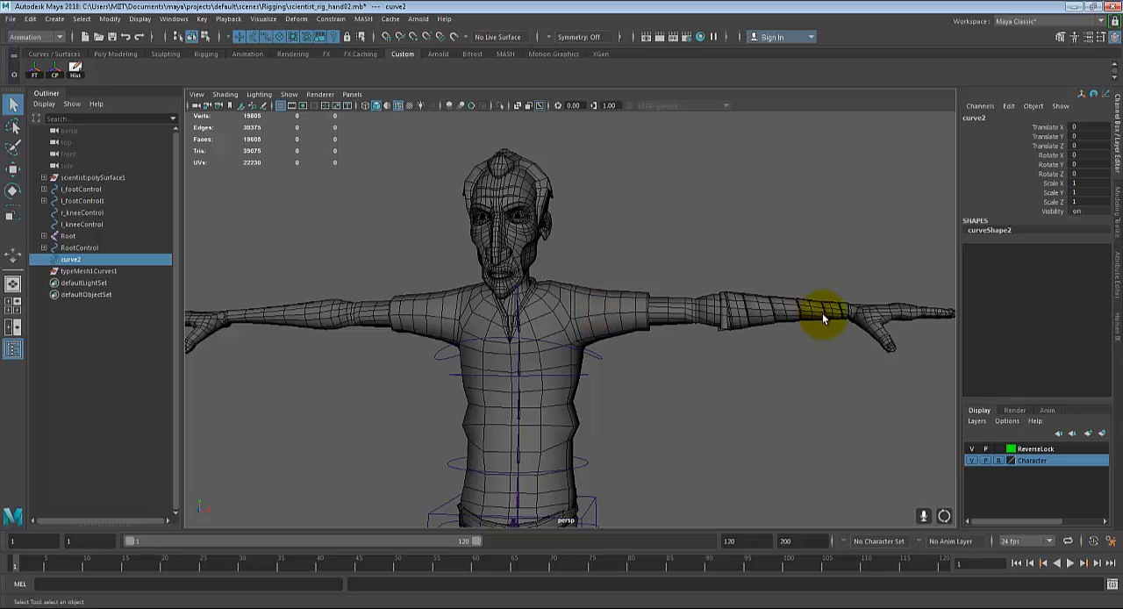
Step: Examine the character's chest, shoulder and outstretched arm in the perspective view
left_click_drag(765, 375, 707, 402, "alt")
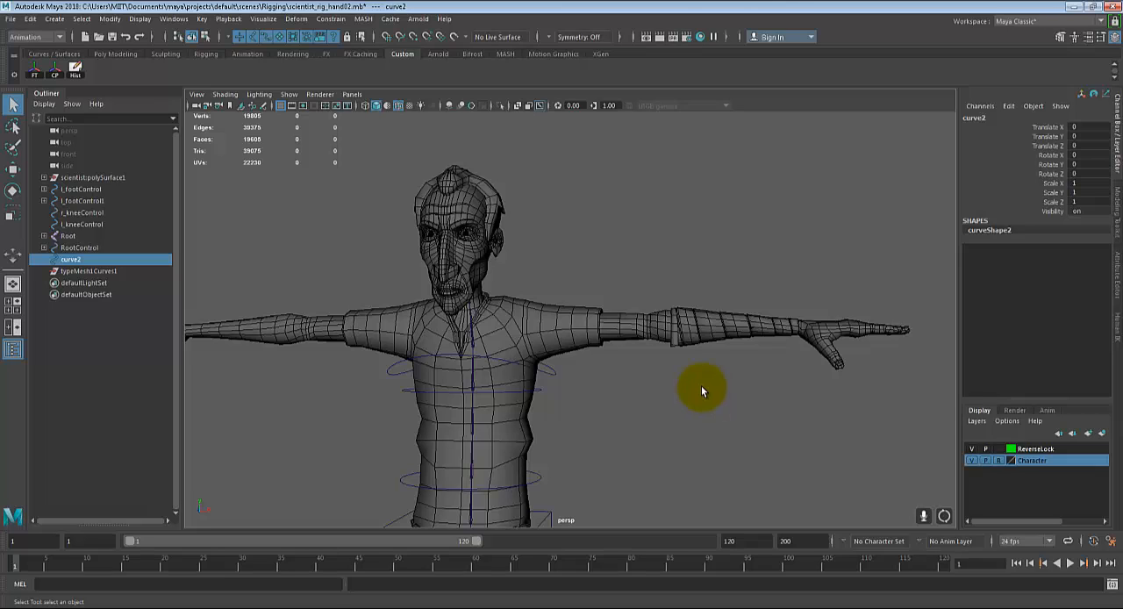
left_click_drag(688, 417, 633, 430, "alt")
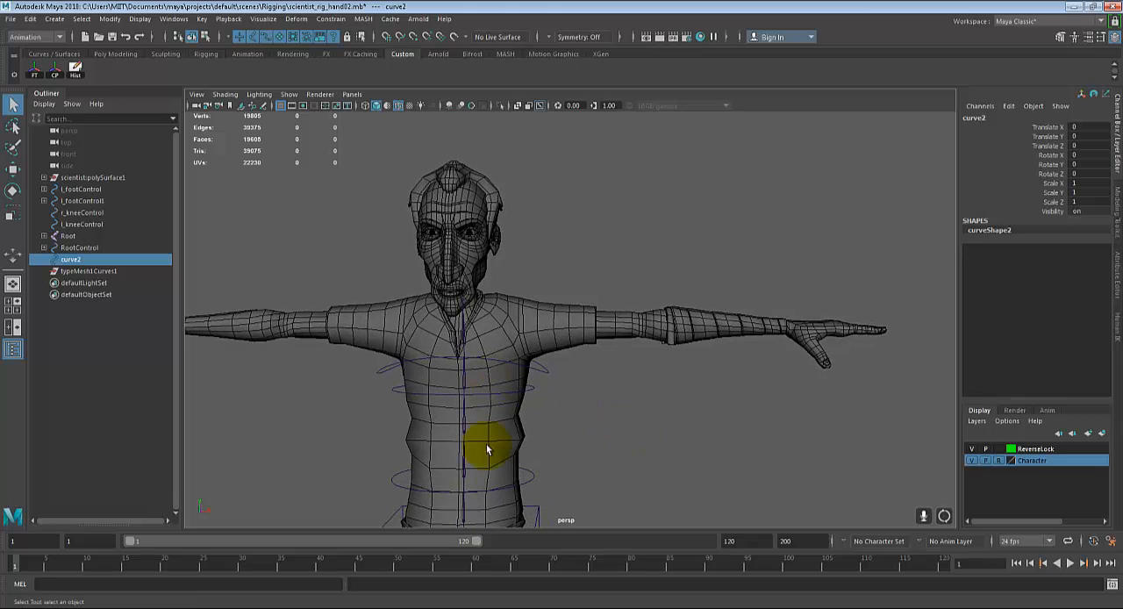
middle_click_drag(565, 413, 567, 378, "alt")
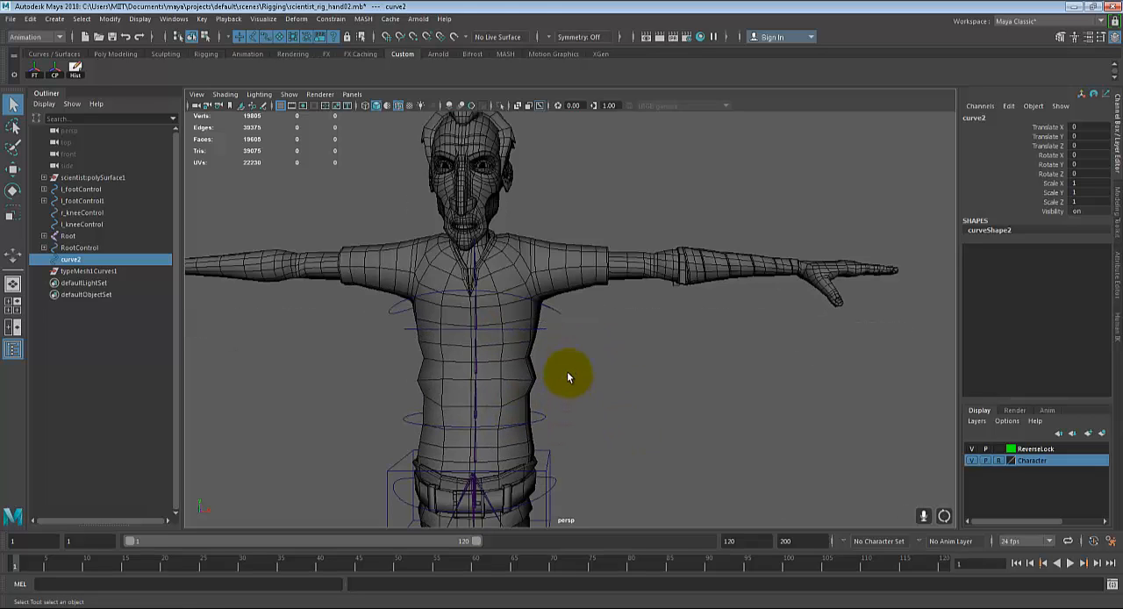
middle_click_drag(659, 339, 647, 386, "alt")
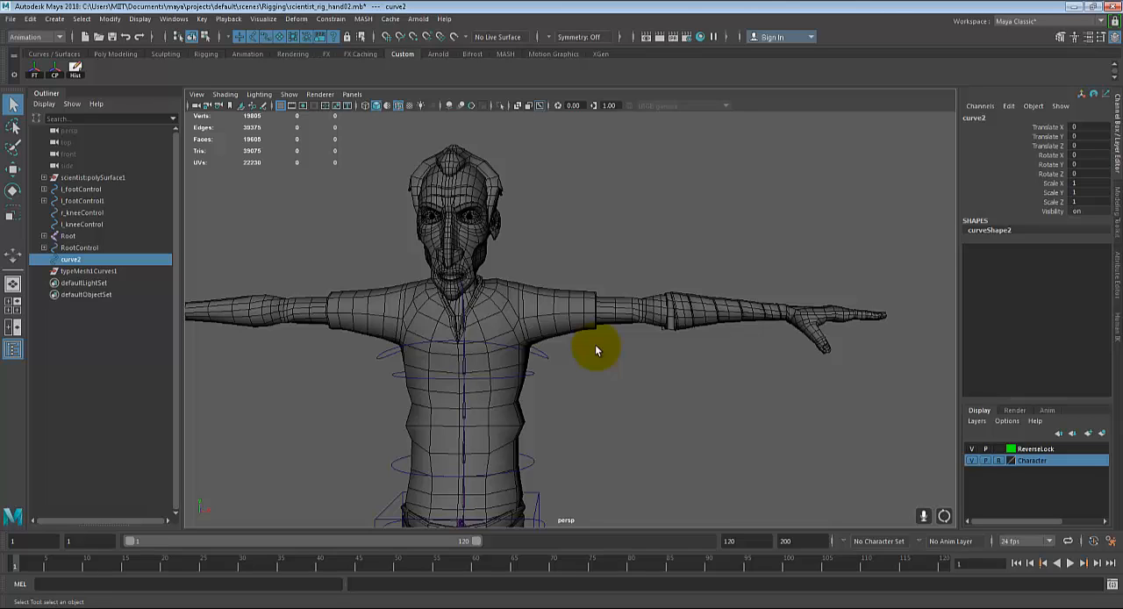
scroll(596, 350, "up", 2)
scroll(586, 349, "up", 3)
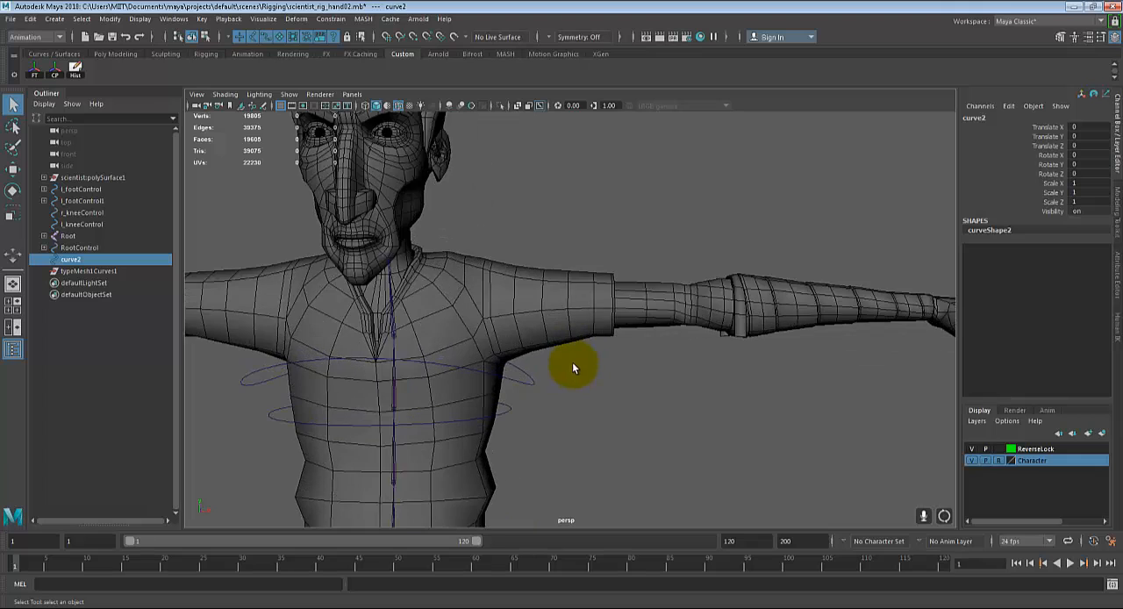
middle_click_drag(615, 400, 622, 375, "alt")
left_click_drag(623, 375, 639, 375, "alt")
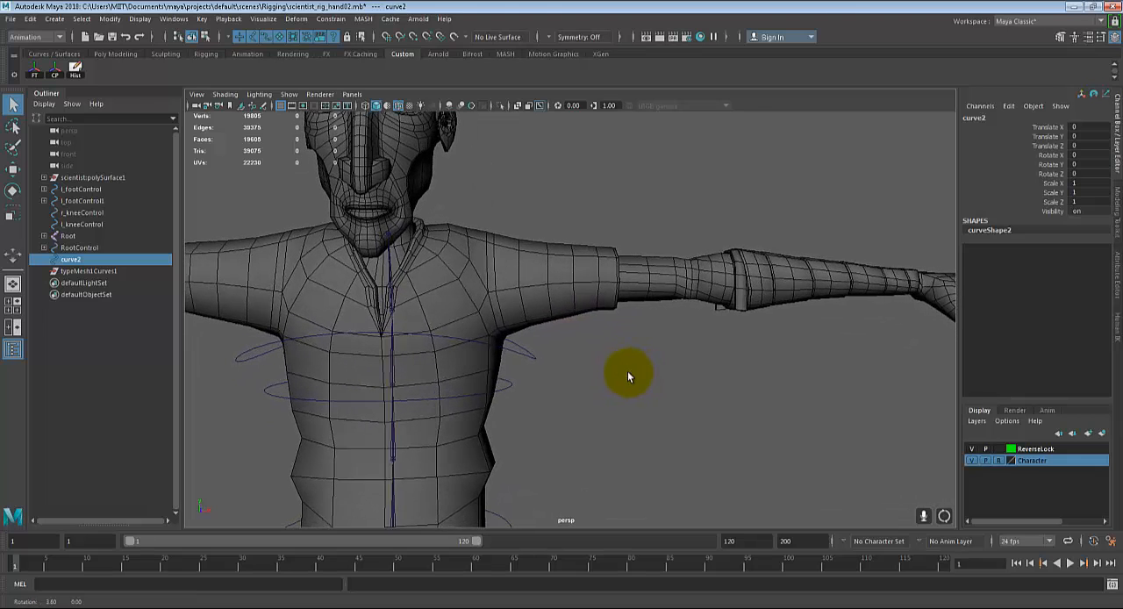
Step: Compare the character's outstretched arm in the front and top orthographic views
key("space")
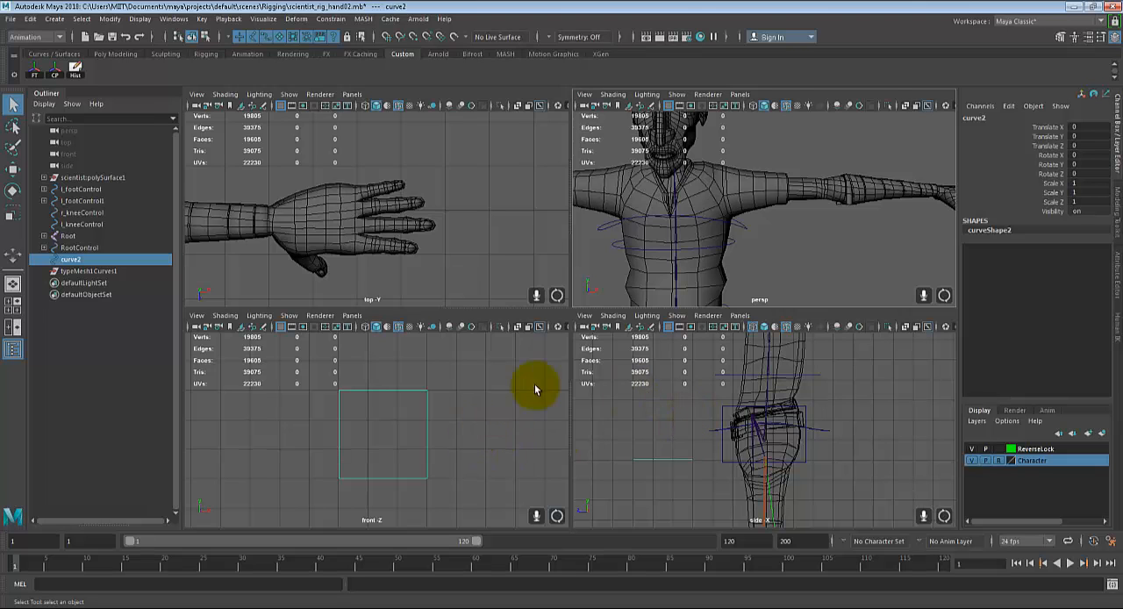
scroll(464, 426, "down", 5)
key("space")
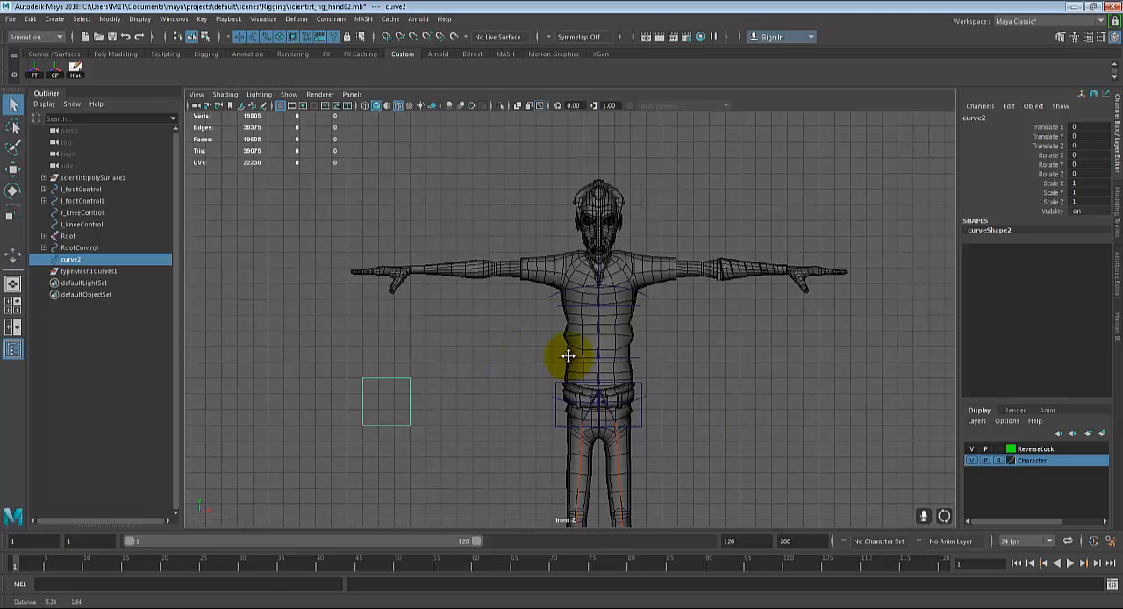
key("space")
key("space")
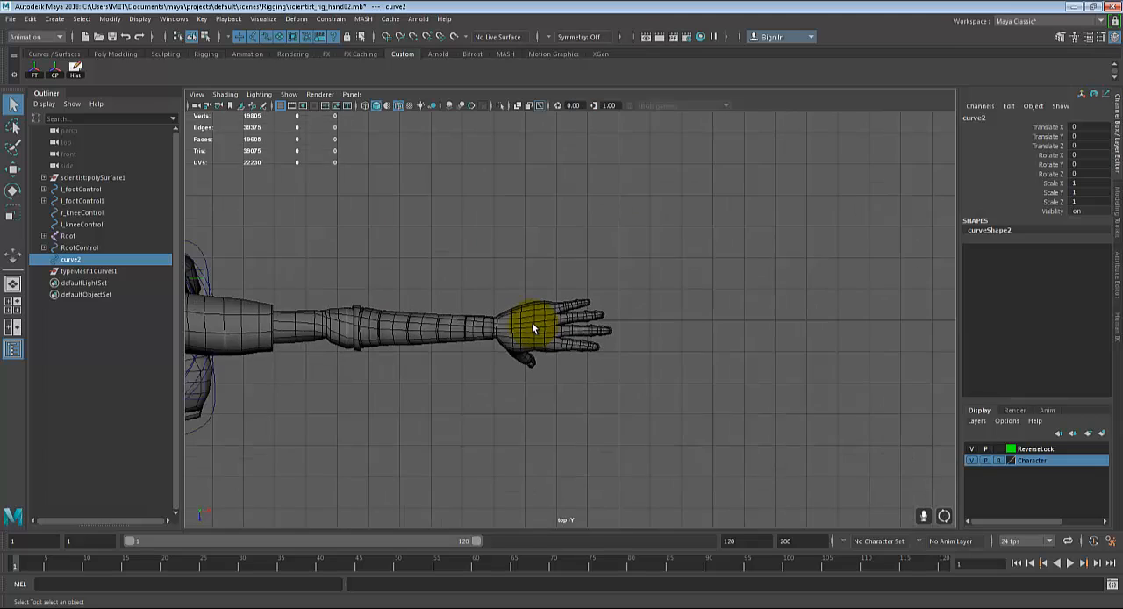
middle_click_drag(531, 325, 591, 375, "alt")
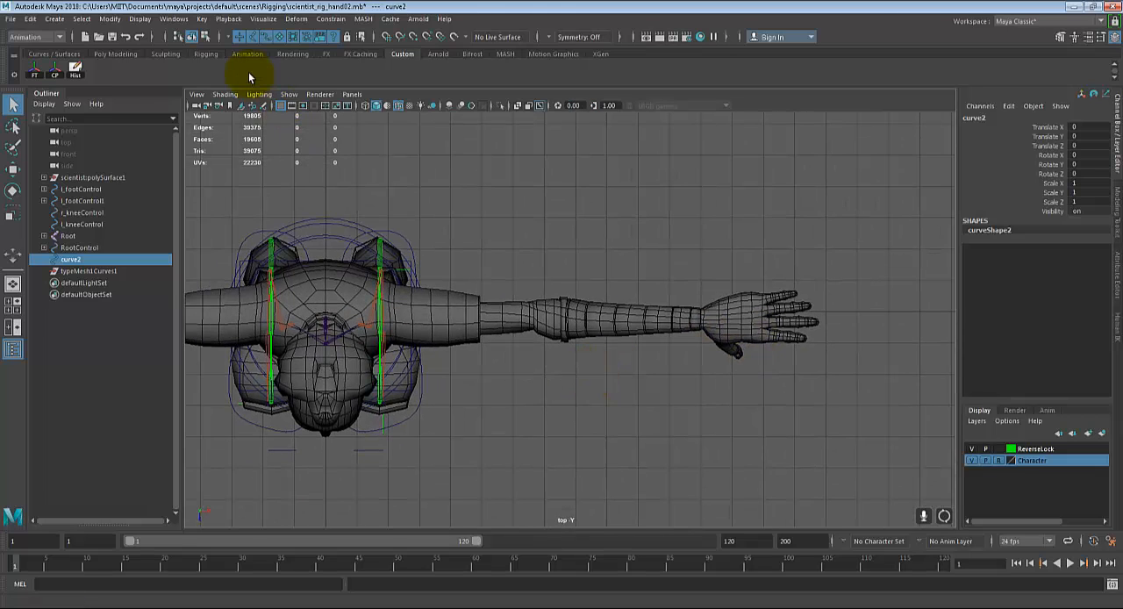
key("space")
key("space")
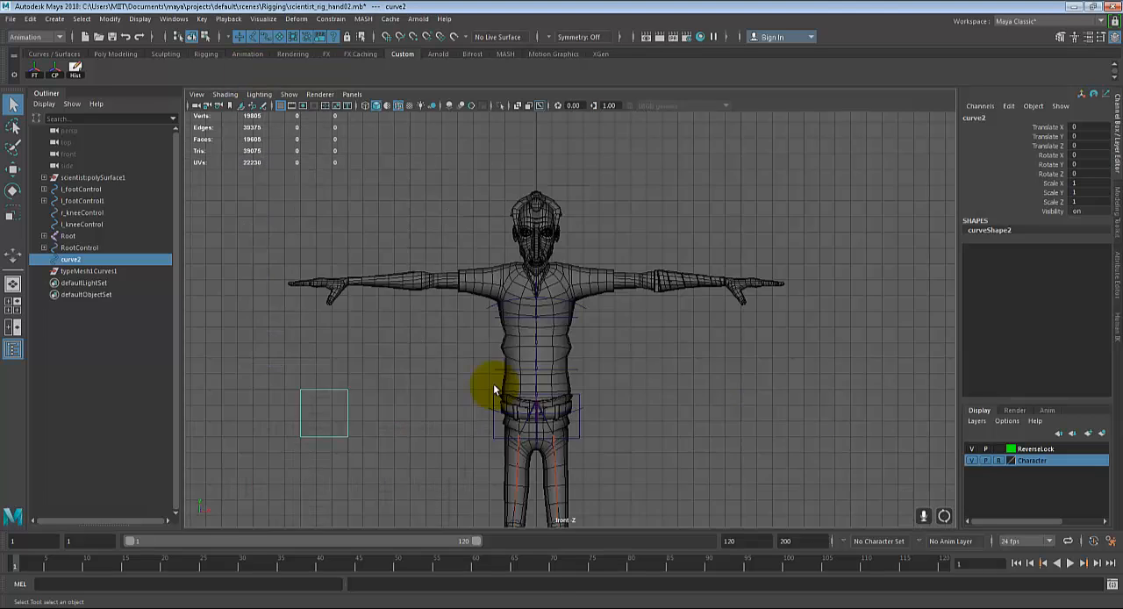
Step: In the front view, use Create Joints from the Rigging set to place a clavicle joint and a shoulder joint about 1.17 units apart
right_click_drag(493, 383, 593, 298, "alt")
middle_click_drag(593, 298, 497, 375, "alt")
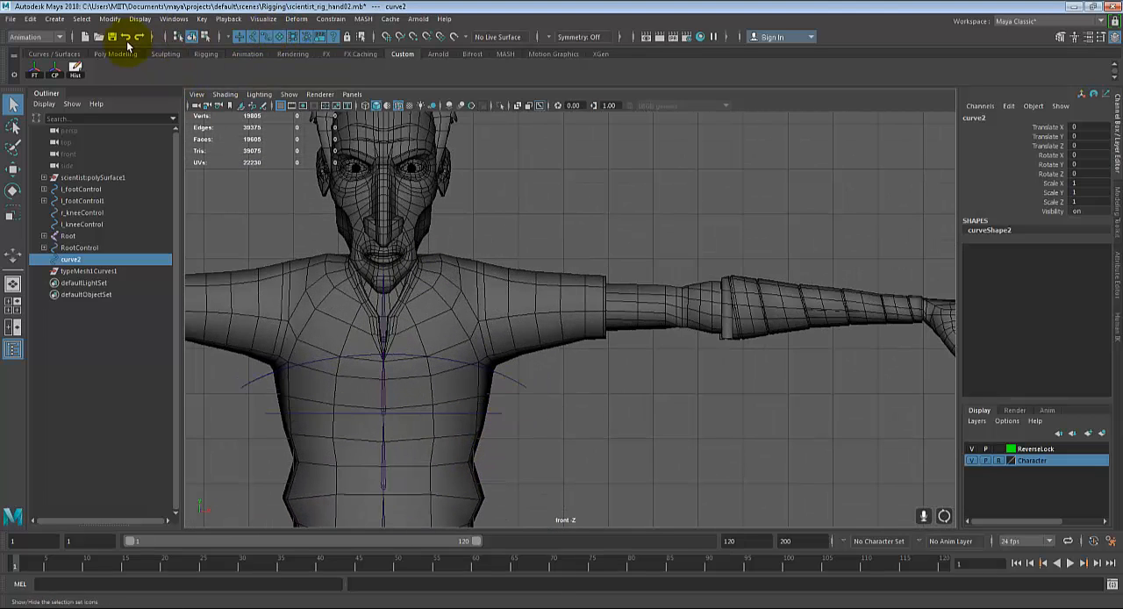
left_click(41, 37)
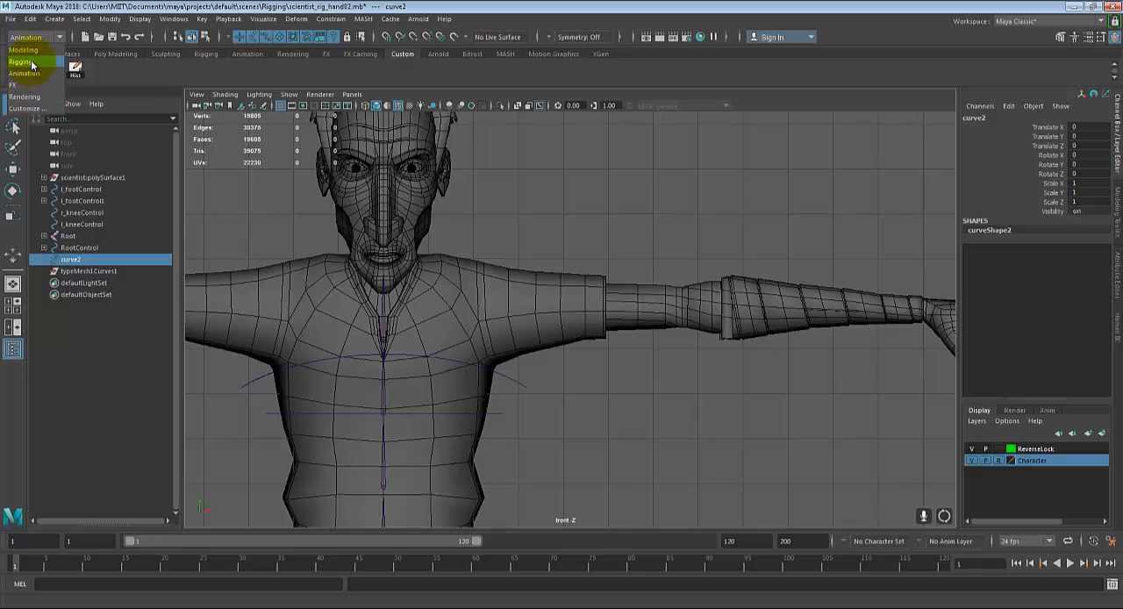
left_click(21, 61)
left_click(209, 18)
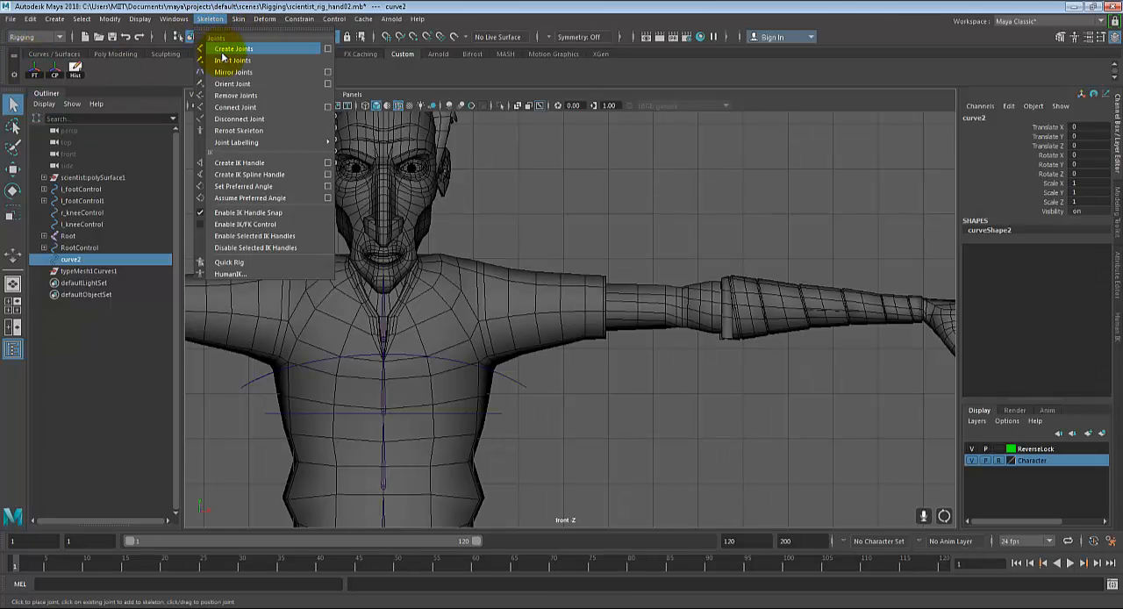
left_click(230, 49)
scroll(419, 325, "up", 3)
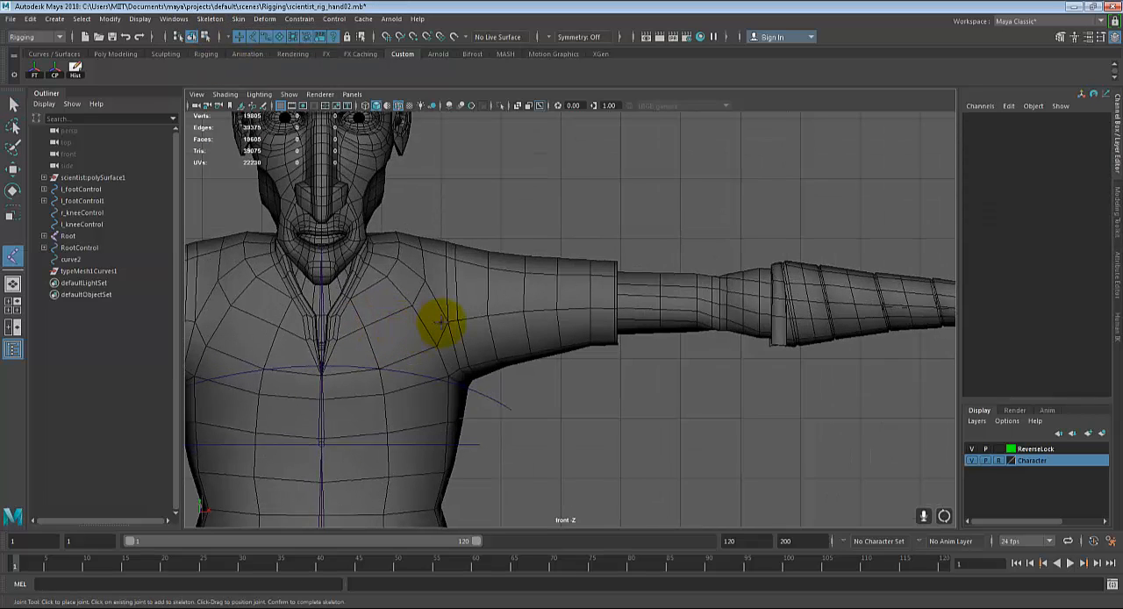
middle_click_drag(469, 322, 507, 319, "alt")
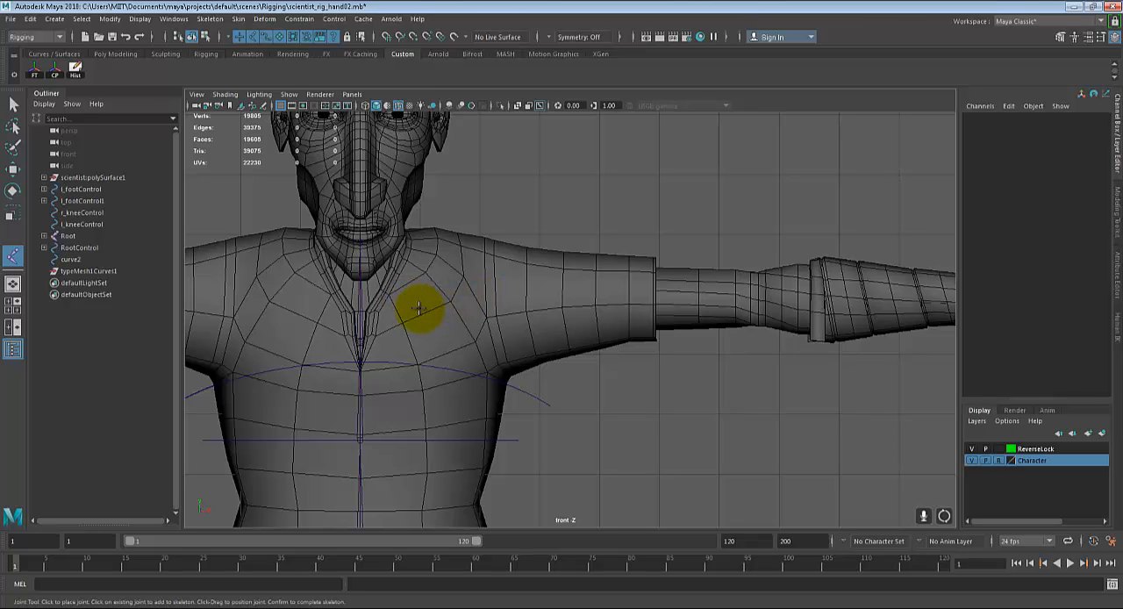
left_click(413, 310)
left_click_drag(451, 309, 482, 309)
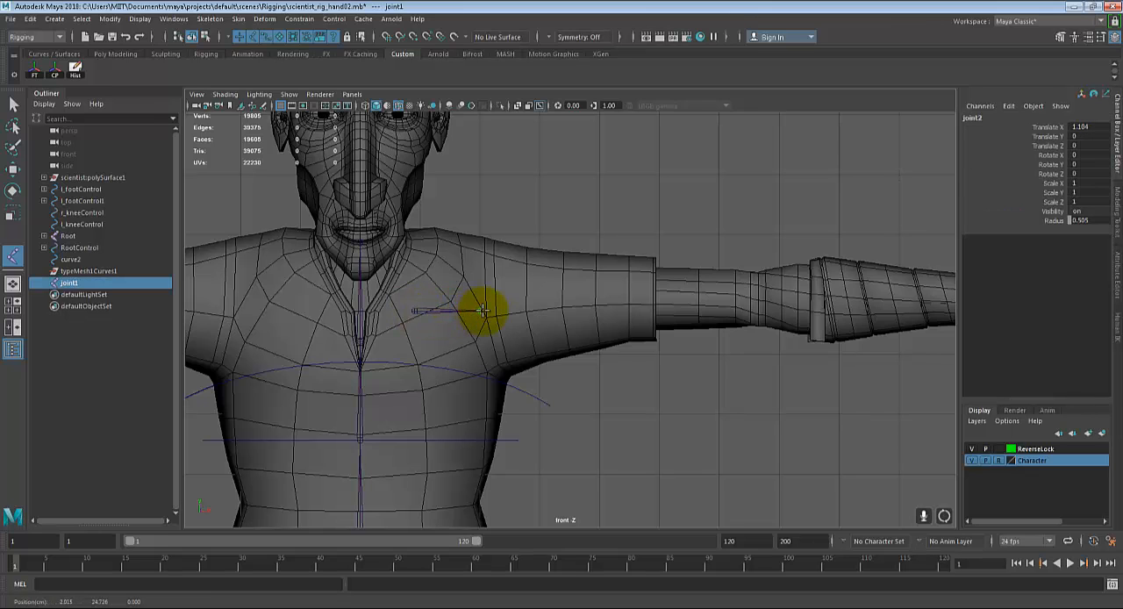
Step: Extend the arm chain with elbow, forearm and wrist joints spaced about 4.59, 3.64 and 1.67 units apart, and complete the chain
middle_click_drag(681, 318, 634, 343, "alt")
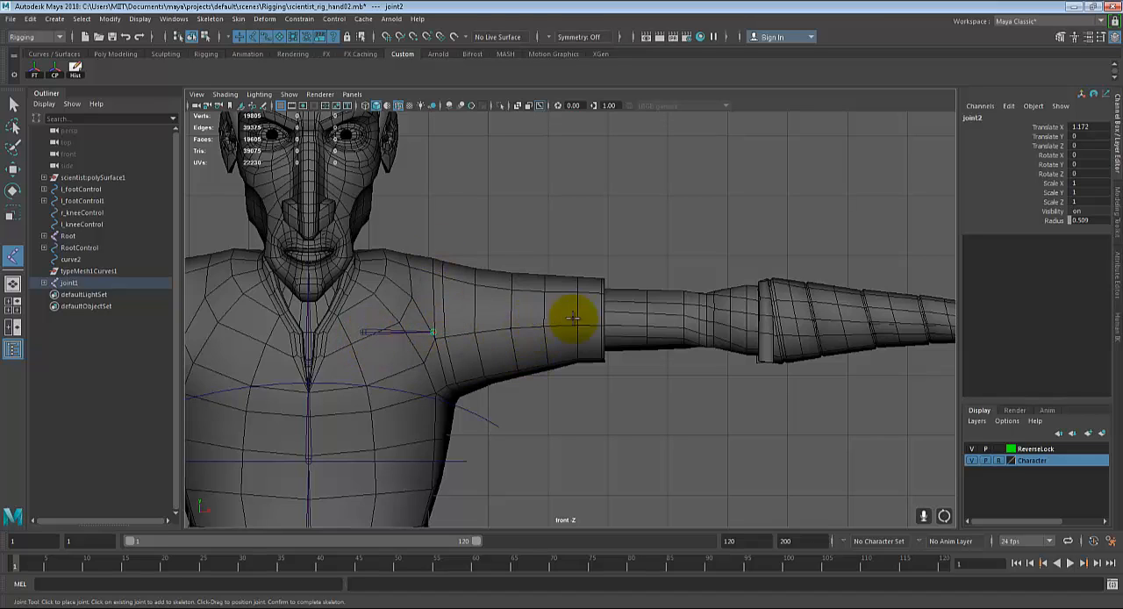
left_click_drag(615, 331, 707, 316)
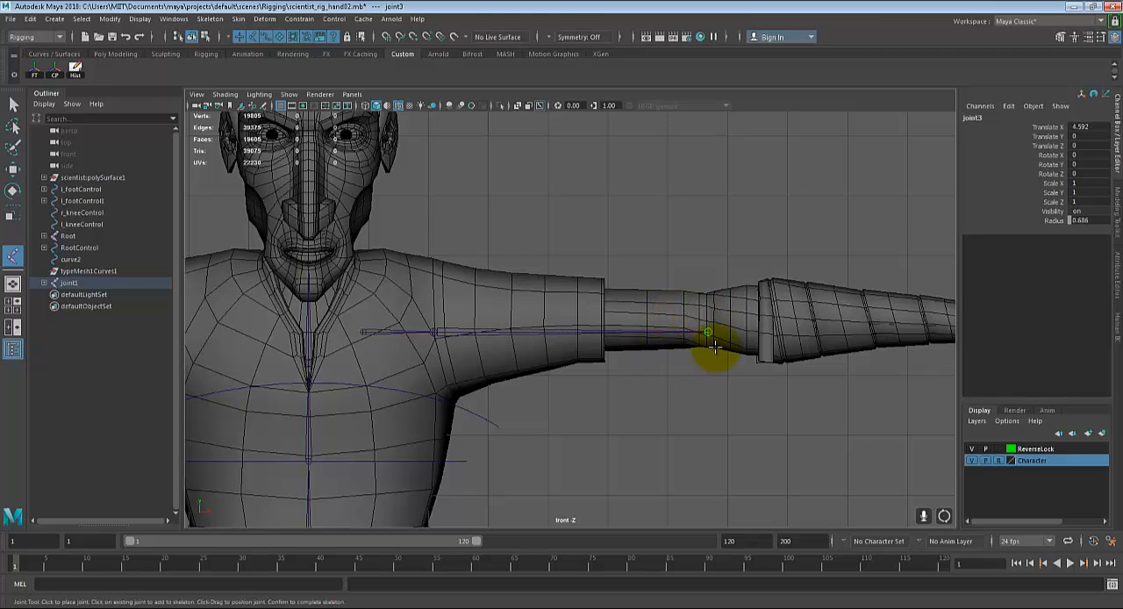
middle_click_drag(714, 346, 501, 363, "alt")
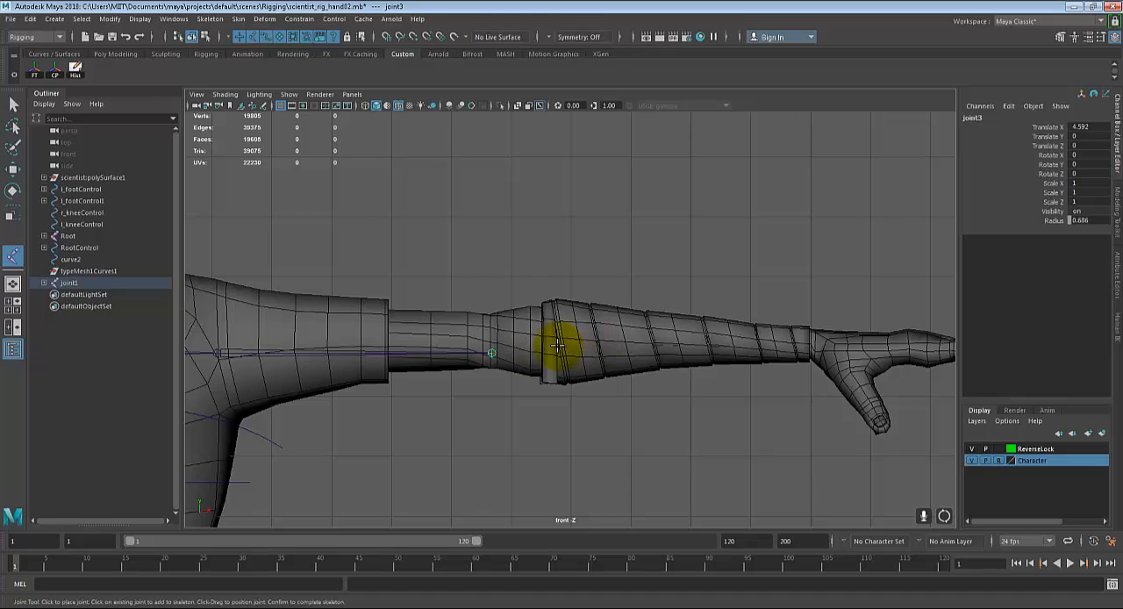
left_click_drag(624, 346, 712, 313)
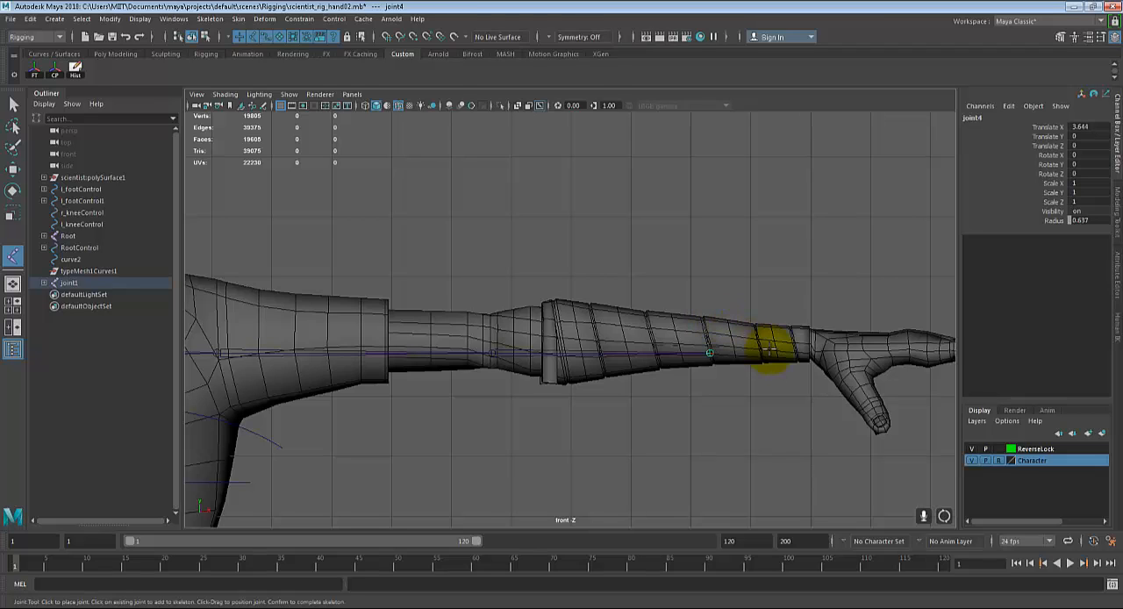
left_click(796, 349)
left_click_drag(796, 349, 804, 350)
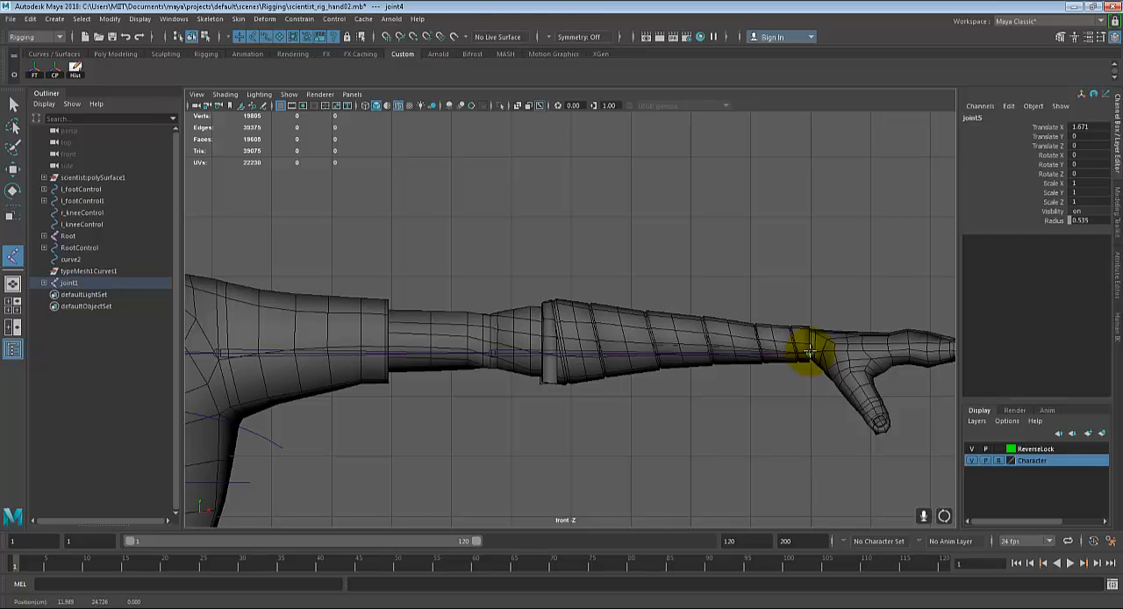
key("q")
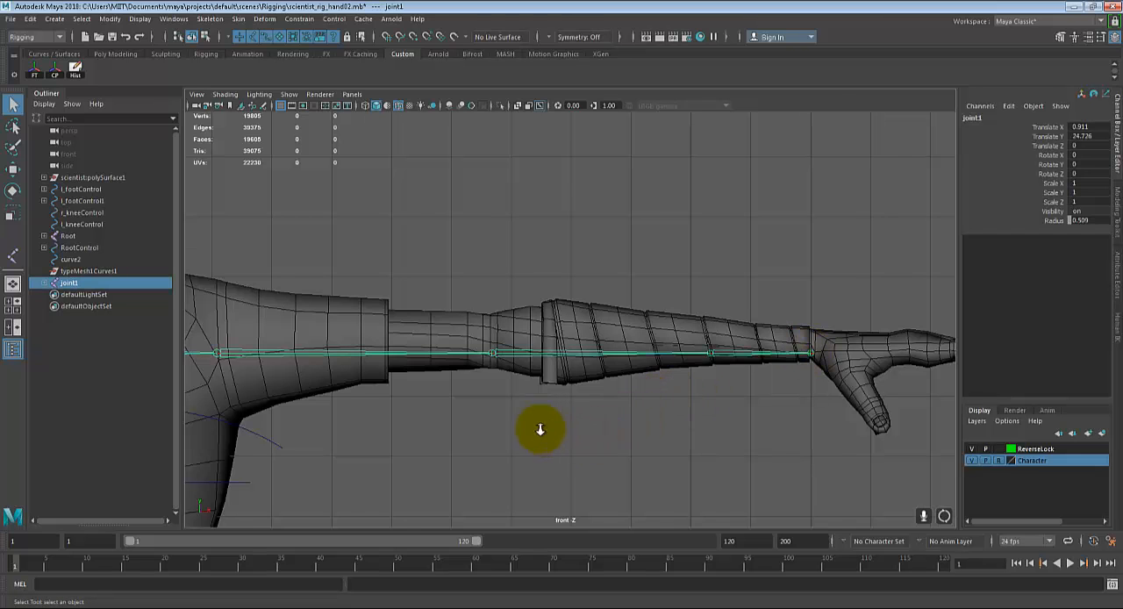
Step: Raise the whole arm joint chain in the front view to Translate Y of about 24.855
scroll(539, 429, "down", 4)
middle_click_drag(447, 429, 654, 429, "alt")
scroll(631, 422, "up", 3)
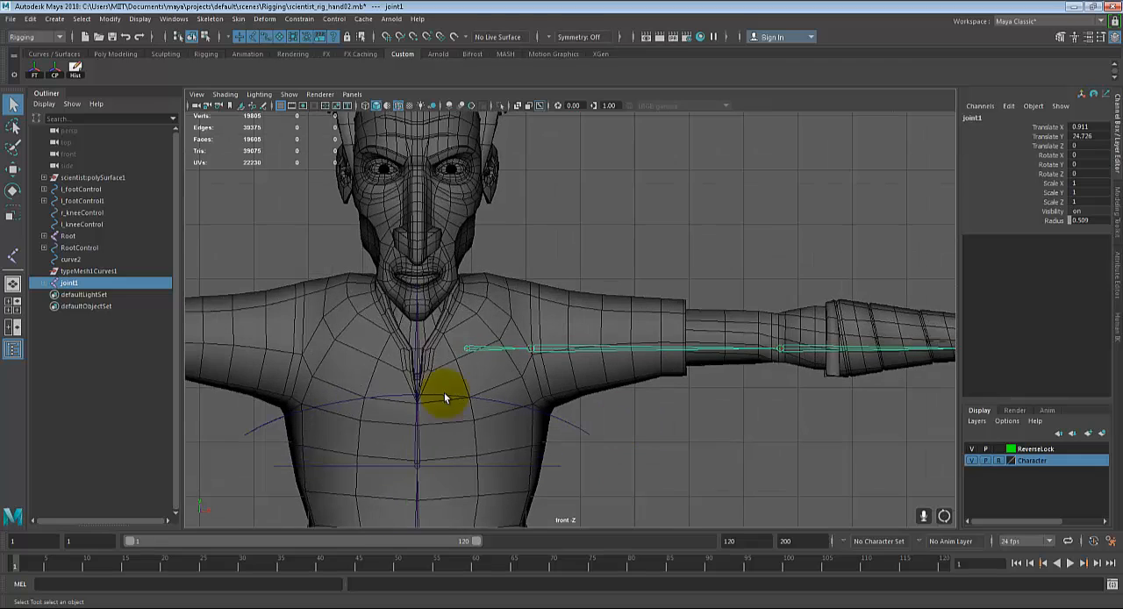
middle_click_drag(611, 386, 609, 394, "alt")
key("w")
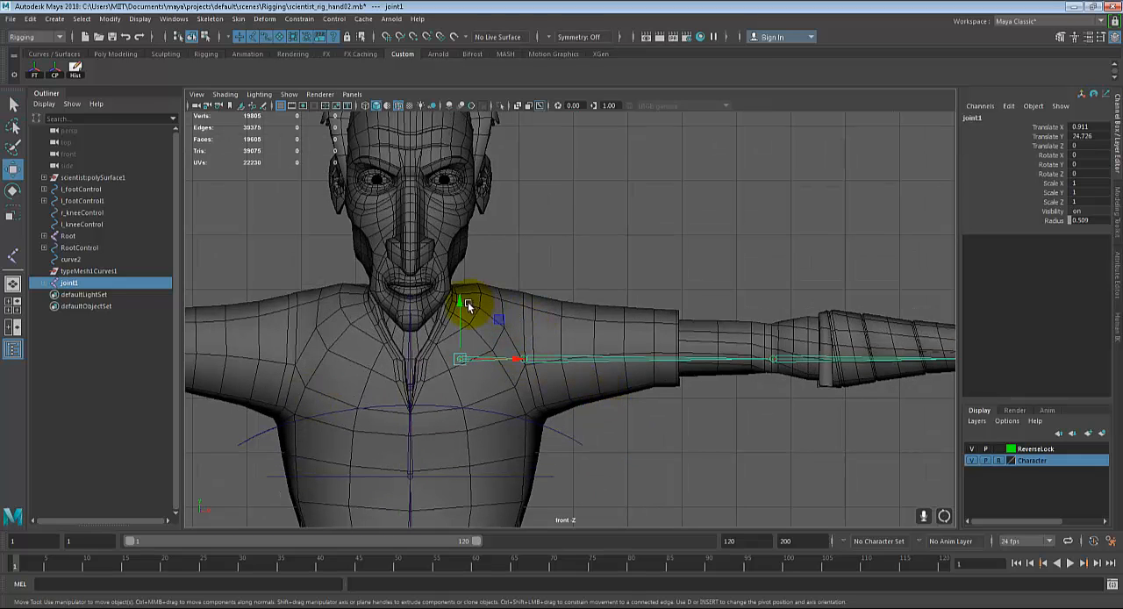
middle_click_drag(460, 302, 281, 305, "alt")
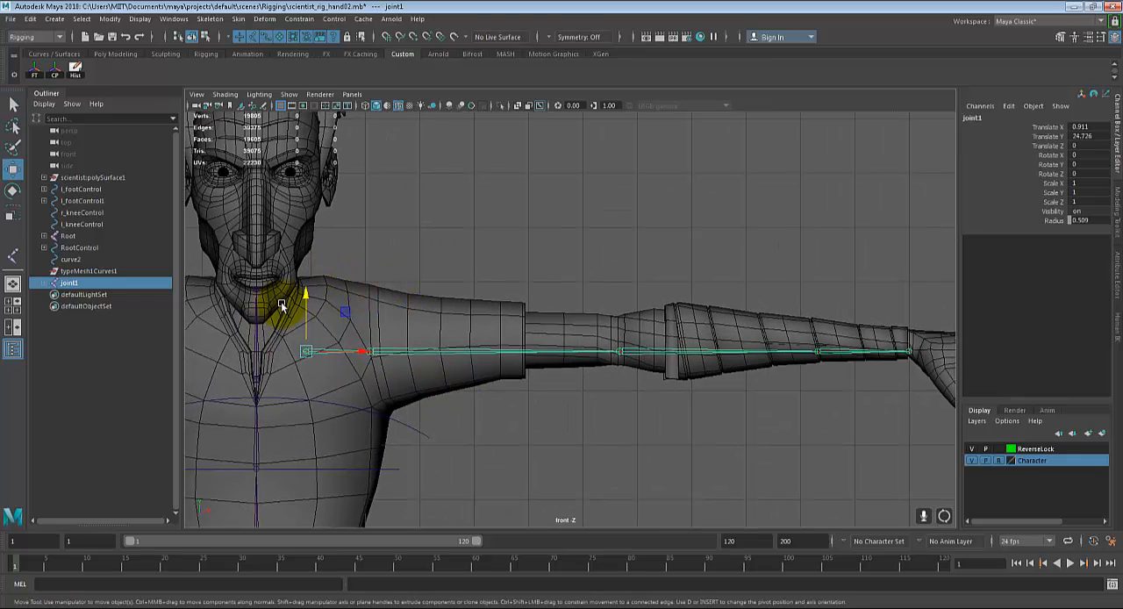
left_click_drag(309, 296, 309, 292)
right_click_drag(968, 352, 813, 362, "alt")
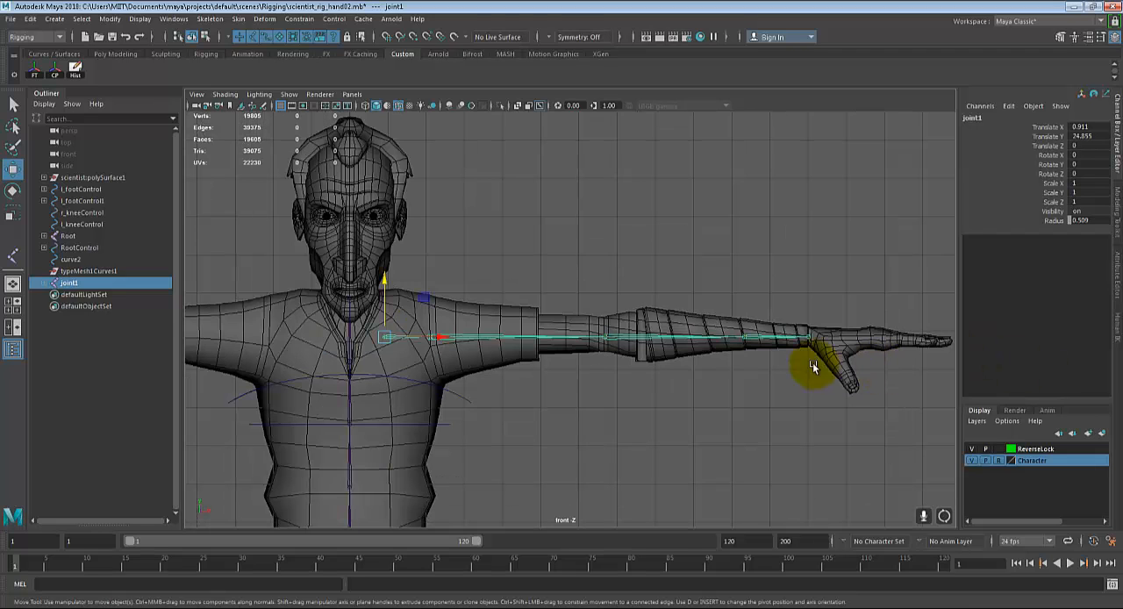
Step: Shift the whole arm joint chain forward in the top view to Translate Z of about 0.306
key("space")
key("space")
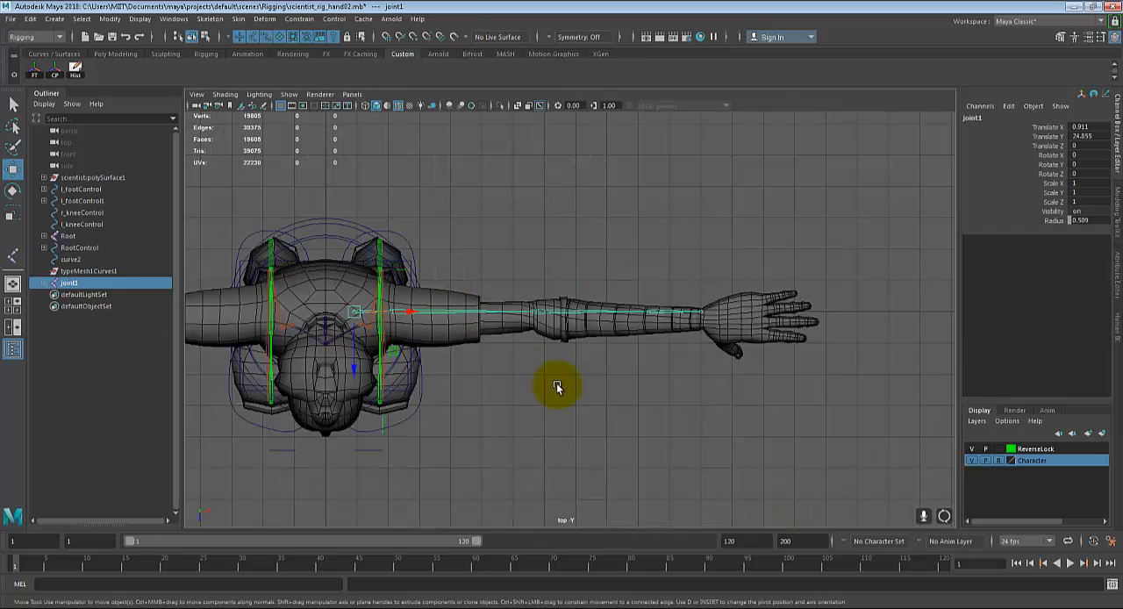
left_click(251, 370)
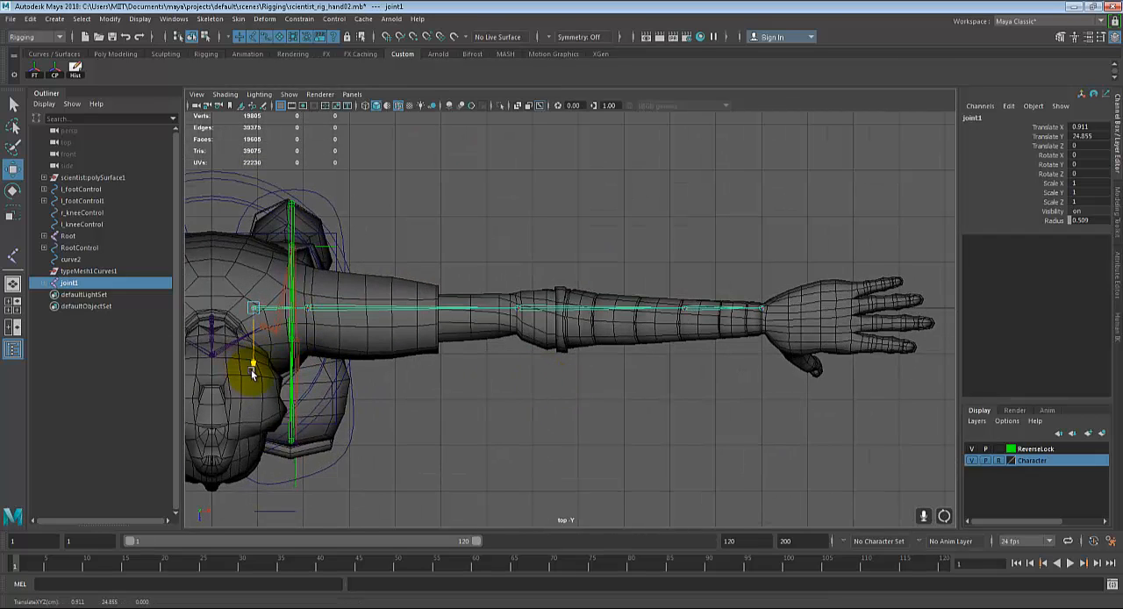
left_click_drag(251, 369, 256, 387)
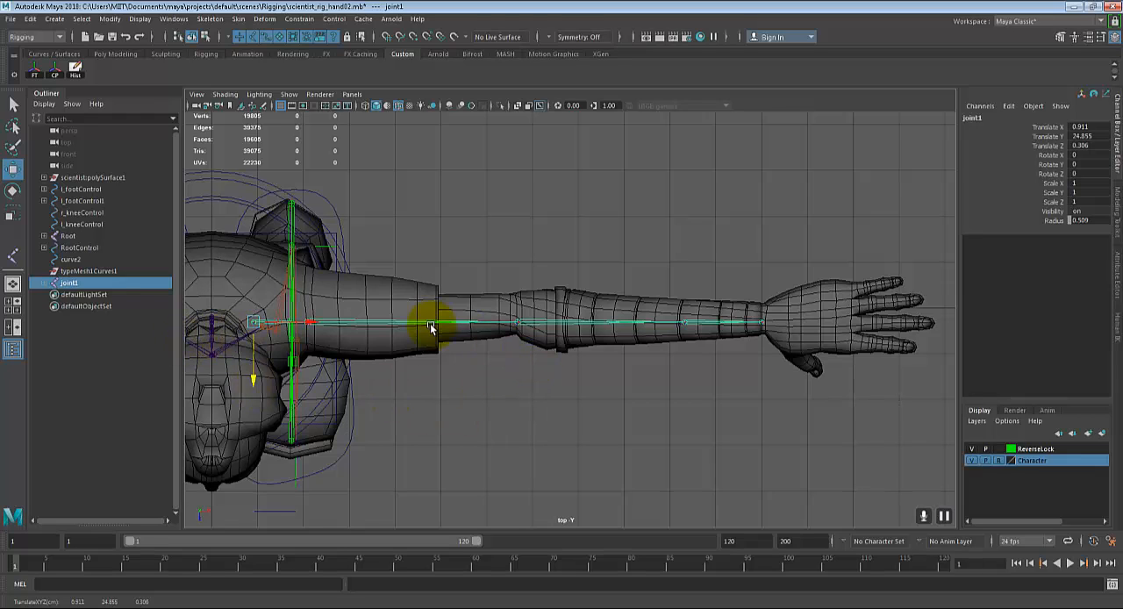
Step: Move the elbow joint backward in the top view to Translate Z of about -0.166
left_click(516, 325)
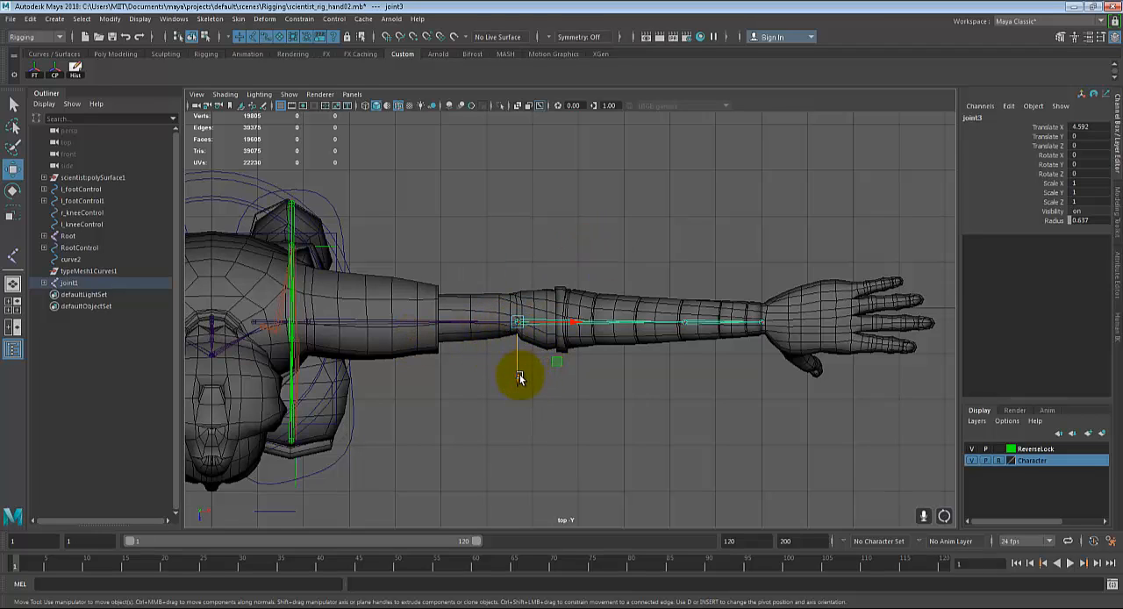
left_click_drag(515, 378, 515, 377)
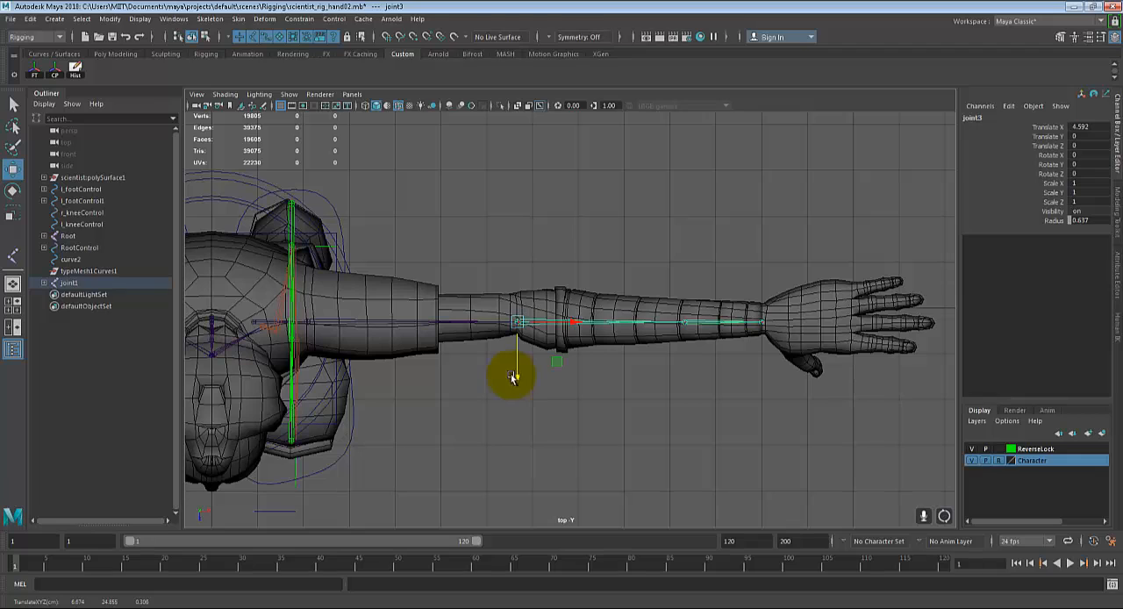
left_click(485, 317)
left_click(517, 321)
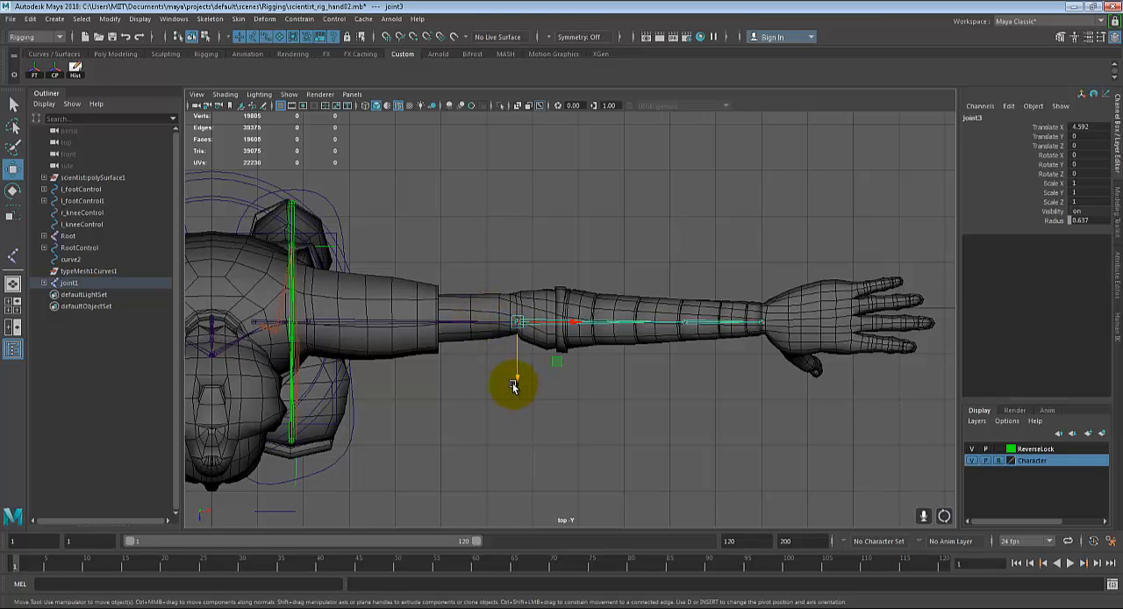
left_click_drag(515, 380, 517, 374)
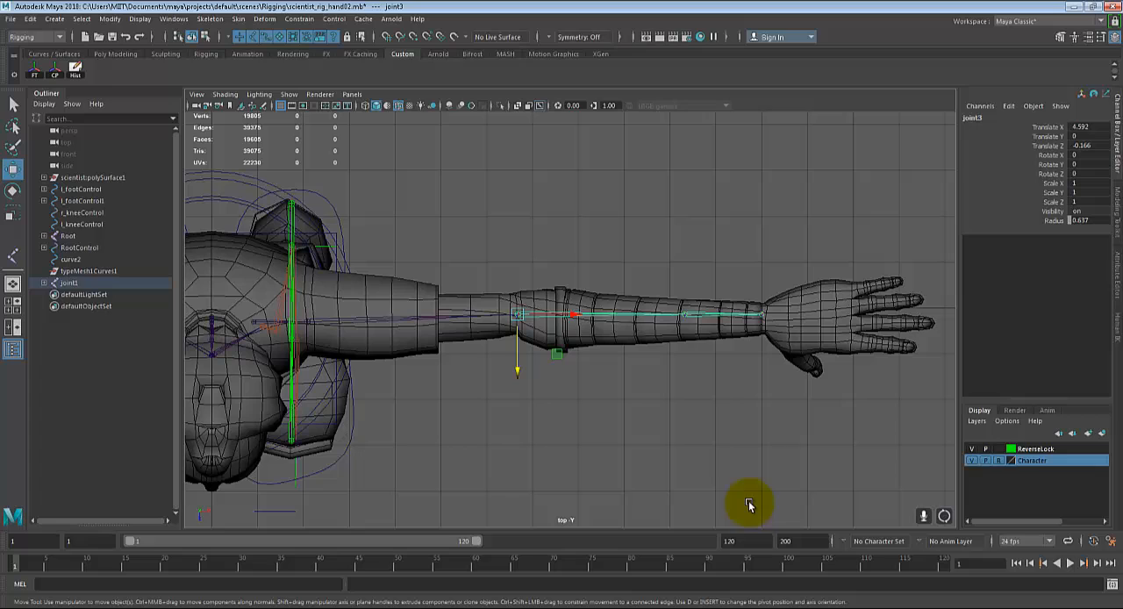
Step: Move the forearm joint forward in the top view to Translate Z of about 0.051 and the wrist joint to about 0.064
left_click(684, 317)
left_click_drag(687, 368, 686, 370)
left_click(757, 316)
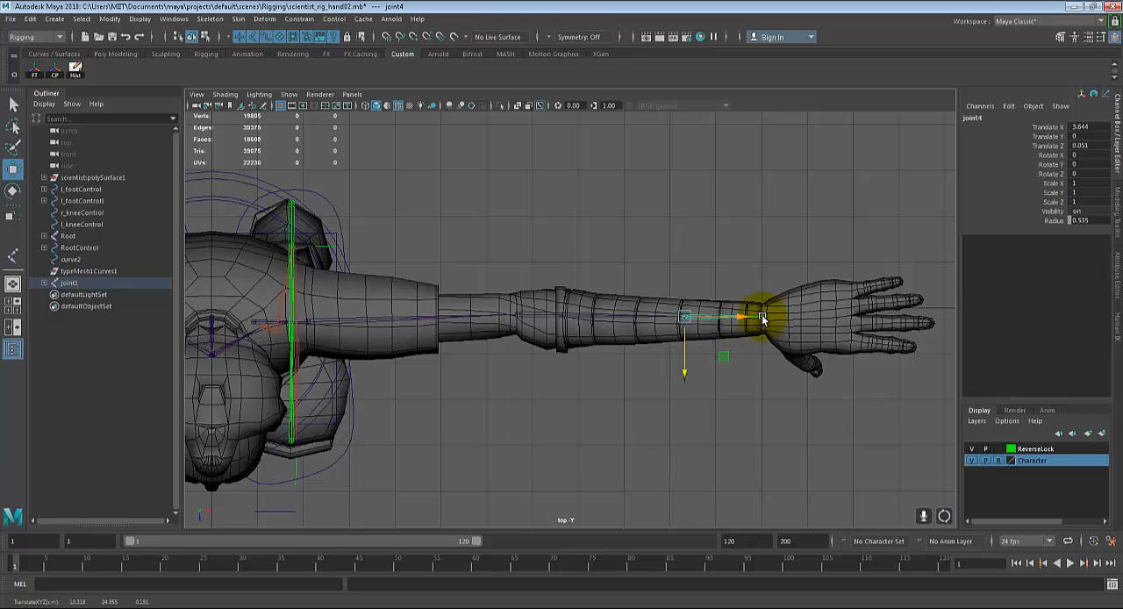
left_click_drag(761, 372, 762, 377)
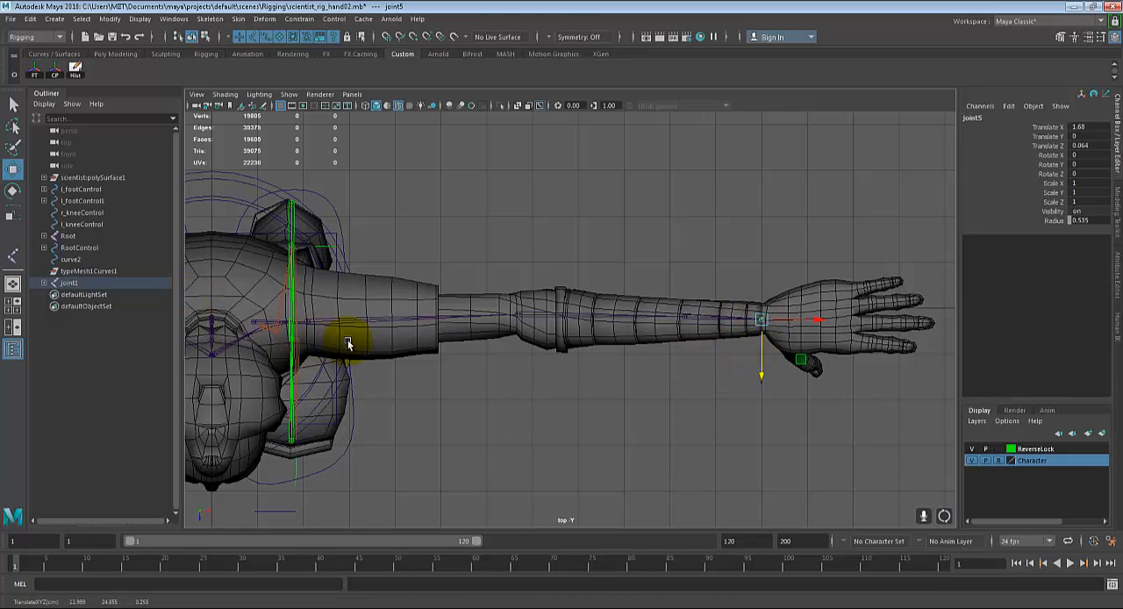
Step: Rename the root joint of the arm chain as l_clevicle in the perspective view
key("space")
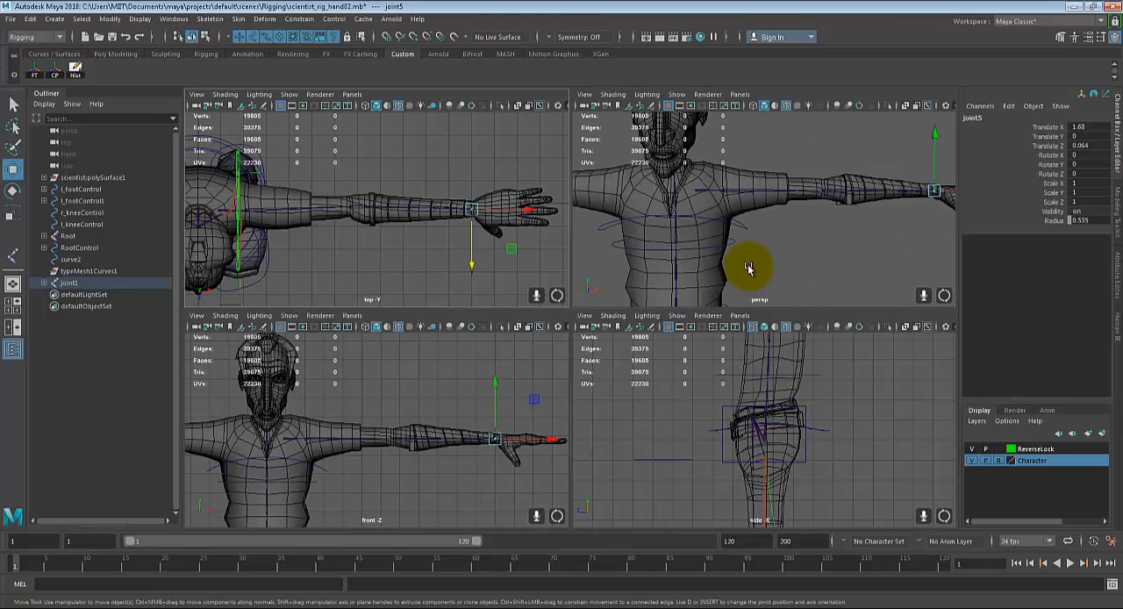
key("space")
left_click_drag(609, 356, 586, 392, "alt")
left_click(396, 345)
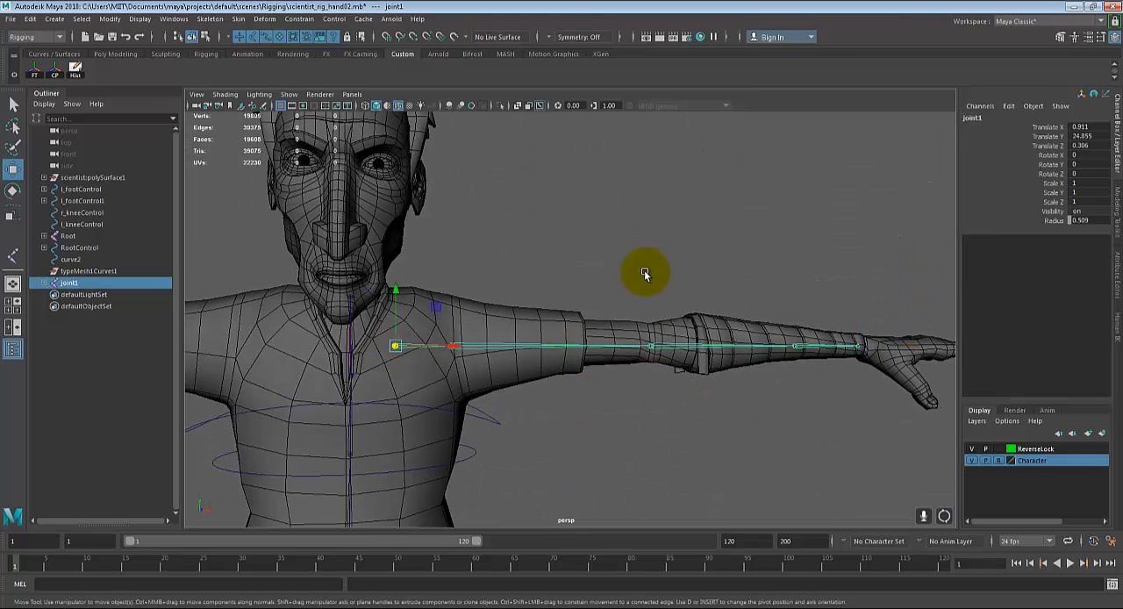
key("q")
left_click(975, 120)
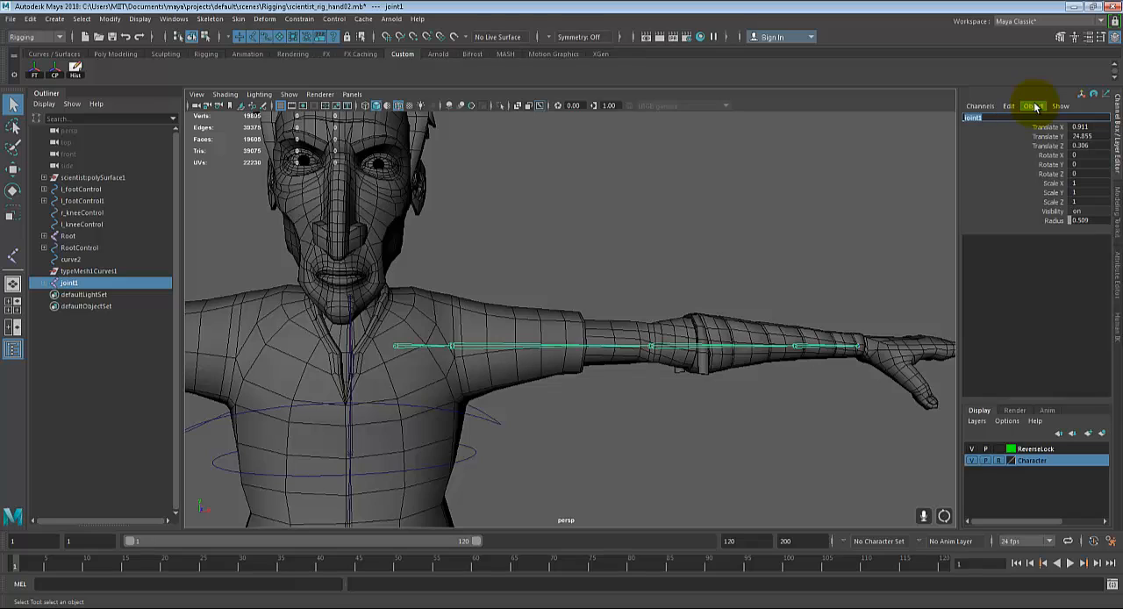
key("BackSpace")
type("l_clevicle")
key("Return")
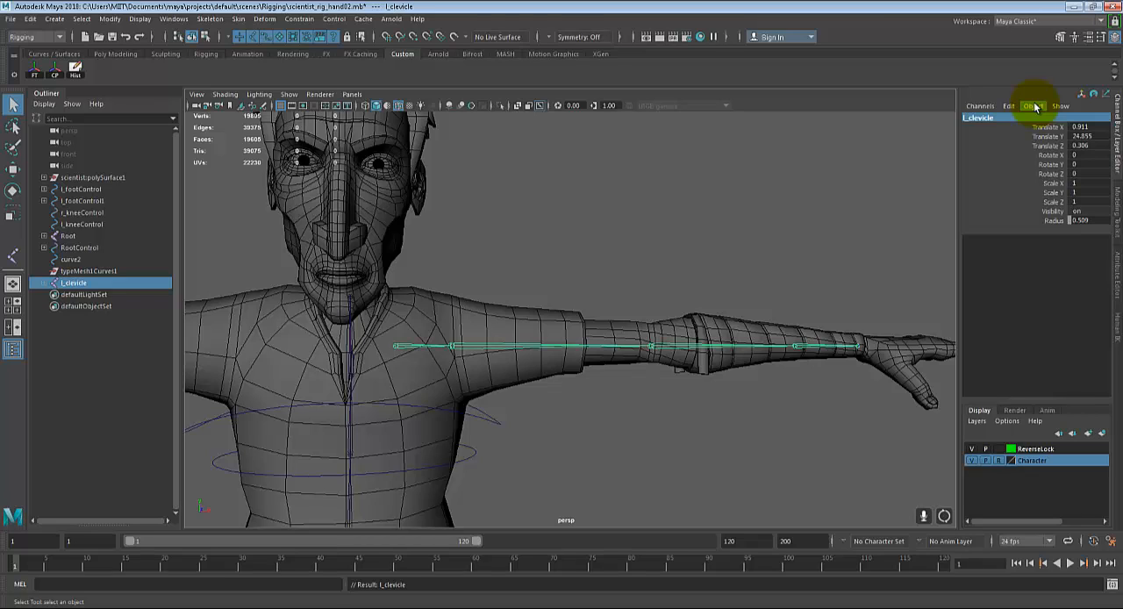
Step: Rename the second joint of the arm chain, at the shoulder, as l_shoulder
left_click(482, 352)
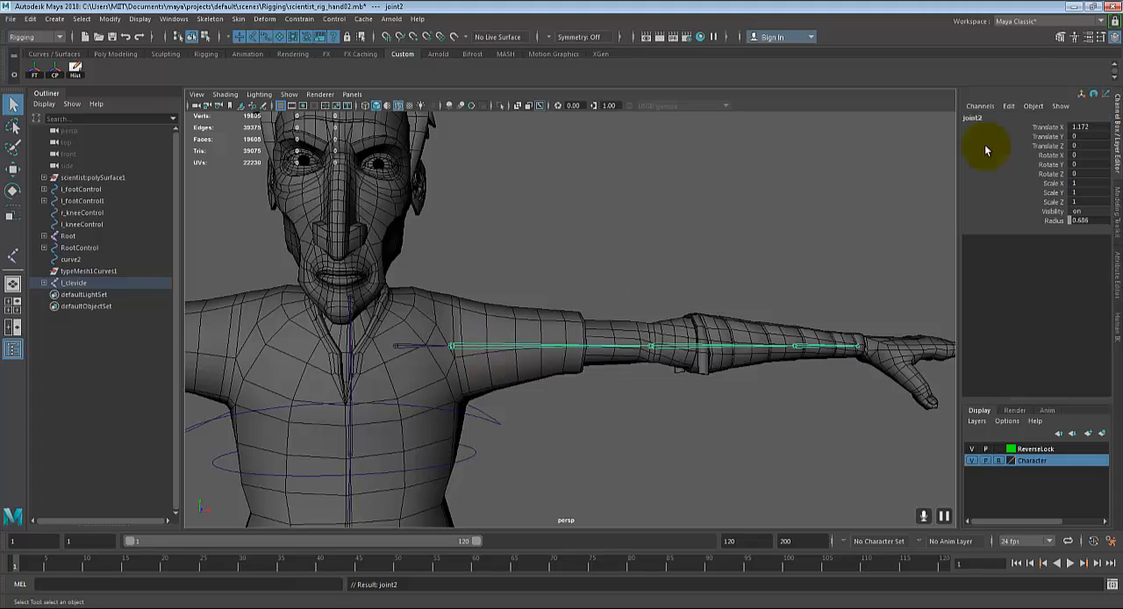
double_click(970, 119)
key("BackSpace")
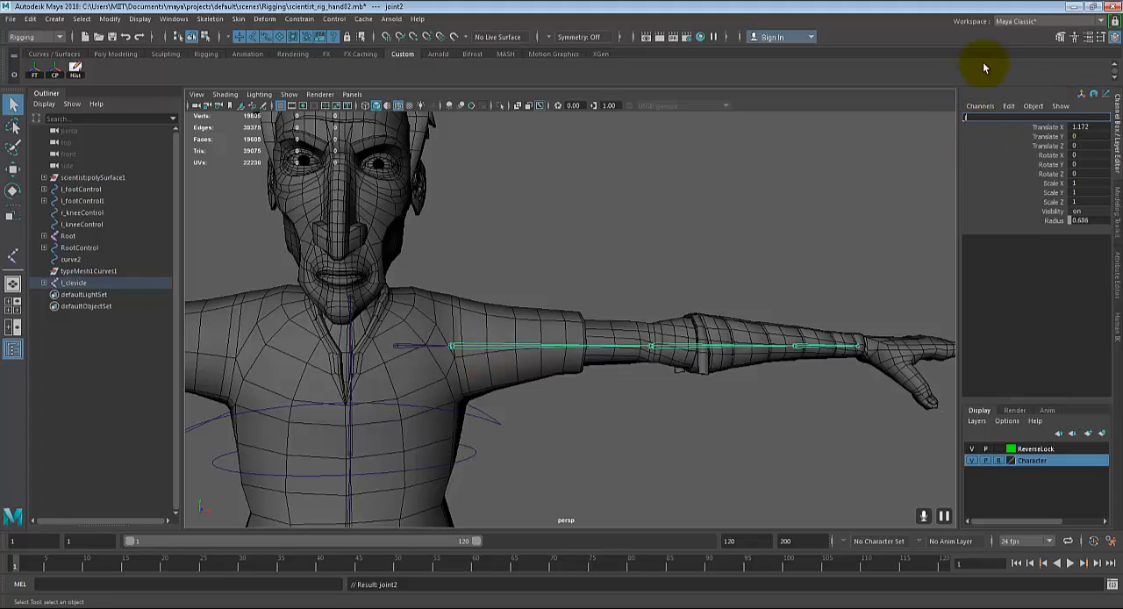
type("l_shoulder")
key("Return")
Step: Rename the joint at the elbow as l_foreArm
key("Down")
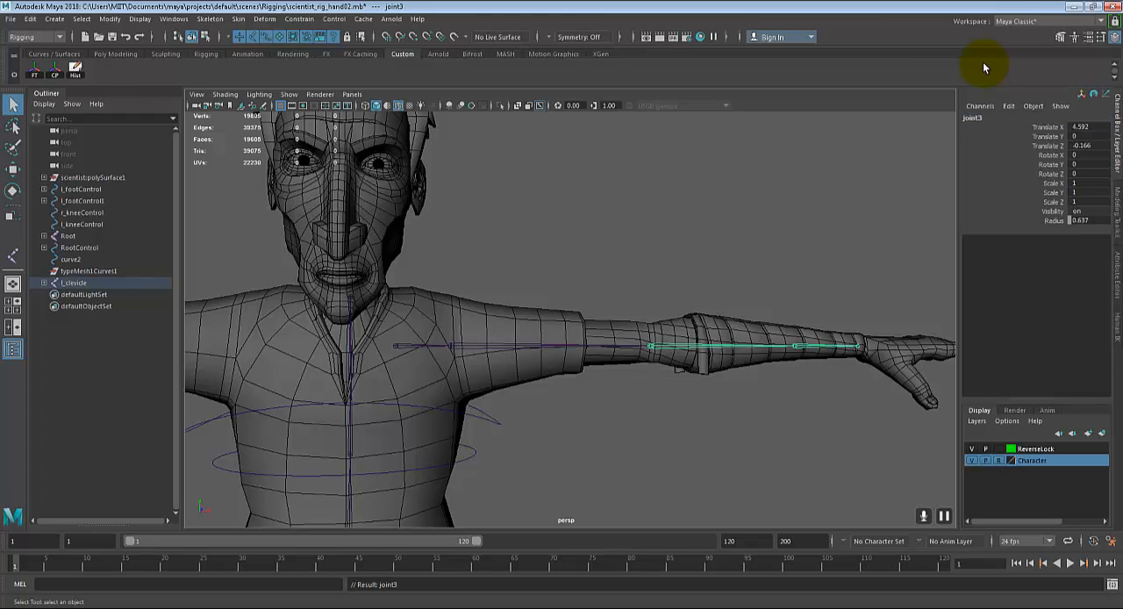
double_click(973, 120)
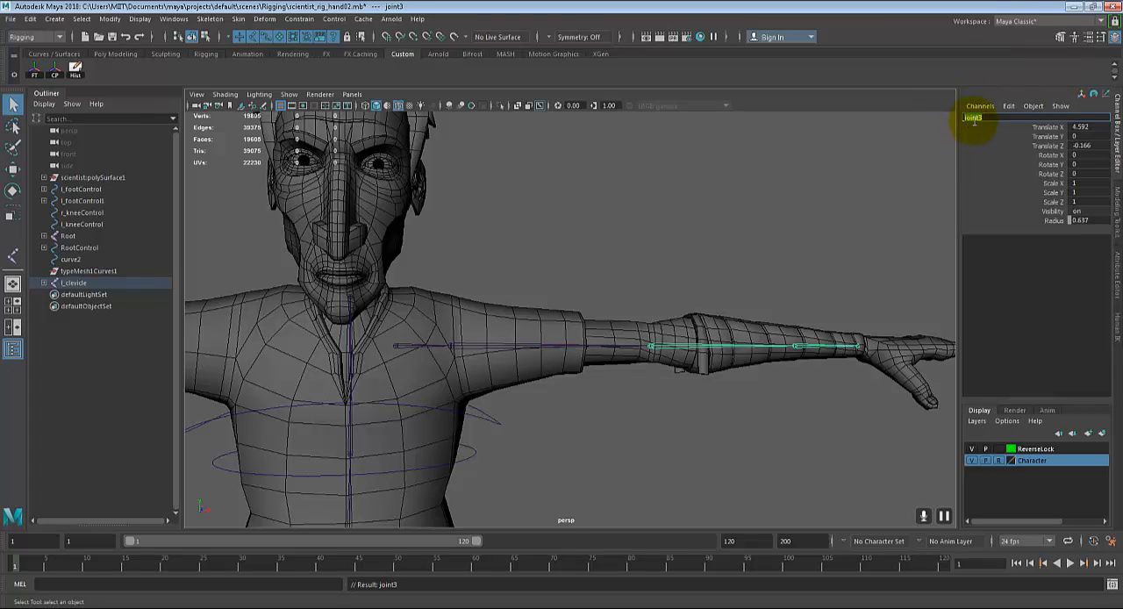
key("BackSpace")
type("l_foreArm")
key("Return")
Step: Correct the name of the joint at the elbow to l_elbow
key("Down")
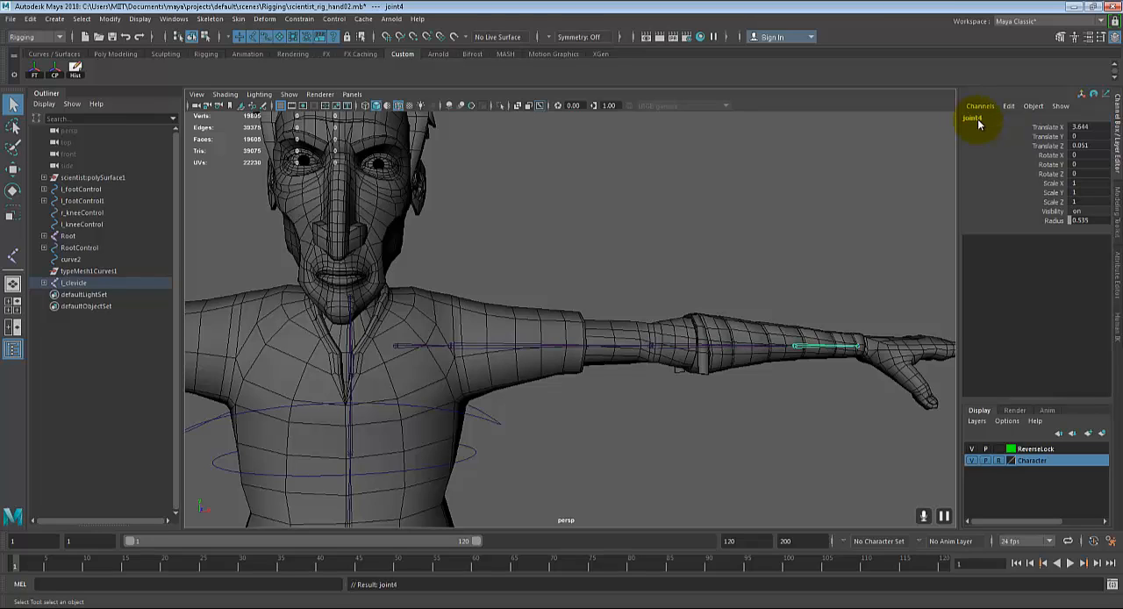
left_click_drag(831, 290, 805, 328, "alt")
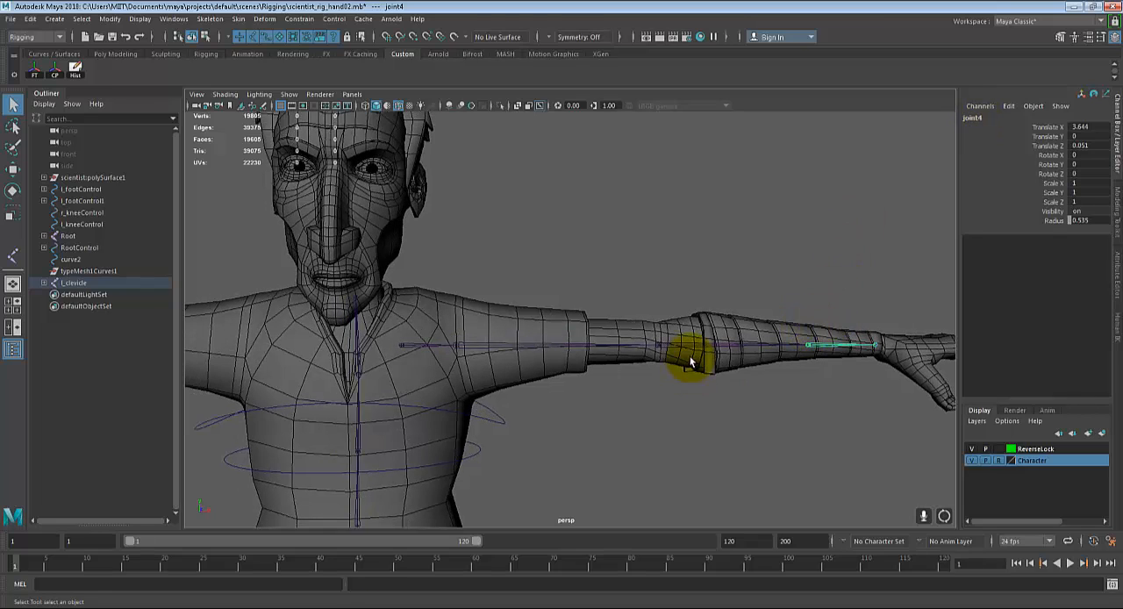
left_click(657, 345)
double_click(992, 117)
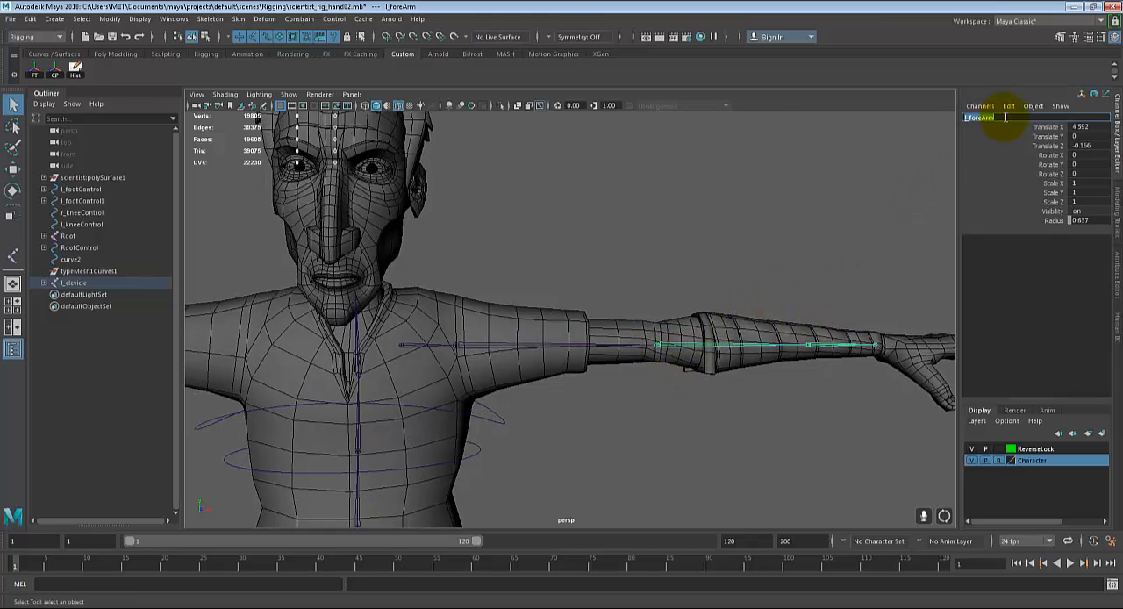
type("l_e")
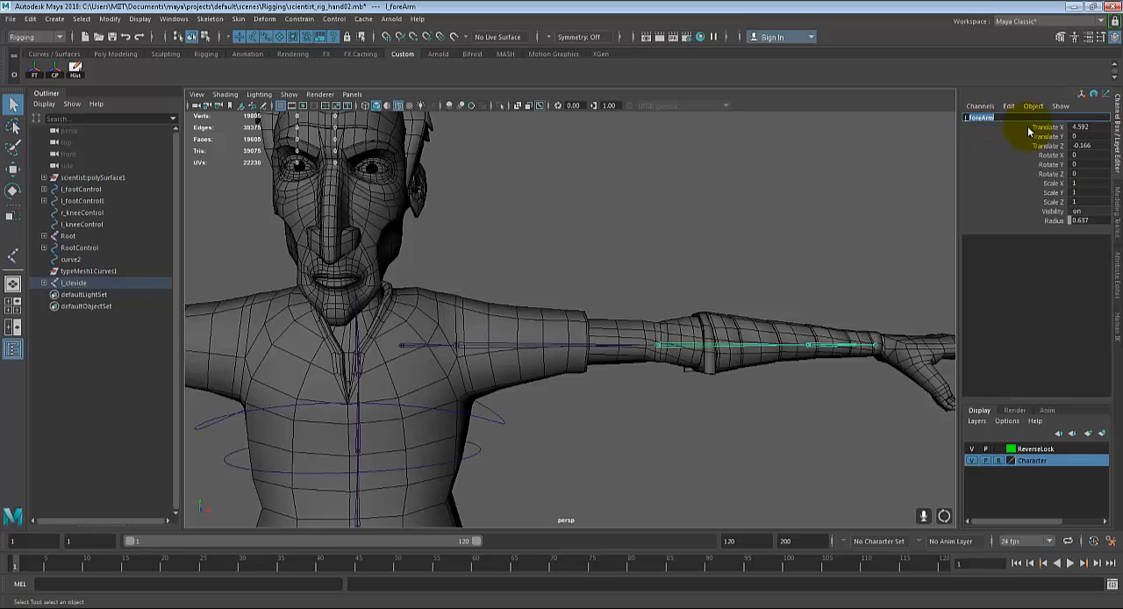
type("lbow")
key("Return")
Step: Rename the joint between the elbow and the wrist as l_foreArm
key("Down")
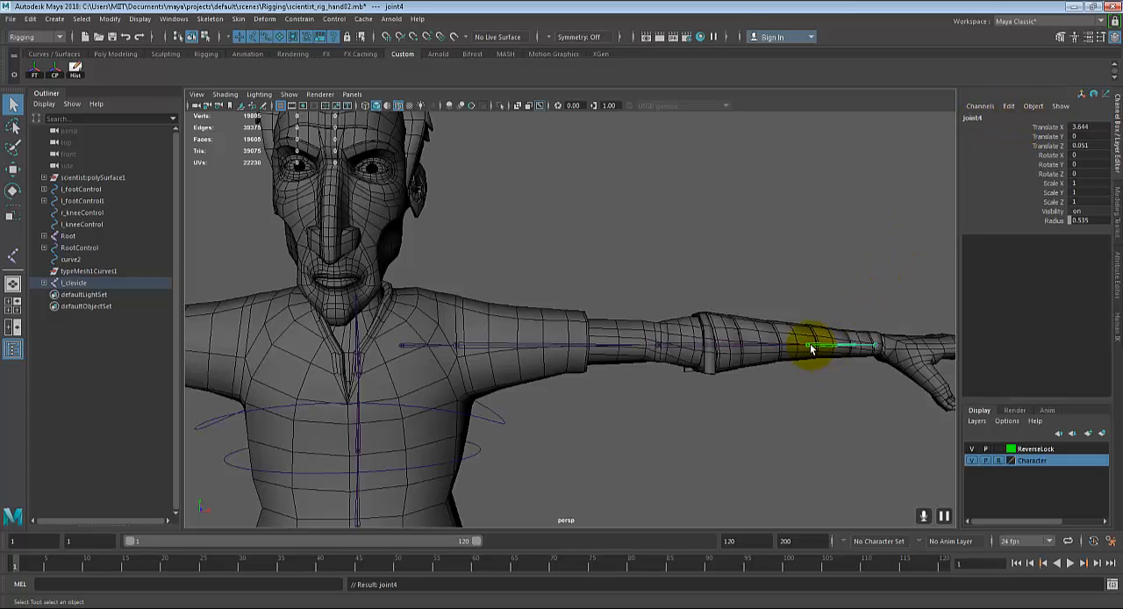
left_click(987, 118)
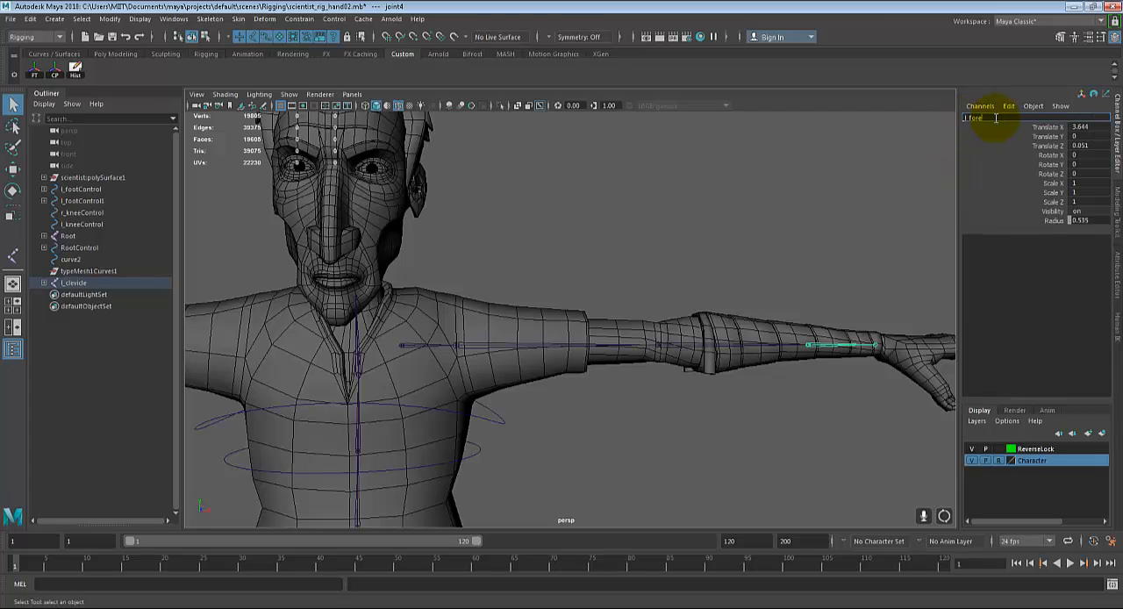
key("Return")
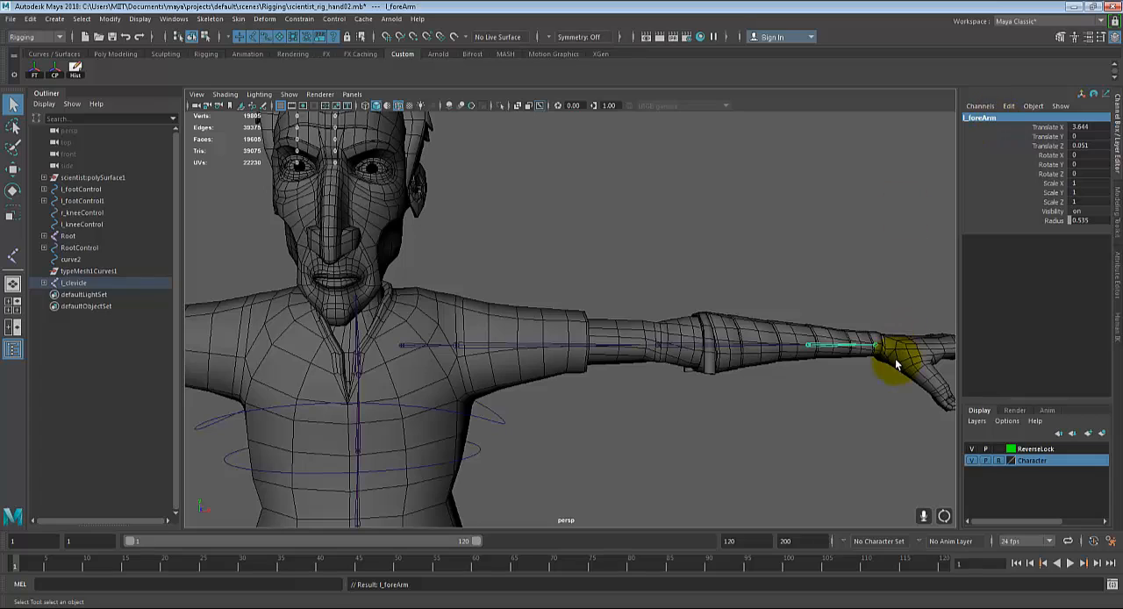
Step: Rename the last joint of the arm chain as l_wrist
key("Down")
left_click(981, 117)
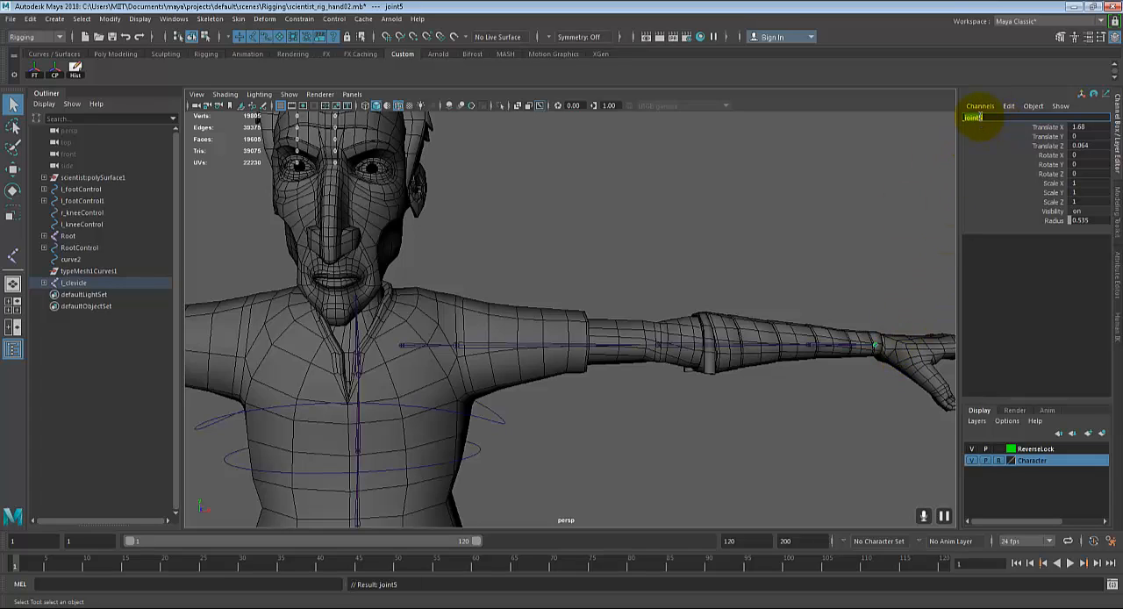
type("l_wrist")
key("Return")
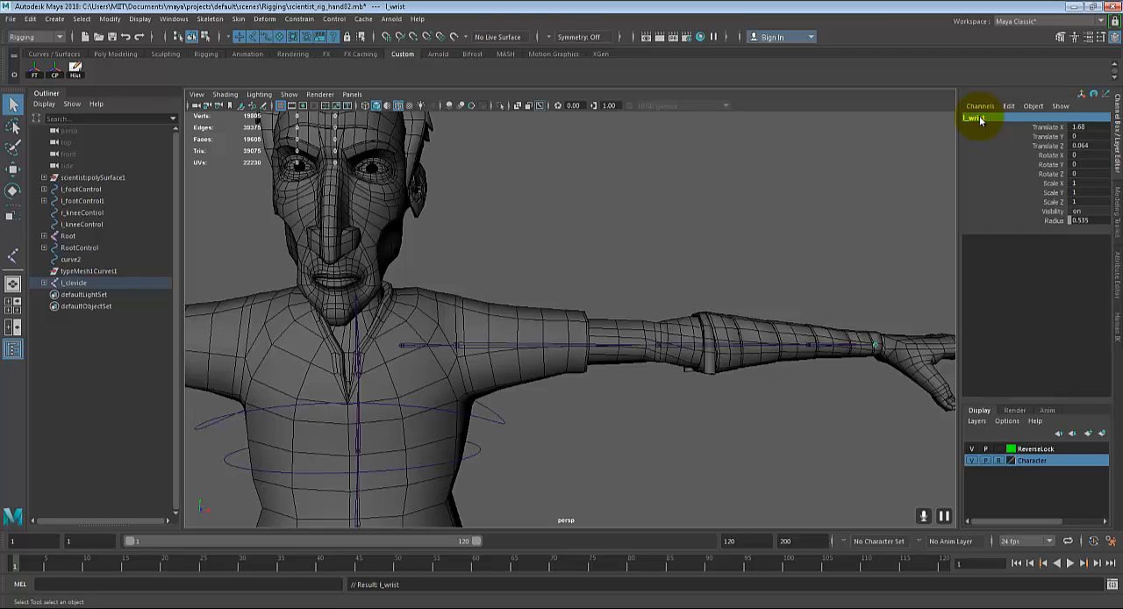
Step: Create an IK handle with the Rotate-Plane Solver from l_clevicle to l_shoulder, showing the character in wireframe, and close the tool settings
left_click_drag(611, 396, 664, 401, "alt")
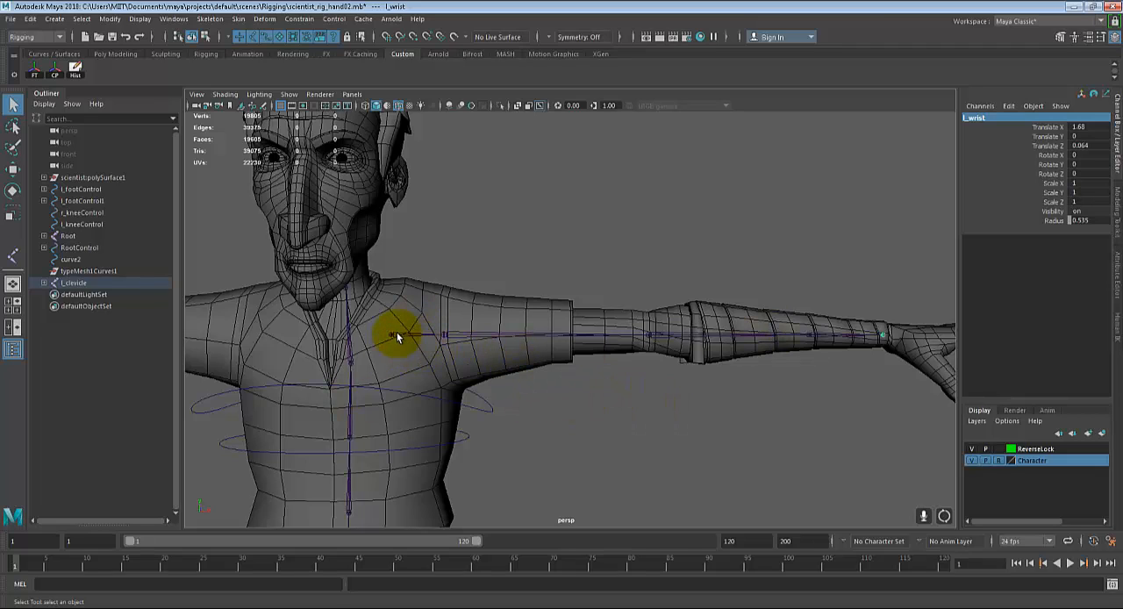
left_click(210, 18)
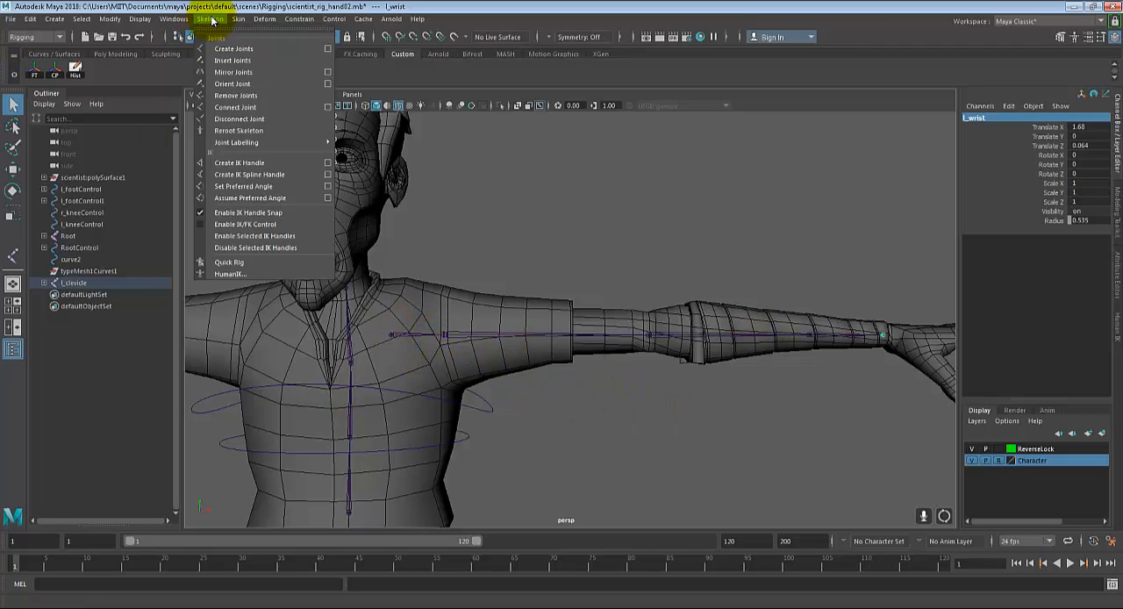
left_click(327, 163)
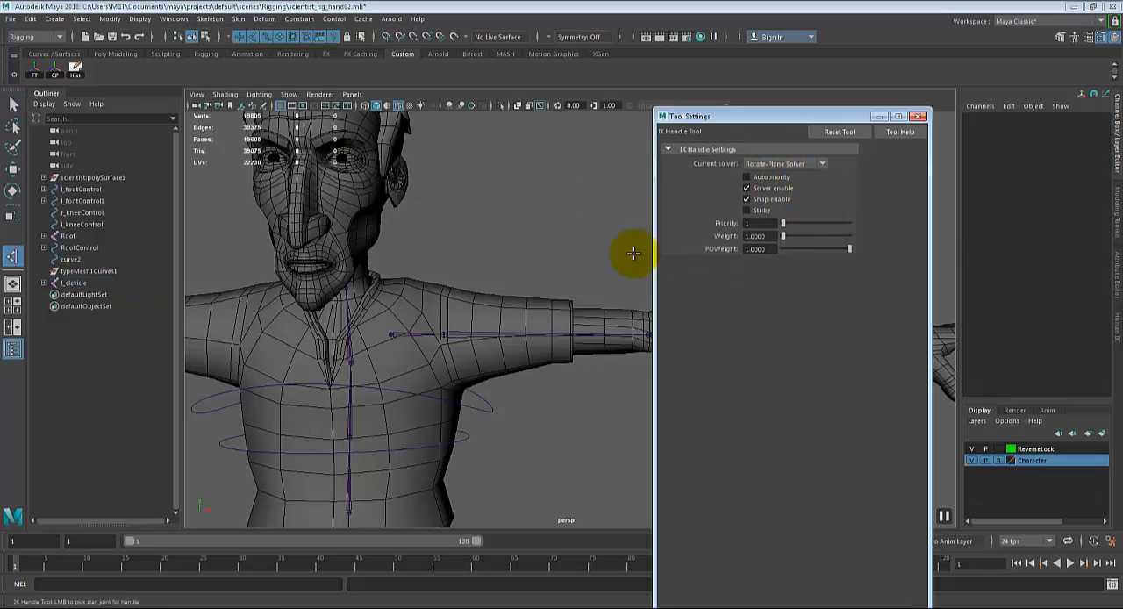
left_click_drag(634, 253, 456, 281, "alt")
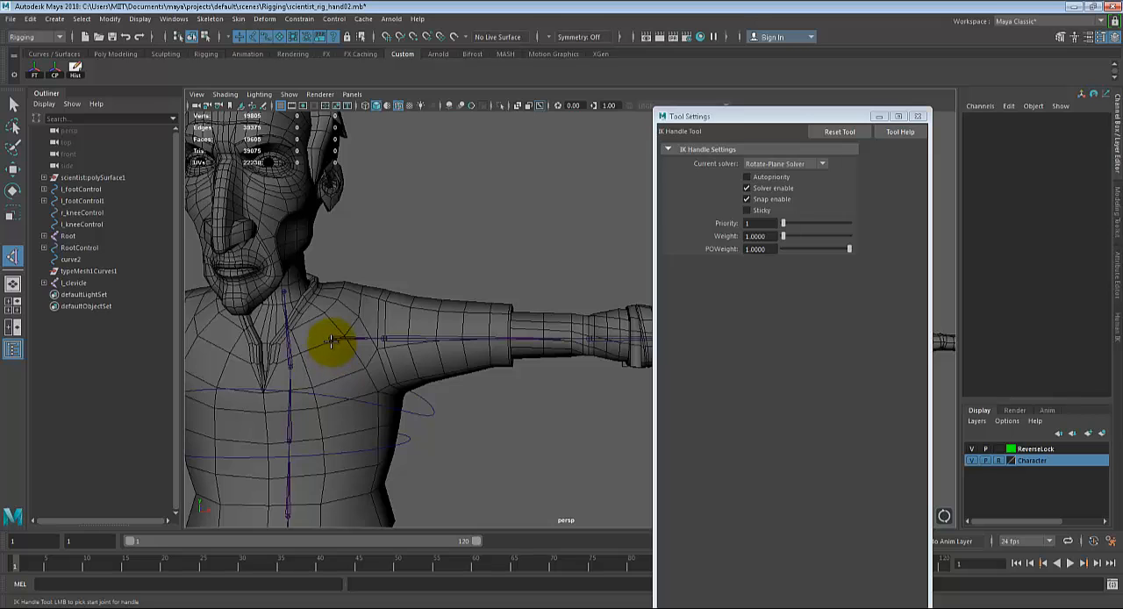
left_click(332, 340)
scroll(416, 394, "up", 5)
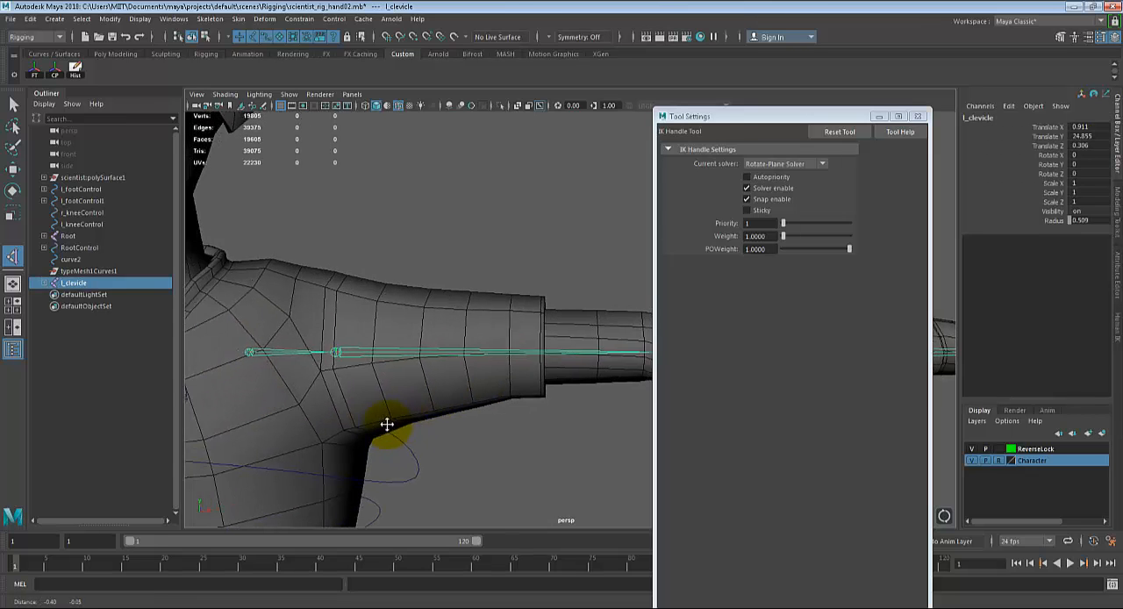
middle_click_drag(387, 423, 426, 418, "alt")
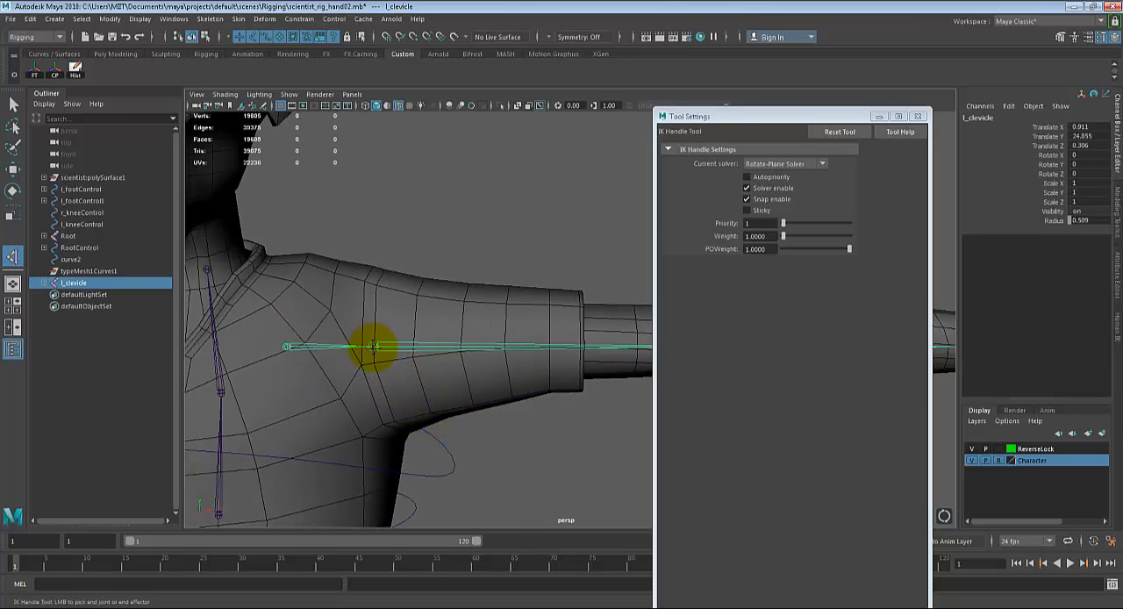
left_click(373, 345)
left_click_drag(436, 441, 371, 318, "alt")
key("4")
left_click_drag(466, 351, 431, 394, "alt")
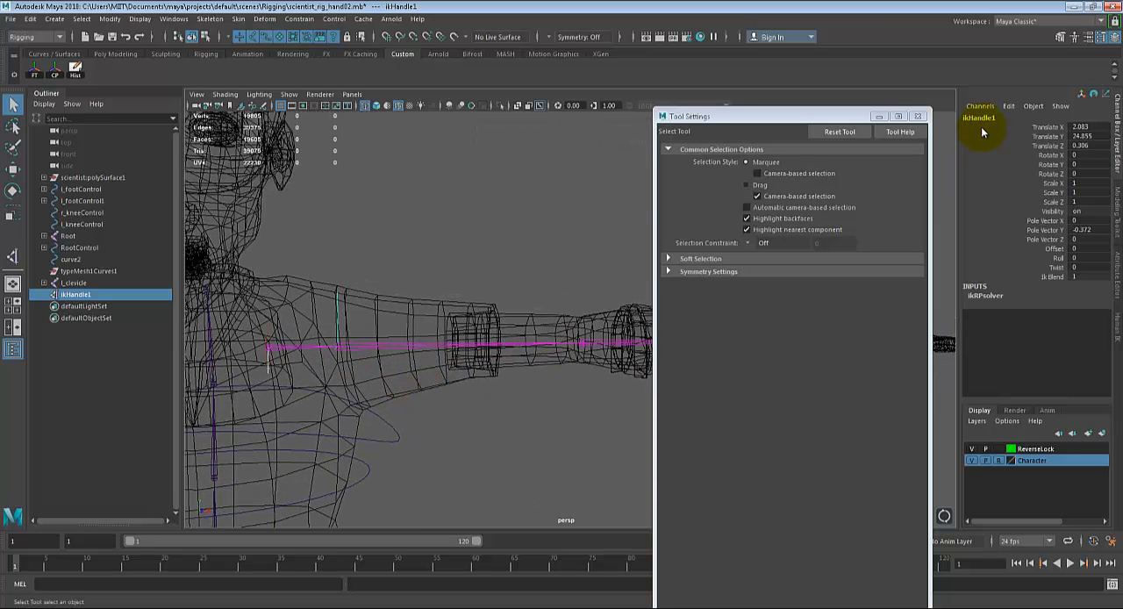
left_click(921, 117)
Step: Create a second IK handle with the same solver from l_shoulder to the l_foreArm joint
left_click(209, 19)
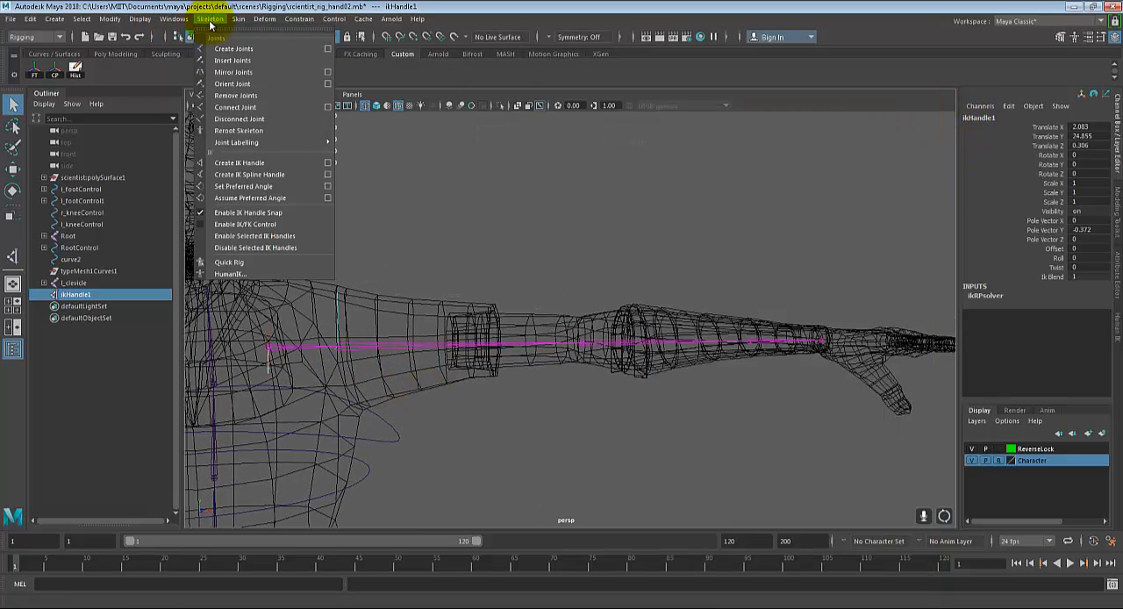
left_click(288, 162)
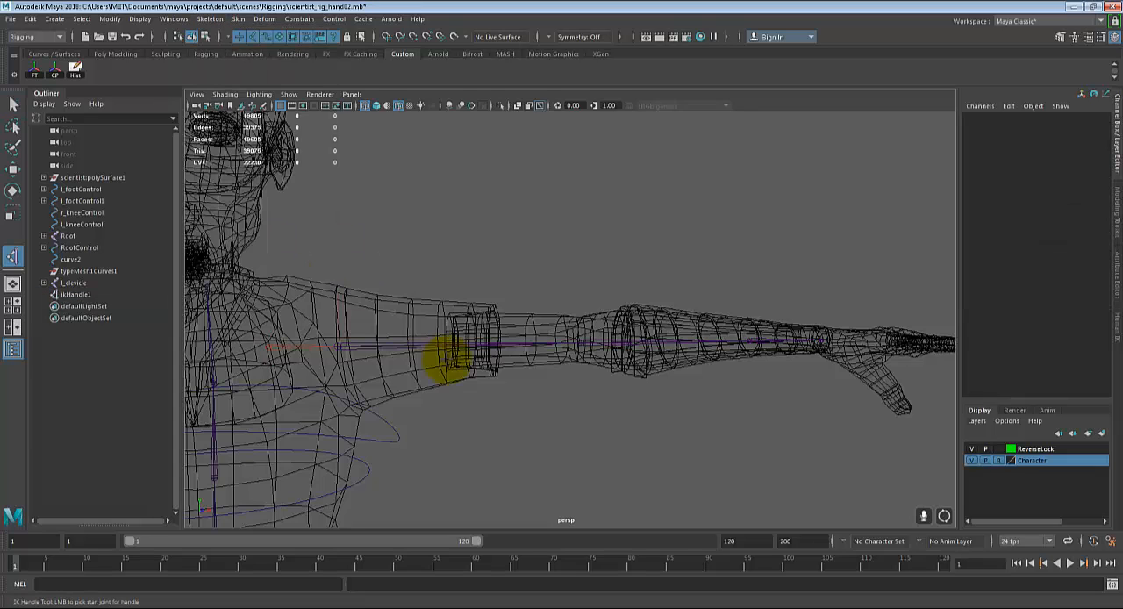
middle_click_drag(470, 390, 482, 385, "alt")
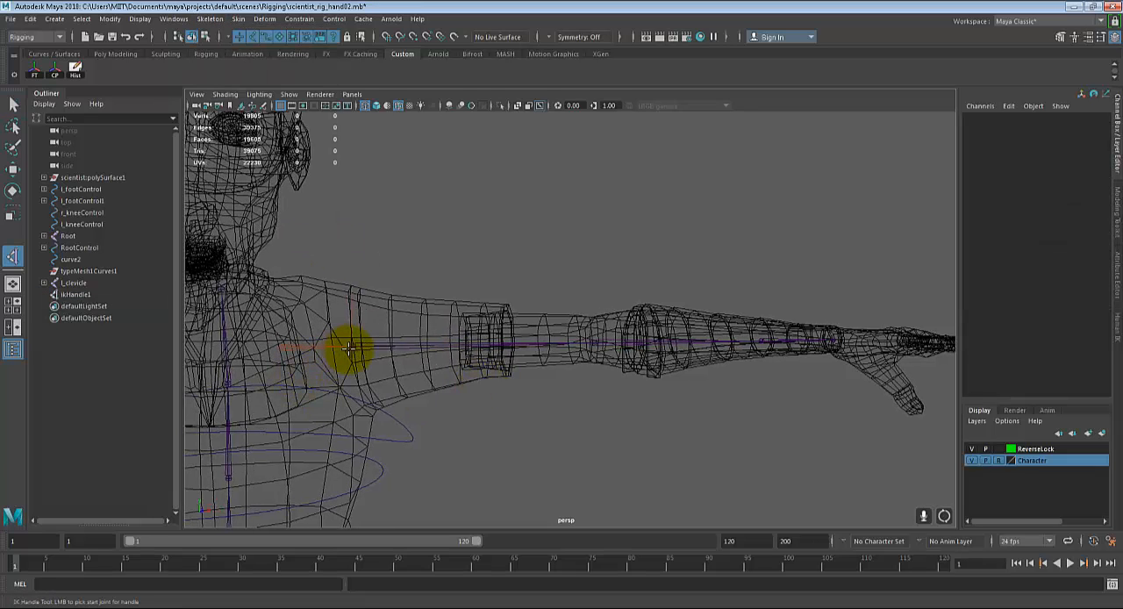
left_click(351, 347)
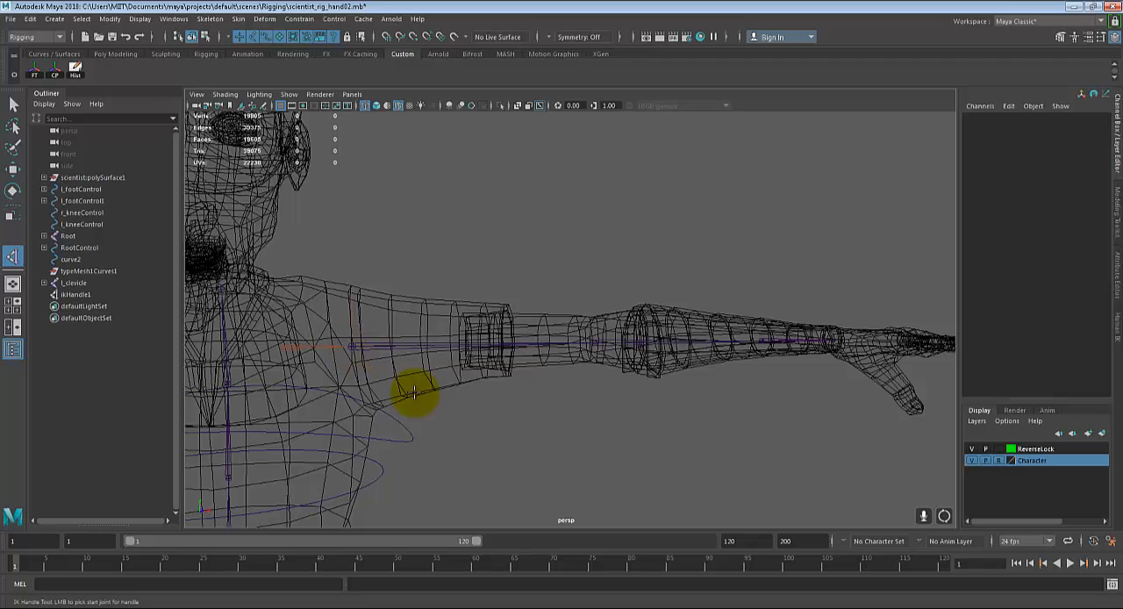
left_click_drag(824, 388, 585, 405, "alt")
scroll(674, 397, "up", 4)
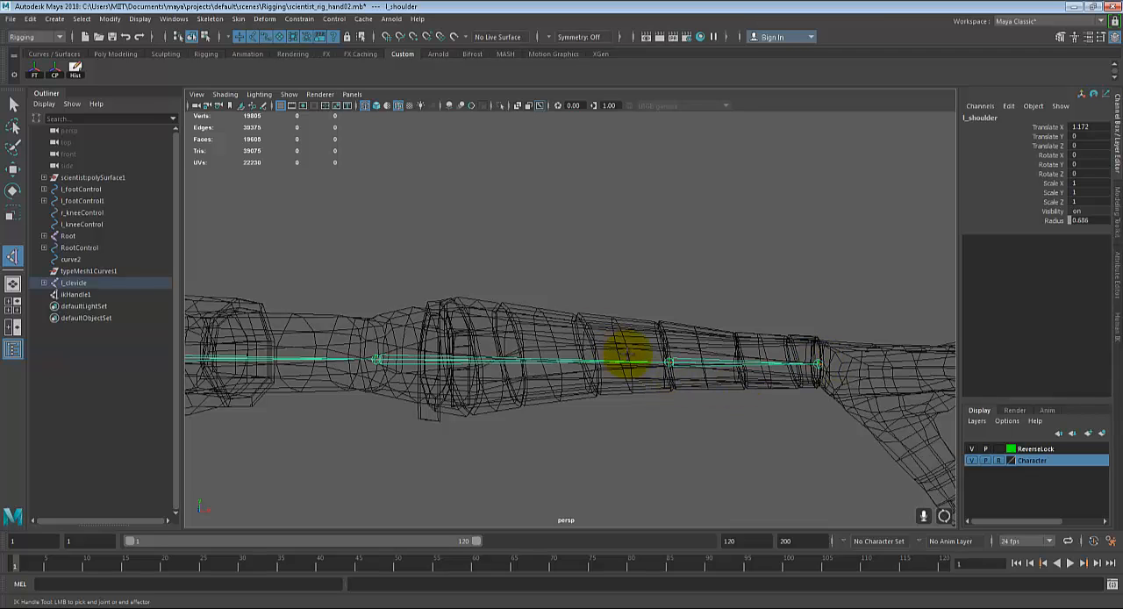
left_click(817, 363)
middle_click_drag(688, 361, 644, 330, "alt")
mouse_move(597, 409)
middle_mouse_down("alt")
mouse_move(579, 430)
mouse_move(583, 416)
middle_mouse_up("alt")
scroll(579, 430, "up", 3)
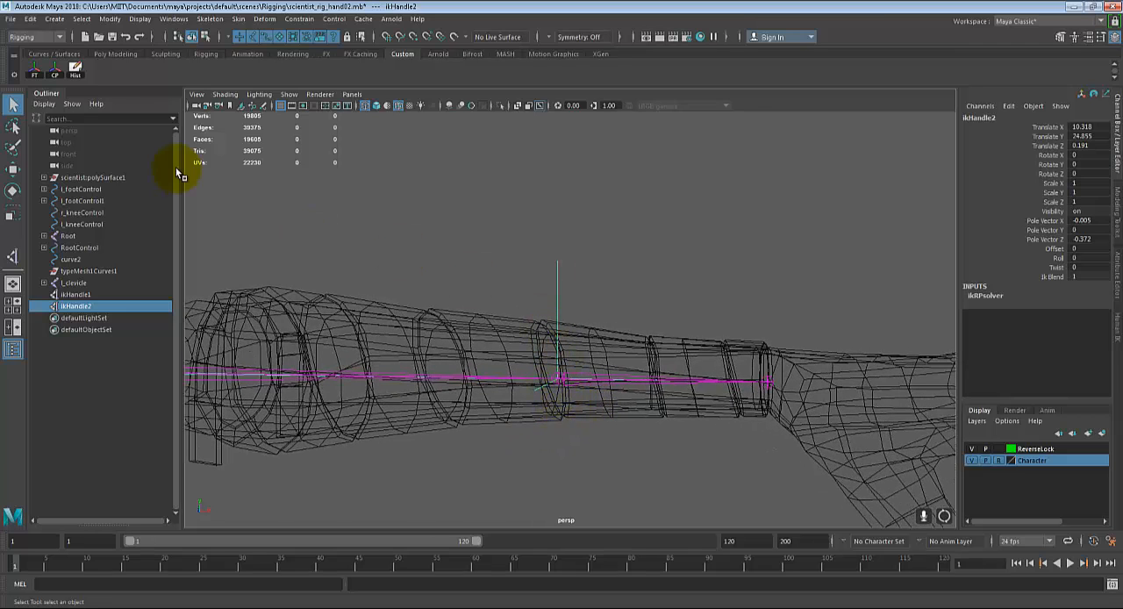
left_click(178, 19)
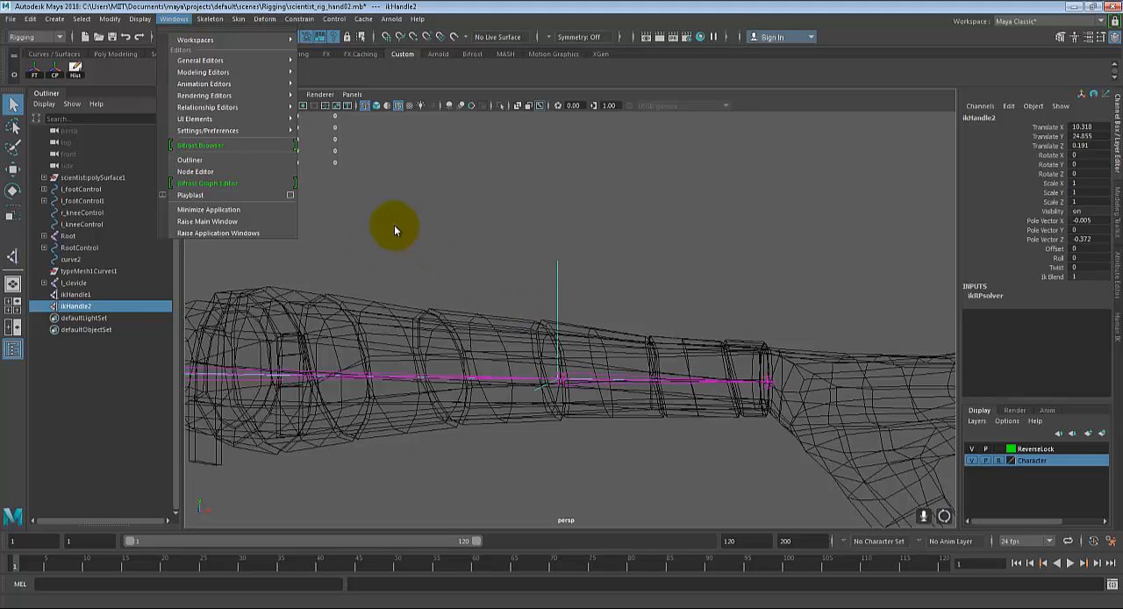
left_click(522, 277)
key("ctrl+z")
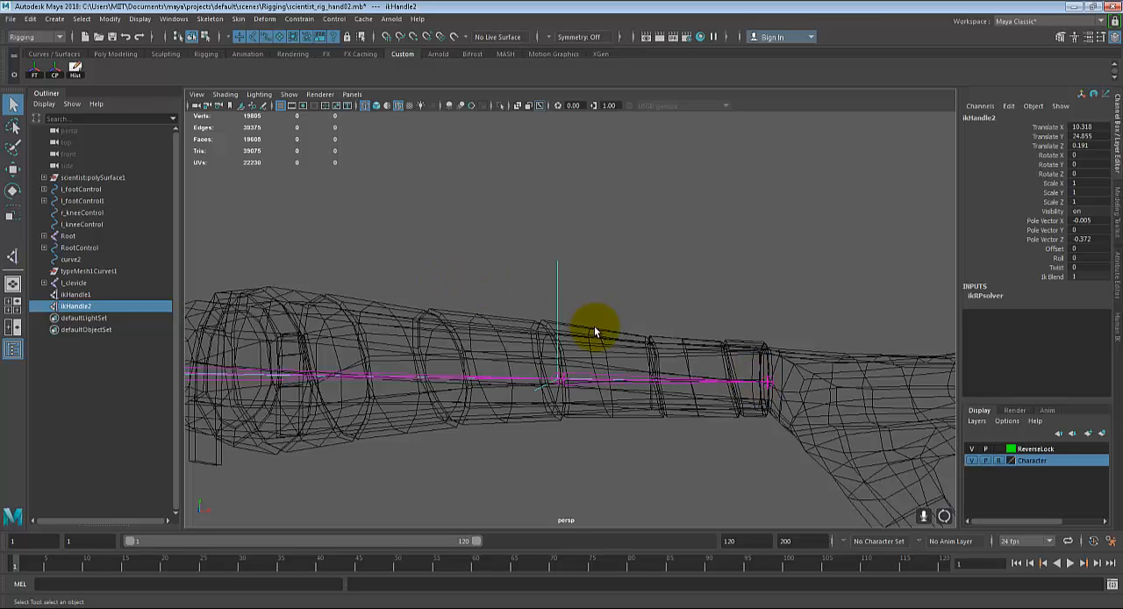
Step: Show the second IK handle's input and output connections in the Hypergraph and select its effector there
key("w")
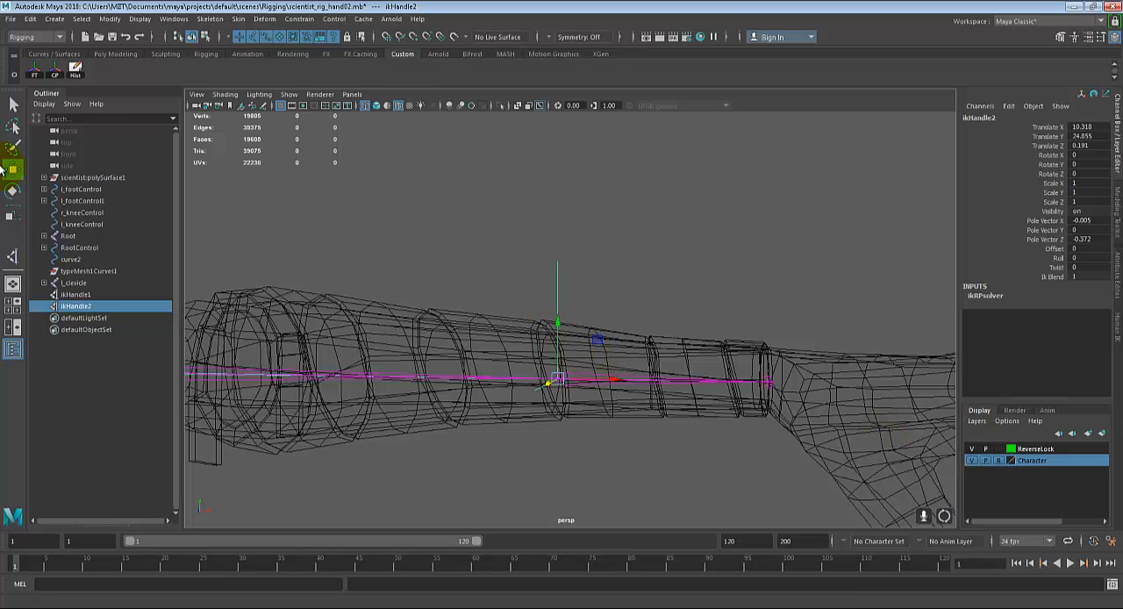
left_click(173, 18)
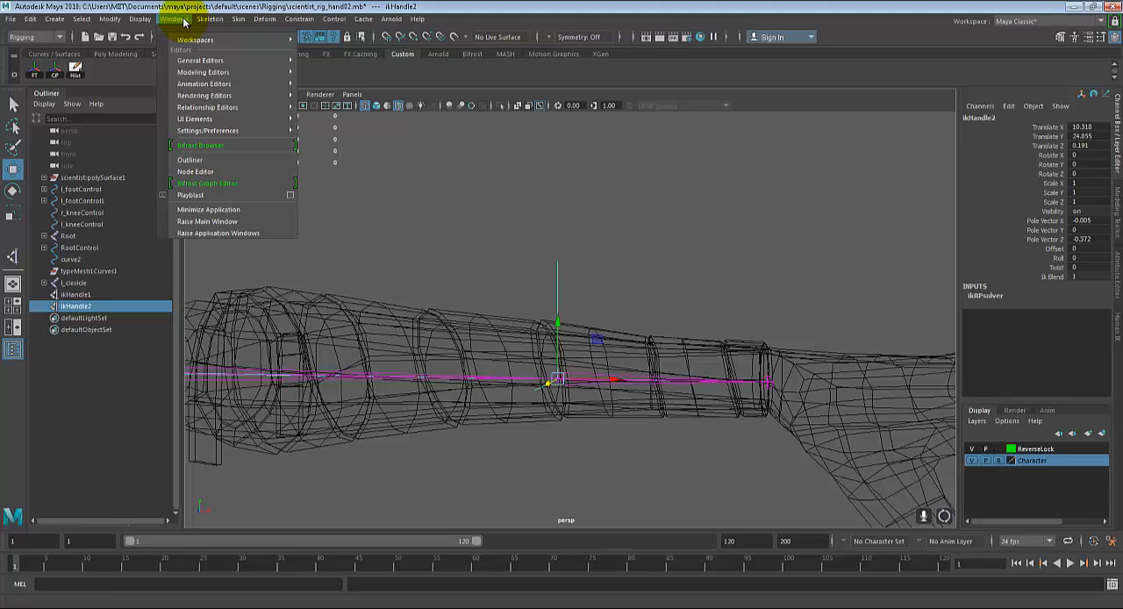
mouse_move(226, 61)
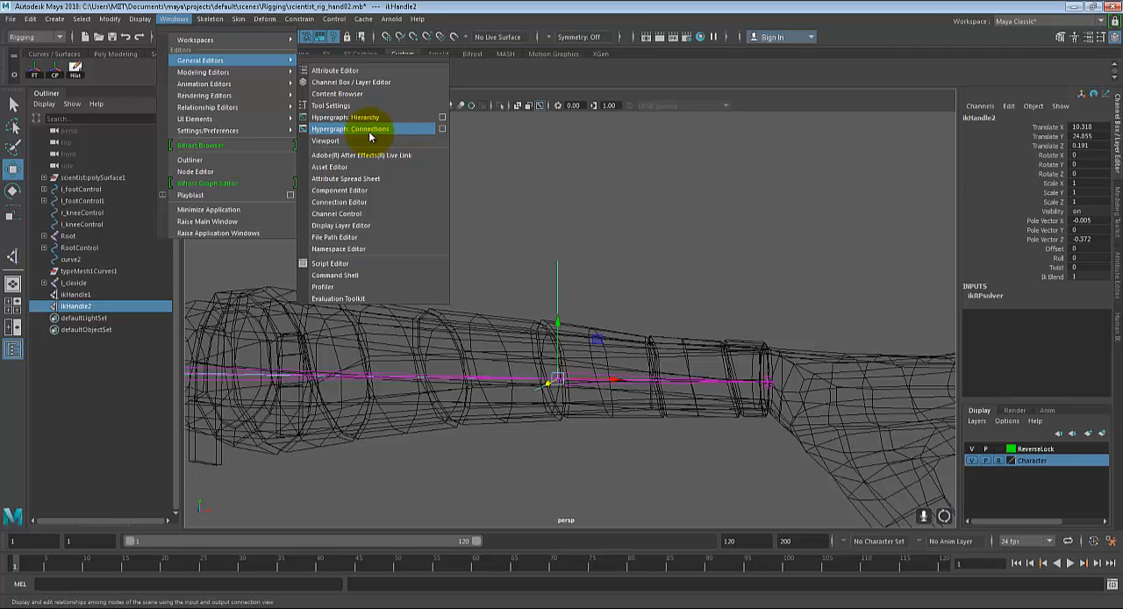
left_click(370, 130)
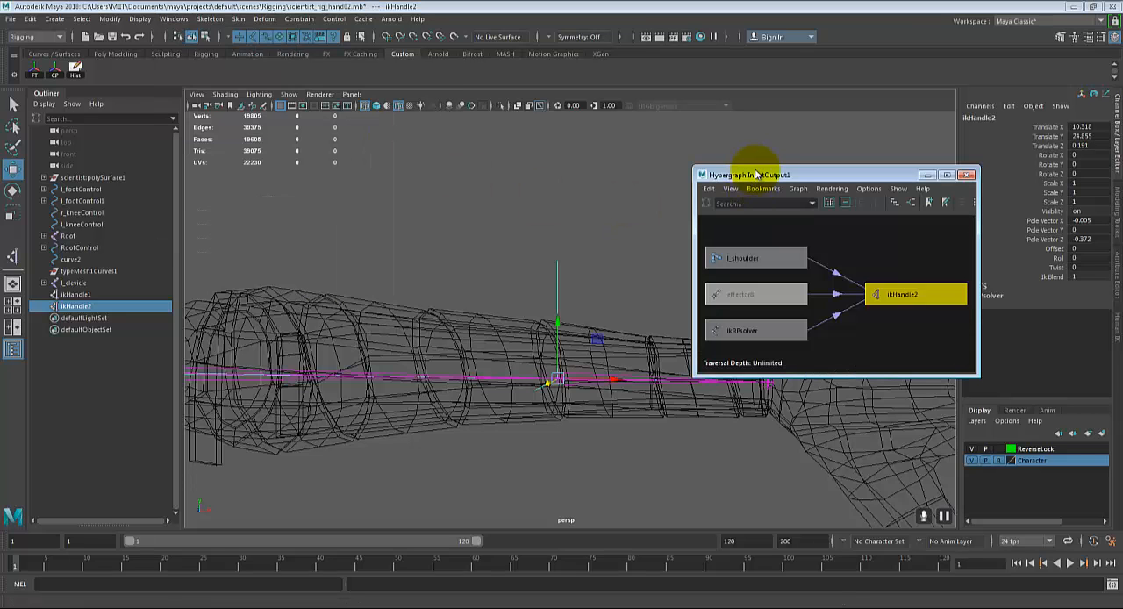
left_click_drag(732, 171, 260, 104)
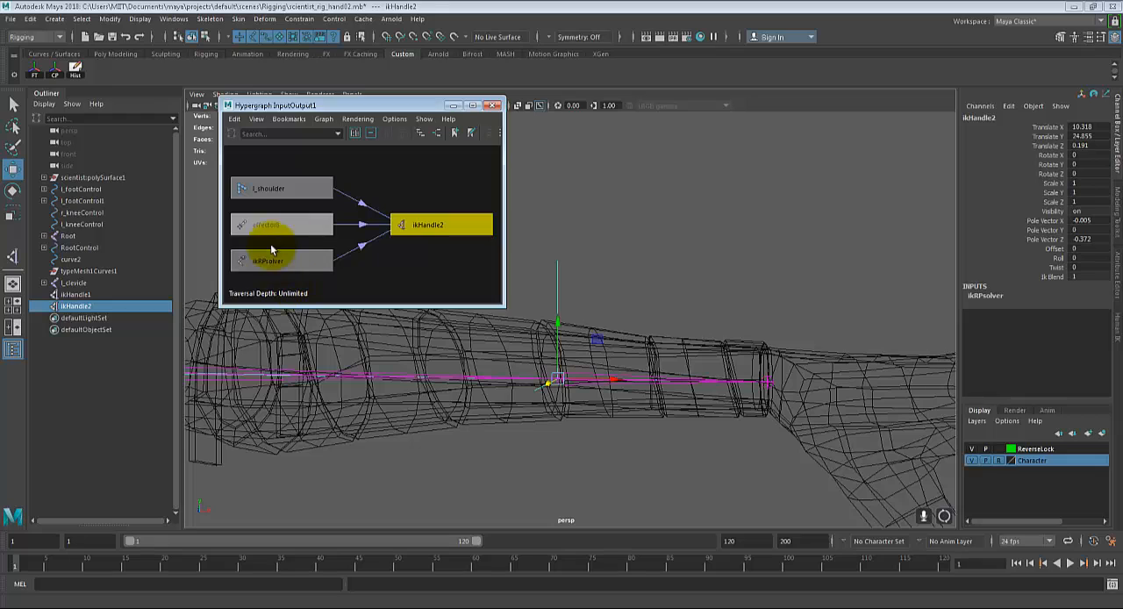
left_click(282, 230)
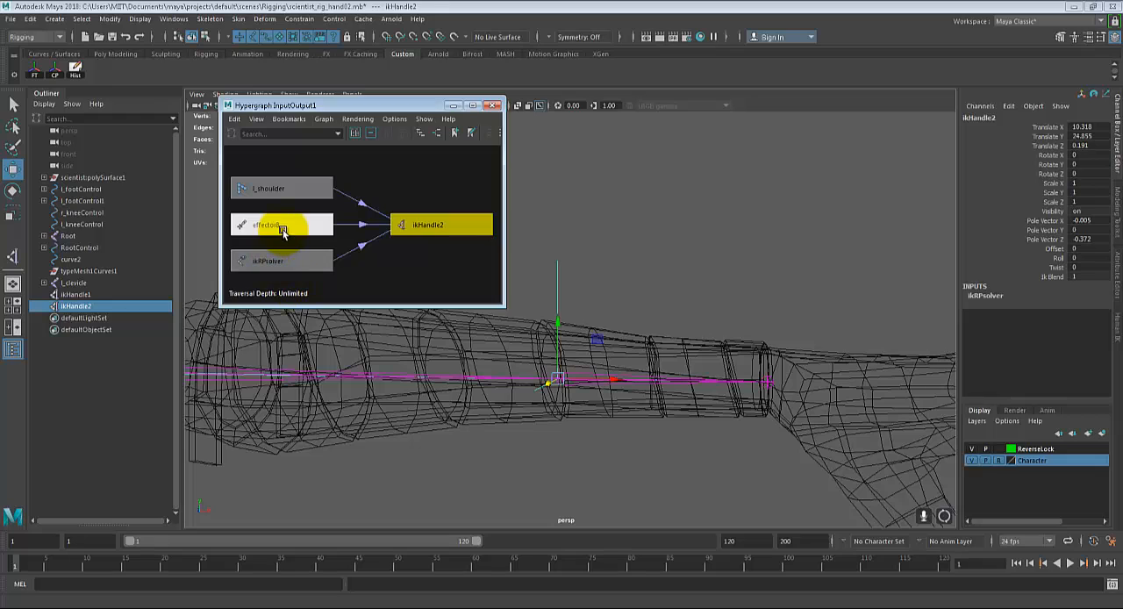
Step: Move the effector's pivot from the l_foreArm joint onto the l_wrist joint with point snapping, and set the Hypergraph window aside
middle_click(598, 321)
key("Insert")
left_click_drag(655, 430, 587, 440, "alt")
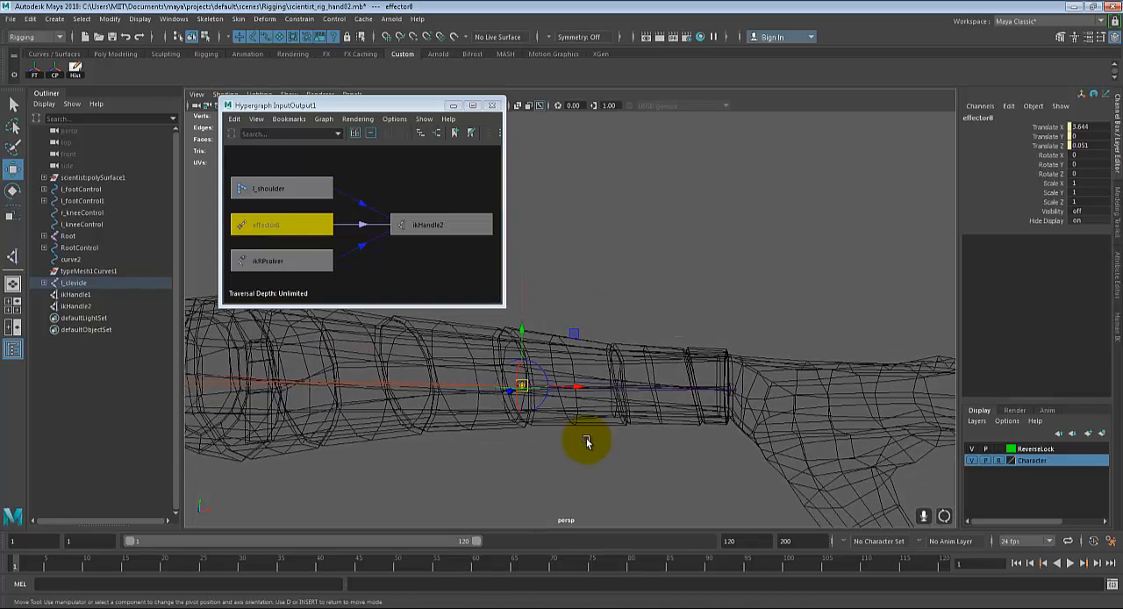
left_click_drag(694, 416, 674, 408, "alt")
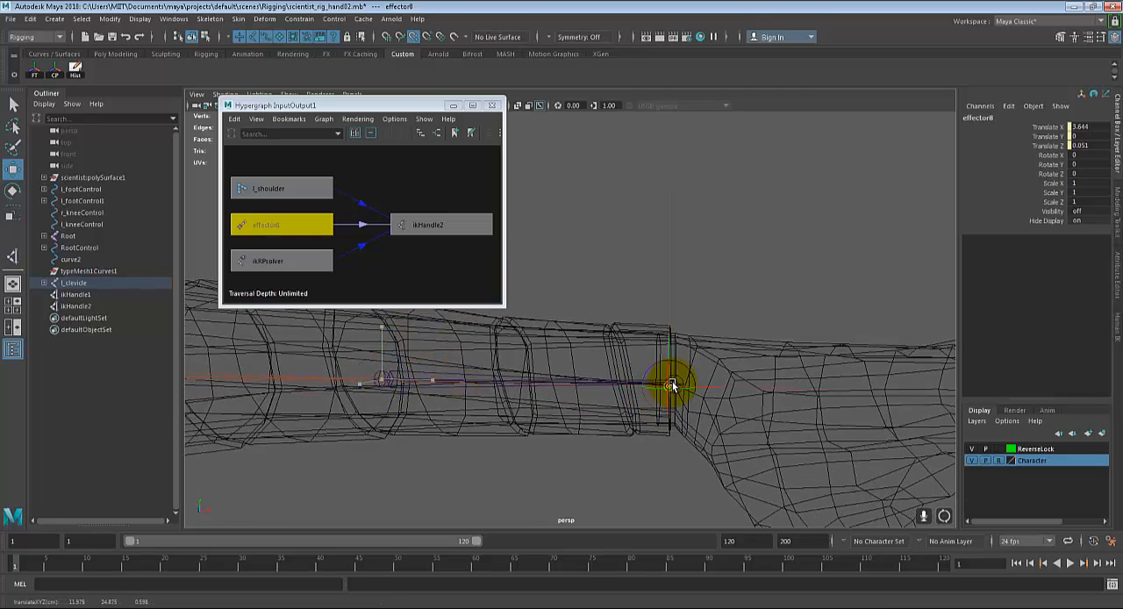
left_click(669, 384)
left_click_drag(670, 386, 777, 392, "alt")
left_click(776, 315)
scroll(777, 392, "down", 3)
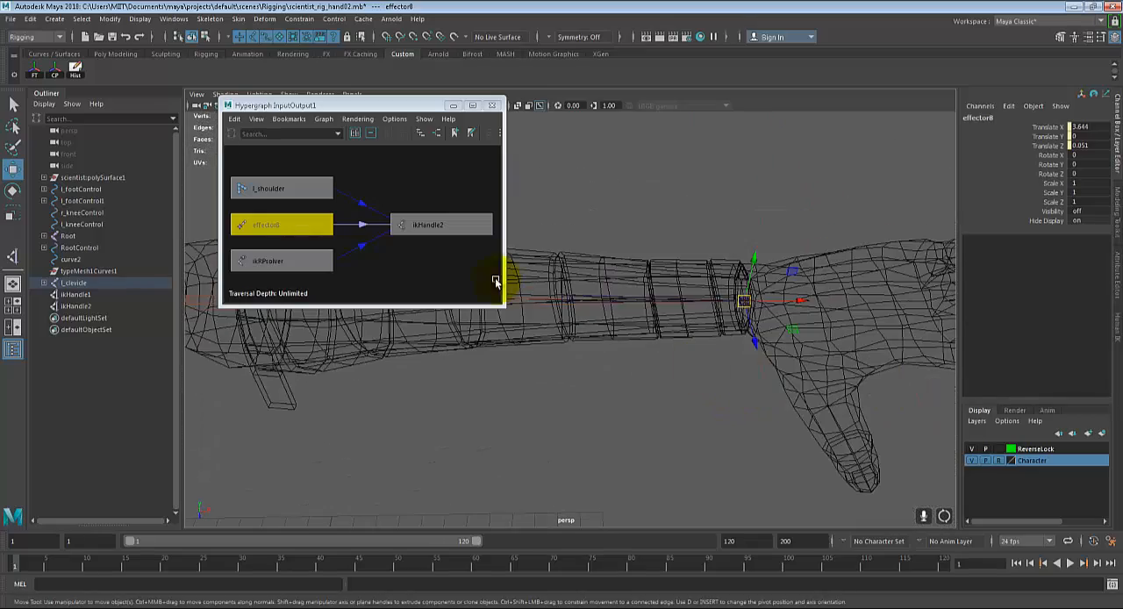
left_click_drag(388, 106, 168, 215)
left_click(695, 356)
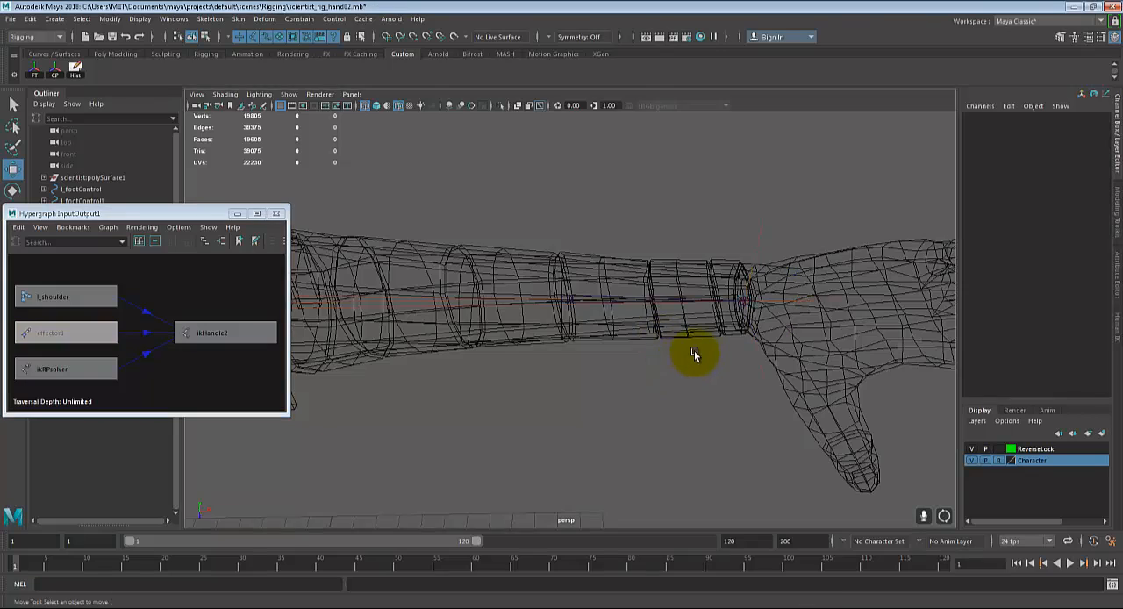
Step: Try moving the second IK handle at the wrist along X, and undo the move
scroll(695, 356, "down", 4)
scroll(680, 355, "up", 3)
left_click_drag(678, 279, 777, 306)
middle_click_drag(727, 308, 780, 333, "alt")
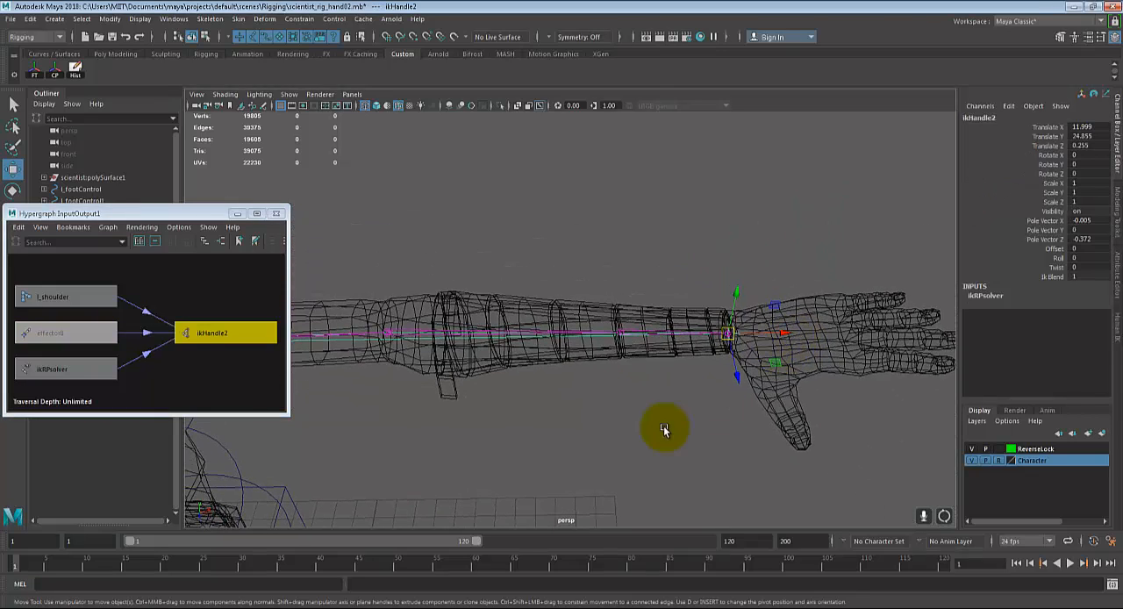
left_click(665, 429)
left_click_drag(731, 309, 731, 381)
key("ctrl+z")
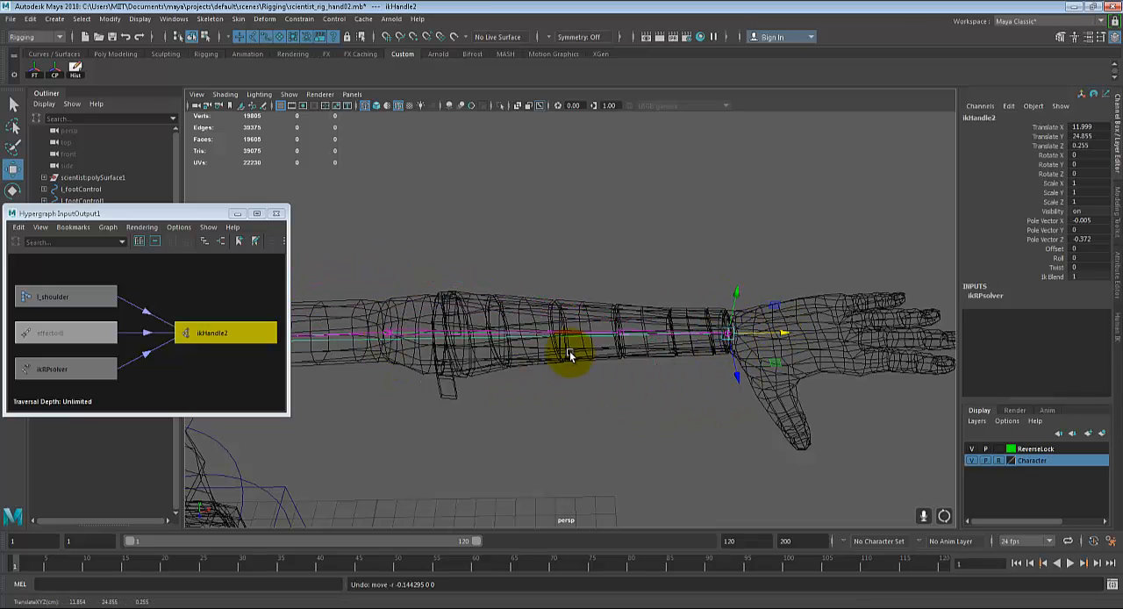
Step: Select the l_foreArm joint, try a slight rotation about its X axis, and undo it
left_click(370, 345)
key("f")
key("e")
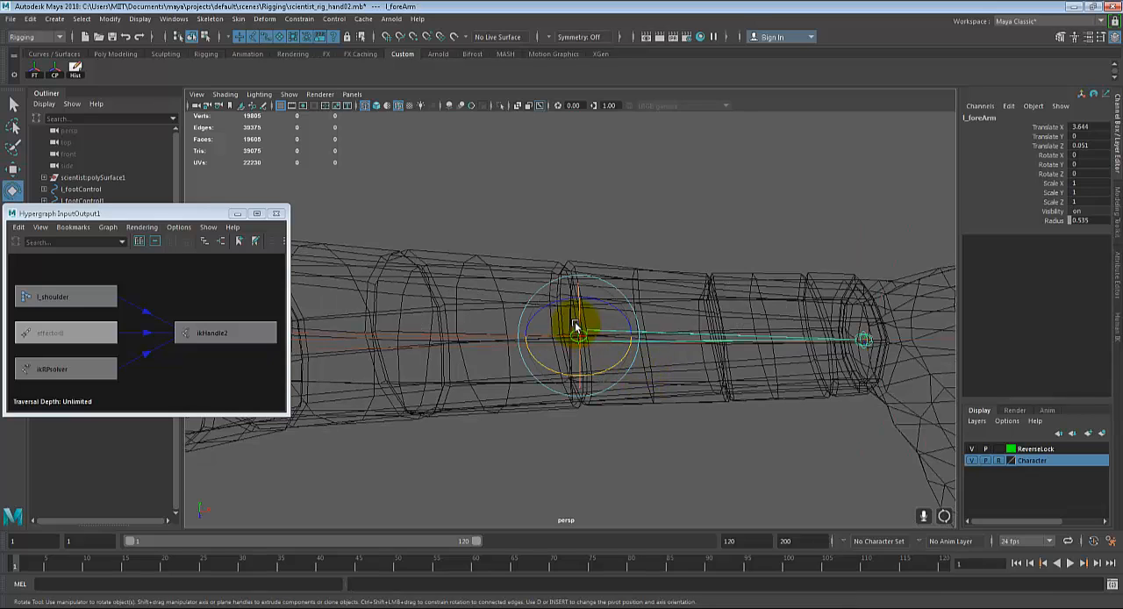
mouse_move(576, 327)
left_mouse_down()
mouse_move(584, 343)
mouse_move(585, 319)
left_mouse_up()
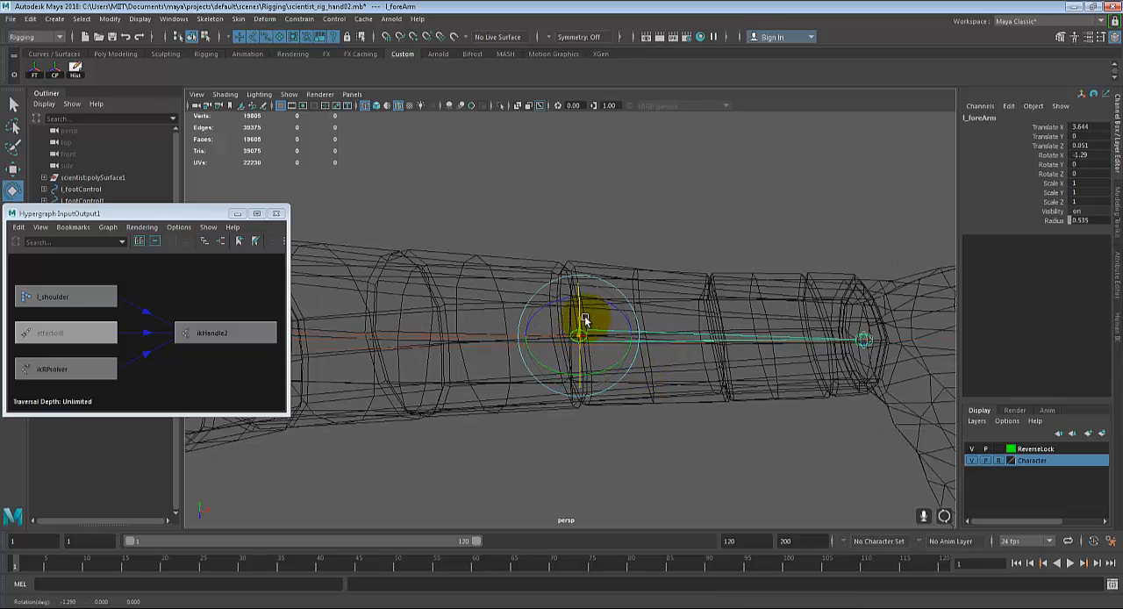
key("ctrl+z")
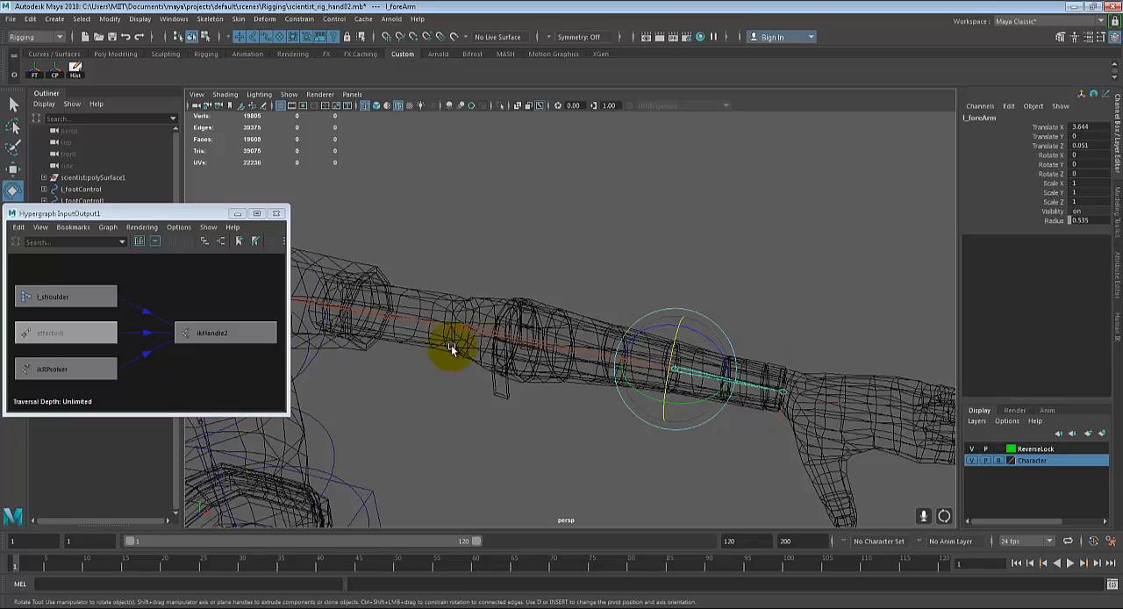
Step: Try twisting the l_foreArm joint about X in both directions, undoing each rotation
left_click_drag(471, 326, 529, 334, "alt")
middle_click_drag(530, 333, 512, 326, "alt")
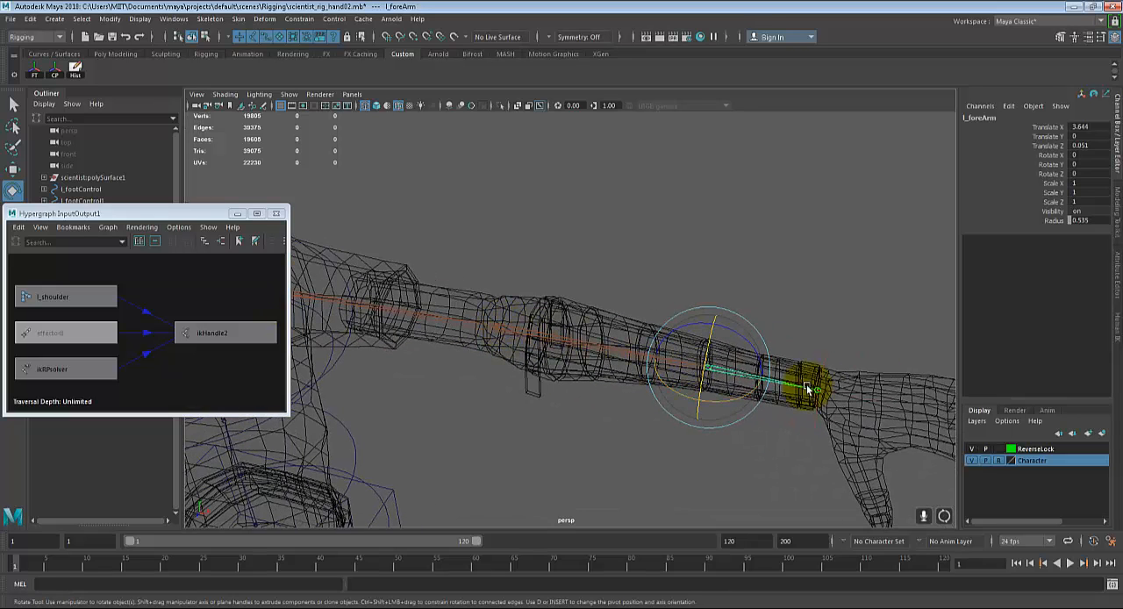
middle_click_drag(711, 392, 637, 372, "alt")
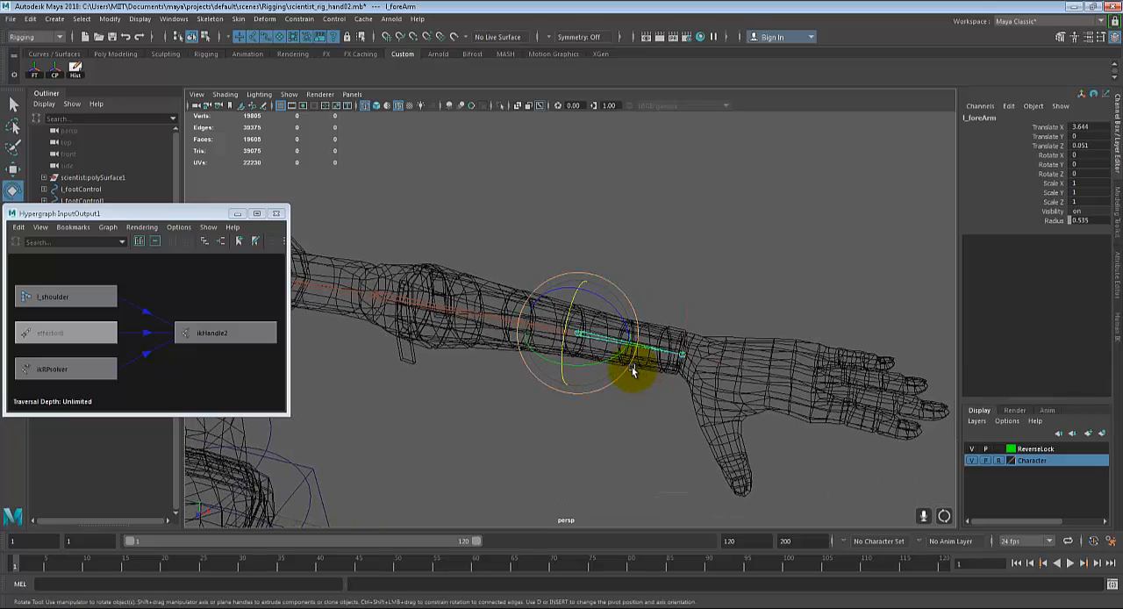
scroll(633, 372, "up", 2)
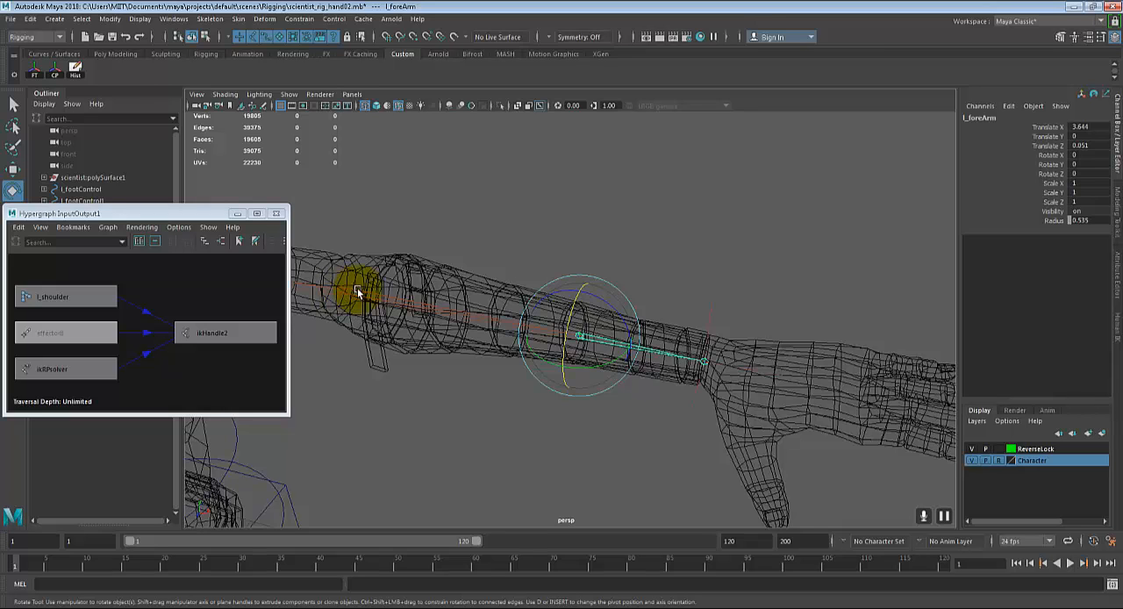
scroll(577, 364, "up", 3)
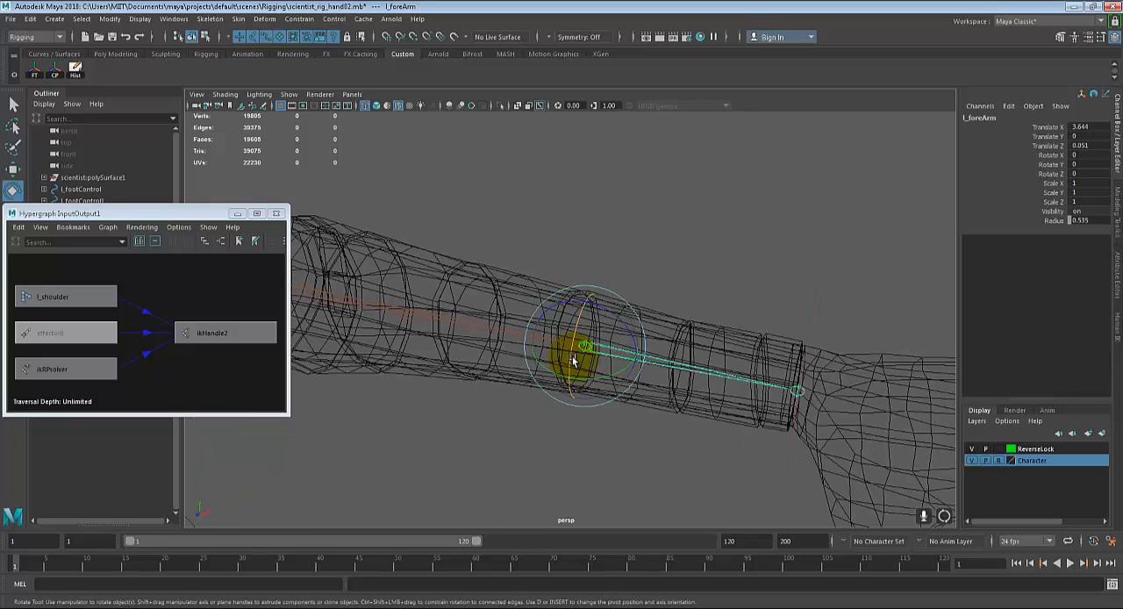
mouse_move(572, 324)
left_mouse_down()
mouse_move(587, 304)
mouse_move(589, 334)
mouse_move(593, 305)
mouse_move(589, 326)
mouse_move(607, 352)
mouse_move(575, 338)
left_mouse_up()
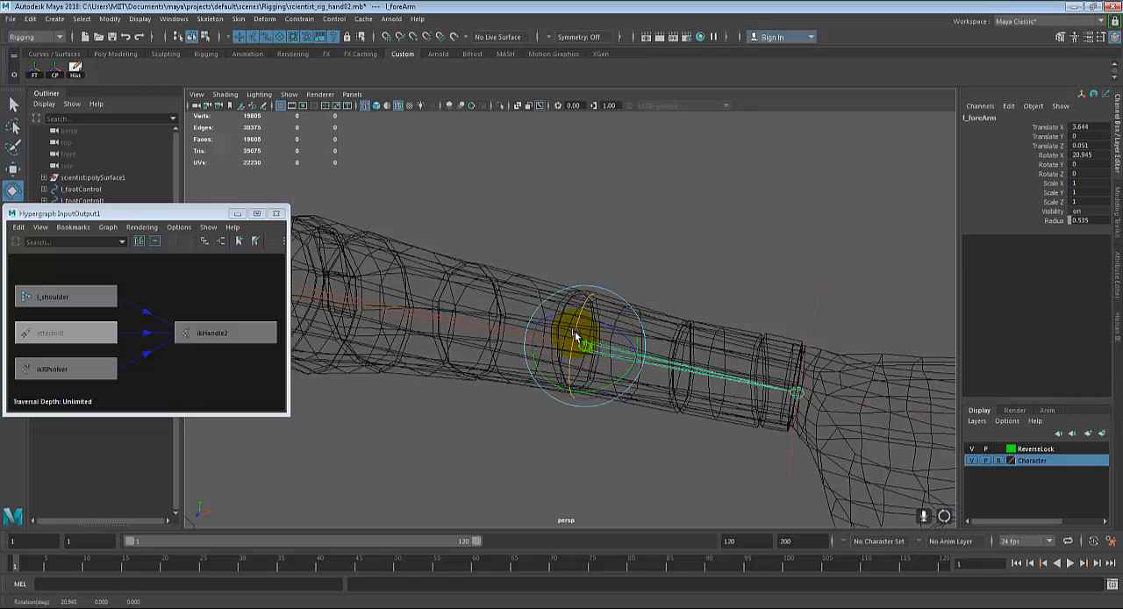
key("ctrl+z")
scroll(591, 380, "down", 2)
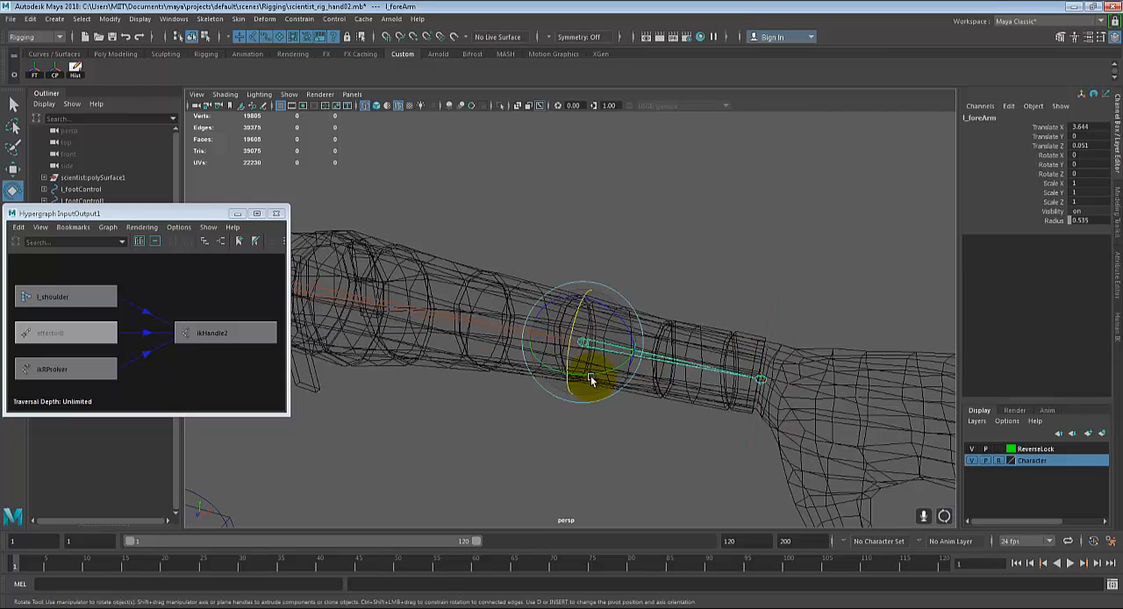
left_click_drag(575, 318, 579, 321)
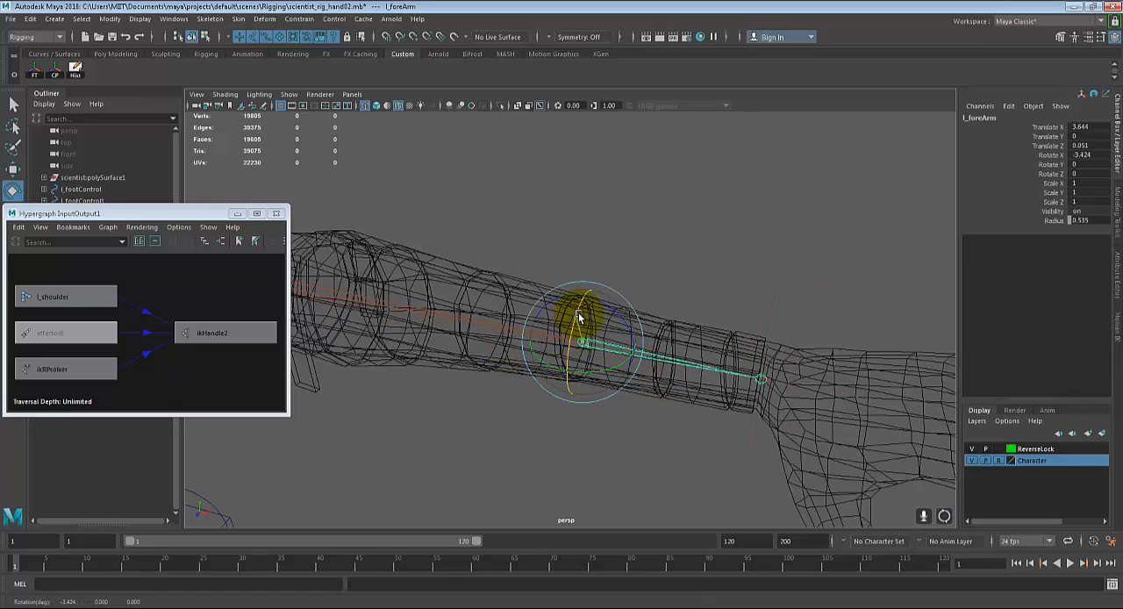
key("ctrl+z")
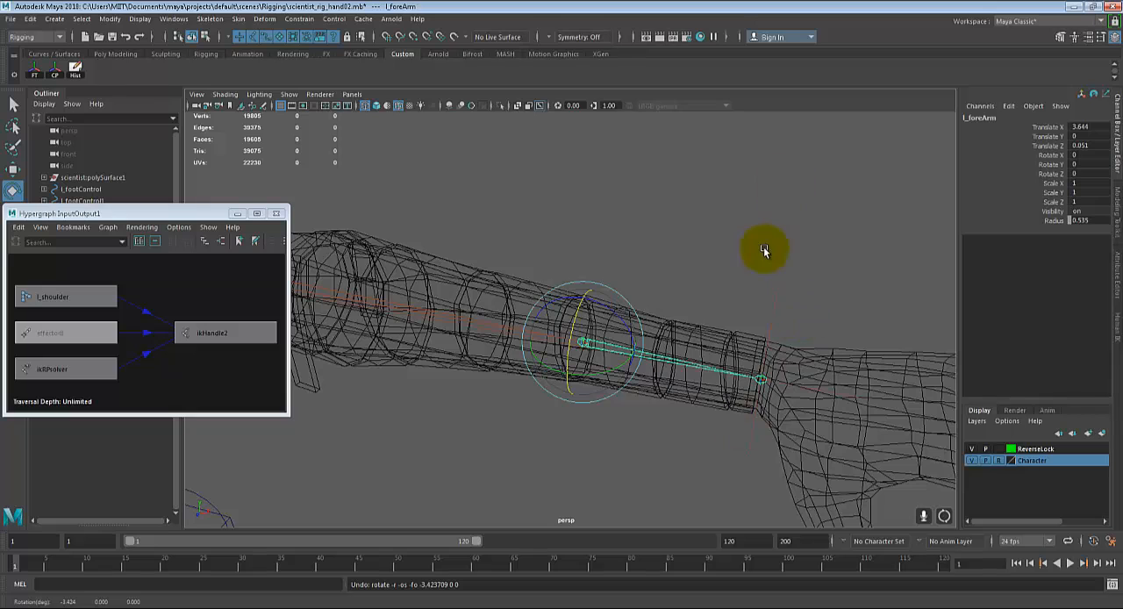
middle_click_drag(657, 336, 730, 351, "alt")
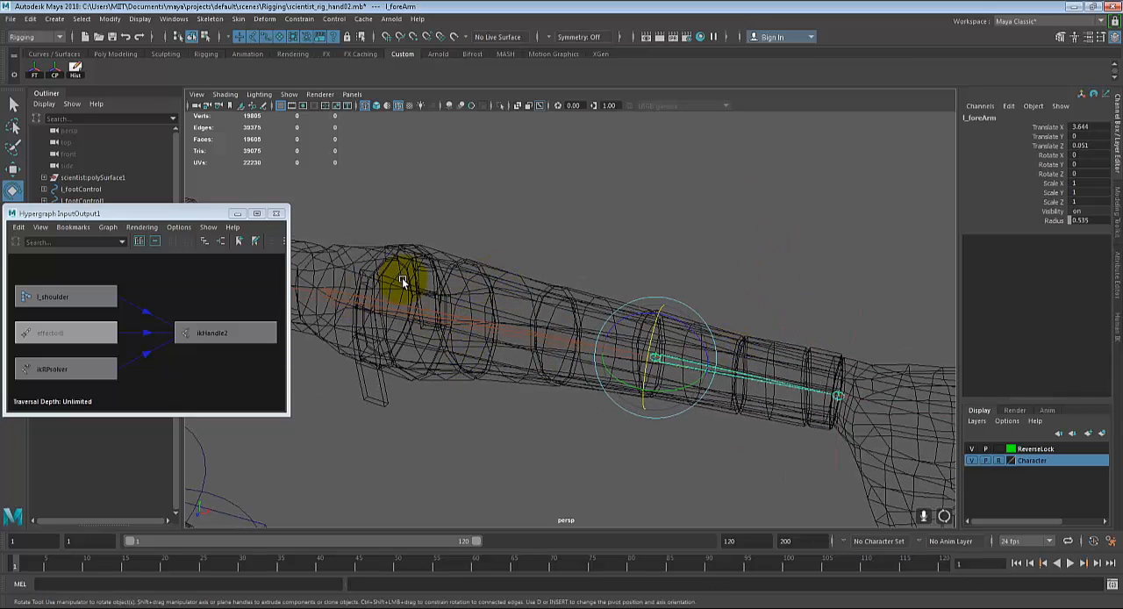
scroll(414, 336, "down", 1)
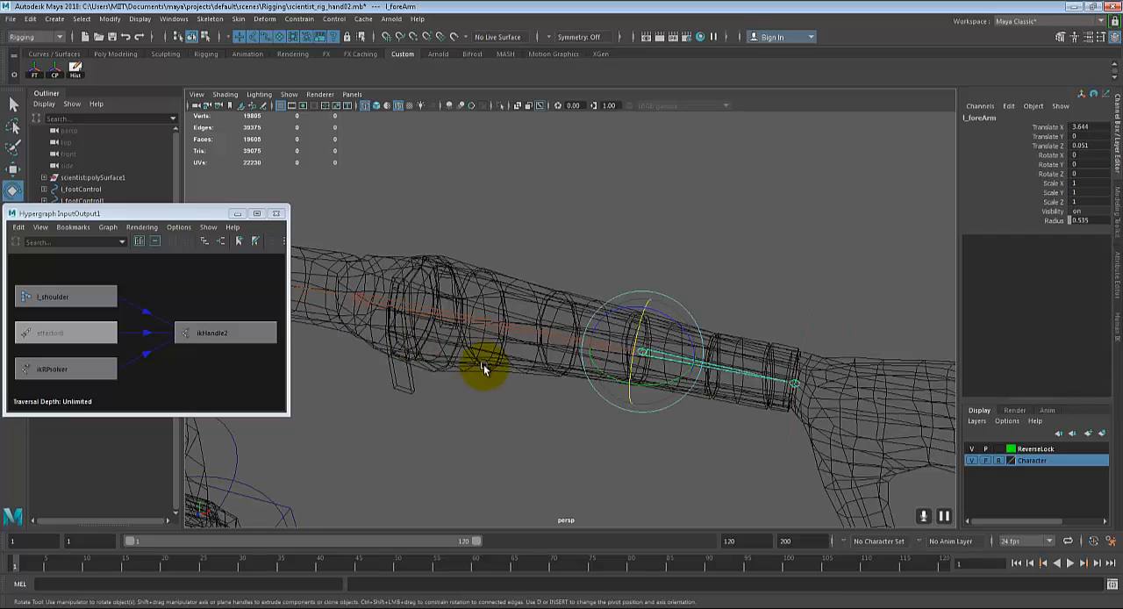
middle_click_drag(681, 355, 671, 345, "alt")
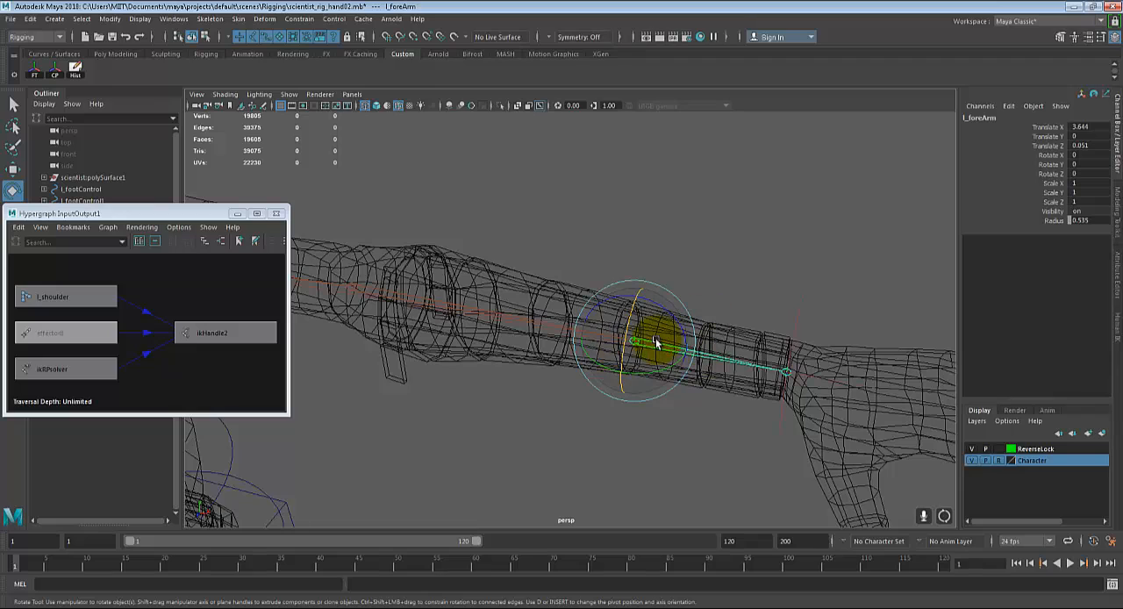
Step: Rename the IK handle at the shoulder joint as l_ikHandle_shoulder
key("q")
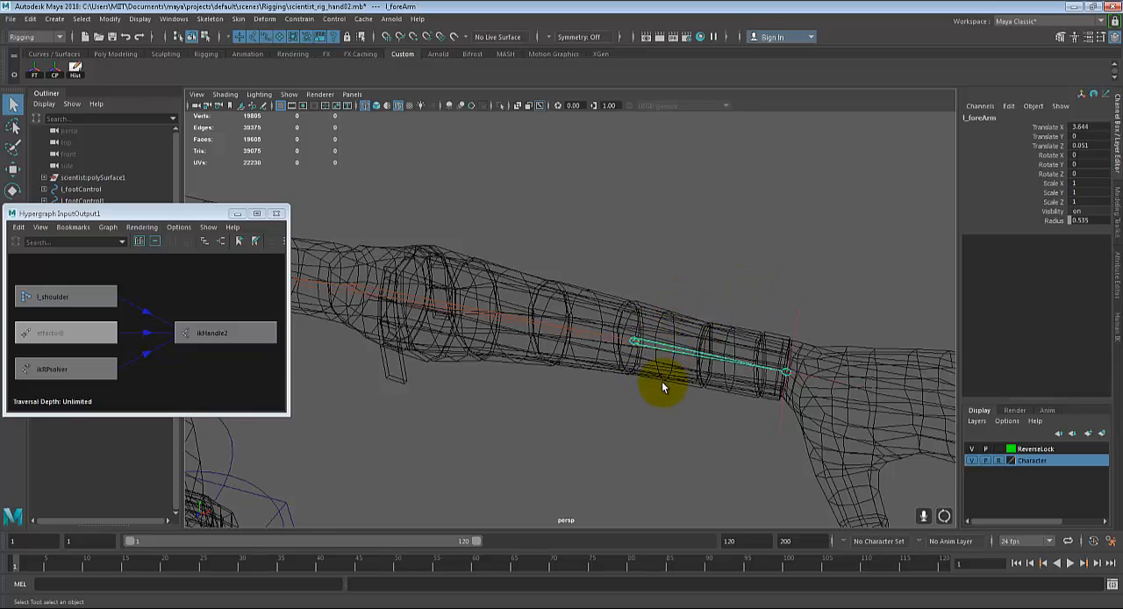
mouse_move(661, 386)
left_mouse_down("alt")
mouse_move(646, 396)
mouse_move(670, 394)
mouse_move(656, 396)
left_mouse_up("alt")
middle_click_drag(662, 334, 776, 398, "alt")
scroll(775, 397, "down", 3)
middle_click_drag(674, 387, 705, 389, "alt")
left_click_drag(699, 389, 684, 386, "alt")
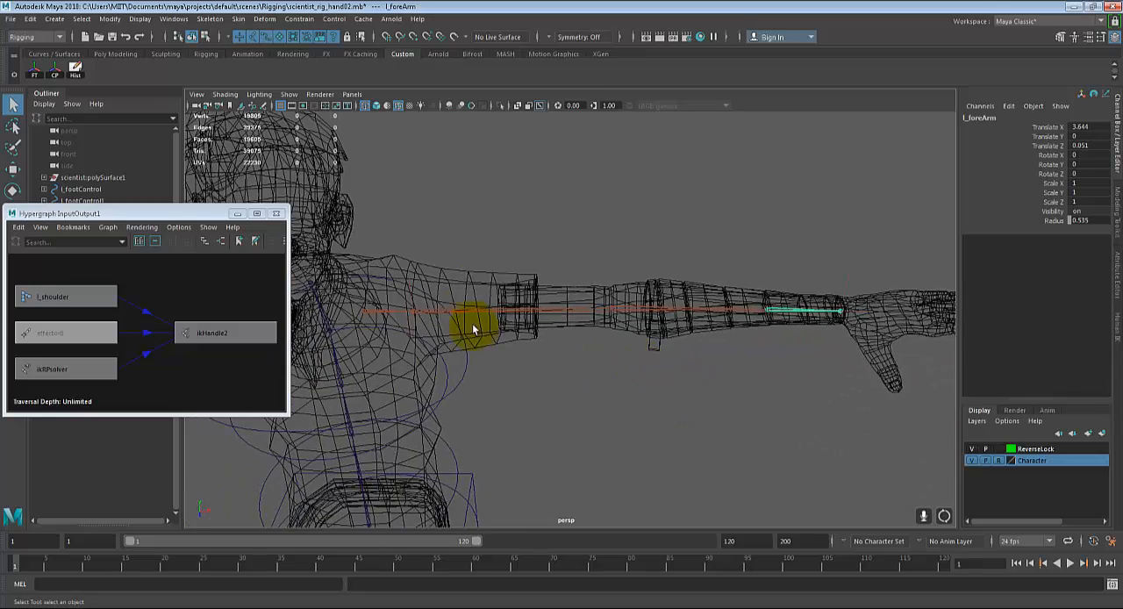
left_click(408, 281)
left_click_drag(410, 280, 482, 331, "alt")
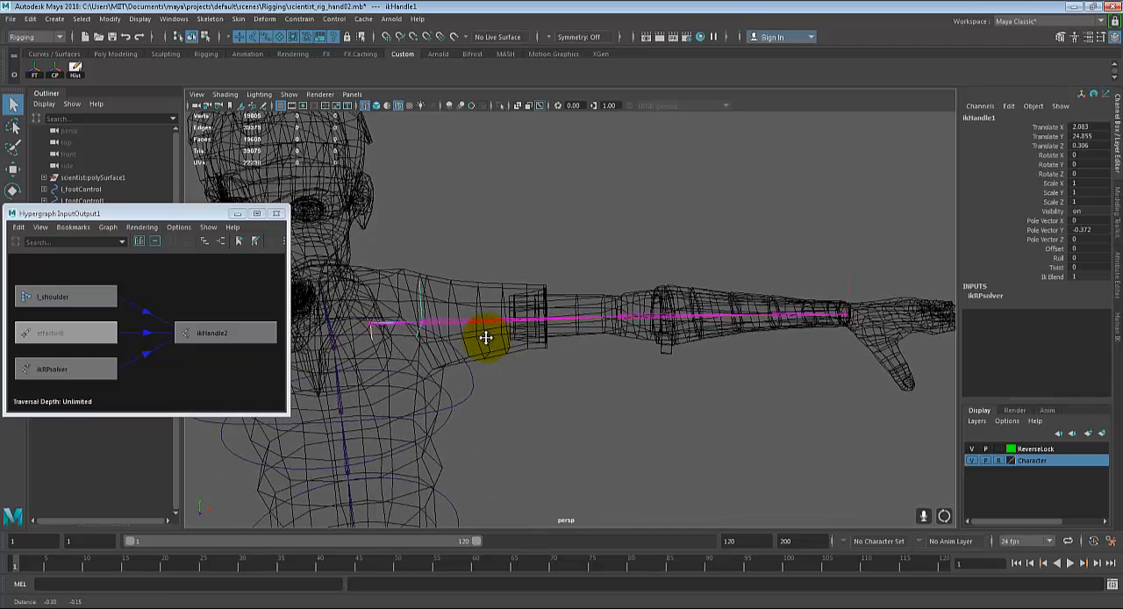
double_click(967, 119)
key("Right")
key("BackSpace")
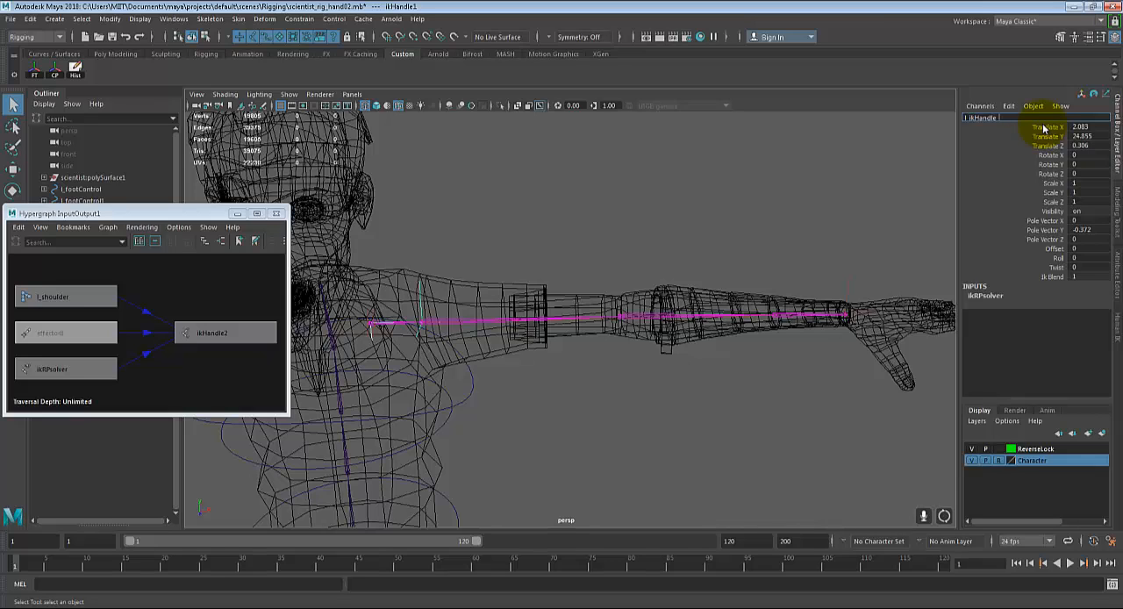
key("Return")
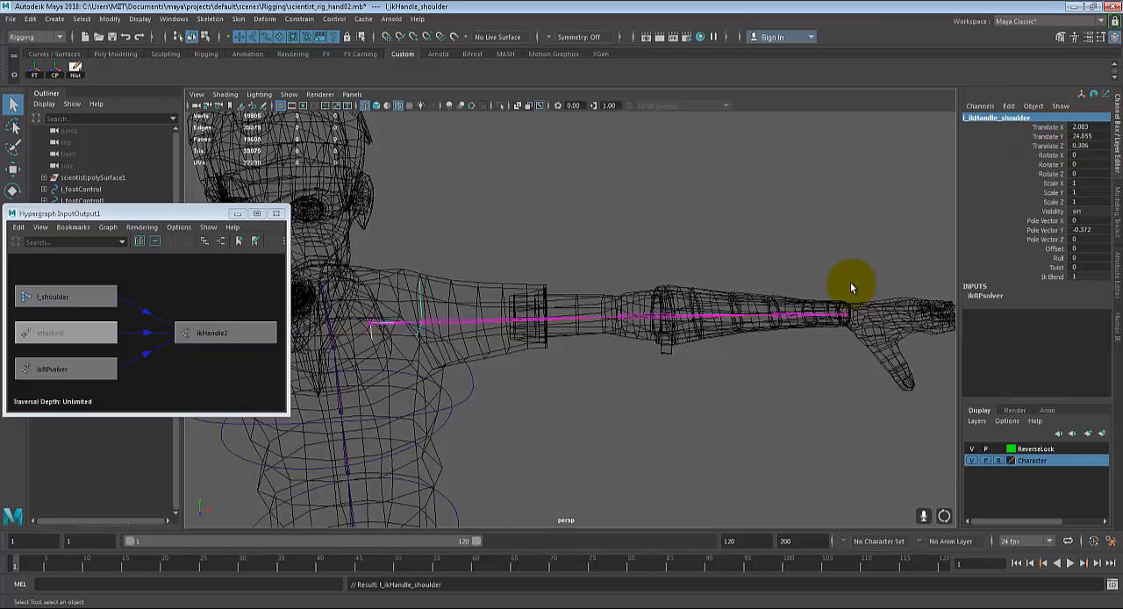
Step: Rename the IK handle at the wrist as l_ikHandle_wrist
left_click(846, 305)
left_click(998, 118)
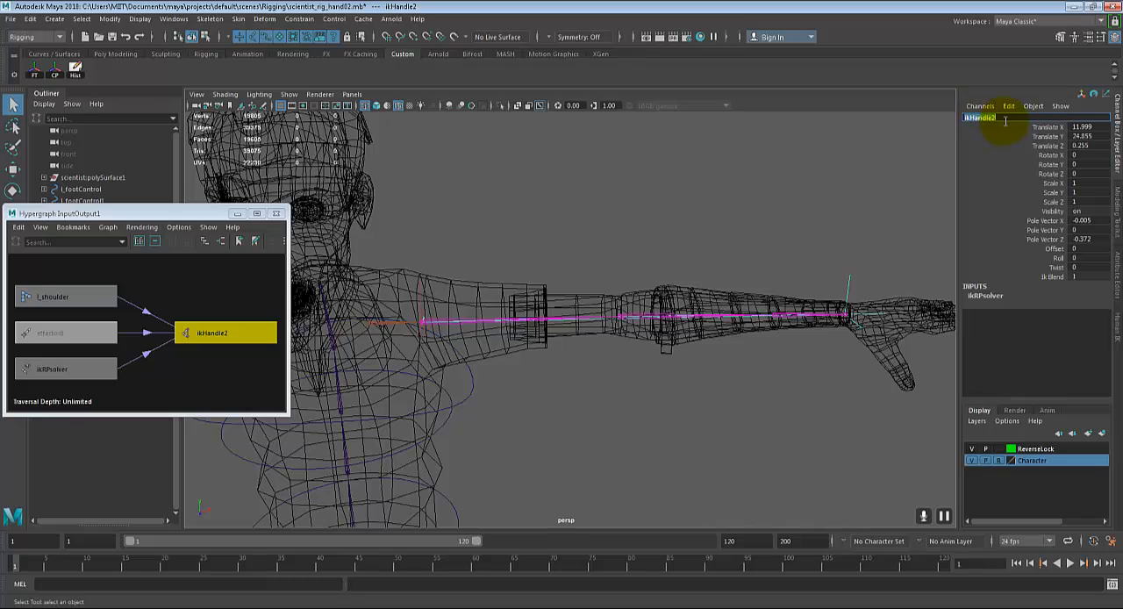
left_click(1006, 121)
key("BackSpace")
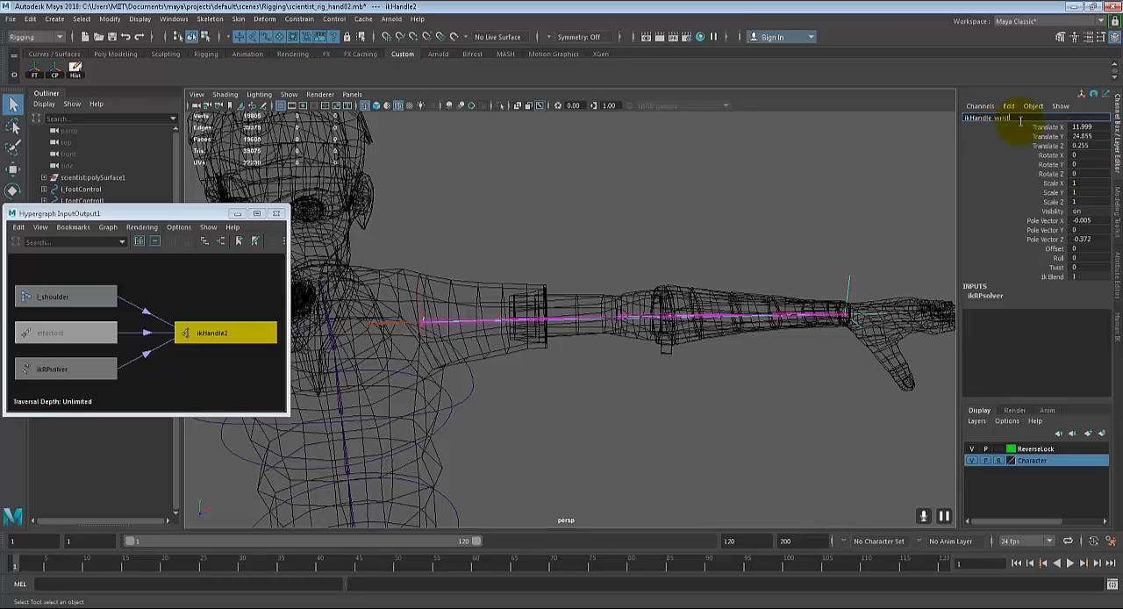
type("_wrist")
key("Home")
type("l_")
key("Return")
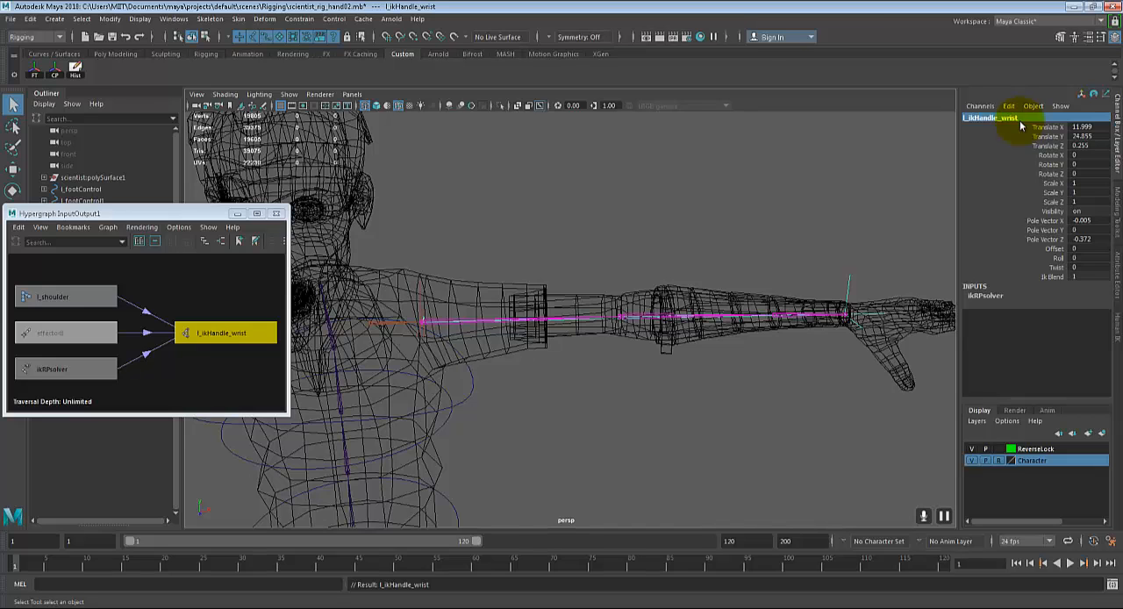
left_click_drag(622, 242, 719, 228, "alt")
middle_click_drag(735, 273, 689, 275, "alt")
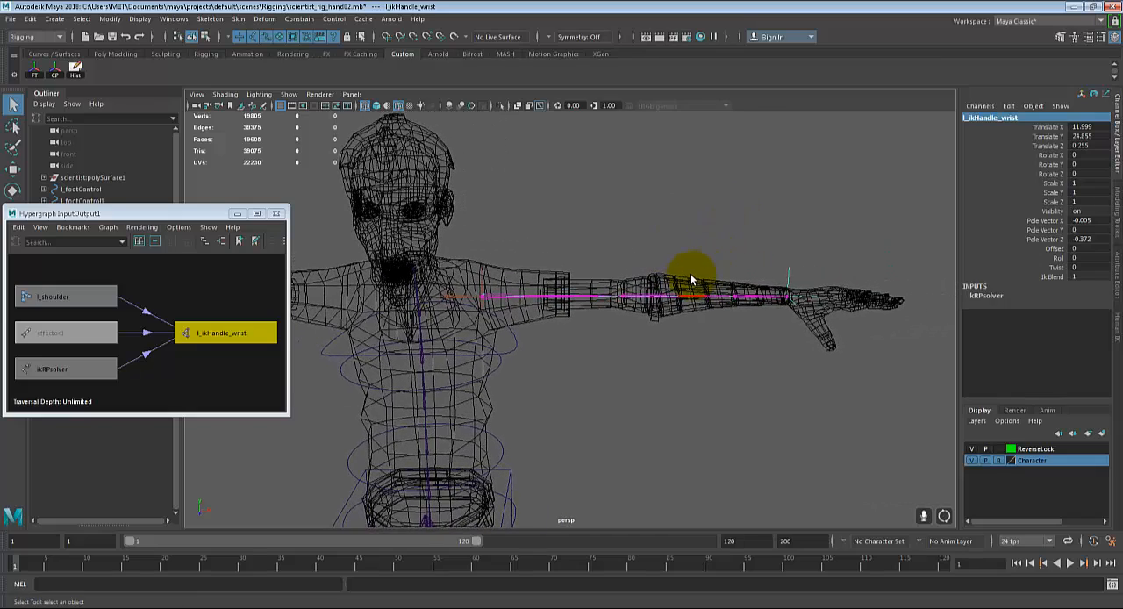
Step: Minimize the Hypergraph window to clear the view of the character's left arm
left_click(237, 214)
left_click_drag(675, 381, 720, 377, "alt")
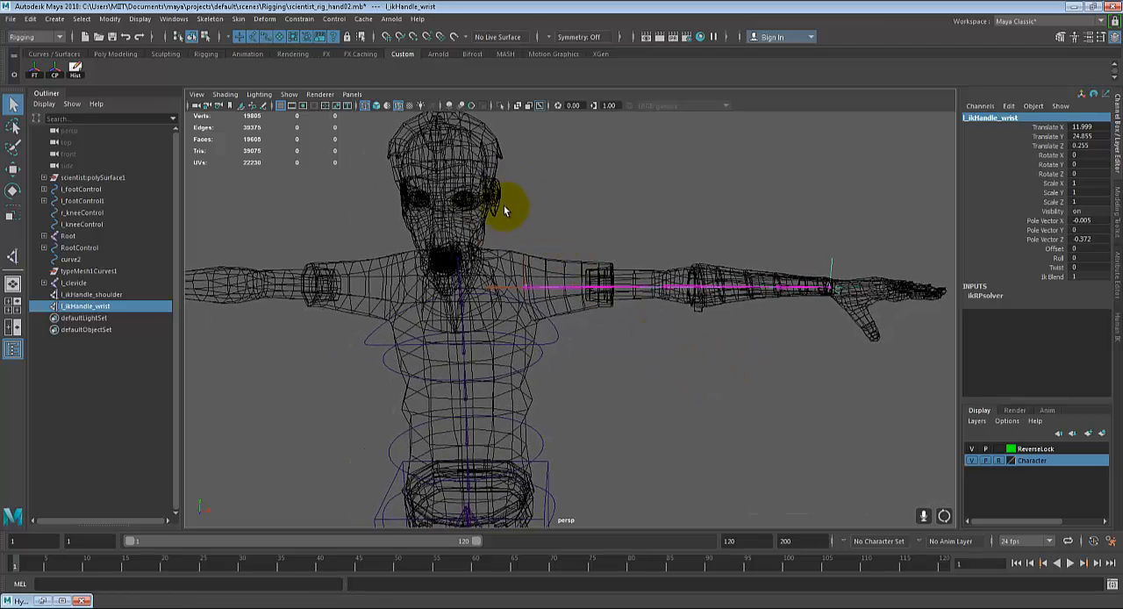
left_click_drag(571, 290, 569, 321, "alt")
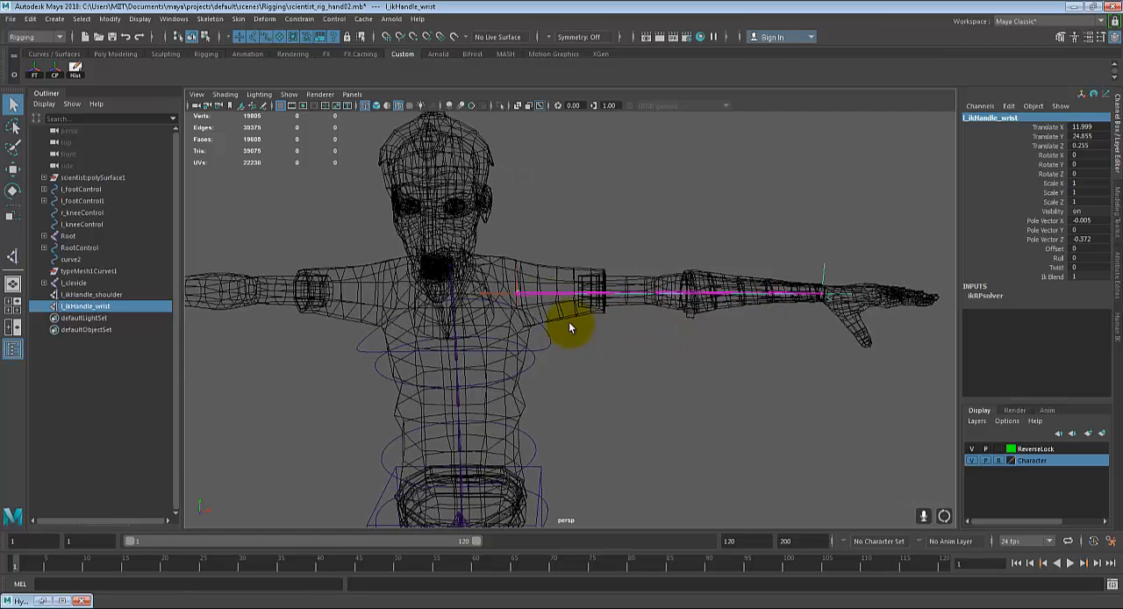
middle_click_drag(766, 334, 724, 335, "alt")
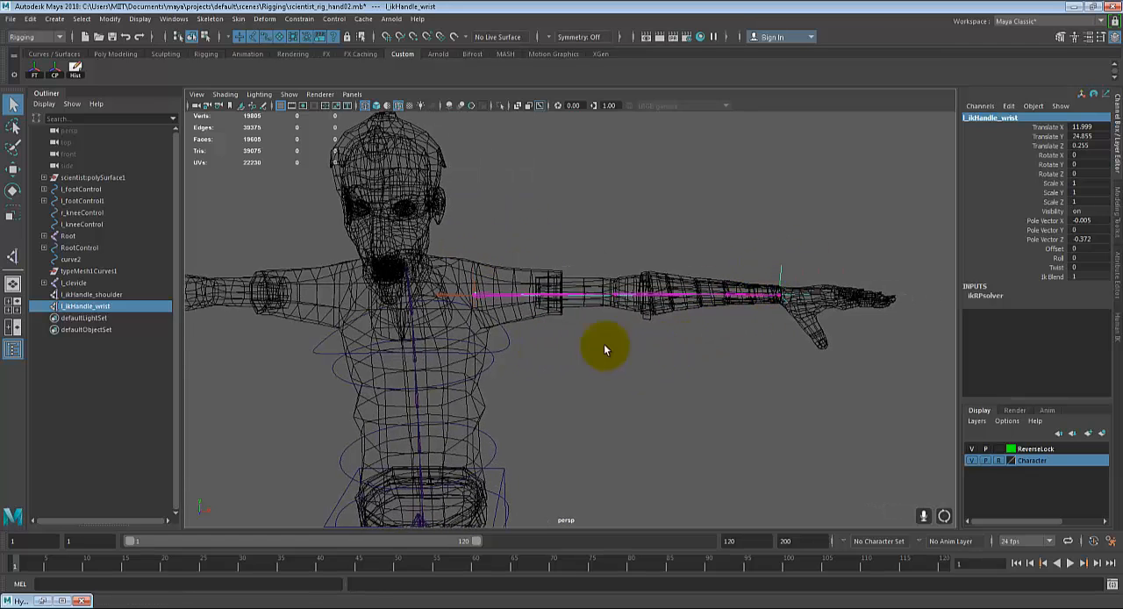
left_click_drag(602, 343, 538, 275, "alt")
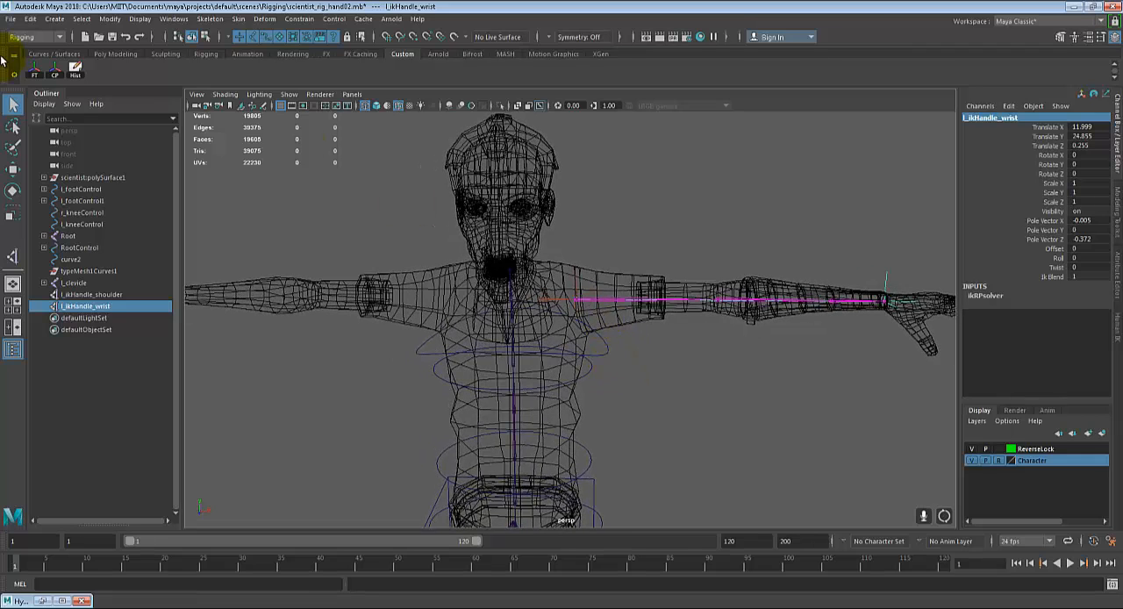
Step: Create a 3D type object and replace its default text with S
left_click(55, 19)
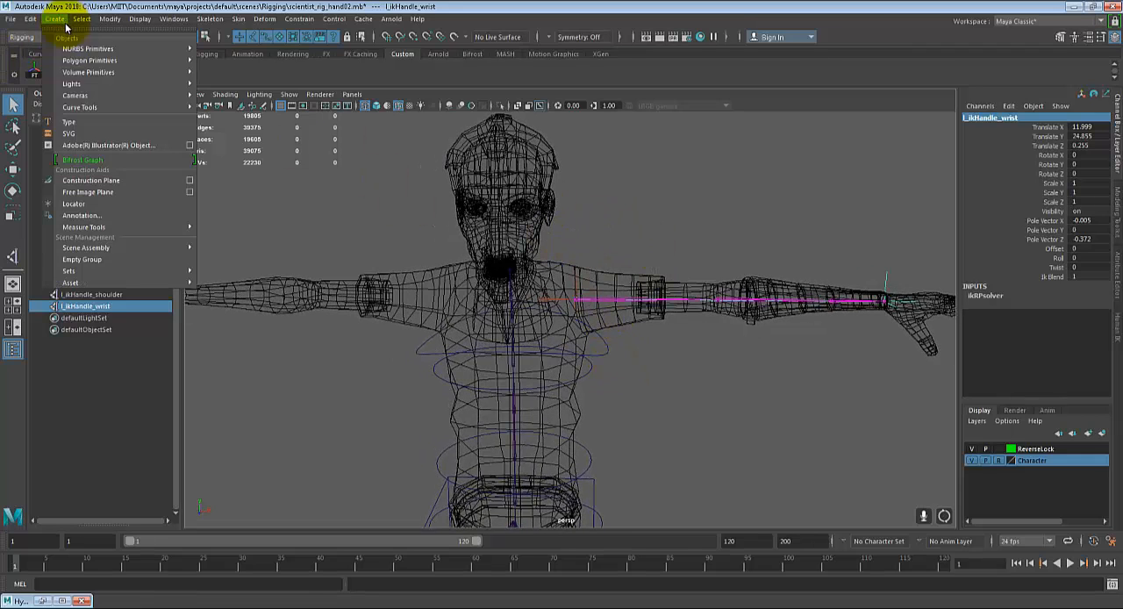
left_click(94, 124)
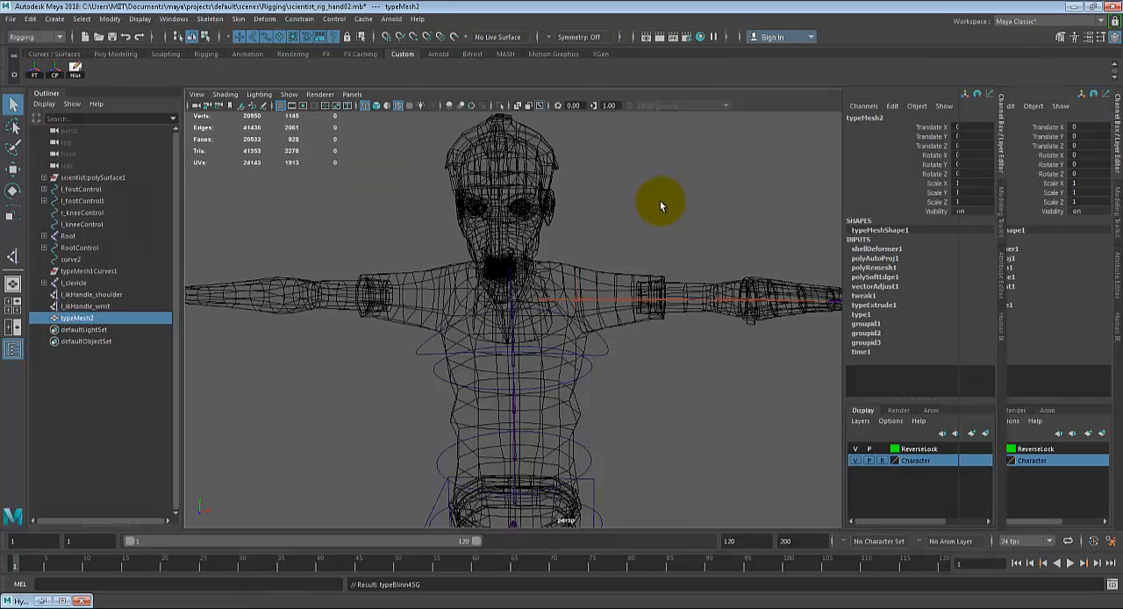
left_click(977, 116)
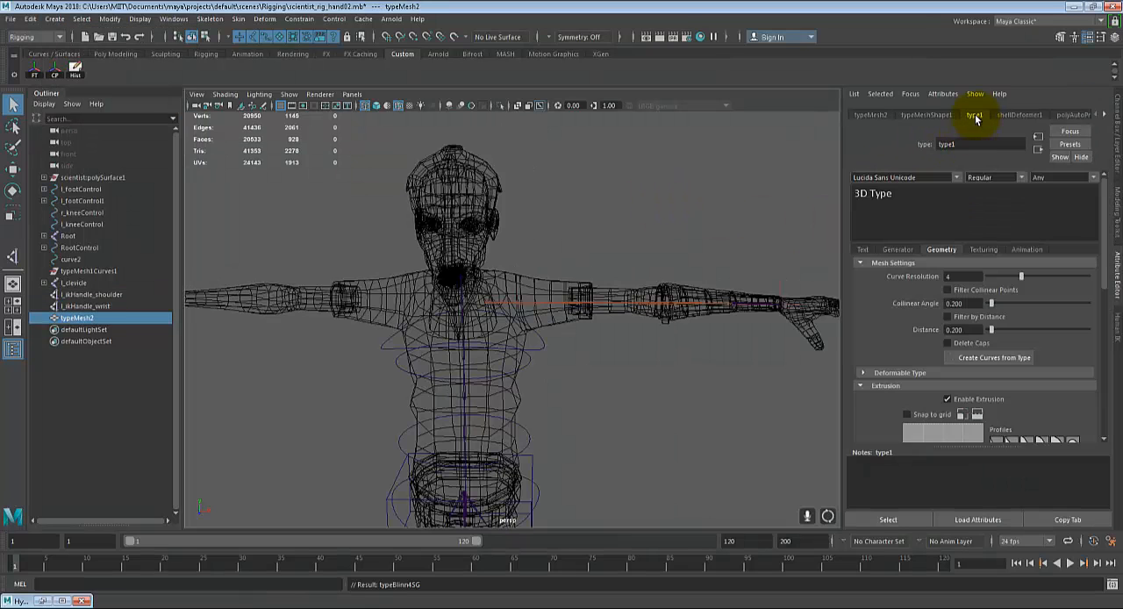
type("S")
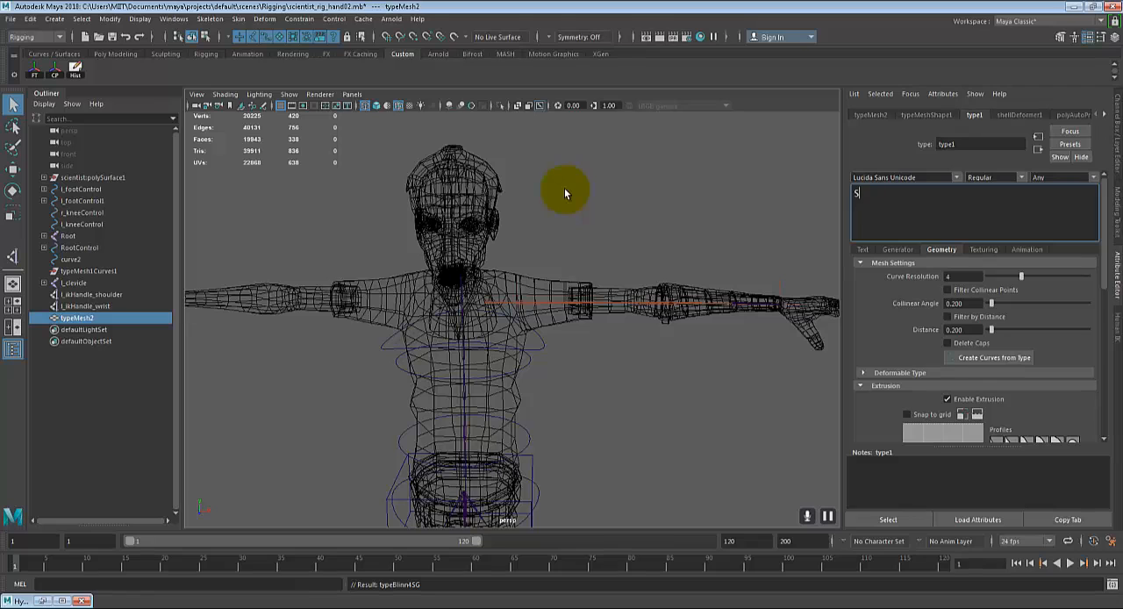
Step: Set the font of the S type object to Montserrat Black
left_click(957, 177)
scroll(970, 261, "down", 3)
scroll(970, 261, "down", 5)
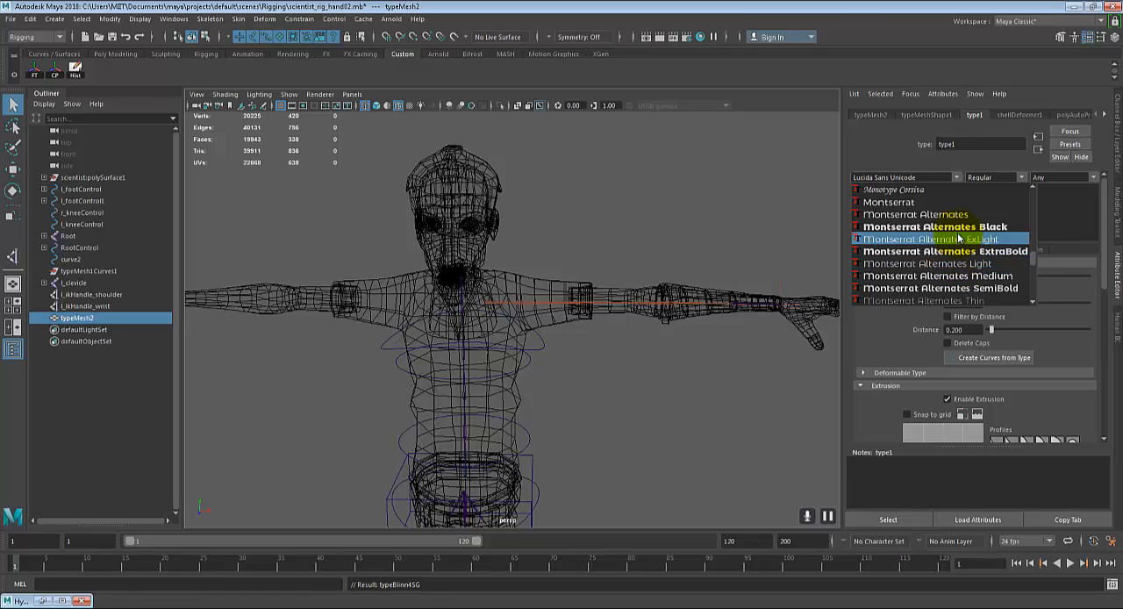
scroll(959, 239, "down", 1)
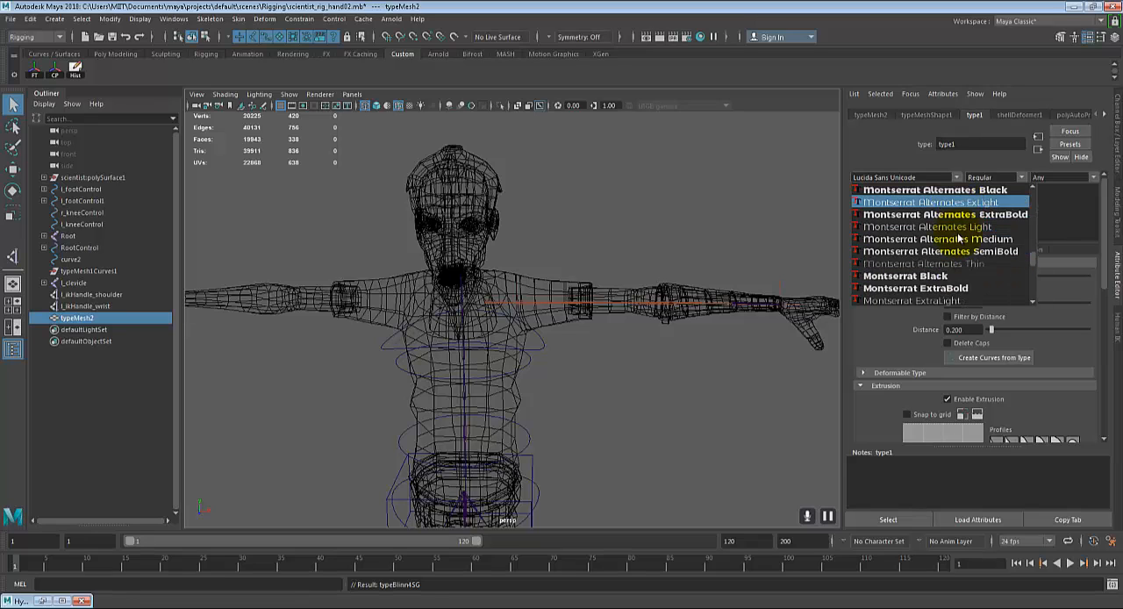
left_click(942, 277)
left_click(888, 201)
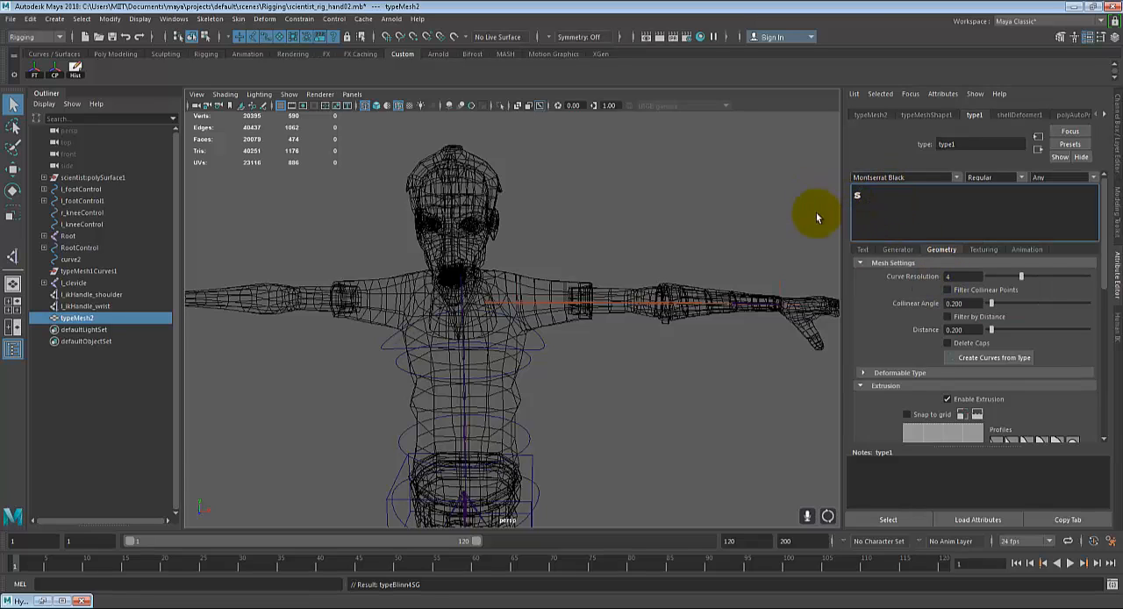
Step: Display the scene shaded and create curves from the S type object
right_click_drag(817, 213, 674, 437, "alt")
middle_click_drag(674, 438, 645, 275, "alt")
mouse_move(645, 276)
left_mouse_down("alt")
mouse_move(672, 333)
mouse_move(597, 327)
mouse_move(630, 349)
left_mouse_up("alt")
key("5")
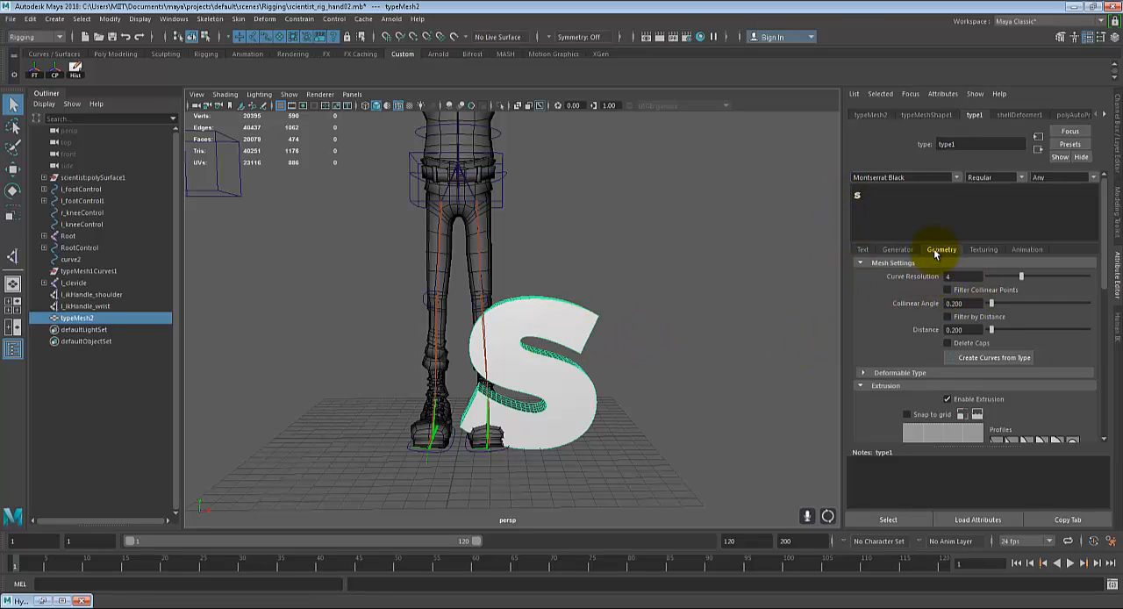
left_click(981, 363)
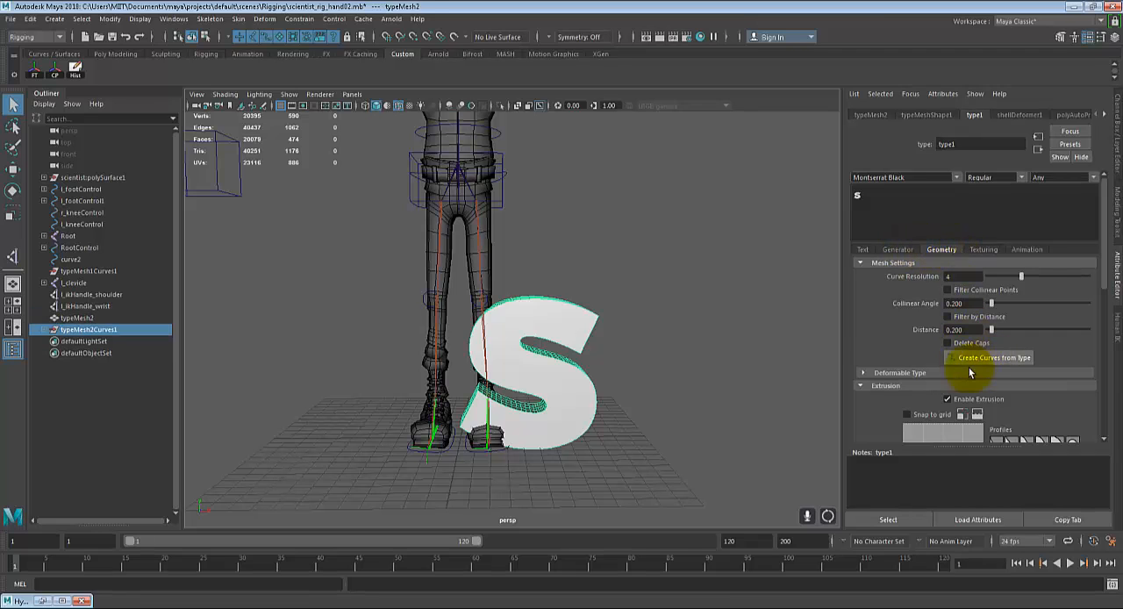
Step: Delete the solid S type mesh so that only its outline curve remains
left_click_drag(740, 382, 583, 361, "alt")
left_click(606, 334)
key("Delete")
Step: Select the S outline curve and center its pivot
left_click(594, 349)
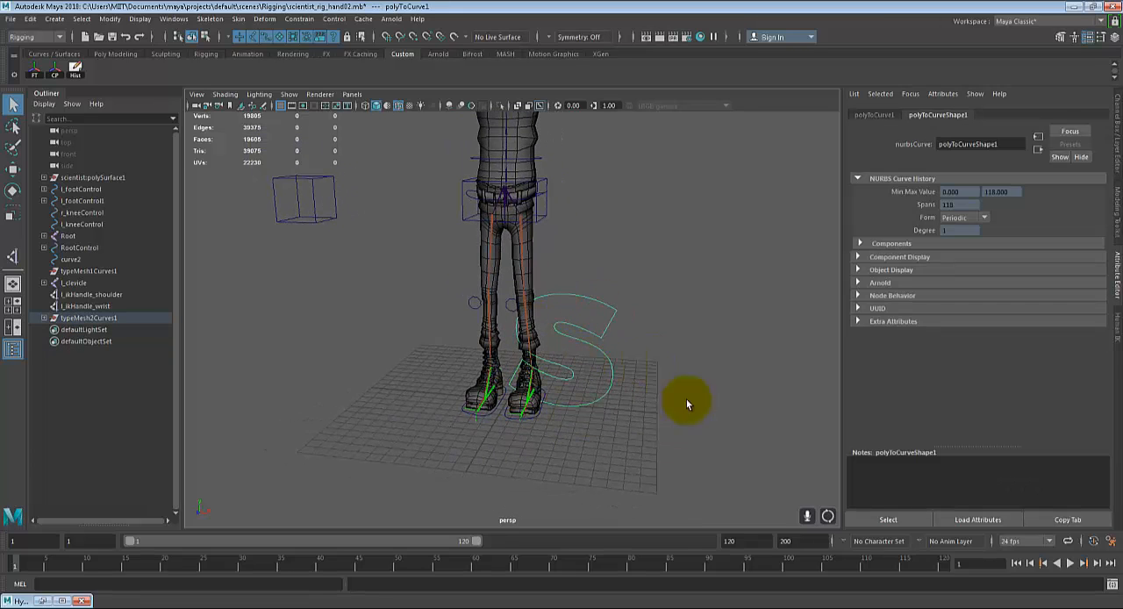
middle_click_drag(619, 343, 626, 471, "alt")
middle_click_drag(588, 373, 586, 357, "alt")
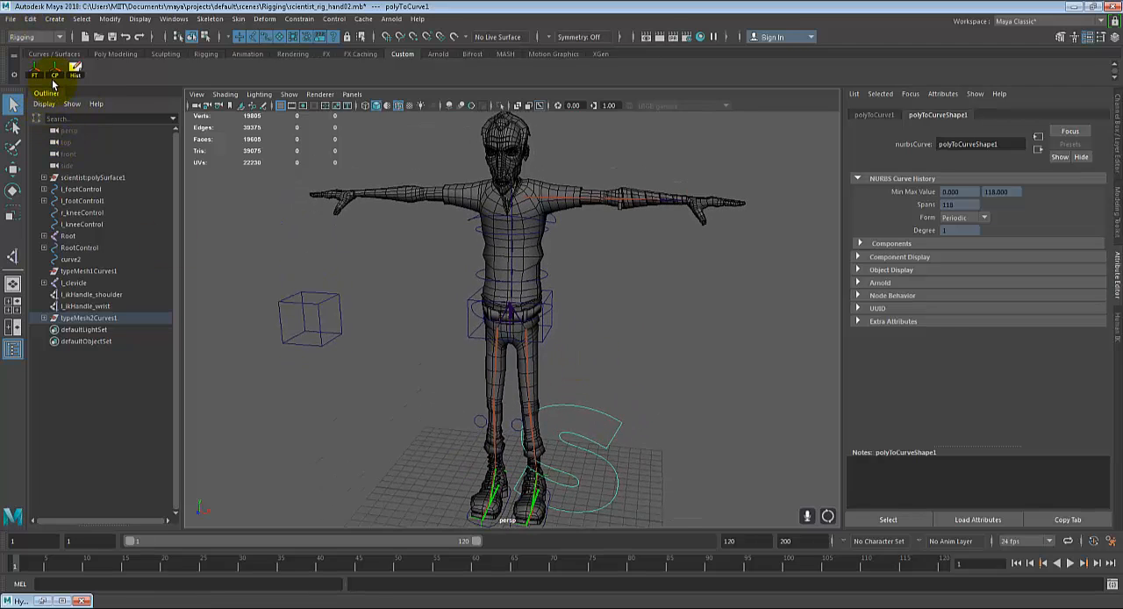
left_click(109, 19)
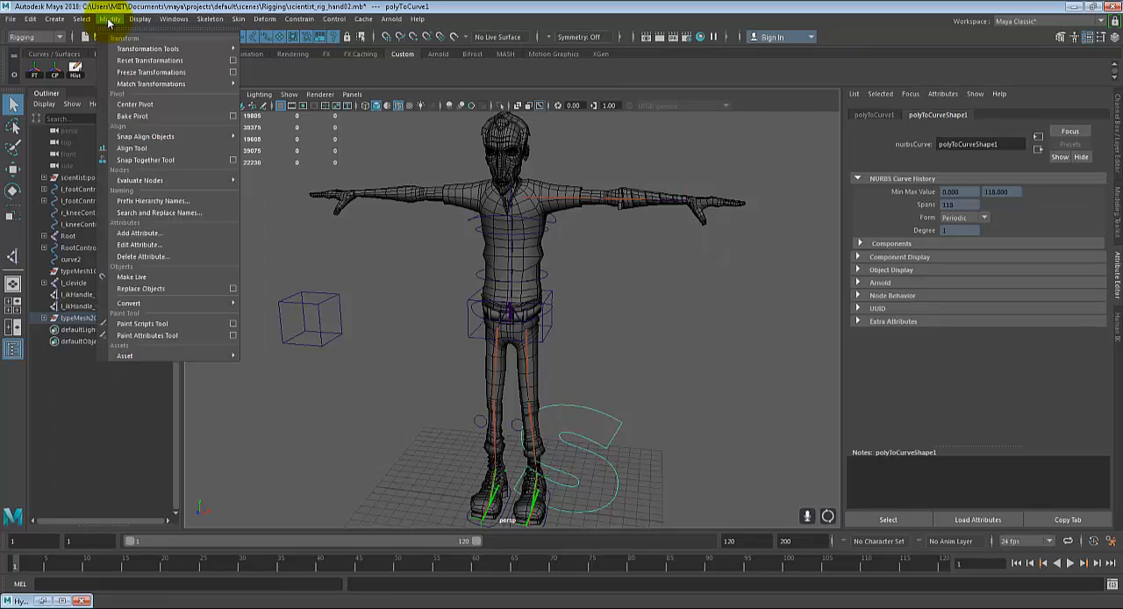
left_click(55, 78)
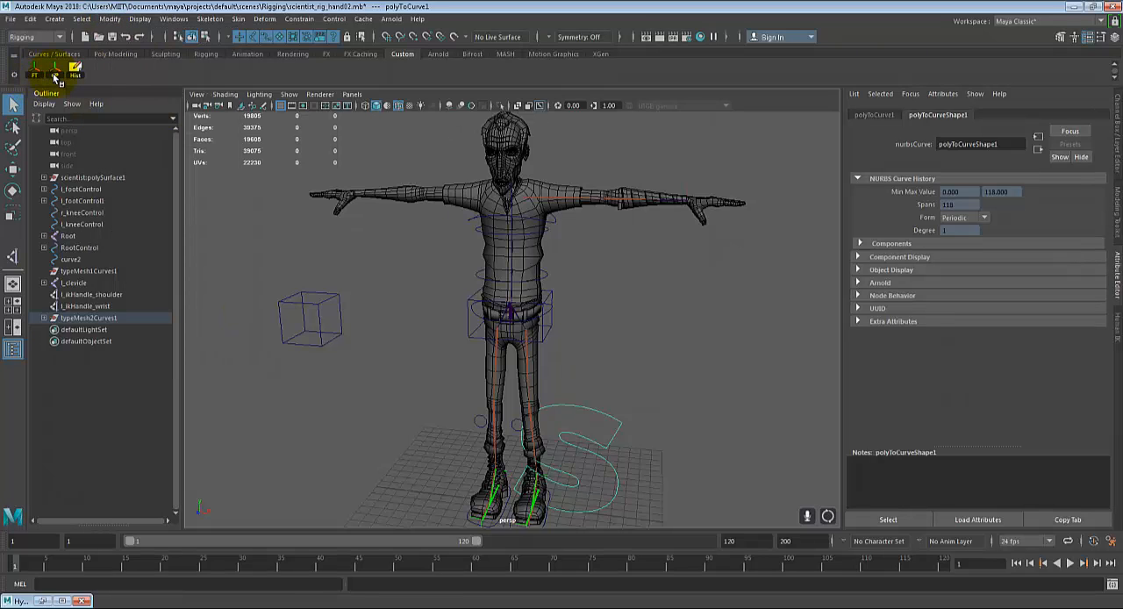
Step: Move the S curve up from the floor and snap it to the left clavicle joint
key("r")
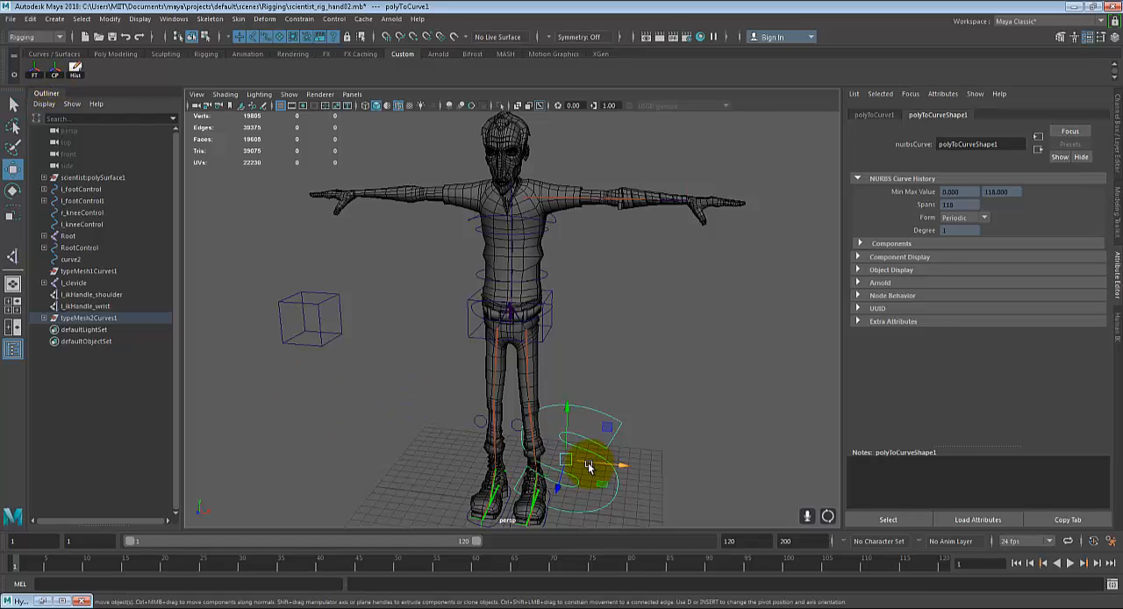
middle_click_drag(602, 319, 576, 393, "alt")
scroll(595, 408, "up", 15)
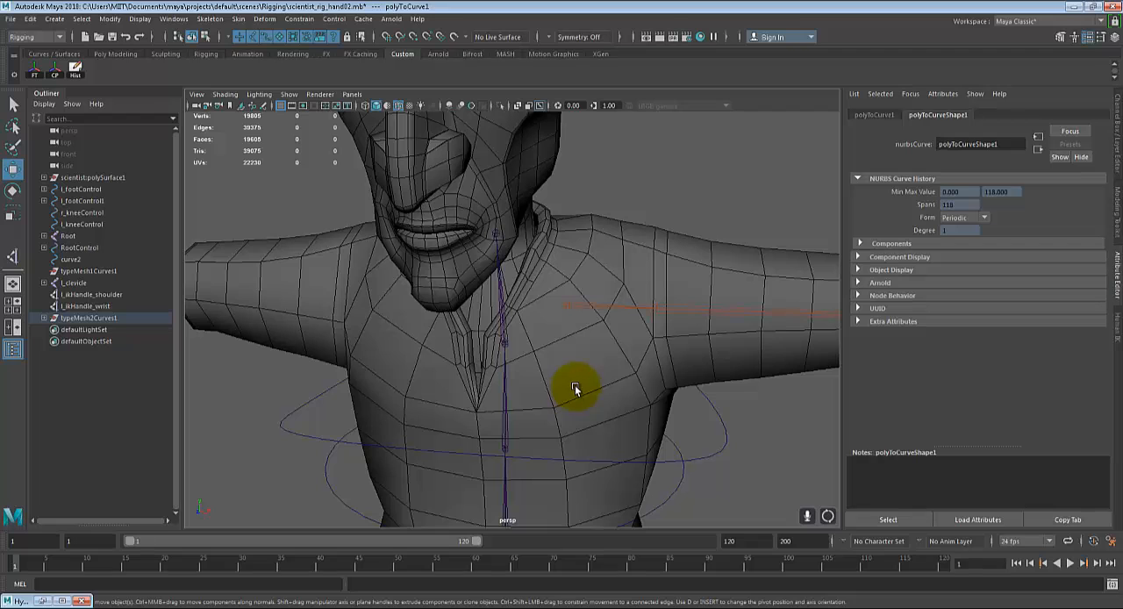
scroll(564, 372, "down", 5)
scroll(563, 372, "up", 8)
key("v")
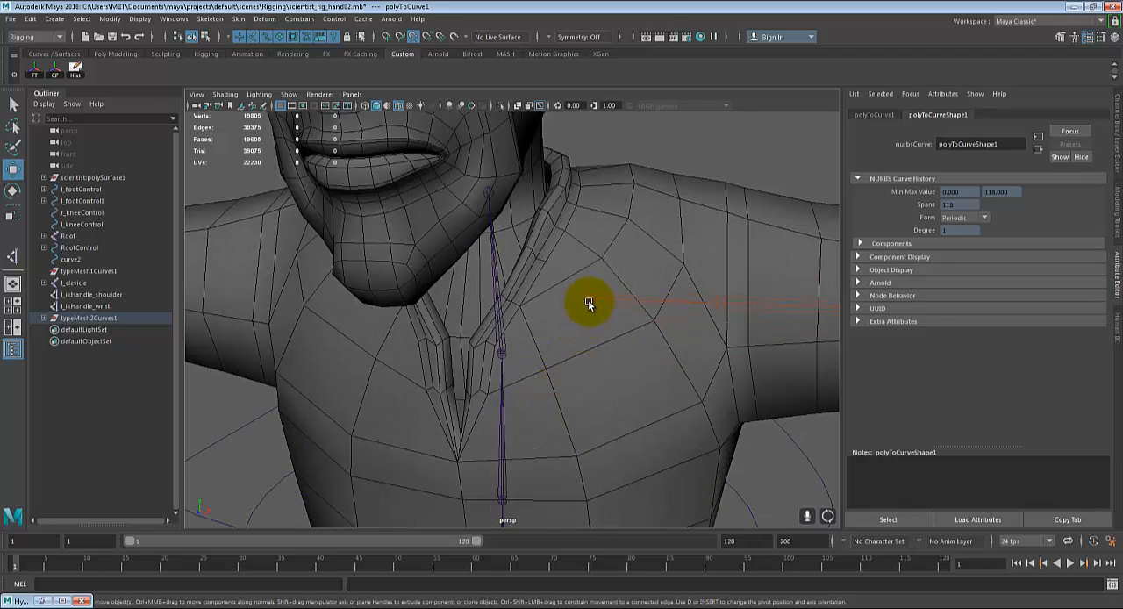
scroll(591, 296, "down", 10)
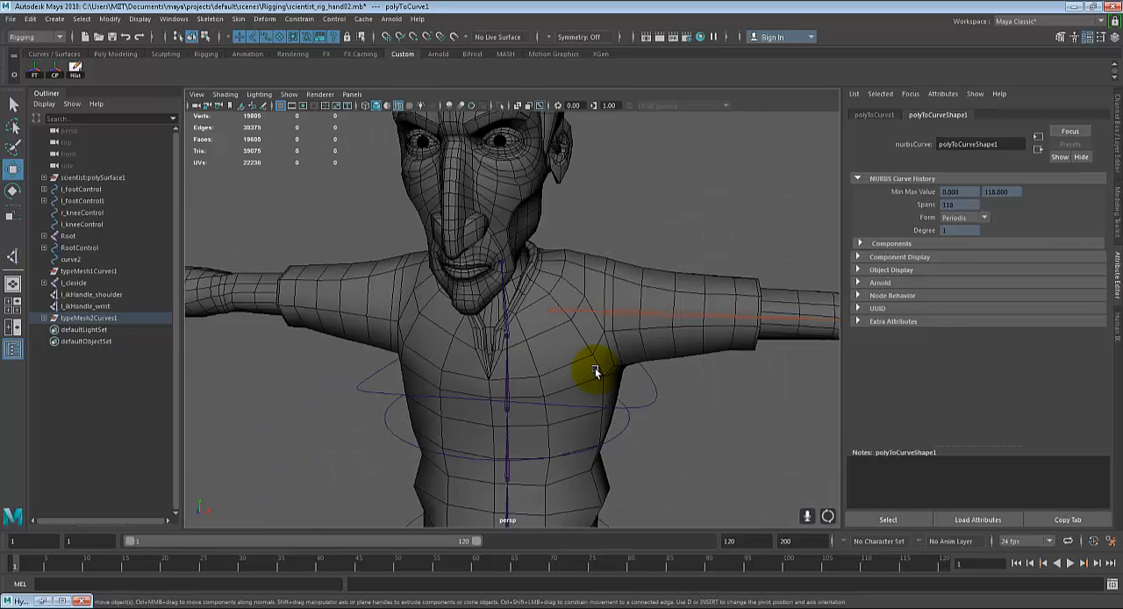
middle_click_drag(593, 391, 617, 323, "alt")
scroll(610, 326, "up", 6)
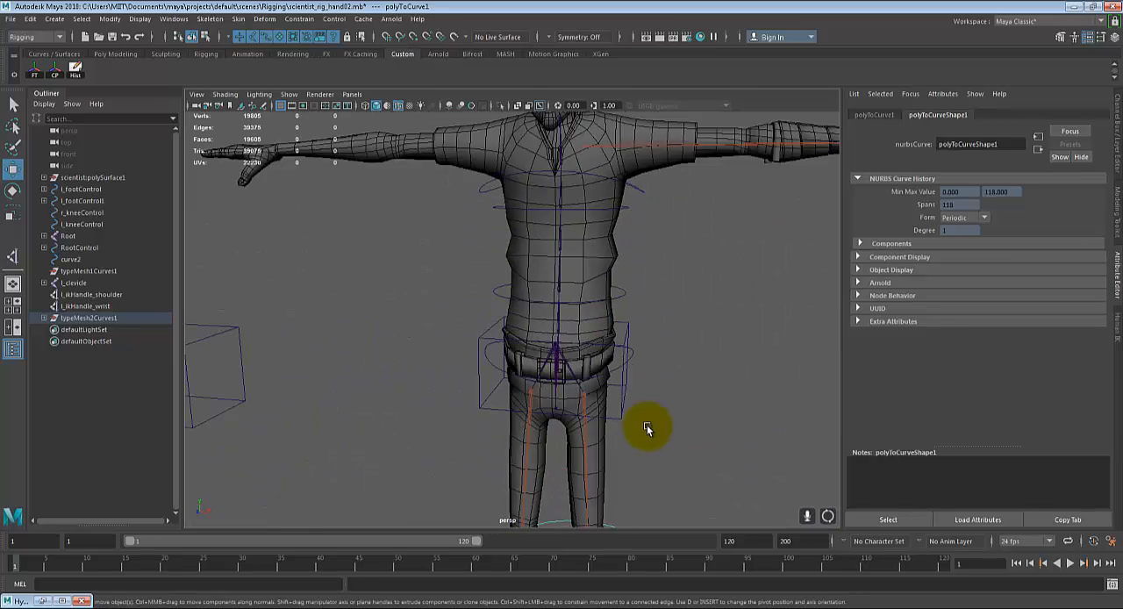
scroll(646, 425, "down", 4)
scroll(584, 396, "up", 10)
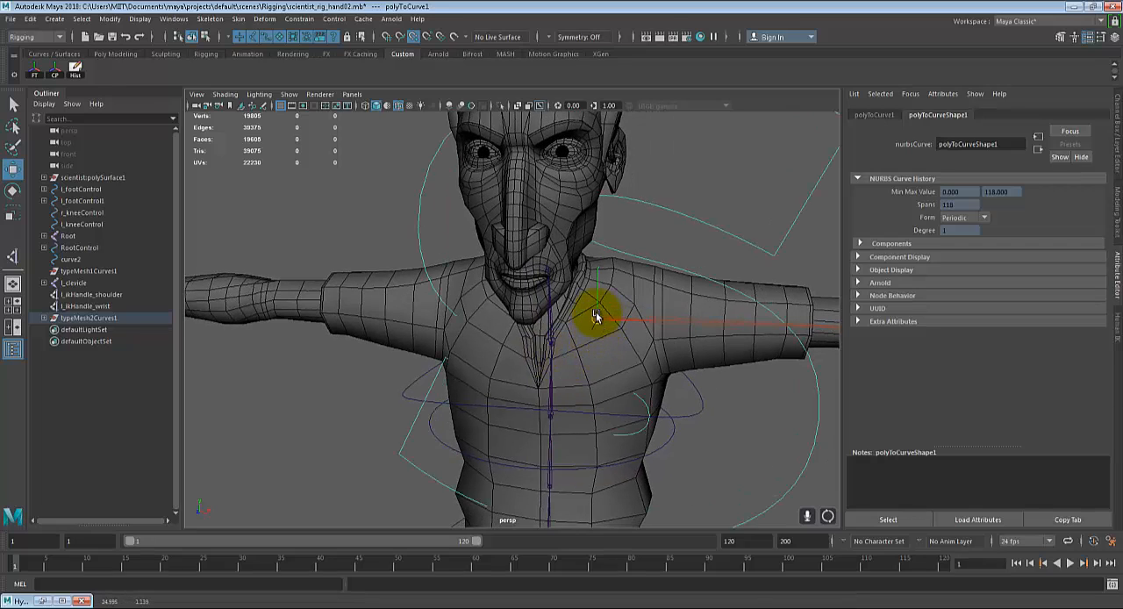
Step: Refine the S curve's placement by point-snapping its pivot precisely onto the start of the left clavicle joint
scroll(605, 421, "up", 5)
middle_click_drag(602, 401, 439, 394, "alt")
scroll(457, 389, "up", 5)
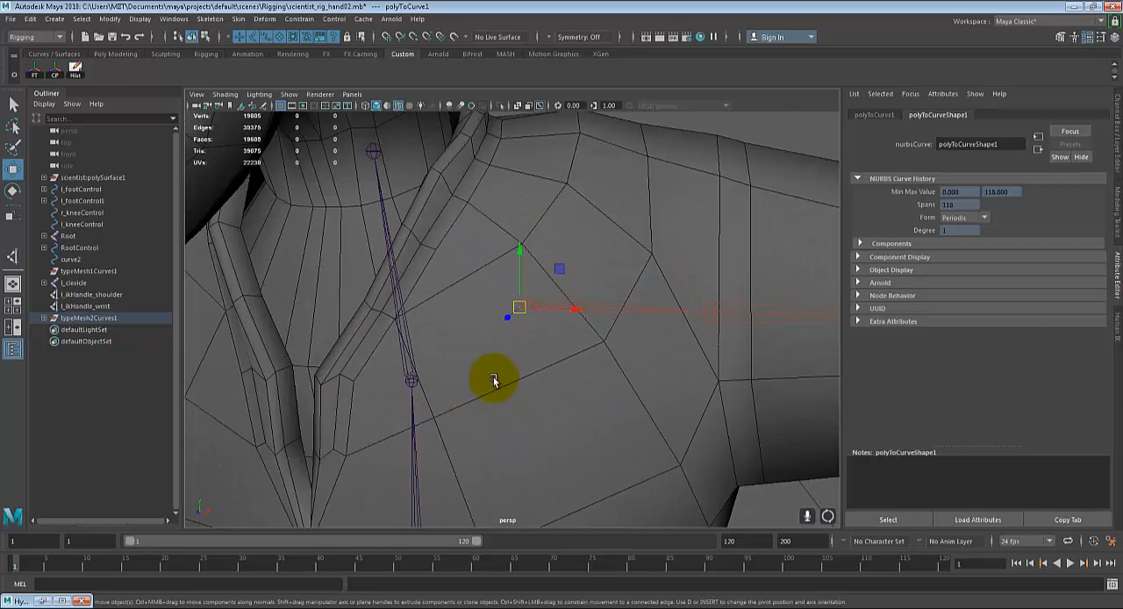
key("v")
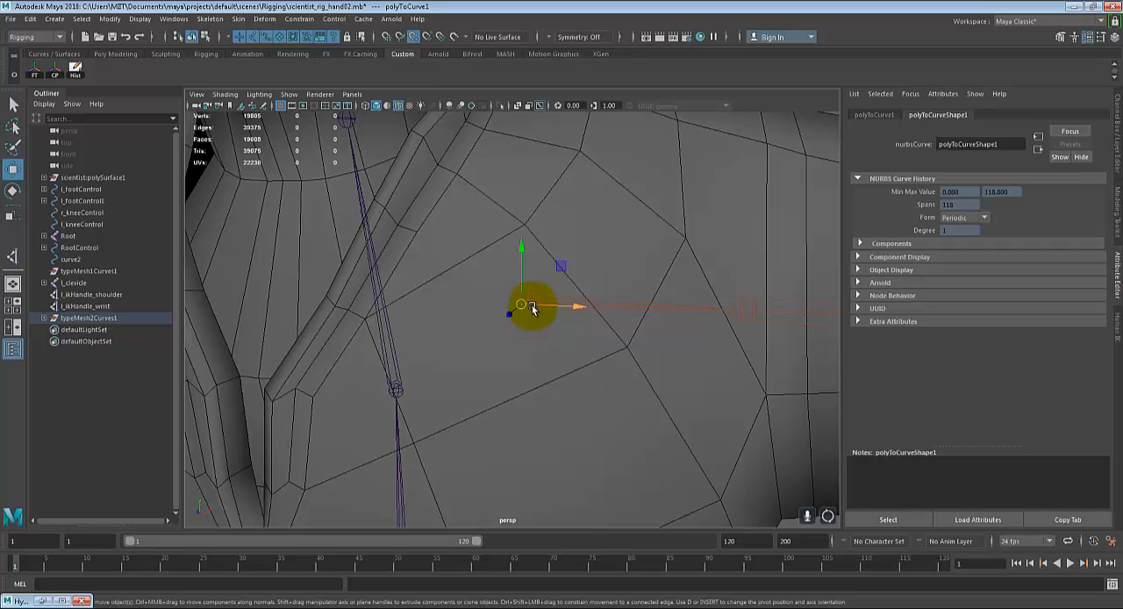
mouse_move(533, 309)
left_mouse_down()
mouse_move(494, 304)
mouse_move(514, 313)
left_mouse_up()
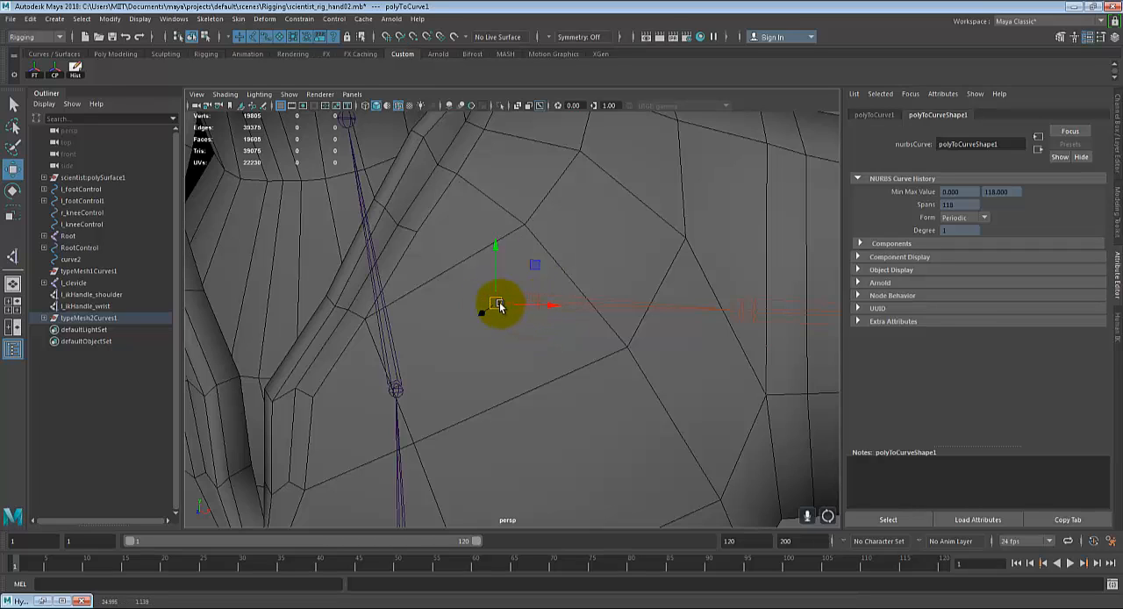
key("v")
mouse_move(514, 303)
left_mouse_down()
mouse_move(541, 304)
mouse_move(496, 307)
left_mouse_up()
scroll(514, 337, "up", 3)
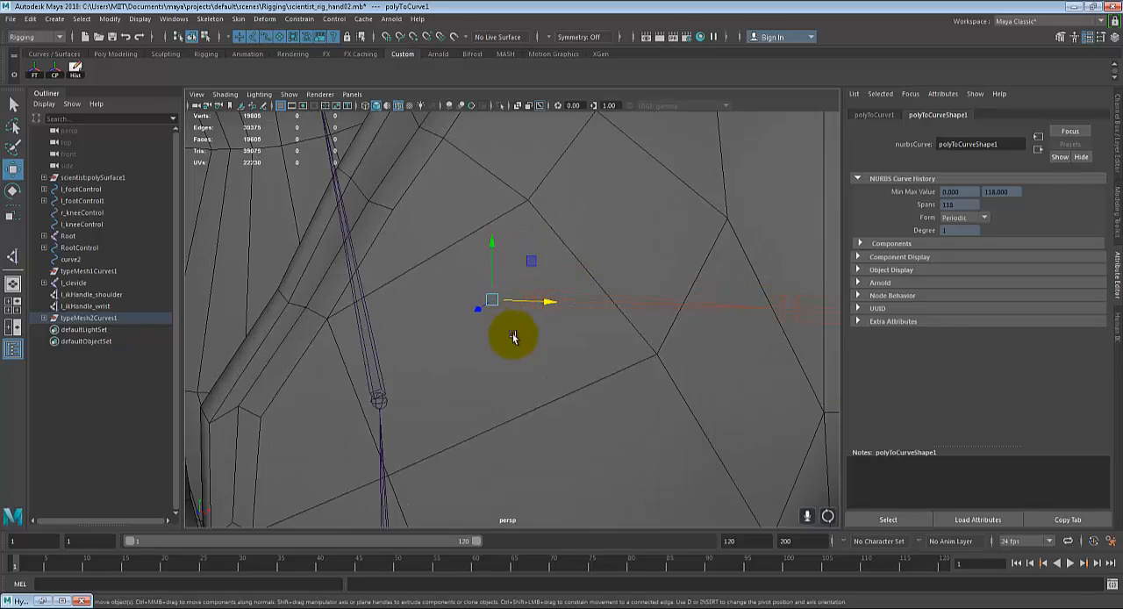
left_click(483, 293)
key("v")
left_click_drag(513, 295, 535, 293)
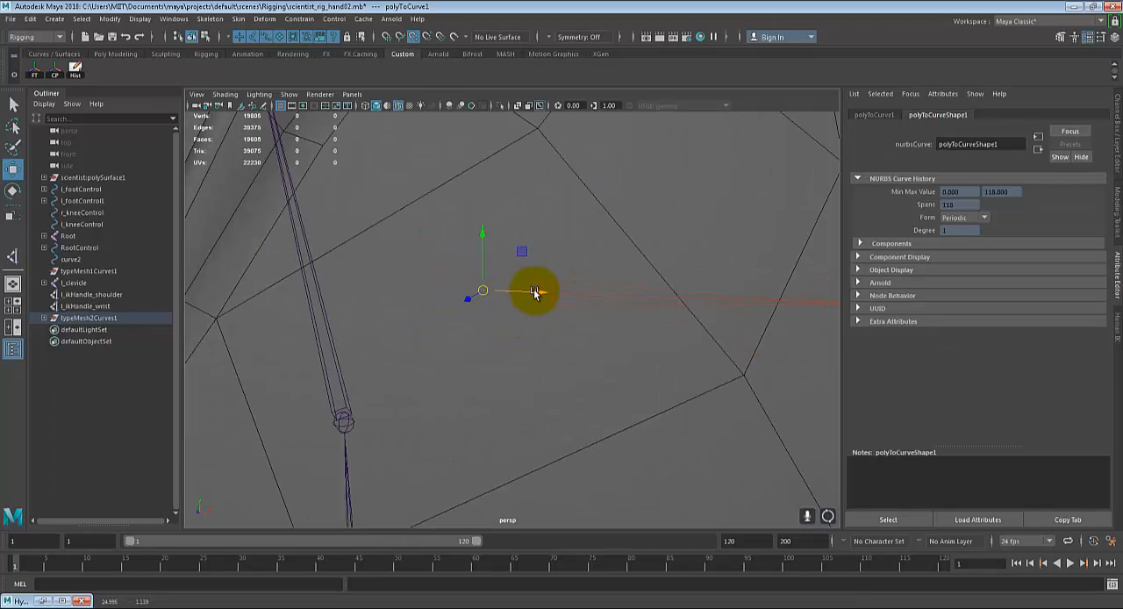
middle_click_drag(540, 279, 548, 284)
scroll(575, 361, "down", 2)
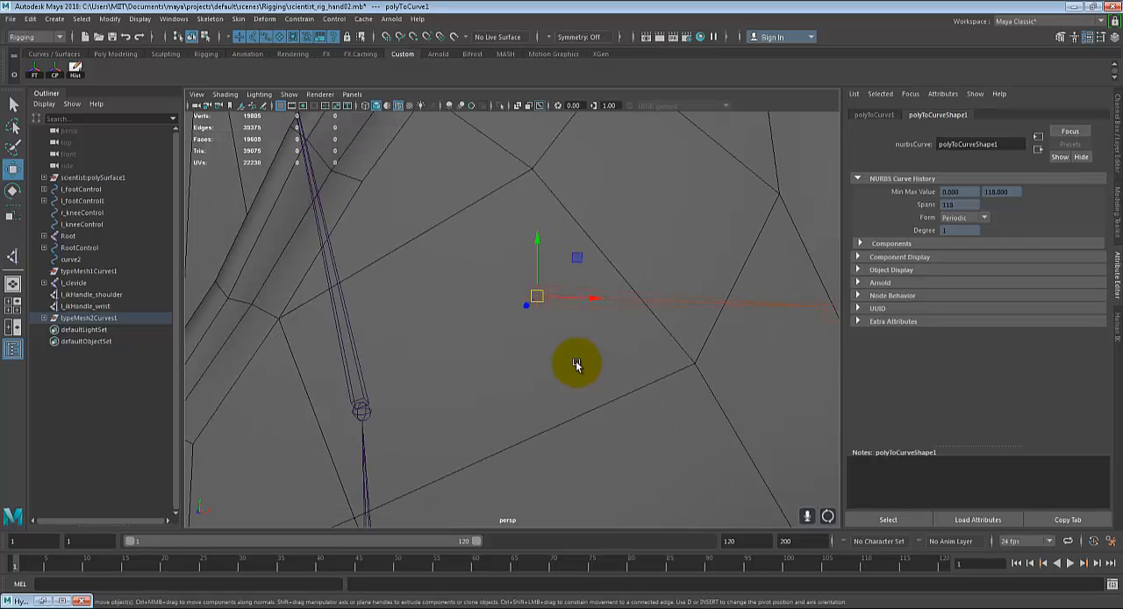
scroll(575, 362, "down", 5)
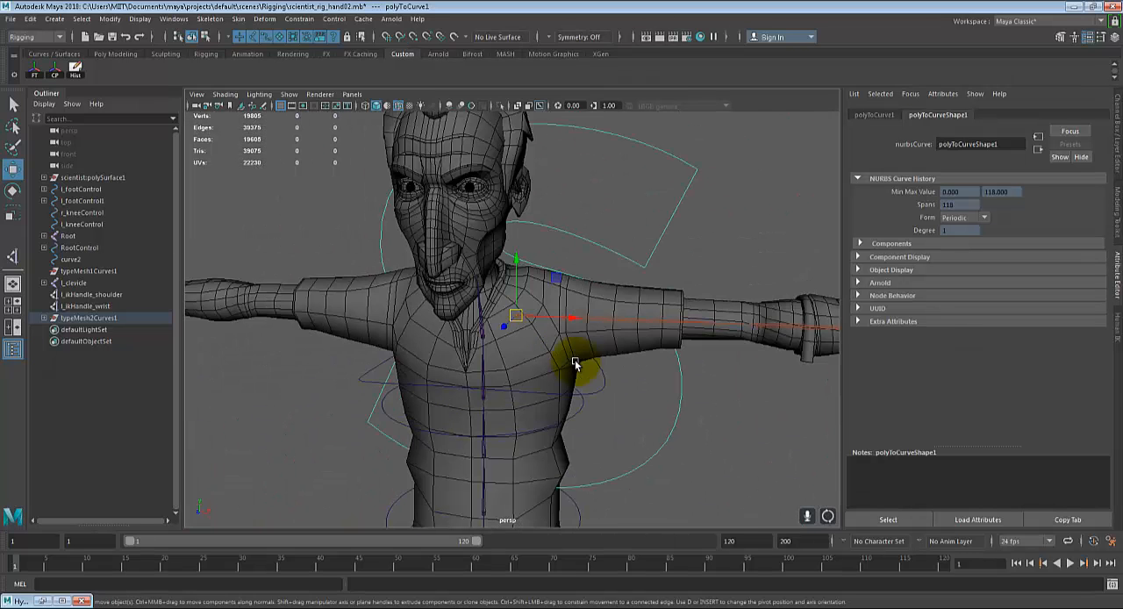
Step: Display the scene in wireframe and scale the S curve down uniformly to a small control size
left_click_drag(516, 316, 348, 342)
key("4")
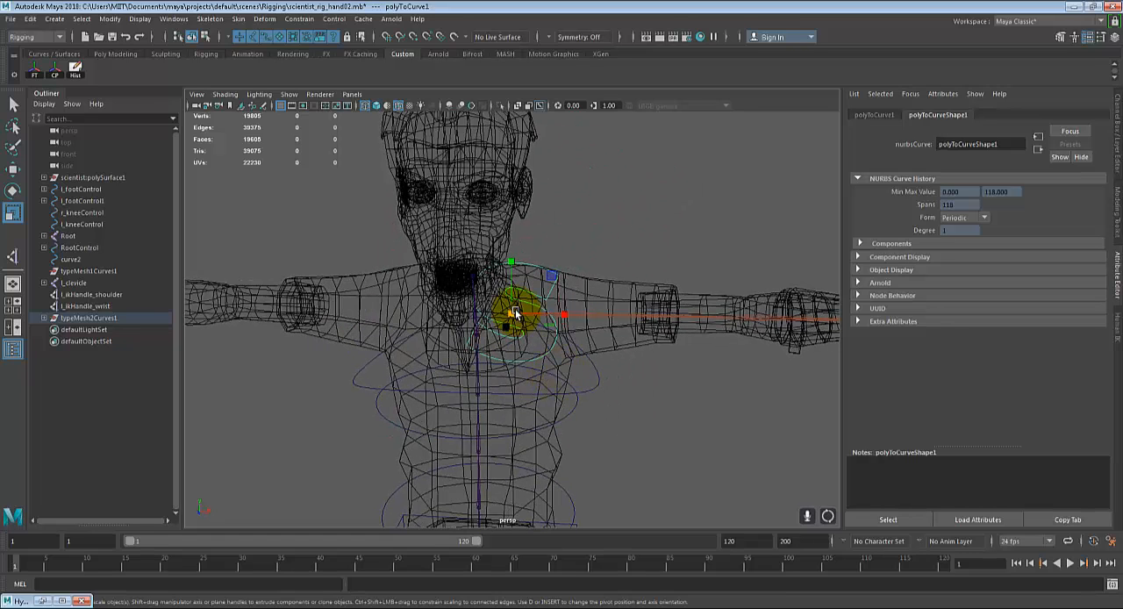
left_click_drag(487, 309, 472, 320)
middle_click_drag(517, 351, 521, 371, "alt")
scroll(523, 369, "up", 4)
left_click_drag(524, 366, 538, 354, "alt")
Step: Move the S curve off the clavicle and point-snap it onto the left shoulder joint
key("w")
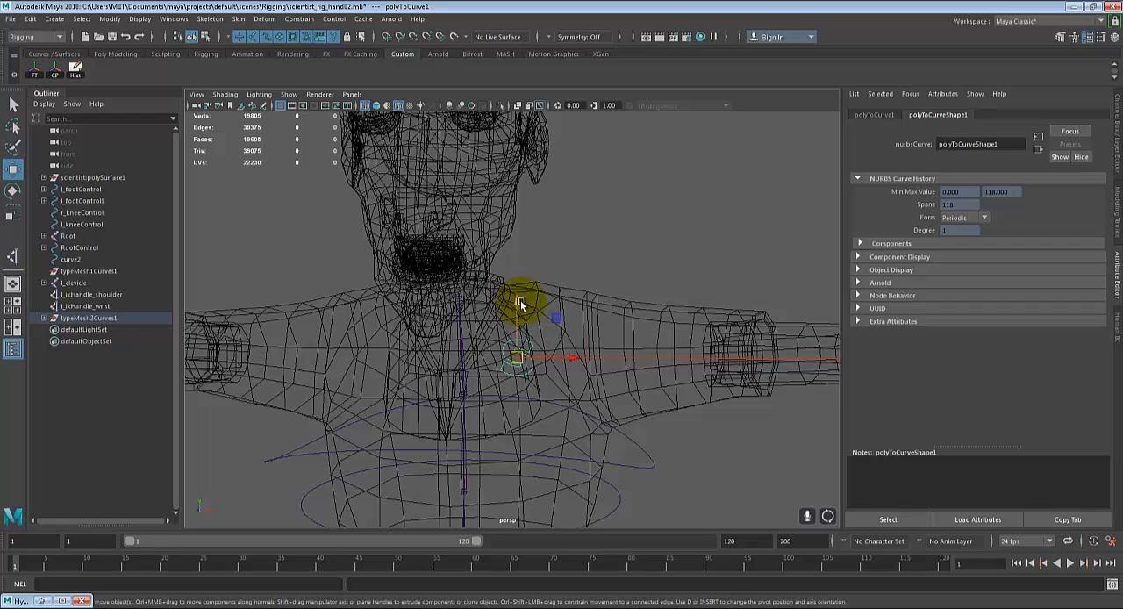
left_click_drag(519, 306, 575, 179)
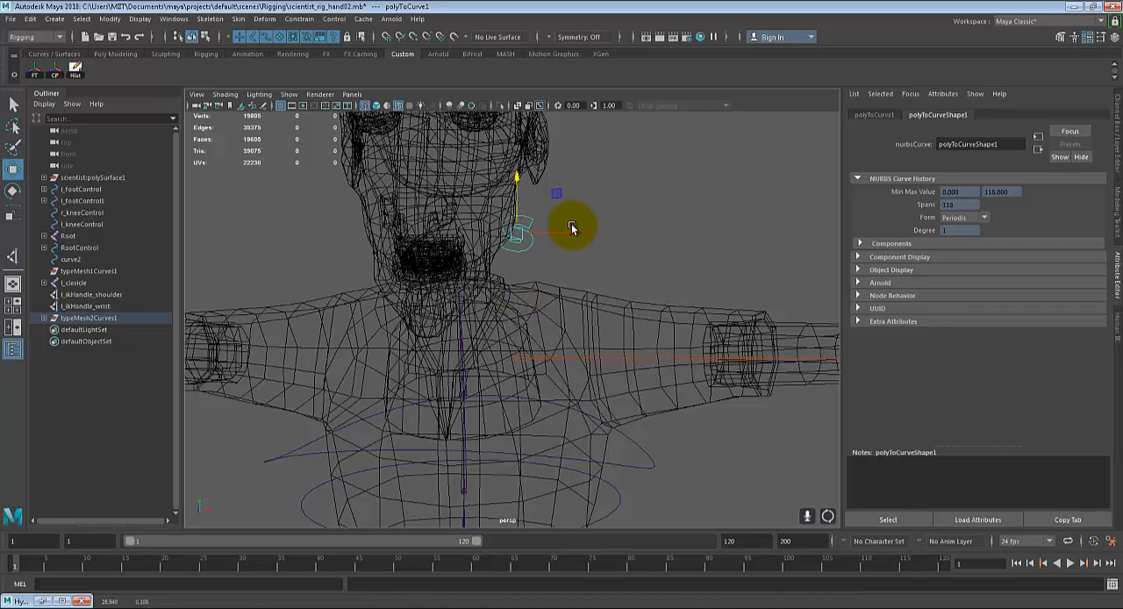
scroll(482, 226, "up", 2)
middle_click_drag(531, 299, 409, 231, "alt")
scroll(484, 310, "up", 2)
left_click_drag(484, 308, 469, 295, "alt")
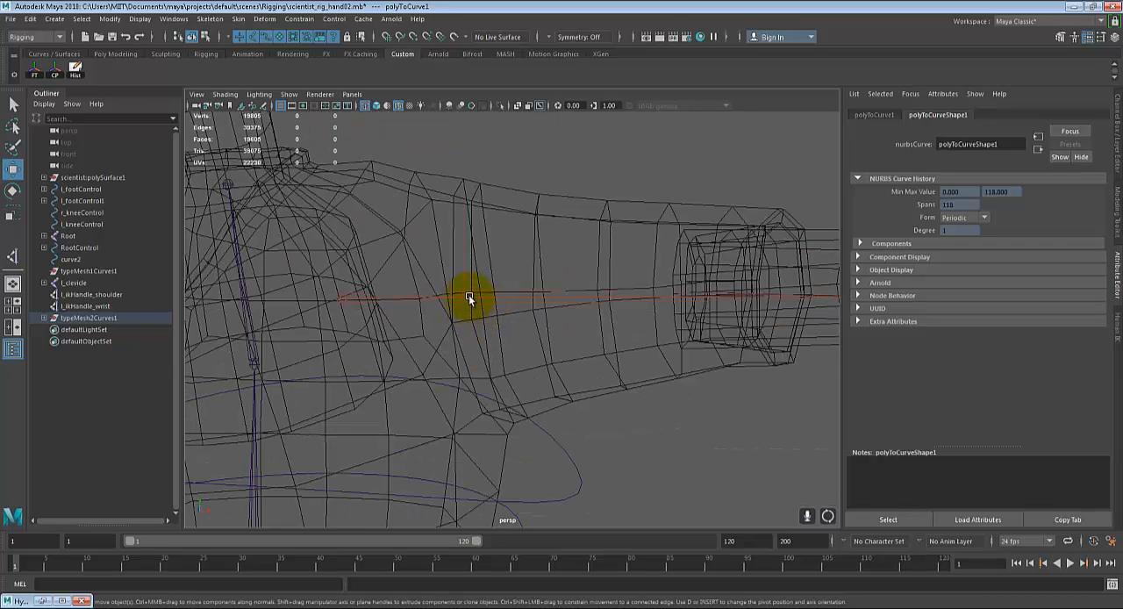
key("v")
middle_click(464, 298)
left_click(339, 300)
key("v")
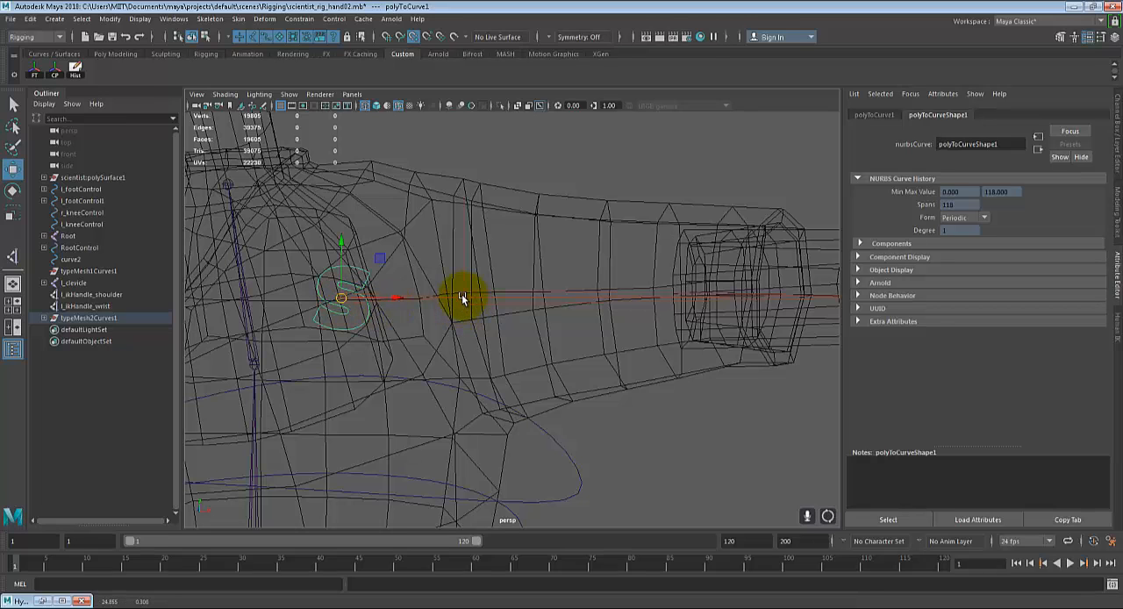
middle_click(461, 295)
scroll(475, 309, "down", 5)
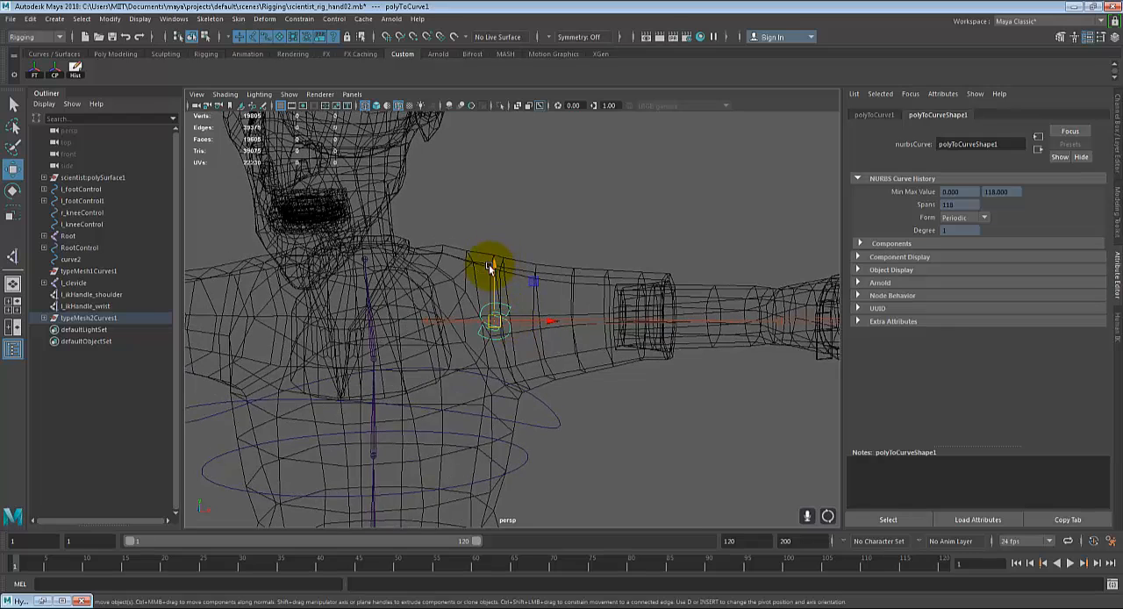
Step: Raise the S curve above the left shoulder and move its pivot back down to the shoulder joint
left_click_drag(492, 261, 534, 115)
middle_click_drag(639, 182, 660, 215, "alt")
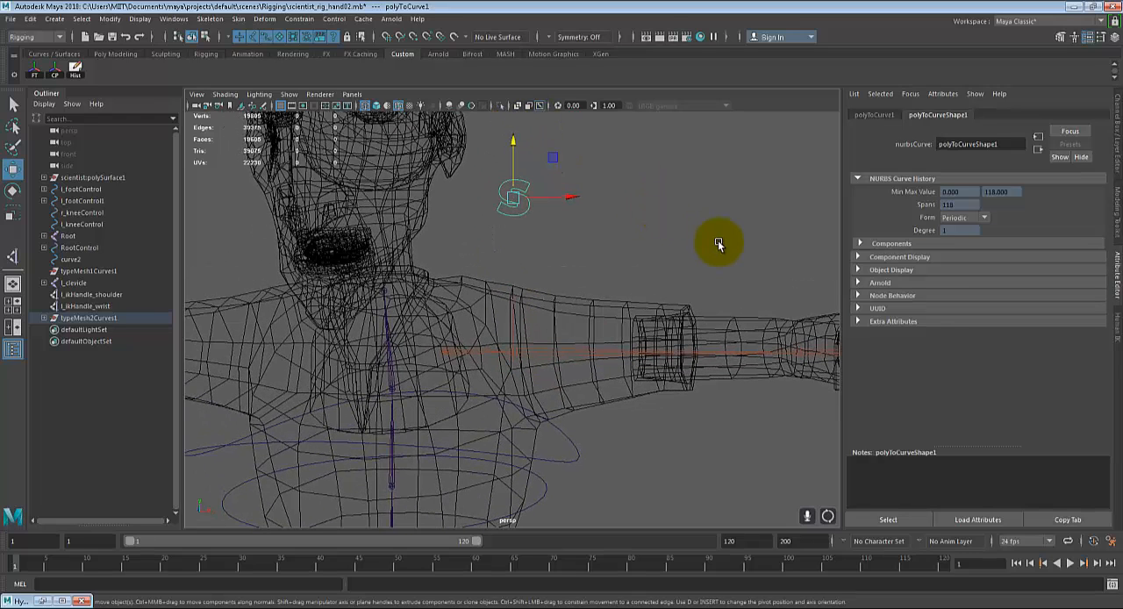
key("d")
left_click_drag(536, 319, 530, 344, "alt")
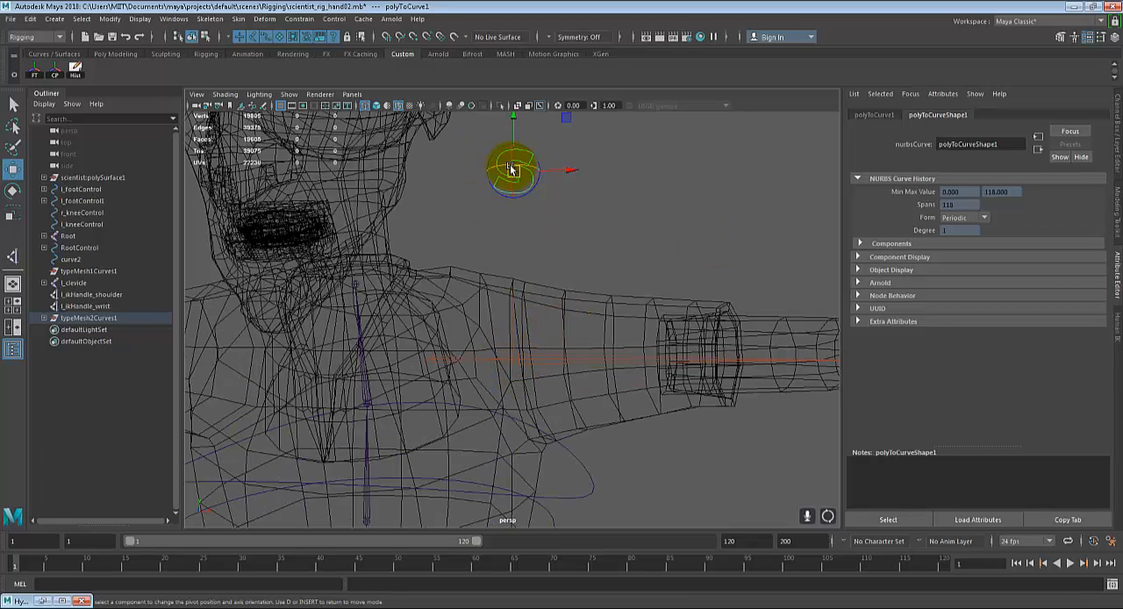
right_click_drag(509, 167, 536, 256, "alt")
key("d")
left_click_drag(515, 307, 514, 264)
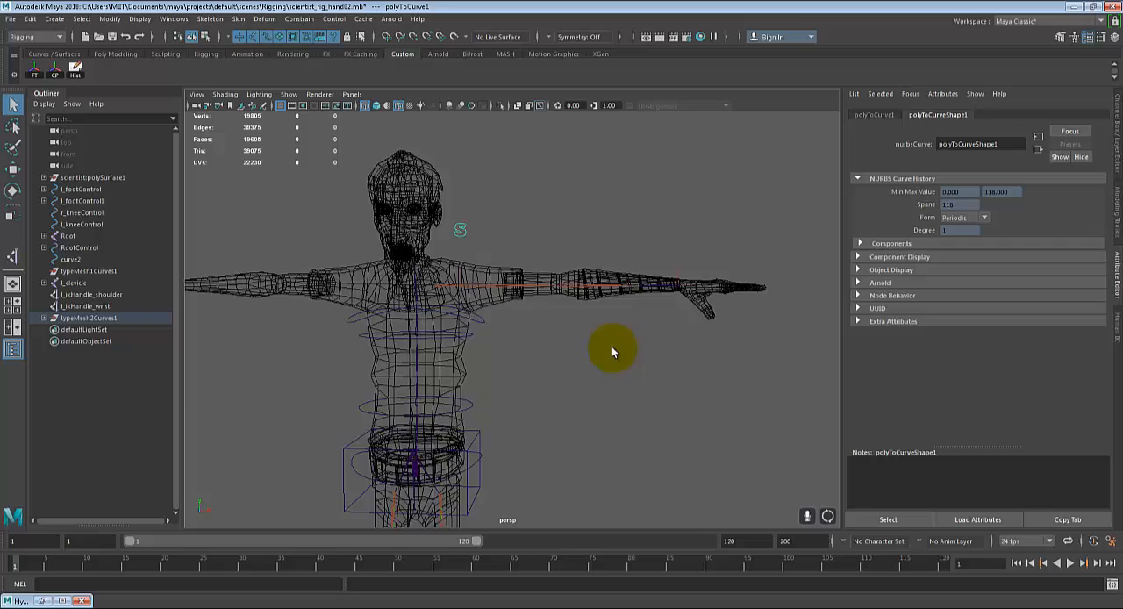
Step: Duplicate the cube control curve that stands beside the character
right_click_drag(613, 352, 586, 372, "alt")
middle_click_drag(587, 373, 623, 351, "alt")
left_click_drag(290, 359, 246, 442)
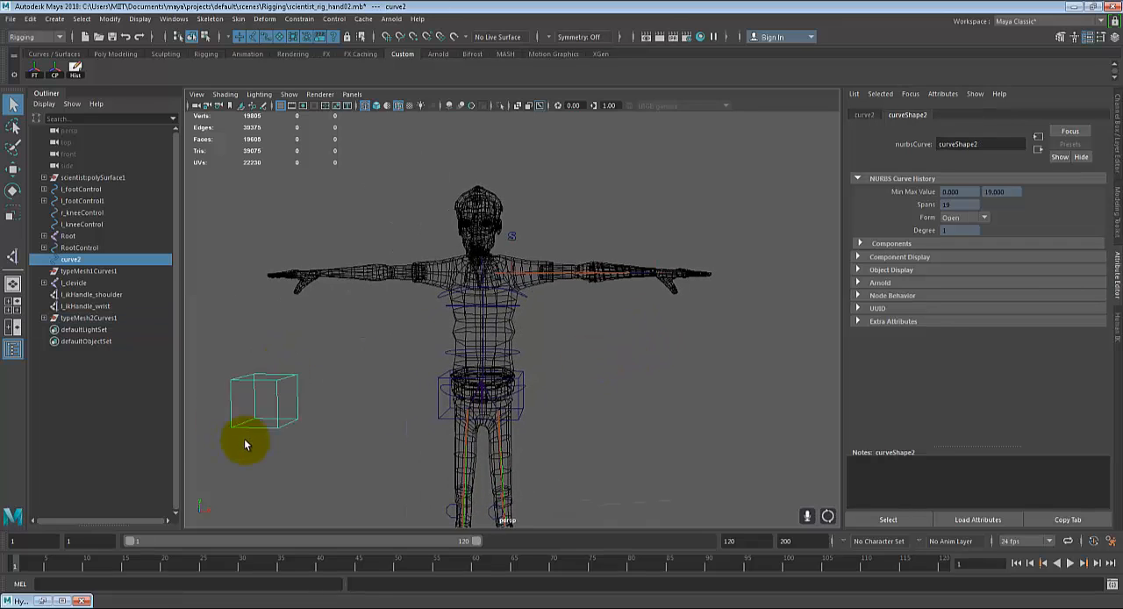
left_click(437, 411)
left_click_drag(260, 369, 292, 461)
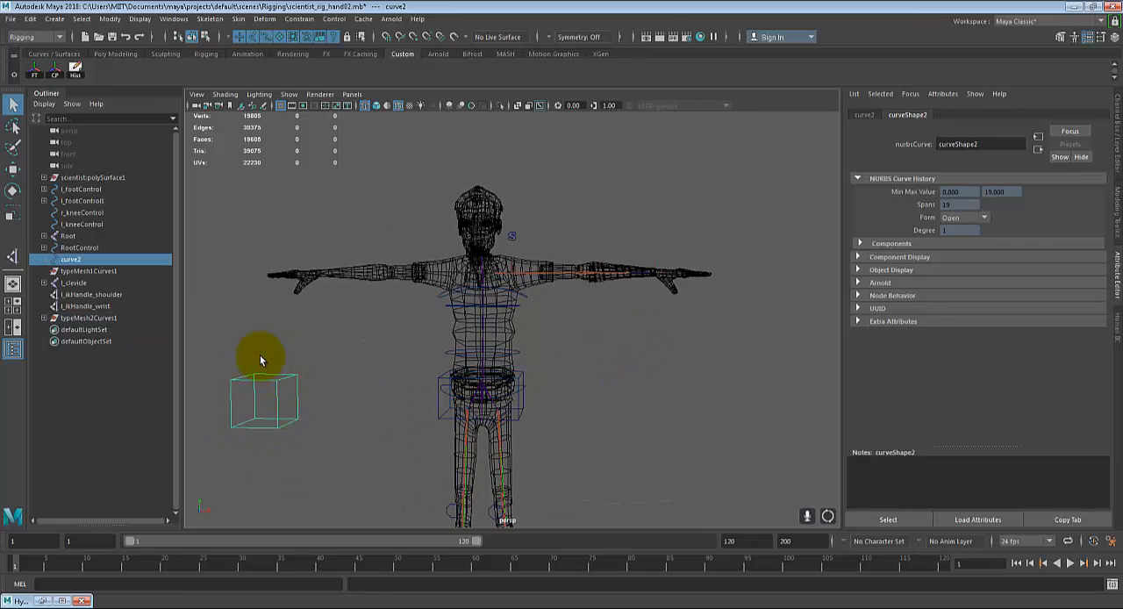
middle_click_drag(280, 383, 295, 396, "alt")
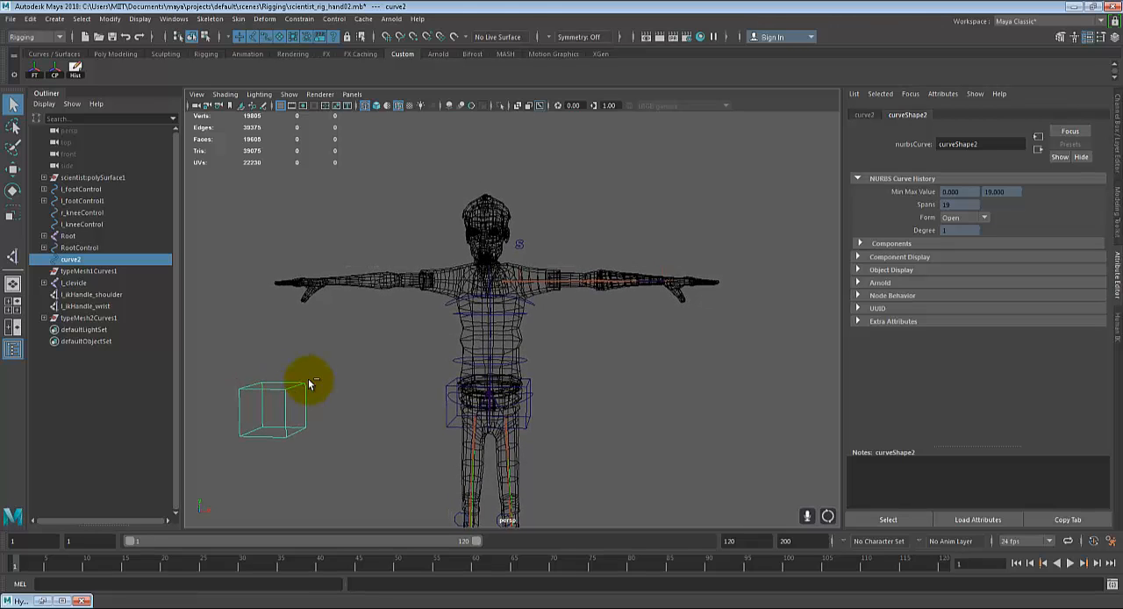
key("ctrl+d")
Step: Point-snap the duplicated cube onto the left wrist joint and scale it uniformly to 0.331
right_click_drag(681, 342, 742, 318, "alt")
middle_click_drag(743, 318, 474, 394, "alt")
right_click_drag(474, 394, 531, 380, "alt")
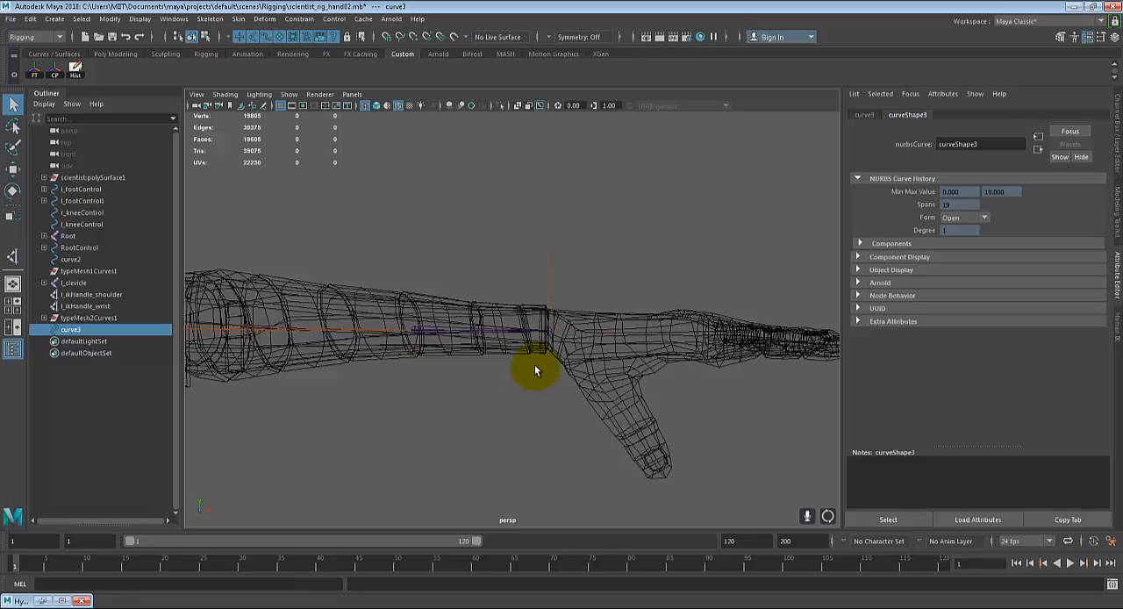
key("w")
key("v")
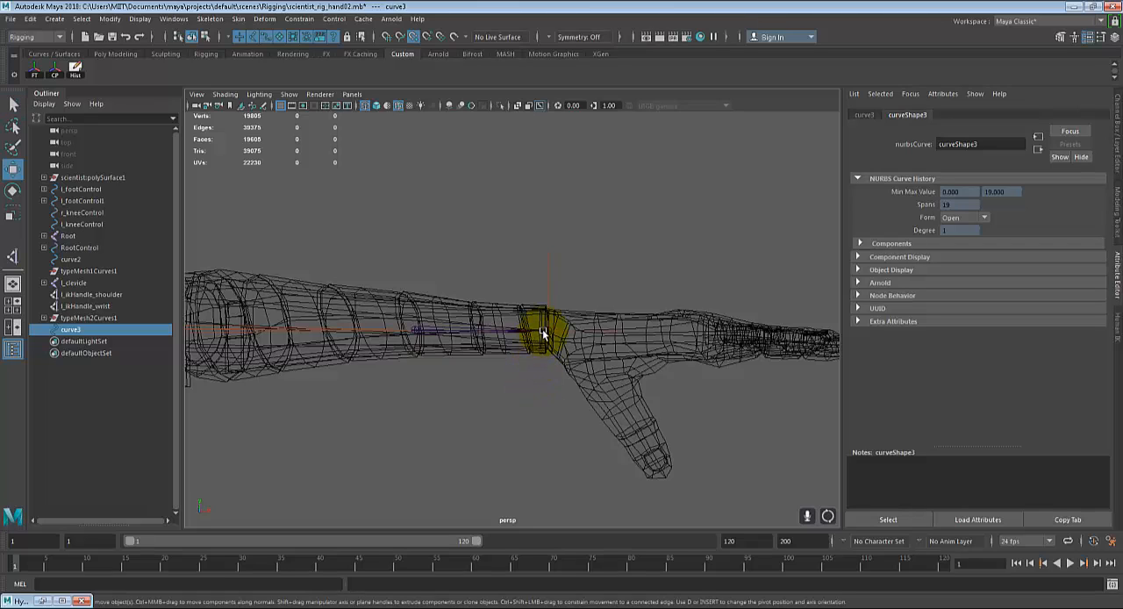
left_click_drag(543, 333, 545, 331)
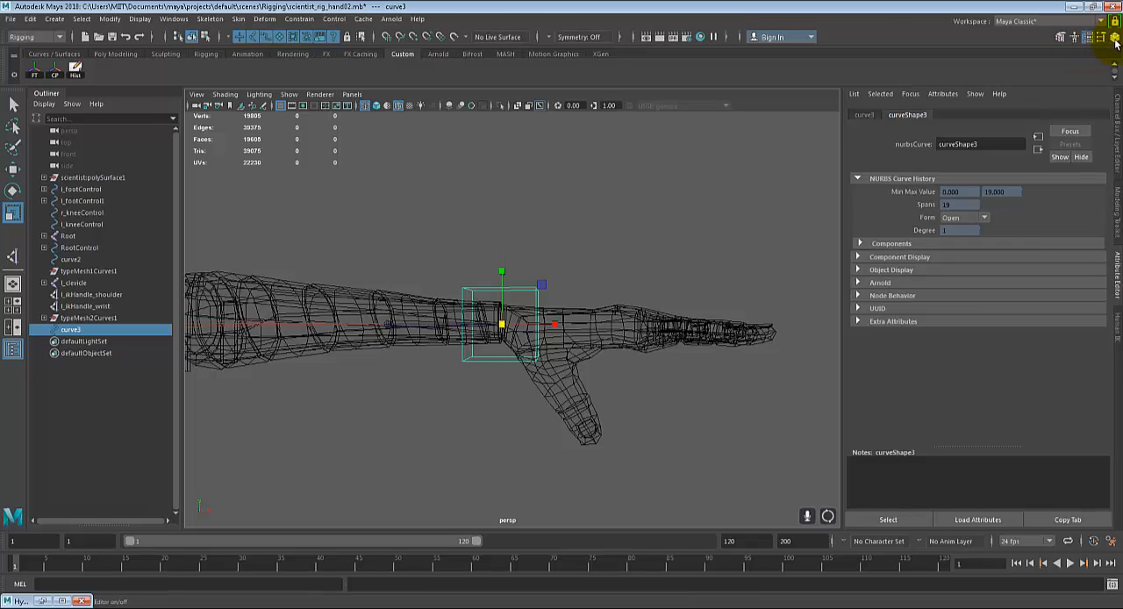
Step: Rename the cube at the wrist l_handControl and freeze its transformations
left_click(1115, 39)
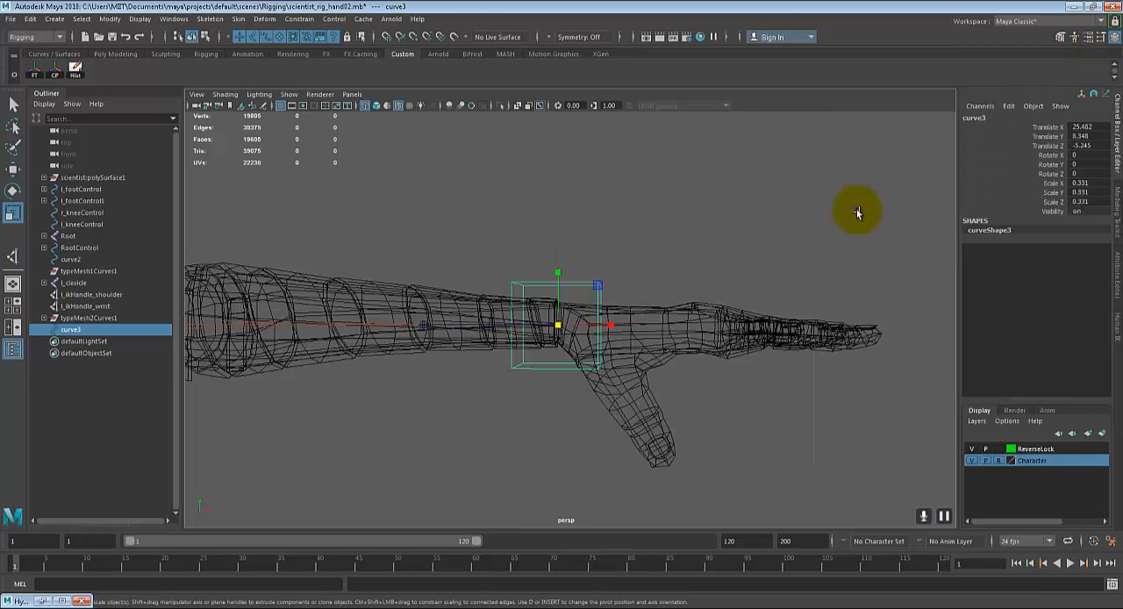
middle_click_drag(558, 250, 582, 264, "alt")
double_click(976, 116)
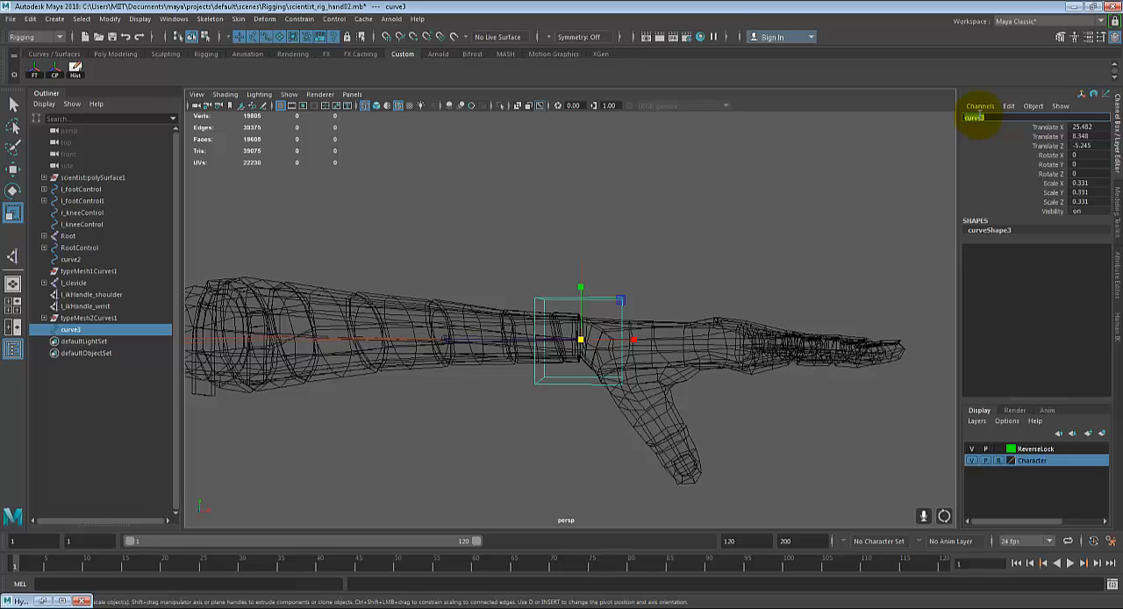
key("BackSpace")
type("l_handControl")
key("Return")
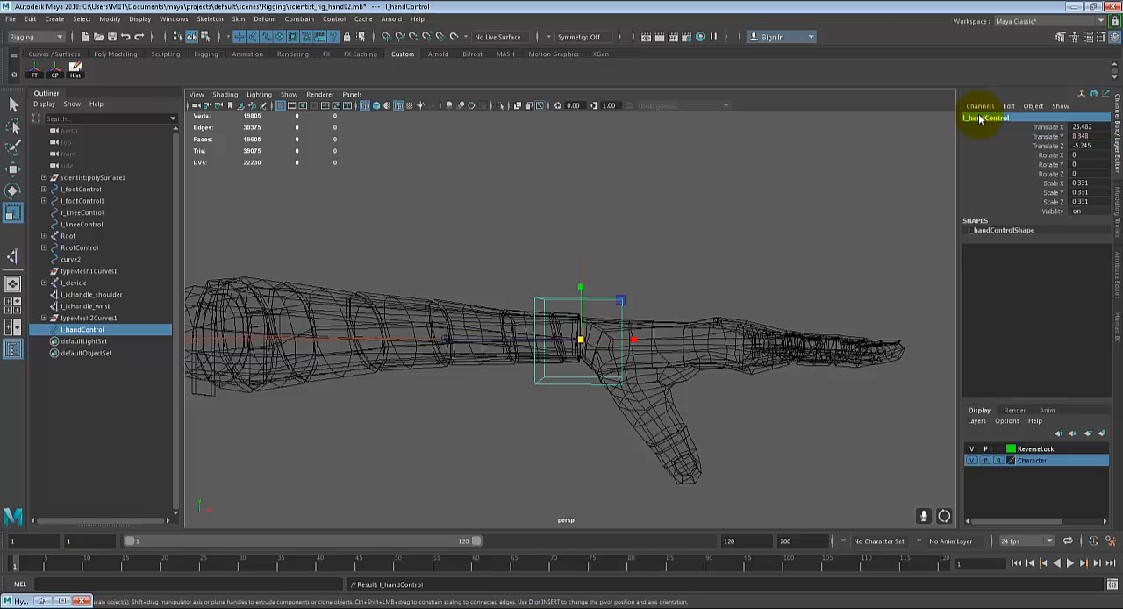
middle_click_drag(534, 389, 612, 418, "alt")
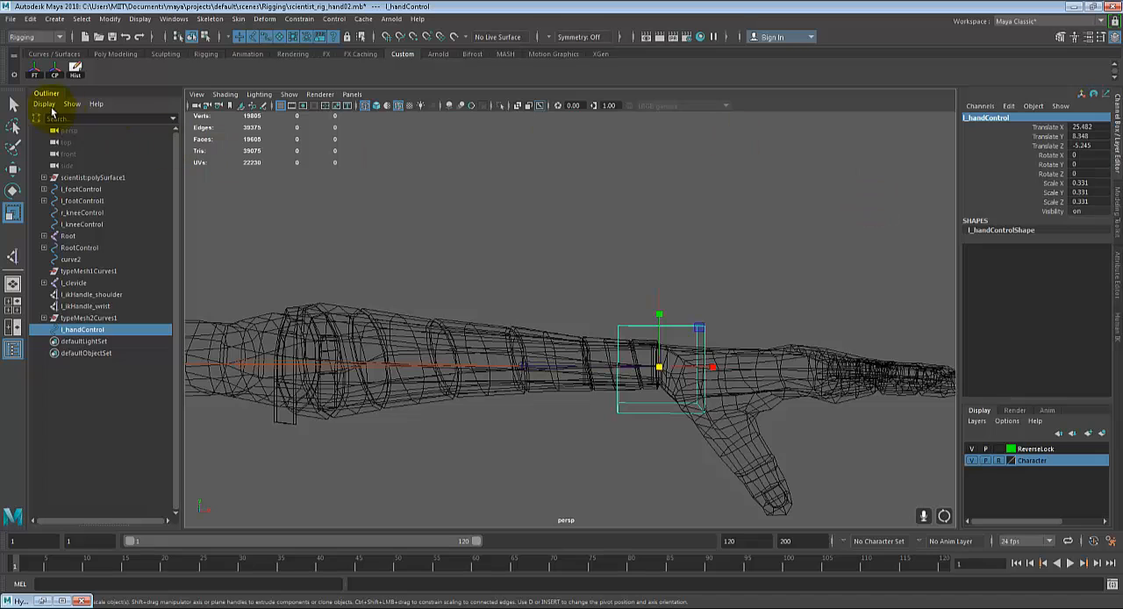
left_click(35, 75)
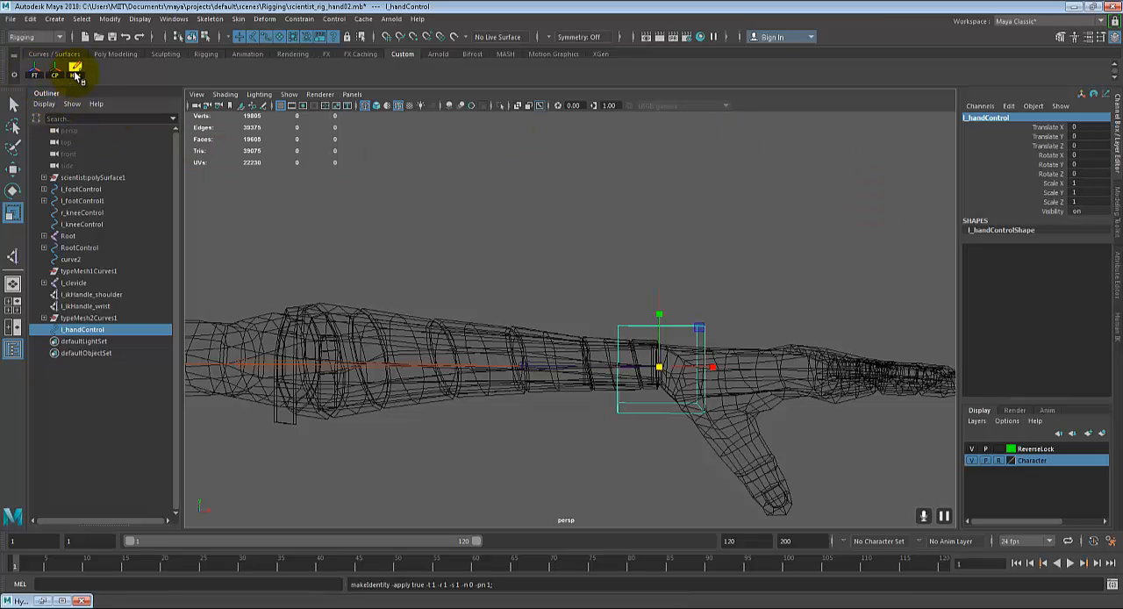
Step: Rename the S curve above the shoulder l_shoulderControl and freeze its transformations
scroll(580, 293, "down", 2)
middle_click_drag(518, 342, 711, 335, "alt")
scroll(589, 324, "down", 1)
left_click(375, 234)
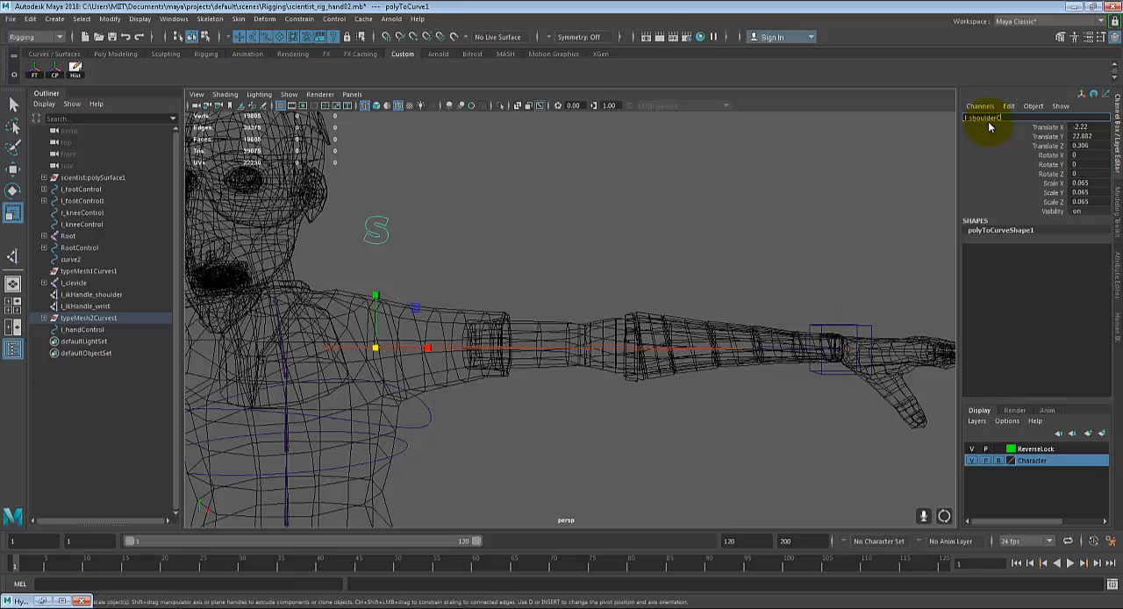
left_click(988, 127)
type("l_shoulderControl")
key("Return")
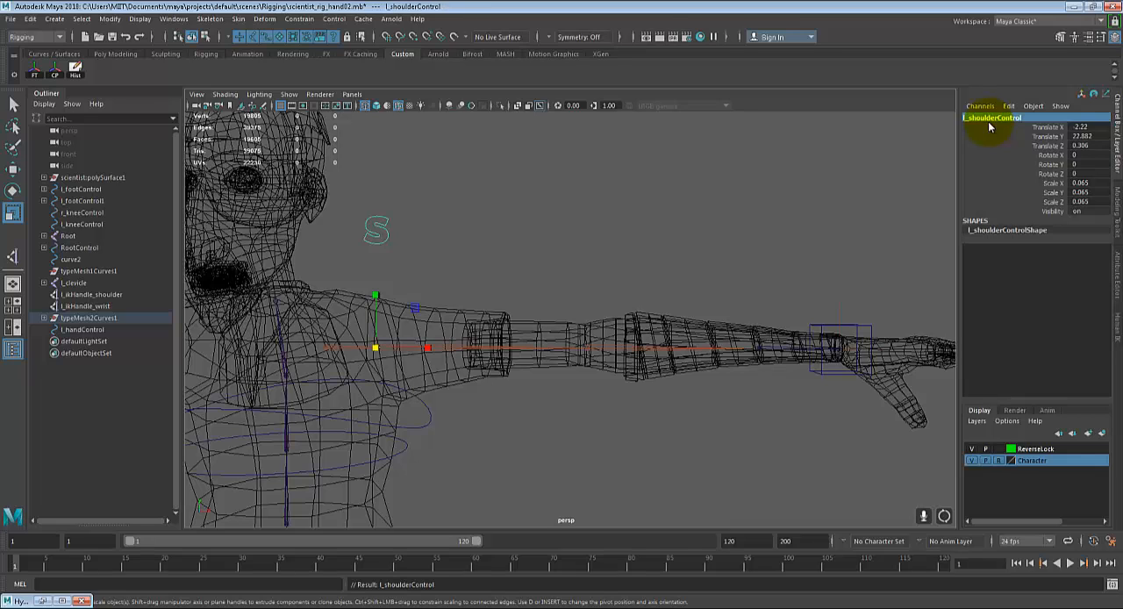
scroll(602, 234, "down", 1)
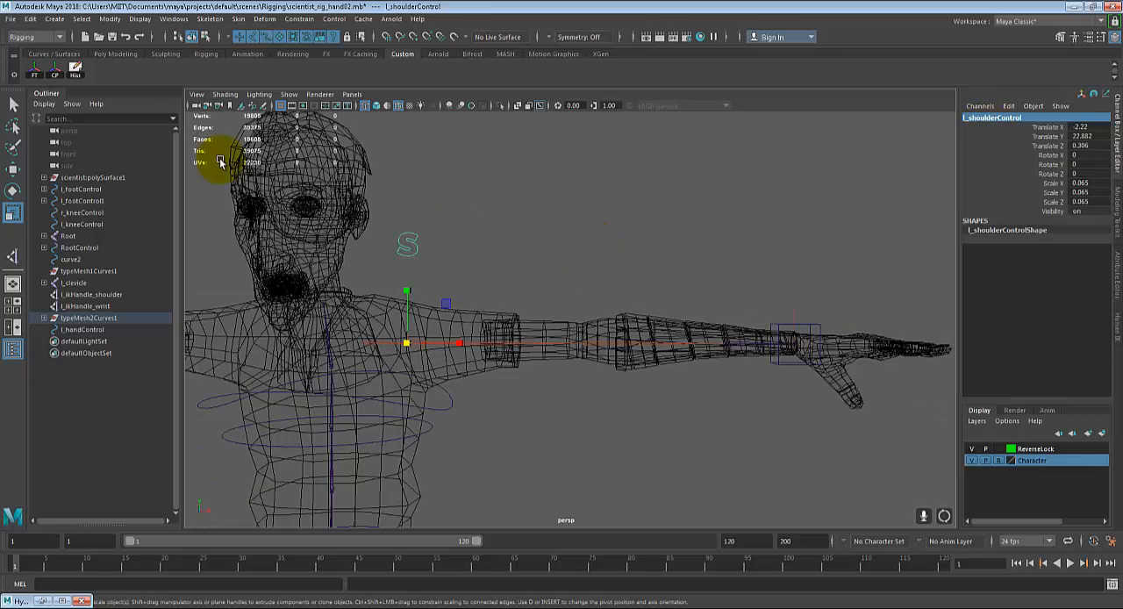
left_click(36, 76)
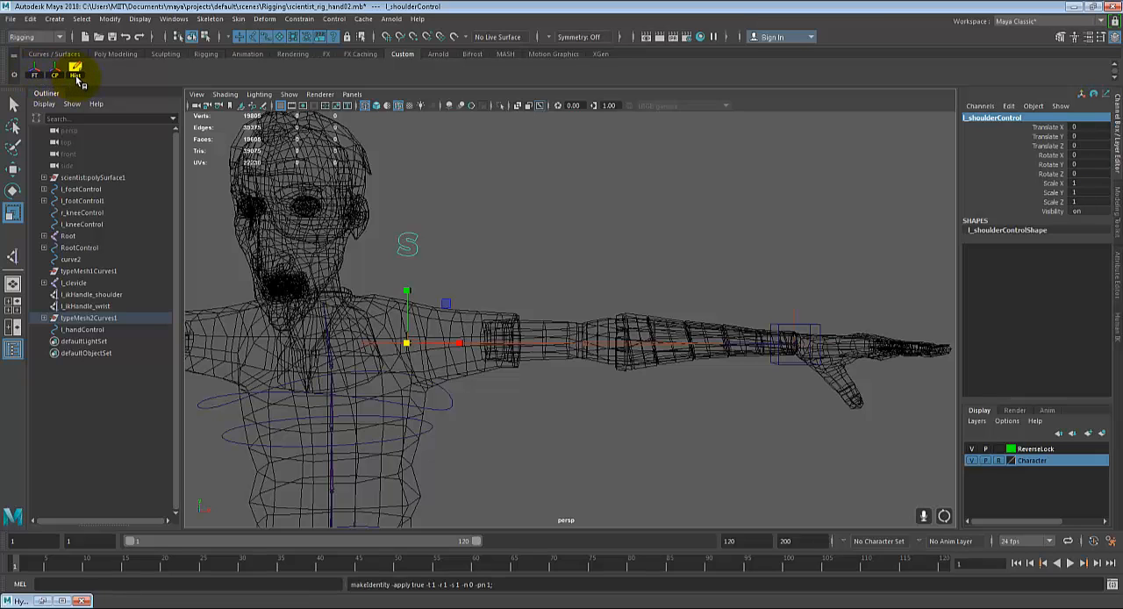
Step: Check the pivot positions of the hand control and the shoulder control by selecting each one
middle_click_drag(802, 417, 699, 309, "alt")
left_click_drag(699, 309, 687, 346, "alt")
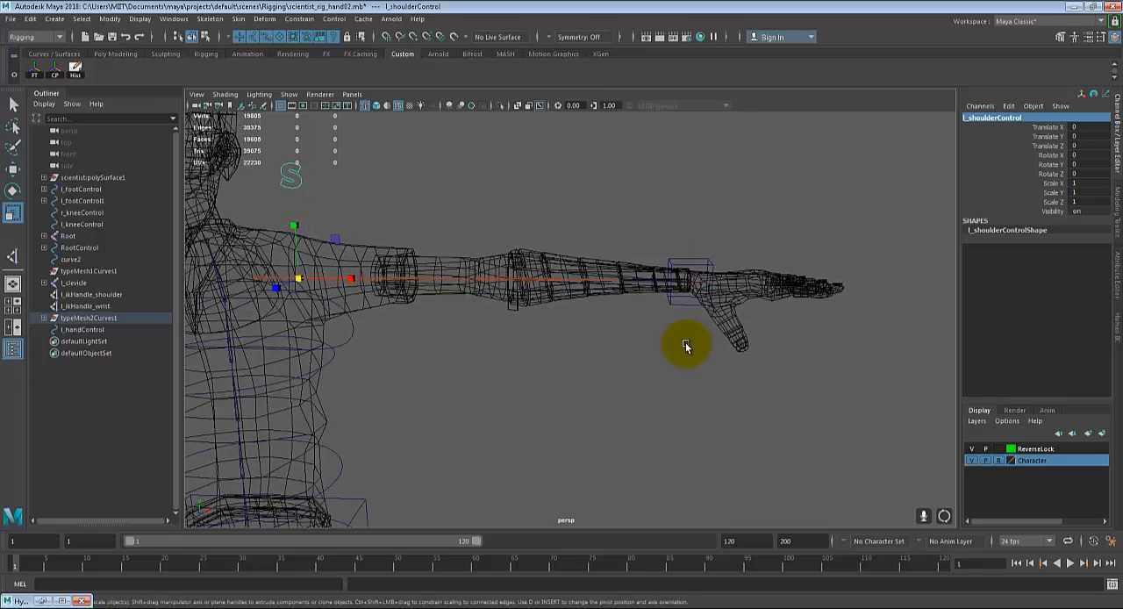
scroll(458, 296, "down", 1)
middle_click_drag(478, 309, 495, 328, "alt")
left_click_drag(494, 328, 522, 356, "alt")
left_click(674, 296)
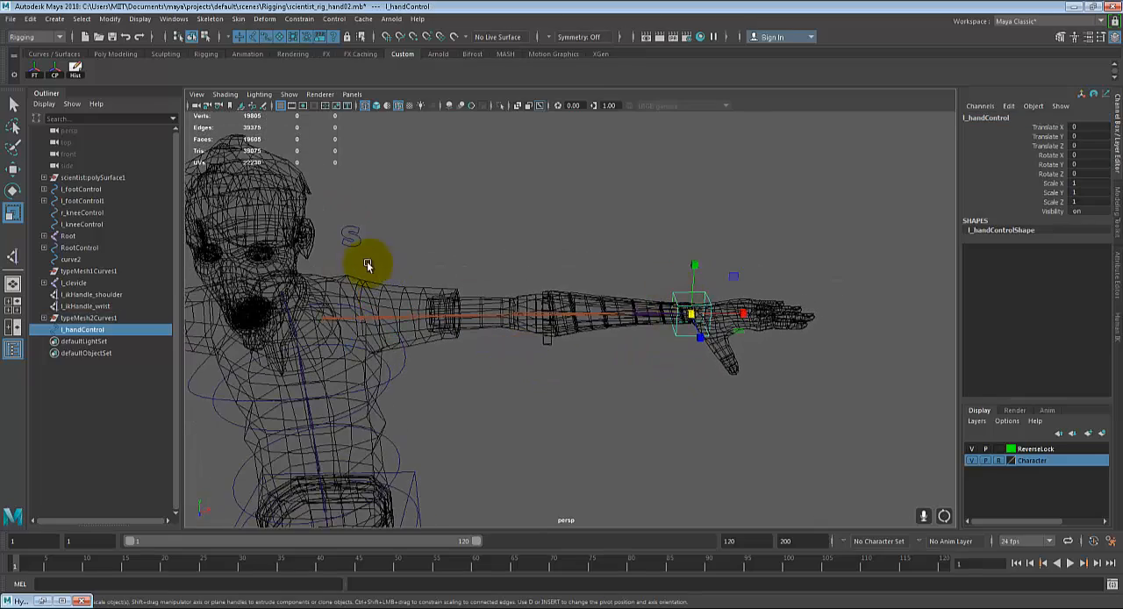
left_click(363, 321)
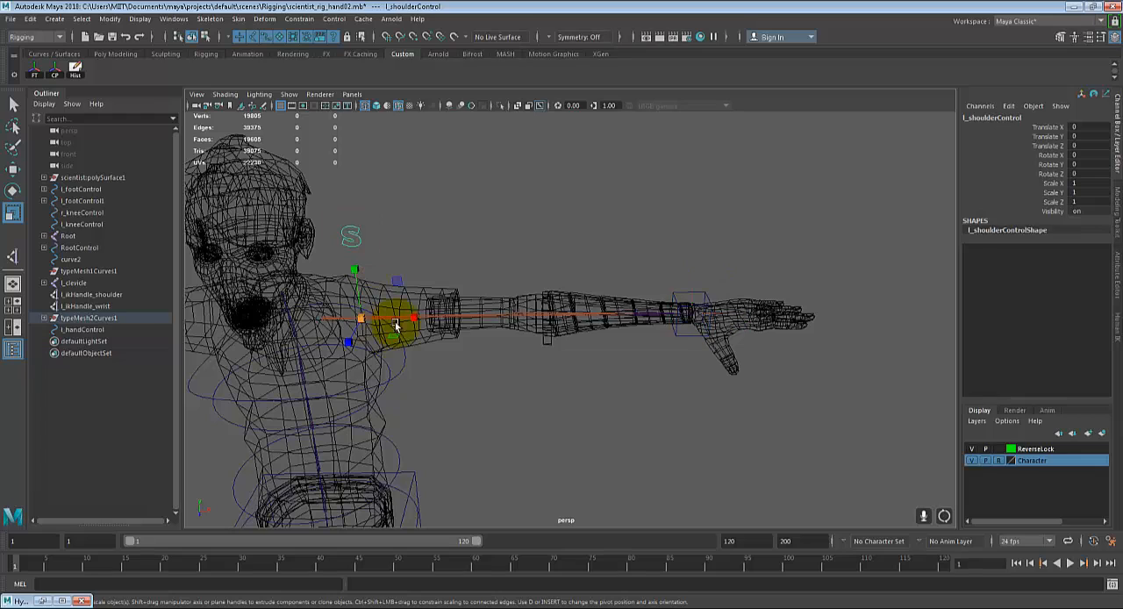
Step: Test the elbow bend by moving the left wrist IK handle toward the shoulder, and undo the move
left_click(691, 303)
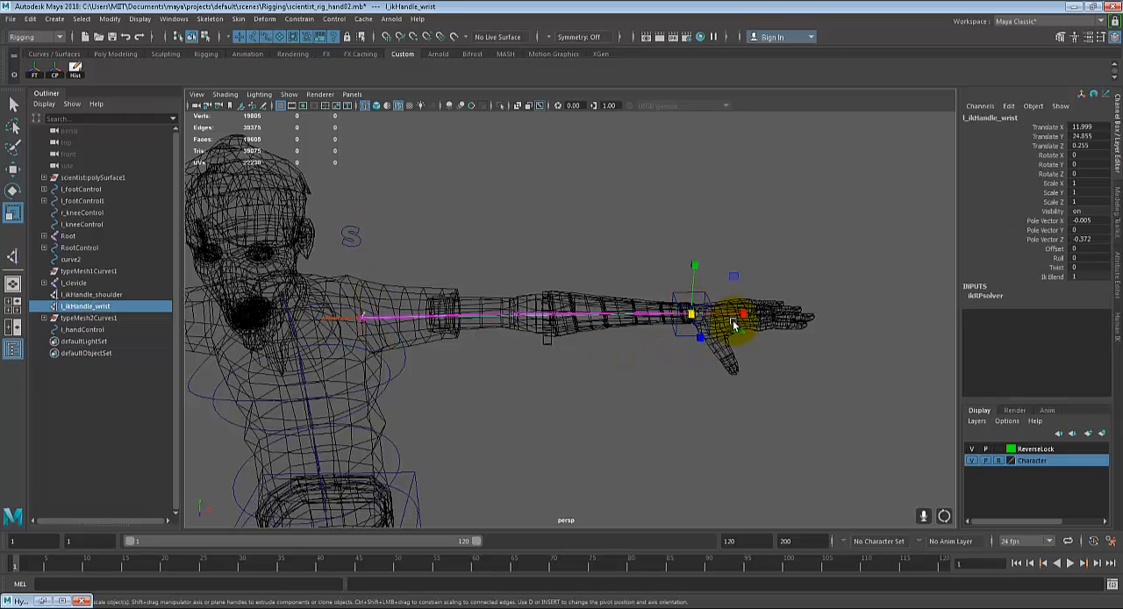
left_click(695, 293)
left_click(692, 296)
key("w")
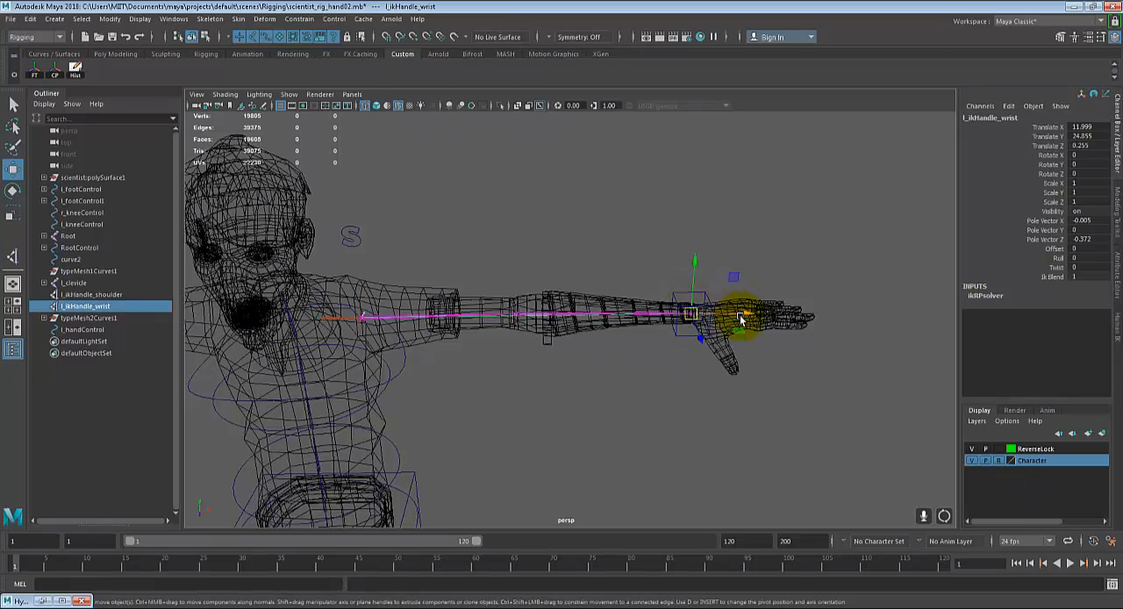
mouse_move(744, 314)
middle_mouse_down()
mouse_move(682, 306)
mouse_move(644, 319)
mouse_move(742, 312)
middle_mouse_up()
key("ctrl+z")
left_click_drag(651, 379, 608, 400, "alt")
middle_click_drag(639, 367, 681, 323, "alt")
right_click_drag(681, 324, 660, 330, "alt")
left_click_drag(659, 329, 523, 202, "alt")
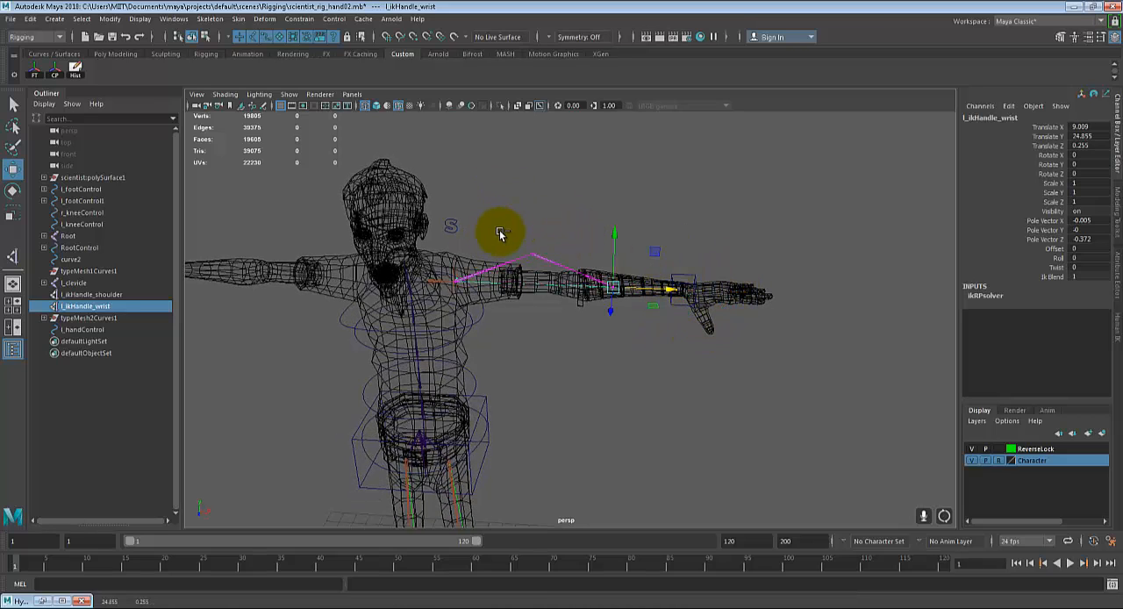
key("ctrl+z")
Step: Bend the left arm again with the wrist IK handle and check the setup against the left knee control
left_click_drag(747, 292, 555, 249)
left_click_drag(659, 283, 707, 253, "alt")
scroll(653, 353, "down", 3)
middle_click_drag(606, 431, 628, 351, "alt")
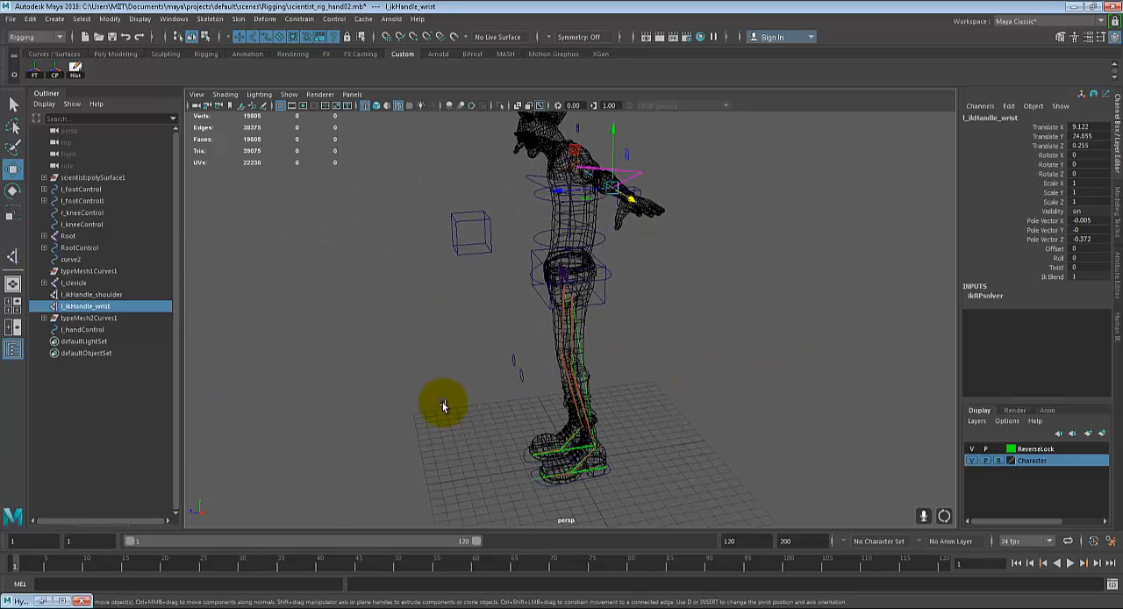
left_click(517, 376)
left_click_drag(520, 379, 604, 431, "alt")
left_click_drag(508, 415, 430, 385)
middle_click_drag(607, 237, 599, 404, "alt")
key("ctrl+z")
key("ctrl+z")
key("ctrl+z")
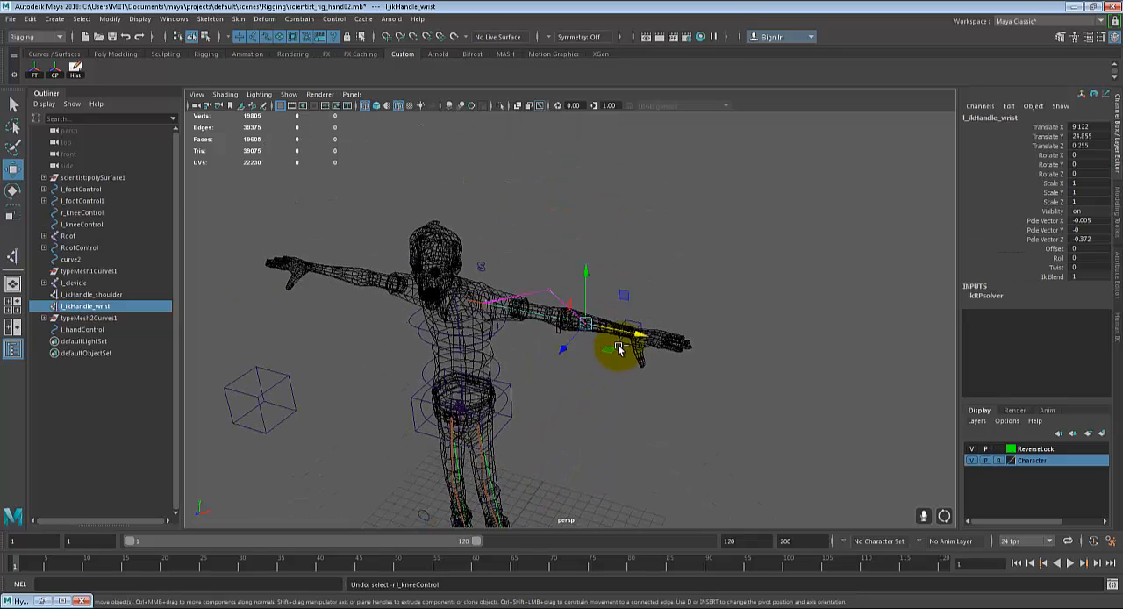
Step: Duplicate the right knee control for use as a left elbow control and shift the copy sideways along X
scroll(560, 325, "up", 1)
left_click_drag(537, 294, 682, 254, "alt")
scroll(577, 326, "up", 2)
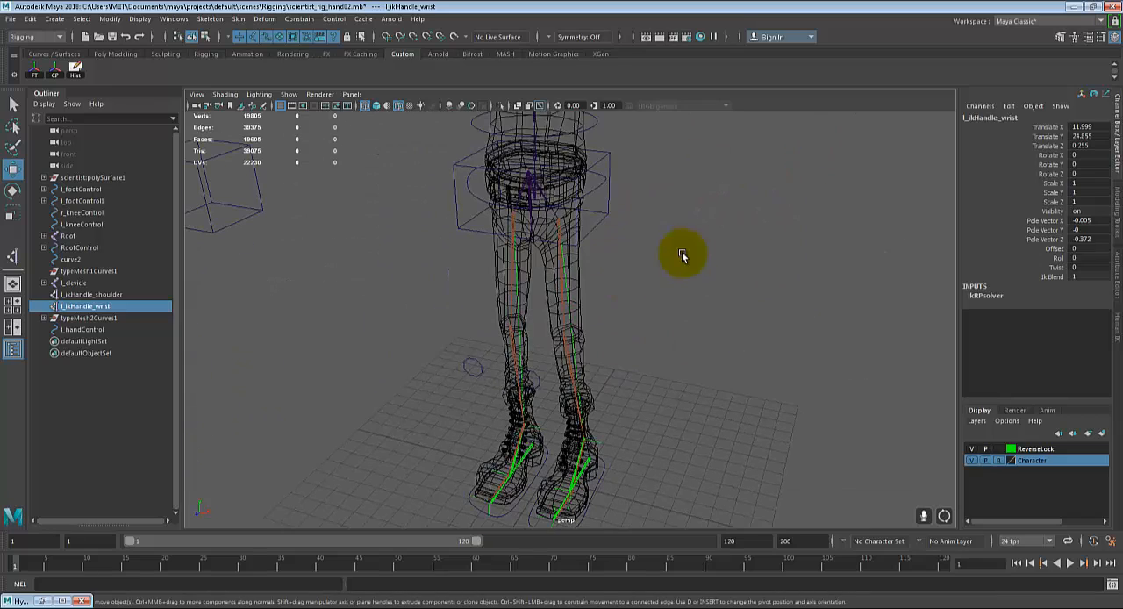
left_click(469, 364)
left_click_drag(534, 404, 431, 346, "alt")
key("ctrl+d")
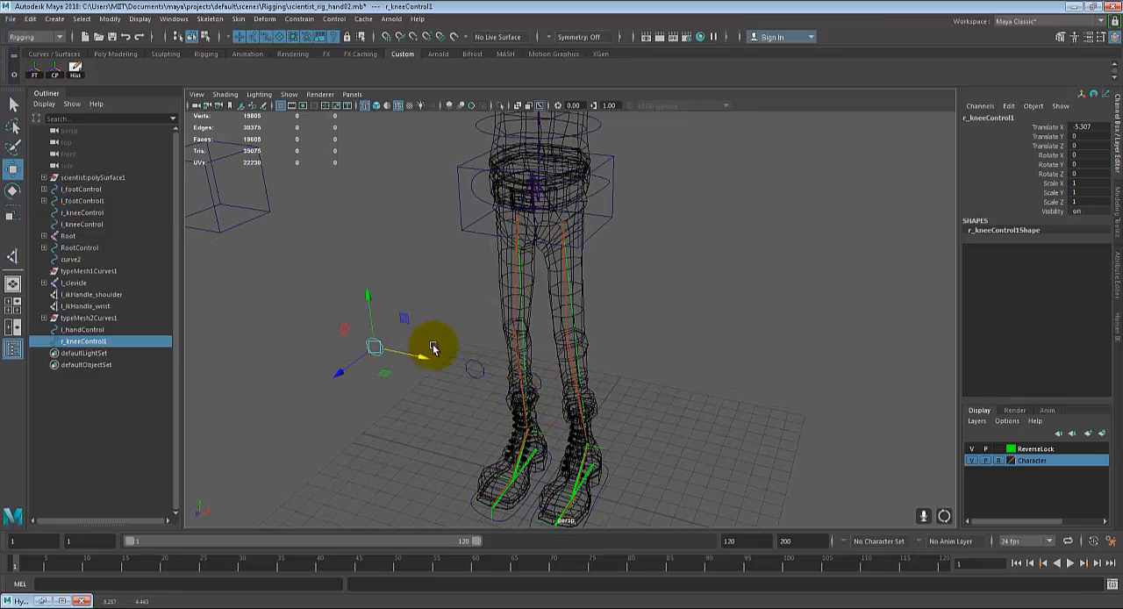
Step: Point-snap the duplicated knee control onto the left elbow joint
left_click_drag(454, 284, 722, 351, "alt")
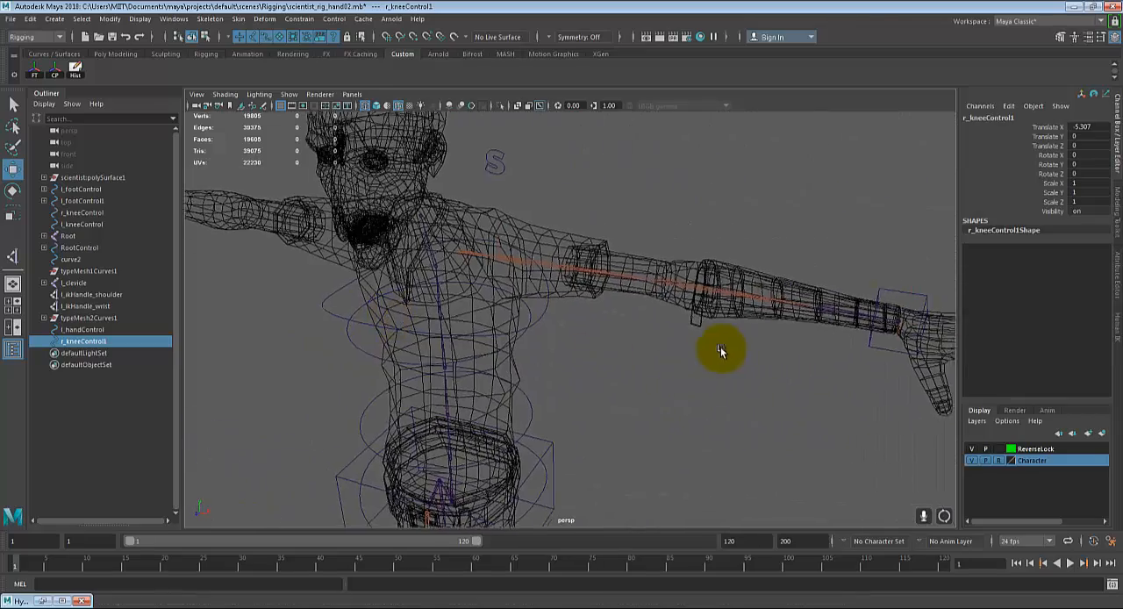
middle_click_drag(812, 354, 723, 346, "alt")
scroll(705, 346, "up", 5)
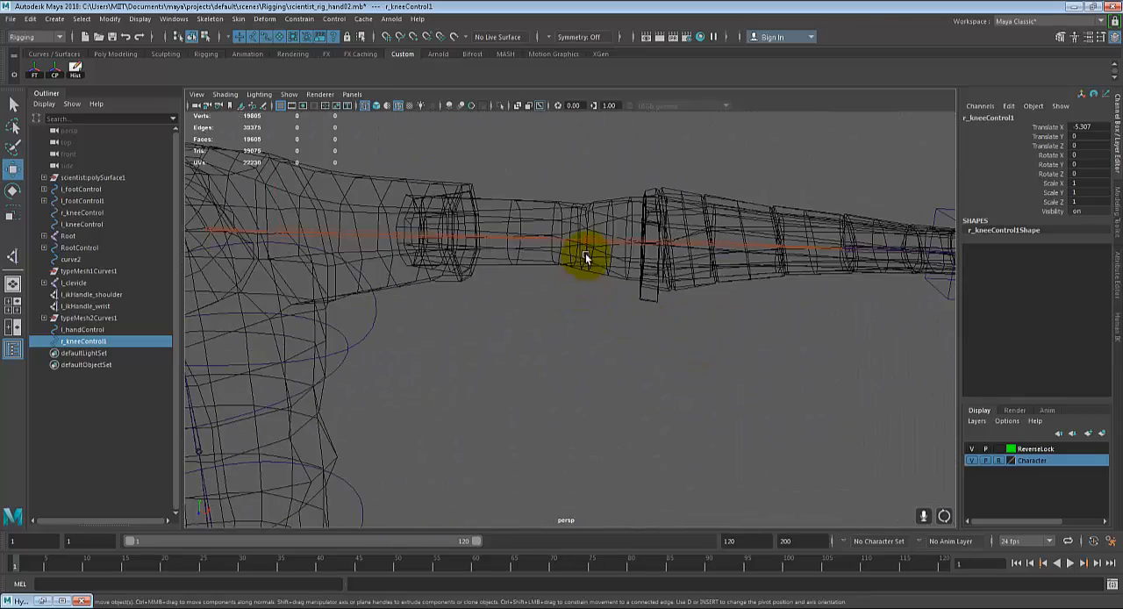
middle_click_drag(583, 237, 598, 365)
scroll(621, 240, "up", 4)
scroll(598, 366, "up", 5)
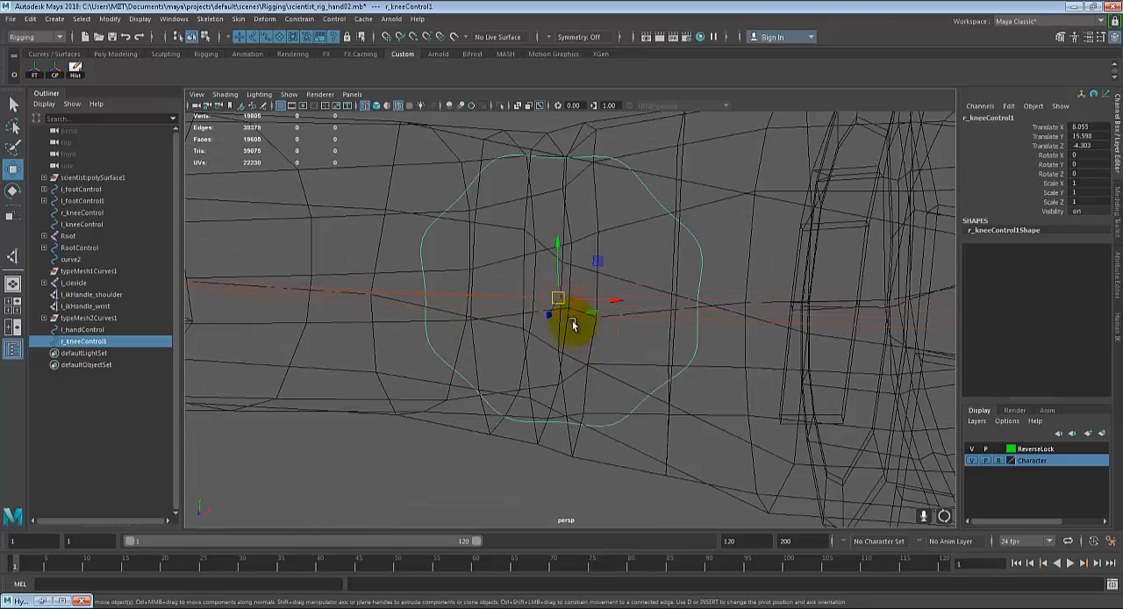
Step: Move the duplicated control straight back behind the elbow to Translate Z -7.847
scroll(634, 326, "down", 4)
left_click_drag(637, 325, 784, 328, "alt")
scroll(725, 326, "down", 4)
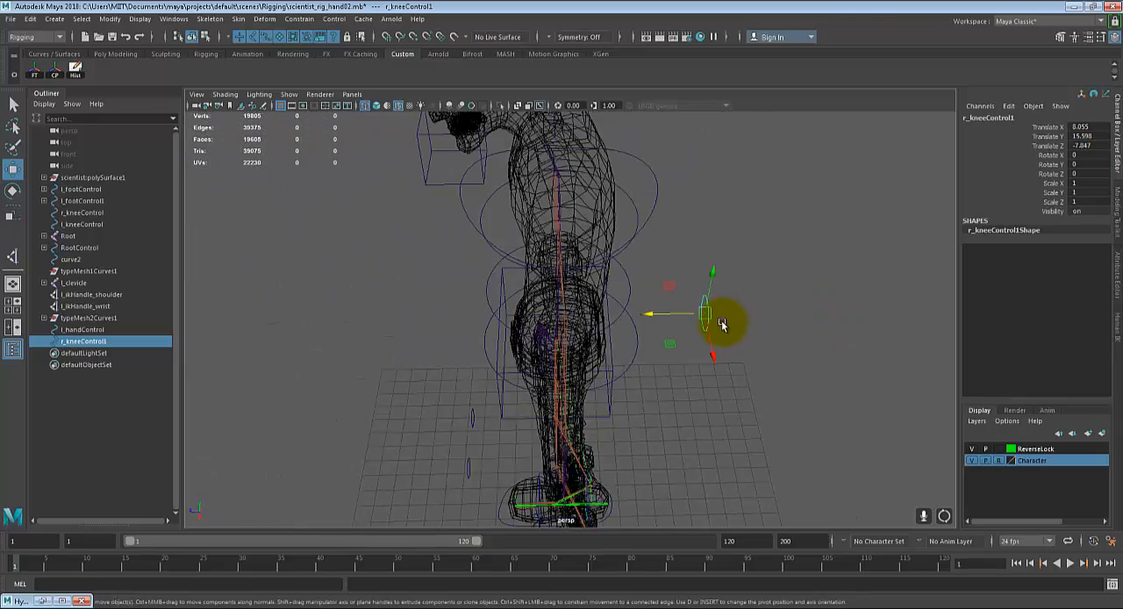
left_click_drag(664, 359, 789, 376, "alt")
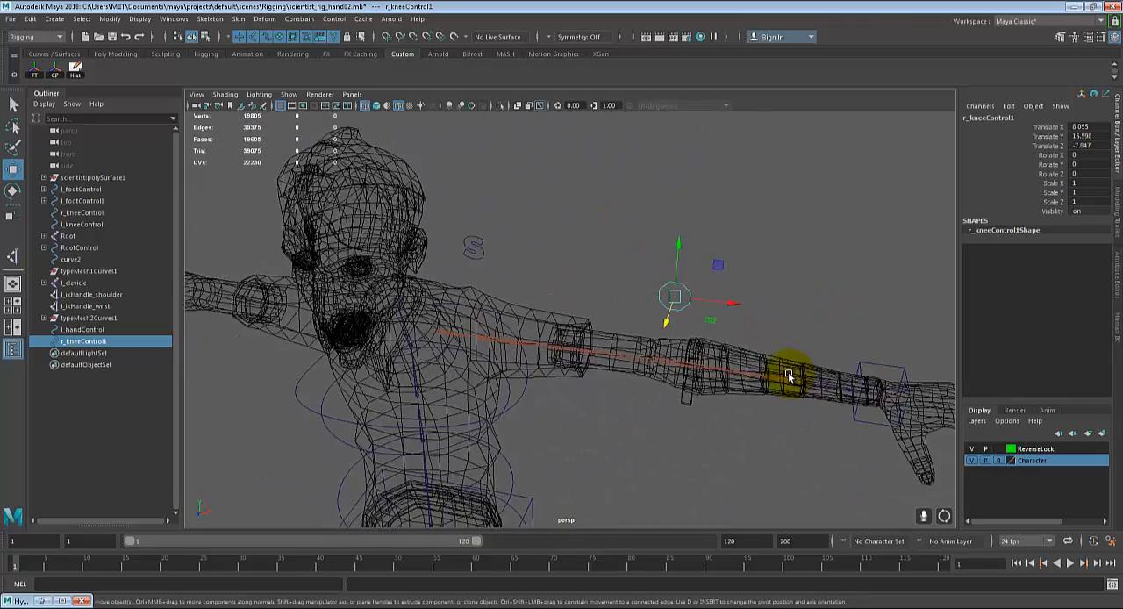
Step: Remove the duplicated knee control from behind the left elbow
left_click(682, 356)
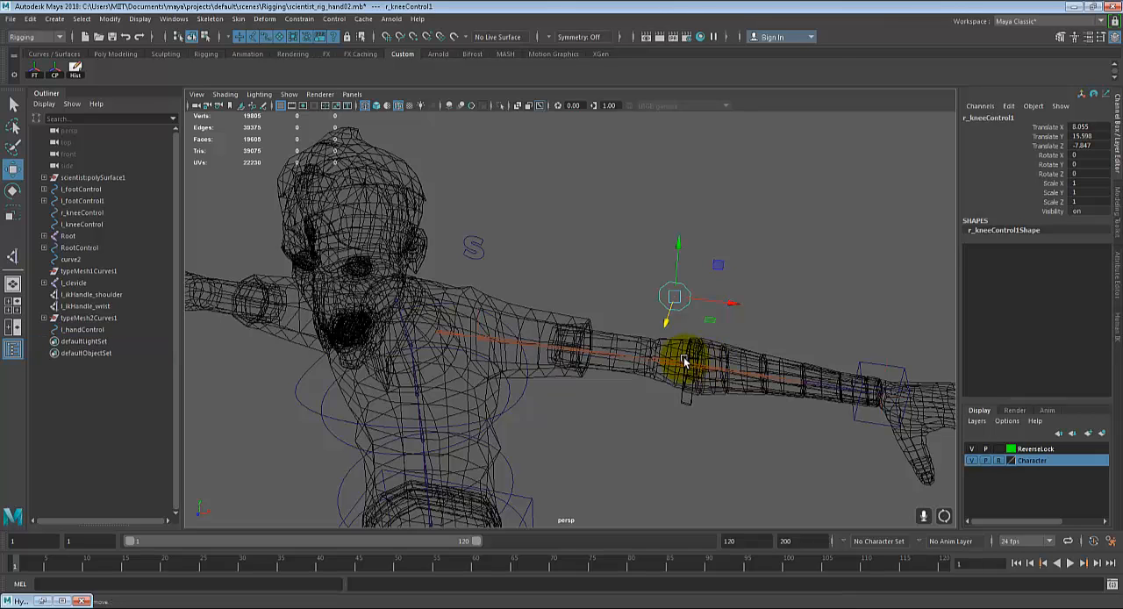
left_click_drag(647, 351, 606, 379, "alt")
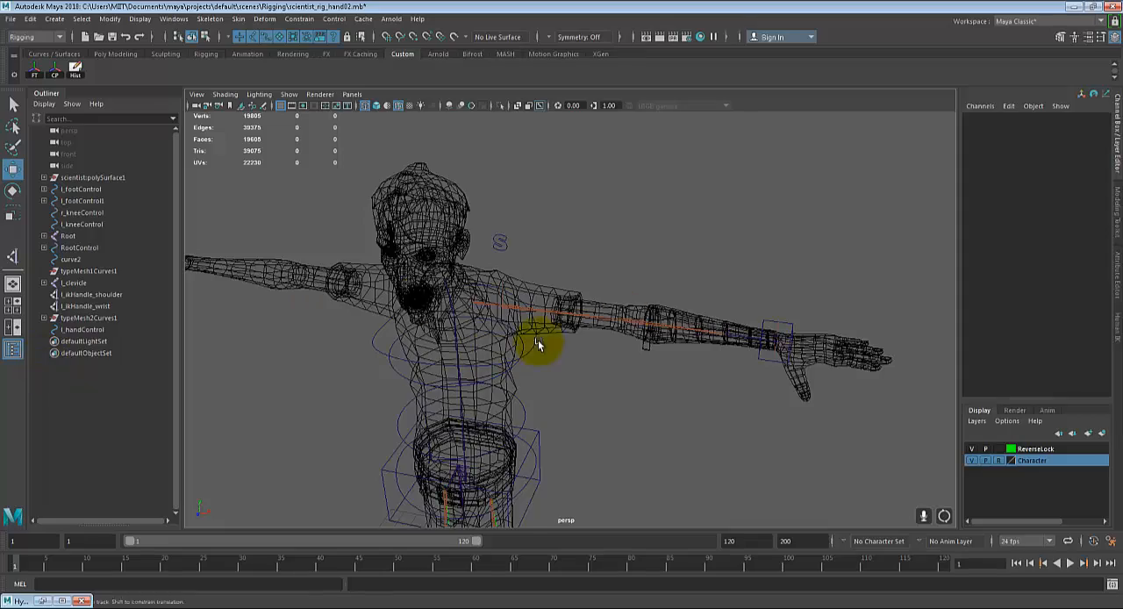
left_click_drag(537, 339, 290, 313, "alt")
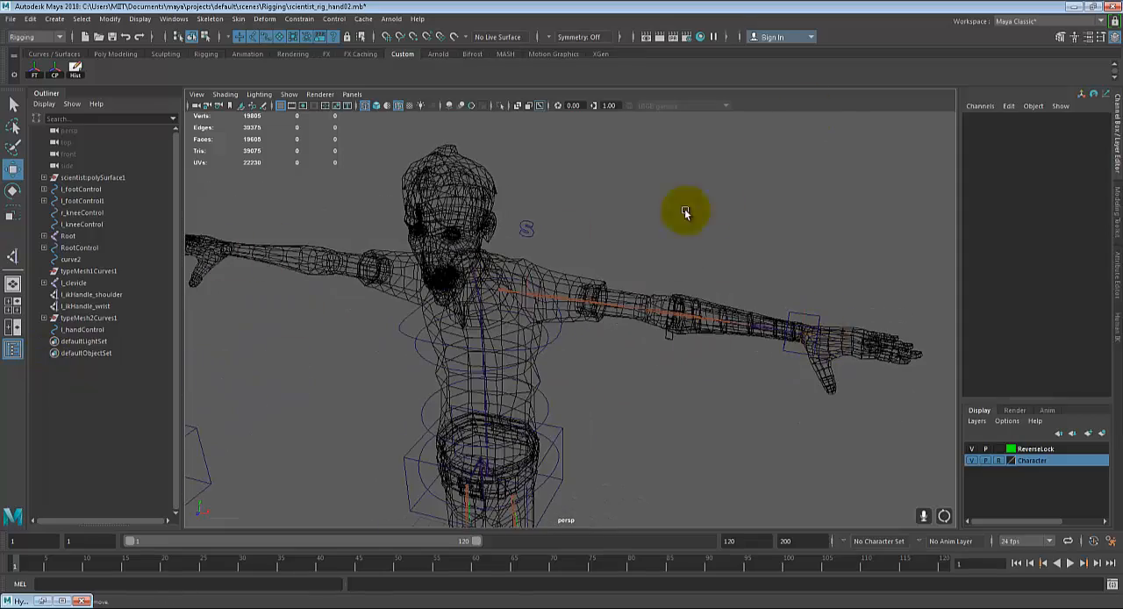
Step: Examine the left hand's finger layout up close in the perspective view and from above
left_click_drag(683, 333, 634, 328, "alt")
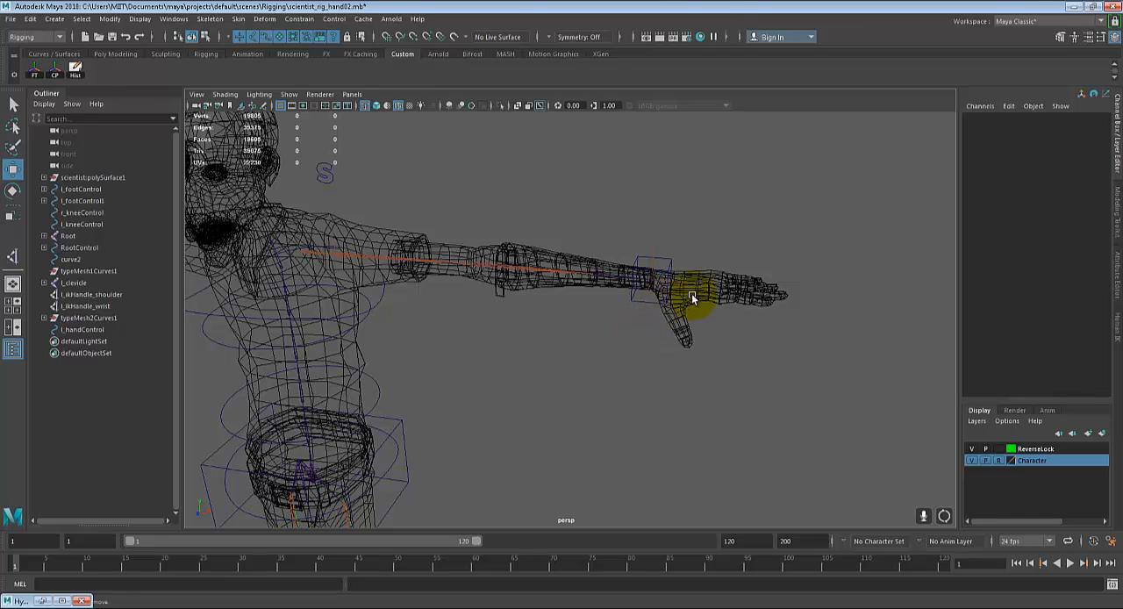
left_click_drag(689, 293, 701, 320, "alt")
left_click_drag(837, 347, 674, 366, "alt")
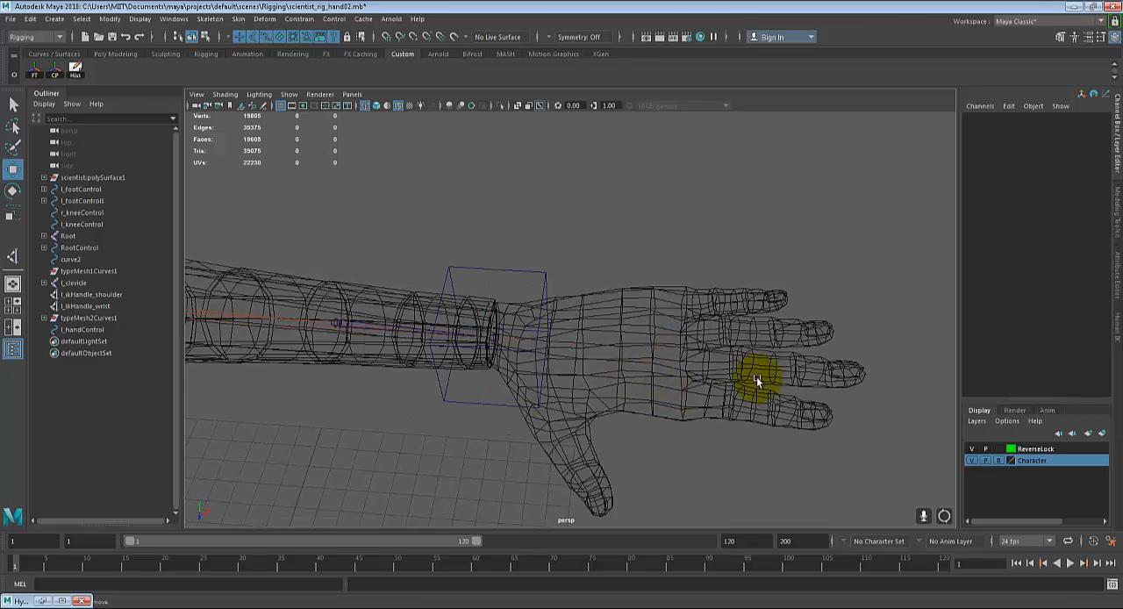
left_click_drag(665, 376, 650, 372, "alt")
key("space")
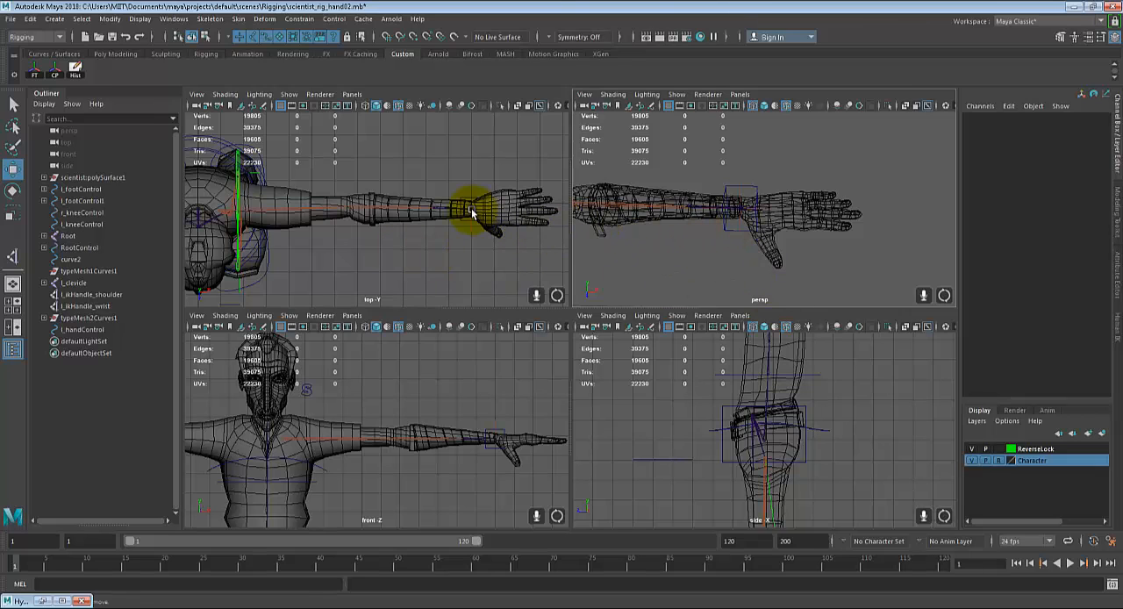
key("space")
middle_click_drag(653, 251, 421, 276, "alt")
right_click_drag(421, 276, 606, 311, "alt")
middle_click_drag(606, 310, 437, 394, "alt")
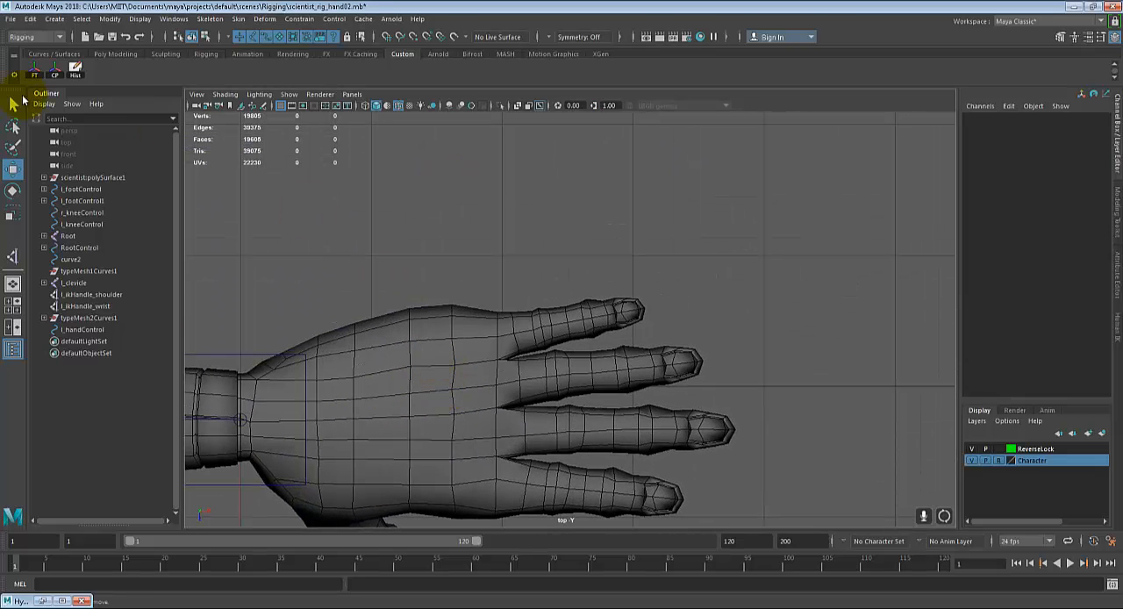
Step: Create a four-joint chain along the left index finger in the top view, from the base knuckle through both finger joints to the tip
left_click(65, 21)
mouse_move(226, 25)
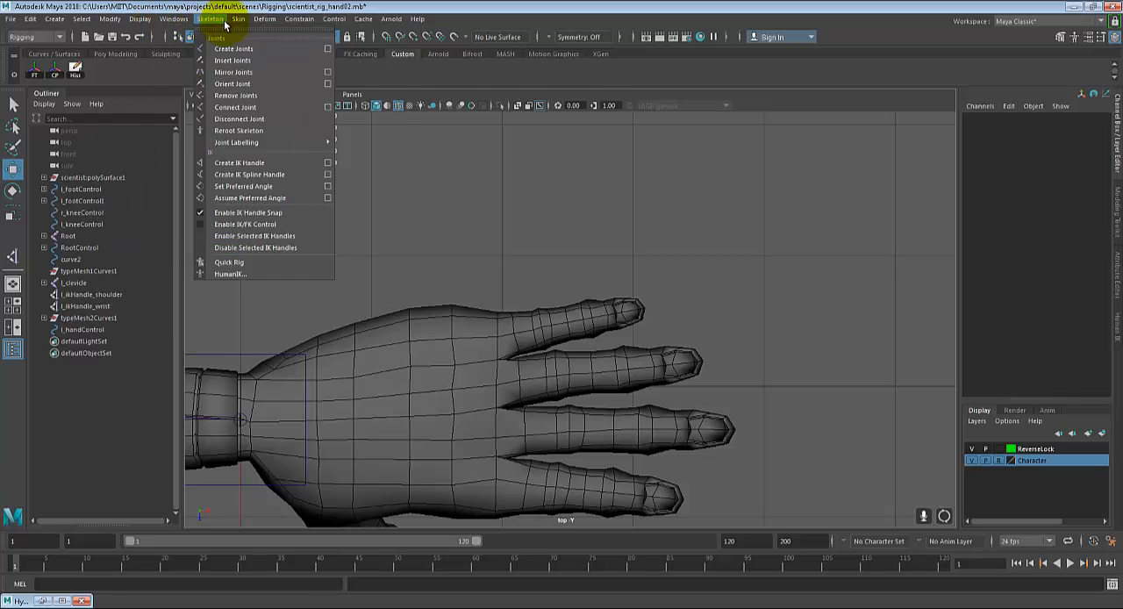
left_click(230, 49)
middle_click_drag(554, 291, 551, 149, "alt")
scroll(576, 324, "down", 5)
scroll(583, 325, "up", 9)
middle_click_drag(563, 367, 568, 376, "alt")
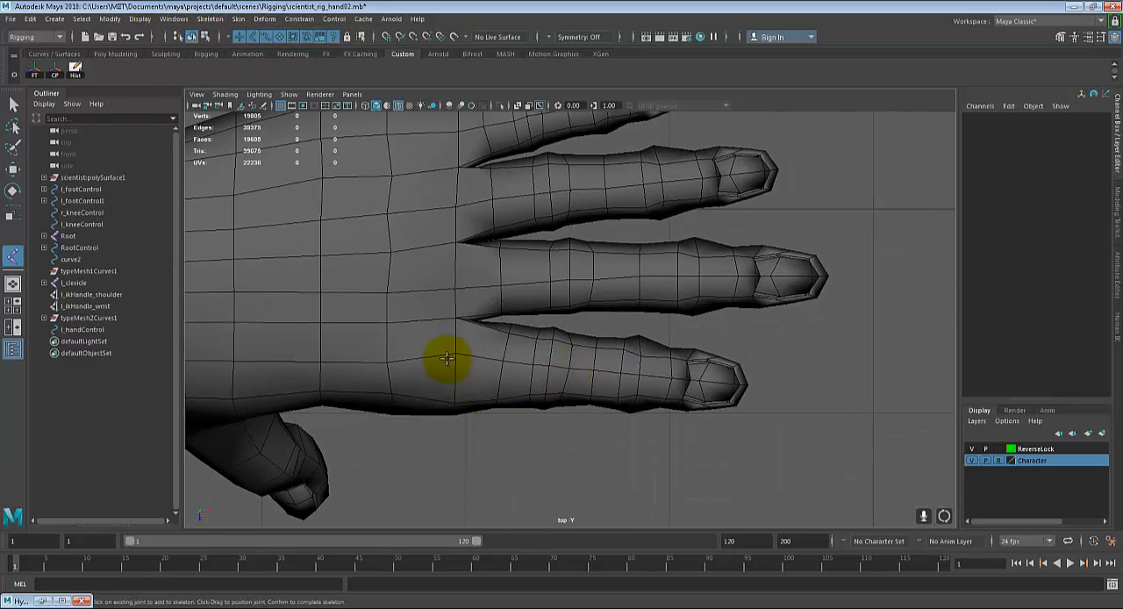
left_click(456, 353)
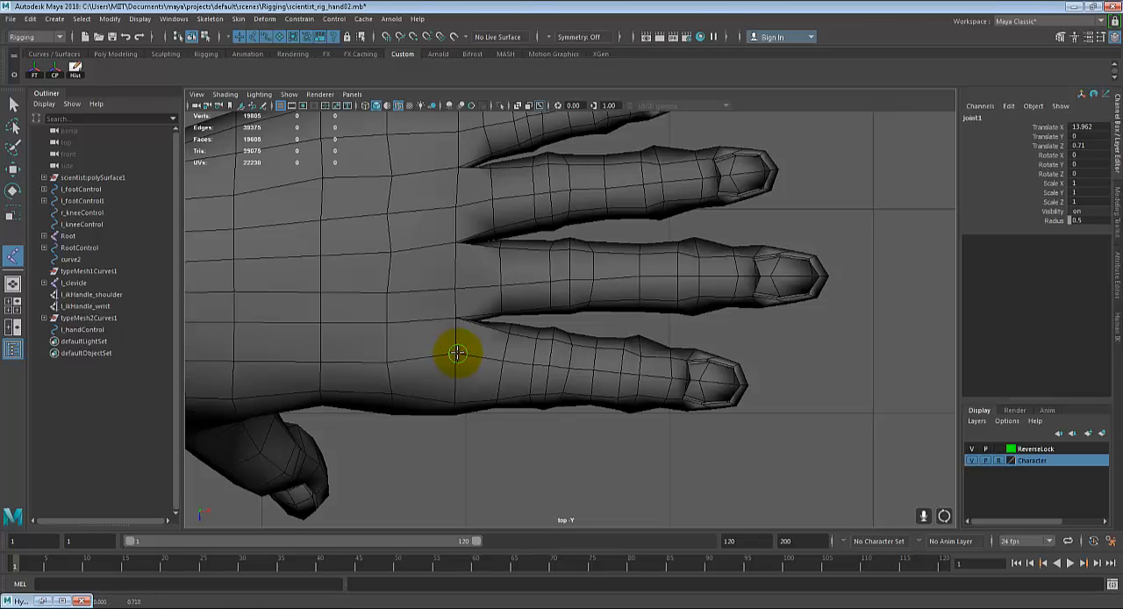
left_click_drag(537, 364, 550, 369)
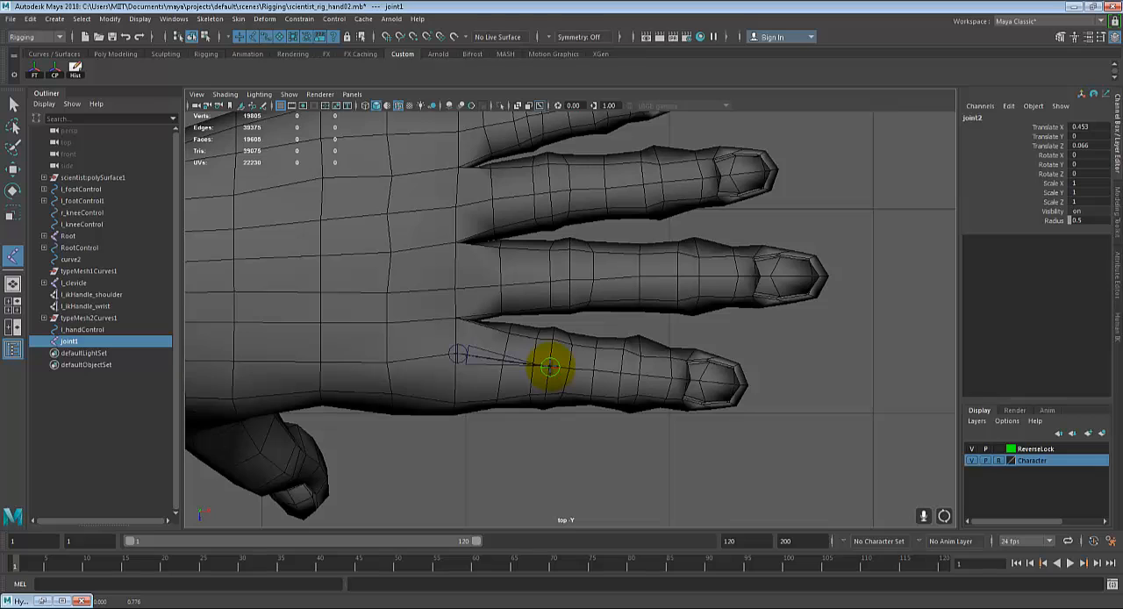
middle_click_drag(634, 375, 592, 351, "alt")
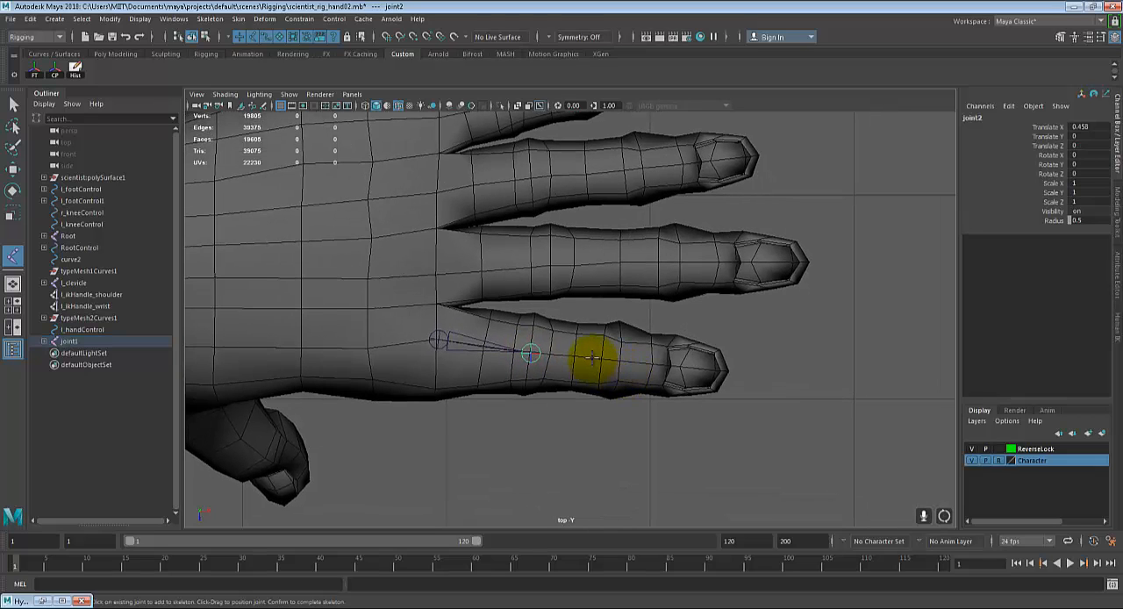
left_click(605, 358)
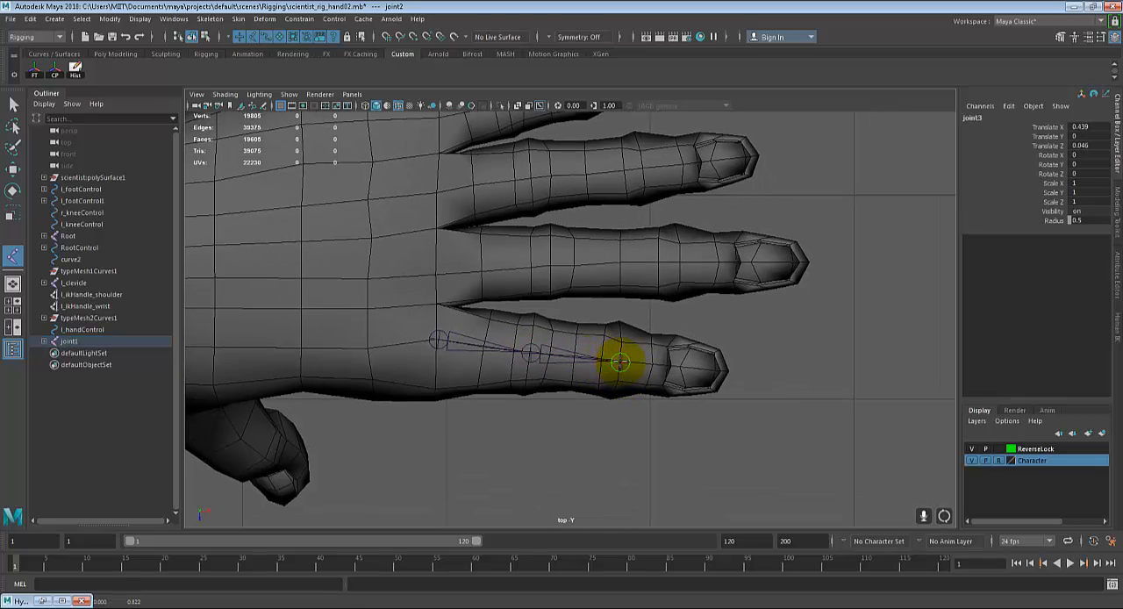
left_click(721, 371)
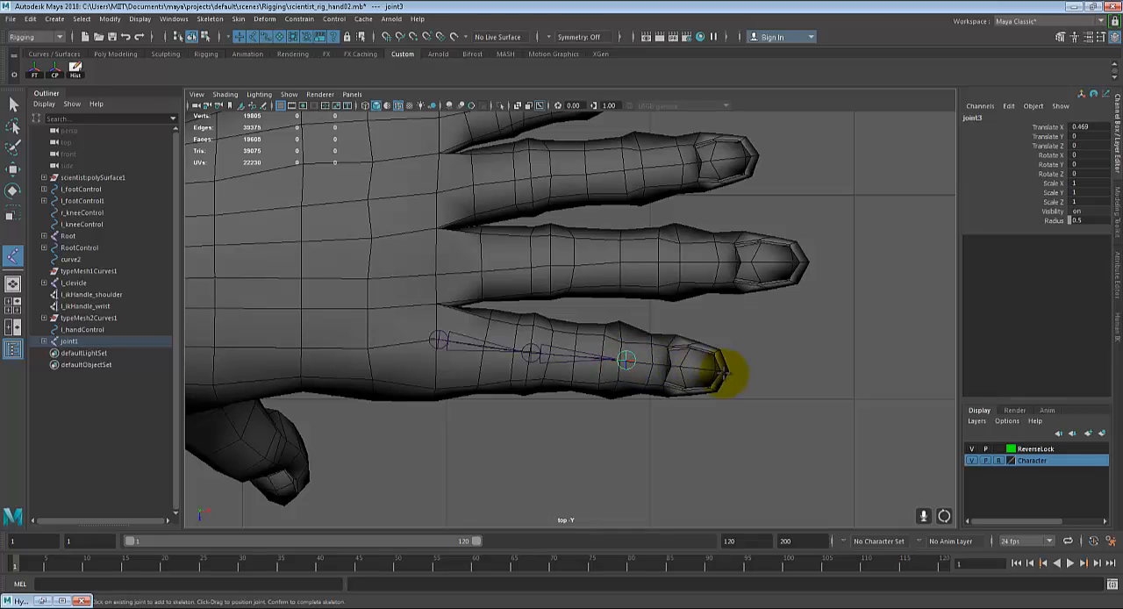
left_click(720, 370)
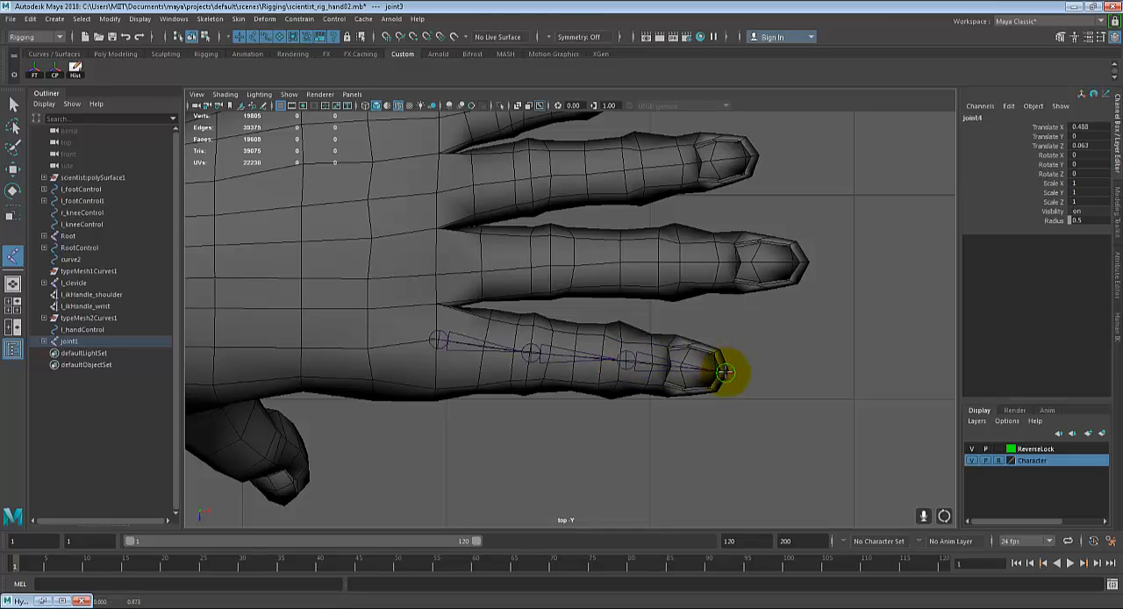
key("Return")
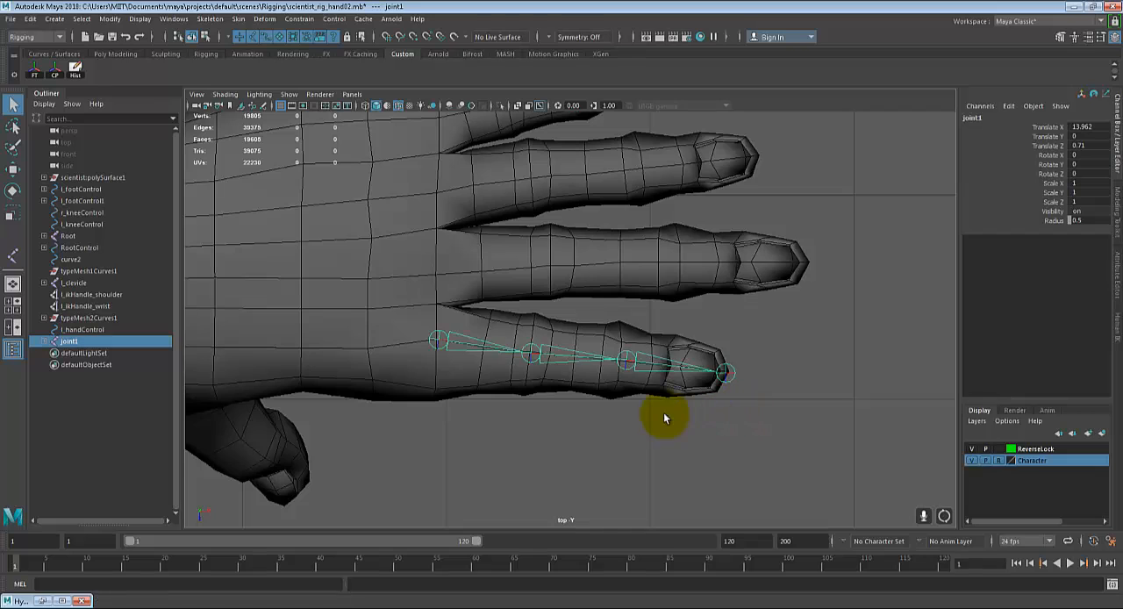
Step: Create a four-joint chain along the left middle finger, from its base knuckle to the fingertip
middle_click_drag(606, 395, 666, 467, "alt")
key("y")
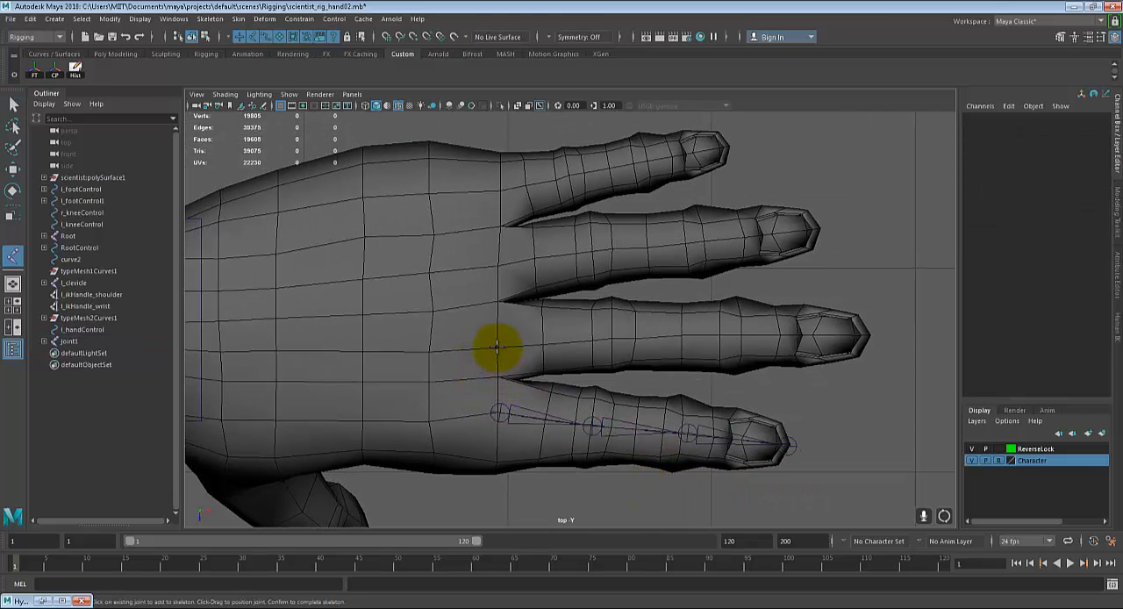
left_click(496, 347)
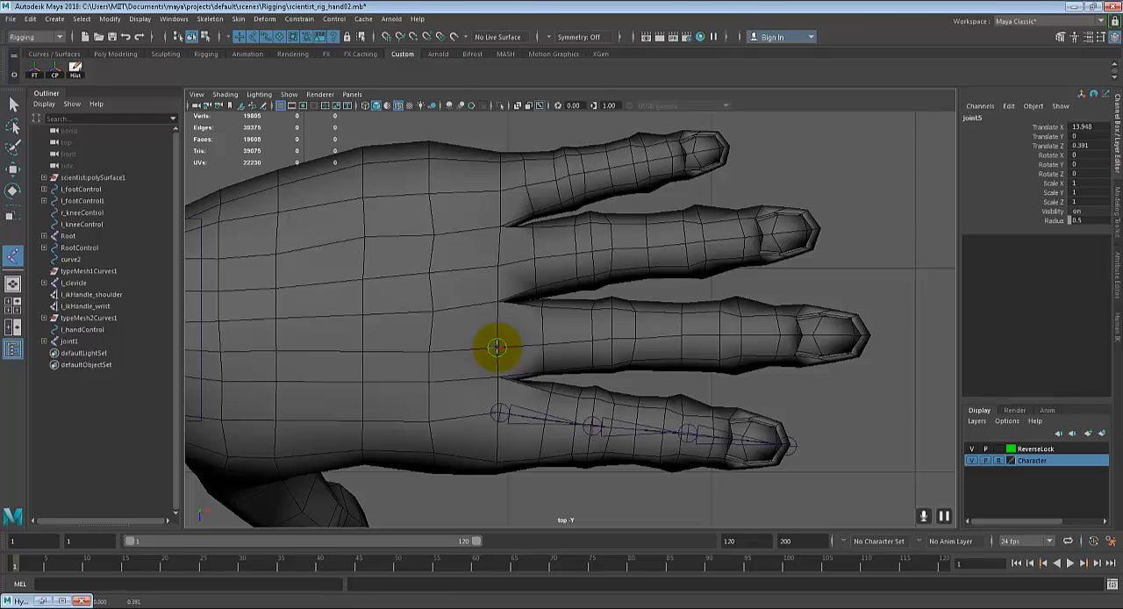
left_click(614, 340)
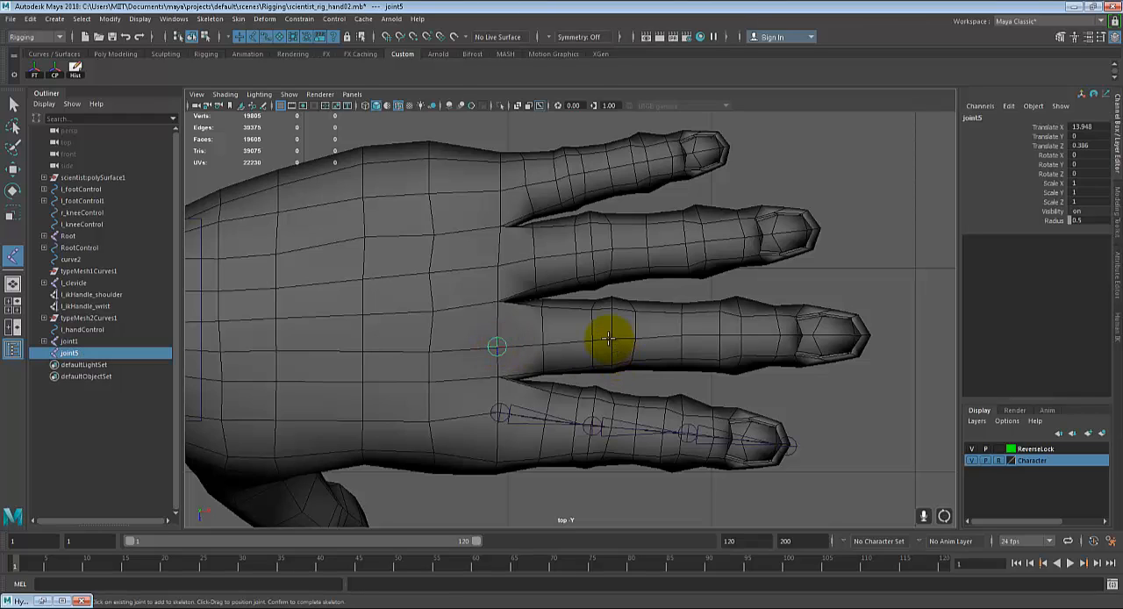
left_click(722, 336)
left_click_drag(721, 335, 744, 335)
left_click(868, 336)
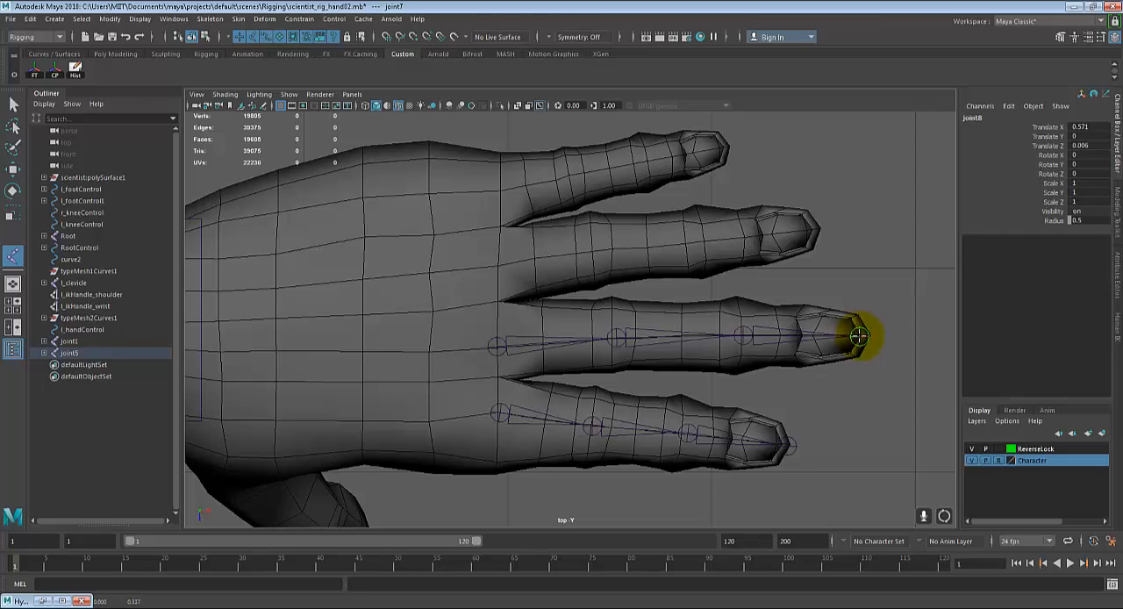
key("Return")
Step: Create a four-joint chain along the left ring finger, from its base knuckle to the fingertip
middle_click_drag(594, 330, 624, 369, "alt")
key("g")
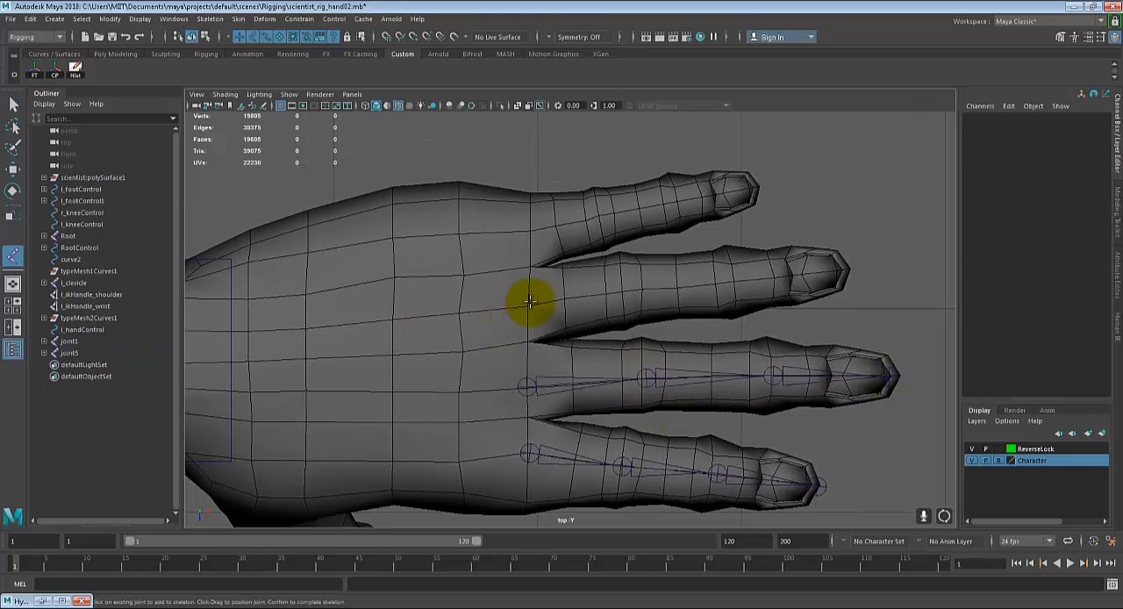
left_click(528, 305)
left_click_drag(622, 300, 622, 291)
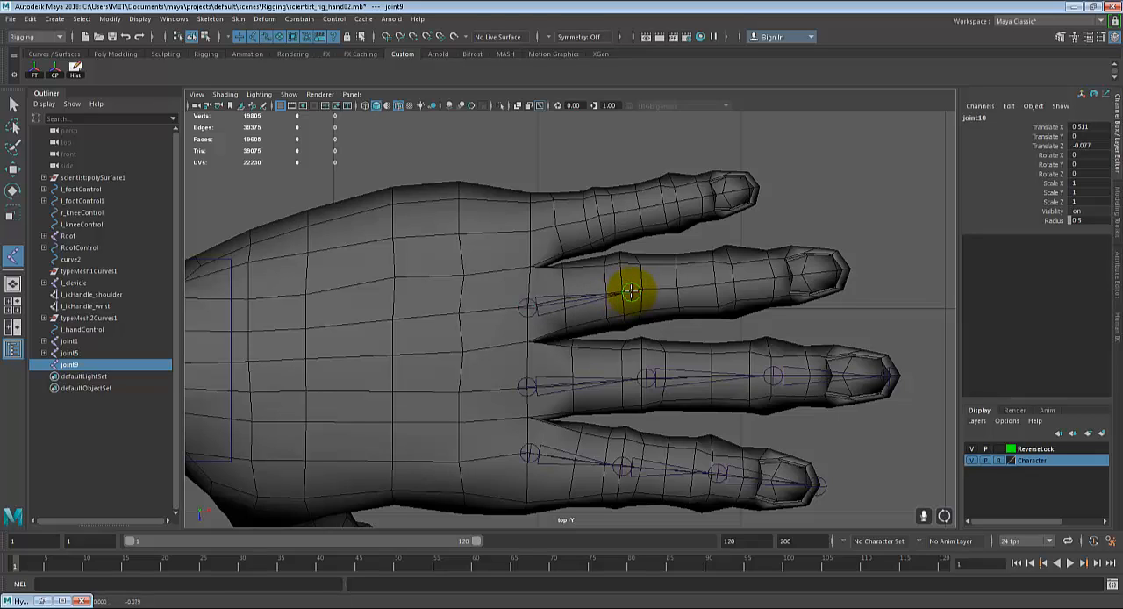
left_click_drag(710, 284, 730, 283)
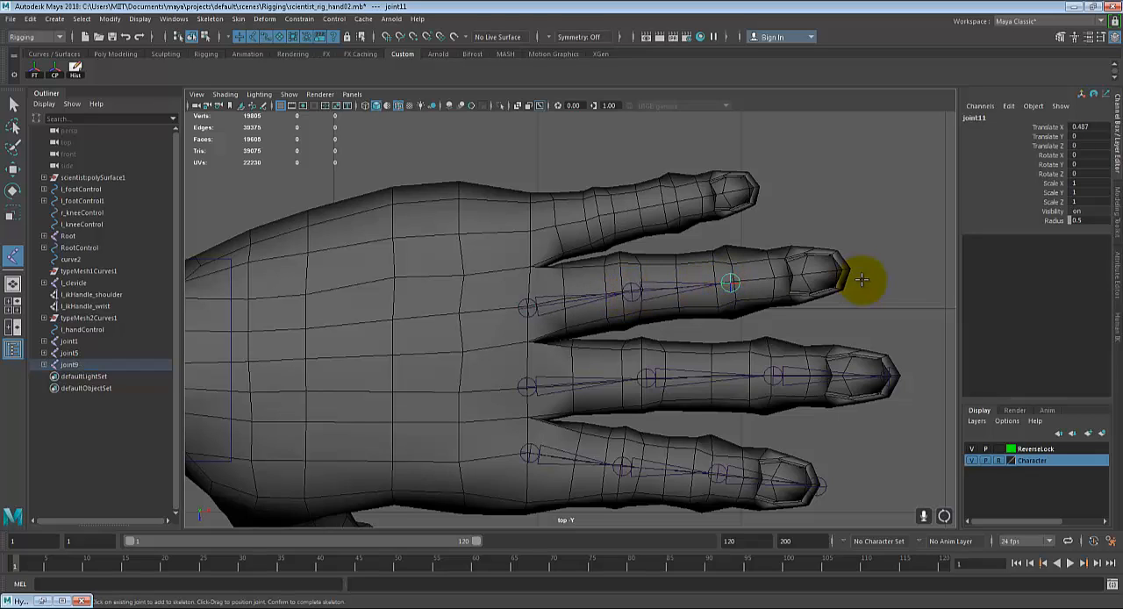
left_click(848, 271)
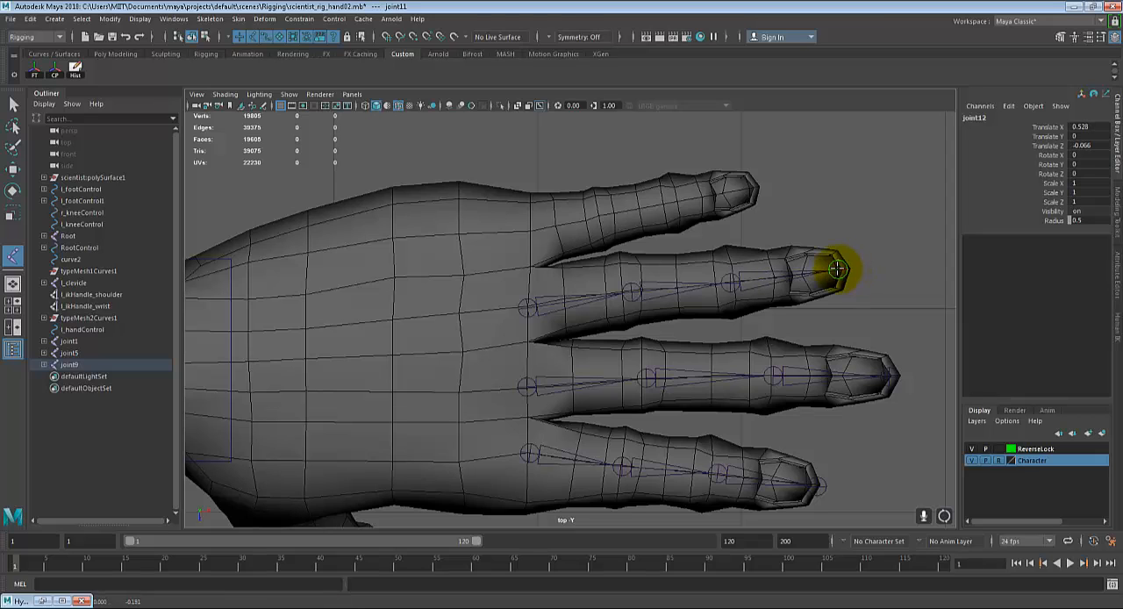
key("Return")
Step: Create a four-joint chain along the left little finger, from its base knuckle to the fingertip
middle_click_drag(454, 297, 521, 368, "alt")
key("g")
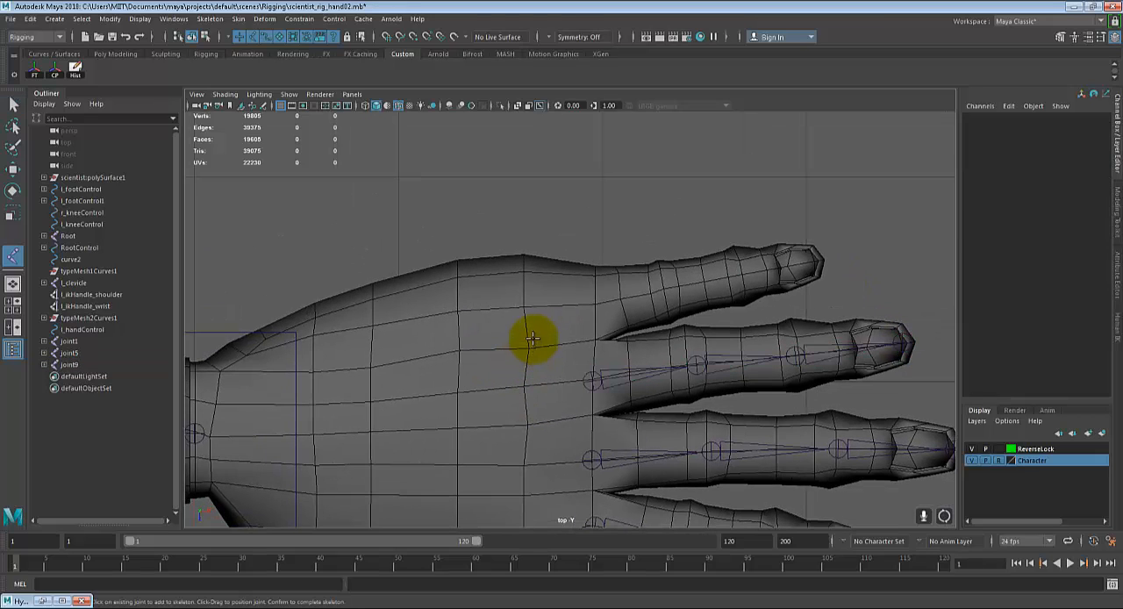
left_click(596, 301)
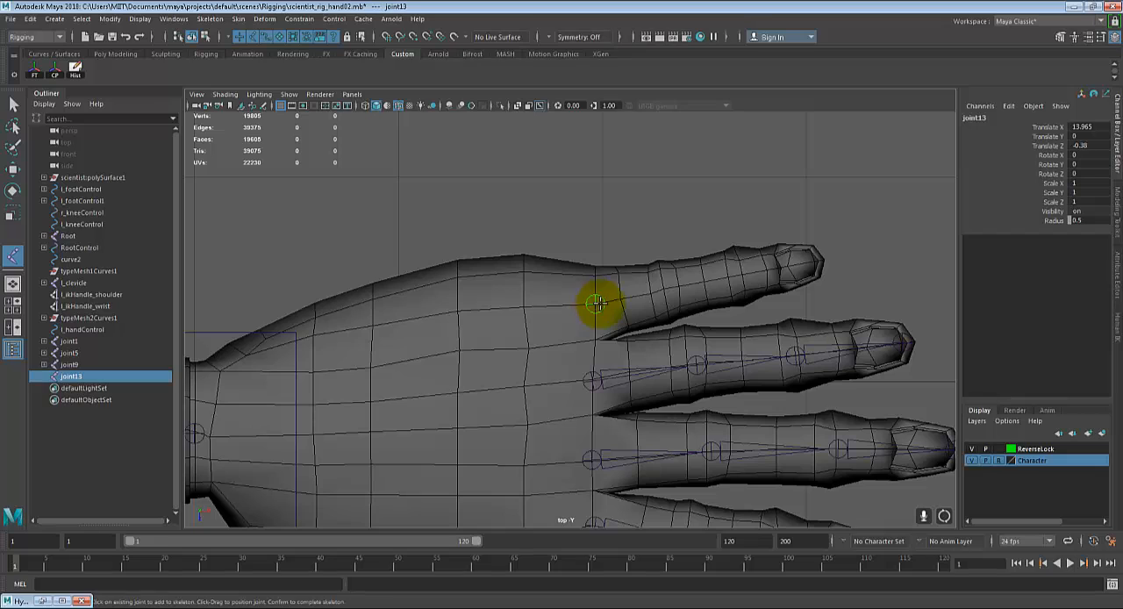
left_click(651, 296)
left_click(716, 280)
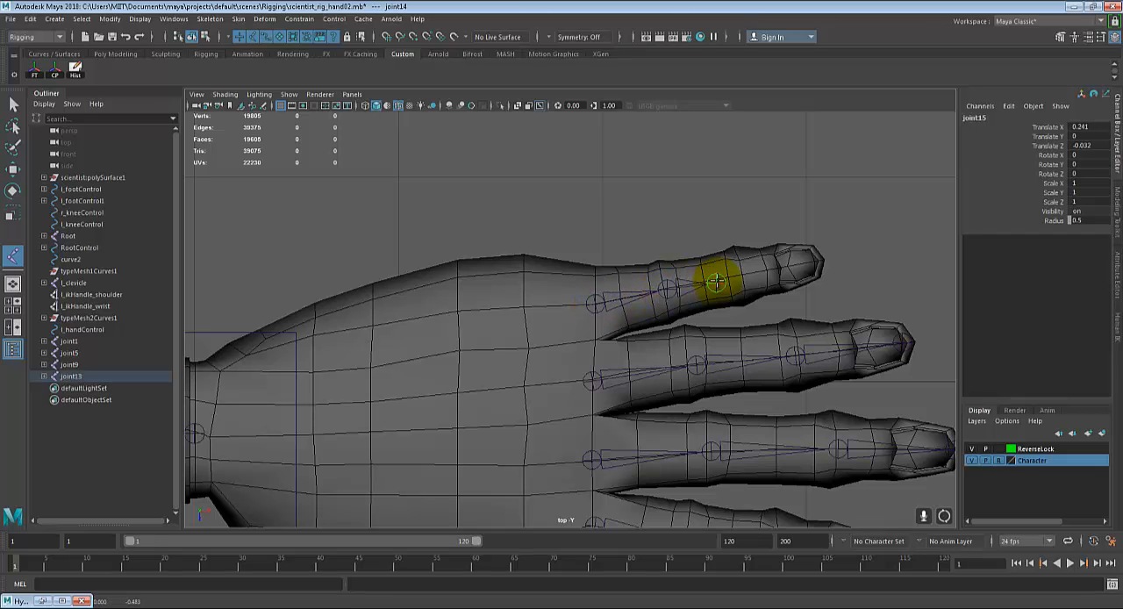
left_click(815, 260)
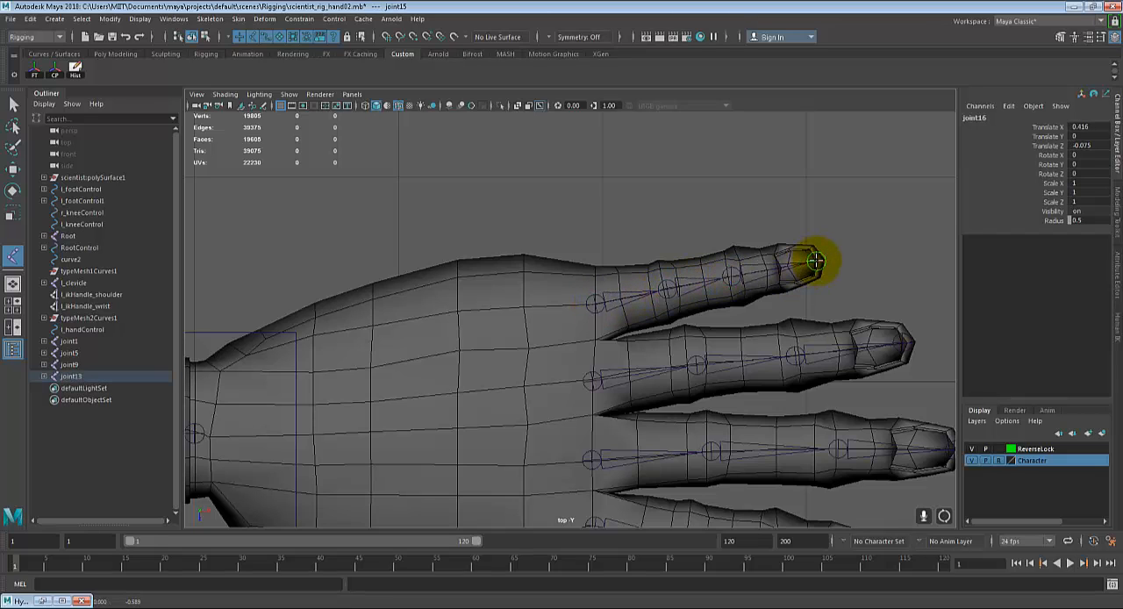
key("Return")
Step: Check the position of the finger joint chains relative to the left hand in the top, front and perspective views
scroll(784, 328, "down", 8)
scroll(742, 369, "up", 4)
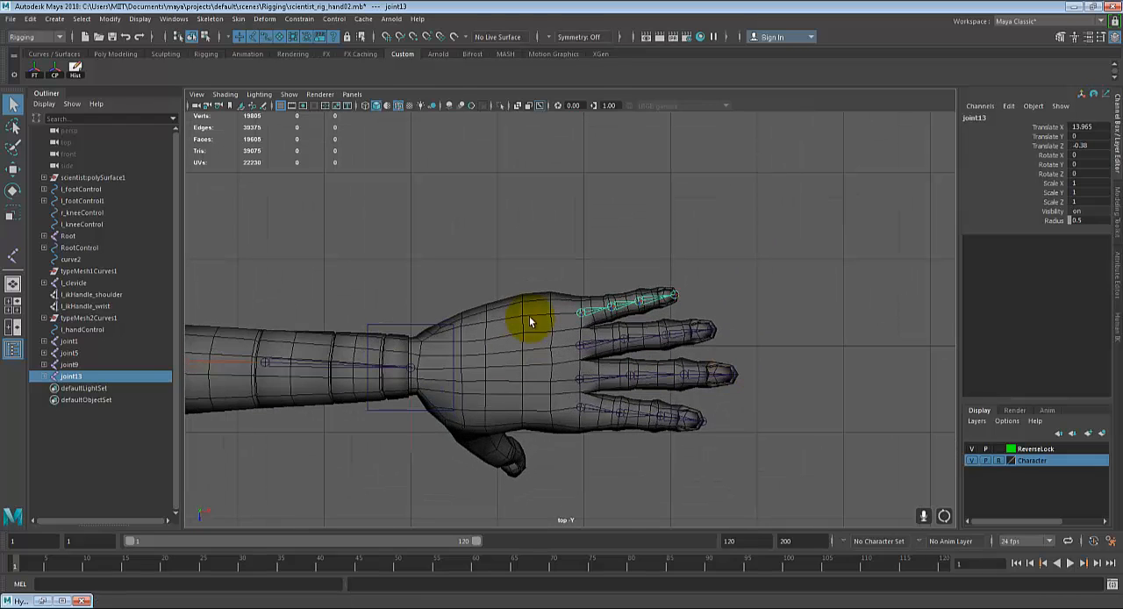
scroll(552, 423, "up", 1)
middle_click_drag(530, 391, 538, 356, "alt")
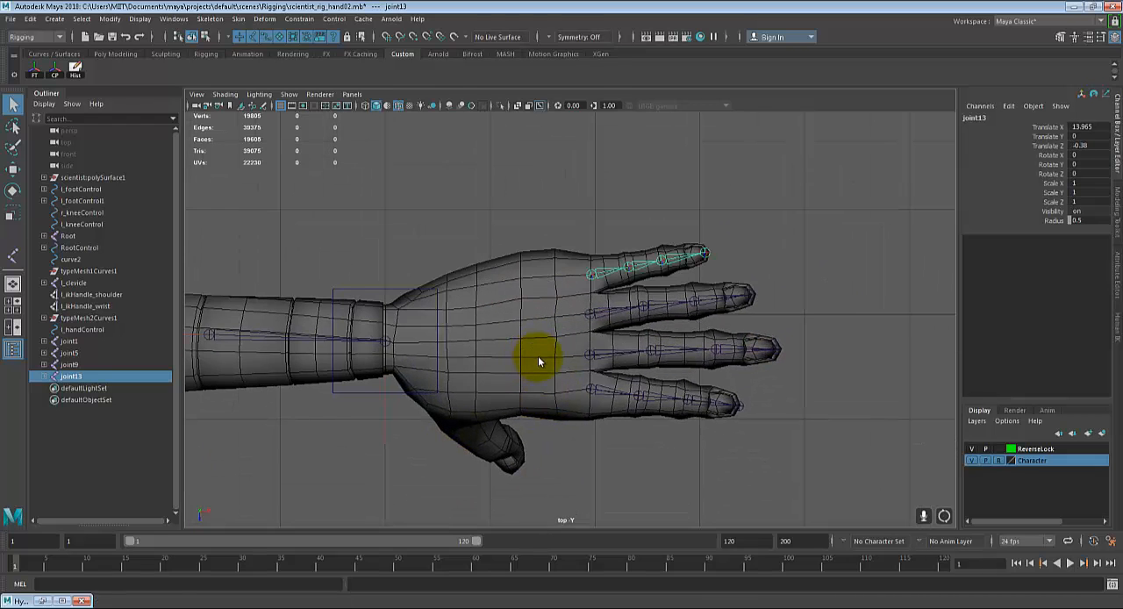
key("space")
key("space")
scroll(660, 439, "down", 4)
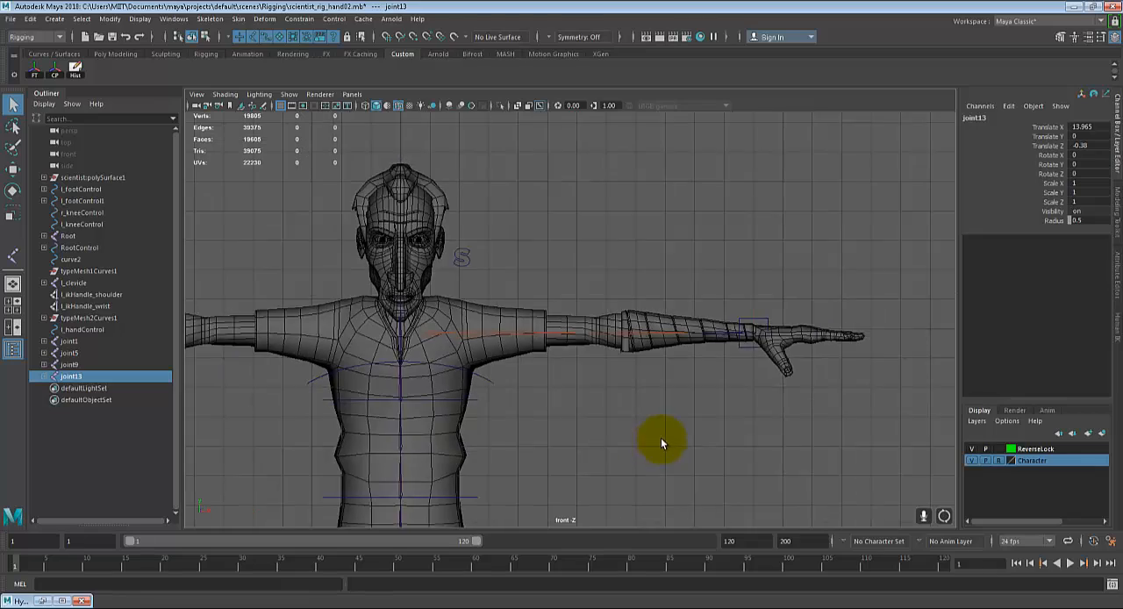
middle_click_drag(659, 438, 624, 245, "alt")
middle_click_drag(594, 424, 581, 351, "alt")
scroll(581, 437, "up", 2)
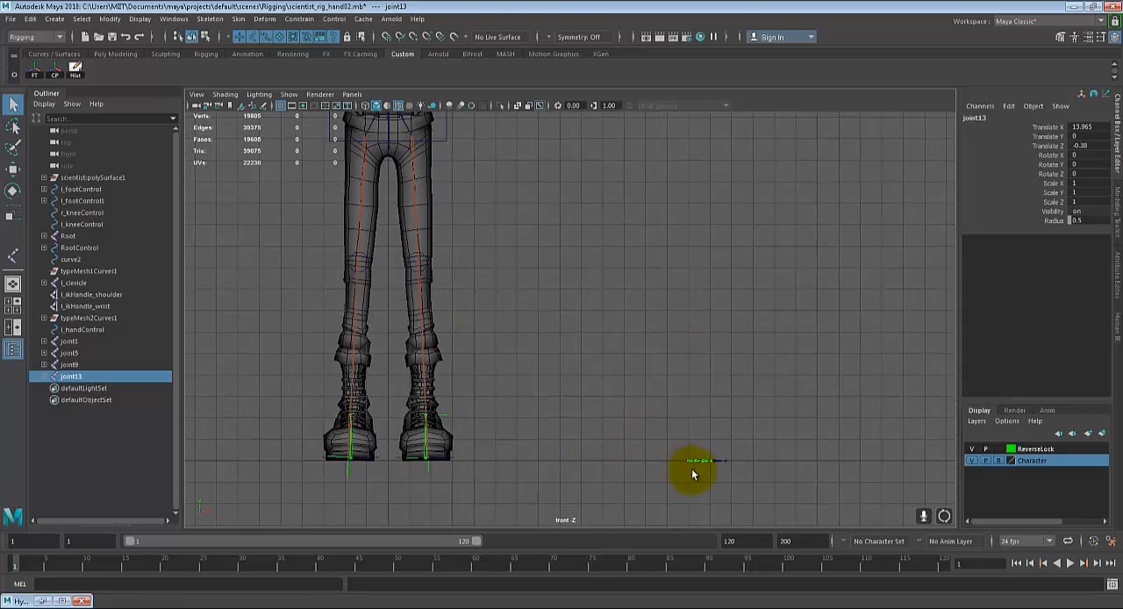
key("space")
scroll(690, 421, "down", 3)
key("space")
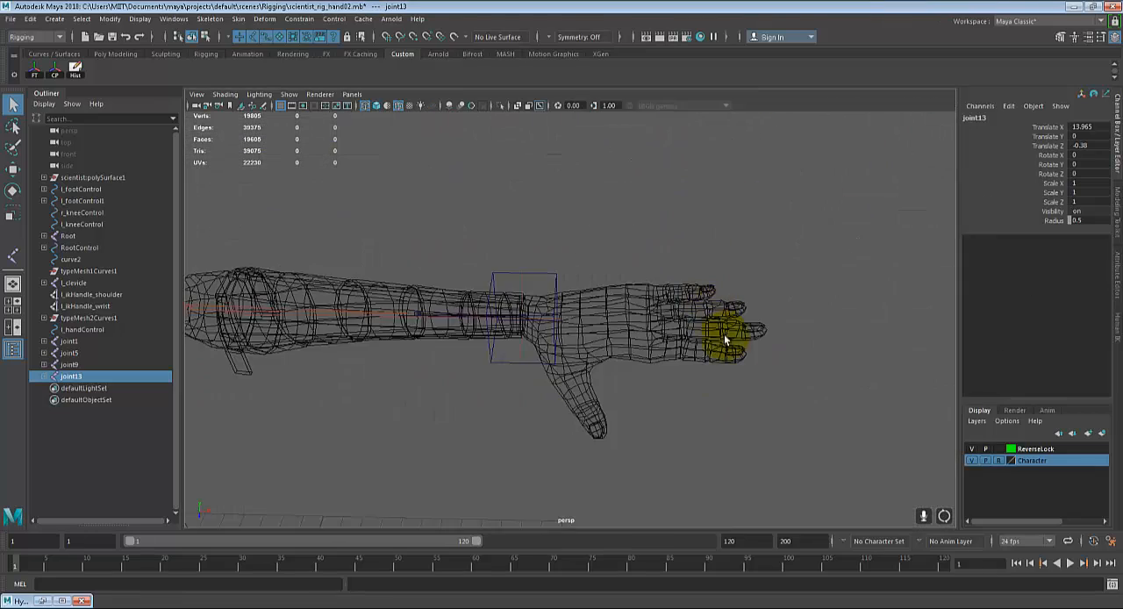
left_click_drag(727, 338, 808, 326, "alt")
middle_click_drag(807, 325, 498, 351, "alt")
scroll(498, 353, "up", 2)
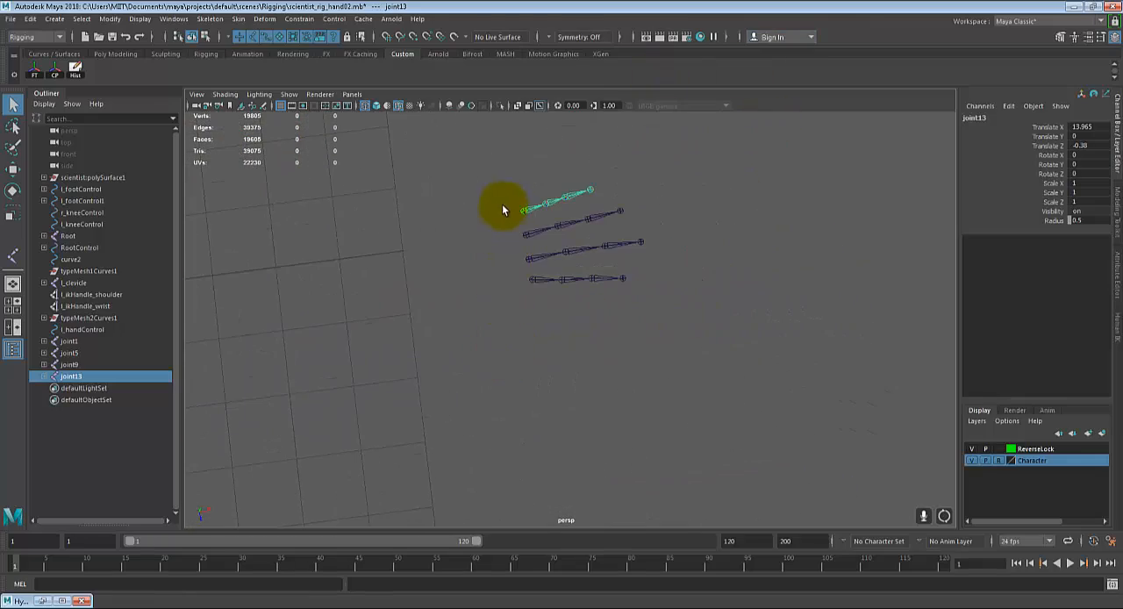
left_click_drag(514, 201, 533, 302)
scroll(562, 334, "down", 2)
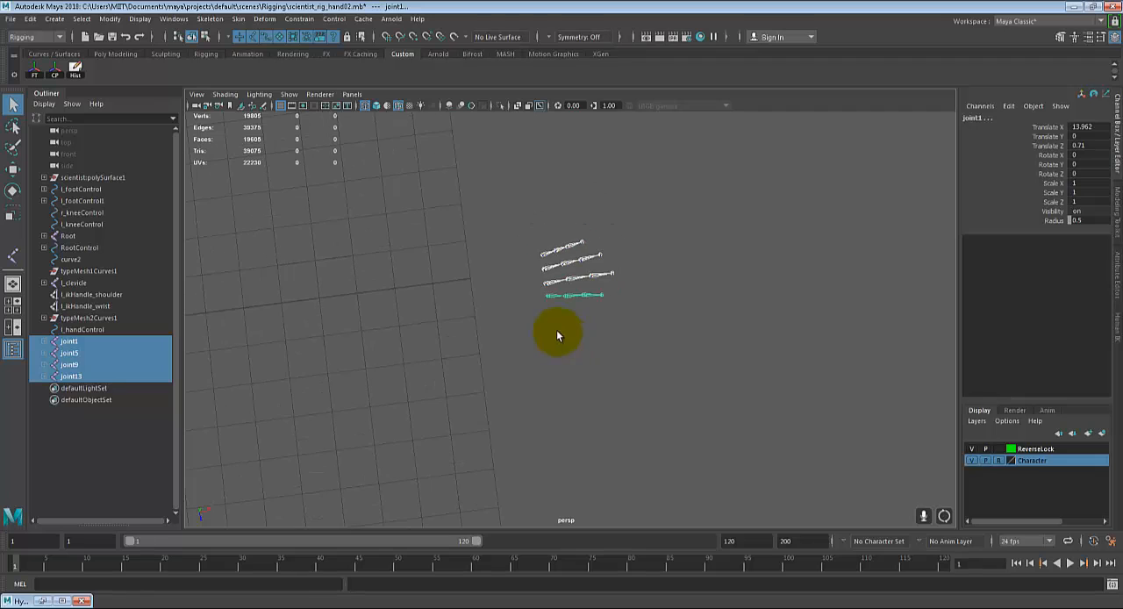
scroll(551, 325, "up", 2)
left_click(541, 309)
Step: Select the root joints of all four finger chains together and show them in the front view
left_click(509, 196)
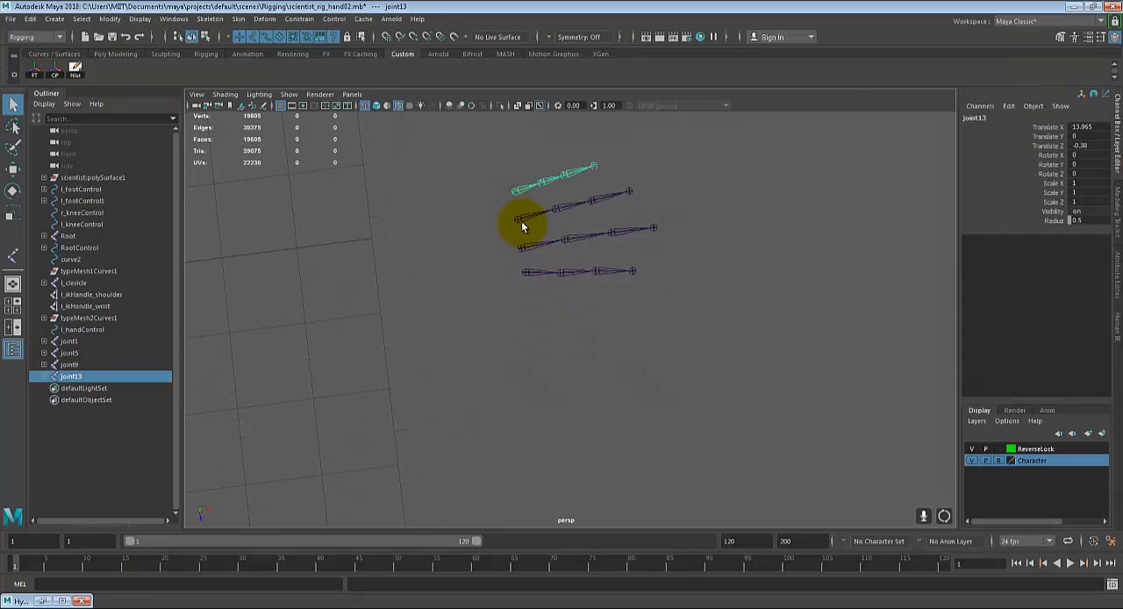
left_click(521, 220, "shift")
left_click(523, 247, "shift")
left_click(526, 272, "shift")
scroll(519, 290, "down", 2)
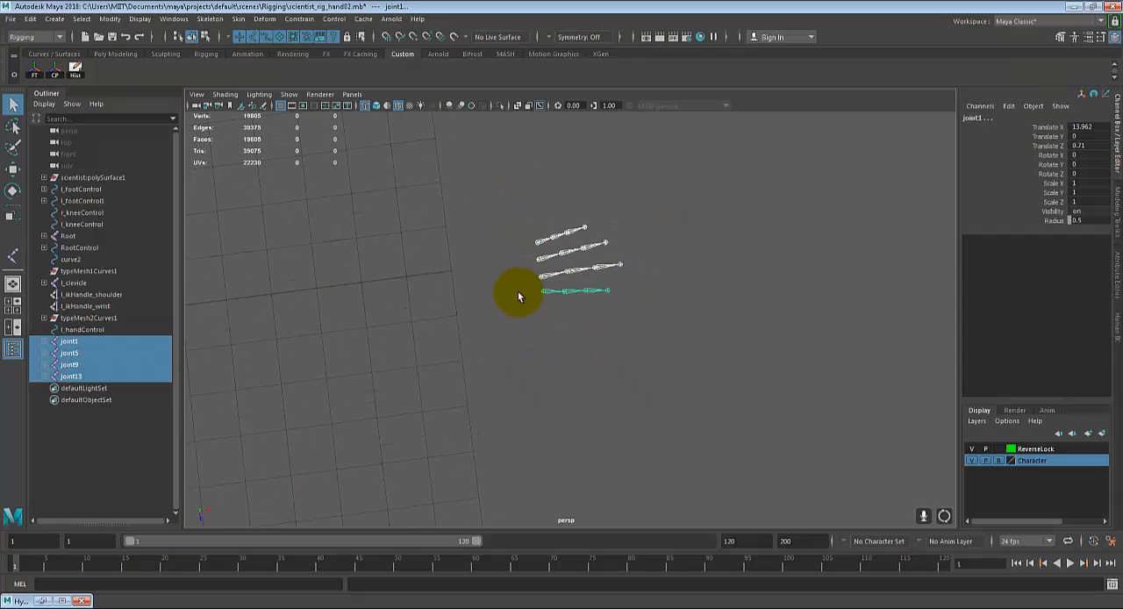
scroll(492, 272, "down", 1)
key("space")
key("space")
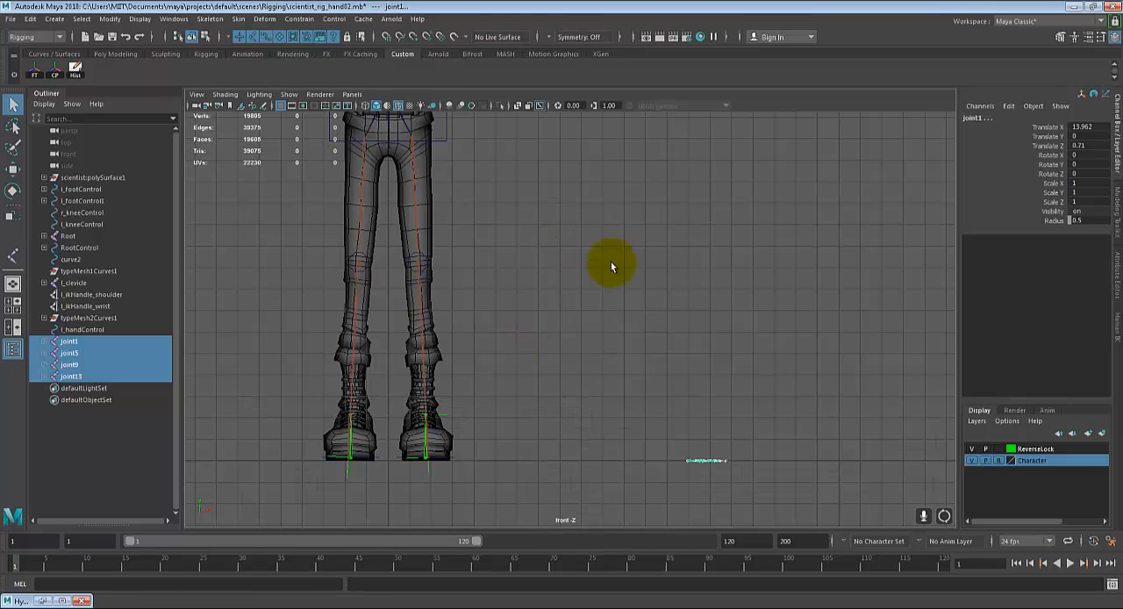
Step: Raise the four selected finger joint chains together to the left hand's height, at Translate Y 24.762, so they run through the fingers
middle_click_drag(610, 261, 520, 382, "alt")
key("w")
scroll(583, 431, "down", 1)
left_click_drag(591, 476, 556, 114)
middle_click_drag(575, 119, 604, 337, "alt")
left_click_drag(620, 329, 622, 295)
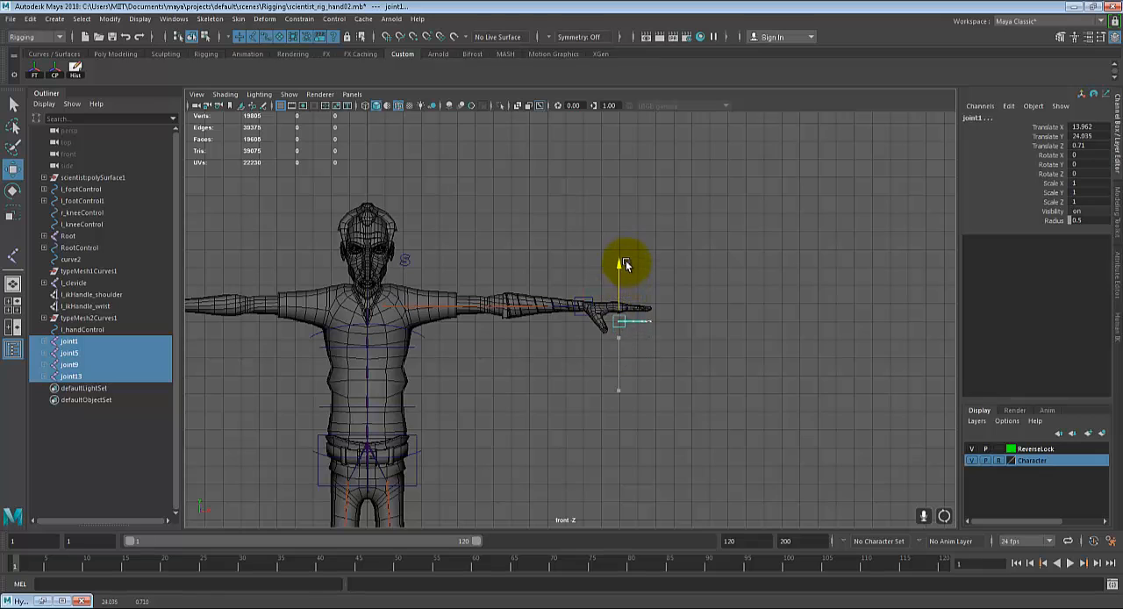
key("f")
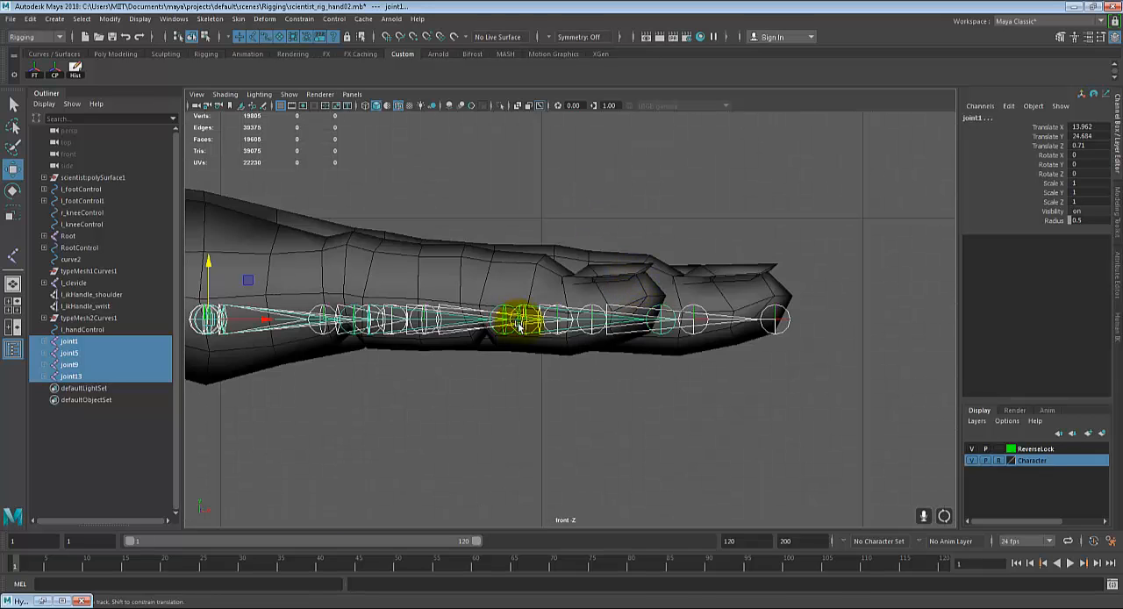
middle_click_drag(527, 314, 650, 350, "alt")
left_click_drag(343, 298, 360, 271)
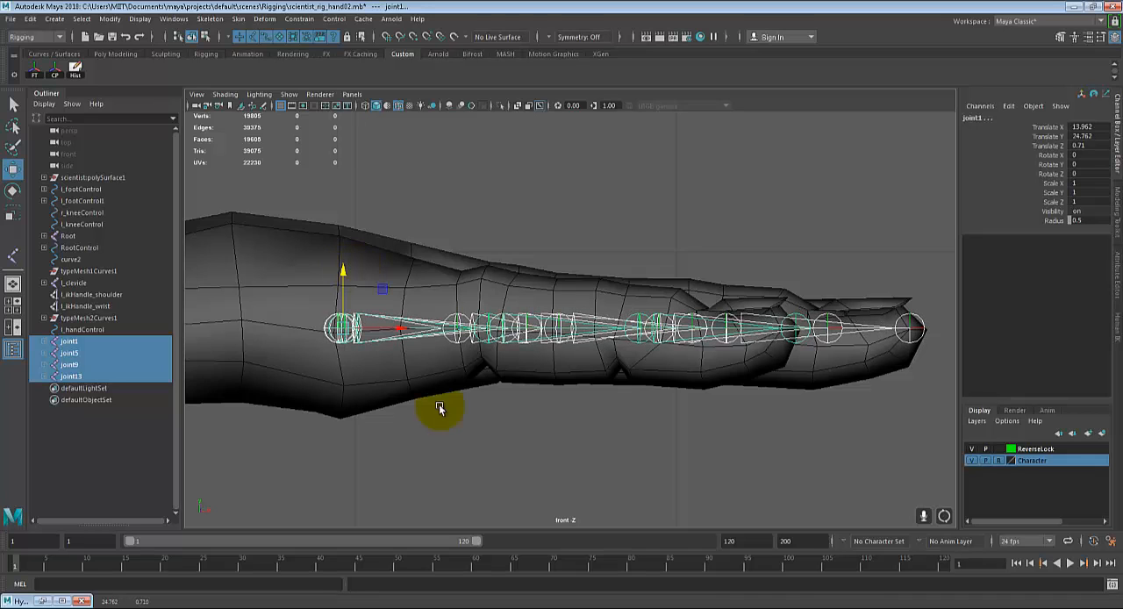
left_click(529, 436)
Step: Examine in the shaded perspective view how the raised finger joint chains sit inside the left hand
key("space")
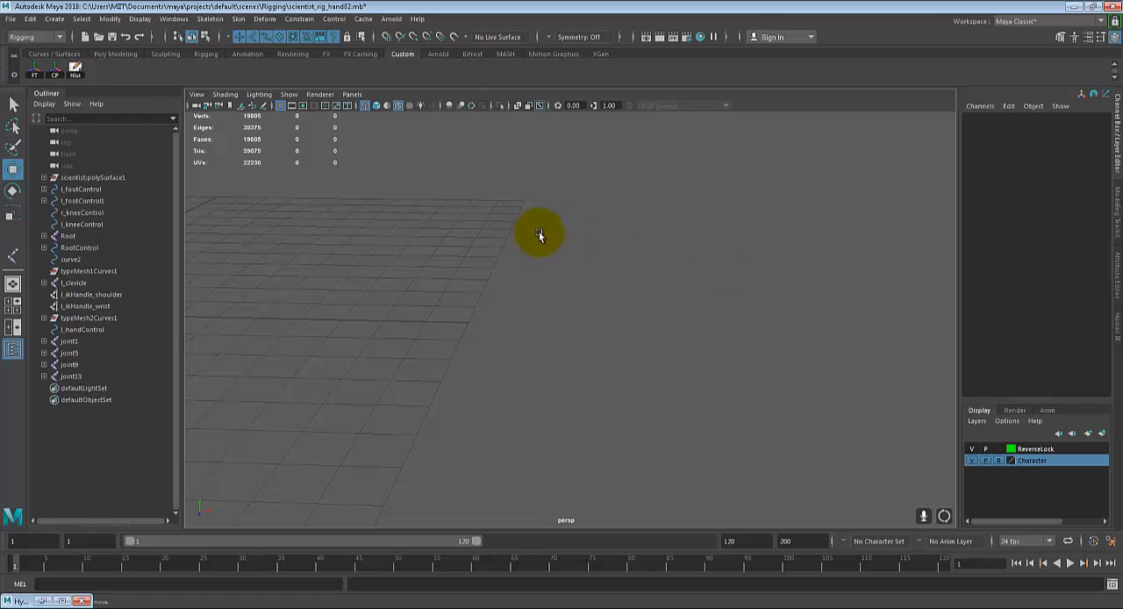
key("a")
middle_click_drag(645, 277, 559, 355, "alt")
right_click_drag(559, 354, 594, 357, "alt")
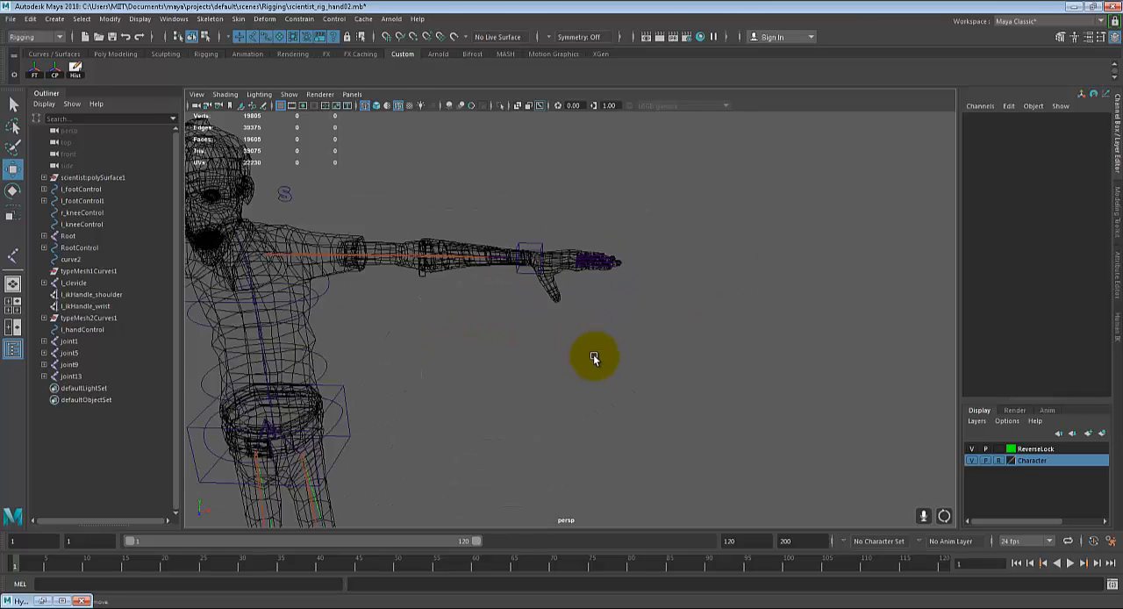
scroll(595, 355, "up", 5)
middle_click_drag(632, 308, 598, 400, "alt")
key("5")
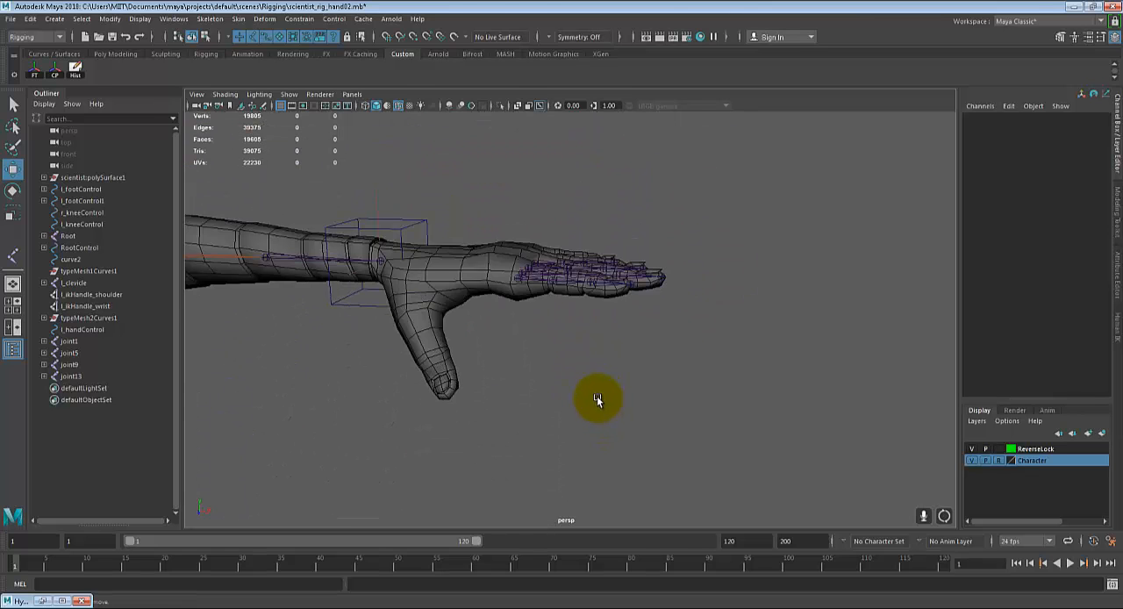
scroll(606, 355, "up", 5)
left_click_drag(606, 354, 648, 404, "alt")
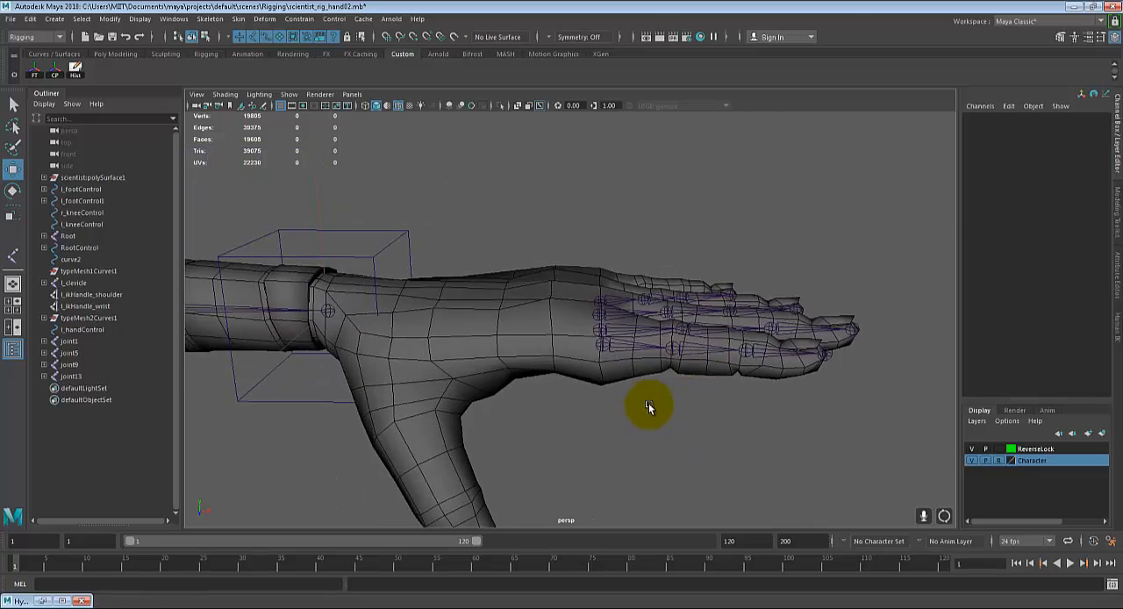
Step: Move the left index fingertip joint slightly back inside the mesh in the top view, to a Translate X of about 0.436
left_click(605, 347)
left_click_drag(605, 347, 676, 368, "alt")
scroll(609, 380, "up", 5)
key("space")
key("space")
scroll(725, 368, "up", 2)
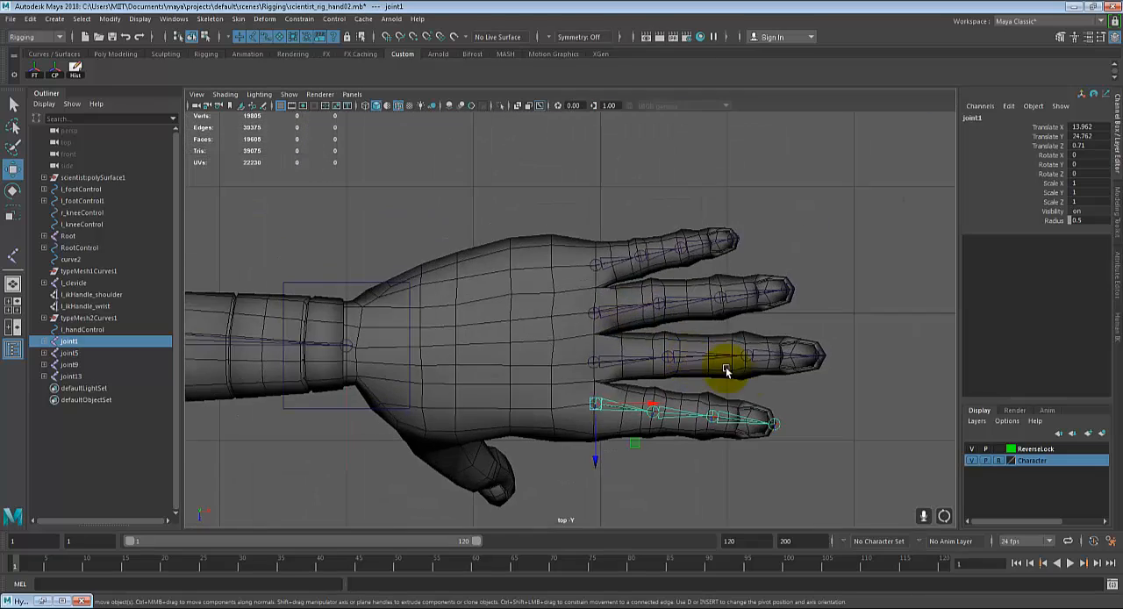
scroll(602, 375, "up", 6)
left_click(695, 330)
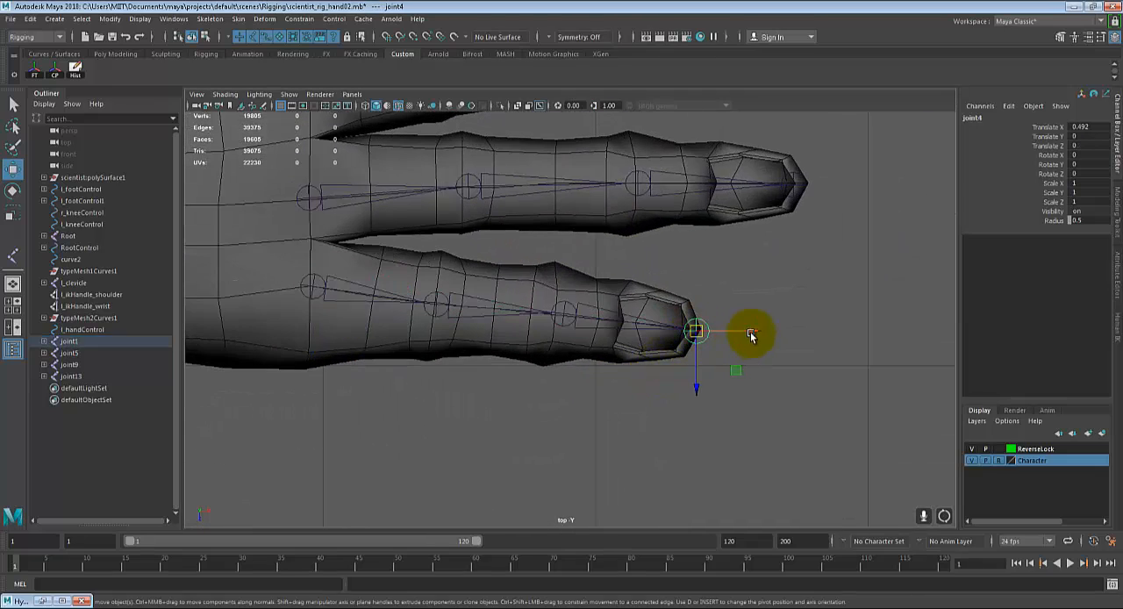
left_click_drag(751, 334, 736, 331)
middle_click_drag(772, 290, 697, 380, "alt")
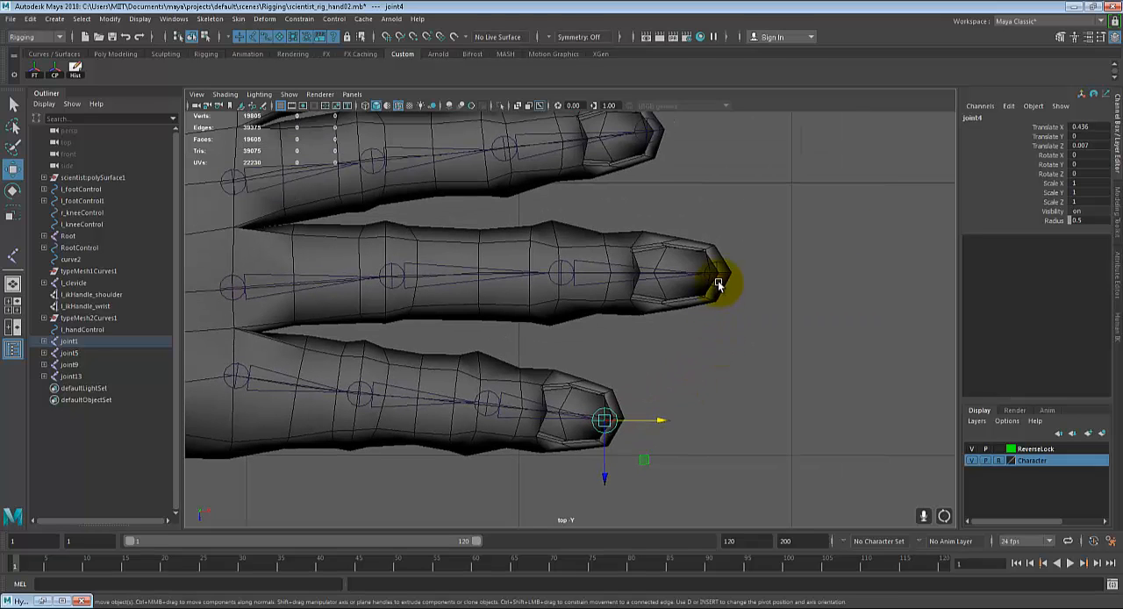
Step: Pull the middle, ring and little fingertip joints slightly back inside their fingertips, to Translate X of about 0.554, 0.518 and 0.399
left_click(718, 285)
middle_click_drag(654, 138, 642, 285, "alt")
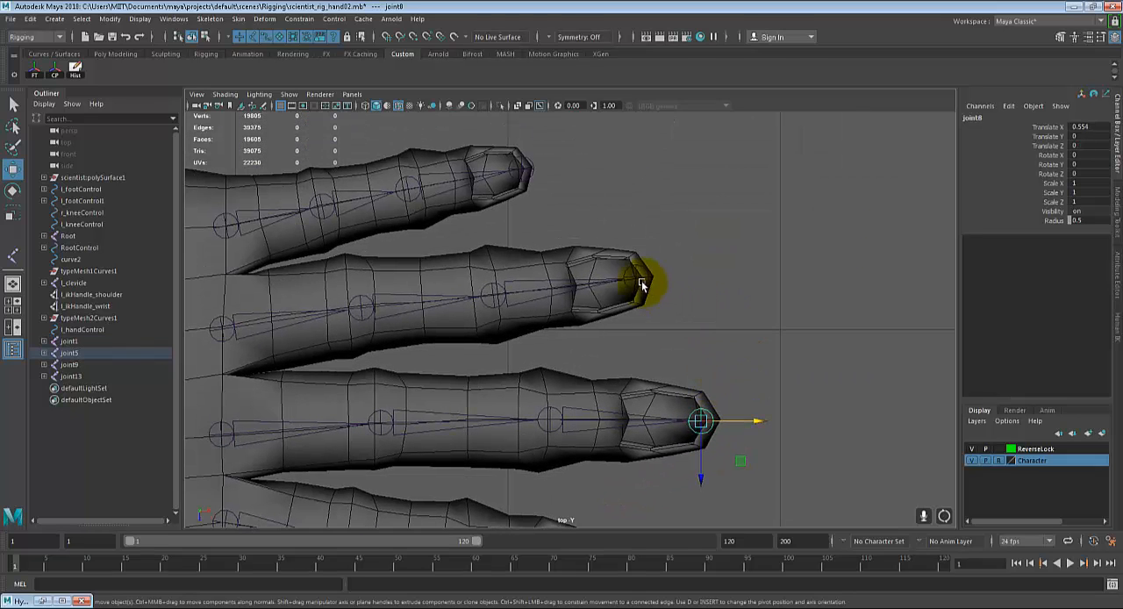
left_click(642, 283)
left_click_drag(673, 278, 668, 275)
middle_click_drag(635, 271, 701, 308, "alt")
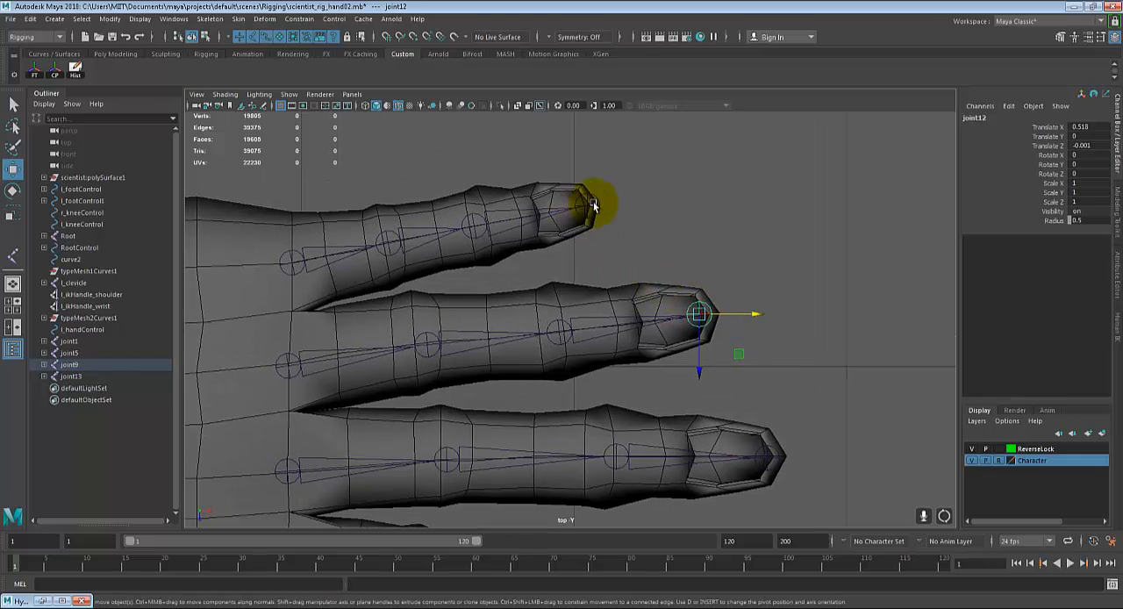
left_click(593, 204)
left_click(587, 208)
left_click_drag(606, 207, 599, 205)
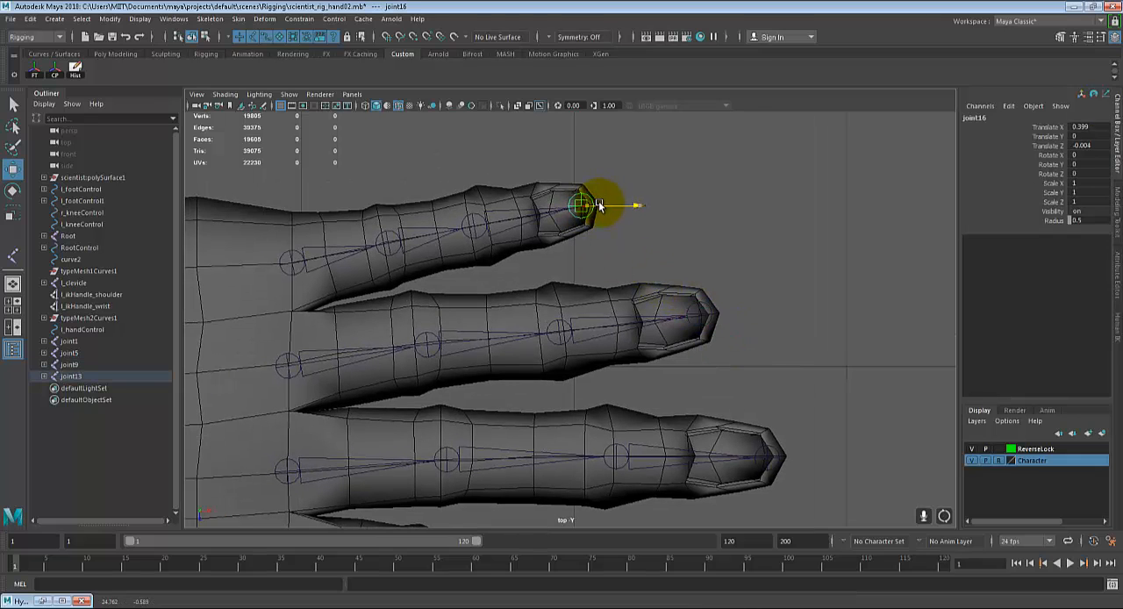
left_click(703, 268)
Step: Examine the placement of all four finger joint chains inside the hand in the top and perspective views
scroll(658, 374, "down", 7)
middle_click_drag(657, 376, 703, 294, "alt")
scroll(707, 332, "up", 4)
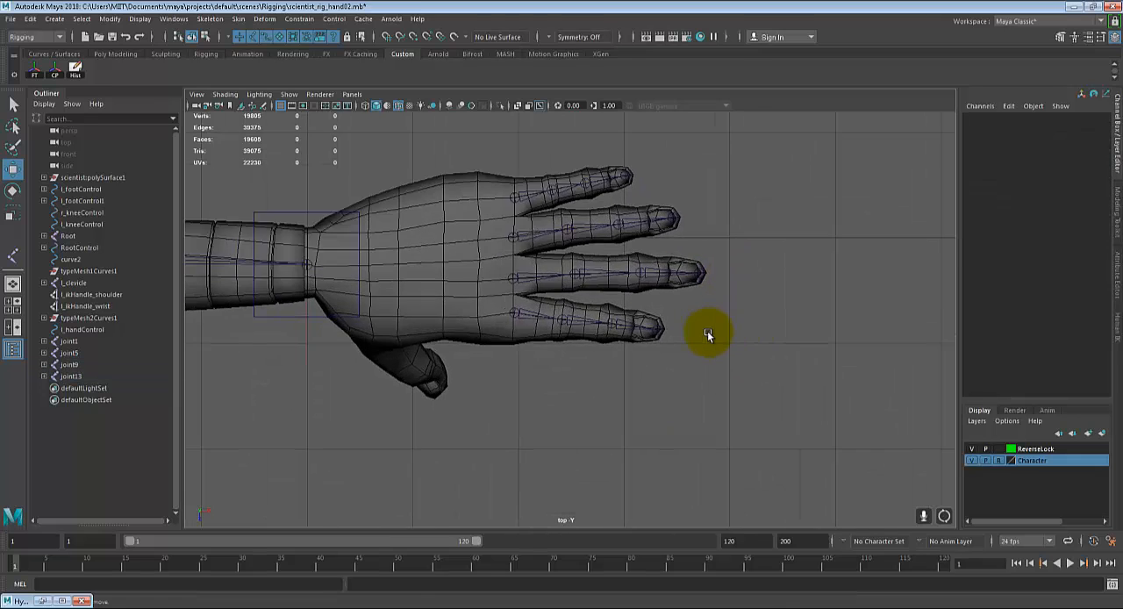
middle_click_drag(704, 349, 673, 409, "alt")
scroll(673, 410, "up", 3)
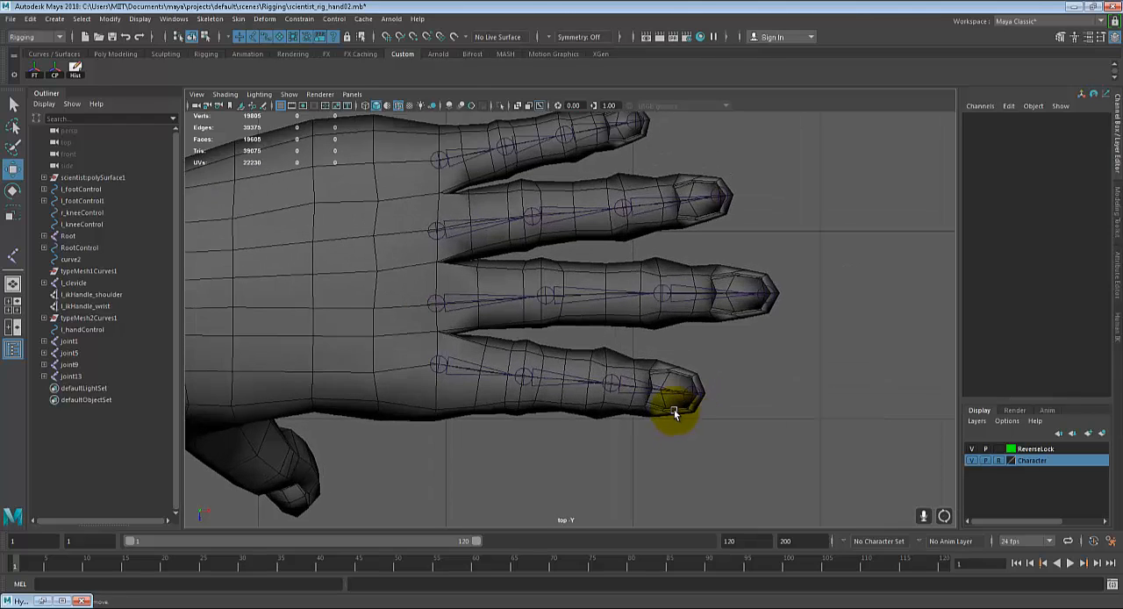
key("space")
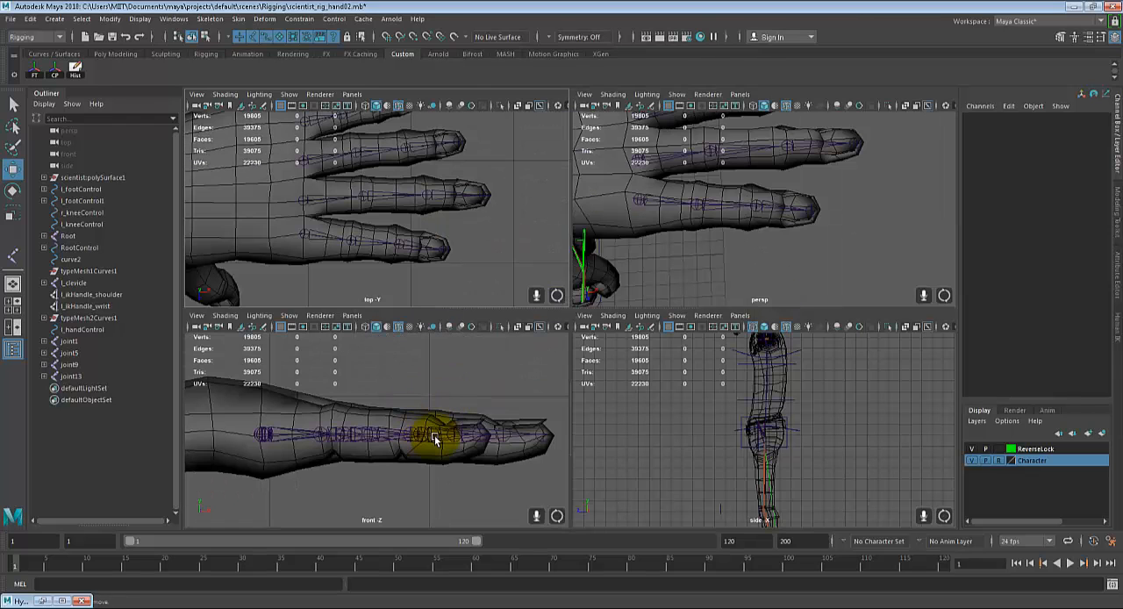
key("space")
left_click_drag(694, 306, 705, 368, "alt")
left_click_drag(633, 349, 362, 318, "alt")
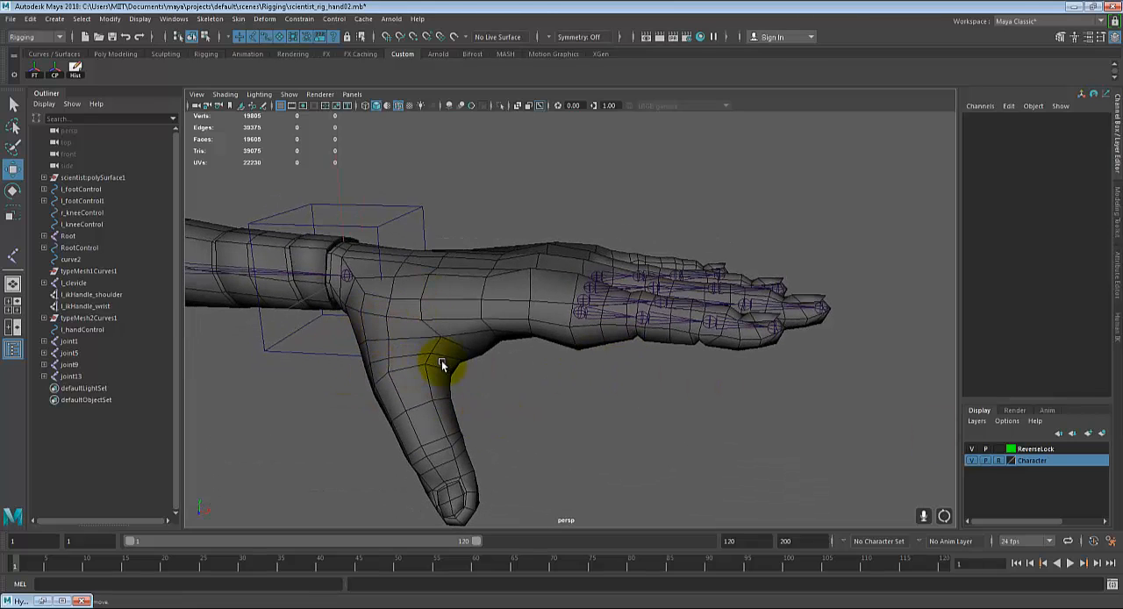
left_click_drag(446, 441, 488, 396, "alt")
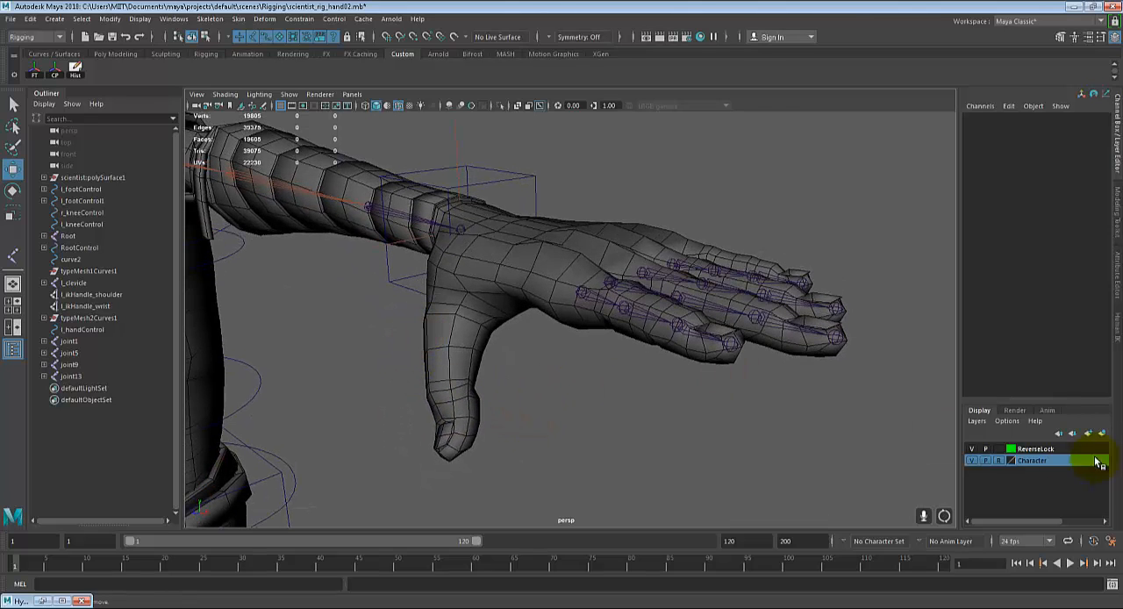
left_click_drag(539, 372, 866, 313, "alt")
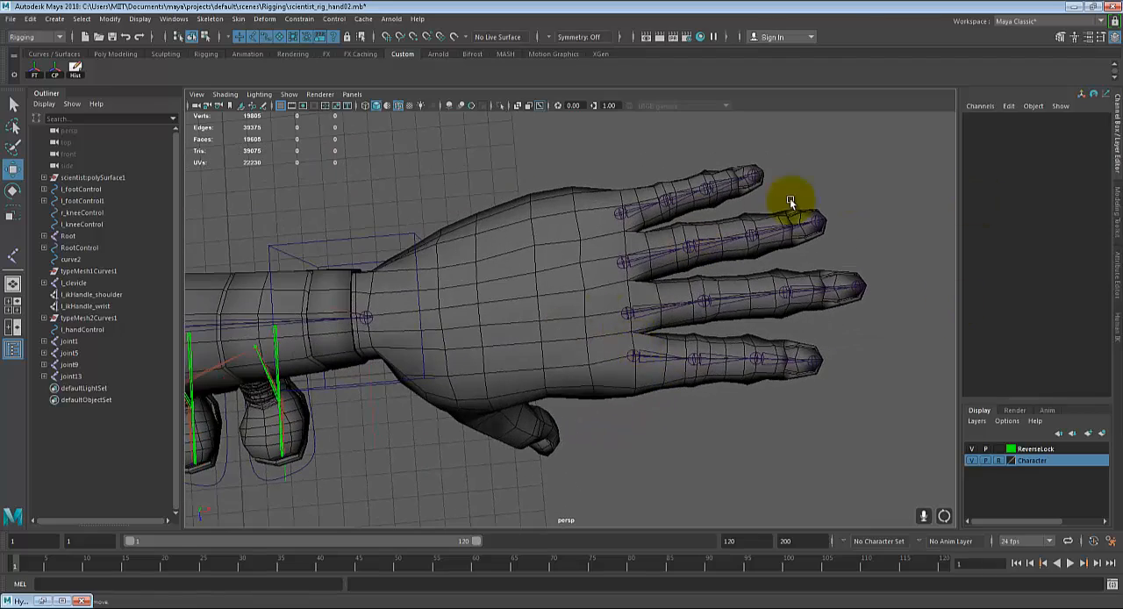
Step: Examine the left thumb's shape and angle in the top, front and perspective views
key("space")
key("space")
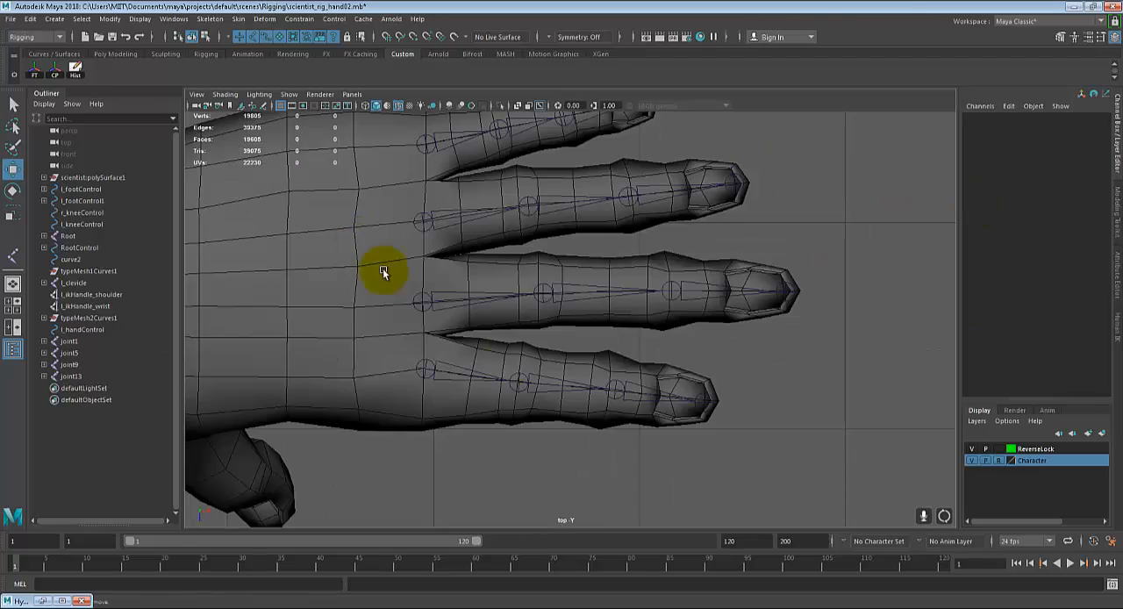
scroll(331, 427, "up", 3)
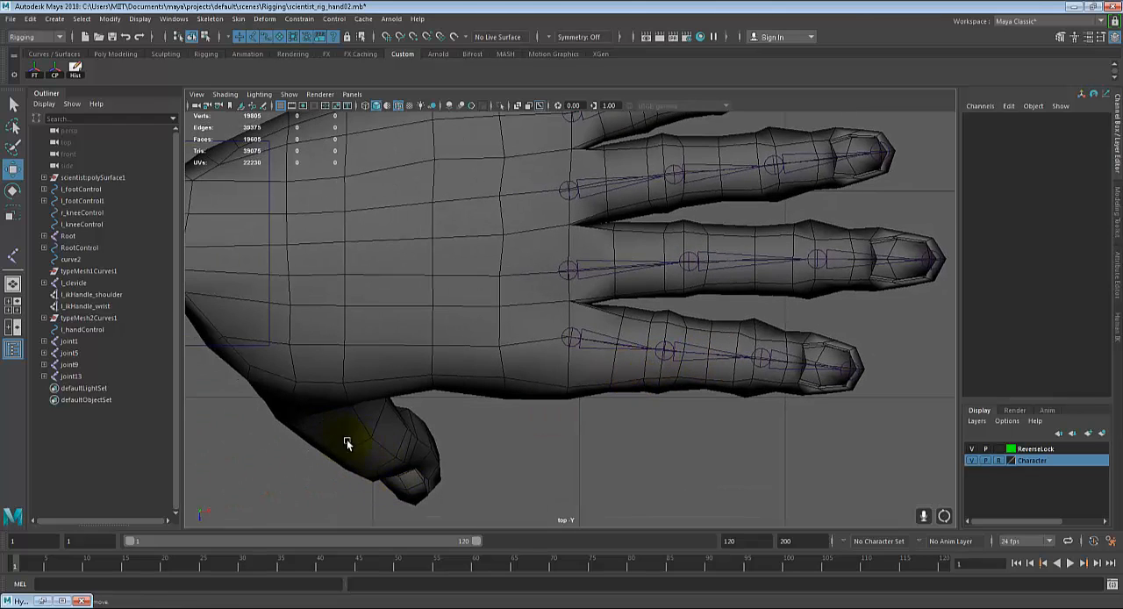
key("space")
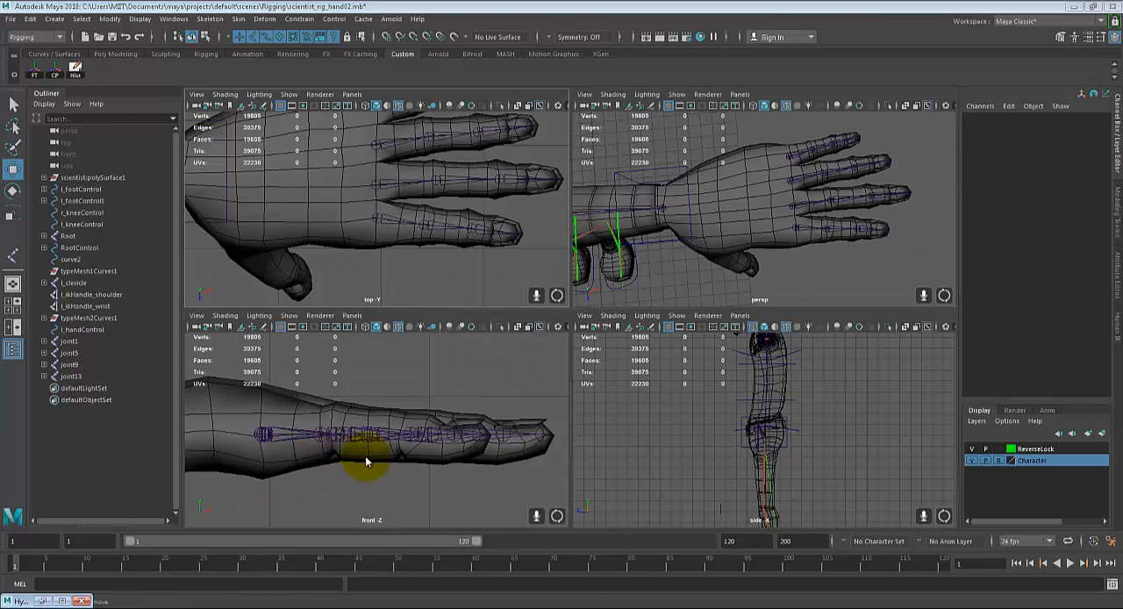
key("space")
middle_click_drag(330, 324, 586, 141, "alt")
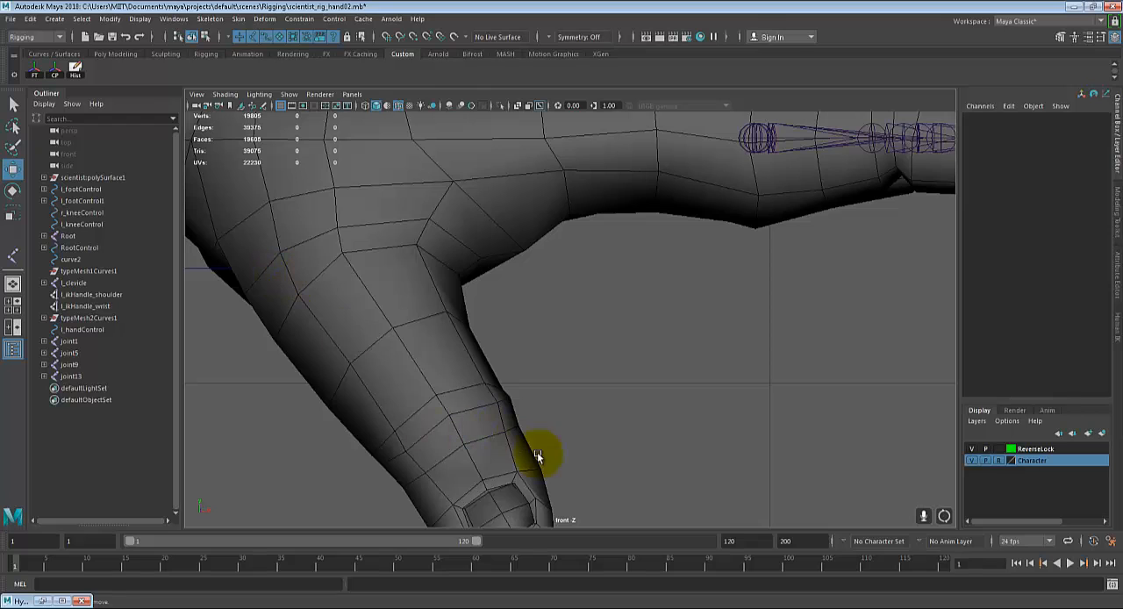
key("space")
key("space")
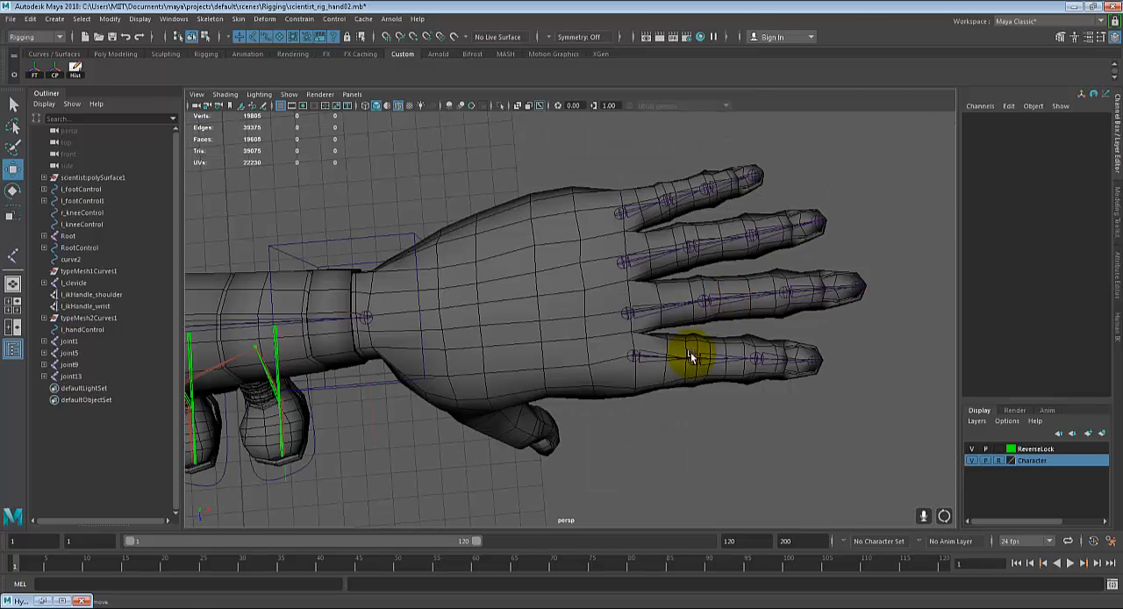
left_click_drag(628, 321, 588, 318, "alt")
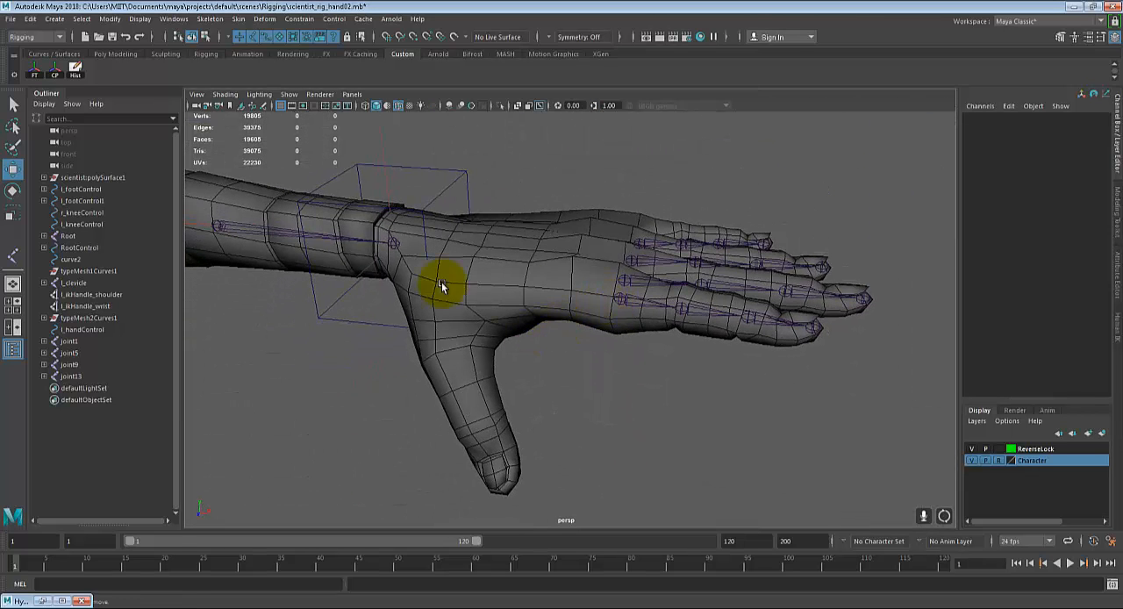
left_click_drag(408, 238, 527, 298, "alt")
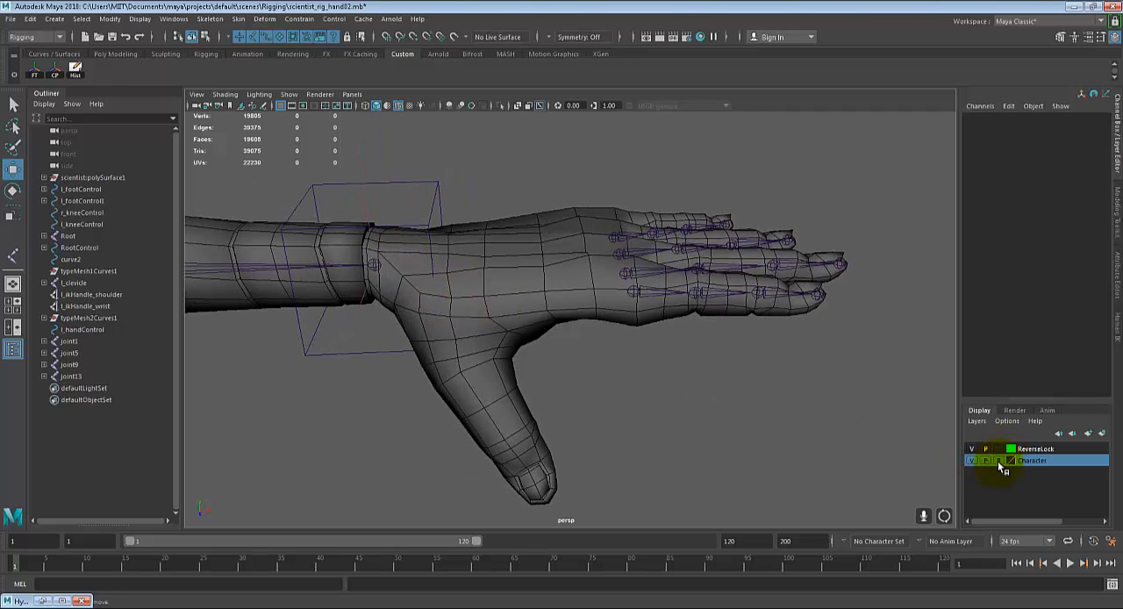
Step: Switch the Character layer to normal display so its geometry is selectable, and make the left hand mesh a live surface
left_click(999, 461)
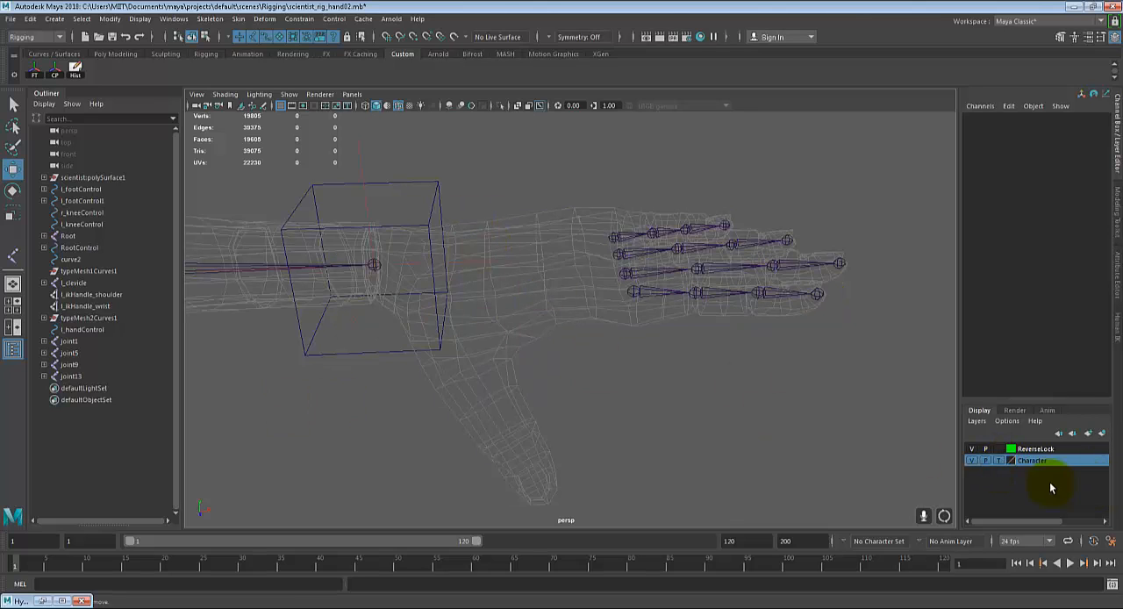
left_click(1000, 460)
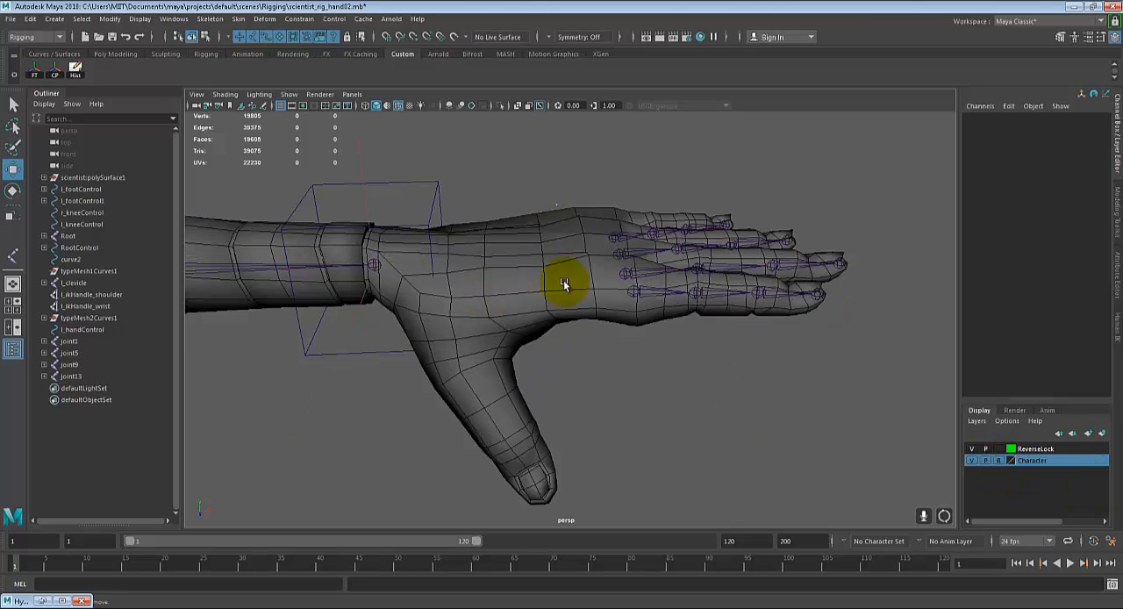
left_click(998, 461)
left_click(513, 304)
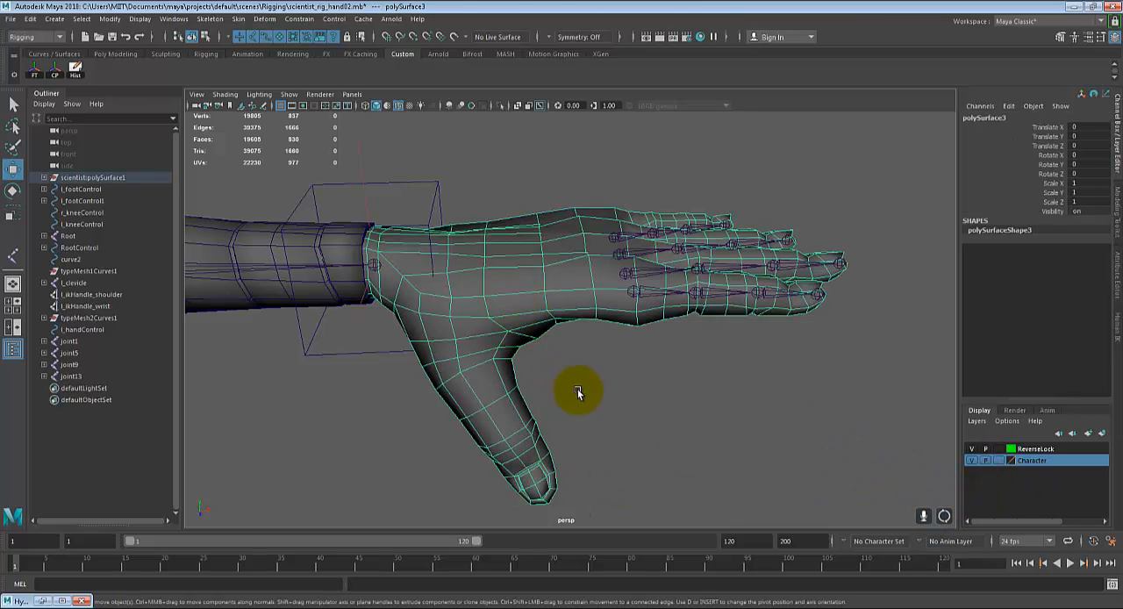
left_click_drag(578, 389, 547, 336, "alt")
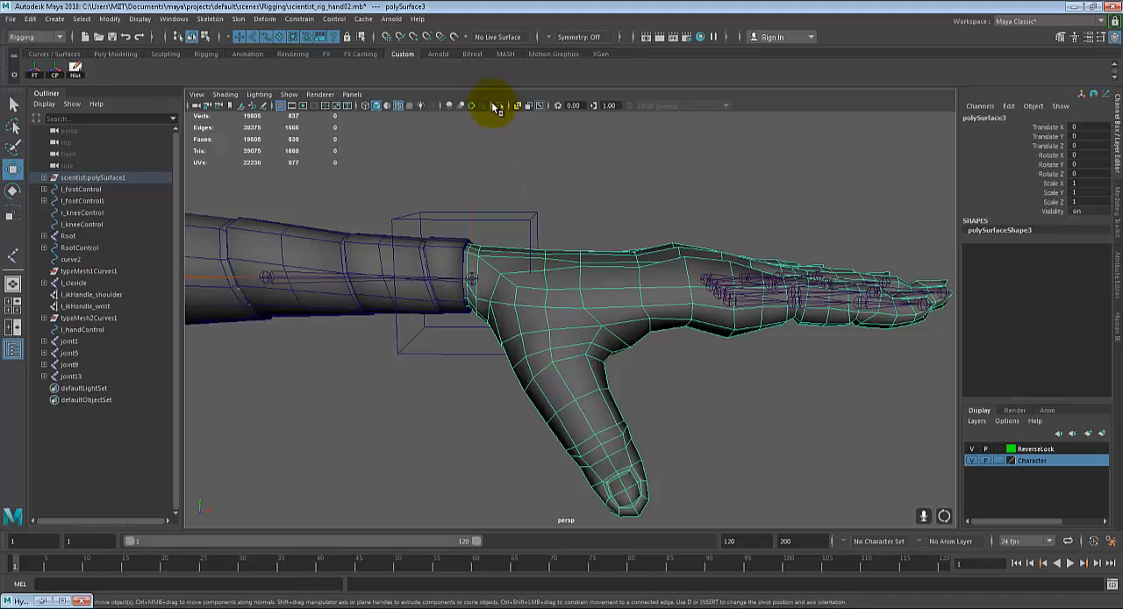
left_click(452, 37)
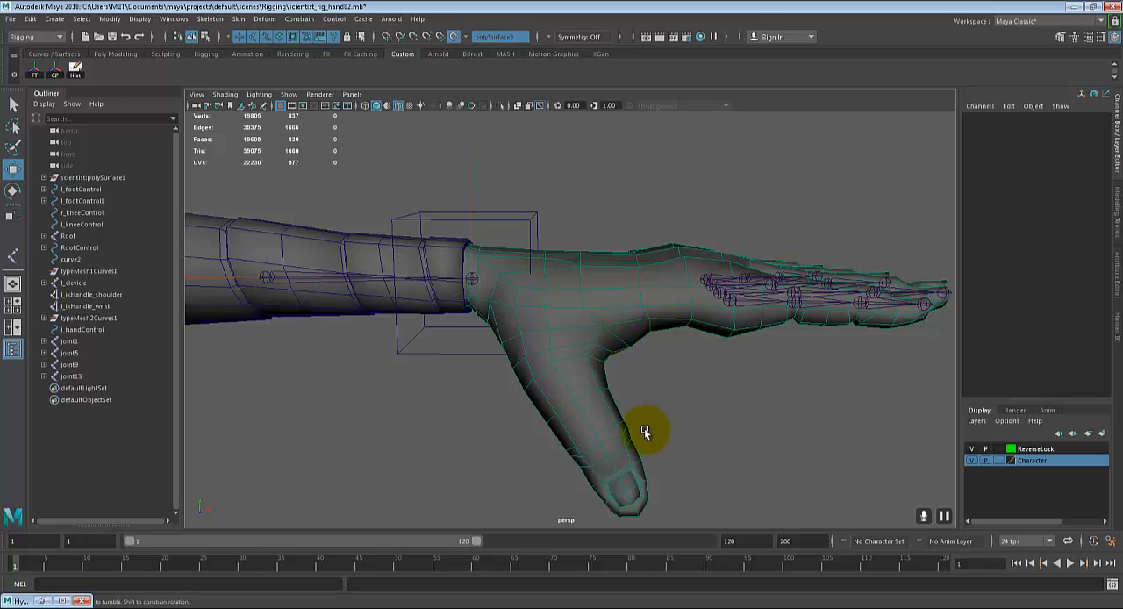
Step: Create a four-joint chain on the live hand surface along the left thumb, from its base to the tip
left_click_drag(644, 431, 627, 429, "alt")
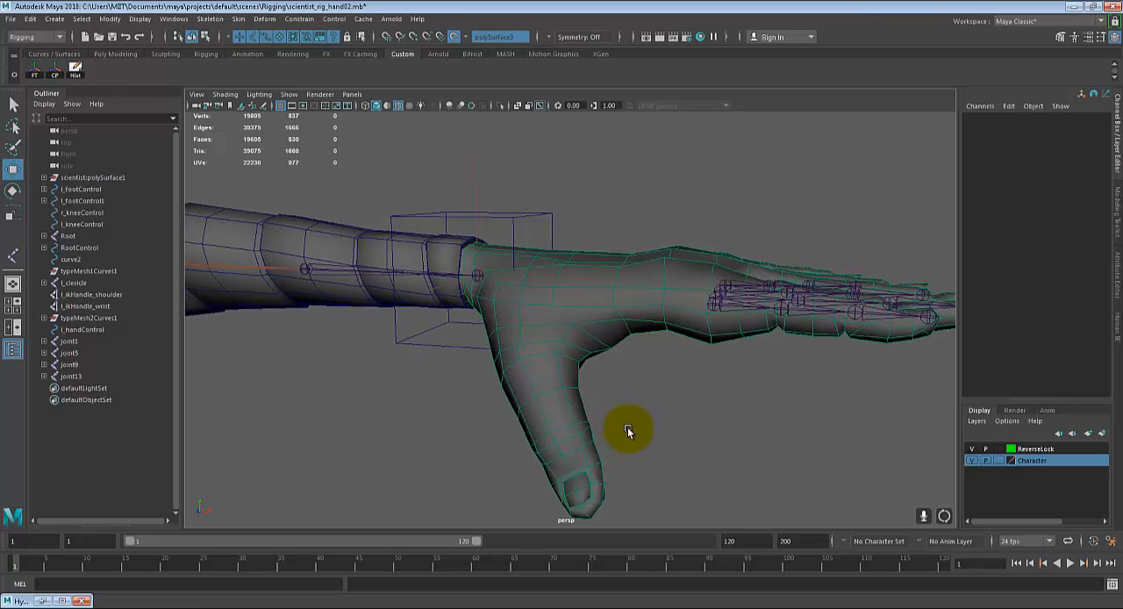
left_click(219, 21)
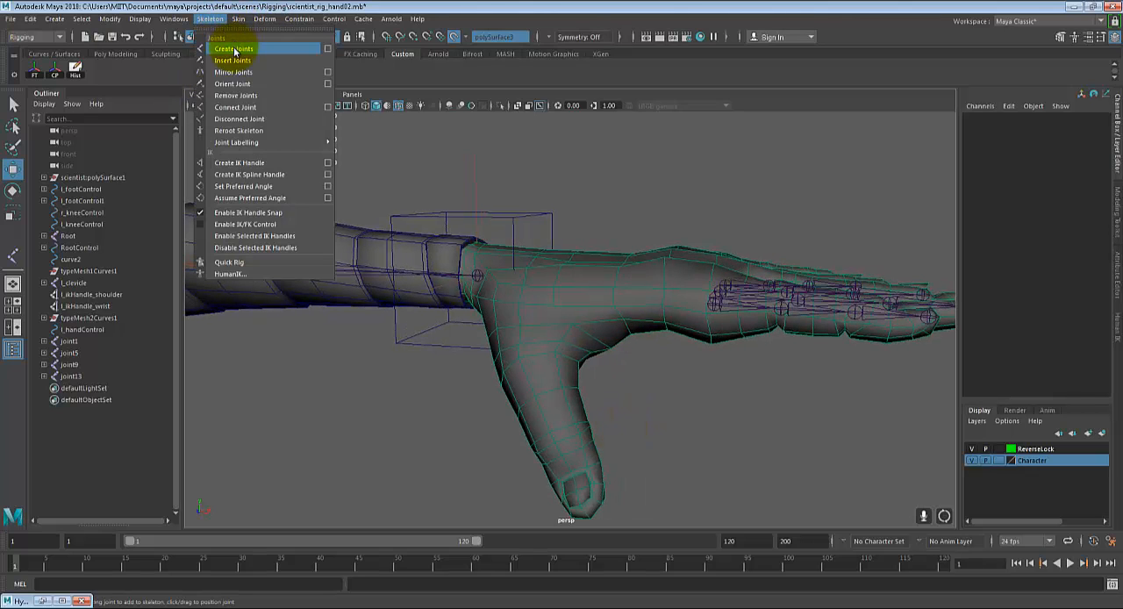
left_click(234, 50)
left_click_drag(443, 320, 481, 260, "alt")
left_click(499, 181)
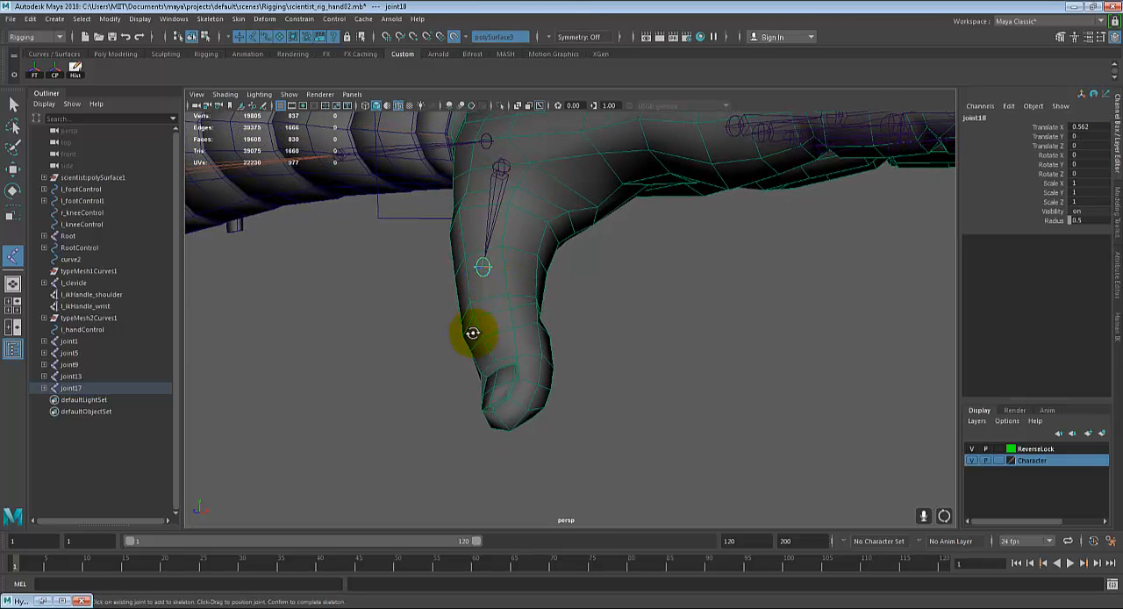
left_click_drag(466, 333, 490, 325, "alt")
left_click_drag(498, 373, 552, 421)
key("Return")
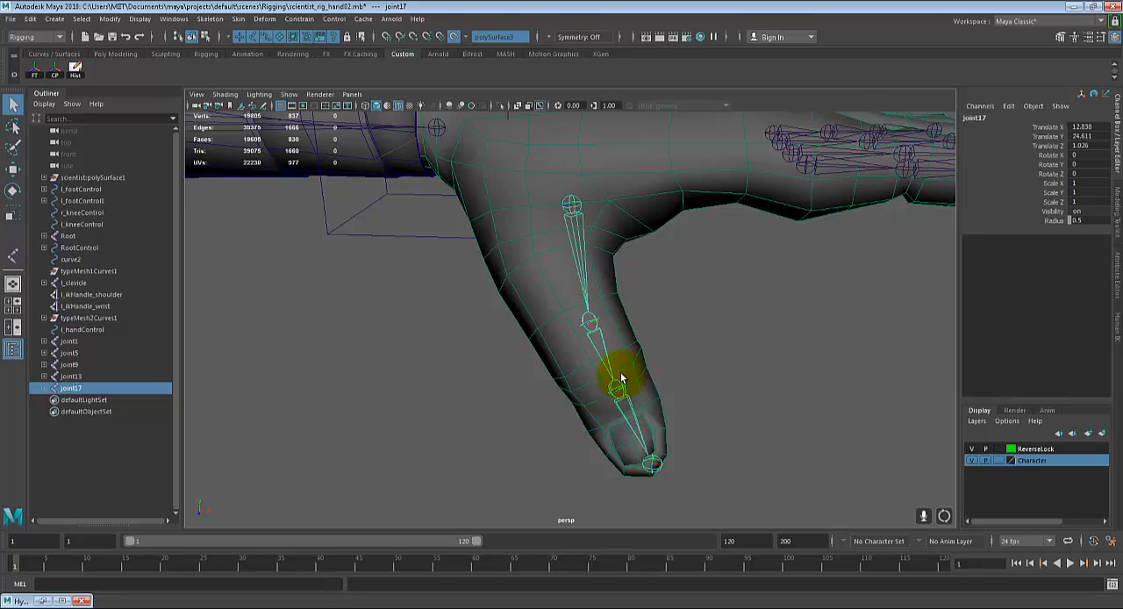
Step: Release the hand mesh as live surface and move the thumb chain's root joint inside the mesh, to about X 12.681, Z 0.877
mouse_move(621, 377)
left_mouse_down("alt")
mouse_move(662, 371)
mouse_move(532, 339)
mouse_move(681, 367)
mouse_move(626, 364)
left_mouse_up("alt")
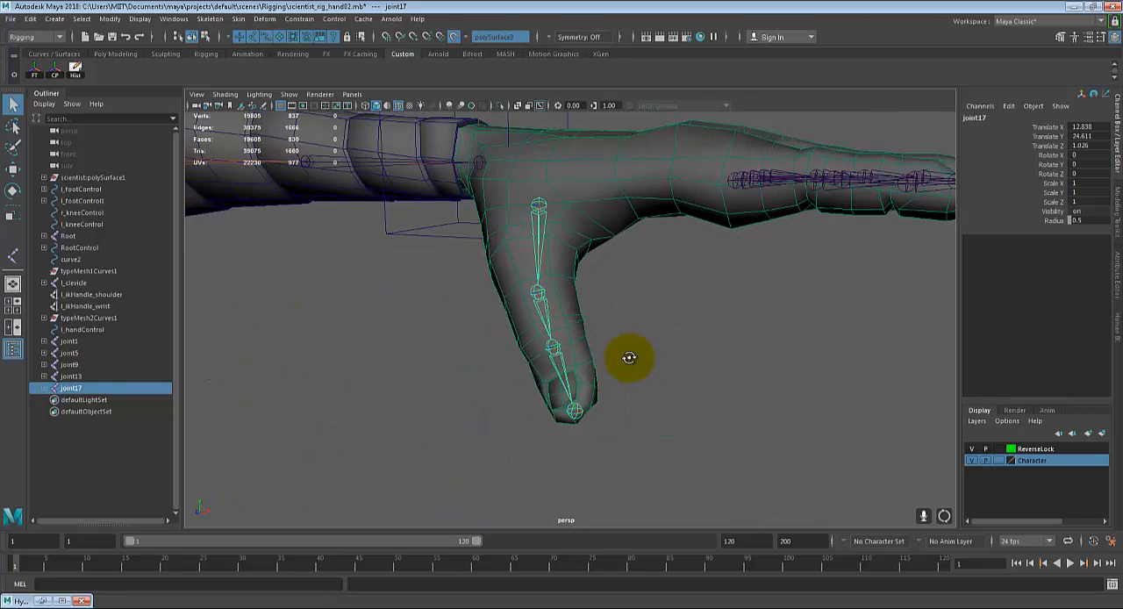
left_click(451, 36)
left_click_drag(614, 242, 590, 258, "alt")
key("w")
left_click_drag(621, 323, 432, 193, "alt")
left_click_drag(480, 233, 645, 215, "alt")
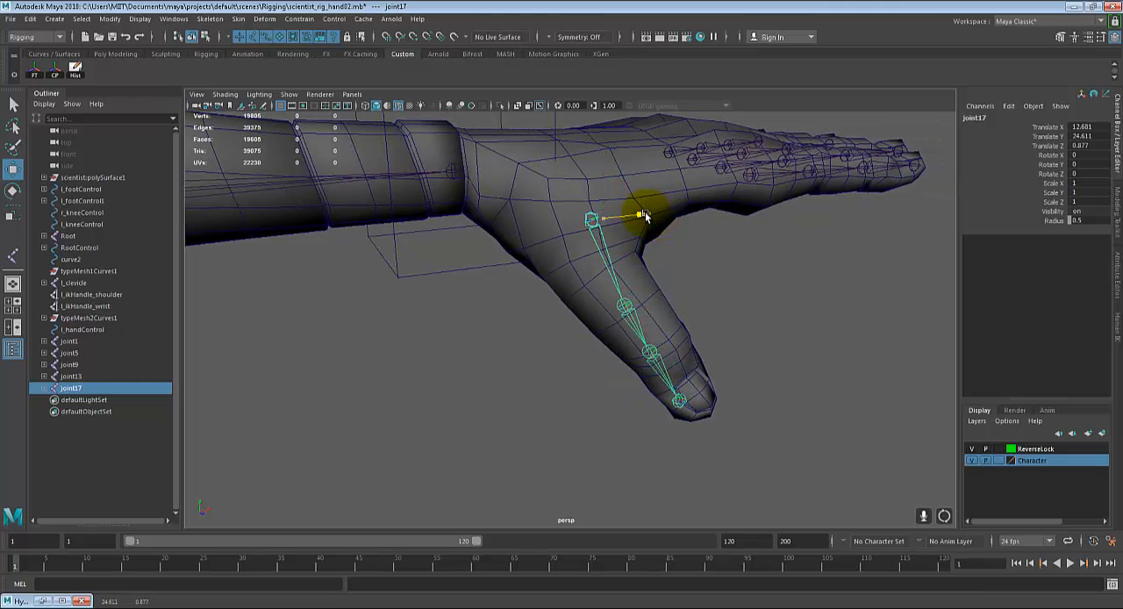
Step: Shift the thumb's root joint to about X 12.624 and adjust the second and third joints to sit inside the thumb
mouse_move(622, 313)
left_mouse_down("alt")
mouse_move(626, 325)
mouse_move(618, 303)
left_mouse_up("alt")
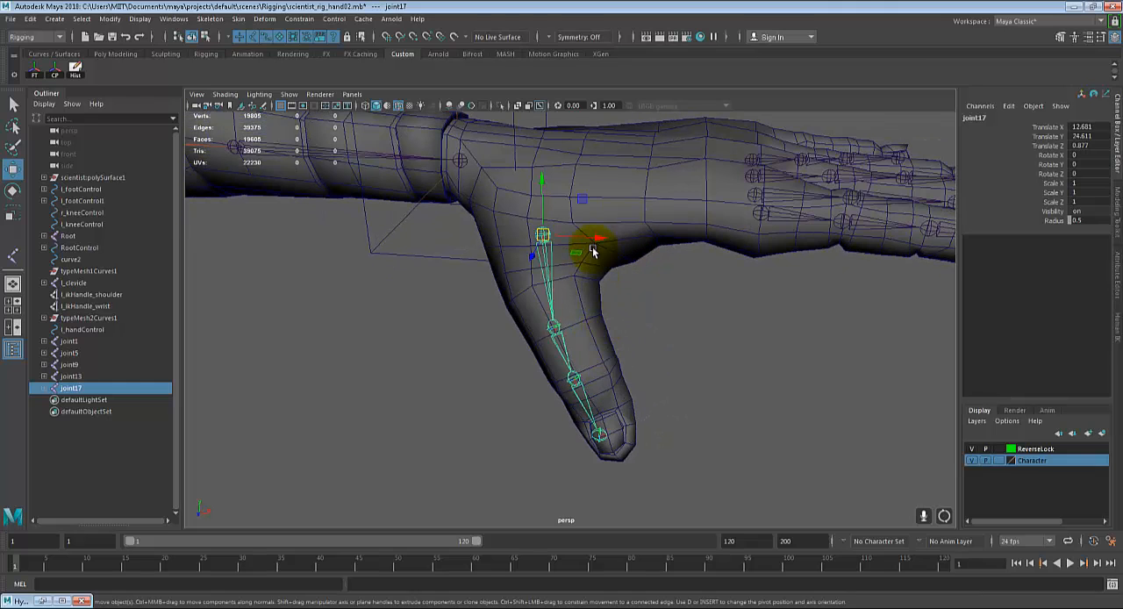
left_click_drag(596, 246, 584, 244)
left_click(545, 326)
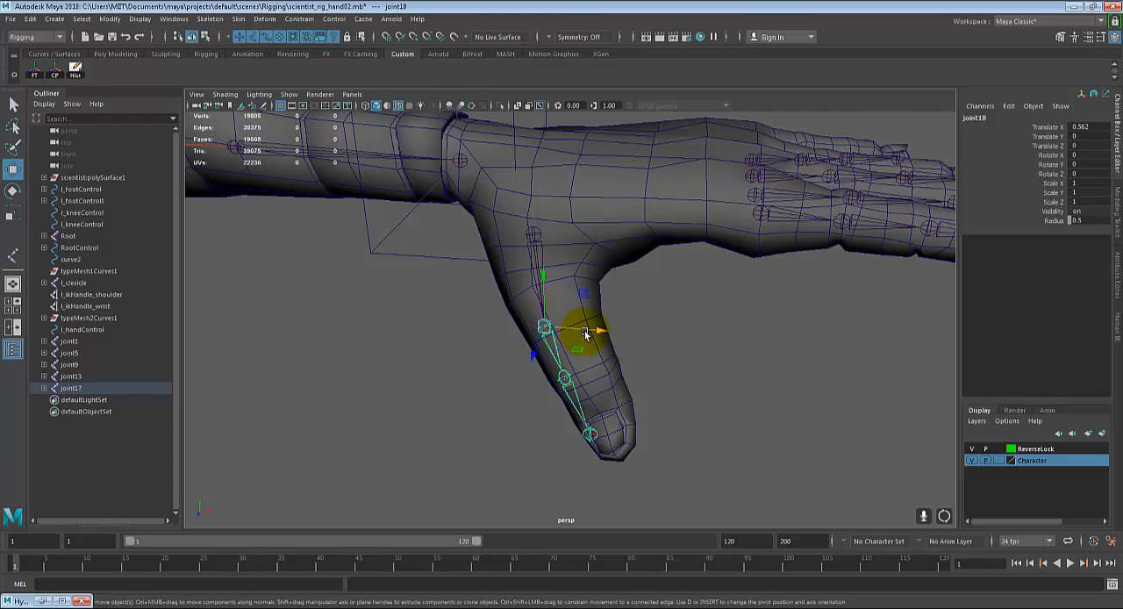
left_click_drag(599, 330, 524, 240)
key("Down")
left_click(651, 348)
Step: Move the thumb's root joint to about X 12.557 and its second joint to about 0.584, 0.037, -0.102
left_click(593, 247)
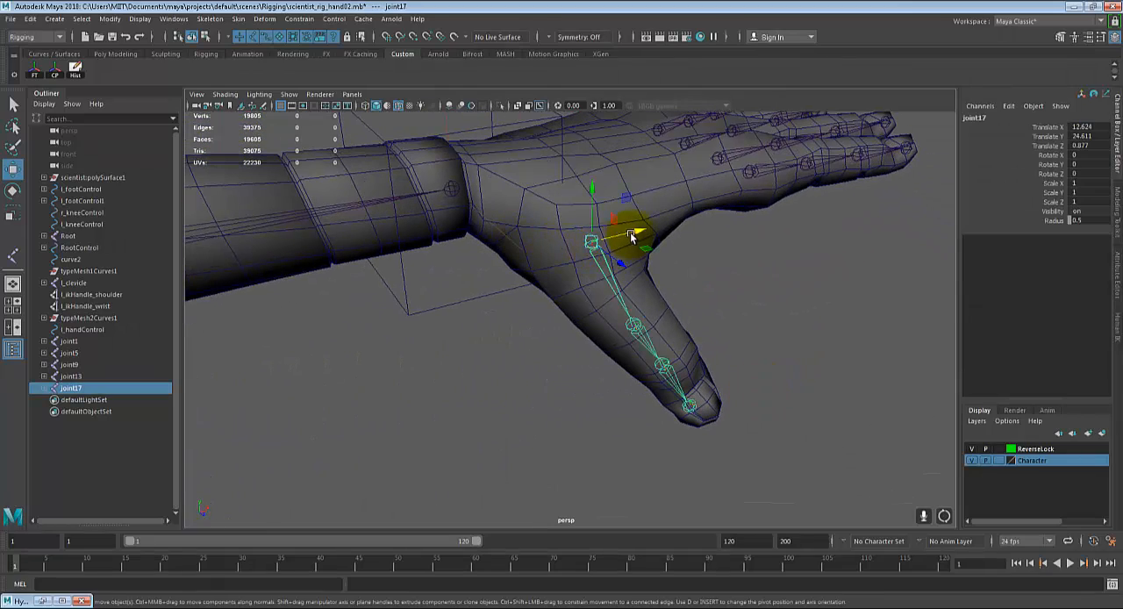
left_click(620, 332)
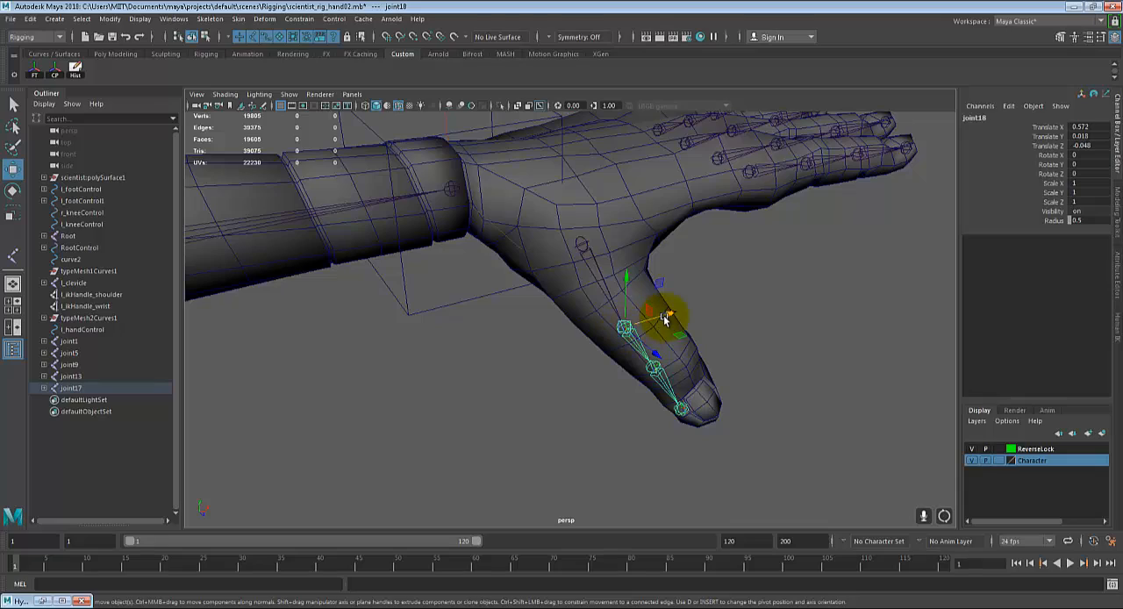
left_click_drag(664, 317, 619, 313)
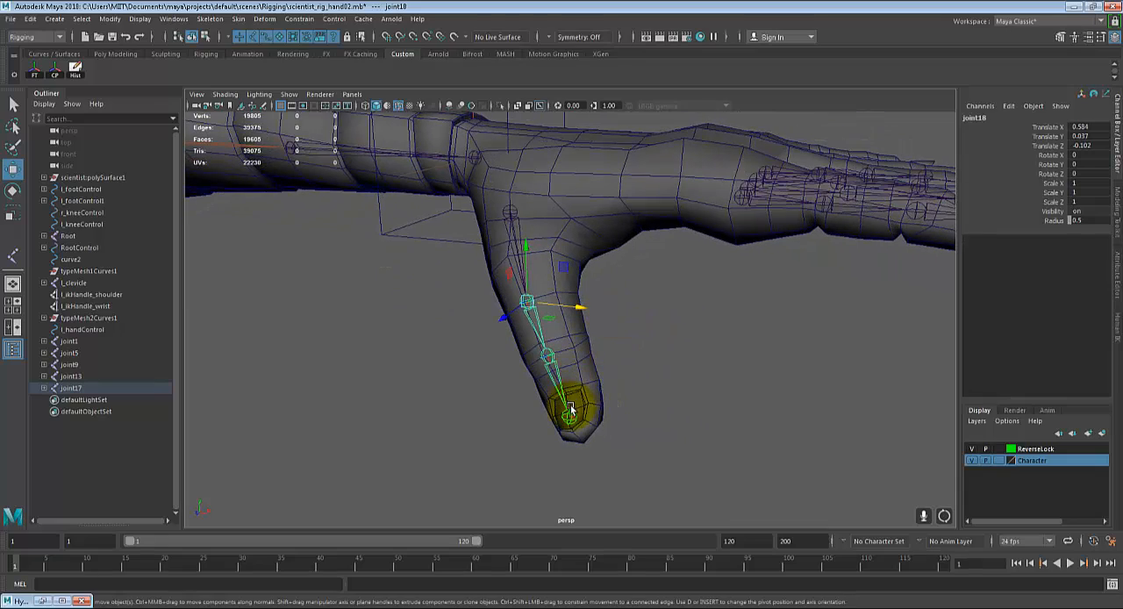
left_click(679, 409)
mouse_move(680, 409)
left_mouse_down("alt")
mouse_move(760, 409)
mouse_move(624, 395)
mouse_move(619, 418)
mouse_move(657, 409)
mouse_move(576, 414)
mouse_move(610, 416)
mouse_move(673, 389)
mouse_move(785, 407)
mouse_move(569, 406)
mouse_move(667, 407)
left_mouse_up("alt")
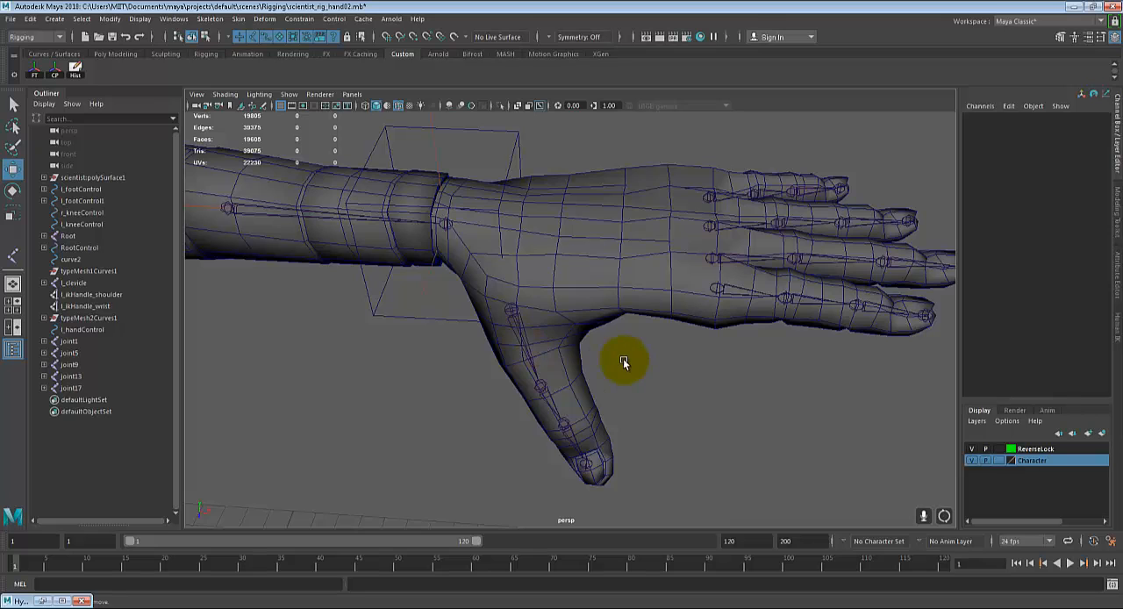
Step: Rename the thumb chain's root joint l_thumb01
left_click_drag(622, 360, 585, 359, "alt")
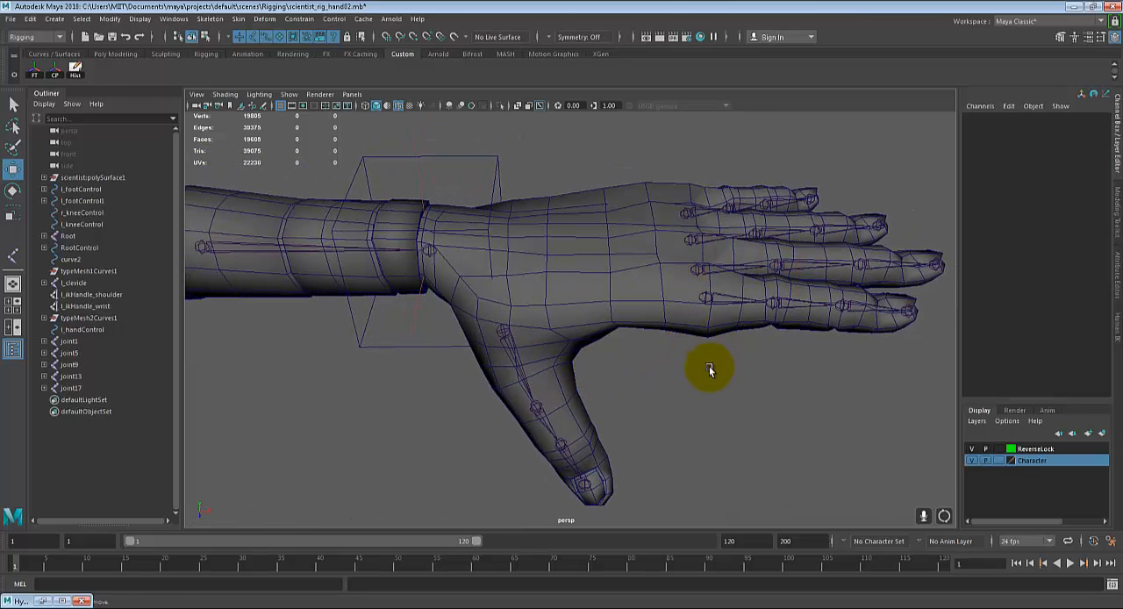
left_click_drag(710, 371, 667, 375, "alt")
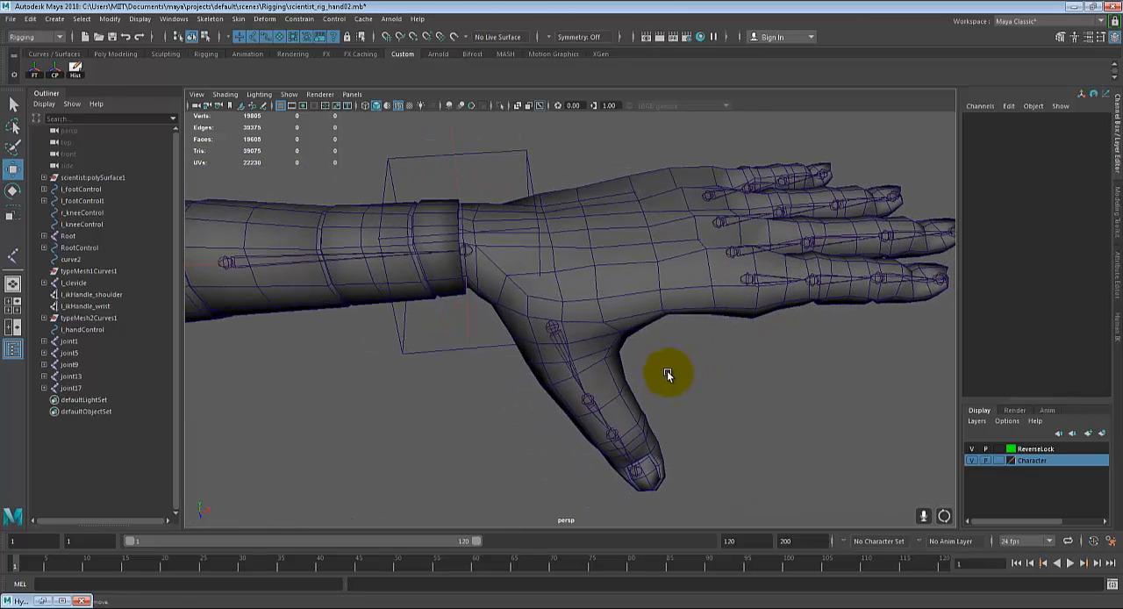
left_click(563, 336)
left_click_drag(714, 369, 626, 378, "alt")
left_click_drag(685, 261, 538, 330, "alt")
key("q")
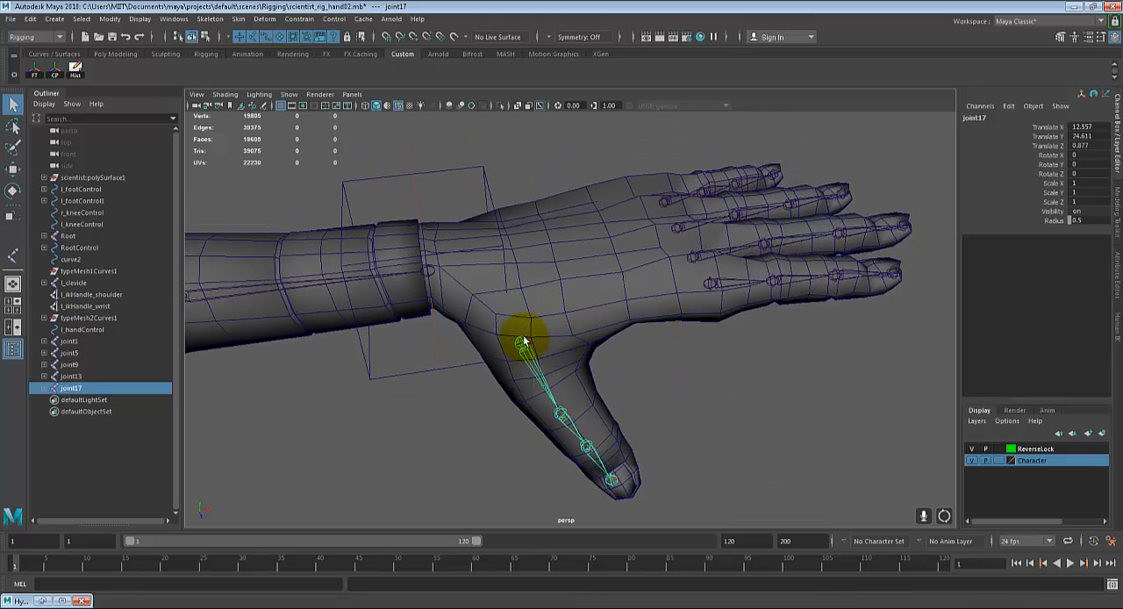
left_click(996, 112)
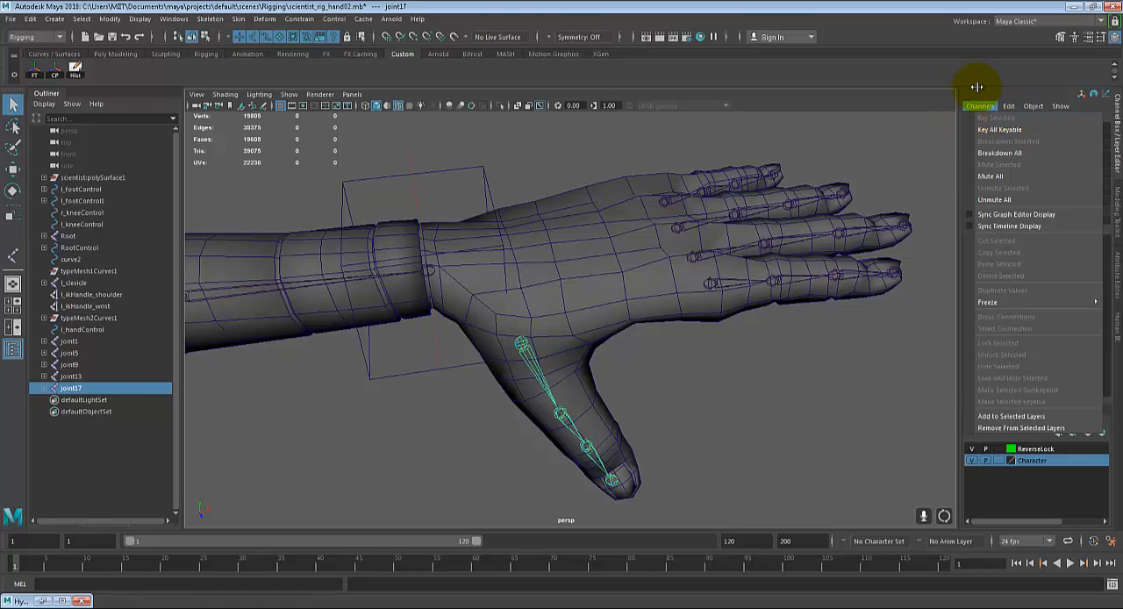
left_click(976, 86)
left_click(976, 118)
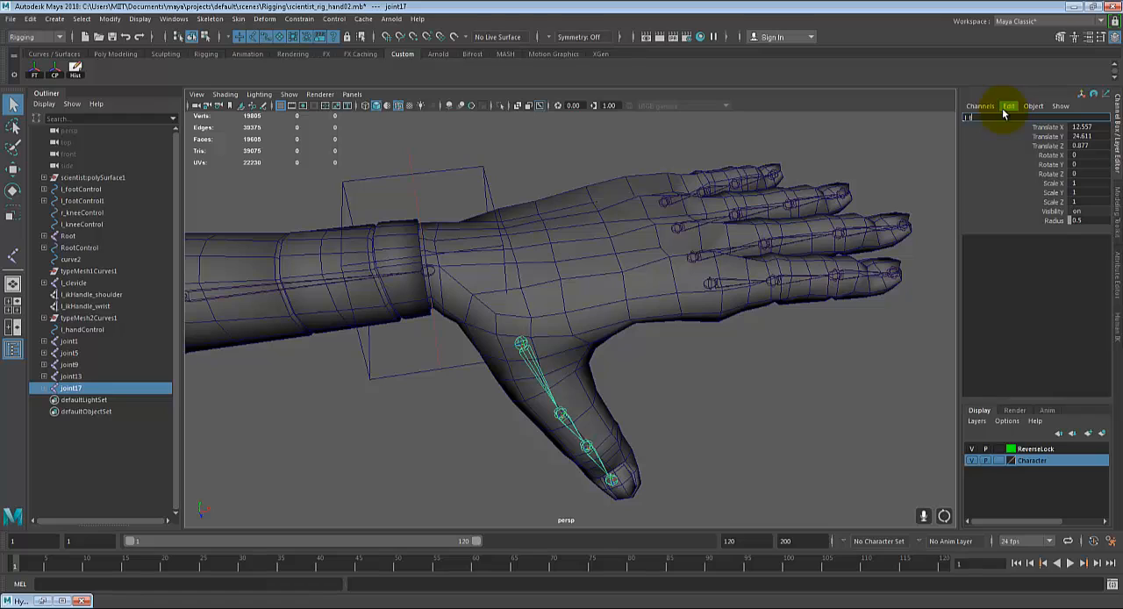
type("l_thumb01")
key("Return")
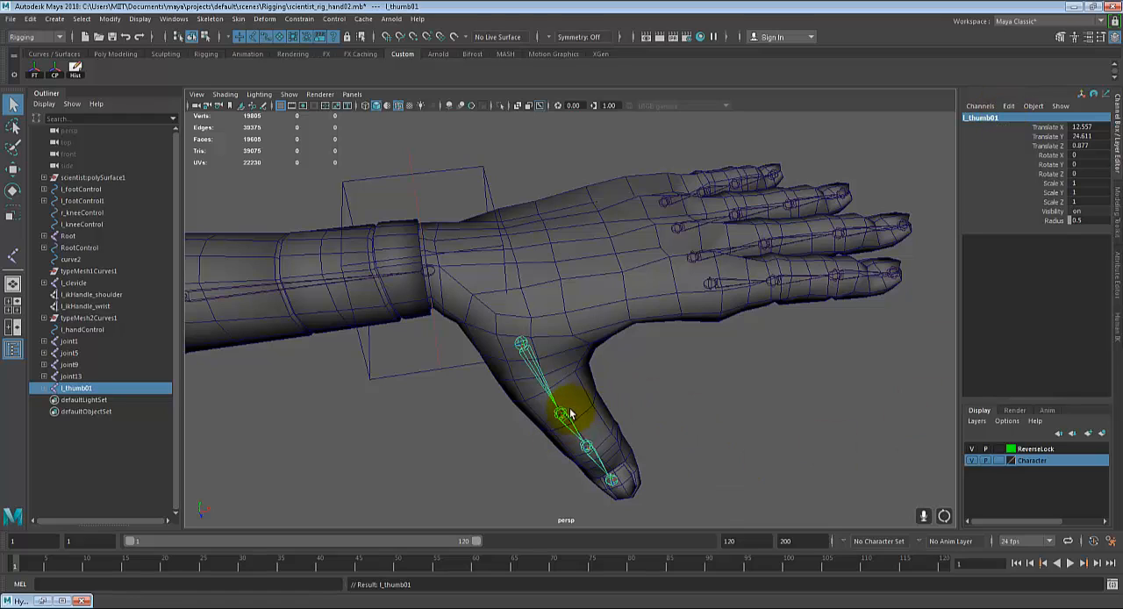
Step: Rename the thumb's second joint l_thumb02 and select the third and tip joints in turn
left_click(561, 414)
double_click(976, 118)
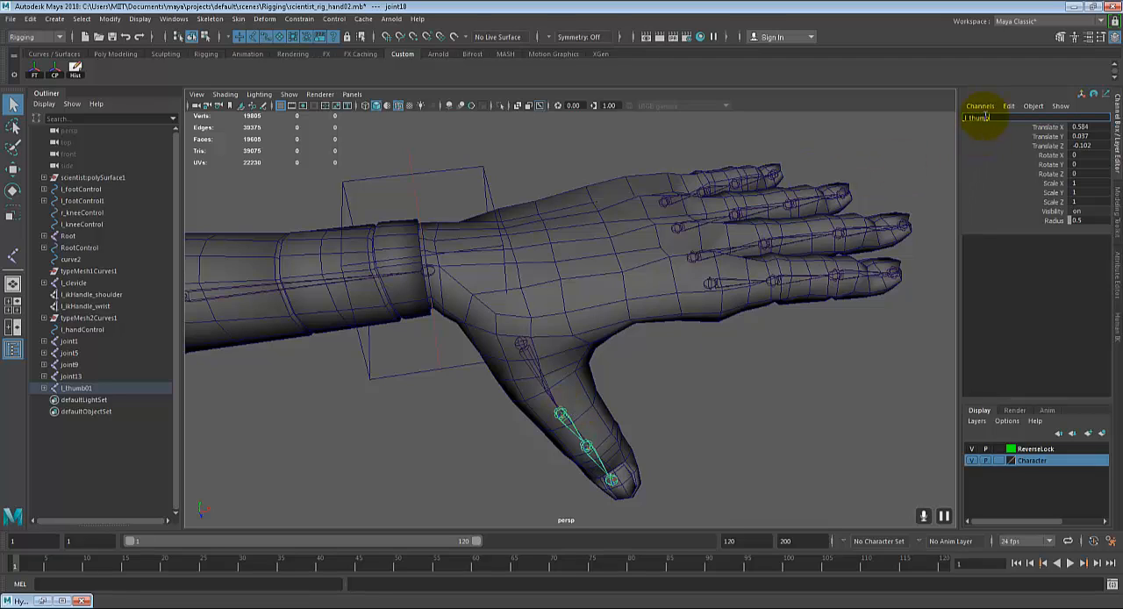
key("Return")
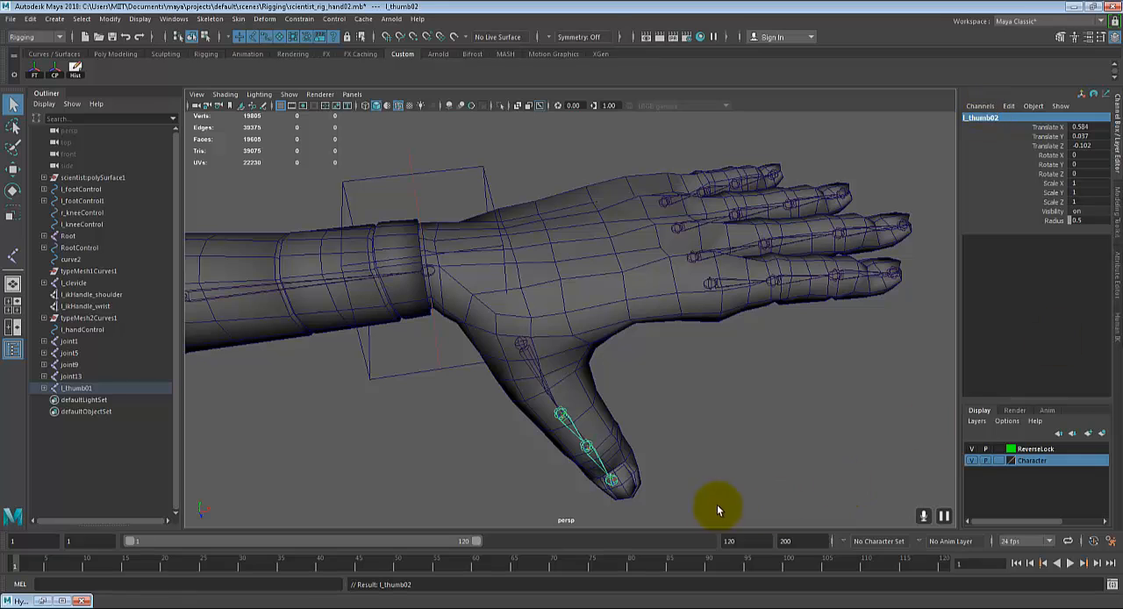
left_click(631, 482)
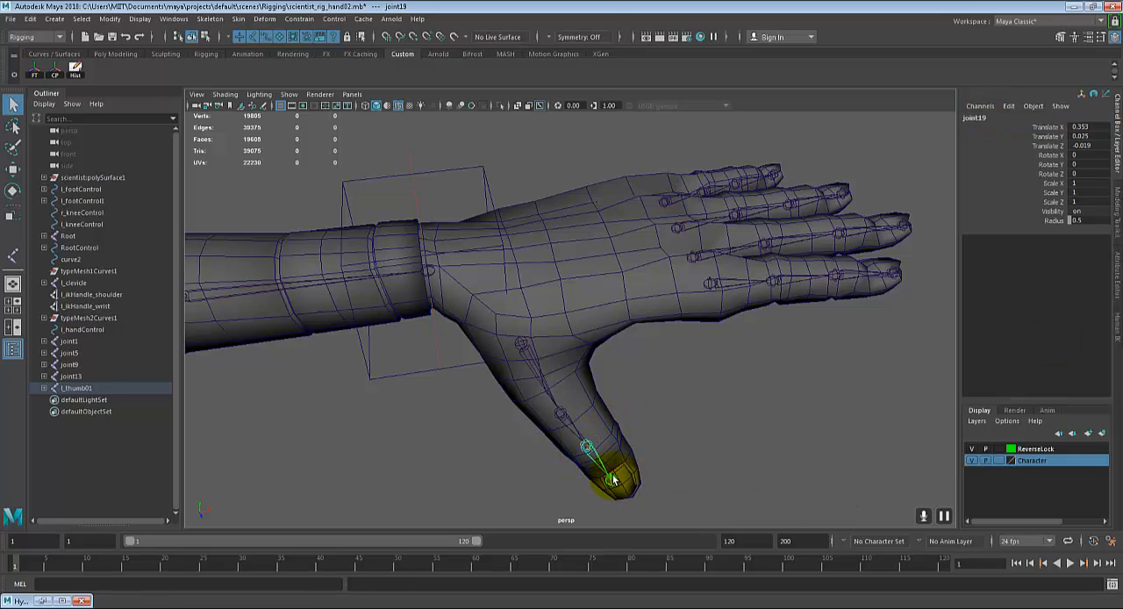
left_click(613, 479)
Step: Select the index finger chain's root joint and open its name for editing
middle_click_drag(746, 325, 617, 392, "alt")
scroll(561, 396, "up", 3)
scroll(524, 404, "down", 5)
middle_click_drag(522, 416, 632, 294, "alt")
scroll(590, 360, "up", 1)
scroll(648, 422, "up", 2)
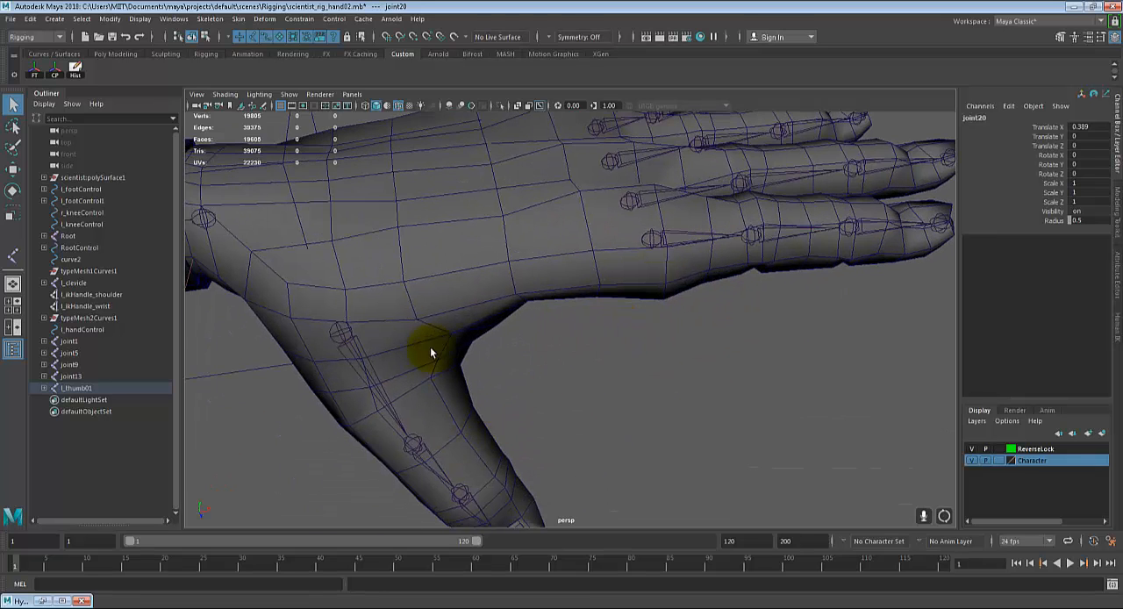
left_click(330, 327)
left_click_drag(425, 477, 549, 457, "alt")
left_click(580, 344)
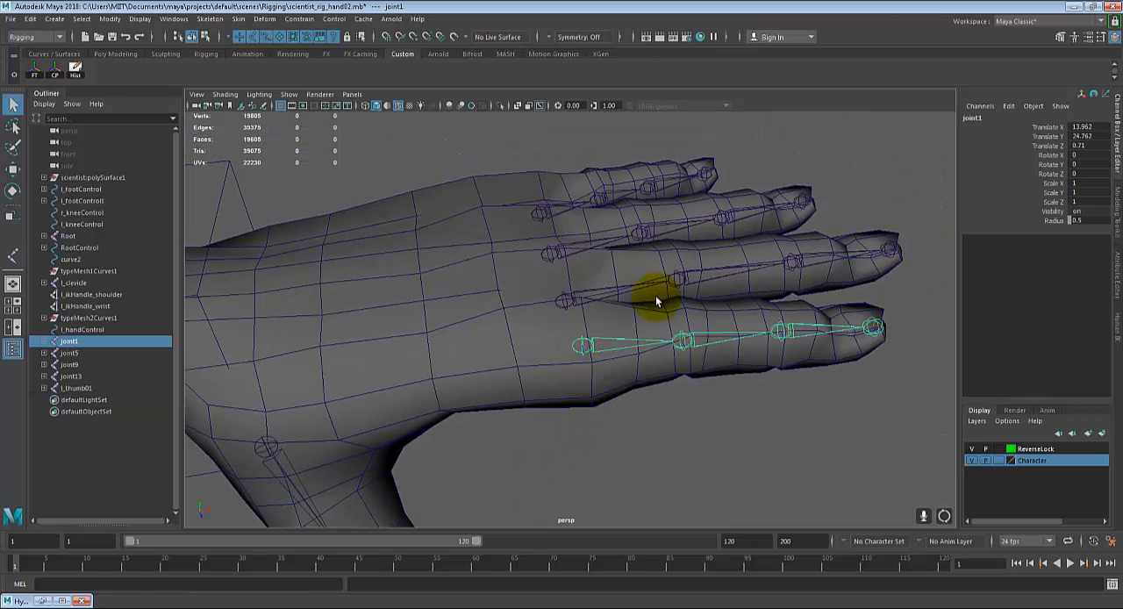
double_click(974, 118)
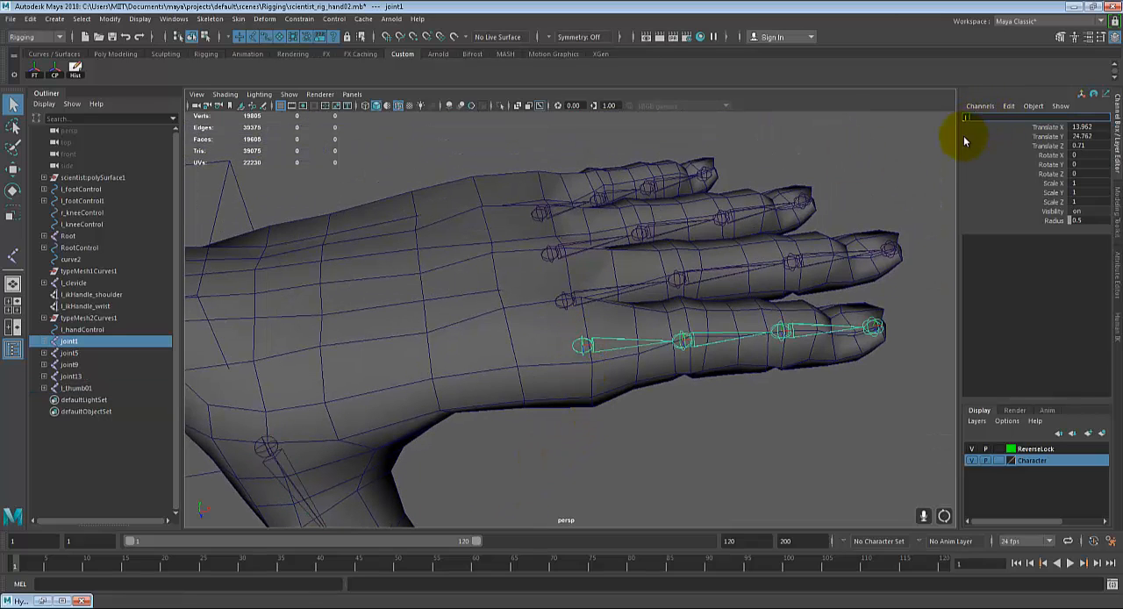
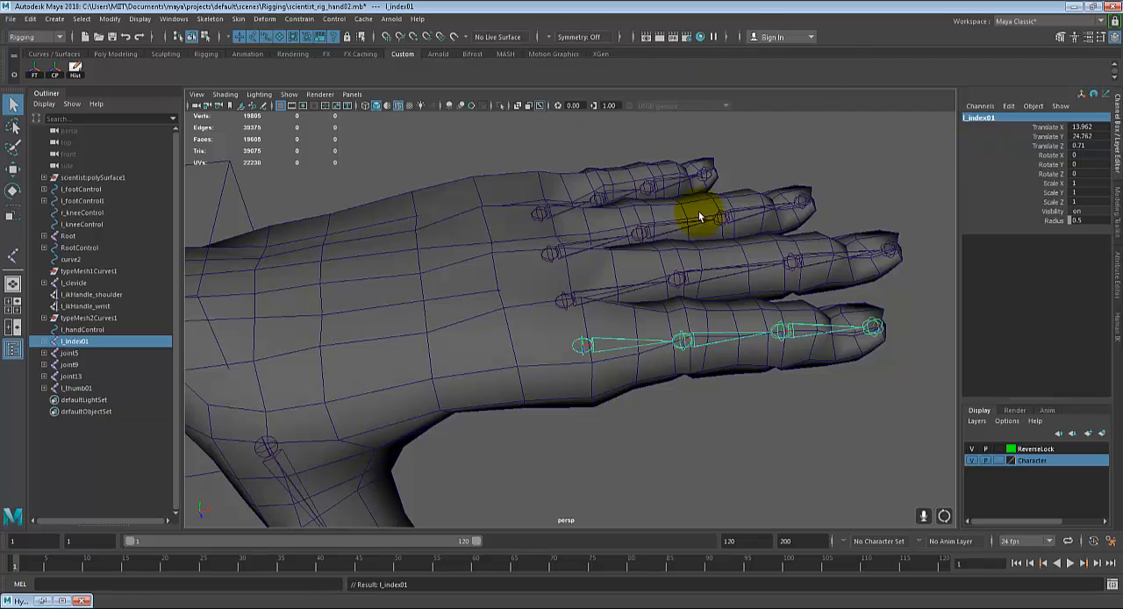
Step: Select the middle finger chain's root joint and open its name for editing
left_click_drag(571, 289, 625, 326, "alt")
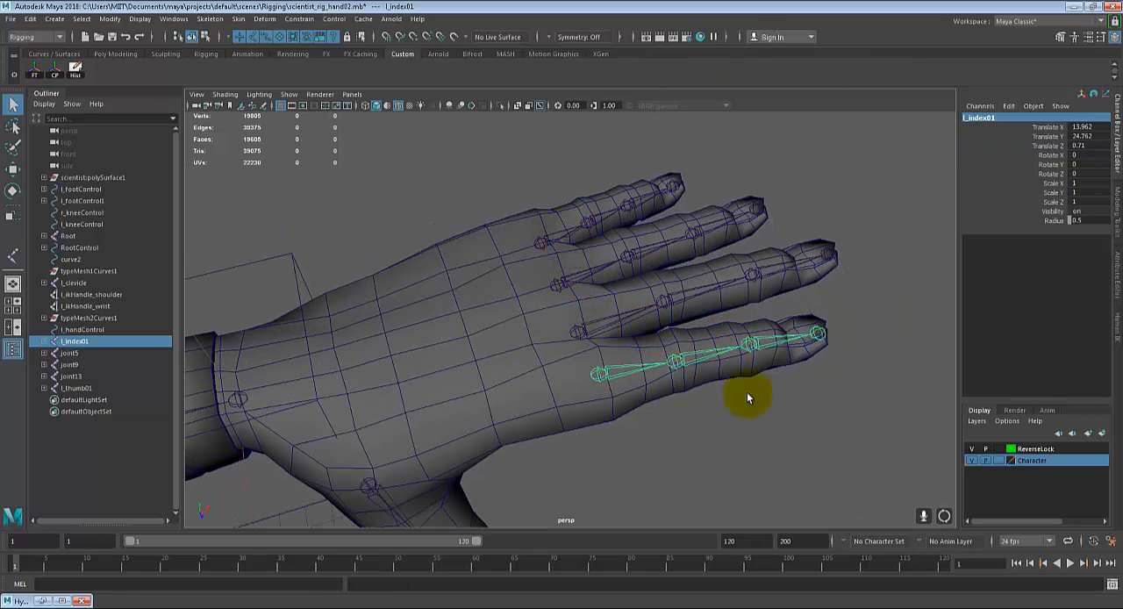
left_click_drag(737, 388, 640, 339, "alt")
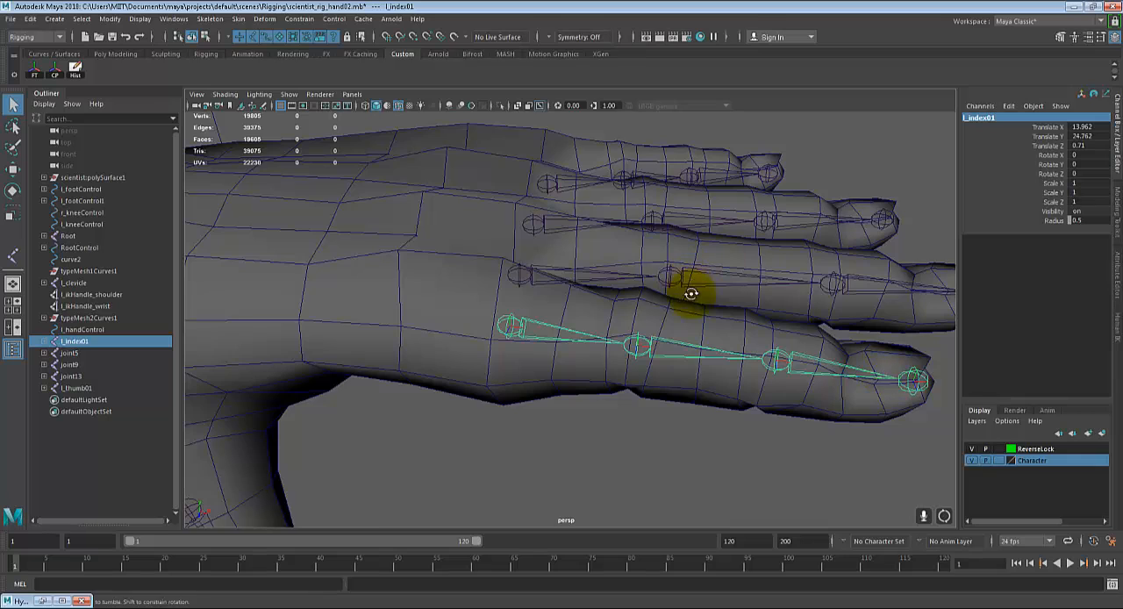
left_click_drag(691, 294, 678, 349, "alt")
left_click(530, 353)
left_click(532, 351)
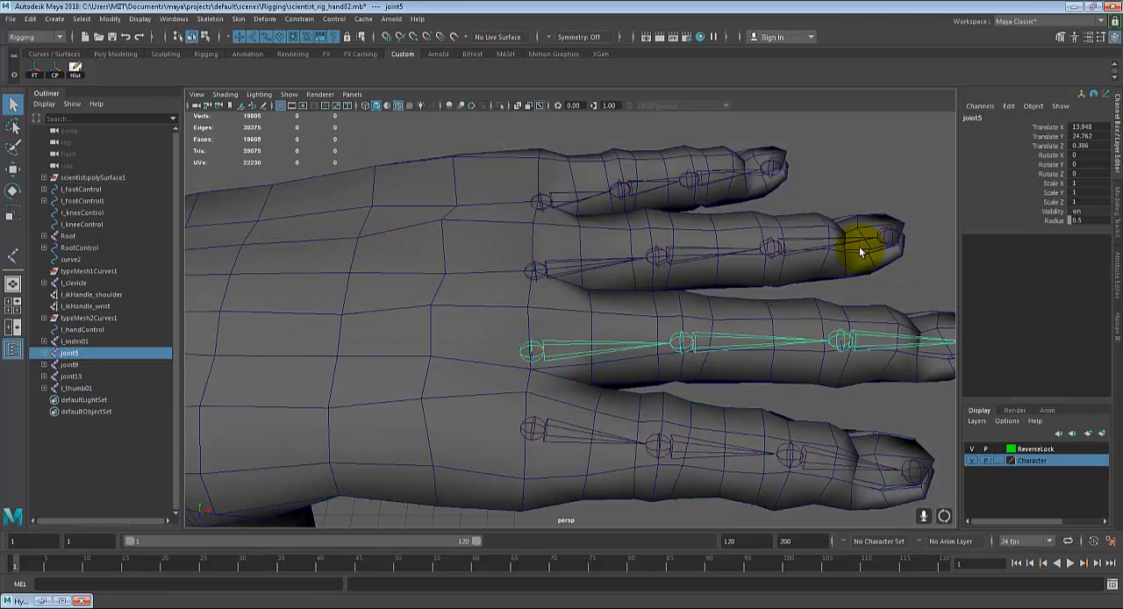
left_click(972, 118)
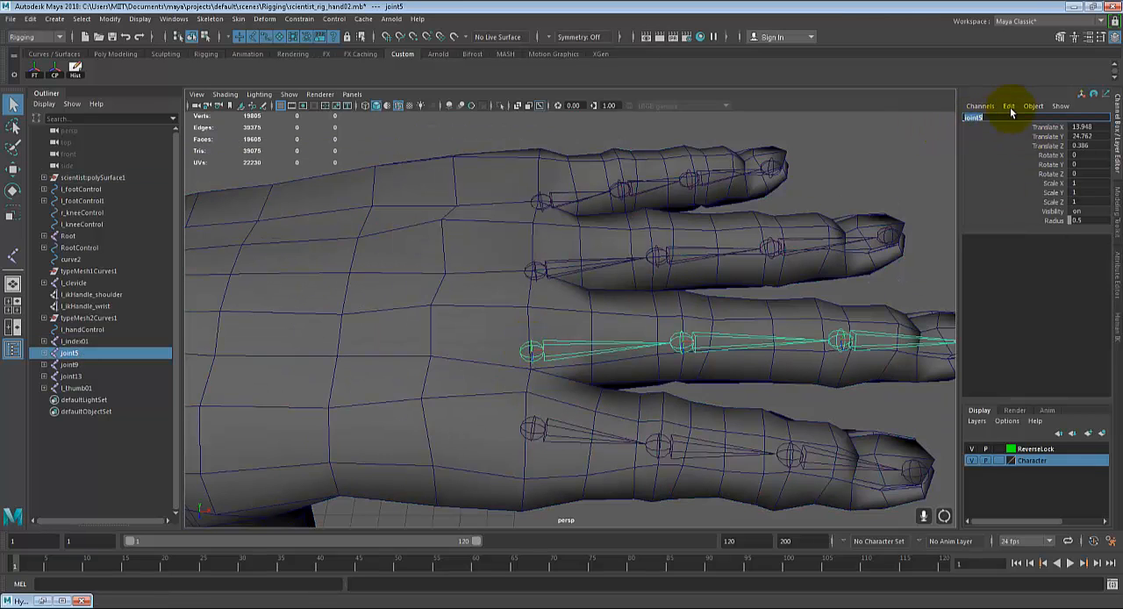
Step: Set the Character display layer to Reference so the mesh stays shaded but cannot be selected
left_click(997, 461)
left_click(413, 268)
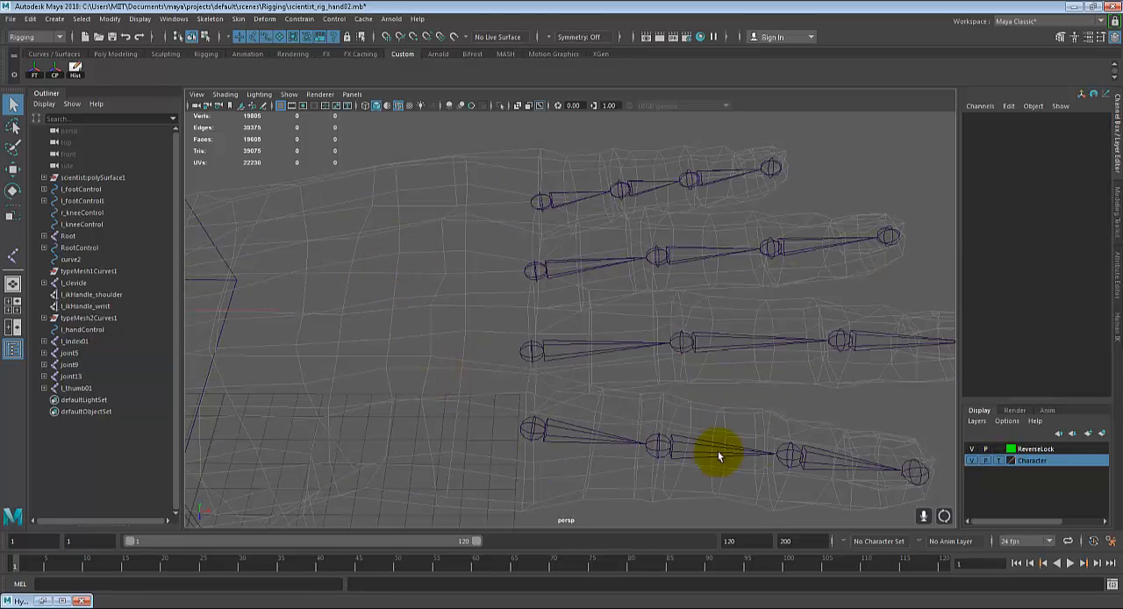
left_click(997, 460)
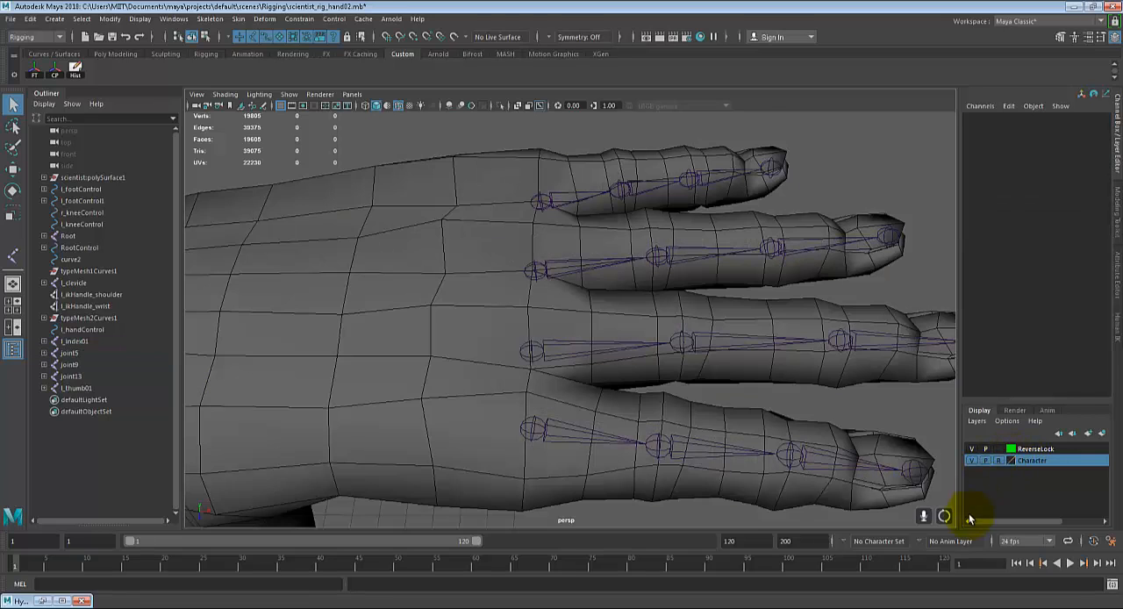
Step: Rename the middle finger chain's root joint l_middle01
left_click(537, 353)
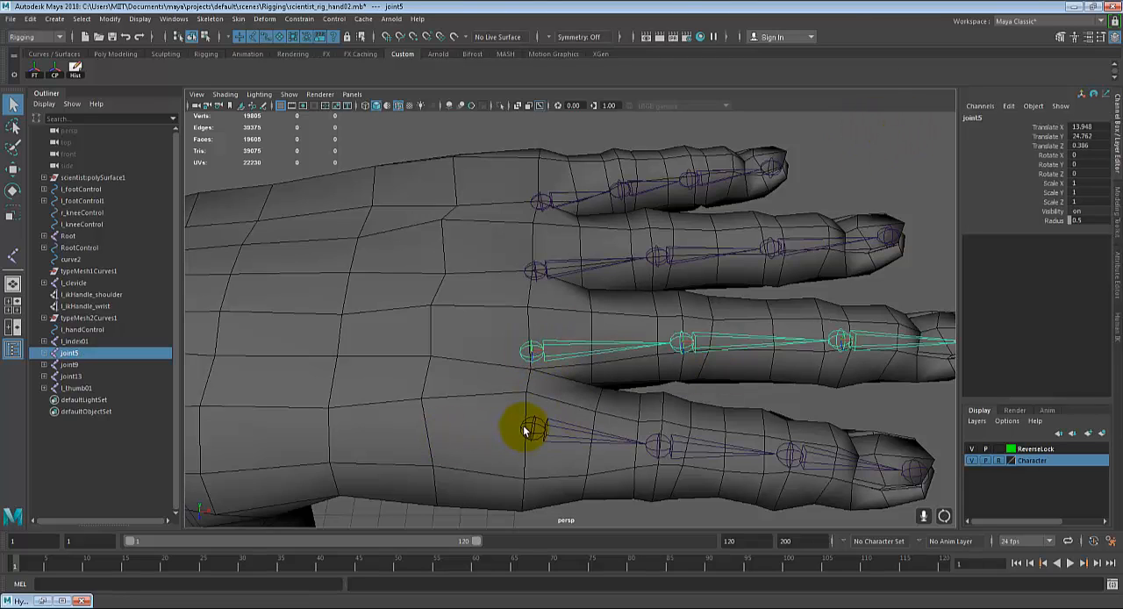
left_click(527, 430)
left_click(534, 350)
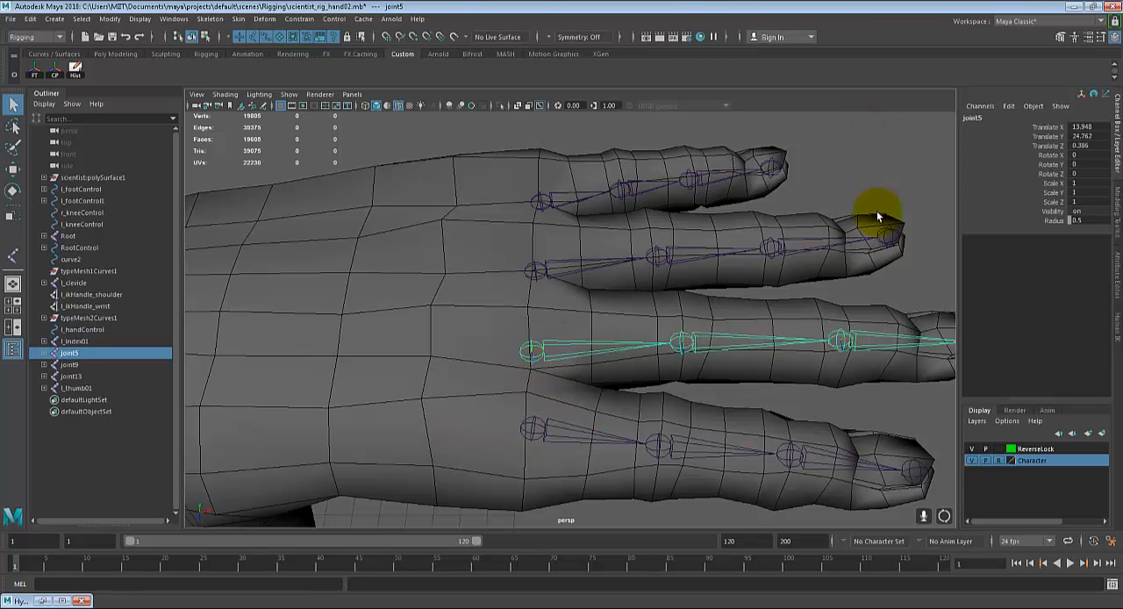
left_click(982, 121)
type("l")
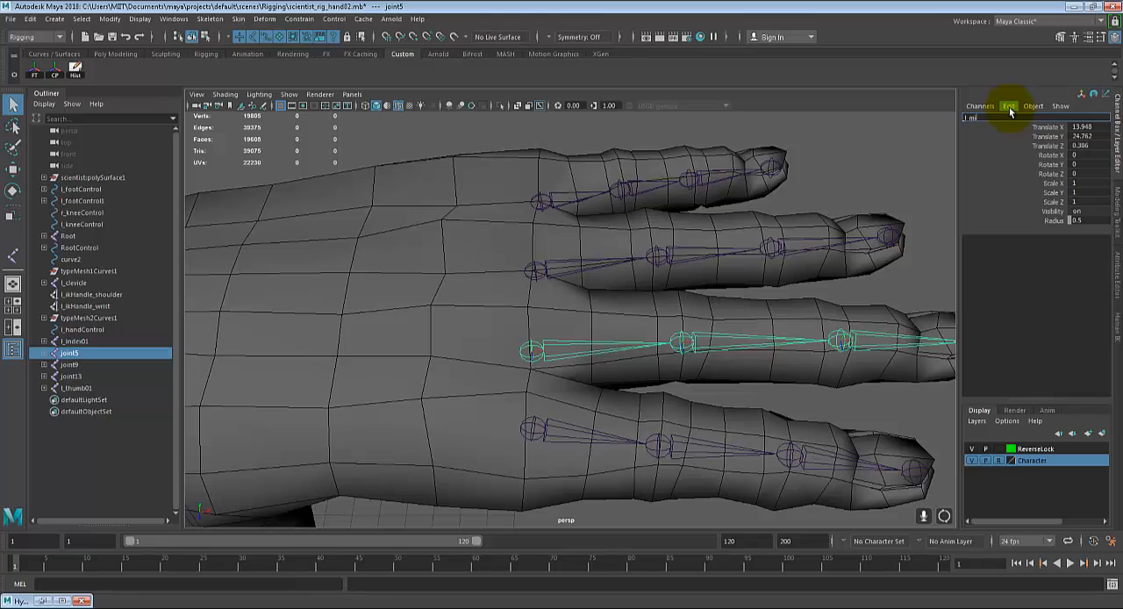
type("_middle01")
key("Return")
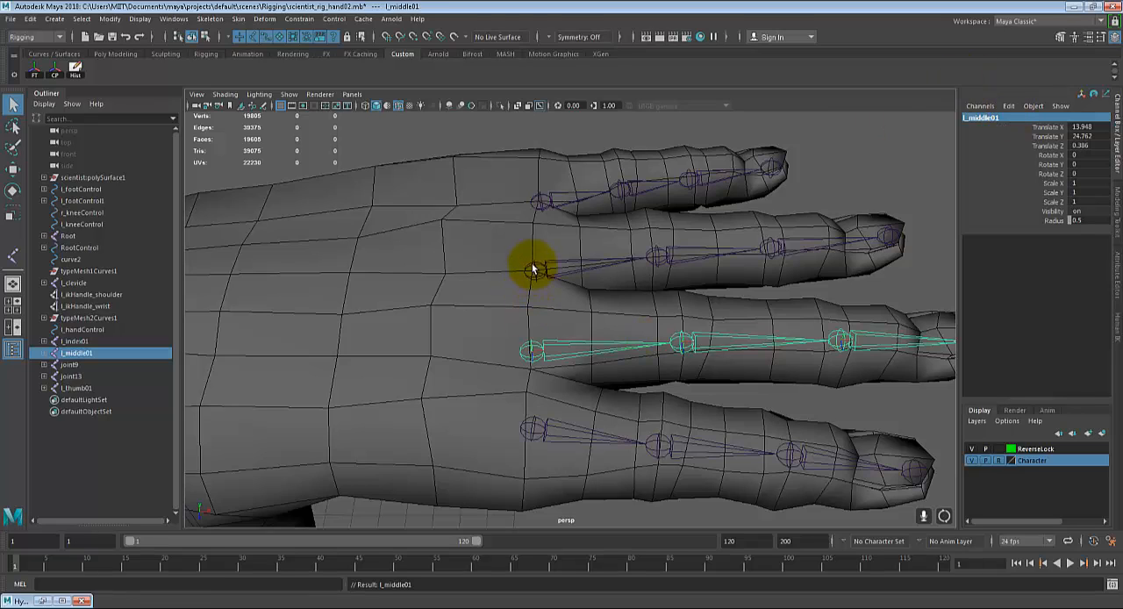
Step: Rename the ring finger chain's root joint l_ring01
left_click(533, 268)
left_click(970, 117)
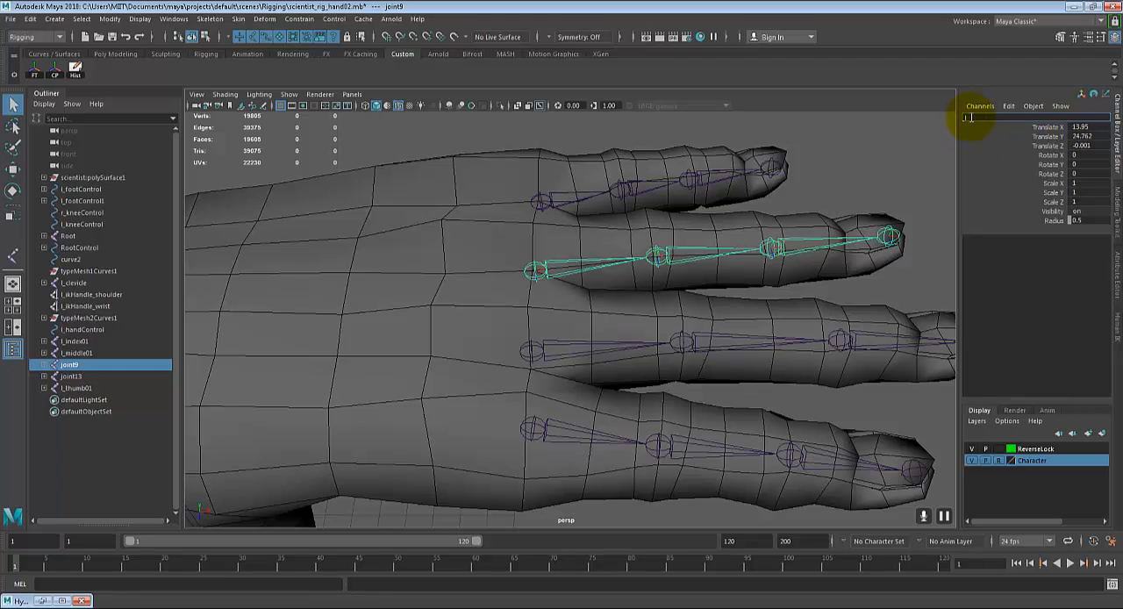
type("l_ring01")
key("Return")
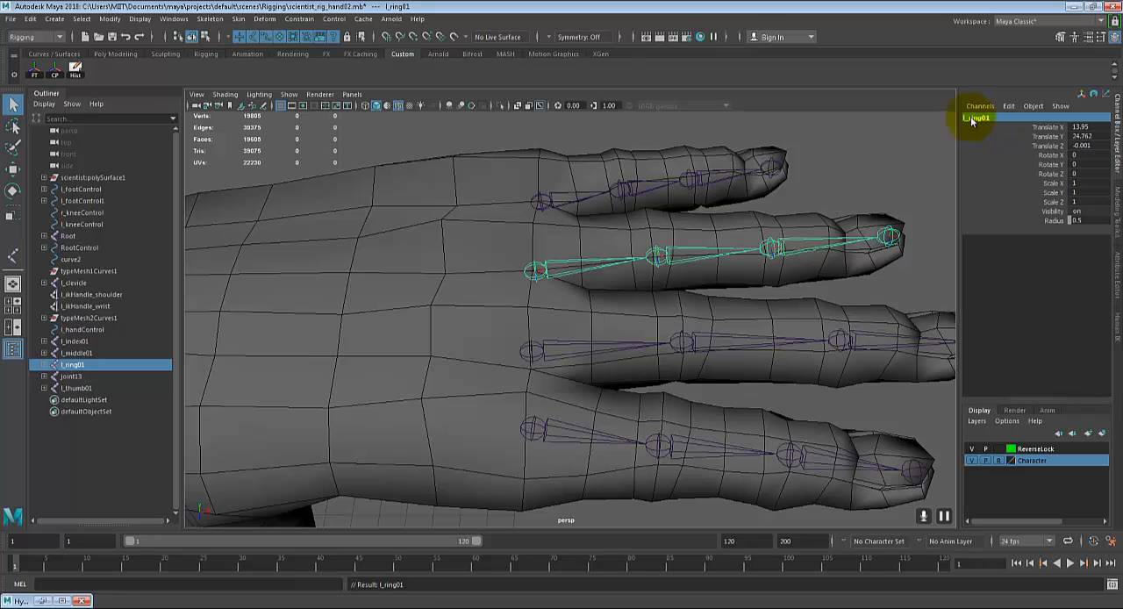
Step: Rename the little finger chain's root joint l_pinky01, correcting the misspelled name
left_click(536, 193)
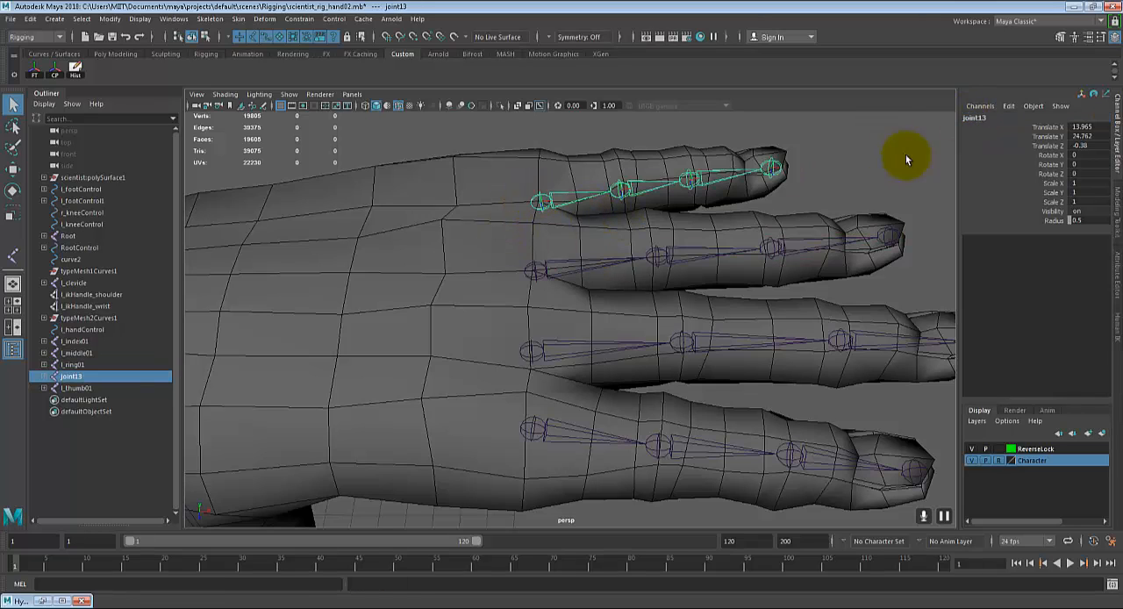
left_click(979, 119)
type("l_pinky")
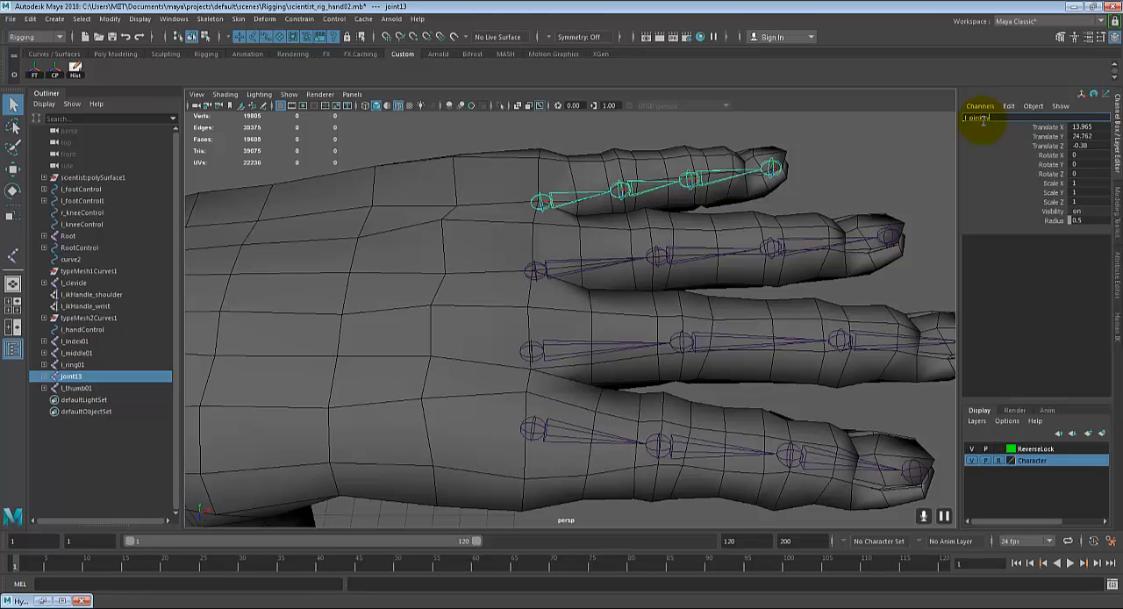
type("01")
key("Return")
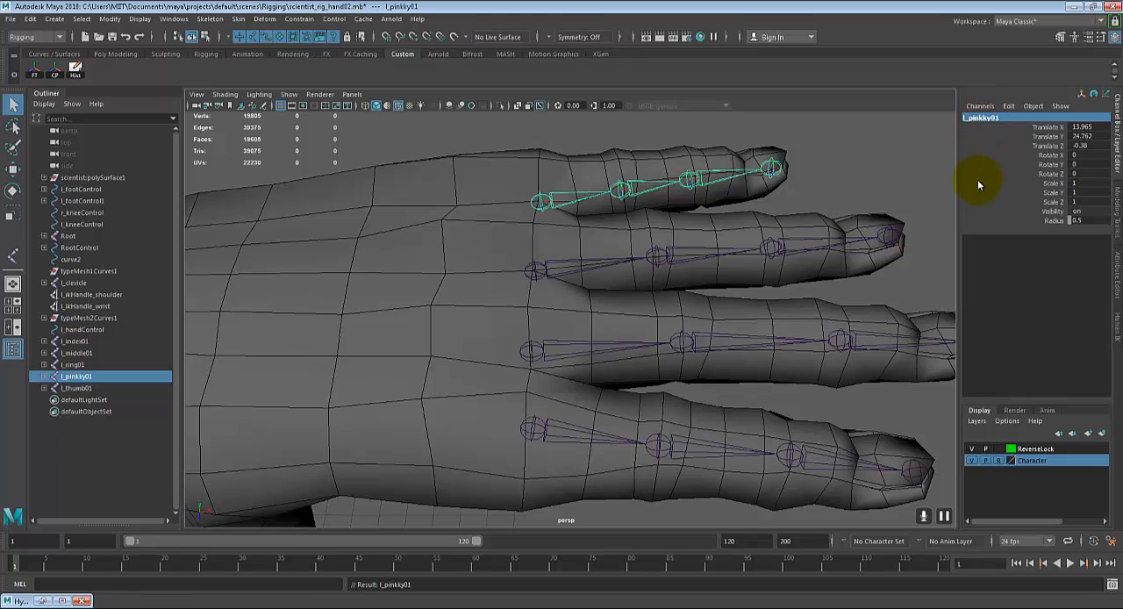
left_click(977, 117)
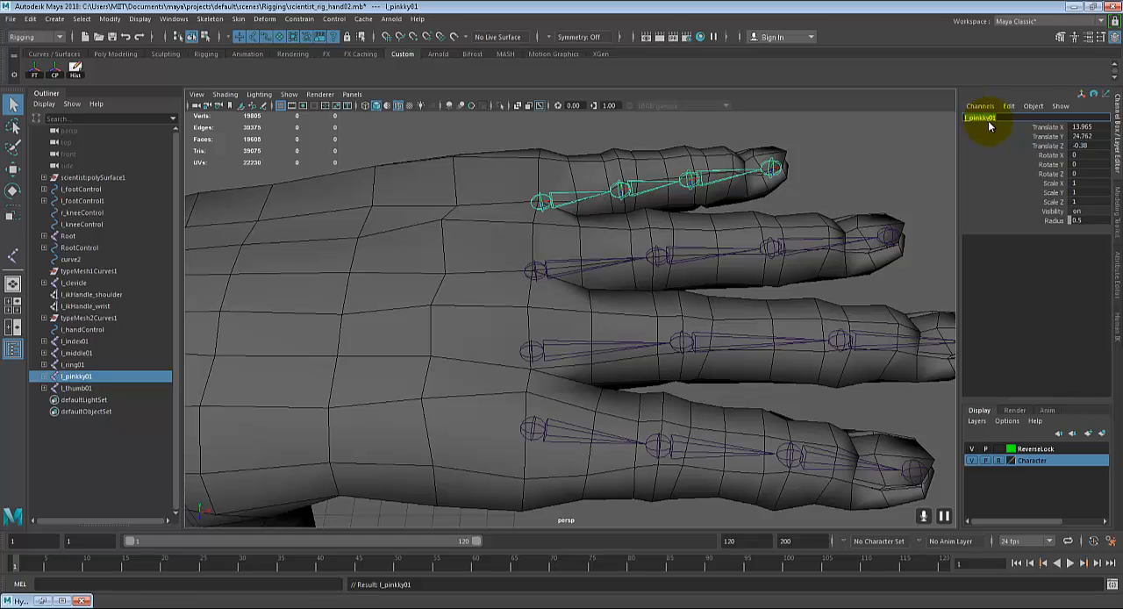
left_click(987, 118)
key("BackSpace")
key("Return")
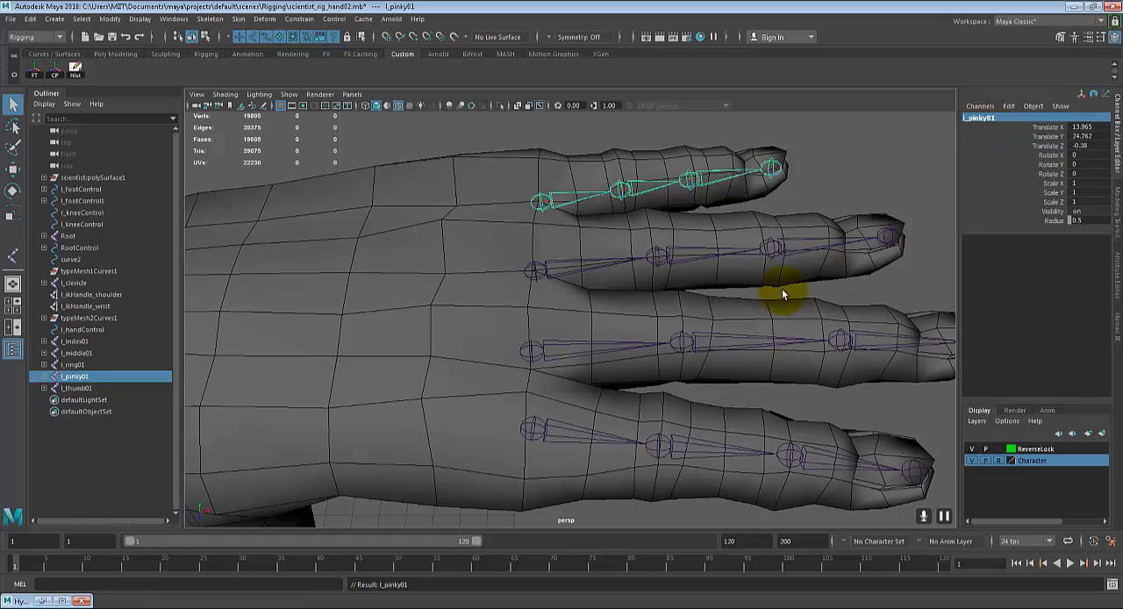
Step: Select the index, middle, ring and pinky finger joint chains together, leaving the thumb chain out
left_click_drag(777, 278, 695, 322, "alt")
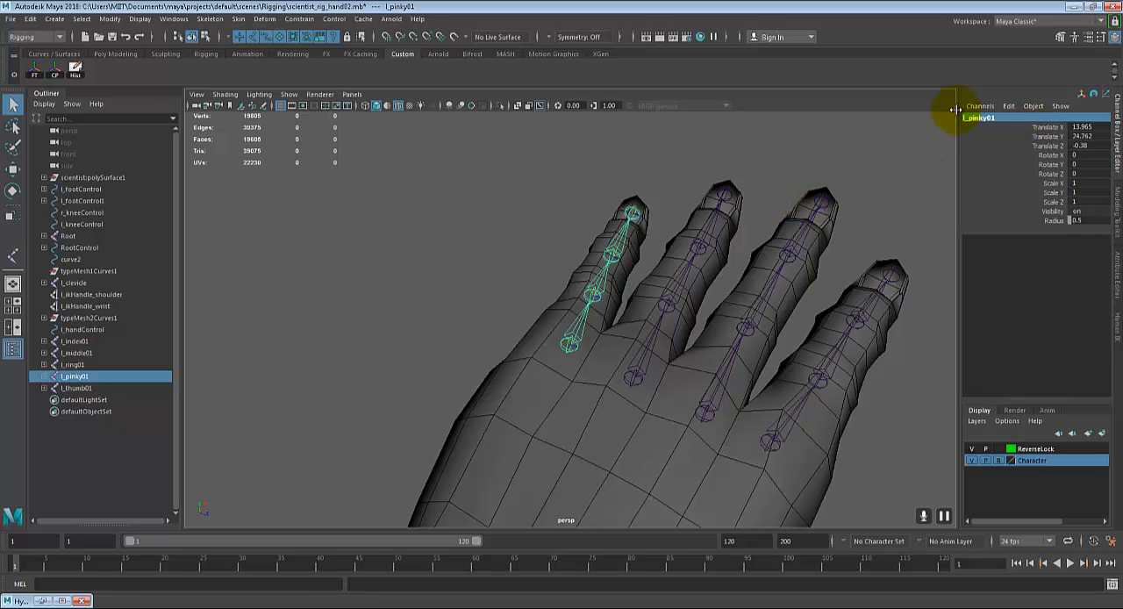
left_click_drag(635, 312, 647, 351, "alt")
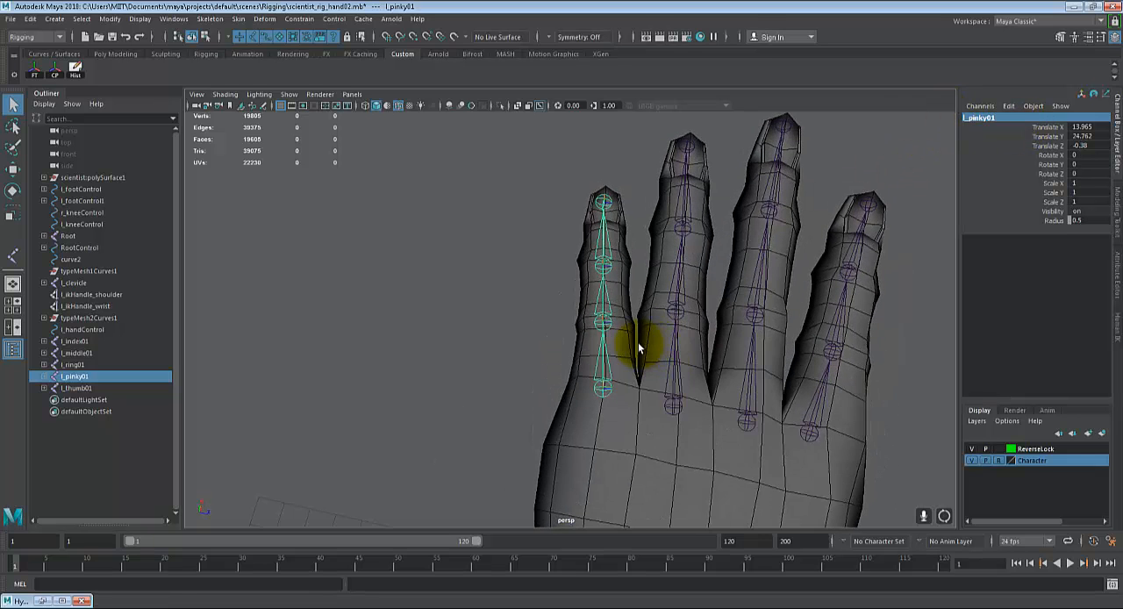
left_click_drag(834, 432, 714, 262, "alt")
scroll(642, 385, "down", 3)
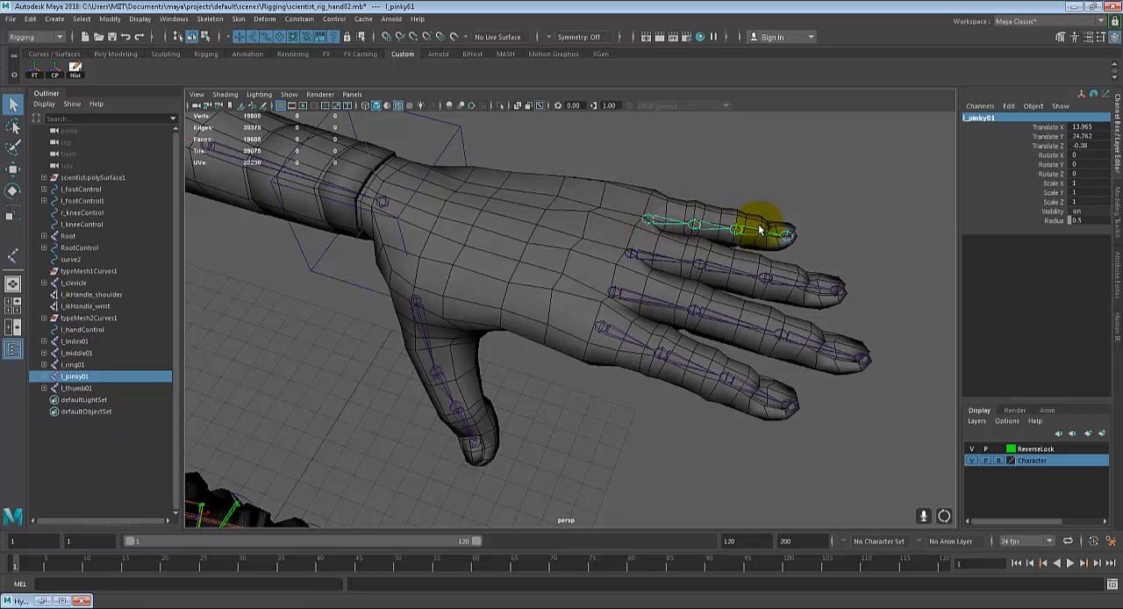
left_click_drag(497, 334, 556, 328, "alt")
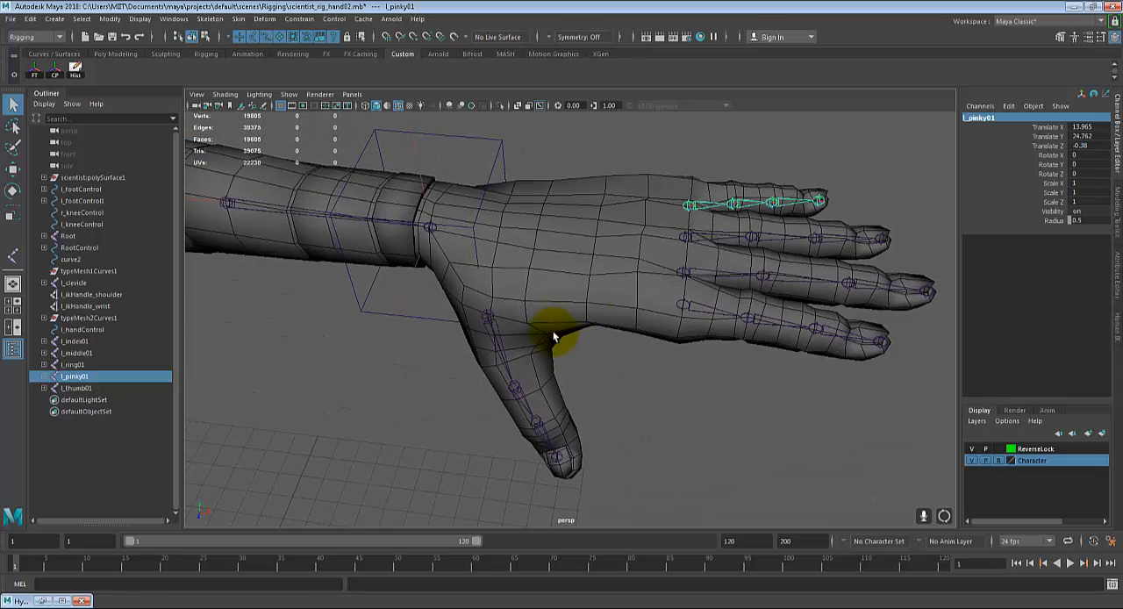
left_click_drag(734, 330, 739, 330, "alt")
middle_click_drag(738, 330, 648, 358, "alt")
mouse_move(585, 283)
left_mouse_down("alt")
mouse_move(602, 288)
mouse_move(614, 263)
mouse_move(589, 288)
left_mouse_up("alt")
left_click(853, 210)
left_click_drag(849, 208, 574, 420)
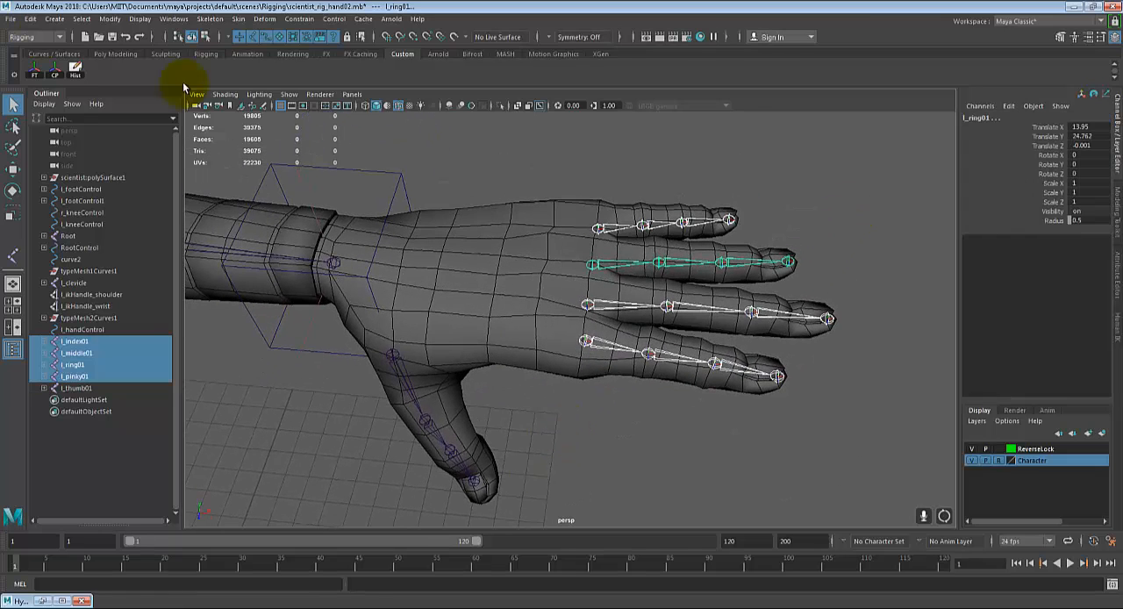
Step: Examine the local axis directions of the joints along the selected finger chains, from the knuckles to the tips
middle_click_drag(628, 196, 544, 314, "alt")
scroll(555, 209, "up", 5)
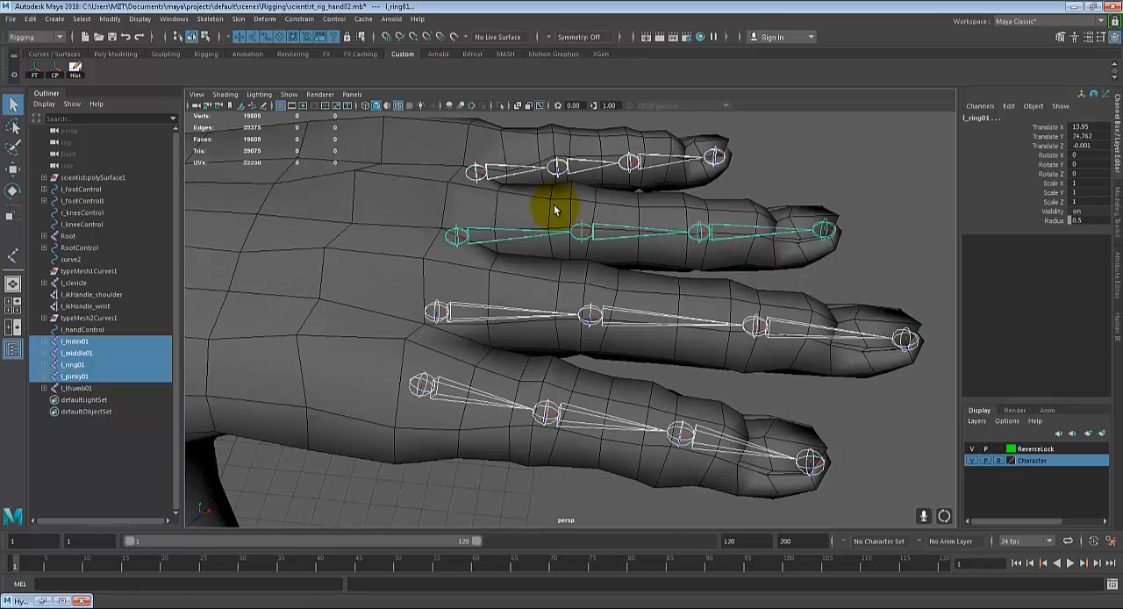
scroll(534, 263, "up", 3)
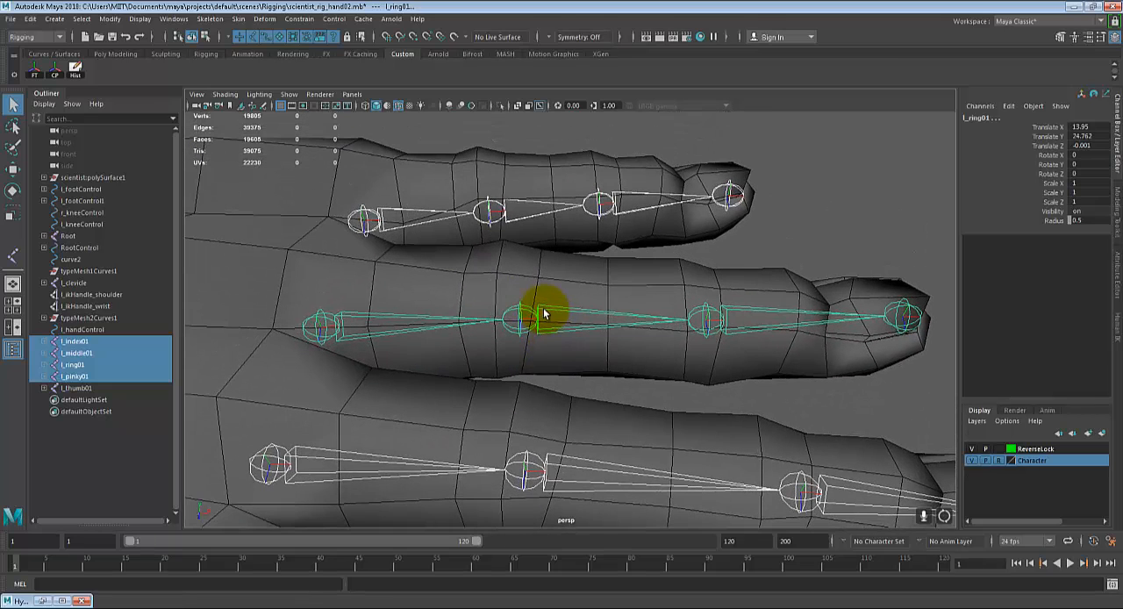
left_click(218, 18)
left_click(436, 90)
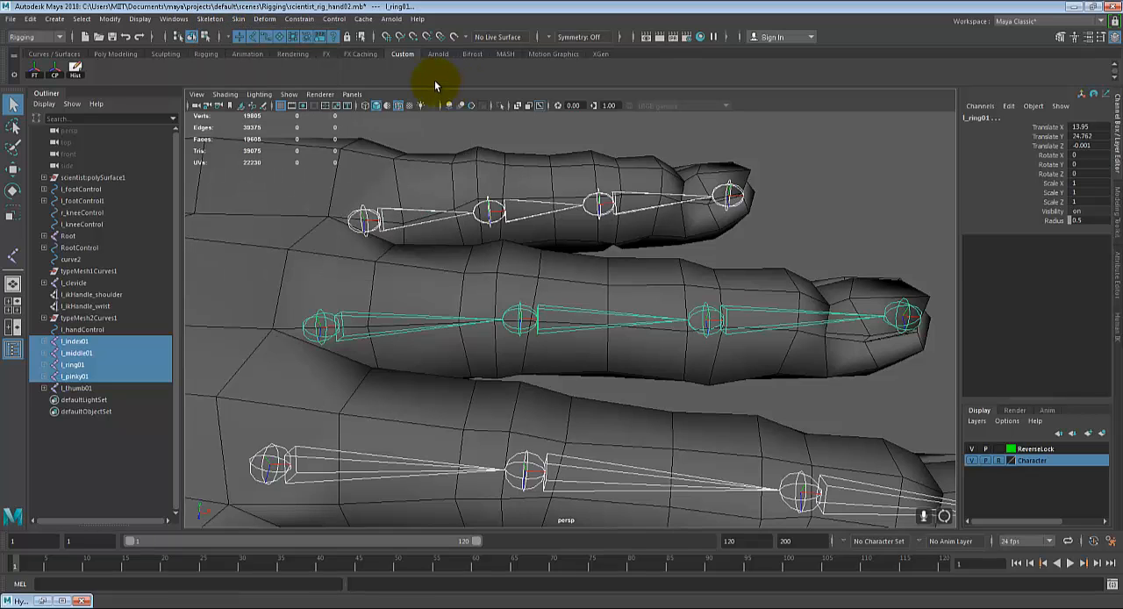
scroll(488, 215, "up", 5)
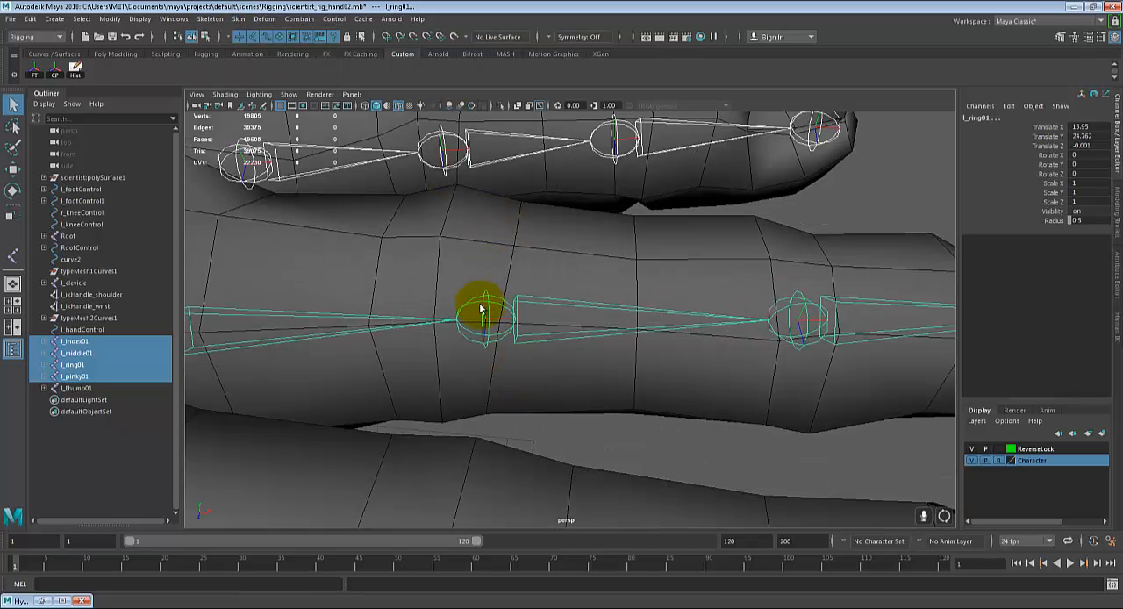
middle_click_drag(829, 338, 413, 331, "alt")
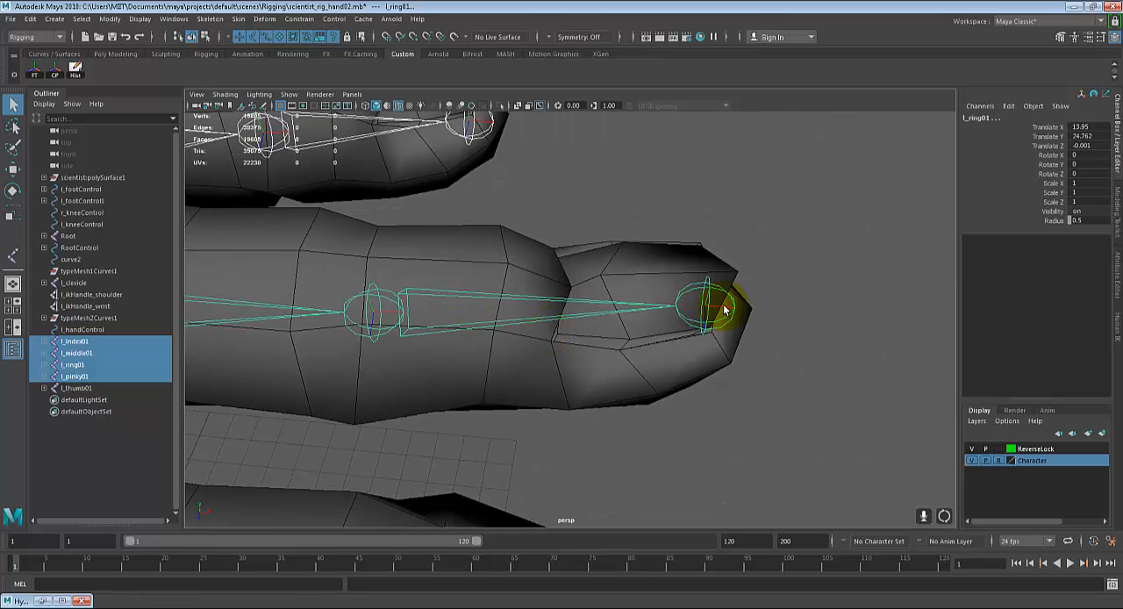
scroll(775, 301, "down", 4)
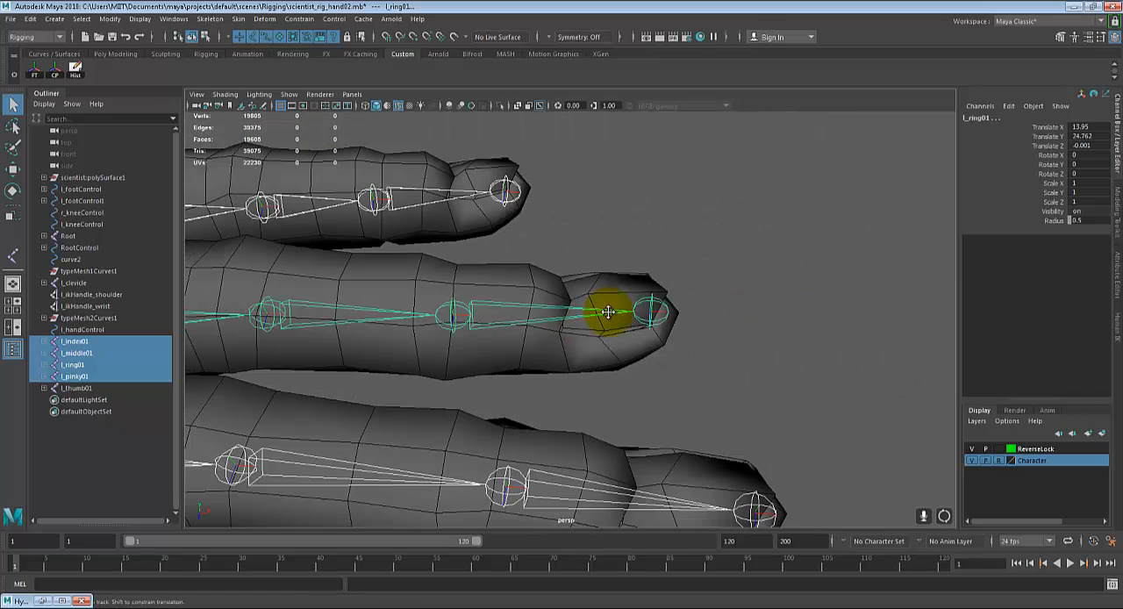
middle_click_drag(606, 311, 687, 313, "alt")
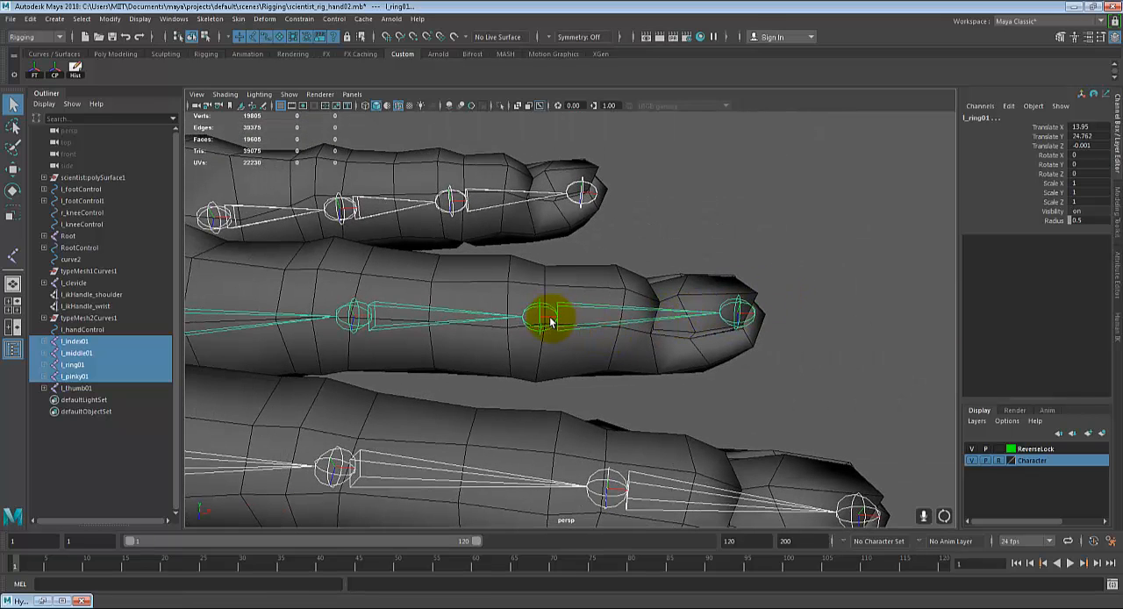
left_click_drag(720, 279, 501, 220, "alt")
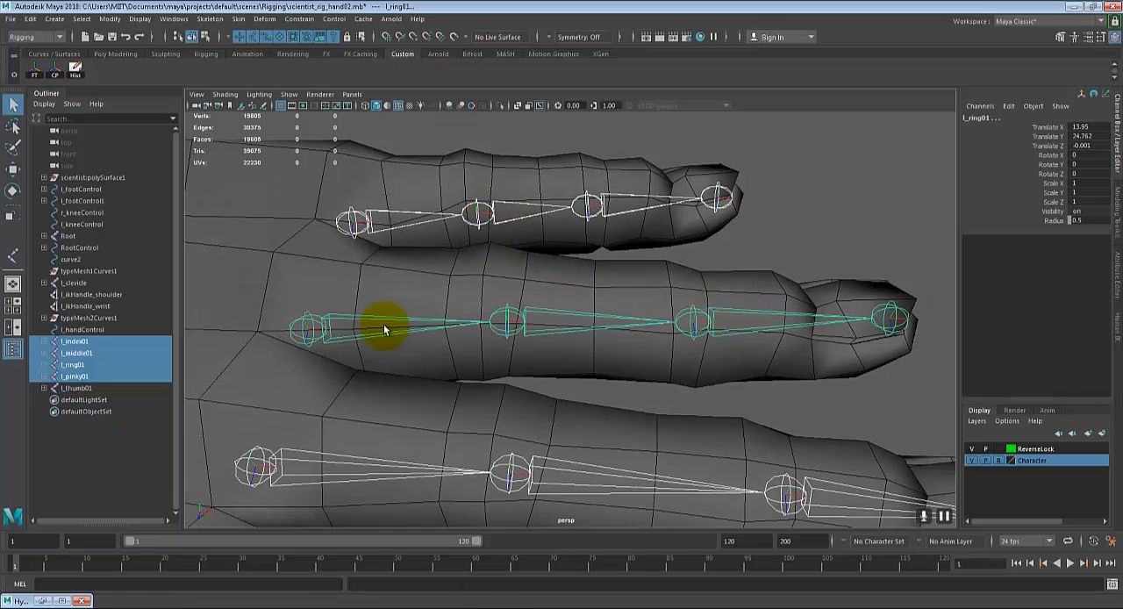
scroll(687, 324, "down", 5)
middle_click_drag(668, 358, 709, 277, "alt")
left_click_drag(645, 436, 649, 411, "alt")
scroll(651, 411, "up", 5)
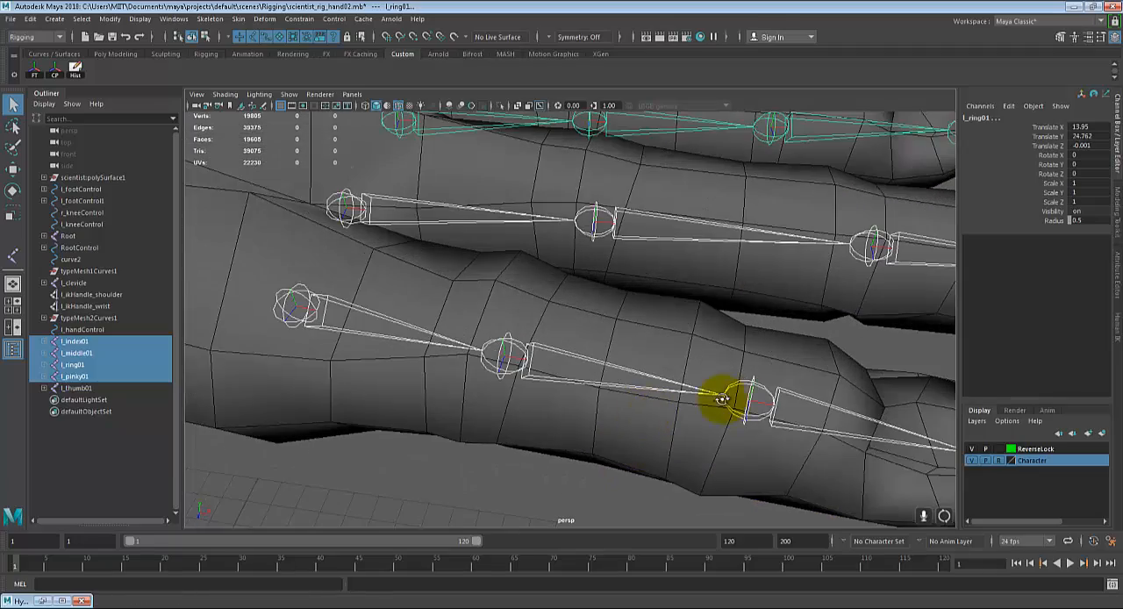
left_click_drag(722, 398, 702, 376, "alt")
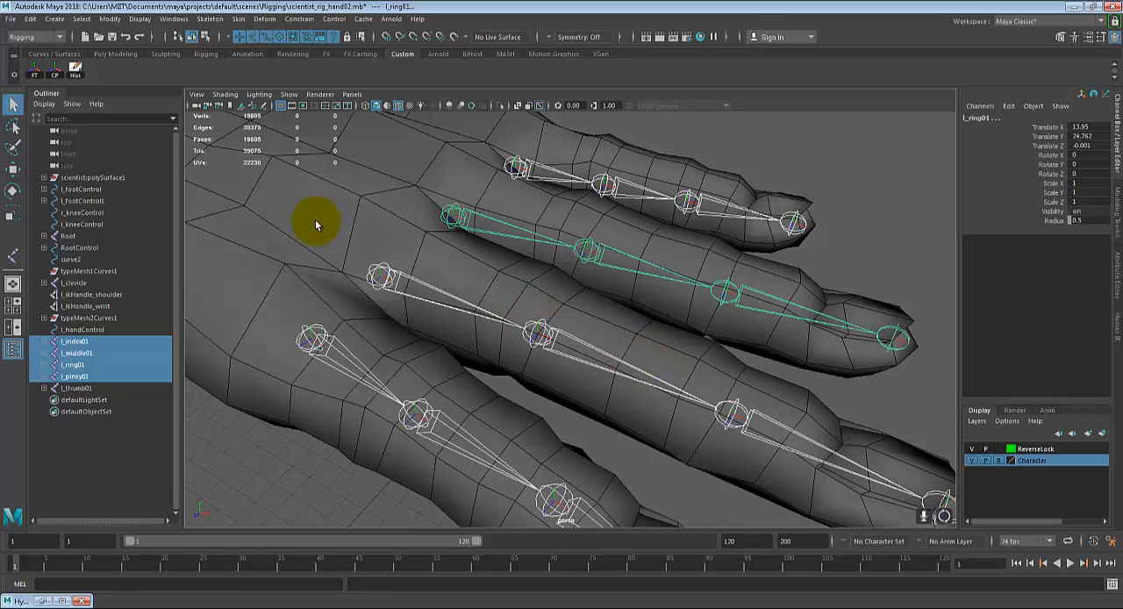
Step: Apply Orient Joint to the selected index, middle, ring and pinky finger chains
left_click(209, 18)
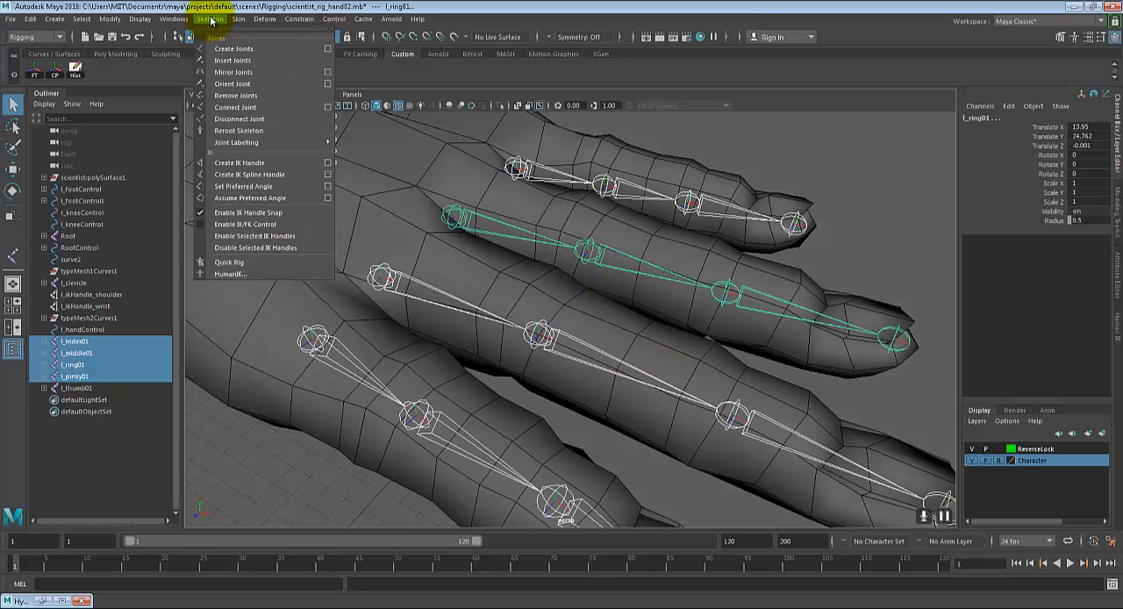
left_click(231, 84)
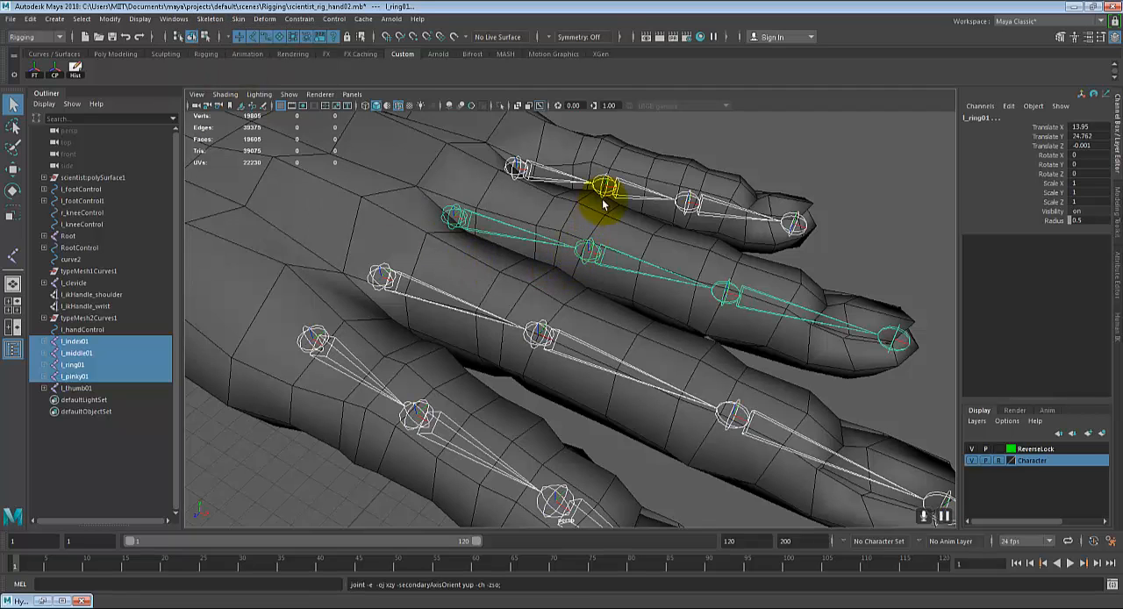
scroll(684, 314, "down", 4)
middle_click_drag(640, 346, 652, 333, "alt")
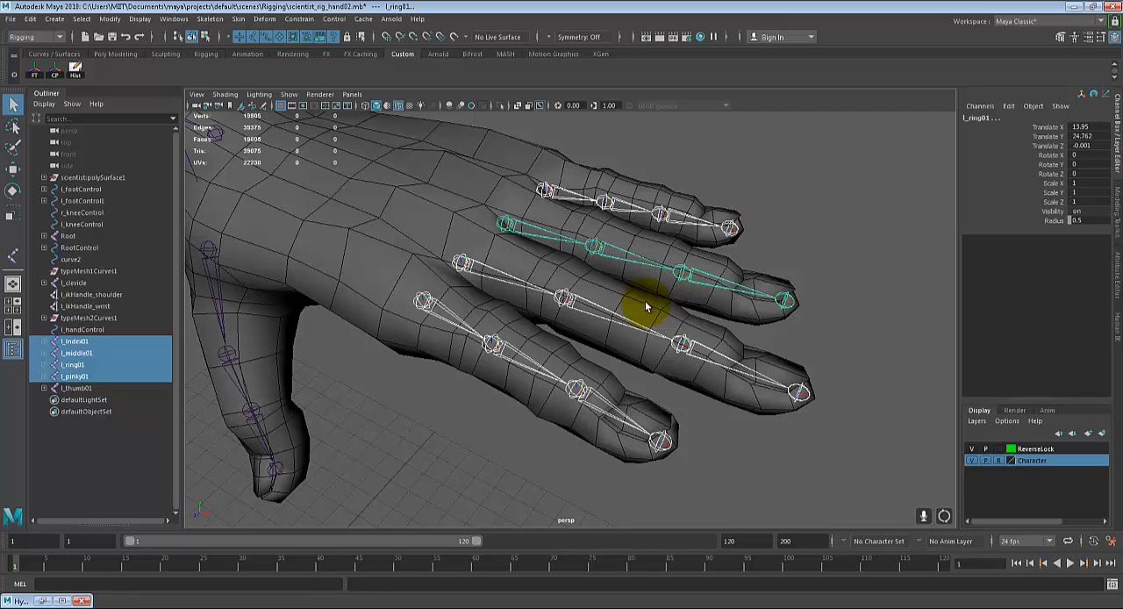
left_click_drag(544, 363, 429, 441, "alt")
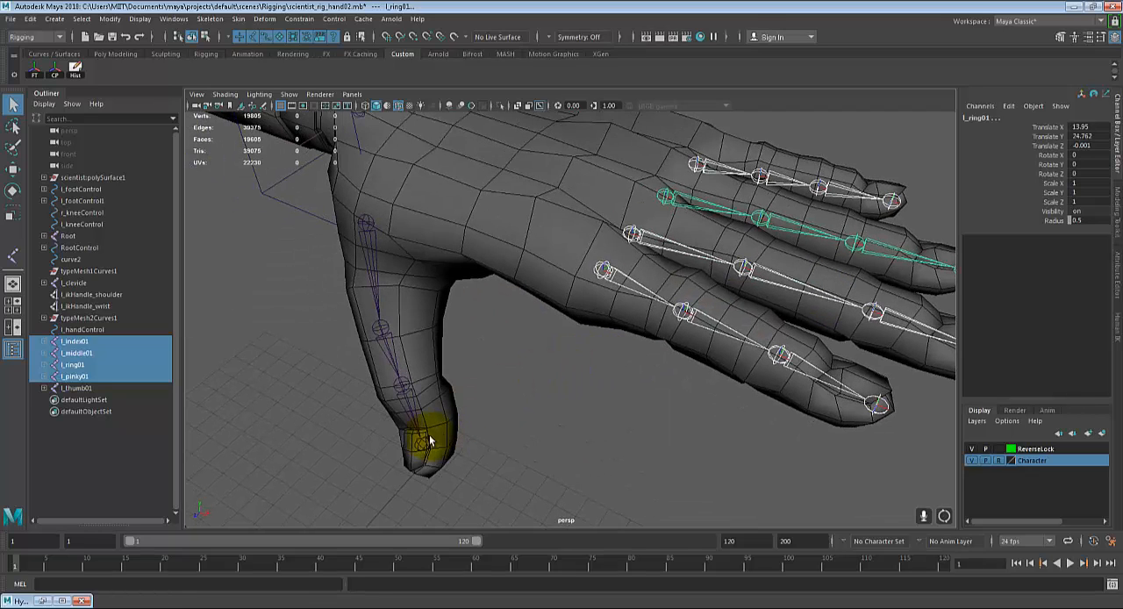
Step: Select the whole thumb joint chain from its root joint l_thumb01 at the base of the thumb
left_click(422, 443)
left_click(375, 325)
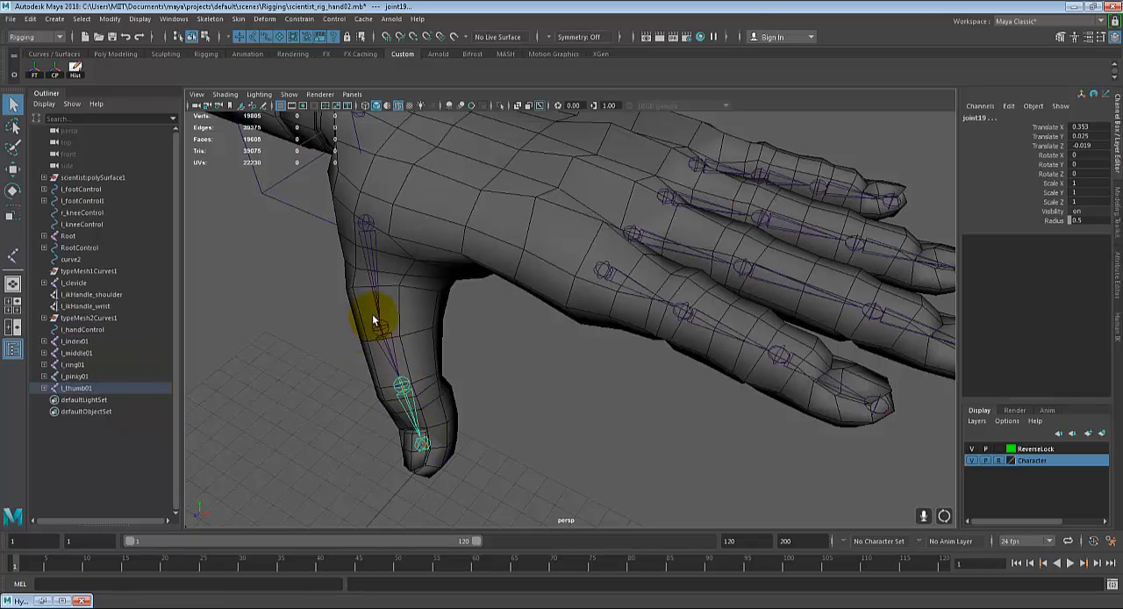
left_click(369, 225)
left_click_drag(462, 302, 459, 306, "alt")
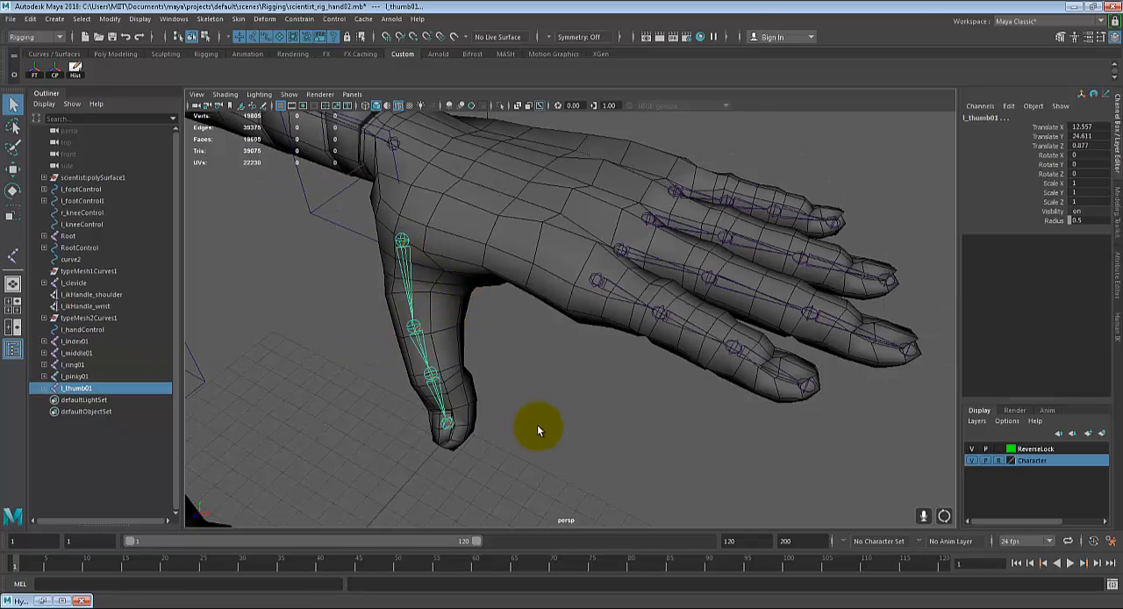
Step: Try Orient Joint on the thumb chain, inspect its local axes up close, and undo the reorientation
left_click(209, 19)
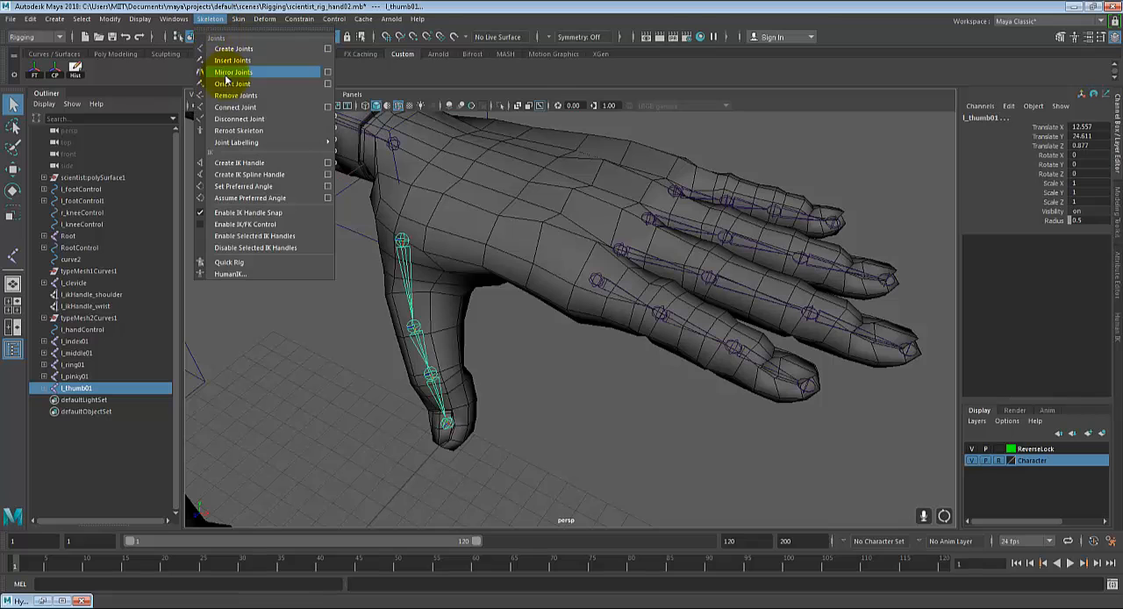
left_click(230, 83)
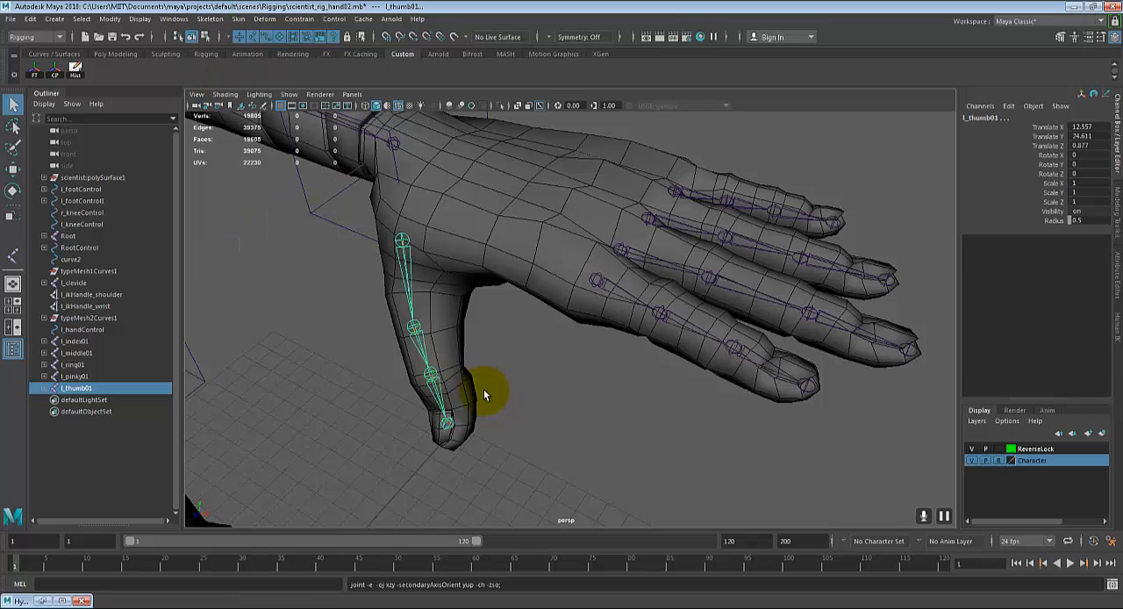
scroll(484, 387, "up", 3)
middle_click_drag(533, 341, 638, 328, "alt")
scroll(638, 328, "up", 5)
key("ctrl+z")
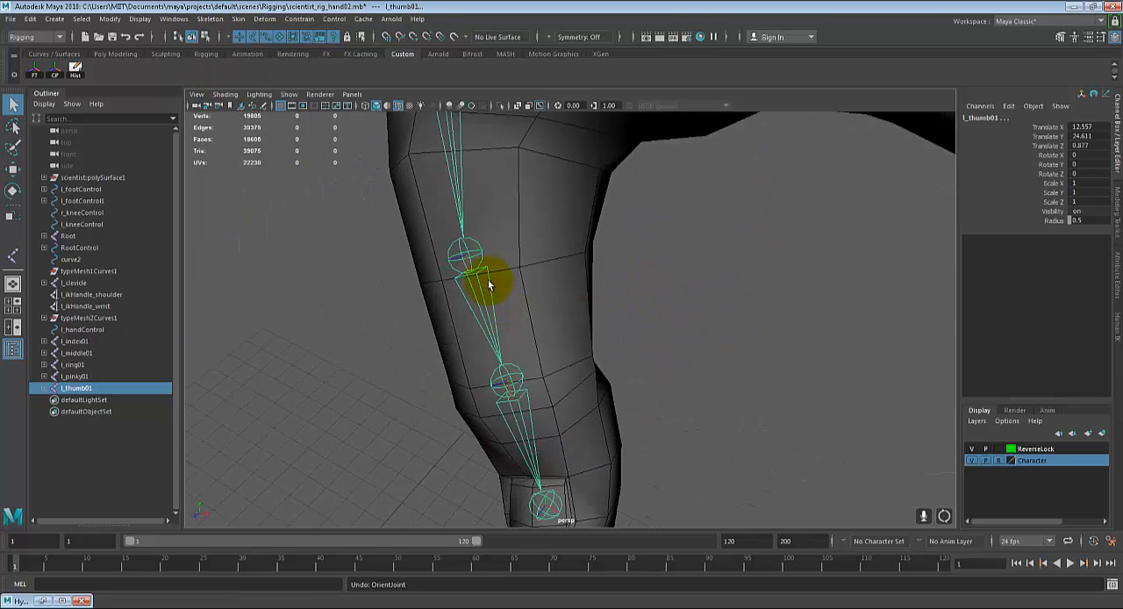
Step: Apply Orient Joint to the selected thumb chain again
left_click(208, 19)
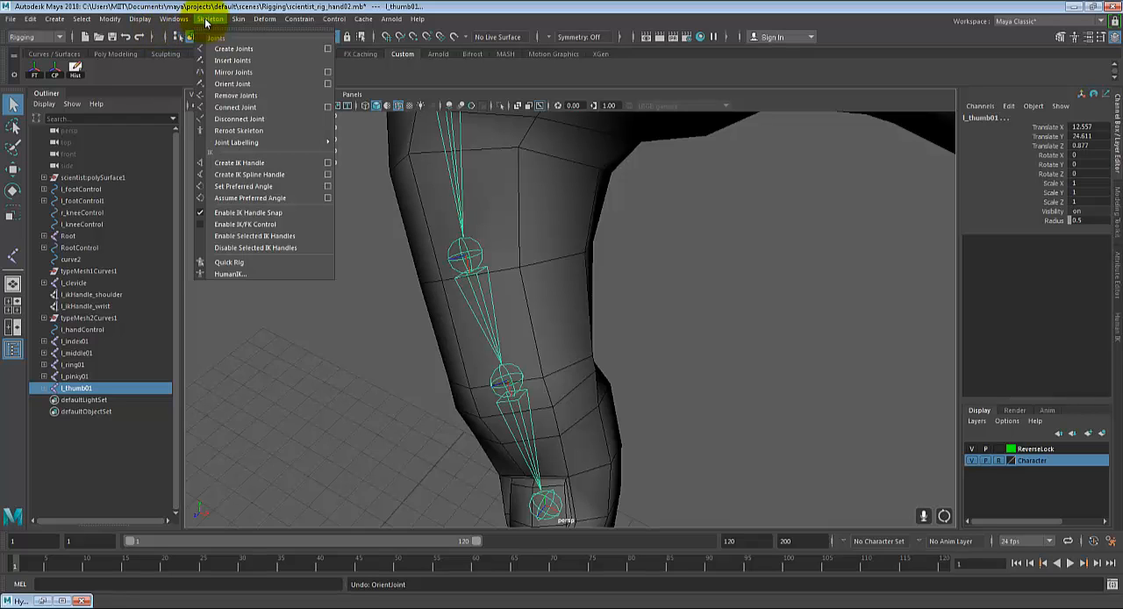
left_click(239, 85)
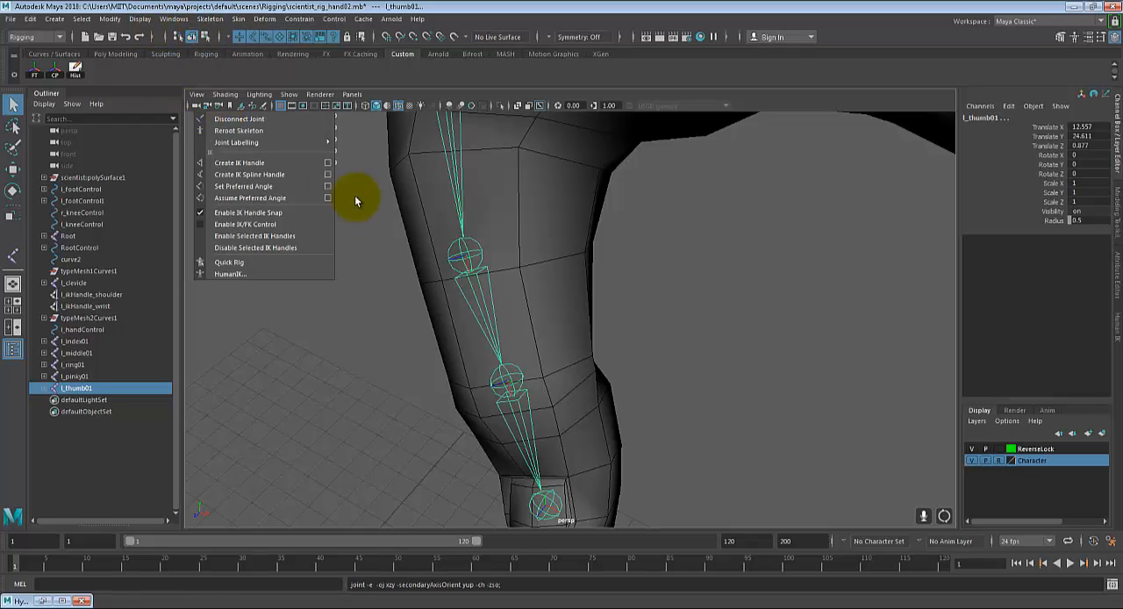
Step: Try parenting the thumb chain's root joint to the l_foreArm joint, and undo the parenting
scroll(593, 287, "down", 5)
left_click_drag(593, 287, 482, 365, "alt")
left_click_drag(435, 281, 480, 270, "alt")
left_click(446, 255)
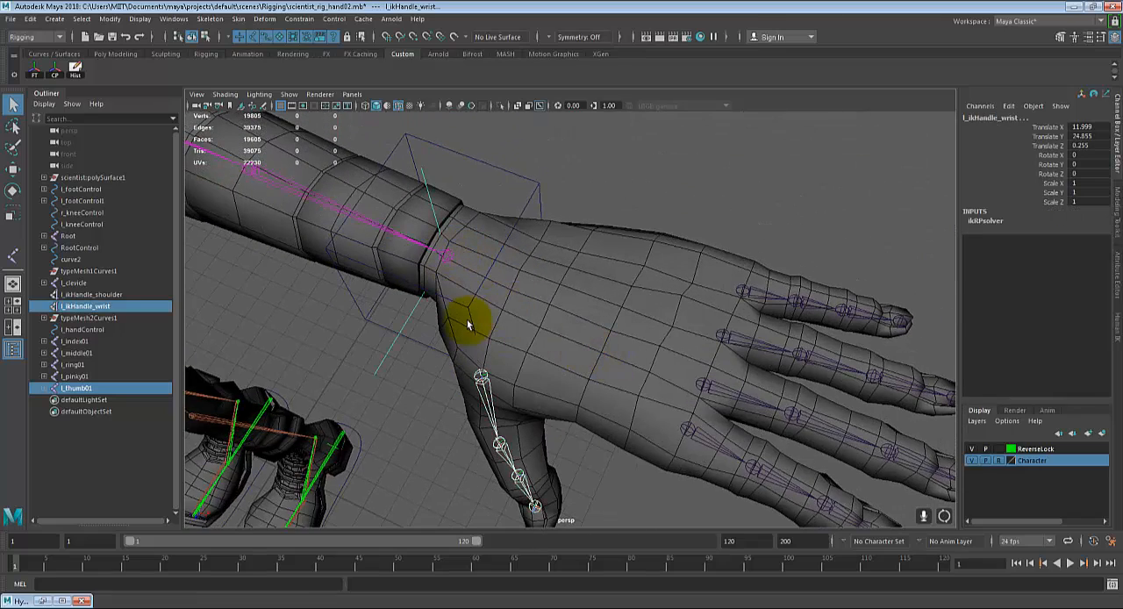
left_click(483, 375)
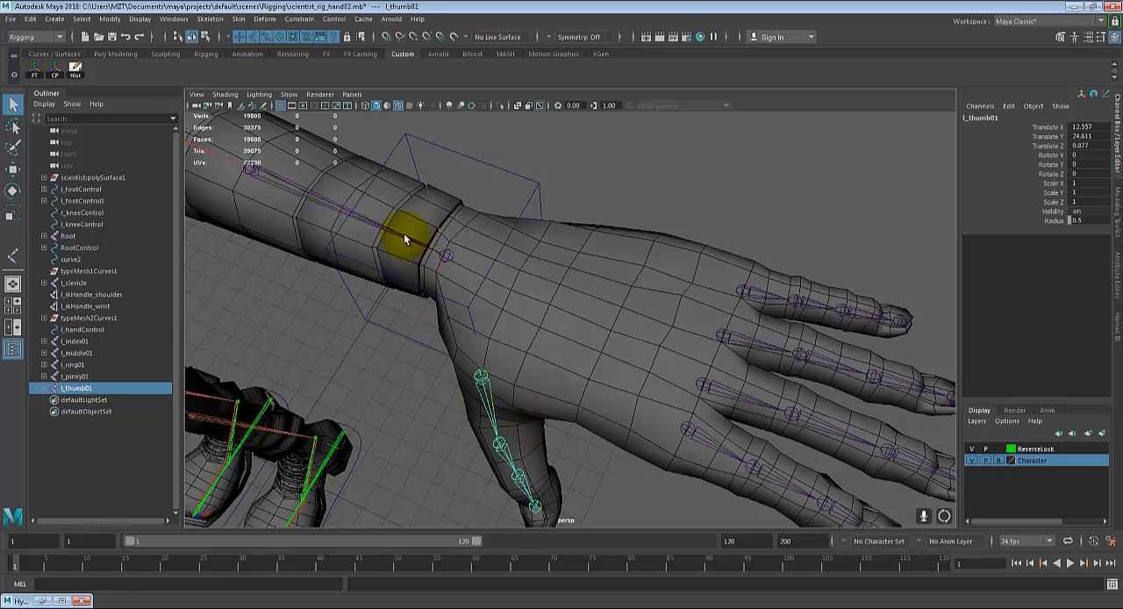
left_click(405, 237)
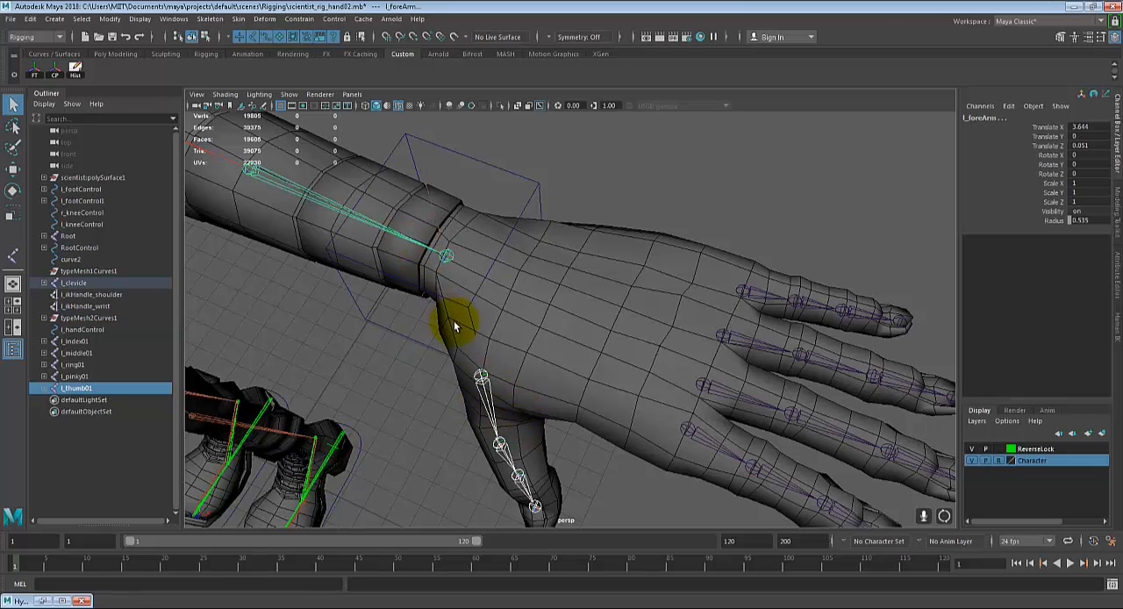
key("p")
left_click_drag(580, 395, 499, 342, "alt")
key("ctrl+z")
Step: Parent the thumb chain's root joint l_thumb01 to the l_wrist joint
left_click(403, 230)
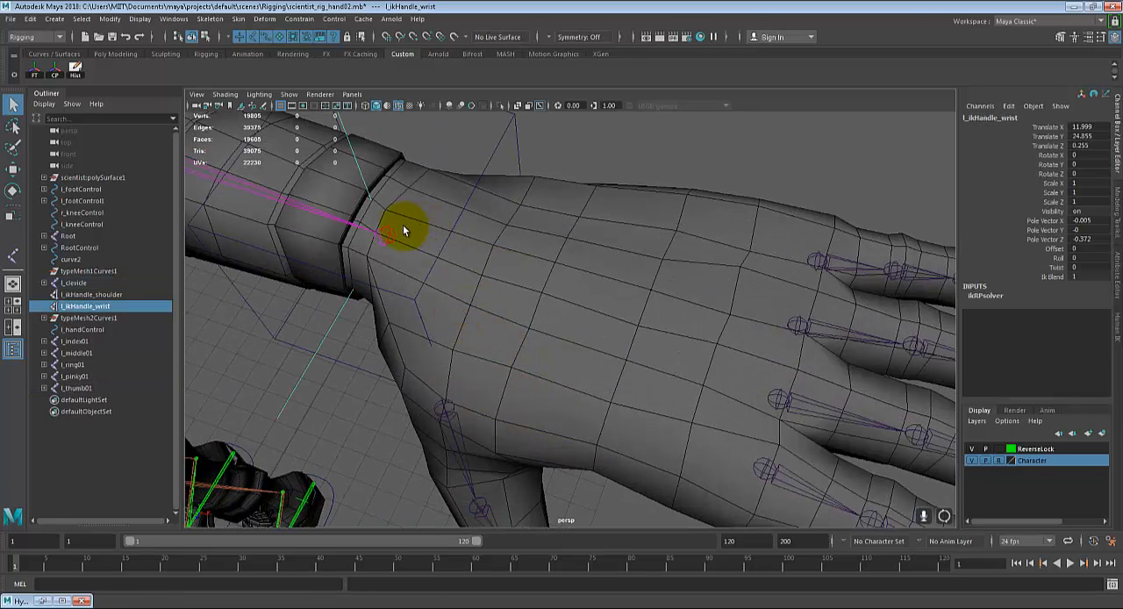
left_click(445, 407)
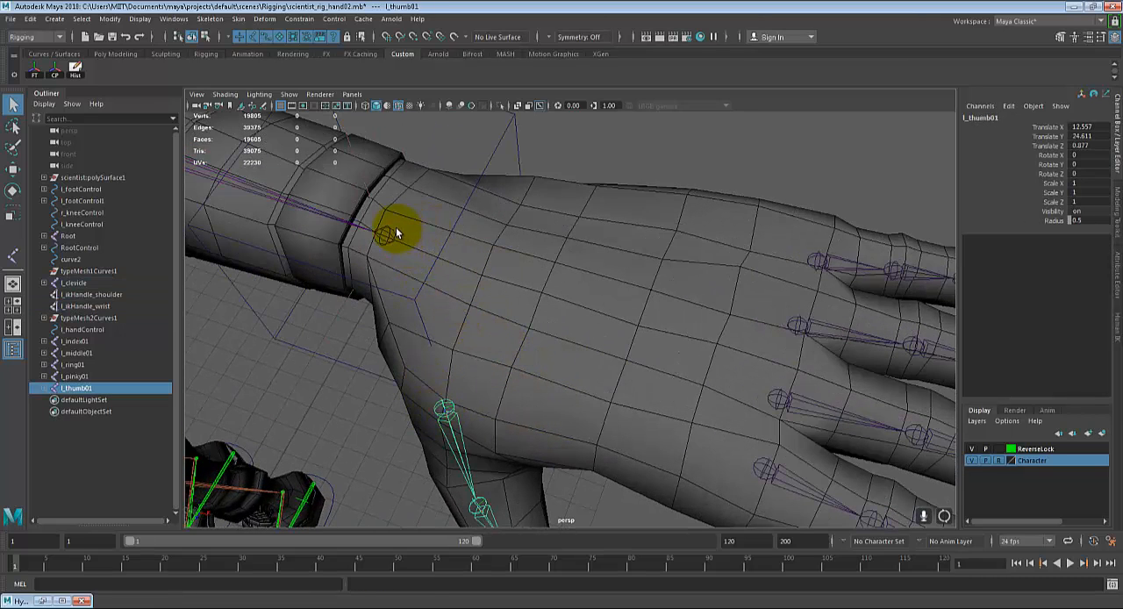
left_click(387, 232, "shift")
key("p")
Step: Parent the index finger chain's root joint l_index01 to the l_wrist joint
left_click_drag(444, 287, 660, 399, "alt")
left_click(677, 423)
scroll(562, 386, "up", 4)
middle_click_drag(550, 380, 629, 425, "alt")
left_click(407, 263, "shift")
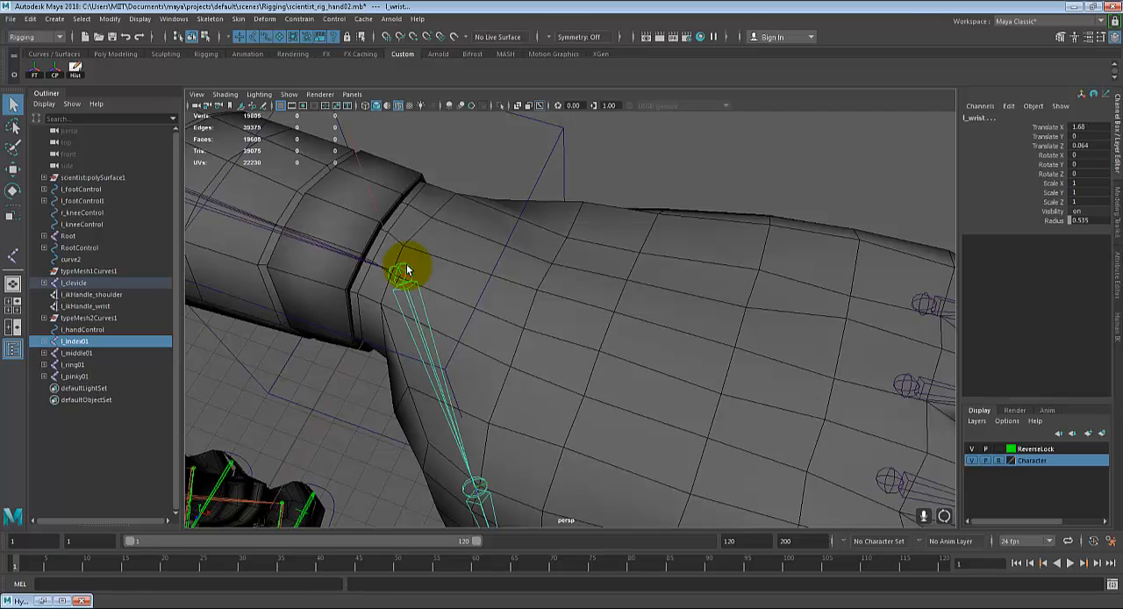
key("p")
Step: Parent the middle finger chain's root joint l_middle01 to the l_wrist joint
left_click_drag(406, 264, 602, 338, "alt")
left_click(776, 427)
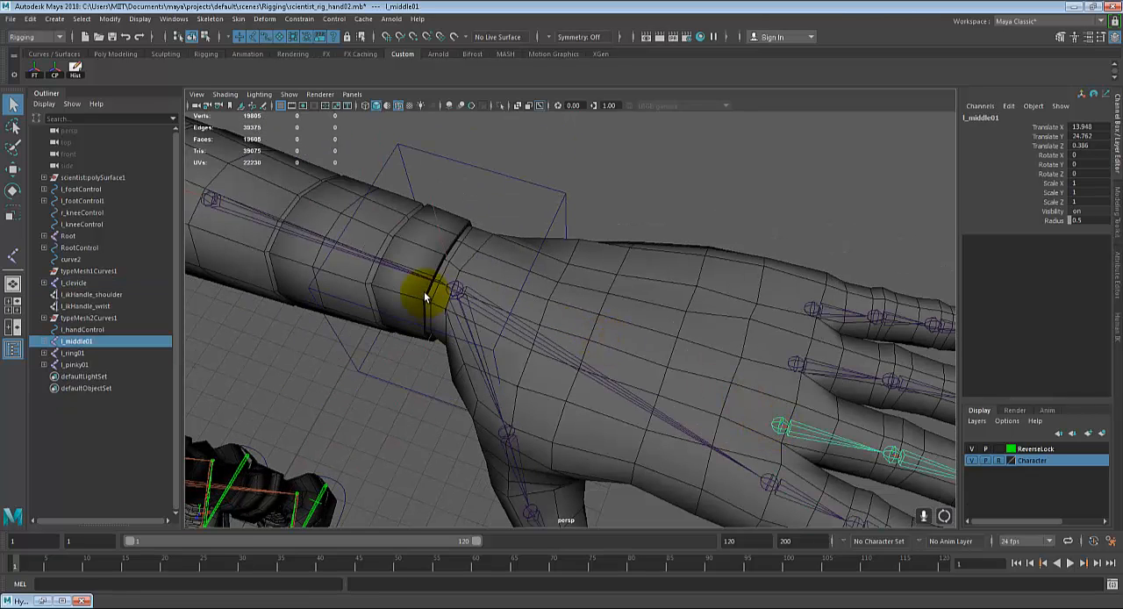
left_click(456, 289, "shift")
key("p")
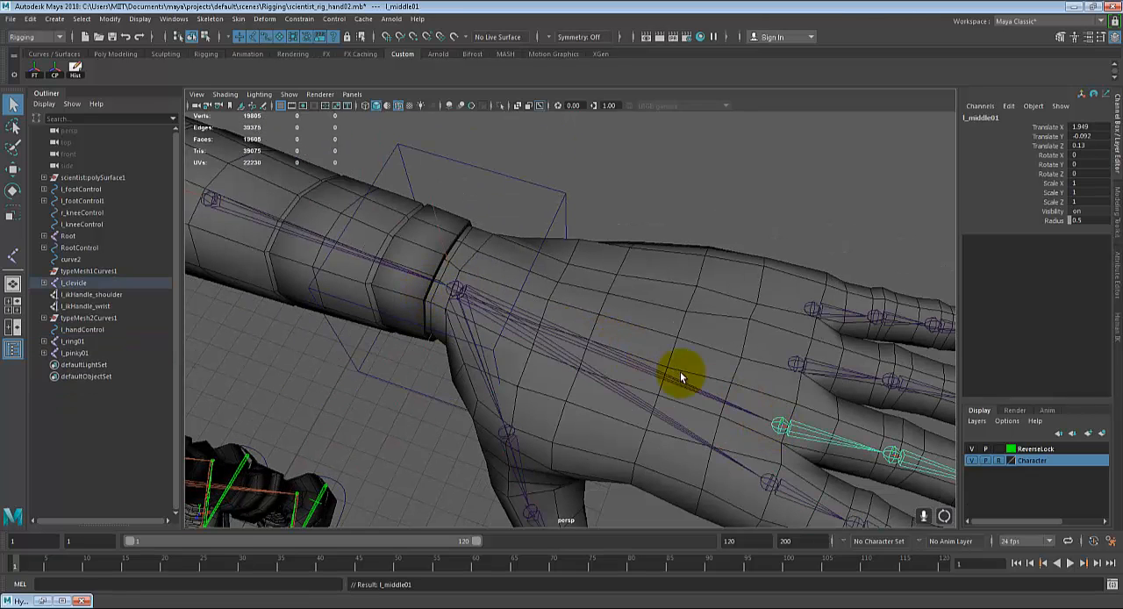
Step: Parent the ring and pinky root joints, l_ring01 and l_pinky01, one after the other to the l_wrist joint
left_click(797, 364)
left_click(449, 291, "shift")
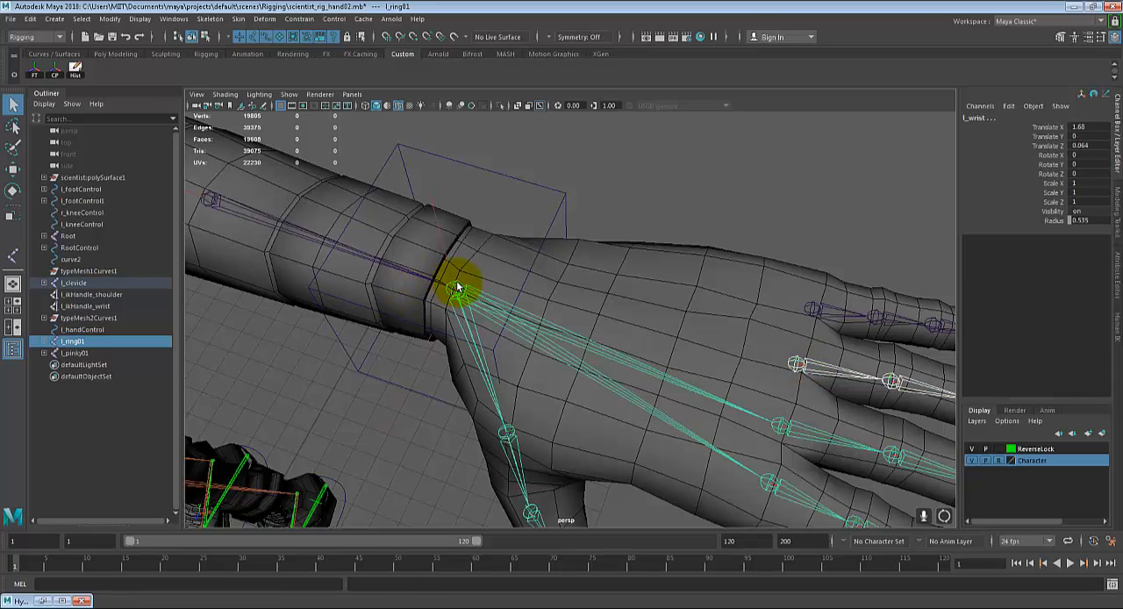
key("p")
left_click(814, 308)
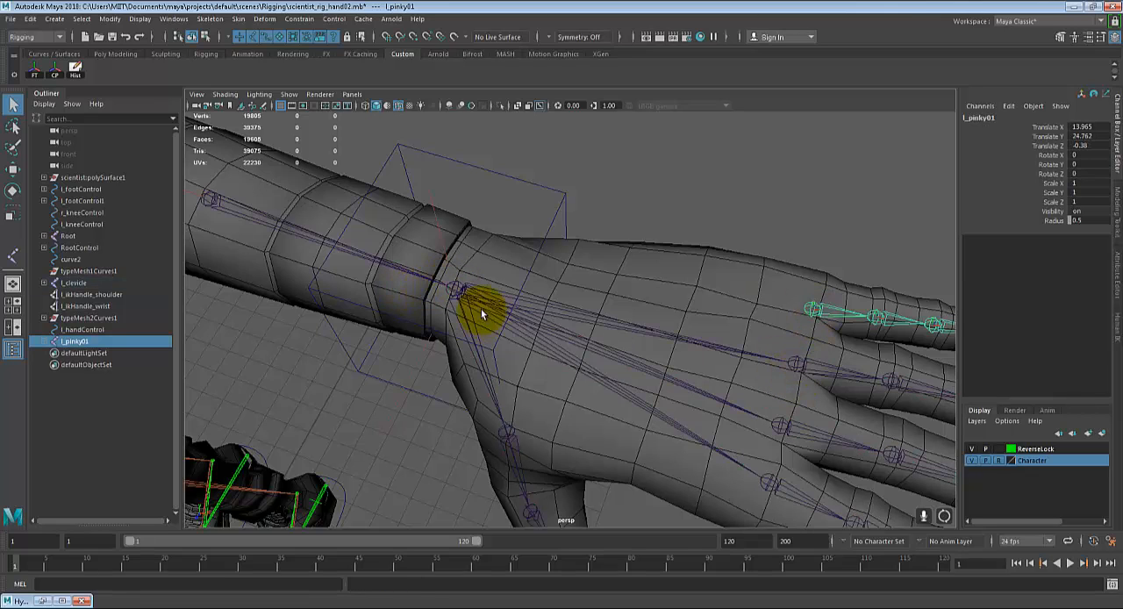
left_click(457, 287, "shift")
key("p")
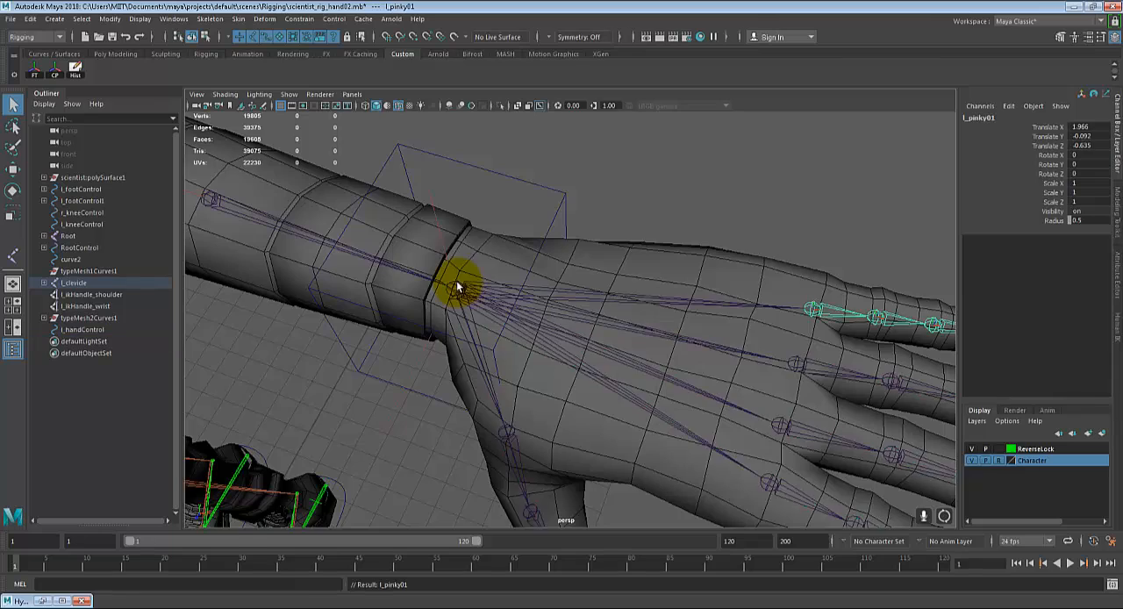
Step: Examine the connected hand and arm skeleton from the fingers along the arm to the shoulder and upper torso
left_click_drag(456, 279, 632, 356, "alt")
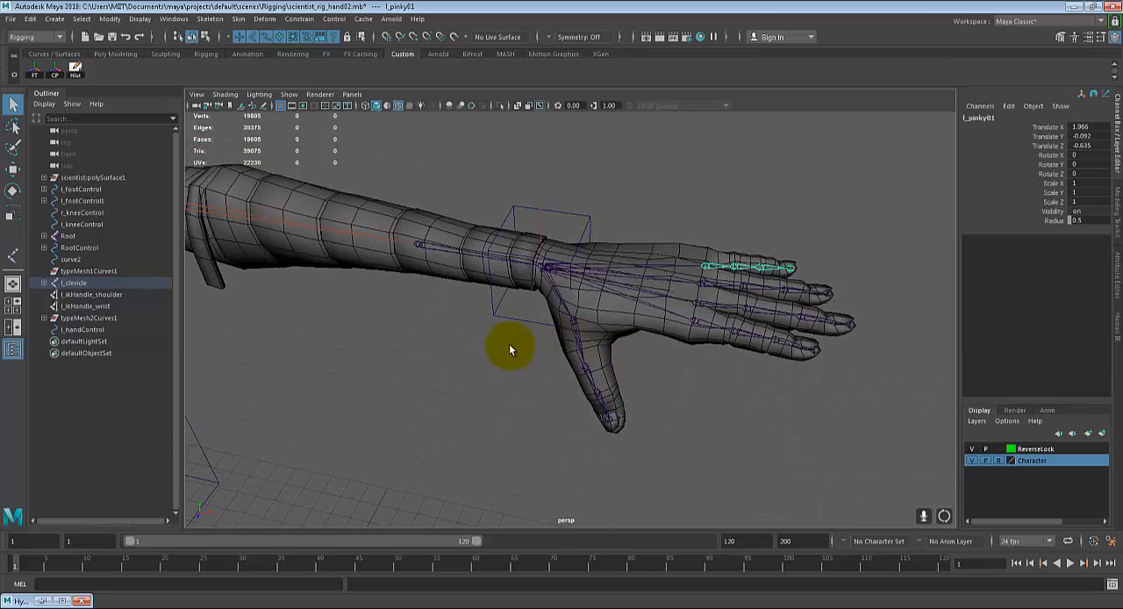
left_click_drag(512, 346, 514, 379, "alt")
middle_click_drag(433, 386, 476, 402, "alt")
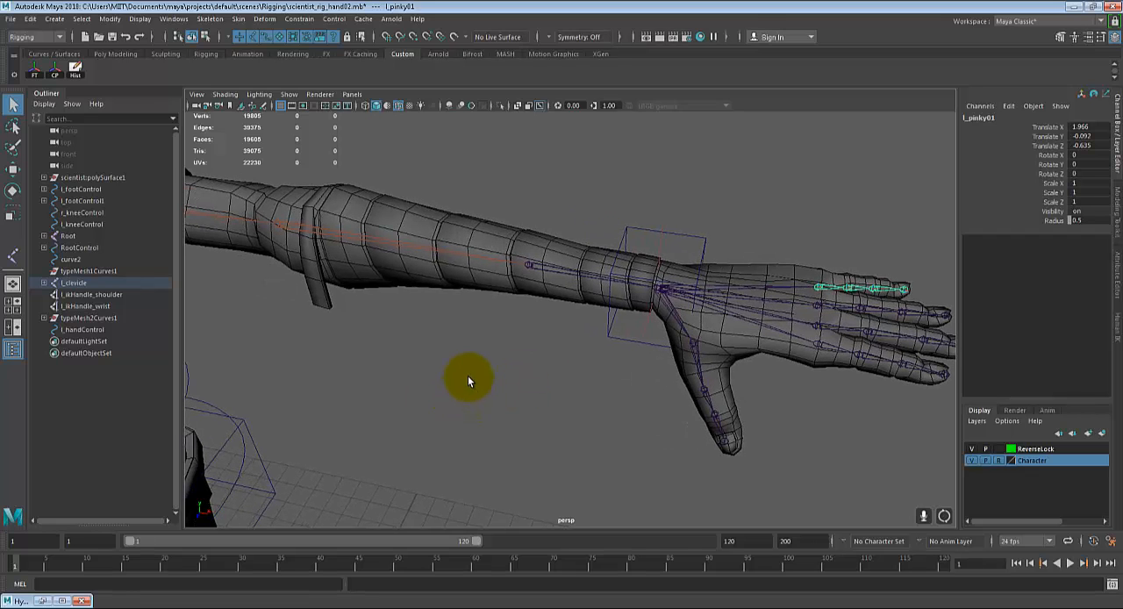
left_click_drag(553, 354, 637, 372, "alt")
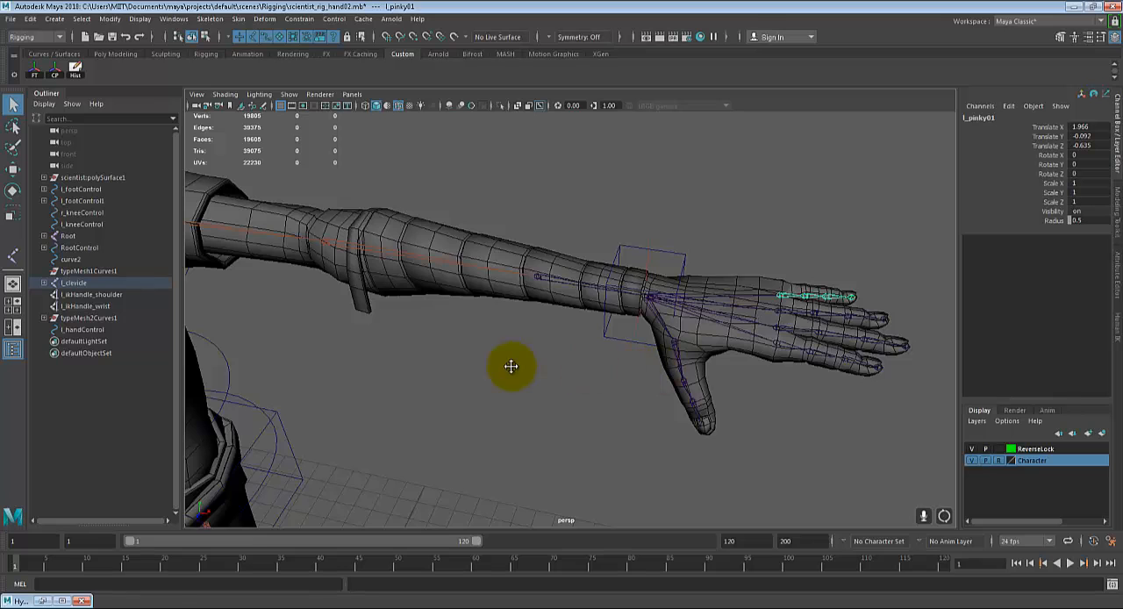
right_click_drag(509, 369, 637, 371, "alt")
scroll(637, 369, "down", 1)
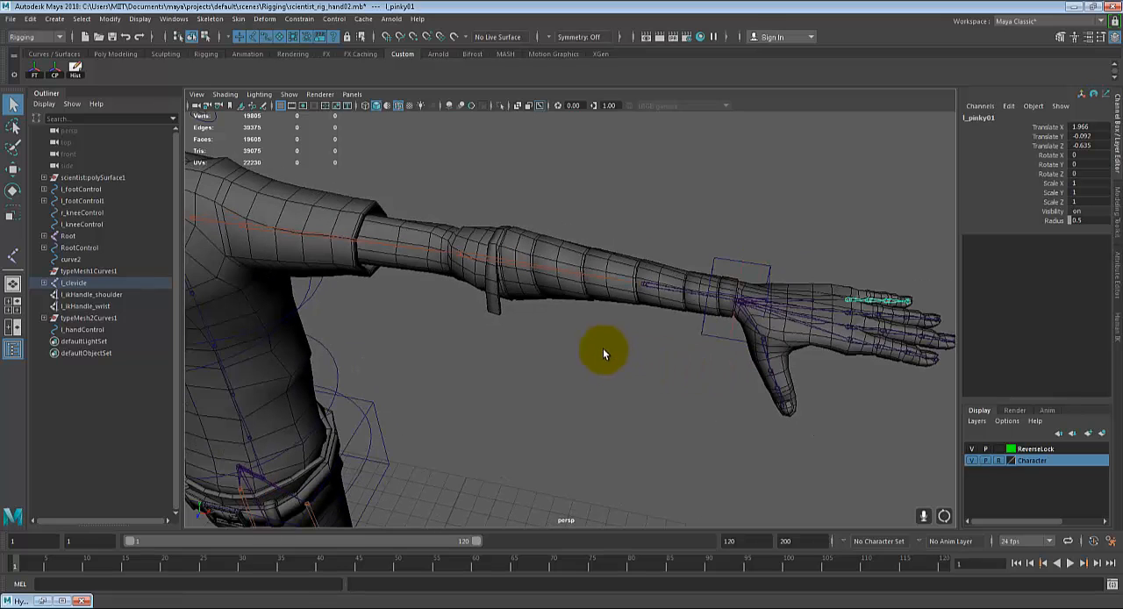
left_click_drag(603, 354, 711, 397, "alt")
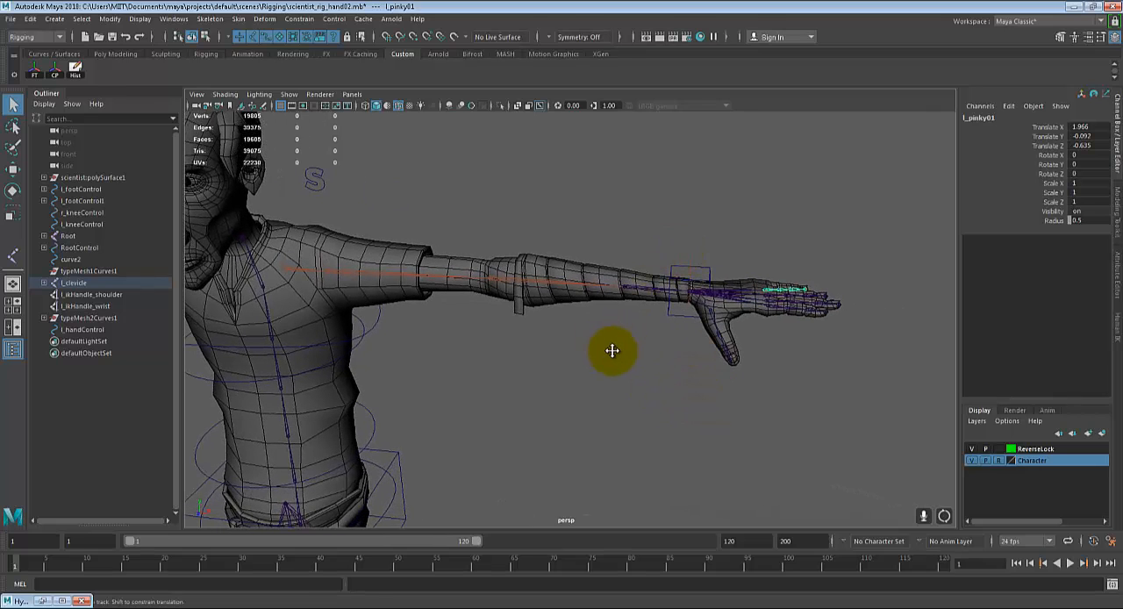
left_click_drag(614, 348, 618, 341, "alt")
middle_click_drag(601, 361, 604, 373, "alt")
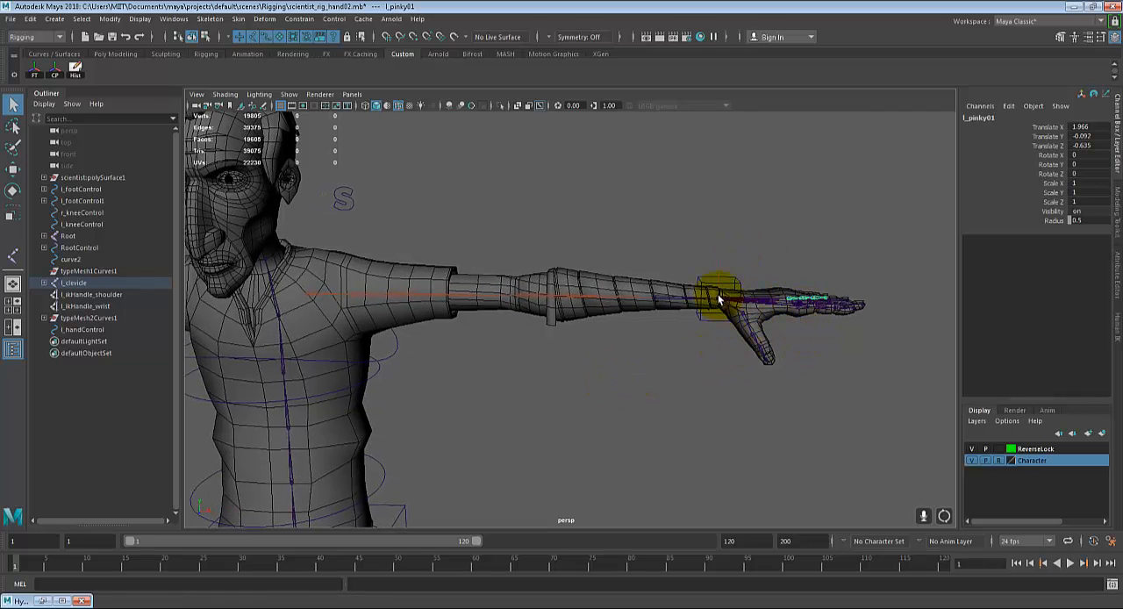
right_click_drag(835, 301, 623, 327, "alt")
left_click_drag(623, 328, 794, 327, "alt")
right_click_drag(136, 374, 560, 288, "alt")
middle_click_drag(559, 288, 539, 361, "alt")
left_click_drag(540, 360, 540, 354, "alt")
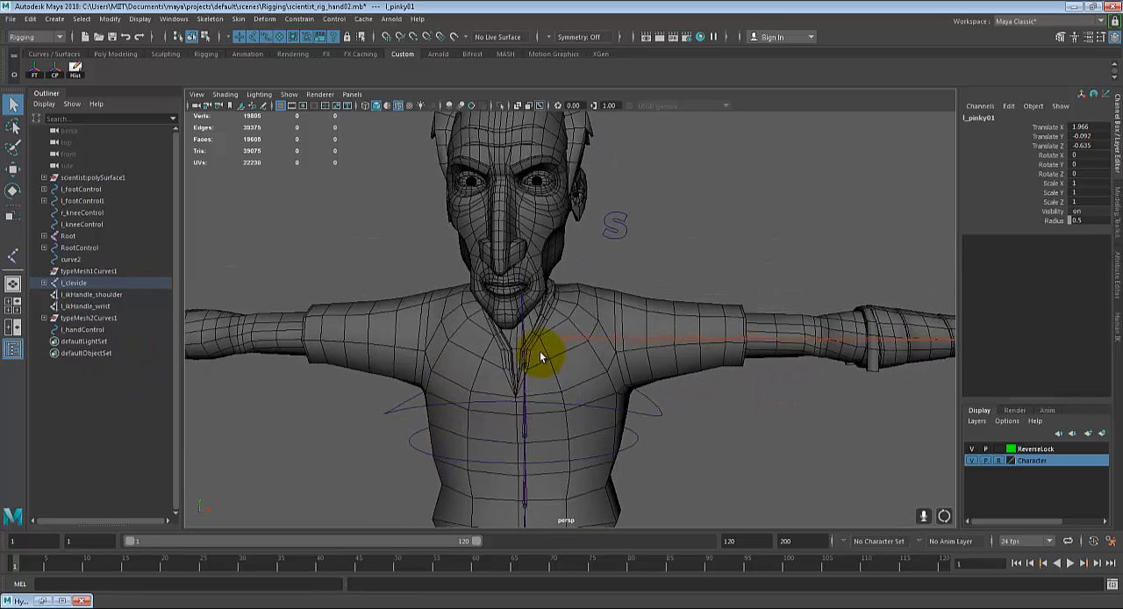
Step: Parent the left arm's root joint l_clevicle to the uppermost joint of the spine chain at the neck
scroll(541, 354, "up", 4)
middle_click_drag(544, 354, 561, 331, "alt")
left_click(560, 331)
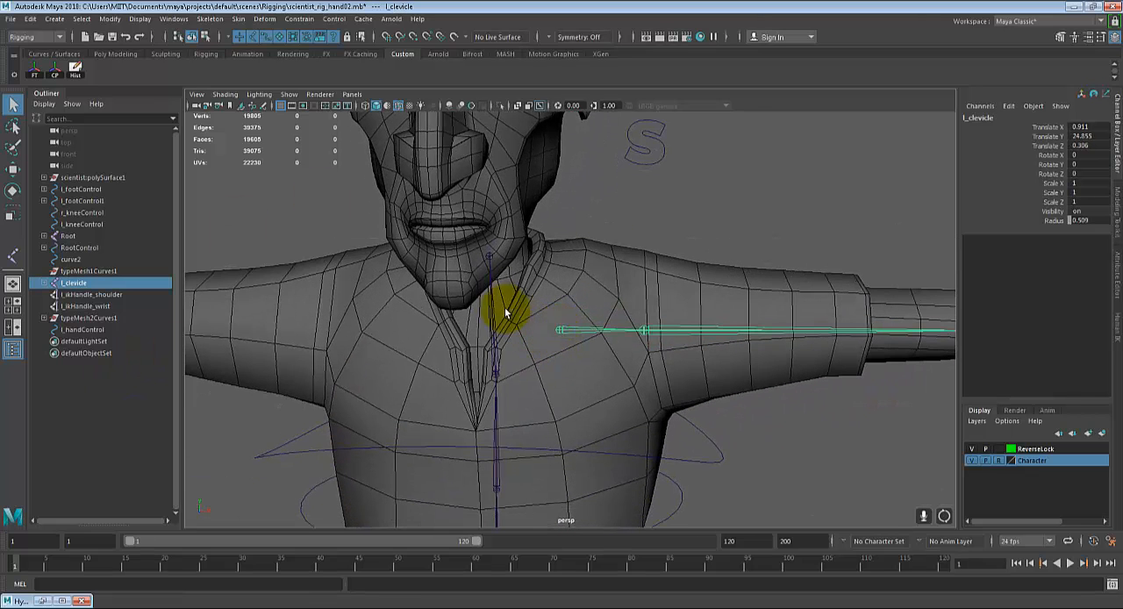
left_click(491, 263, "shift")
left_click_drag(587, 332, 536, 293, "alt")
key("p")
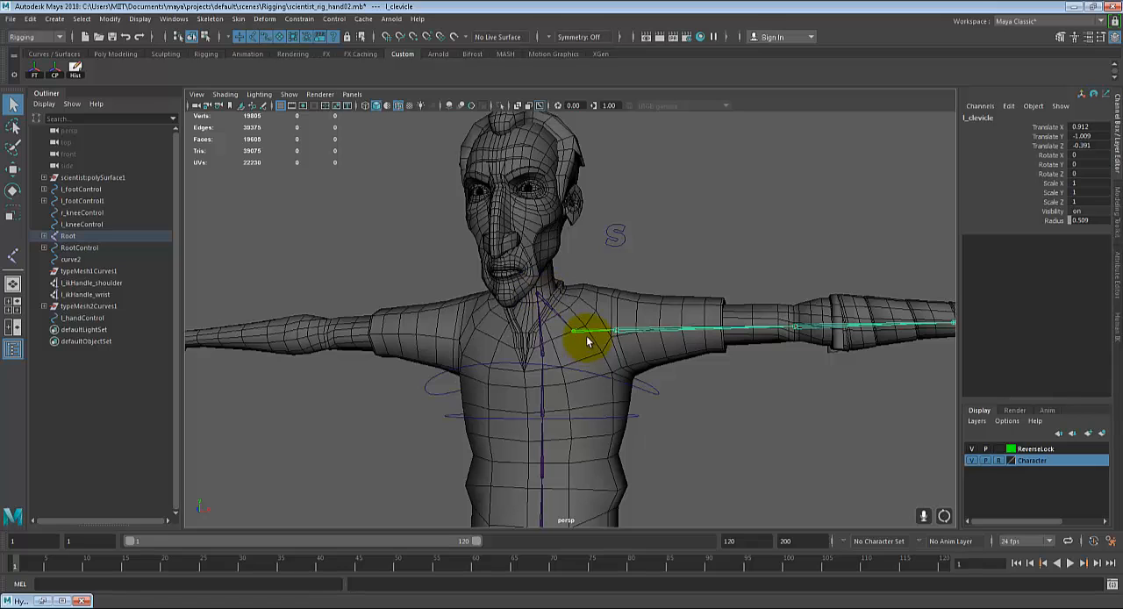
Step: Mirror the l_clevicle arm chain across YZ with the Behavior function, replacing l_ with r_ in the duplicated joint names
left_click_drag(578, 332, 611, 340, "alt")
scroll(569, 334, "down", 1)
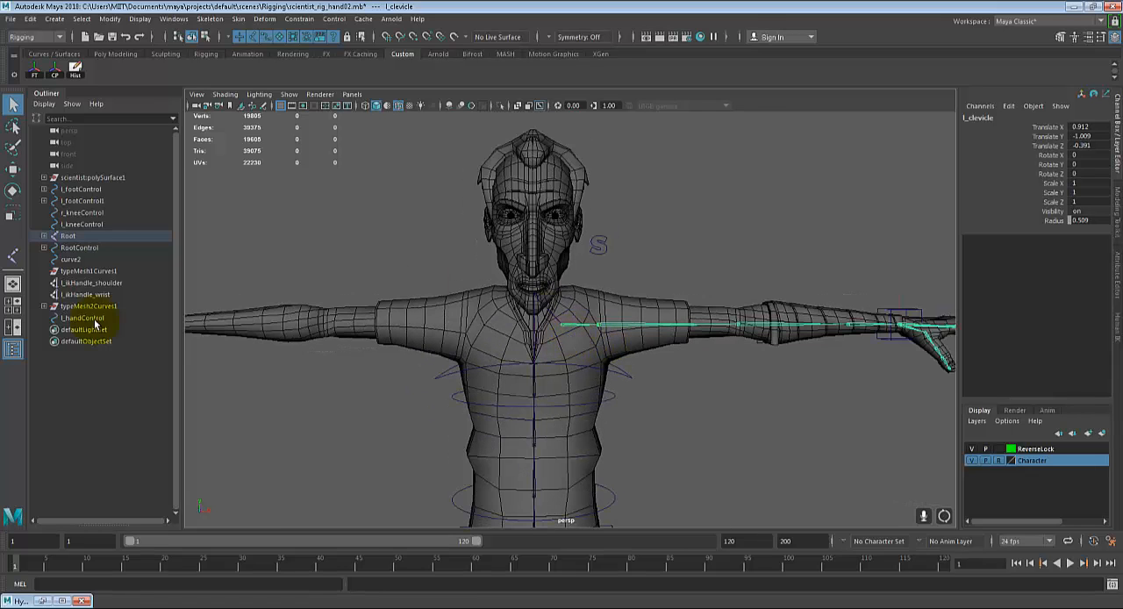
middle_click_drag(692, 378, 737, 389, "alt")
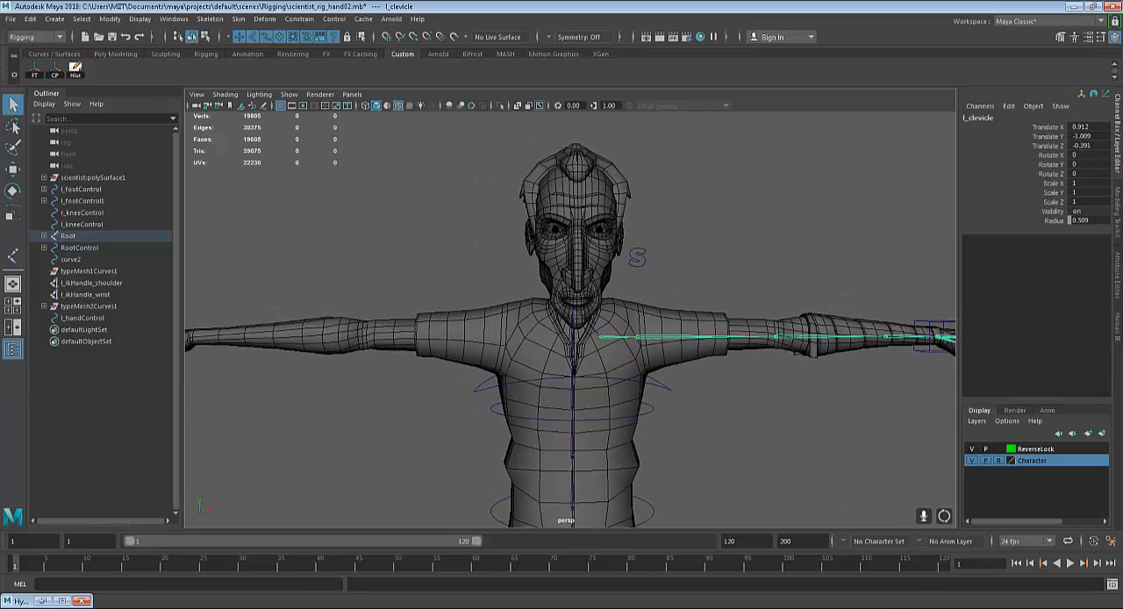
left_click(923, 608)
left_click(926, 608)
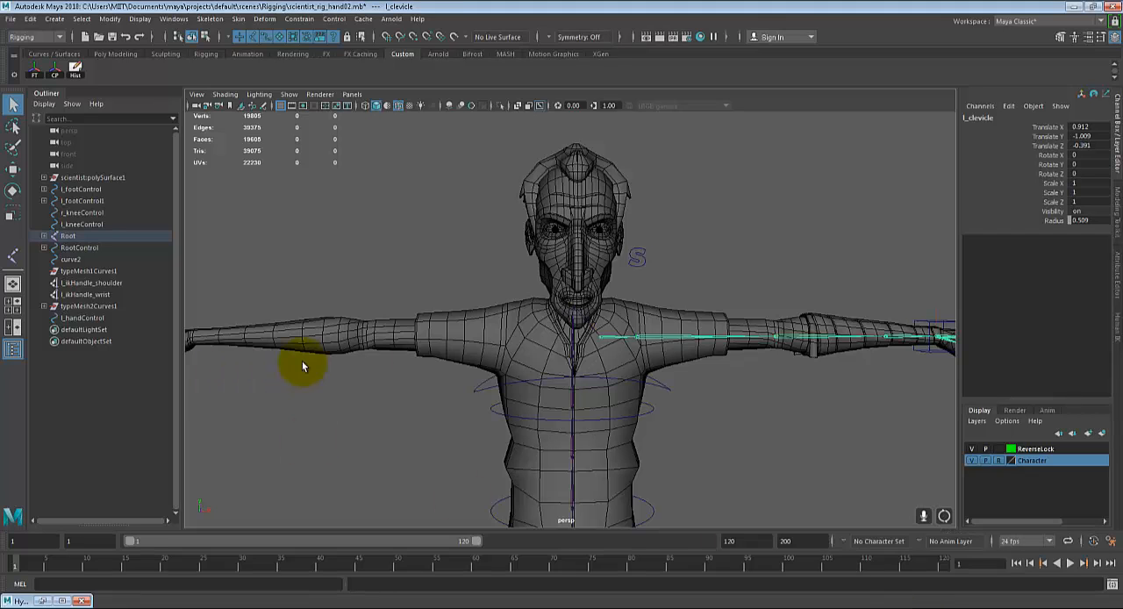
middle_click_drag(348, 295, 401, 319, "alt")
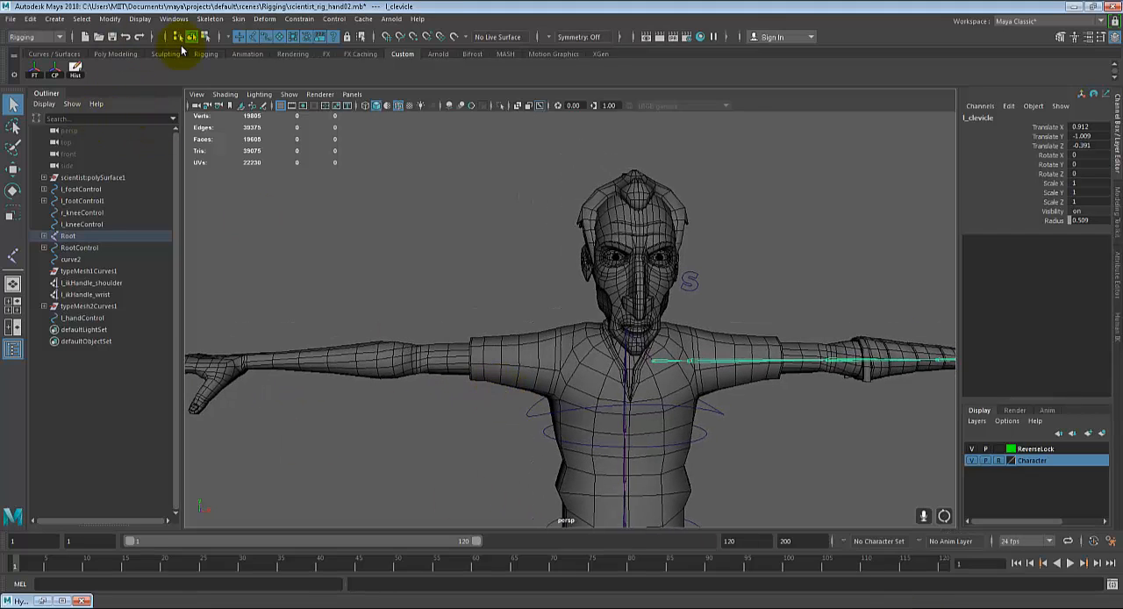
left_click(211, 20)
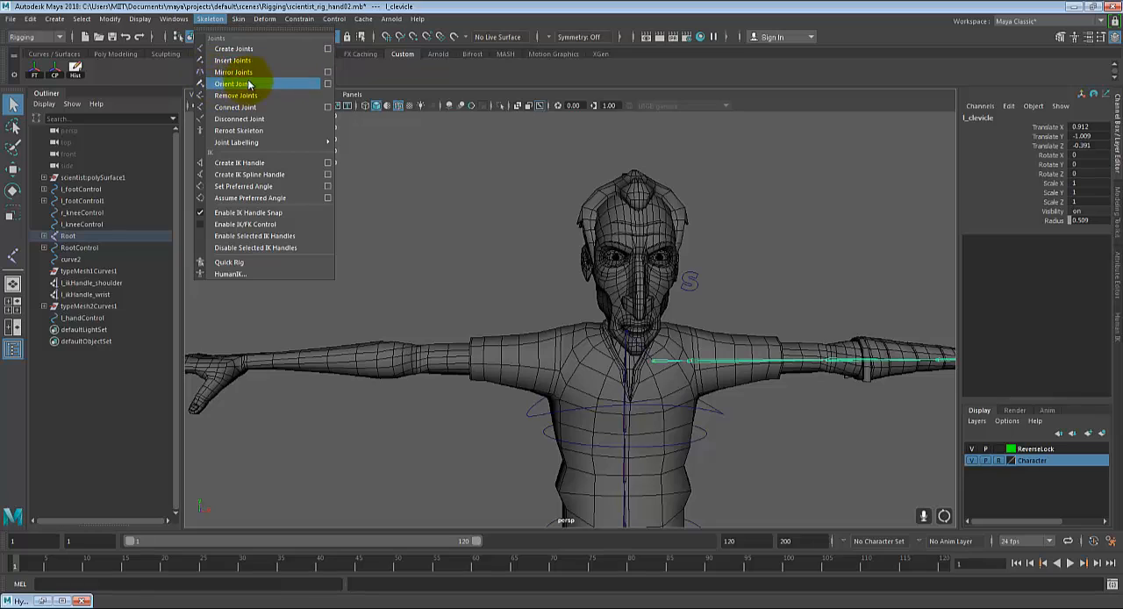
left_click(327, 72)
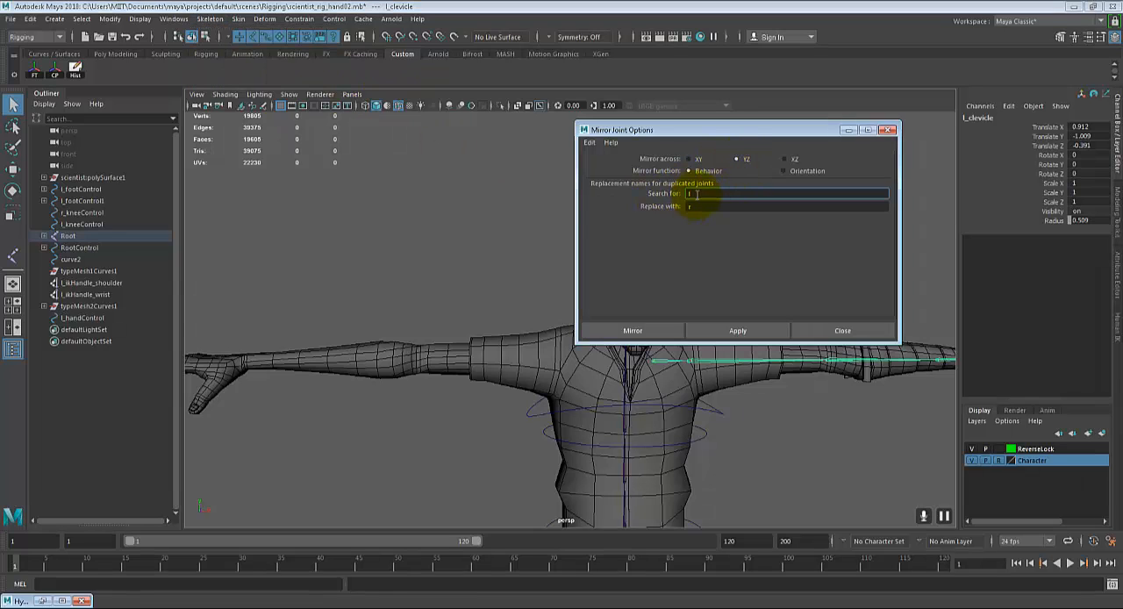
left_click(755, 209)
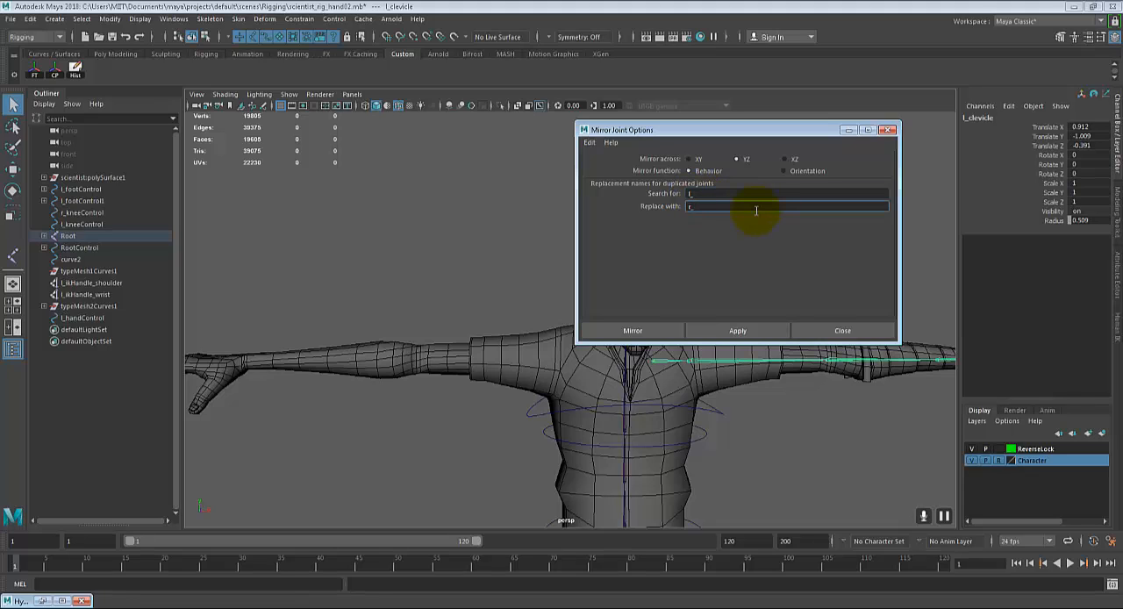
left_click(760, 336)
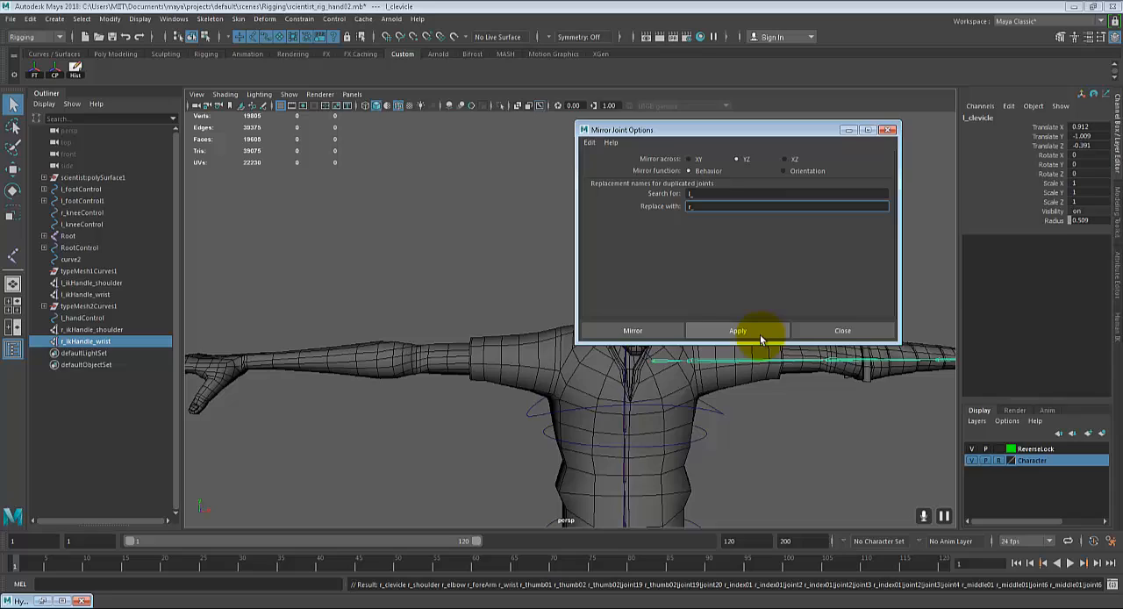
Step: Close the mirror options and examine the mirrored right arm and hand joints in wireframe from the shoulder to the fingers
left_click(850, 334)
middle_click_drag(571, 439, 583, 416, "alt")
left_click_drag(584, 416, 623, 390, "alt")
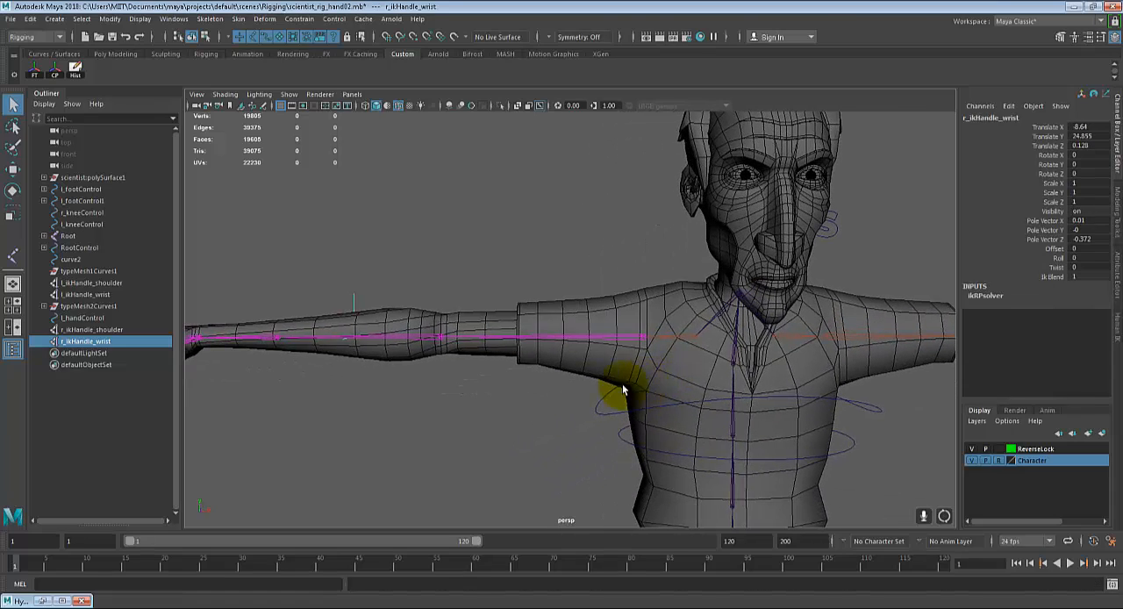
mouse_move(677, 348)
left_mouse_down("alt")
mouse_move(717, 348)
mouse_move(670, 365)
left_mouse_up("alt")
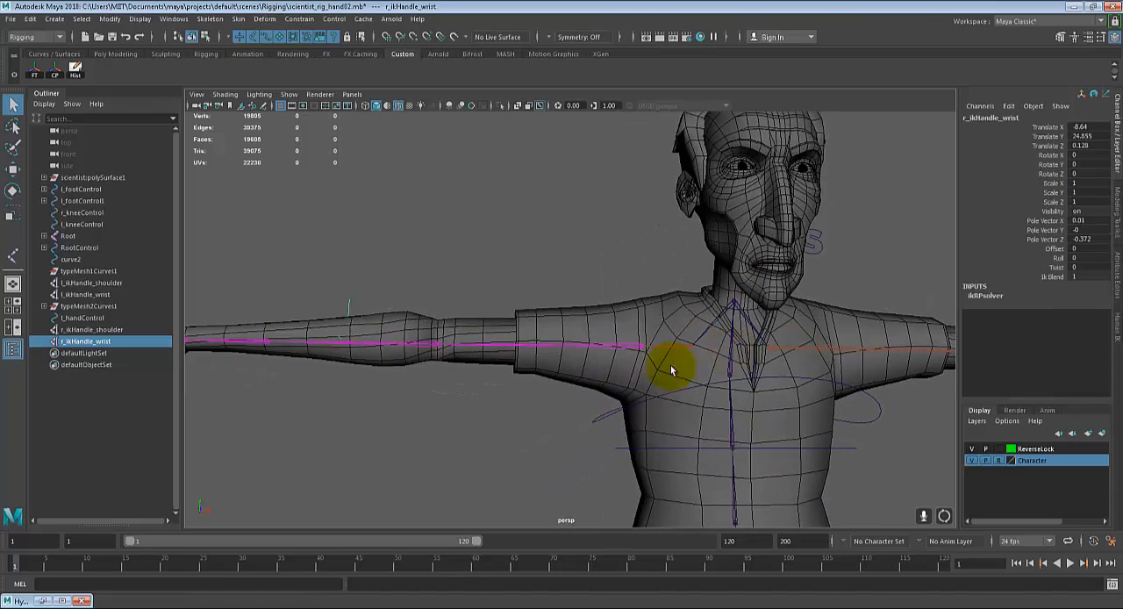
middle_click_drag(659, 366, 726, 374, "alt")
left_click_drag(727, 374, 455, 311, "alt")
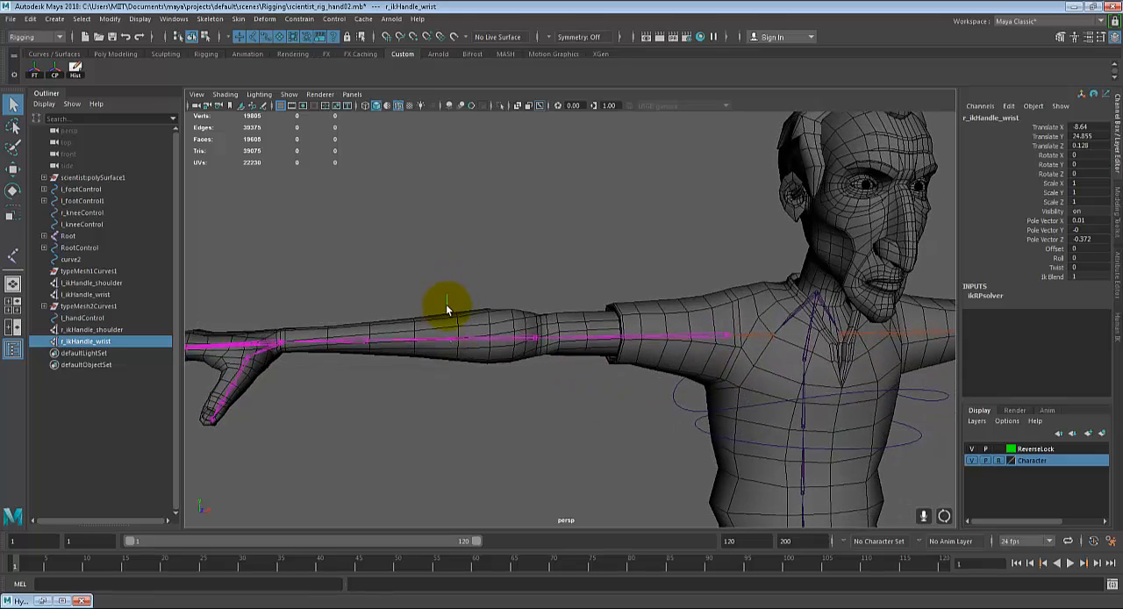
key("4")
mouse_move(494, 383)
left_mouse_down("alt")
mouse_move(516, 409)
mouse_move(453, 325)
left_mouse_up("alt")
middle_click_drag(450, 336, 614, 356, "alt")
scroll(544, 357, "up", 4)
left_click_drag(614, 356, 545, 340, "alt")
middle_click_drag(545, 341, 611, 342, "alt")
left_click_drag(617, 359, 612, 334, "alt")
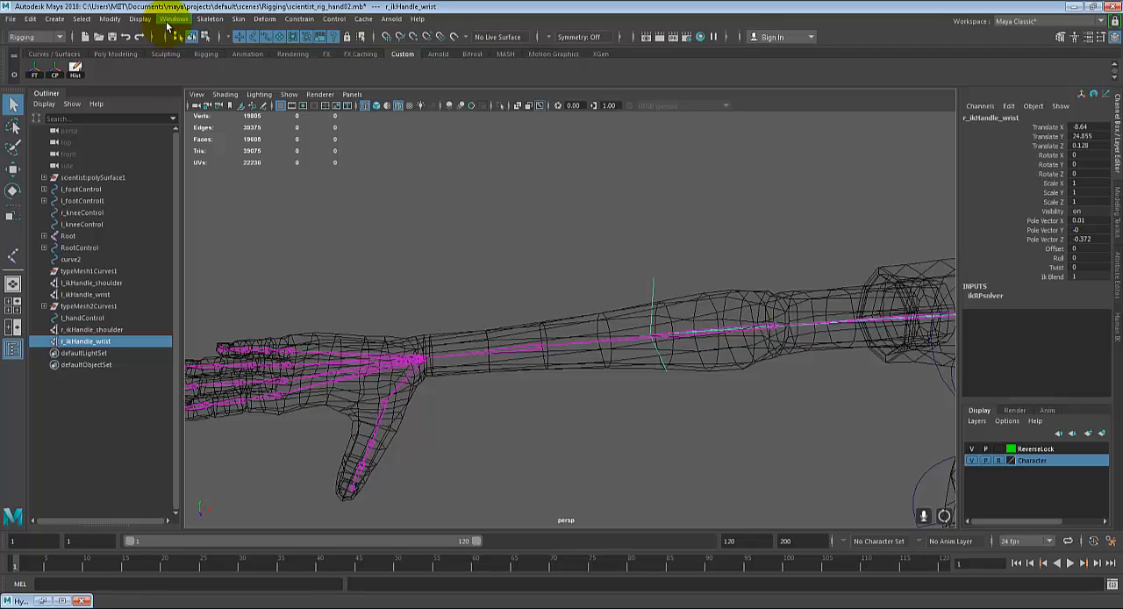
Step: Graph the connections of r_ikHandle_wrist in the Hypergraph and select its effector9 node
left_click(638, 288)
key("ctrl+z")
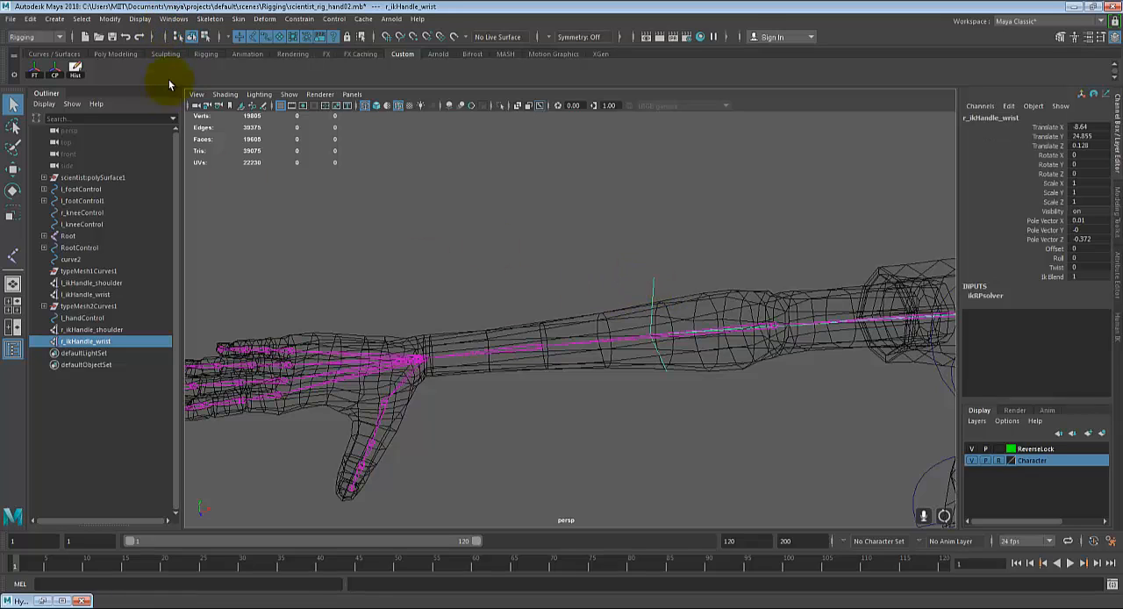
left_click(173, 18)
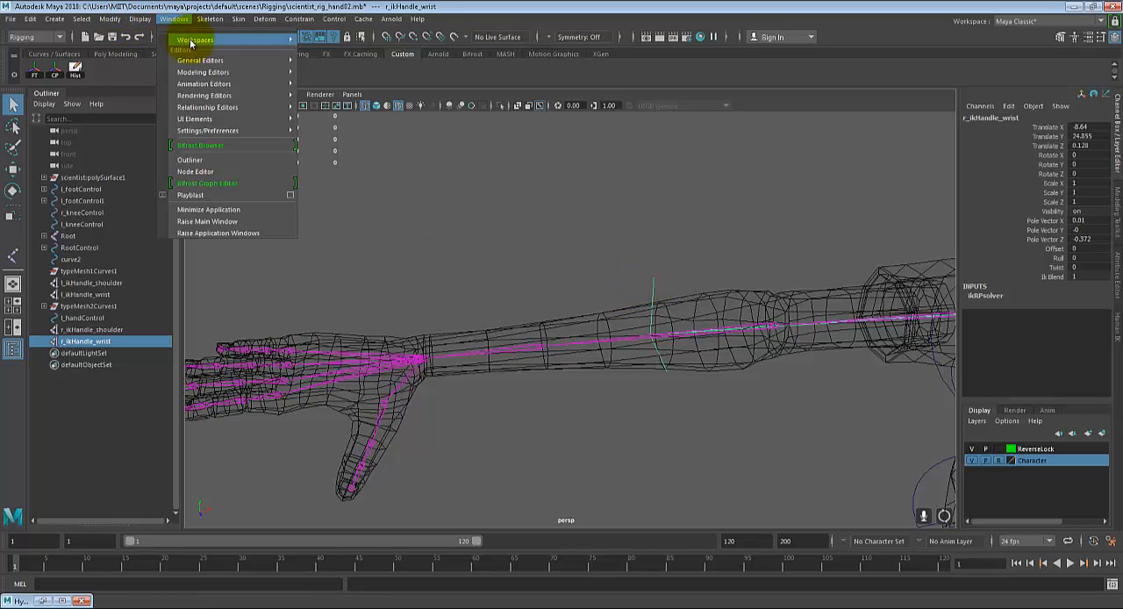
mouse_move(219, 59)
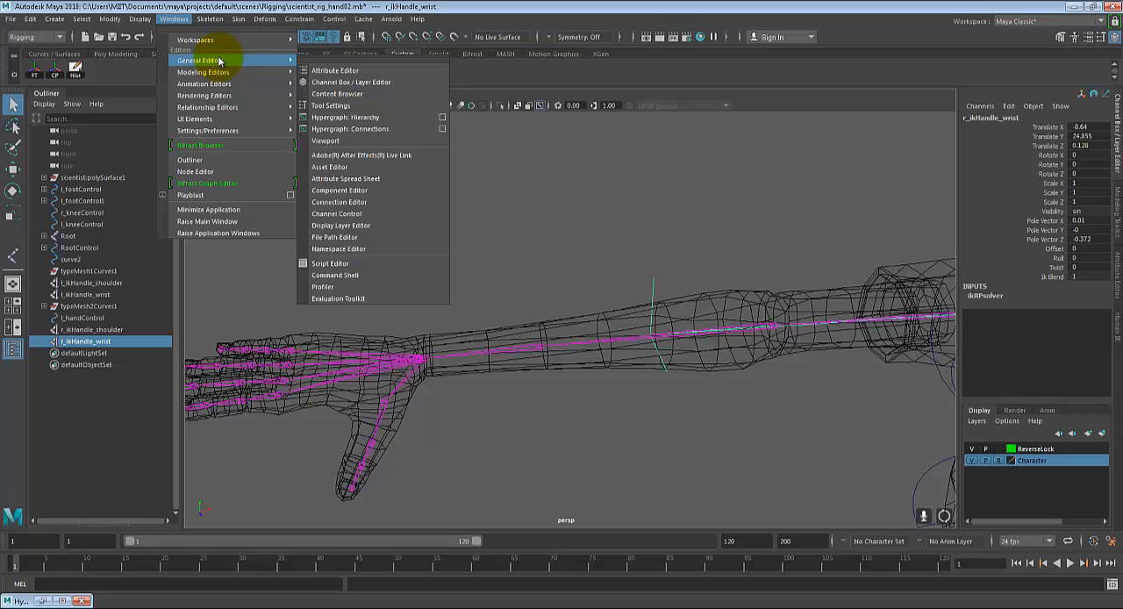
left_click(359, 128)
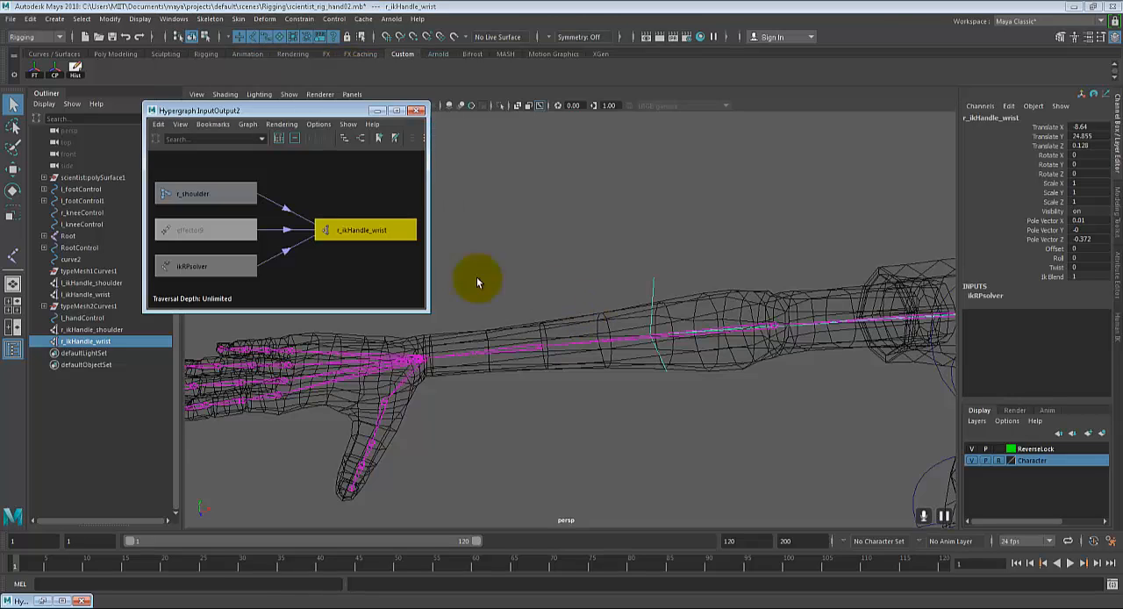
left_click(221, 229)
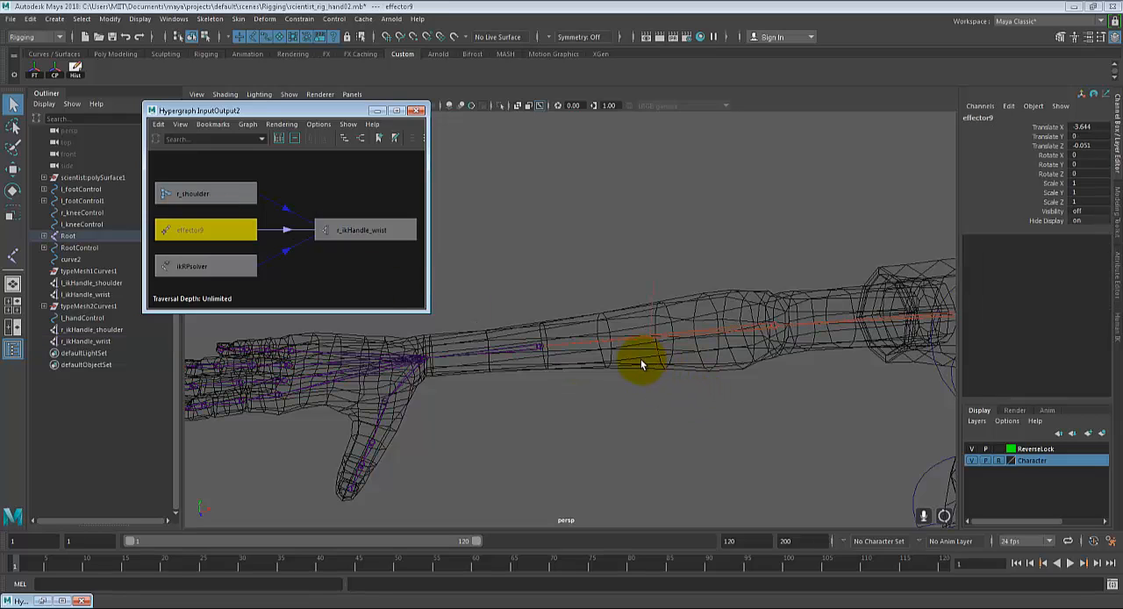
Step: Snap the pivot of effector9 from the forearm to the right wrist joint, and select r_ikHandle_wrist to check its position
key("w")
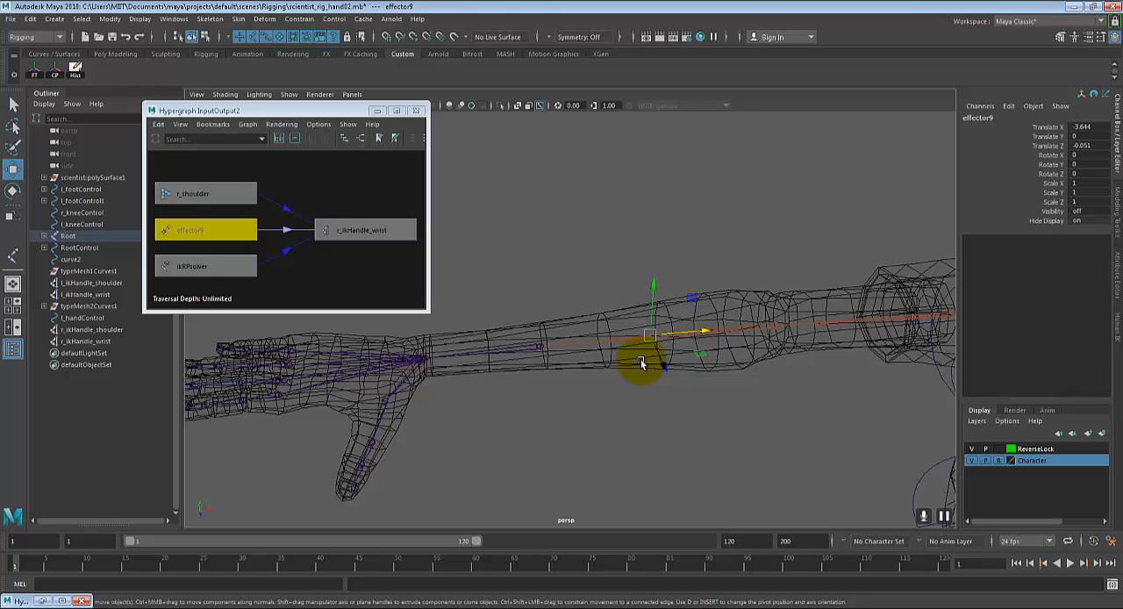
key("Insert")
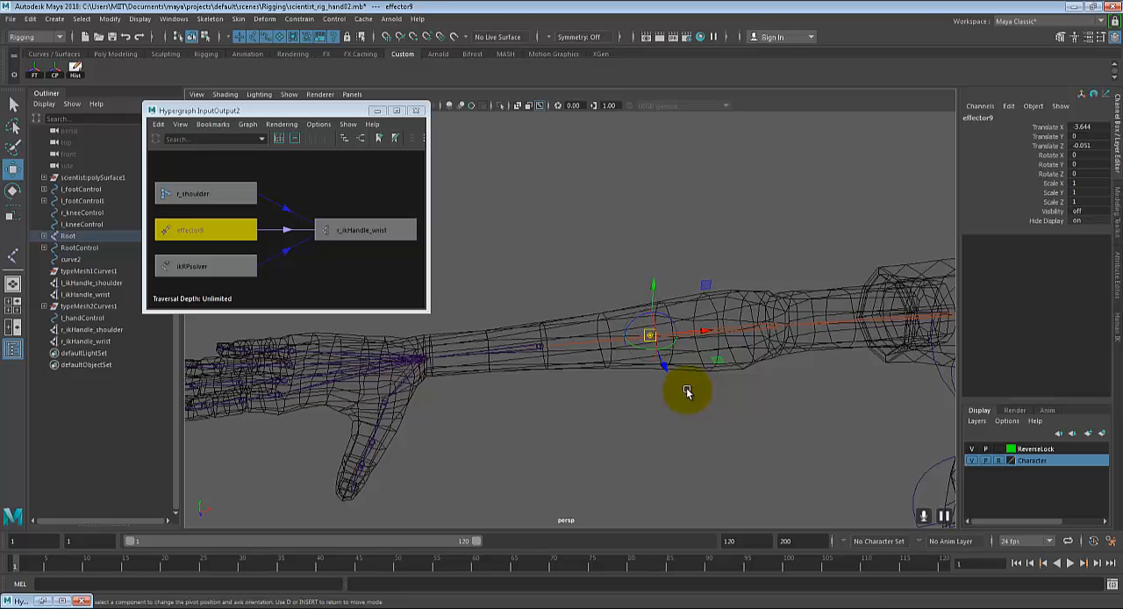
scroll(638, 403, "up", 1)
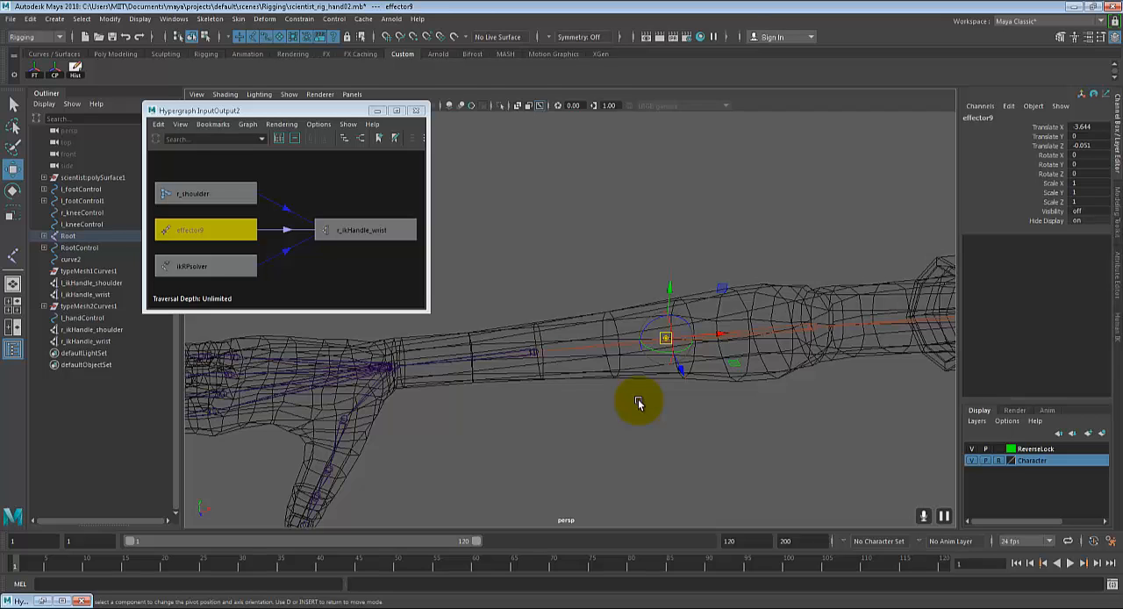
left_click_drag(545, 439, 624, 434, "alt")
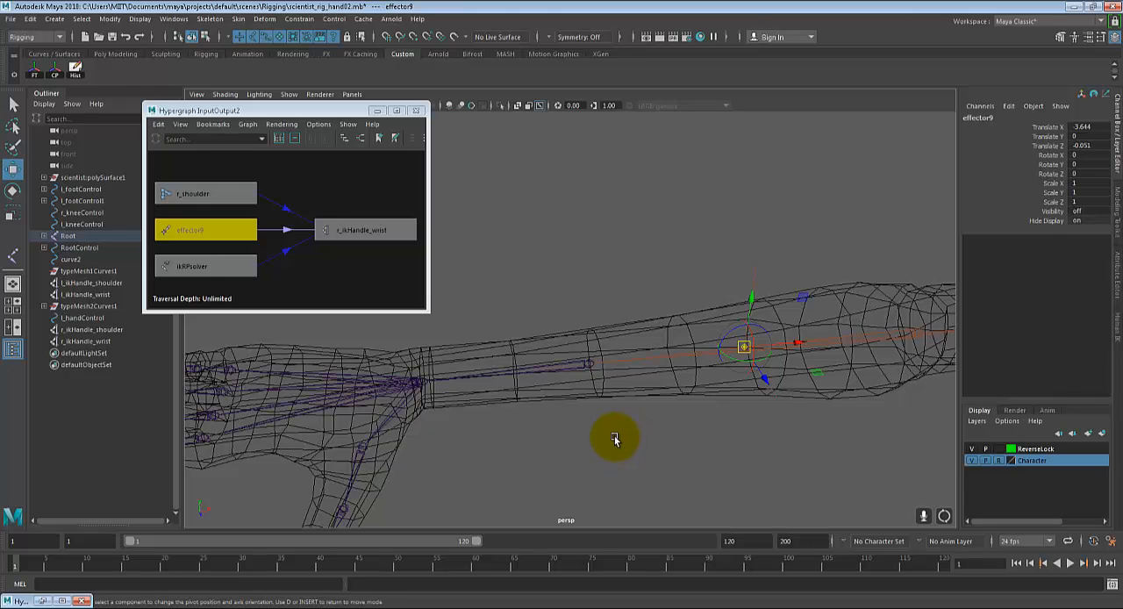
left_click_drag(672, 427, 747, 419, "alt")
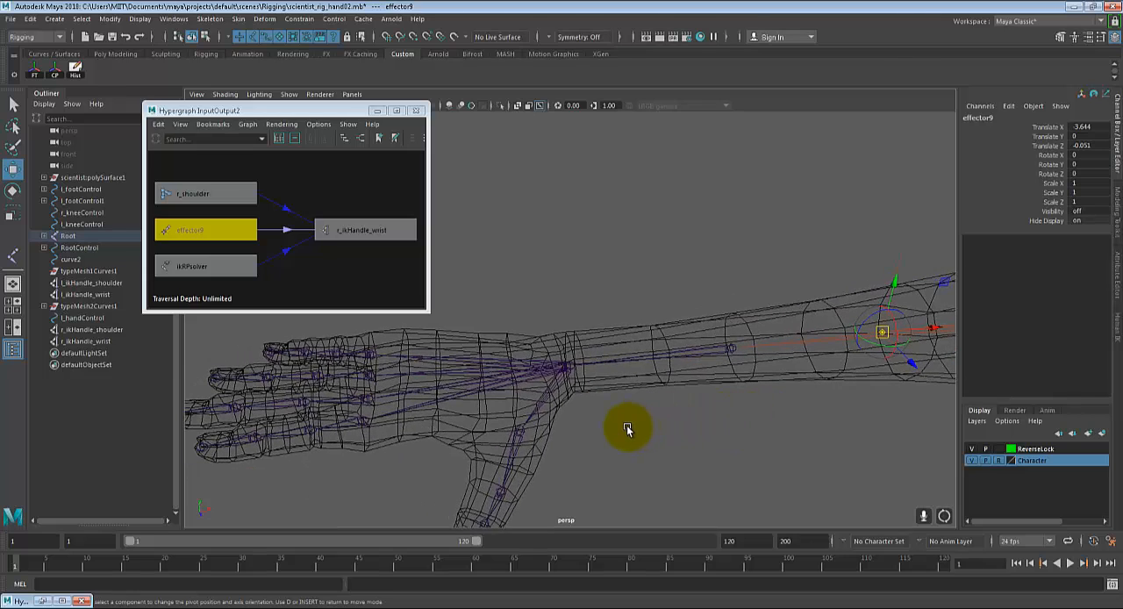
scroll(627, 427, "up", 1)
scroll(865, 335, "down", 1)
scroll(600, 387, "up", 1)
scroll(600, 387, "up", 1)
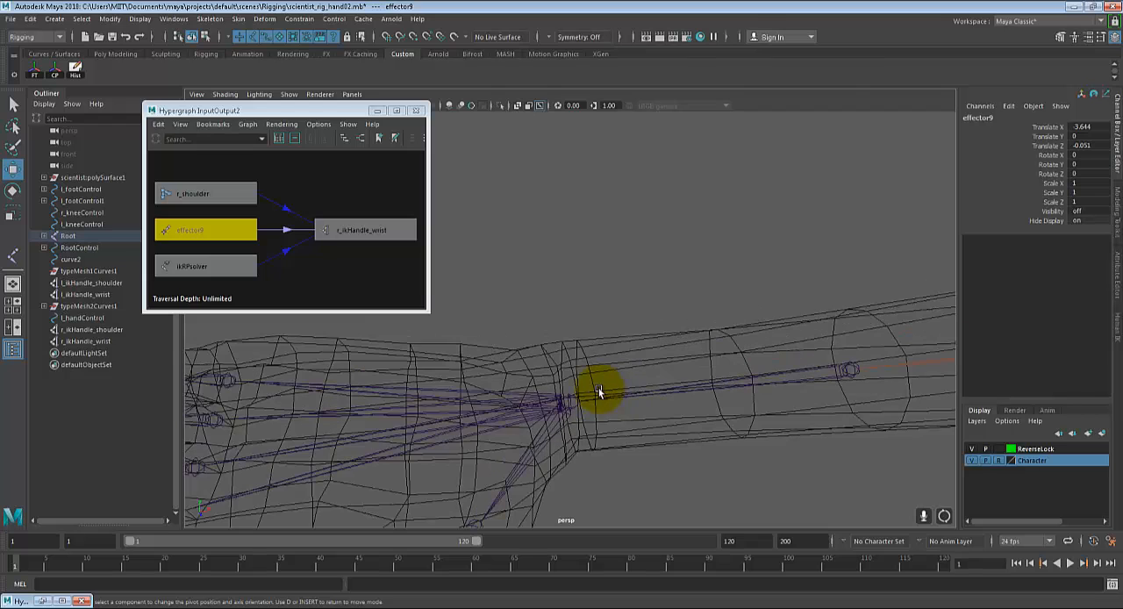
left_click_drag(568, 399, 601, 357)
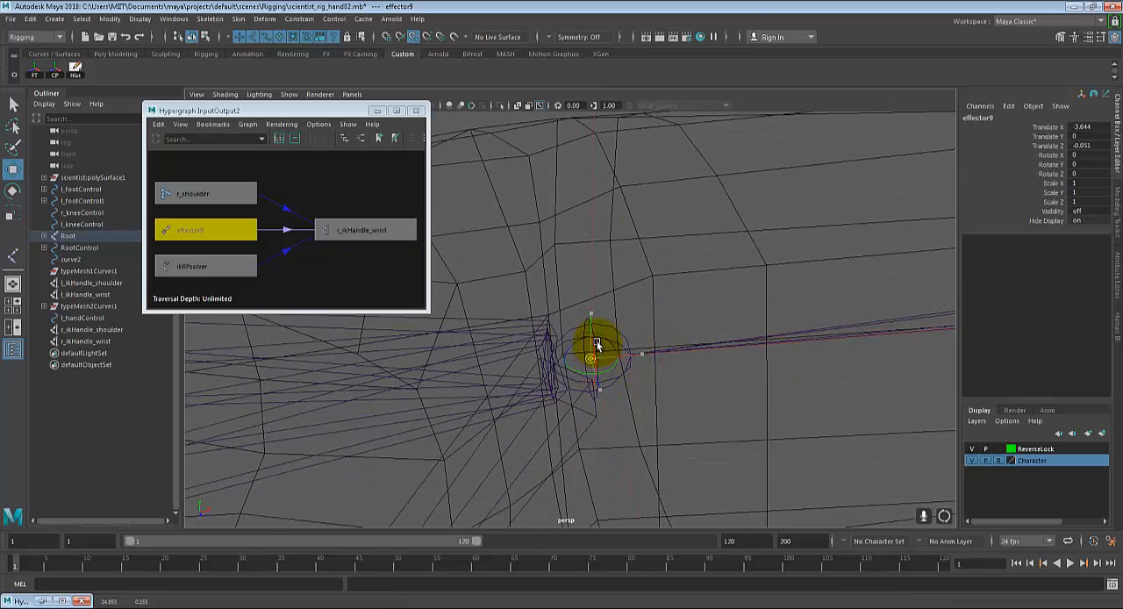
left_click_drag(736, 425, 571, 322, "alt")
left_click(547, 257)
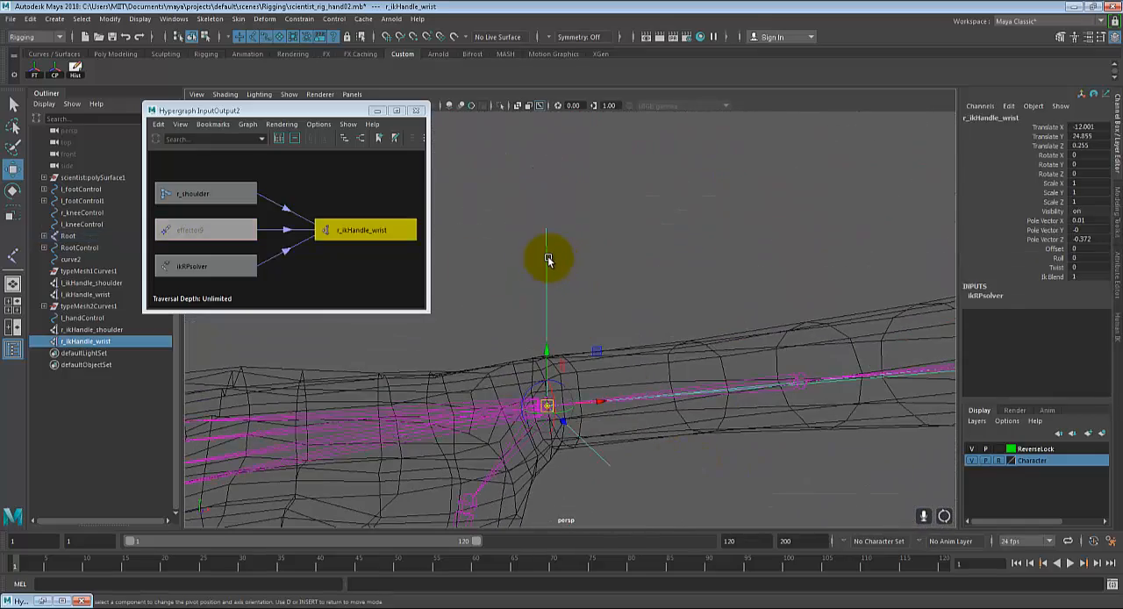
Step: Examine the right thumb's joint chain and its orientation from r_thumb01 down to the tip
left_click_drag(709, 258, 637, 411, "alt")
left_click(621, 453)
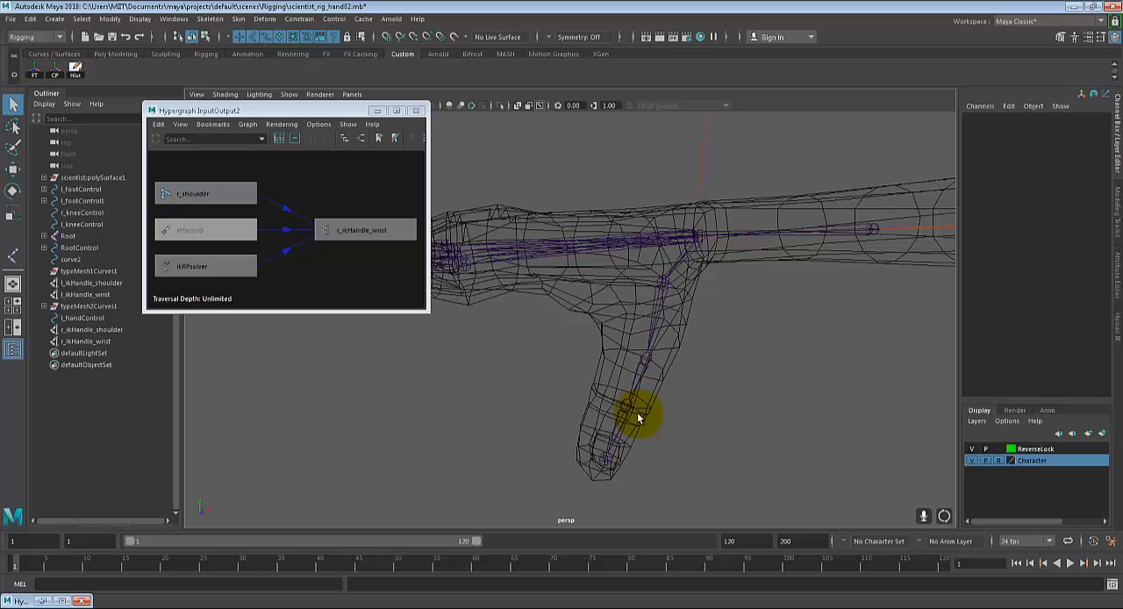
left_click(604, 459)
left_click(645, 357)
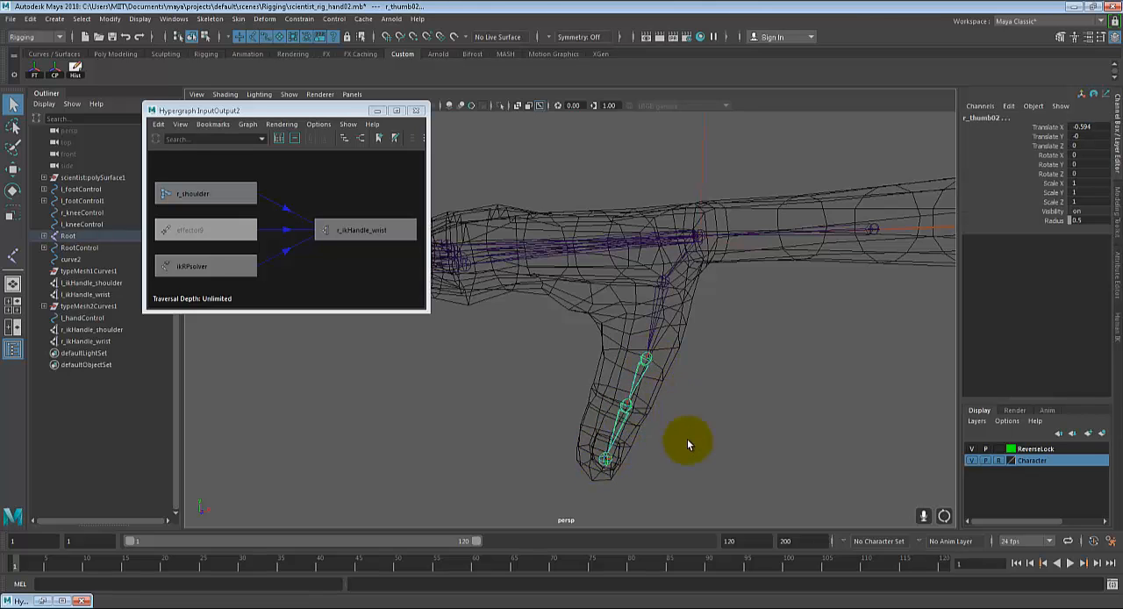
left_click_drag(684, 444, 662, 351, "alt")
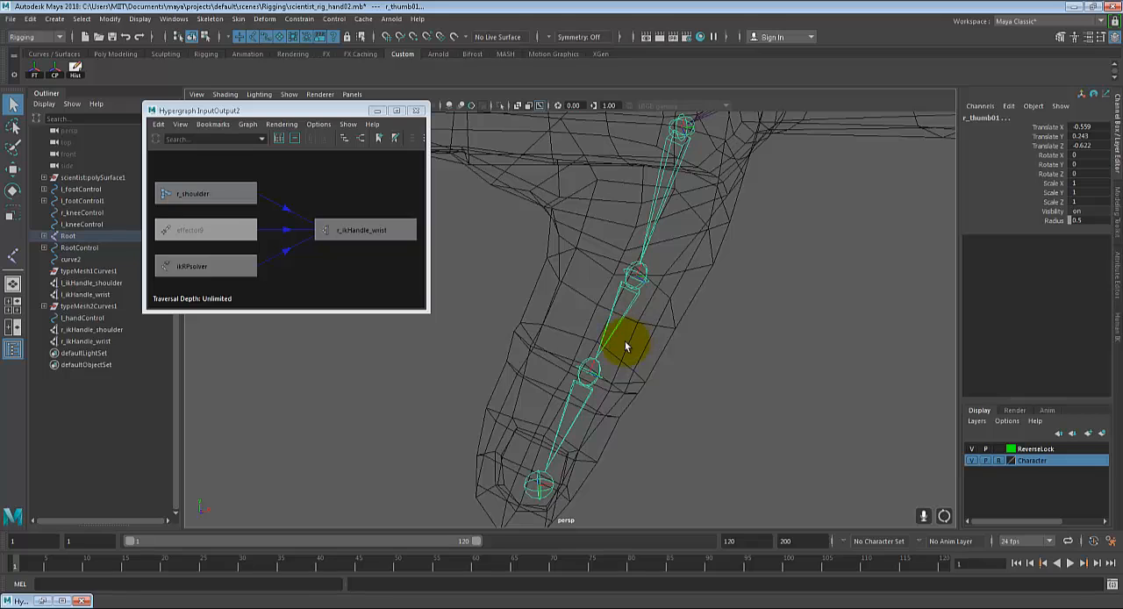
left_click_drag(650, 321, 673, 230, "alt")
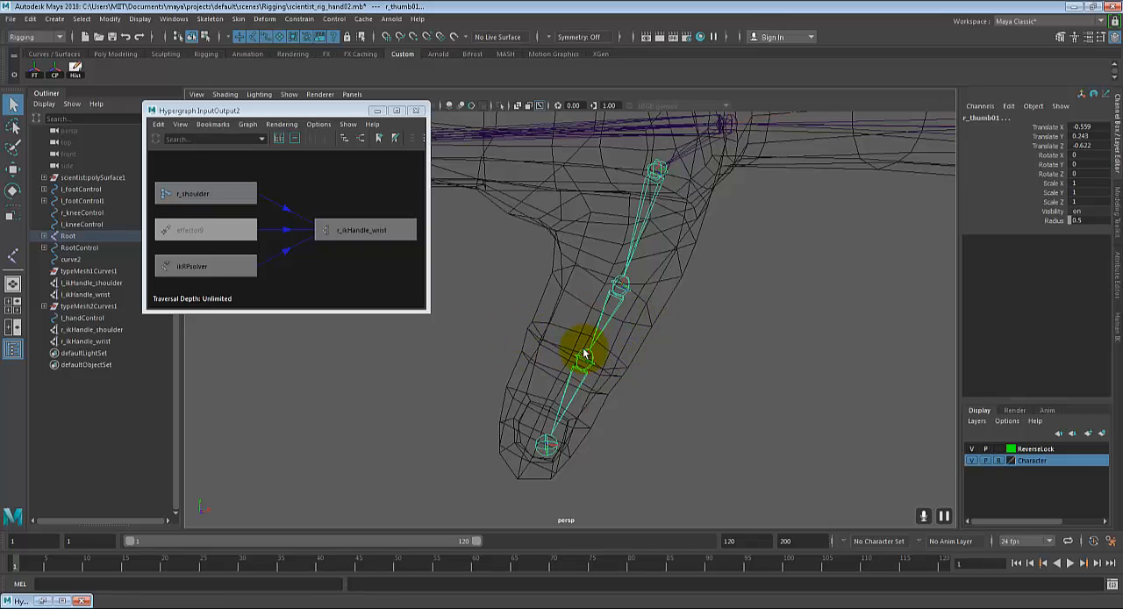
left_click_drag(608, 363, 621, 372, "alt")
scroll(621, 372, "up", 2)
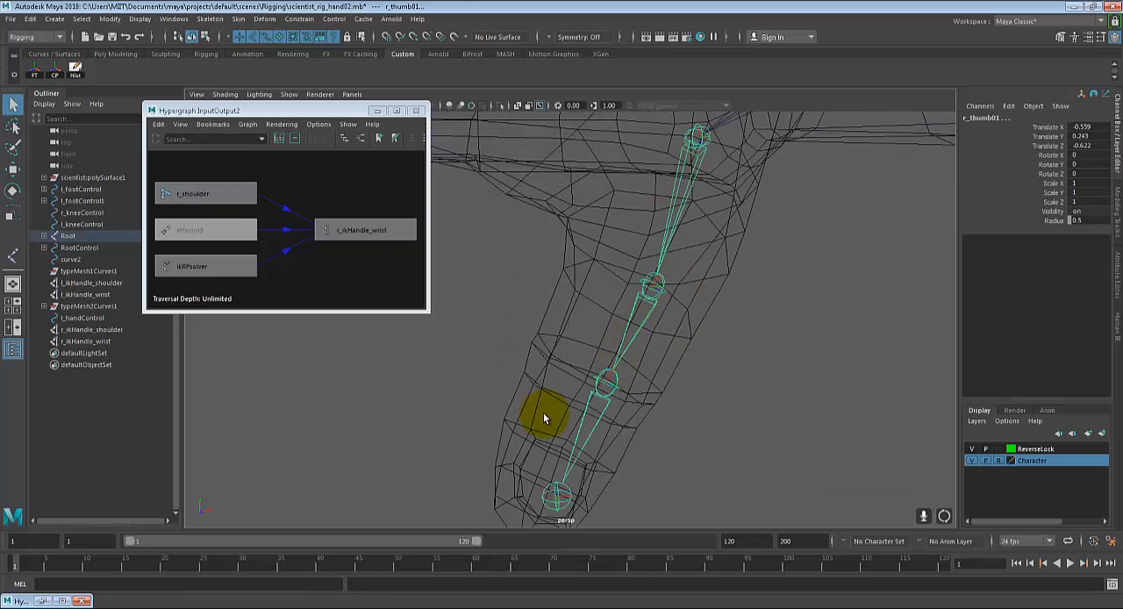
Step: Orient the right thumb's four joints, from the tip joint up to r_thumb01, using the current Orient Joint settings
left_click(557, 493)
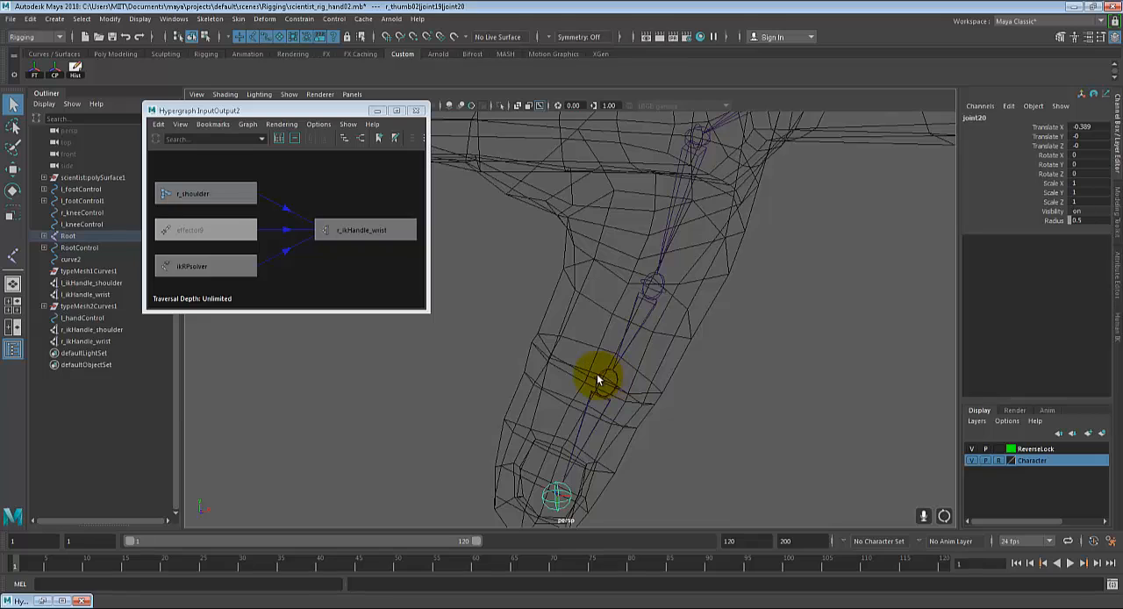
left_click(600, 377)
left_click(650, 281)
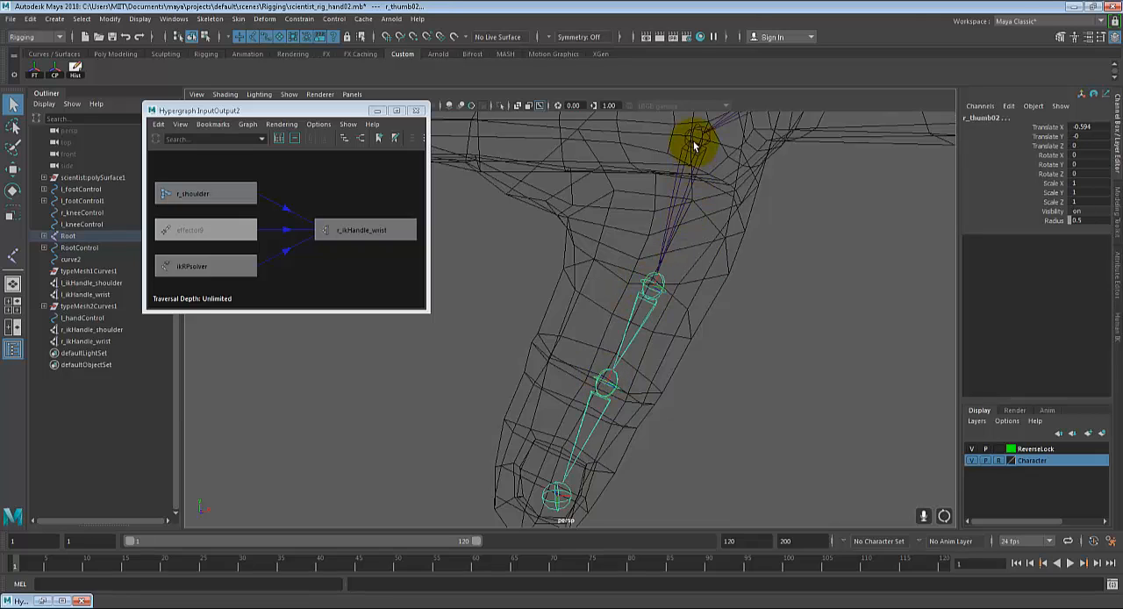
left_click(694, 140)
left_click(210, 18)
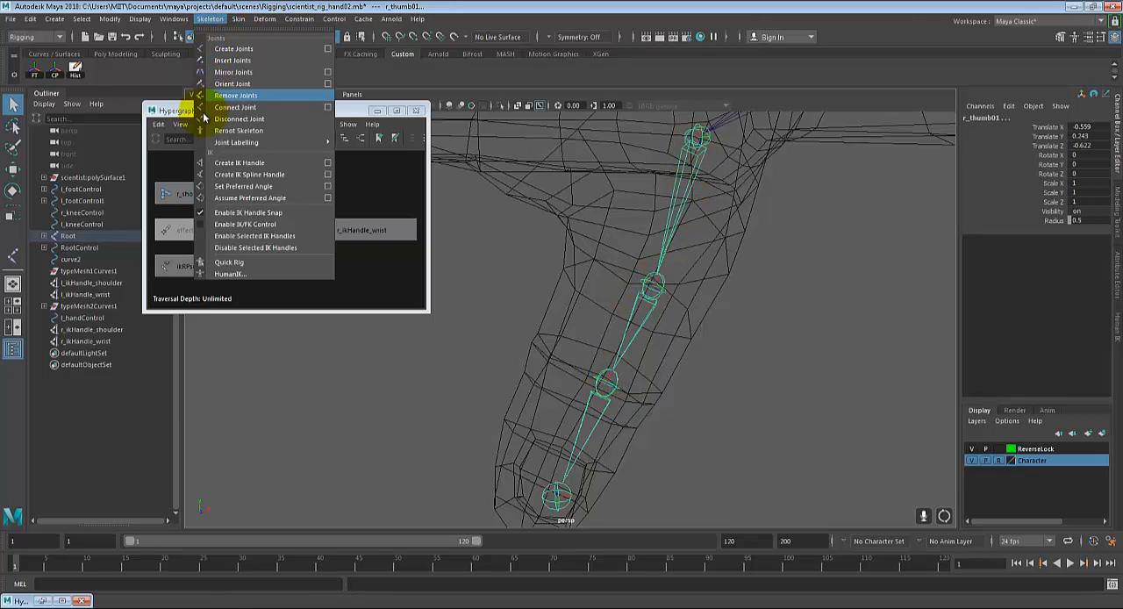
left_click(235, 84)
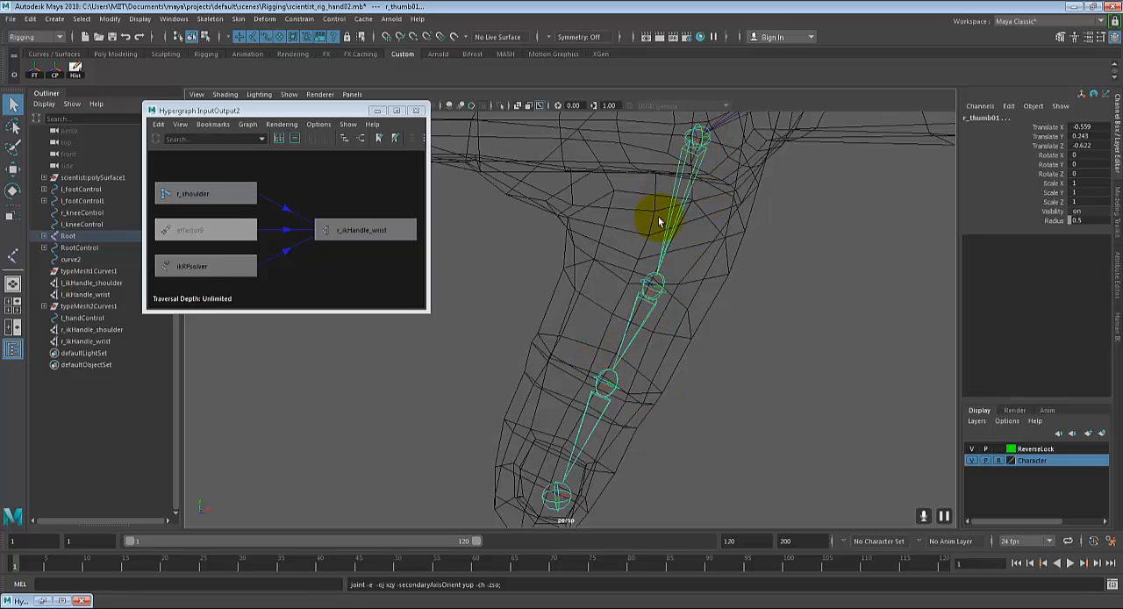
Step: Close the Hypergraph window so the right hand's joints are unobstructed
scroll(586, 333, "down", 5)
left_click_drag(597, 269, 517, 272, "alt")
scroll(518, 272, "up", 3)
left_click(418, 111)
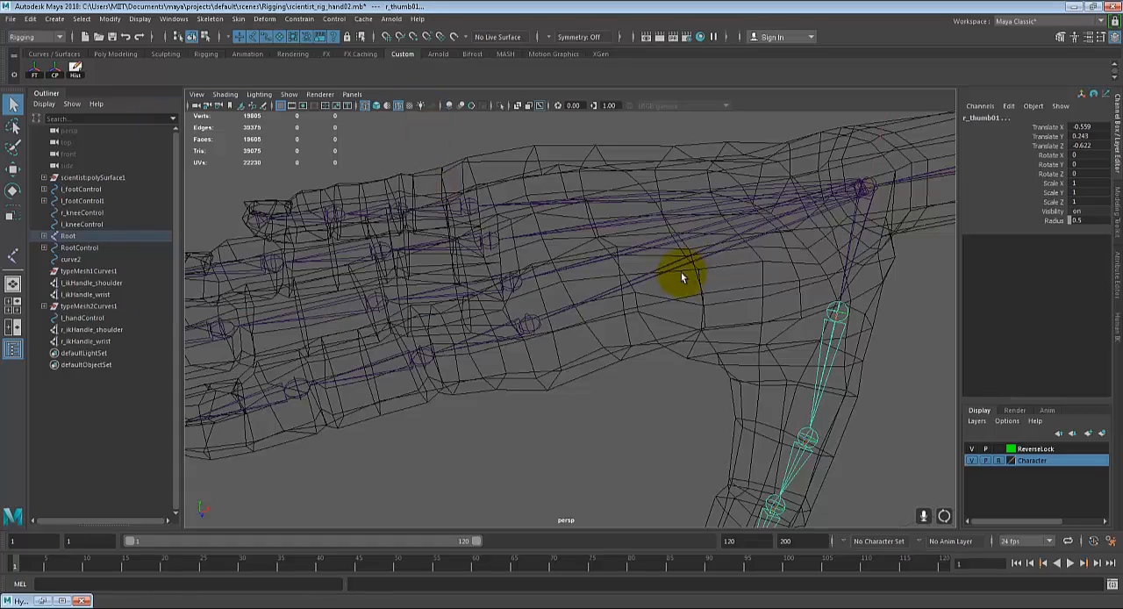
scroll(702, 266, "down", 4)
left_click_drag(727, 261, 671, 287, "alt")
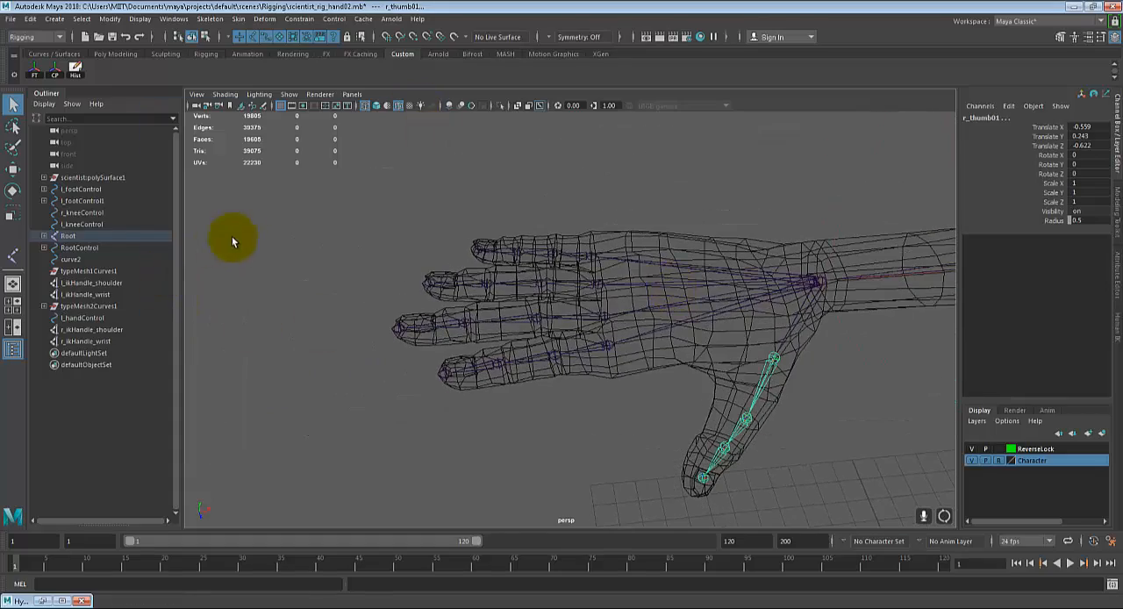
Step: Orient all joints of the right pinky, ring, middle and index fingers together, from the tips to the base joints, with the current Orient Joint settings
scroll(483, 325, "up", 5)
left_click(481, 282)
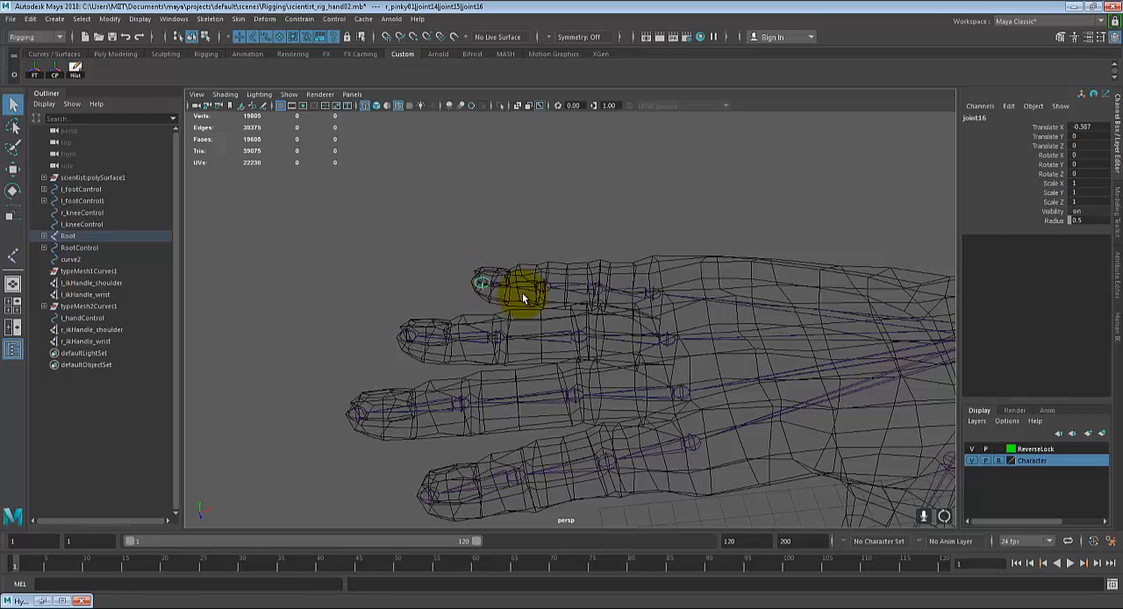
left_click(544, 287, "shift")
left_click(597, 289, "shift")
left_click(652, 293, "shift")
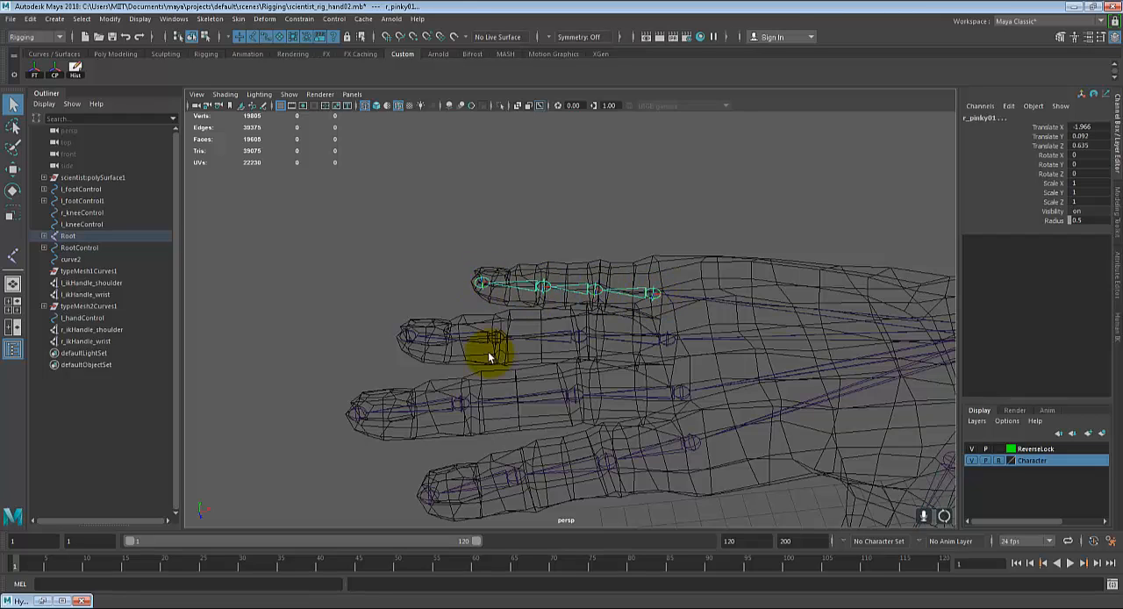
left_click(409, 335, "shift")
left_click(496, 336, "shift")
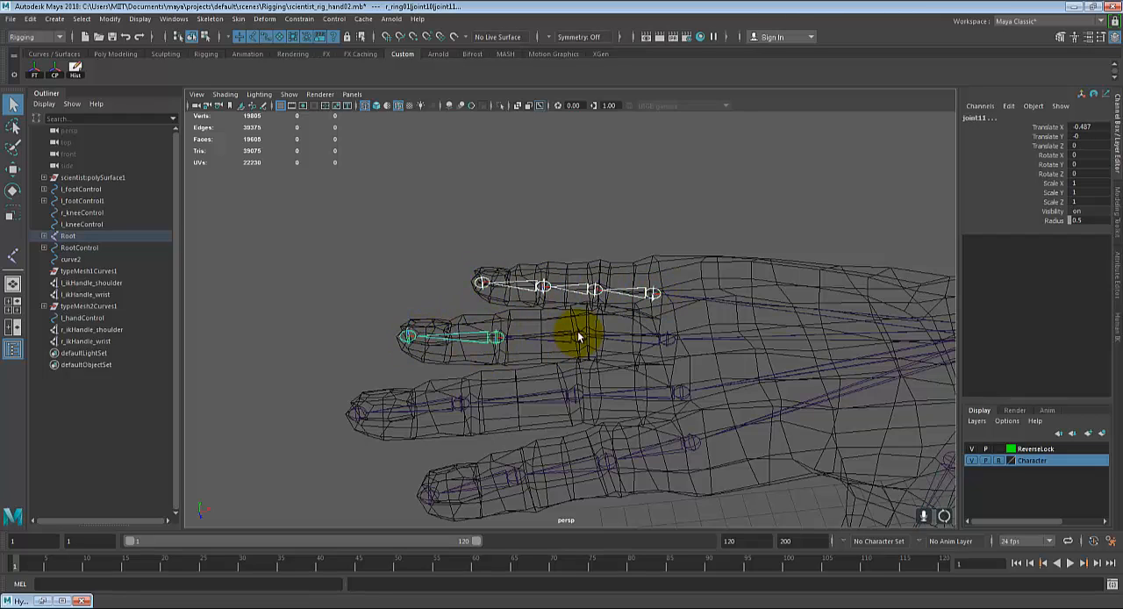
left_click(578, 337, "shift")
left_click(668, 339, "shift")
left_click(367, 418, "shift")
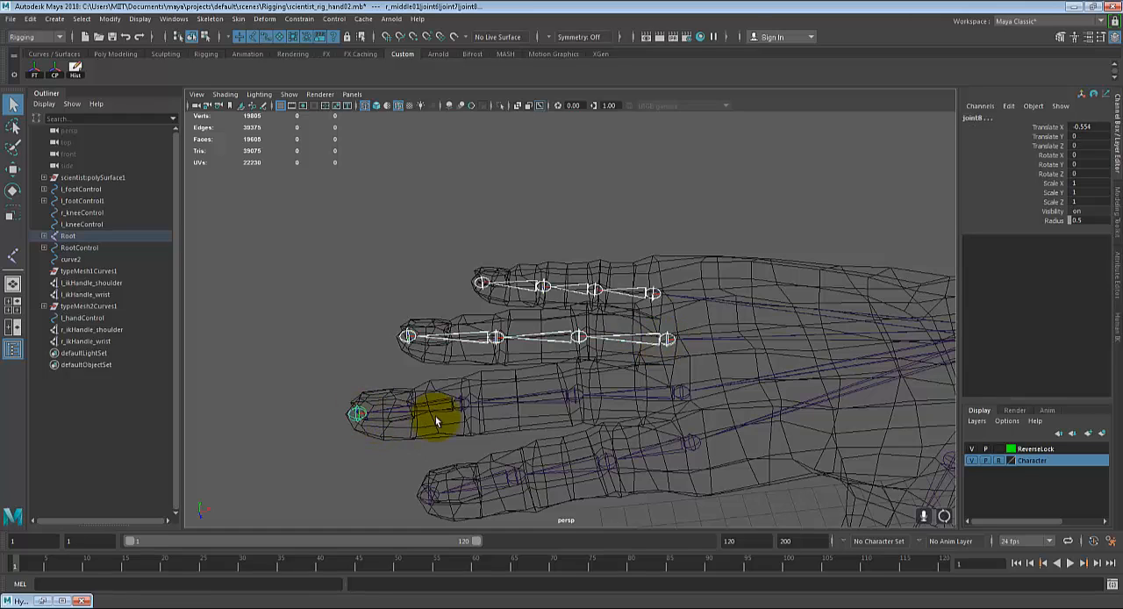
left_click(458, 405, "shift")
left_click(577, 396, "shift")
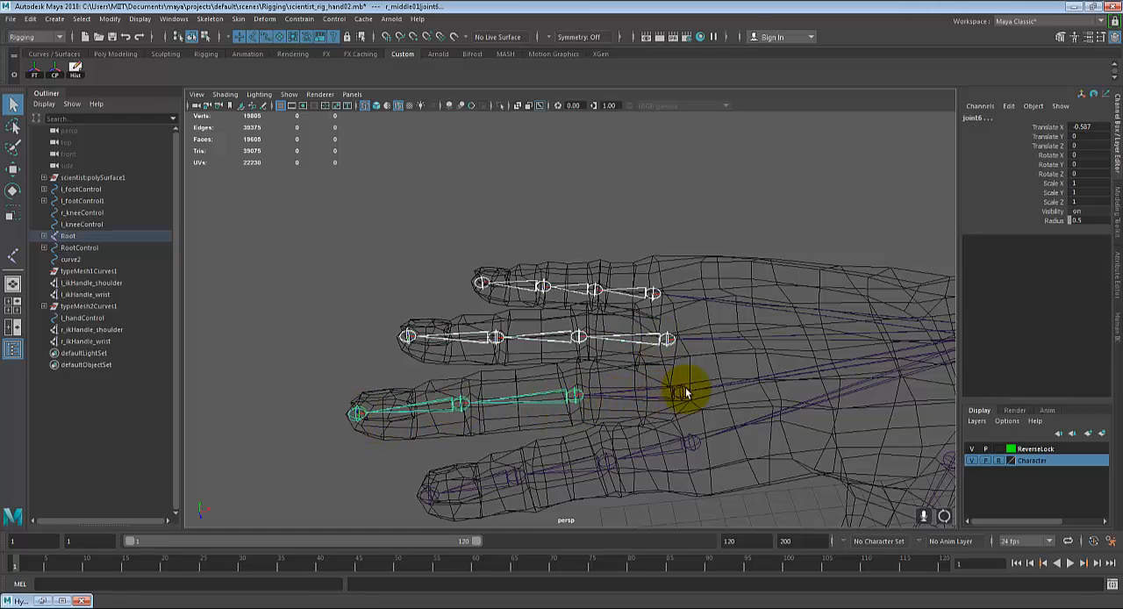
left_click(680, 393, "shift")
left_click(427, 493, "shift")
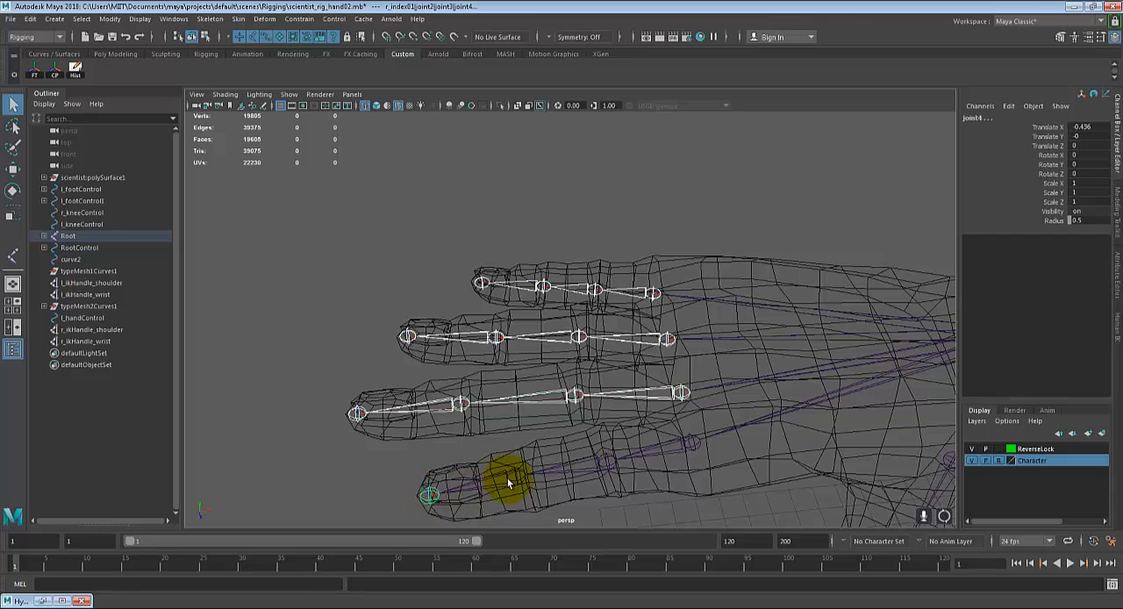
left_click(519, 479, "shift")
left_click(607, 463, "shift")
left_click(689, 443, "shift")
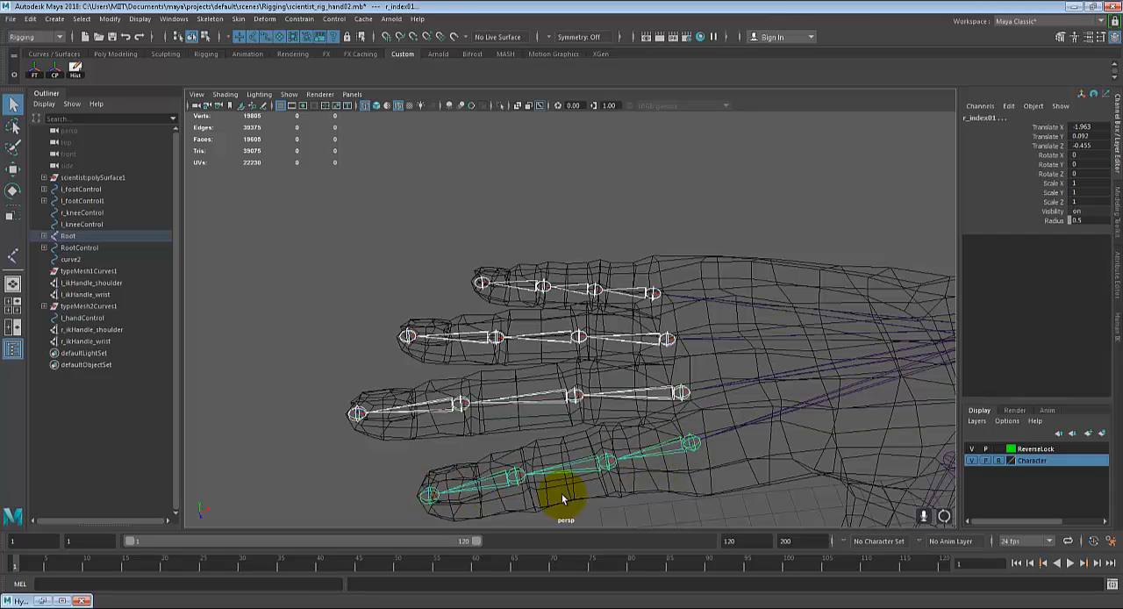
left_click(210, 18)
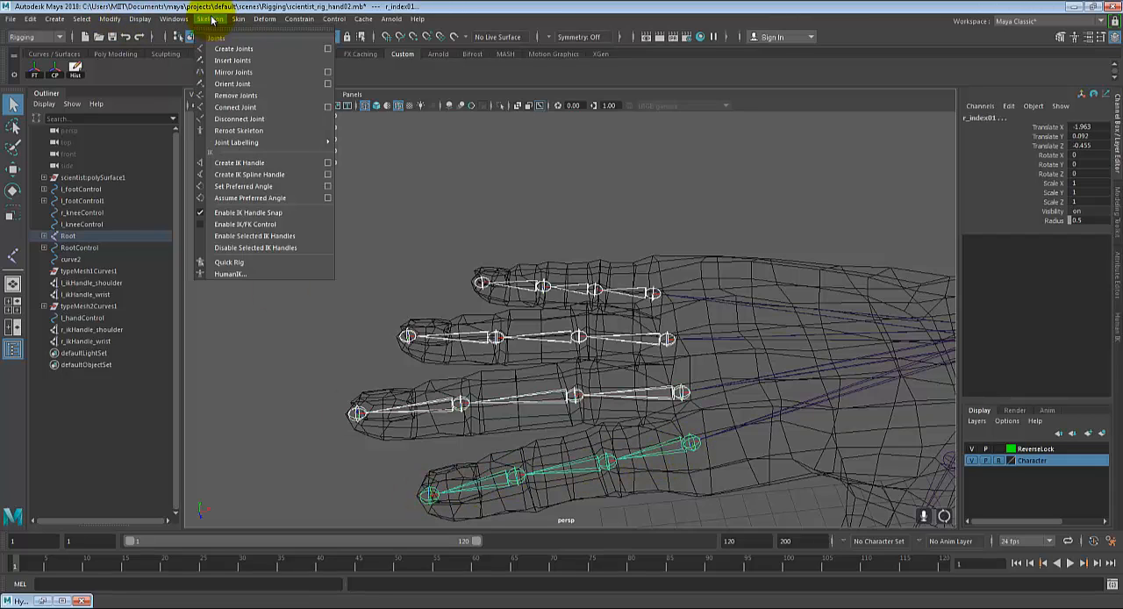
left_click(240, 85)
scroll(509, 376, "up", 5)
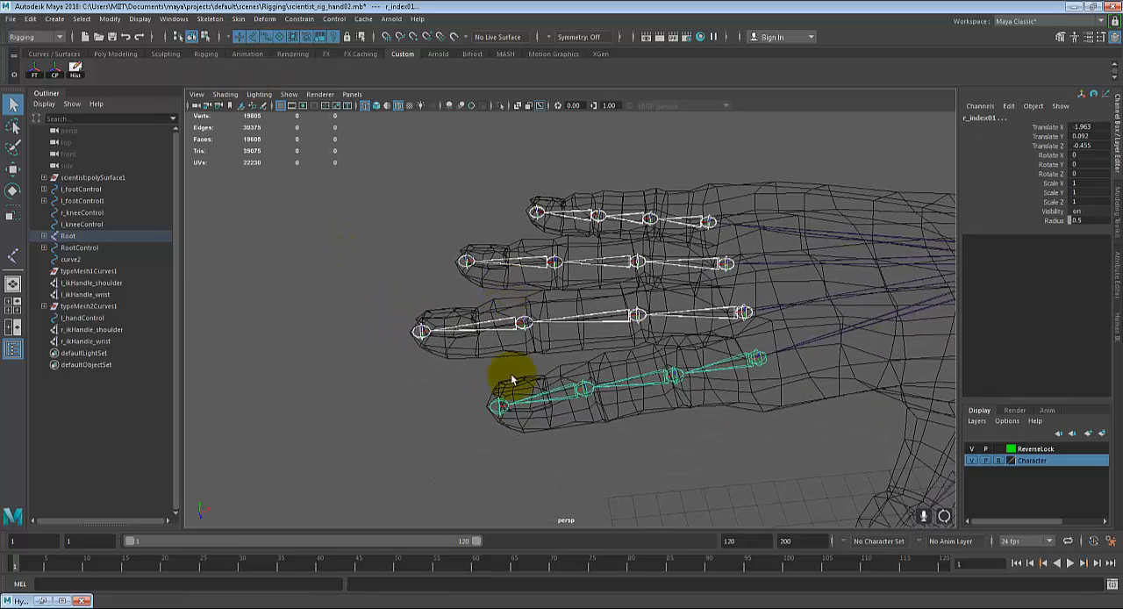
scroll(451, 351, "up", 3)
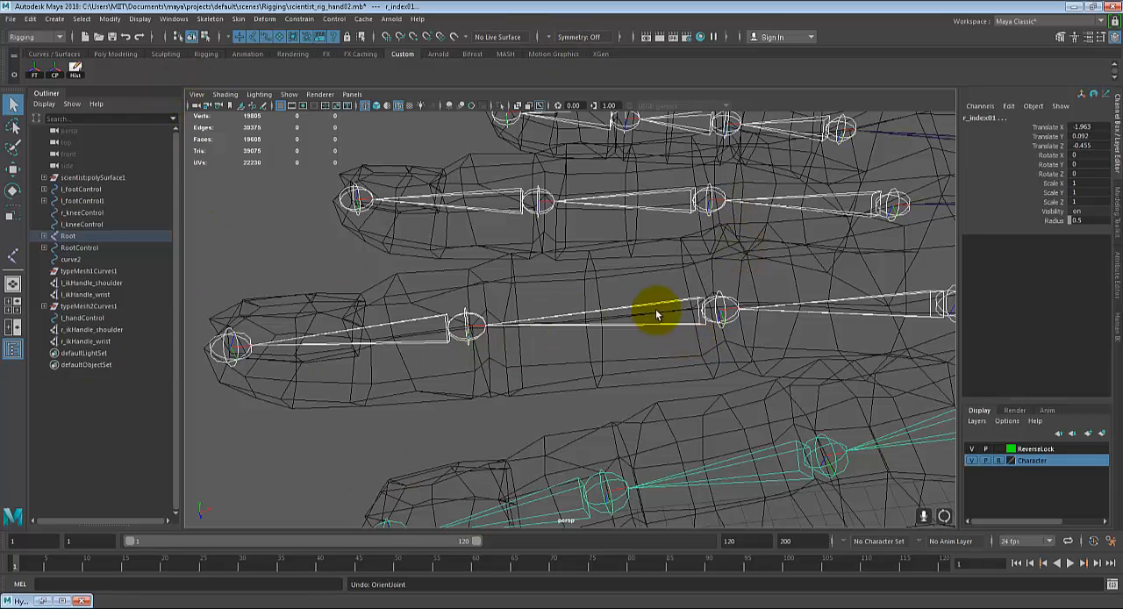
left_click(210, 18)
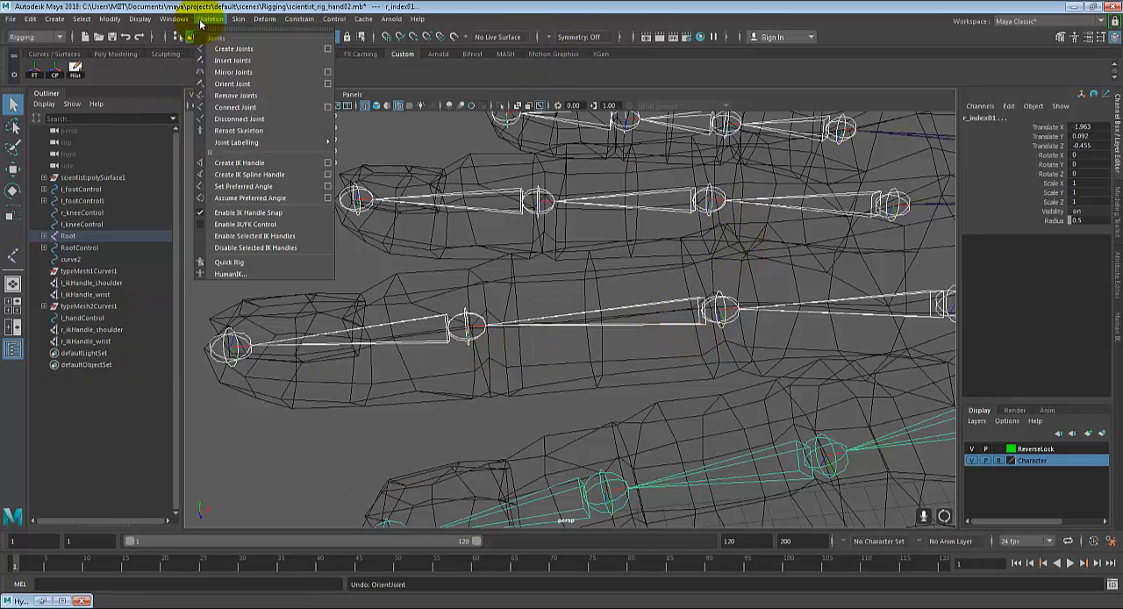
left_click(234, 83)
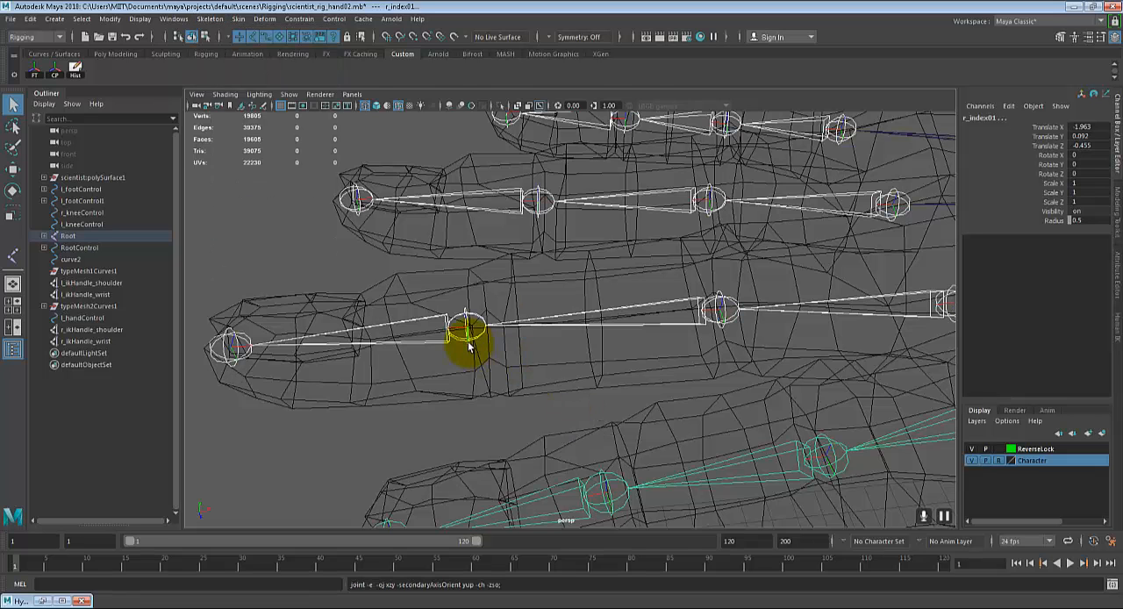
Step: Inspect the joint axes along the right fingers up close, and reduce the selection to r_index01
left_click_drag(519, 202, 265, 435, "alt")
left_click_drag(484, 185, 451, 389, "alt")
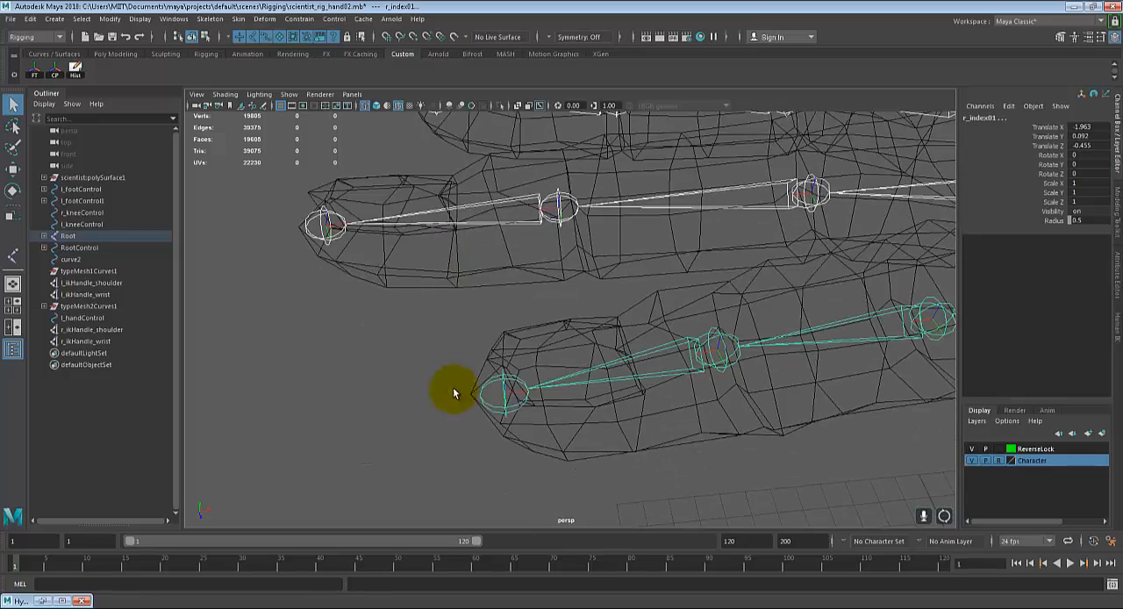
scroll(502, 326, "down", 2)
middle_click_drag(502, 326, 440, 387, "alt")
scroll(441, 386, "down", 4)
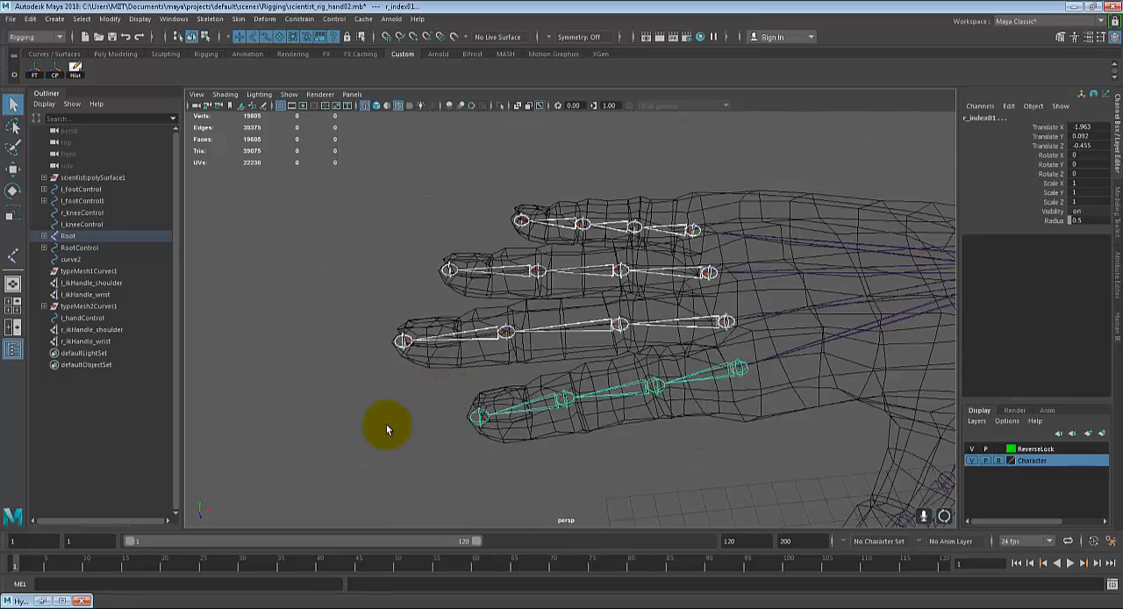
left_click(387, 425)
scroll(486, 405, "down", 3)
left_click_drag(485, 408, 620, 363, "alt")
left_click(627, 401)
scroll(693, 355, "down", 5)
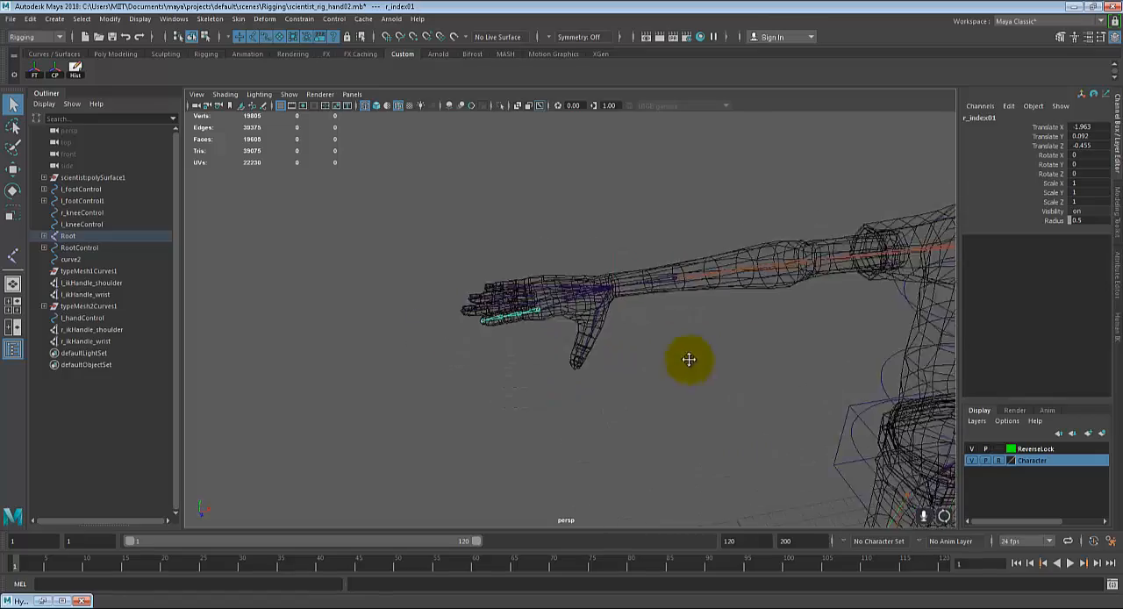
Step: Duplicate the box-shaped control curve l_handControl at the left wrist
left_click_drag(690, 359, 419, 382, "alt")
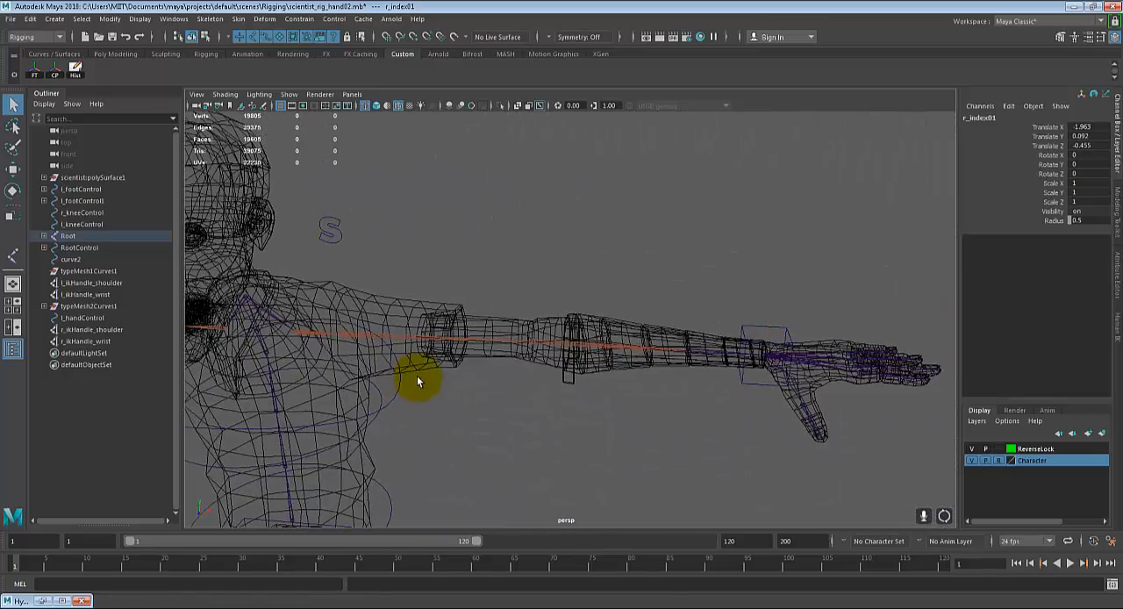
left_click(744, 325)
left_click_drag(743, 325, 569, 392, "alt")
key("w")
left_click_drag(725, 377, 650, 411, "alt")
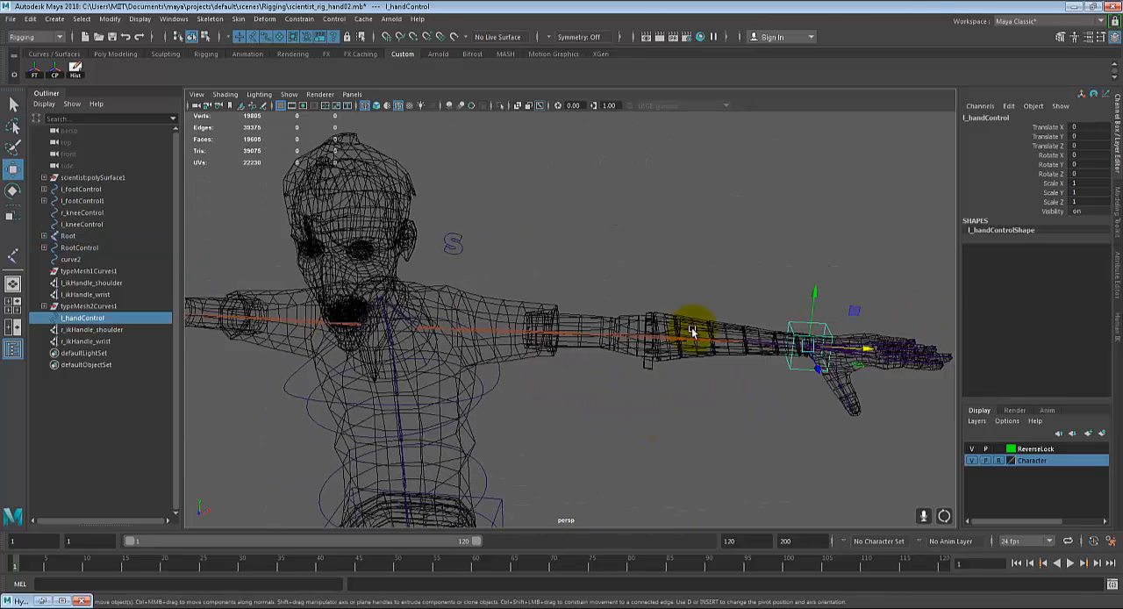
key("ctrl+d")
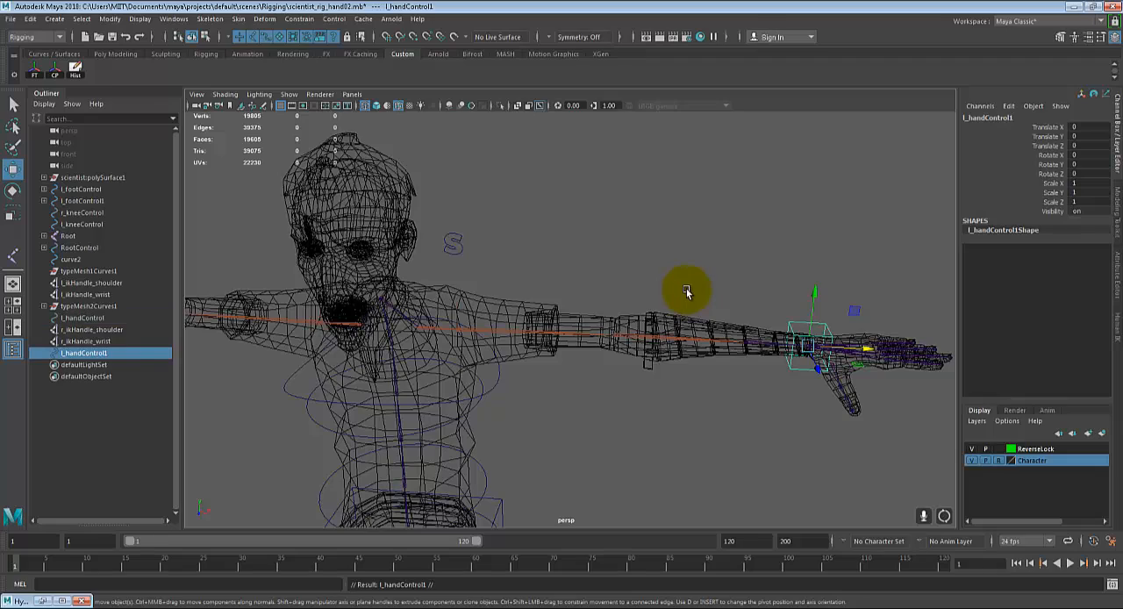
Step: Snap the duplicated hand control onto the right wrist joint
left_click_drag(571, 325, 603, 367, "alt")
middle_click_drag(355, 379, 567, 364, "alt")
scroll(563, 362, "up", 5)
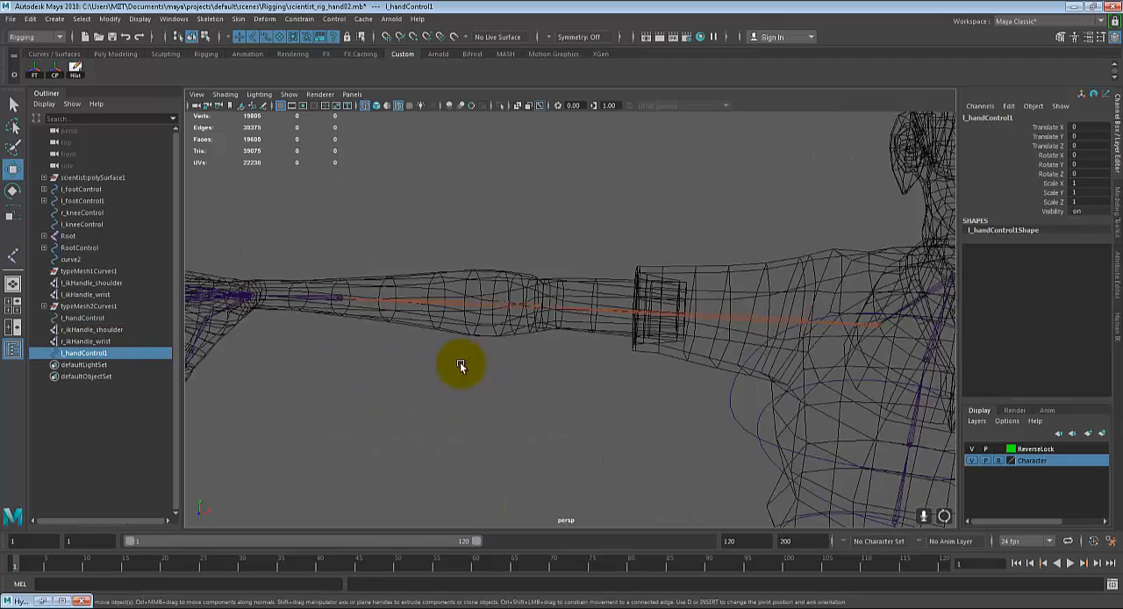
middle_click_drag(435, 361, 748, 371, "alt")
scroll(715, 375, "up", 5)
scroll(648, 408, "up", 8)
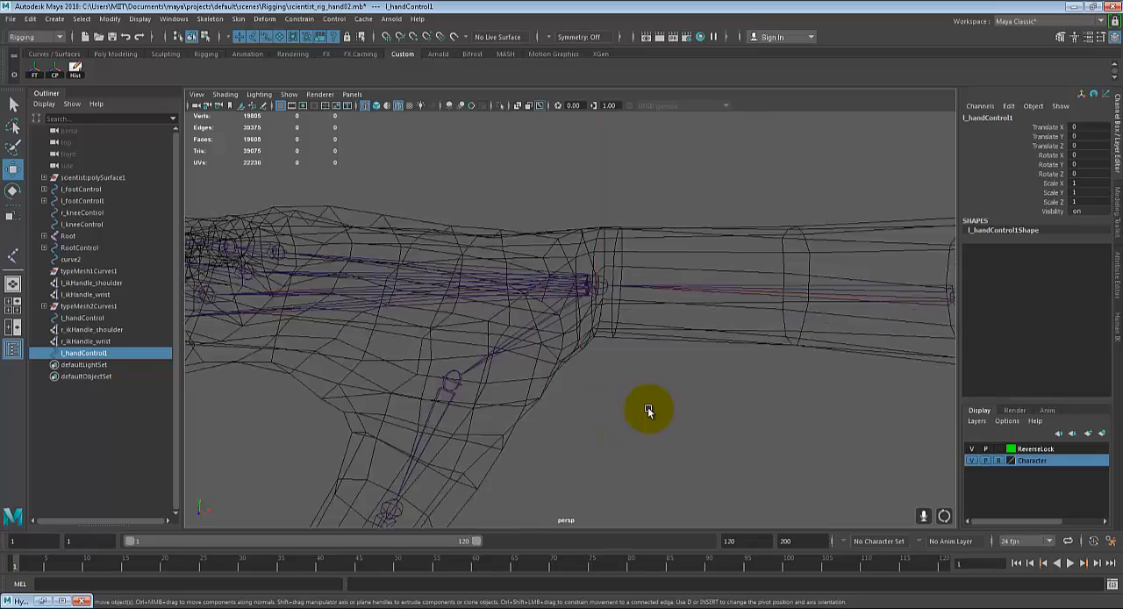
middle_click(603, 281)
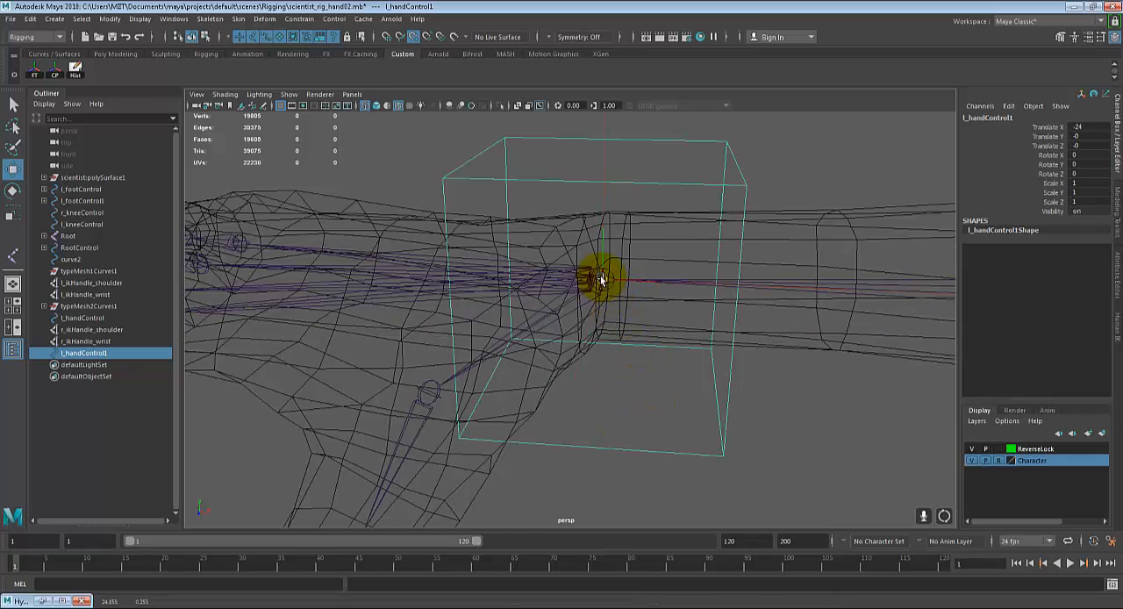
Step: Duplicate the S-shaped control curve l_shoulderControl above the left shoulder
scroll(643, 323, "down", 4)
left_click_drag(643, 324, 825, 272, "alt")
key("s")
left_click(775, 261)
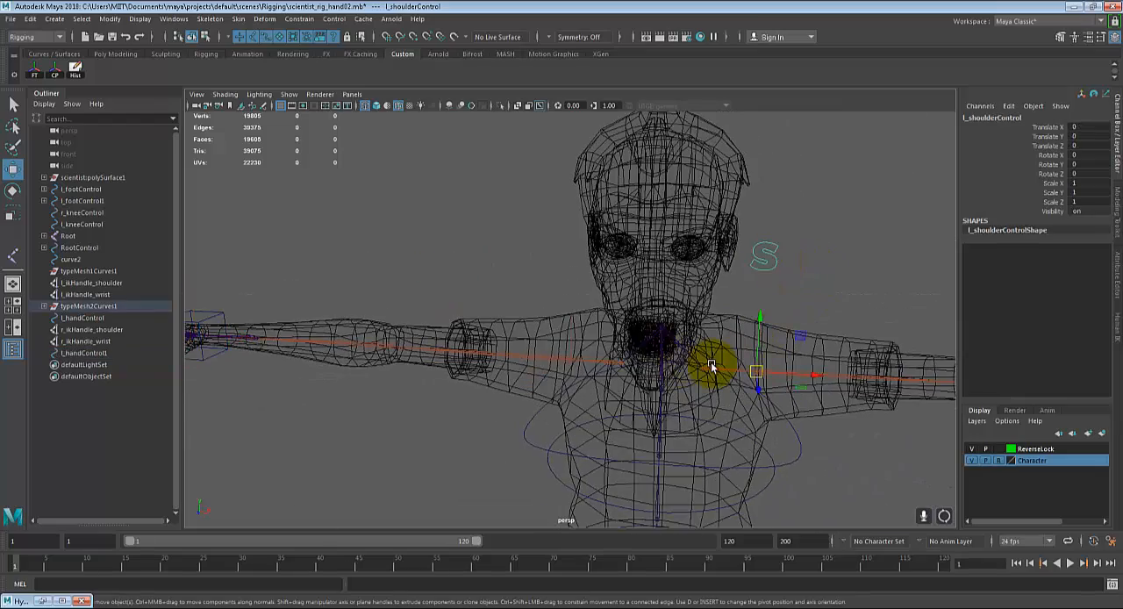
left_click_drag(732, 368, 726, 370, "alt")
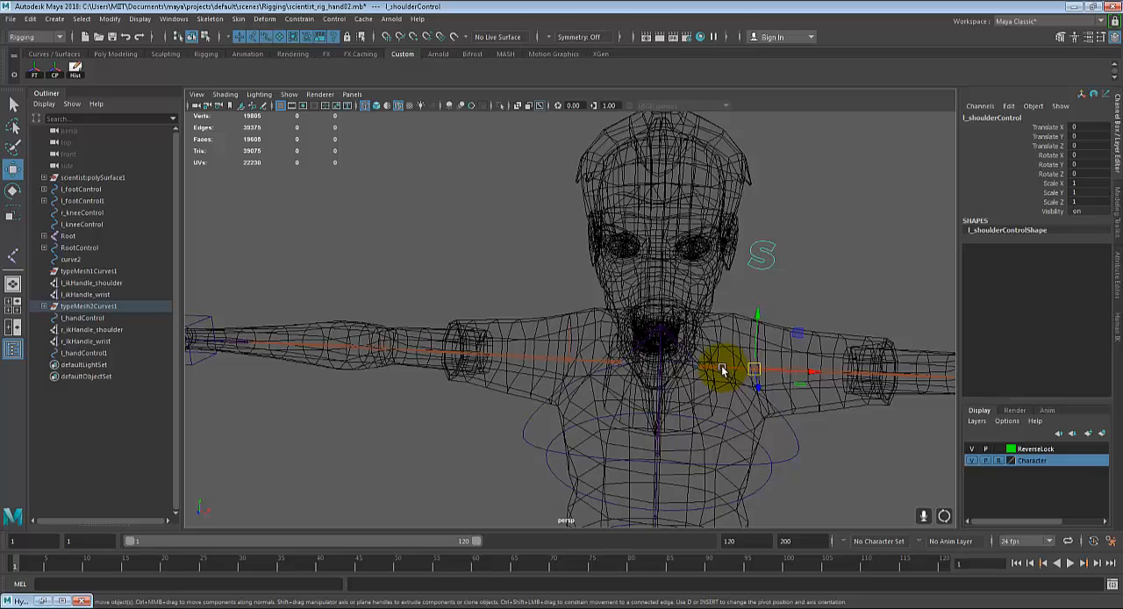
key("ctrl+d")
Step: Snap the duplicated shoulder control's pivot onto the right shoulder joint so its S sits above the right shoulder
scroll(605, 370, "up", 5)
middle_click_drag(615, 367, 670, 294, "alt")
scroll(667, 365, "up", 4)
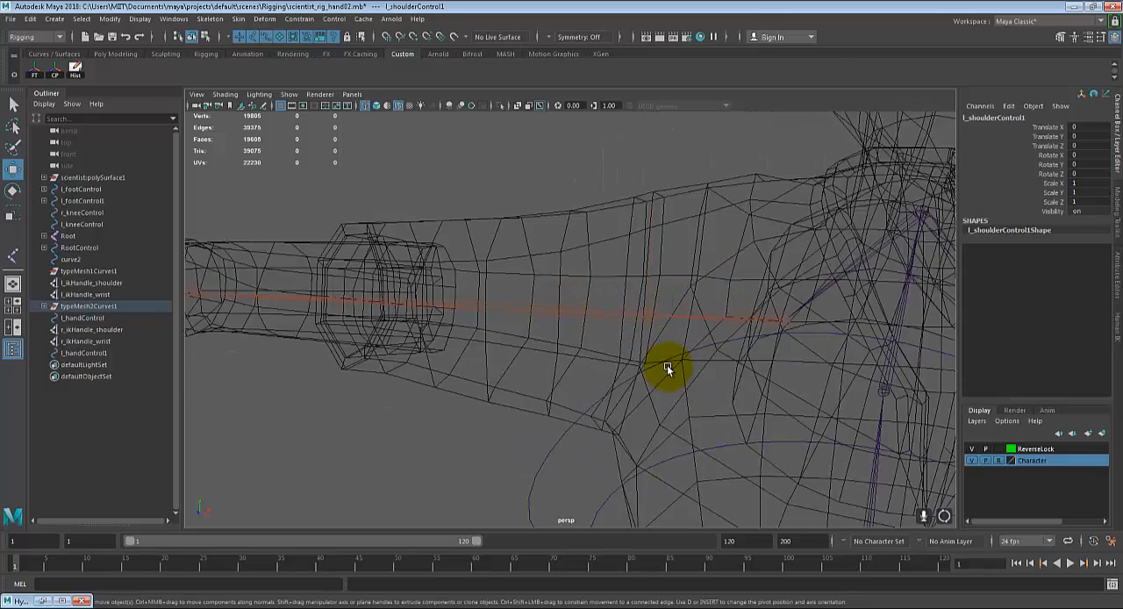
left_click_drag(667, 365, 672, 351, "alt")
middle_click_drag(680, 311, 672, 306)
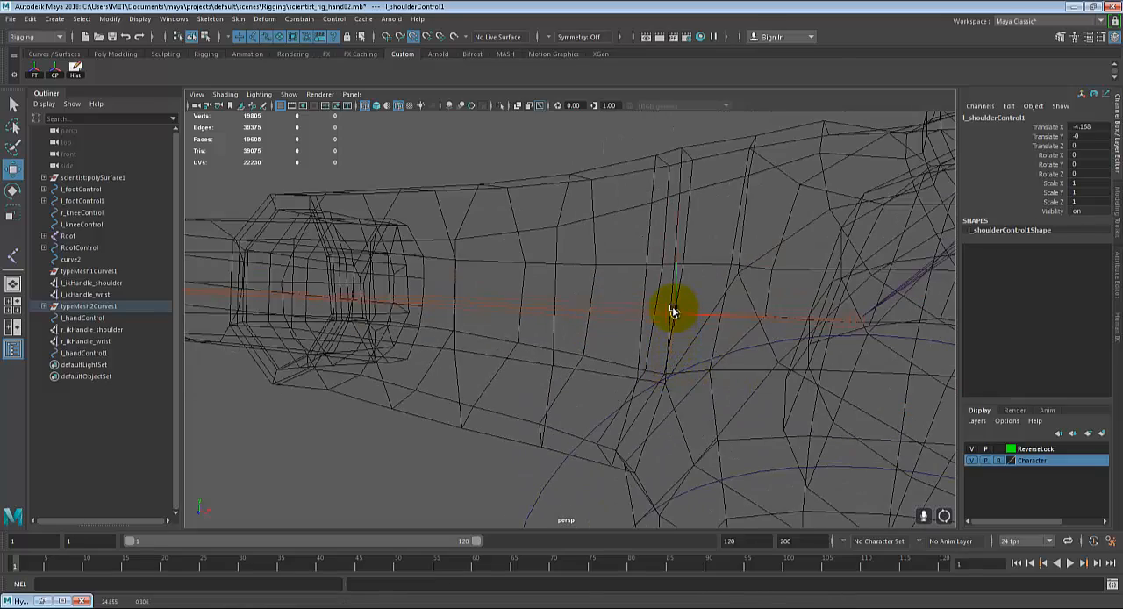
scroll(680, 331, "down", 8)
left_click_drag(682, 331, 474, 231, "alt")
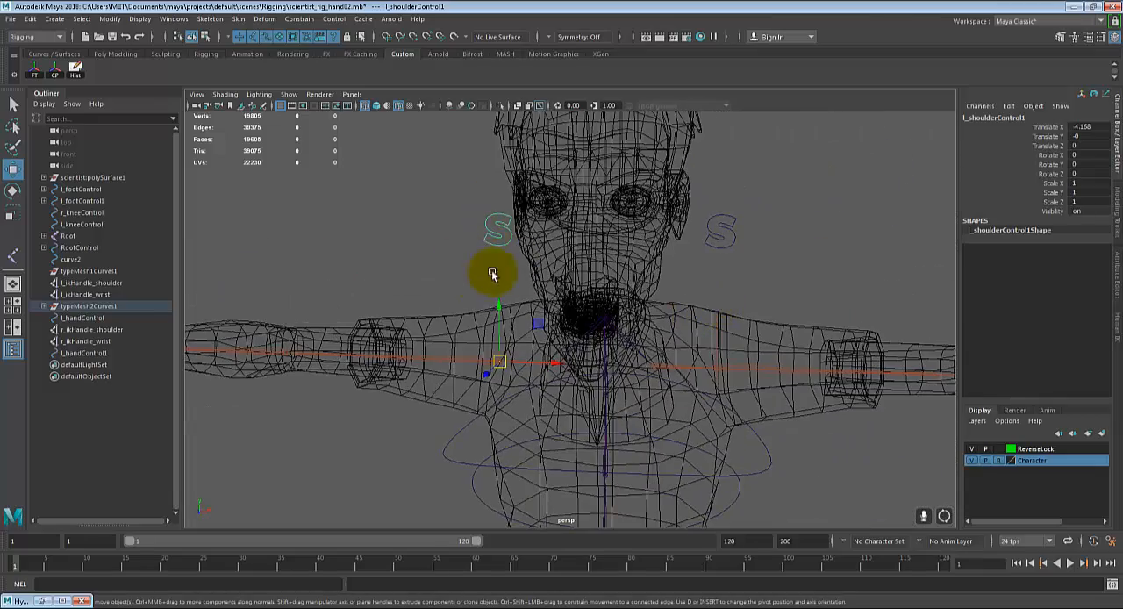
Step: Rename the duplicated shoulder control as r_shoulderControl
left_click_drag(592, 284, 827, 125, "alt")
double_click(987, 120)
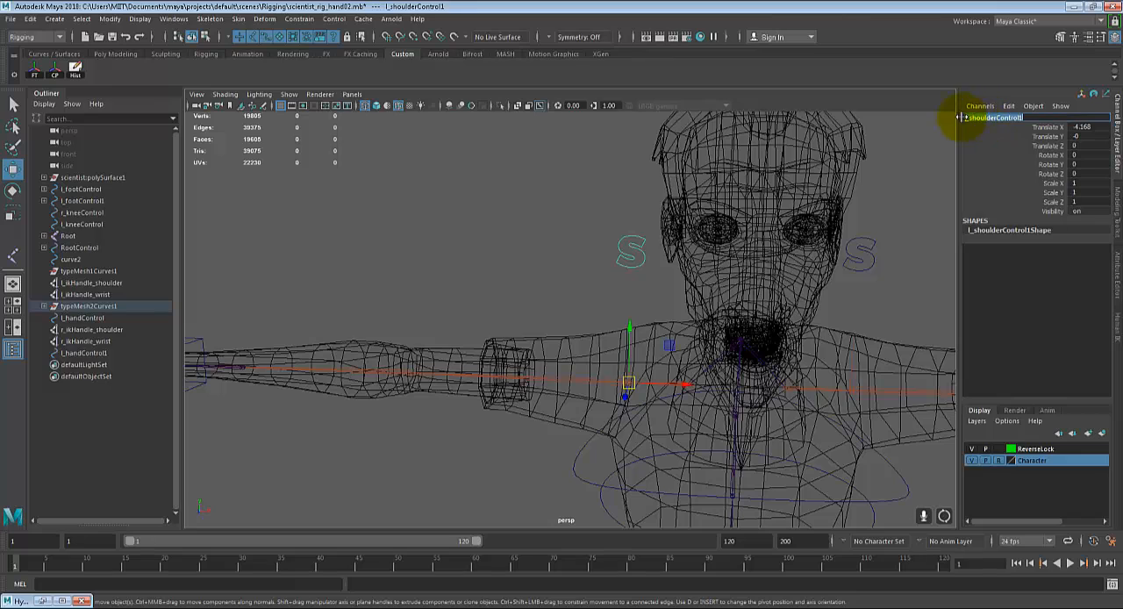
left_click(965, 117)
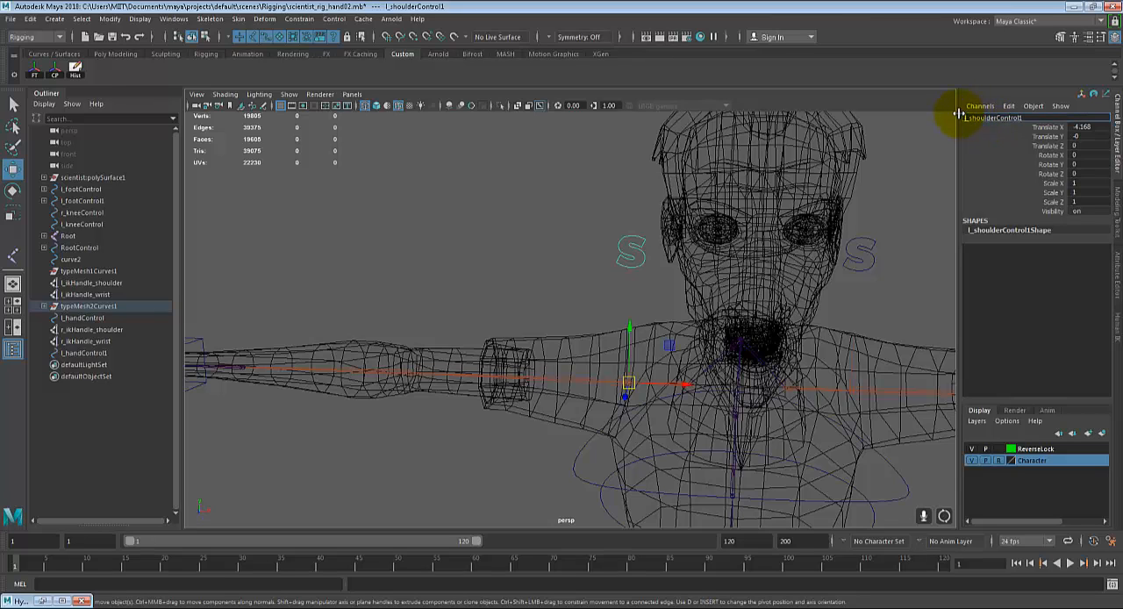
key("Delete")
type("r")
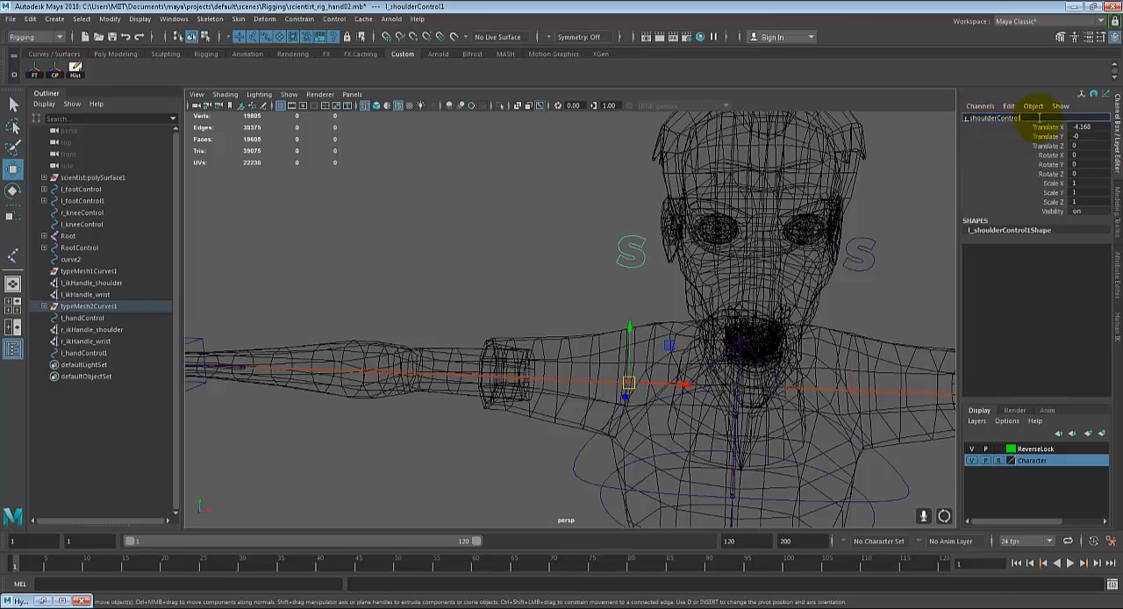
key("Return")
Step: Rename the duplicated box control at the right wrist as r_handControl, and leave the Move tool
scroll(702, 314, "down", 3)
middle_click_drag(491, 326, 845, 249, "alt")
scroll(635, 342, "up", 3)
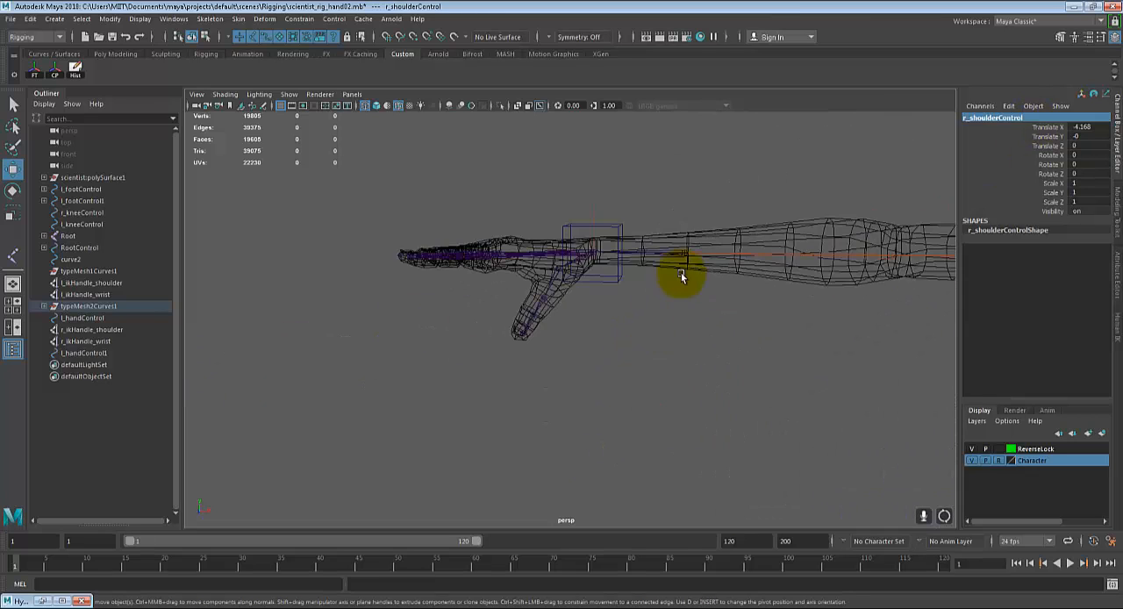
left_click_drag(680, 277, 682, 338, "alt")
left_click(651, 262)
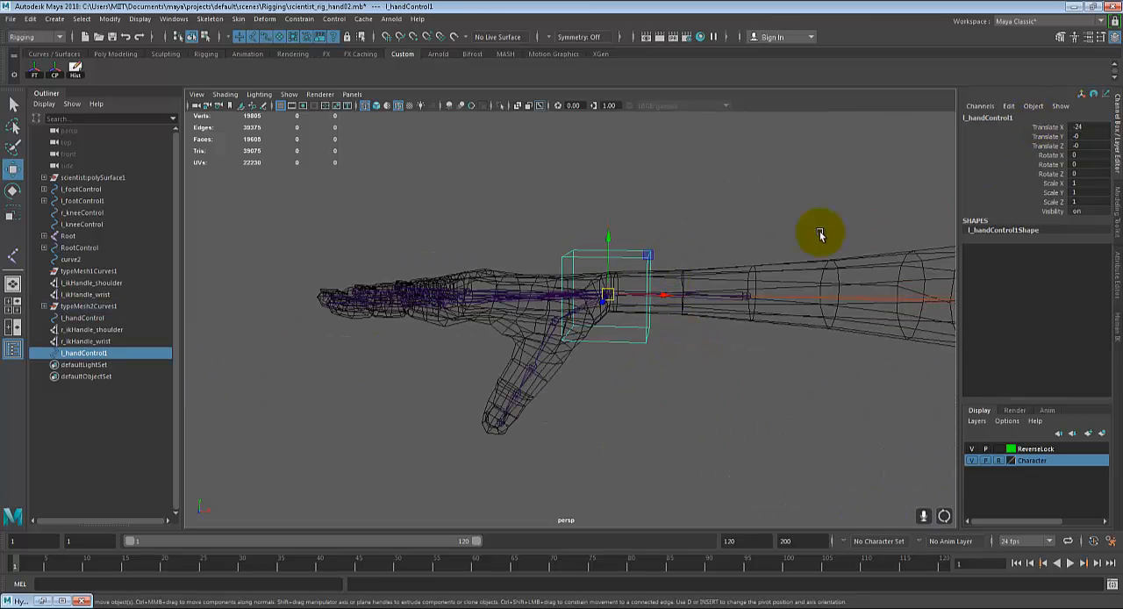
left_click(969, 117)
left_click(965, 118)
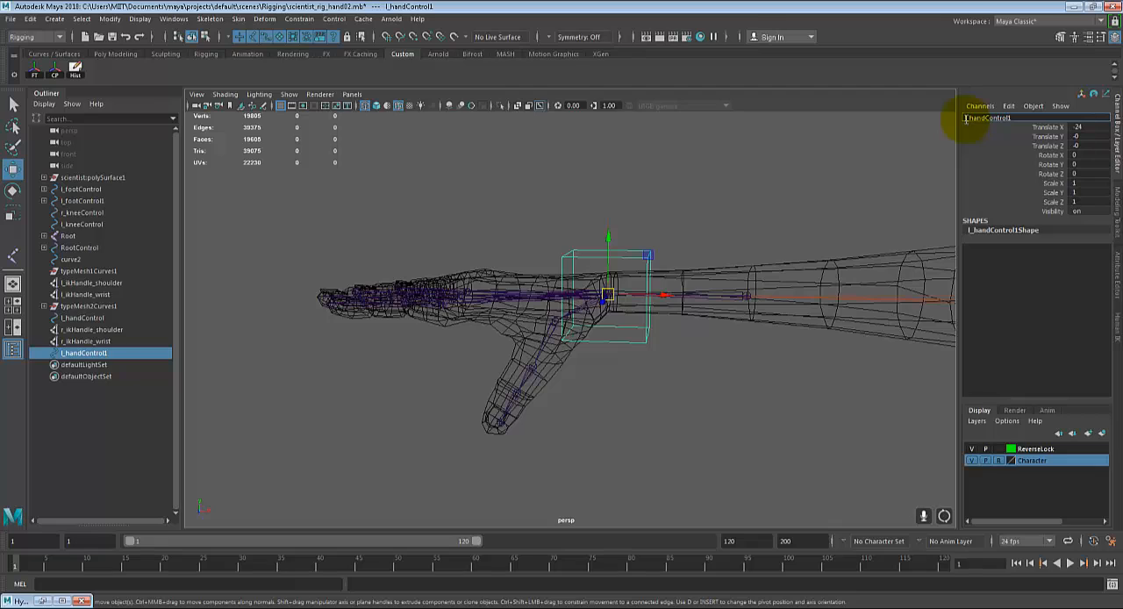
type("r")
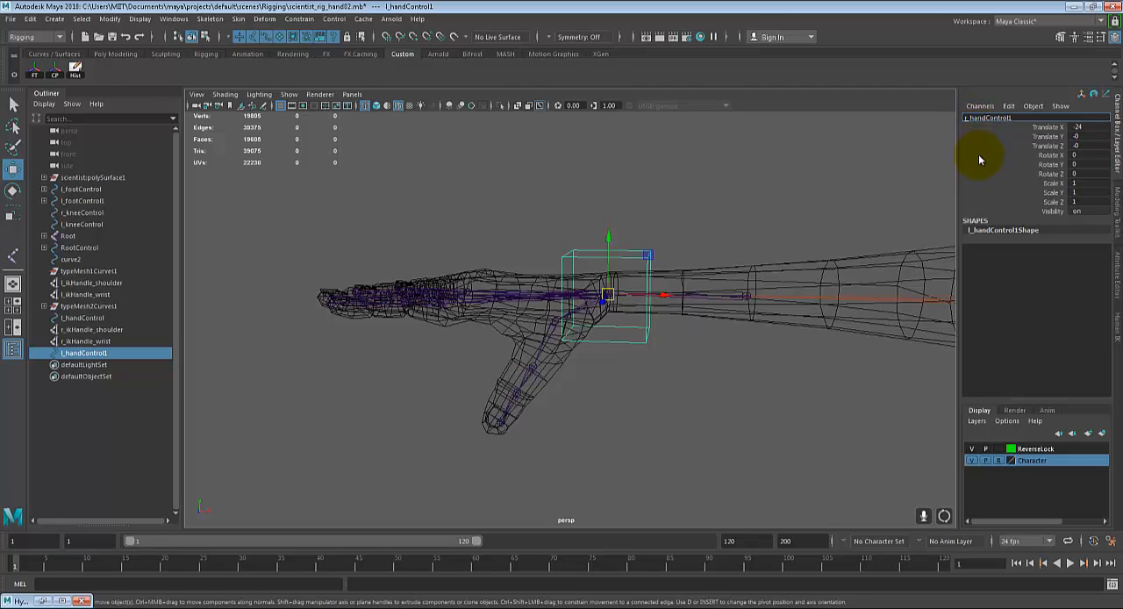
left_click(1022, 116)
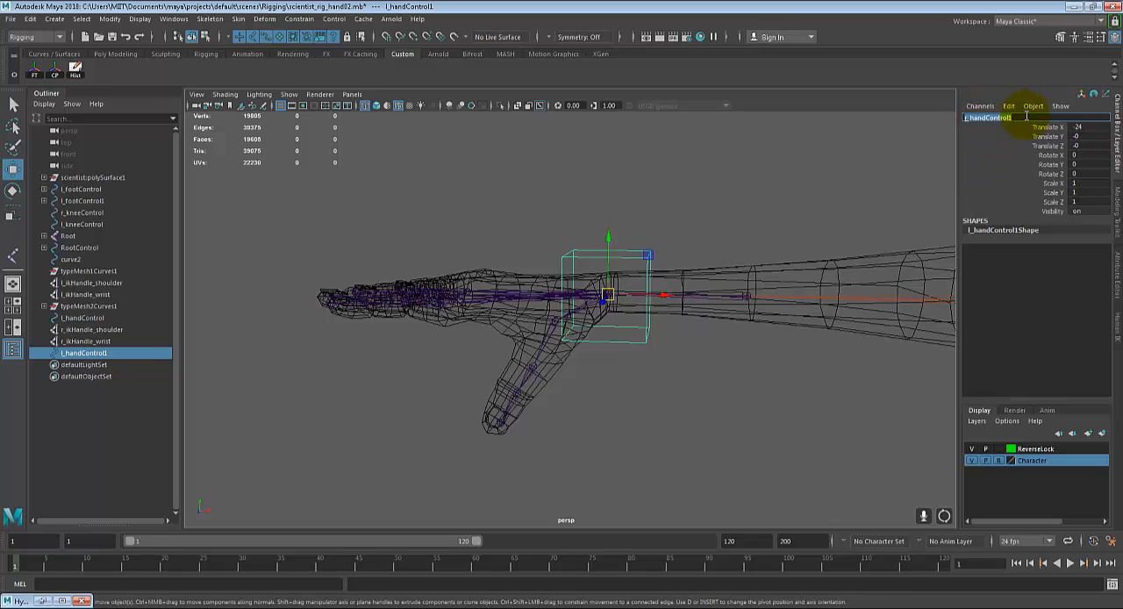
key("BackSpace")
type("l_handControl")
key("Return")
right_click_drag(788, 237, 688, 300, "alt")
middle_click_drag(687, 300, 559, 312, "alt")
right_click_drag(559, 312, 531, 319, "alt")
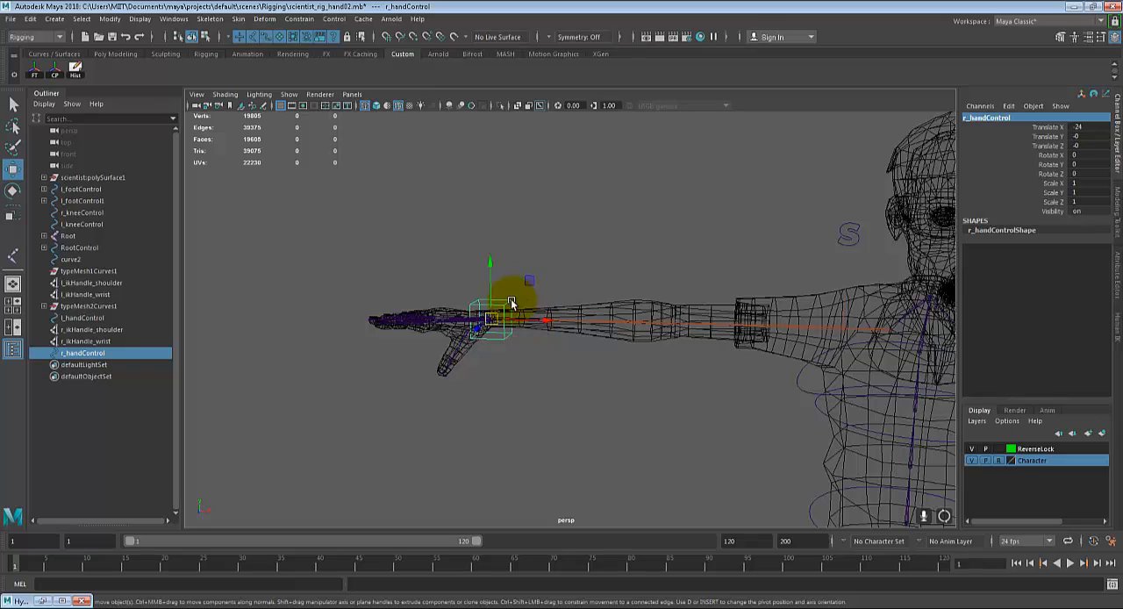
key("q")
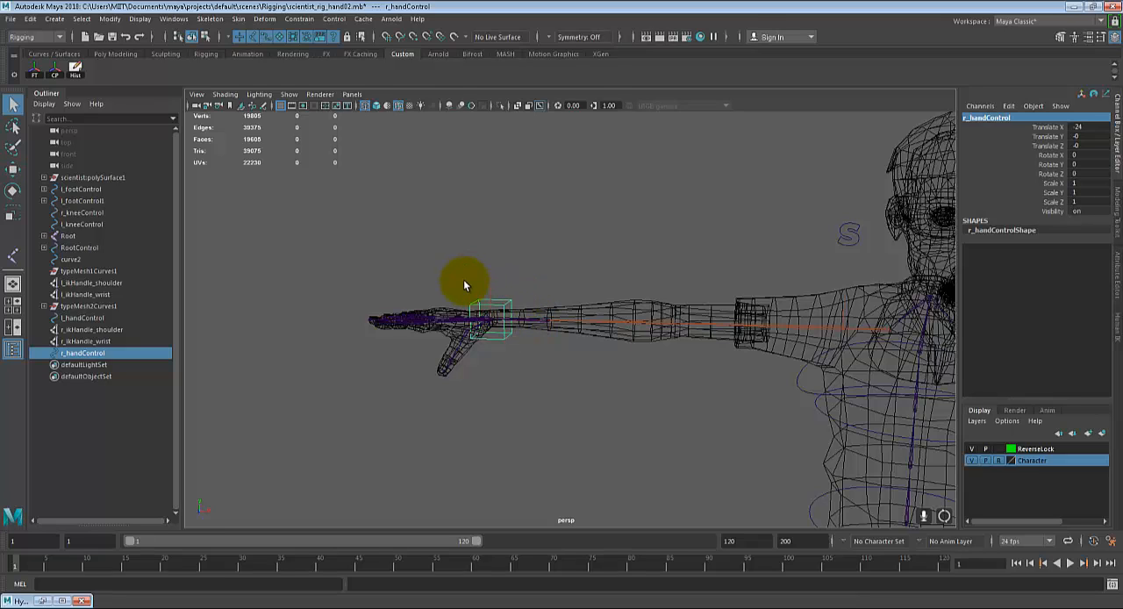
Step: Freeze the transformations and delete the history of r_handControl and r_shoulderControl
left_click(35, 70)
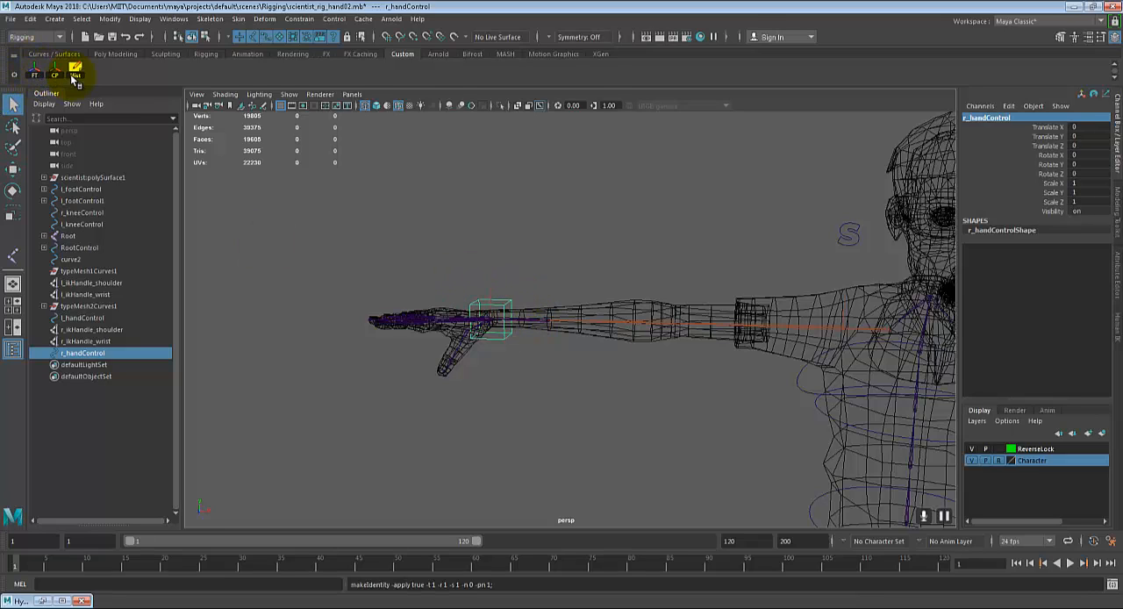
middle_click_drag(599, 216, 393, 208, "alt")
left_click_drag(659, 190, 697, 247)
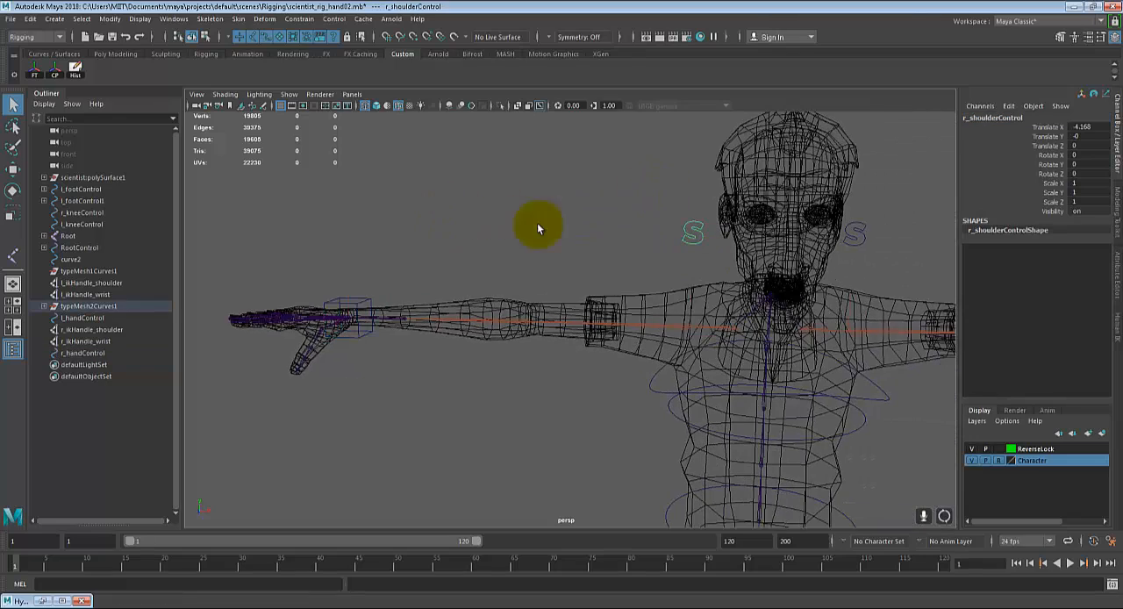
left_click(33, 78)
left_click(76, 70)
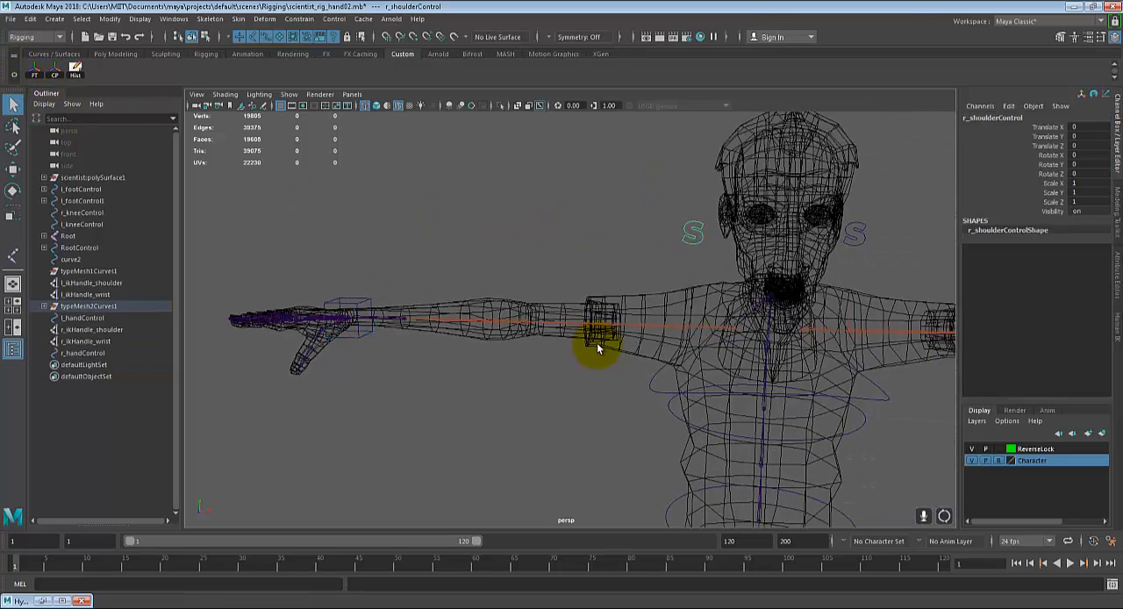
Step: Examine the left shoulder's S control and the l_ikHandle_shoulder beneath it, selecting each in turn
middle_click_drag(768, 333, 670, 310, "alt")
scroll(693, 320, "down", 3)
middle_click_drag(735, 331, 662, 281, "alt")
scroll(662, 281, "down", 2)
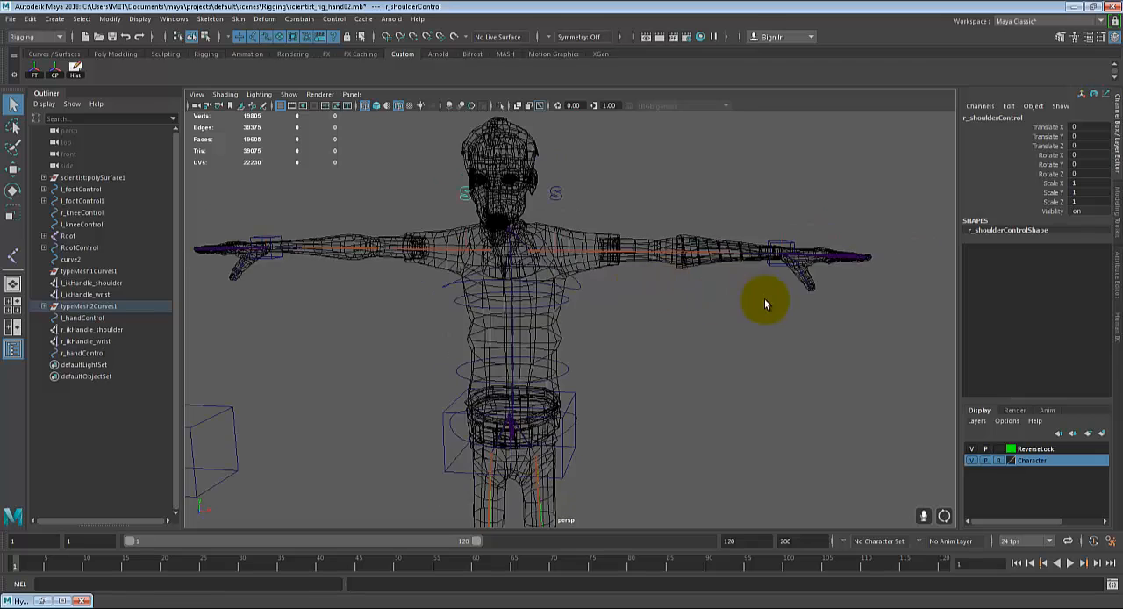
left_click_drag(765, 303, 785, 331, "alt")
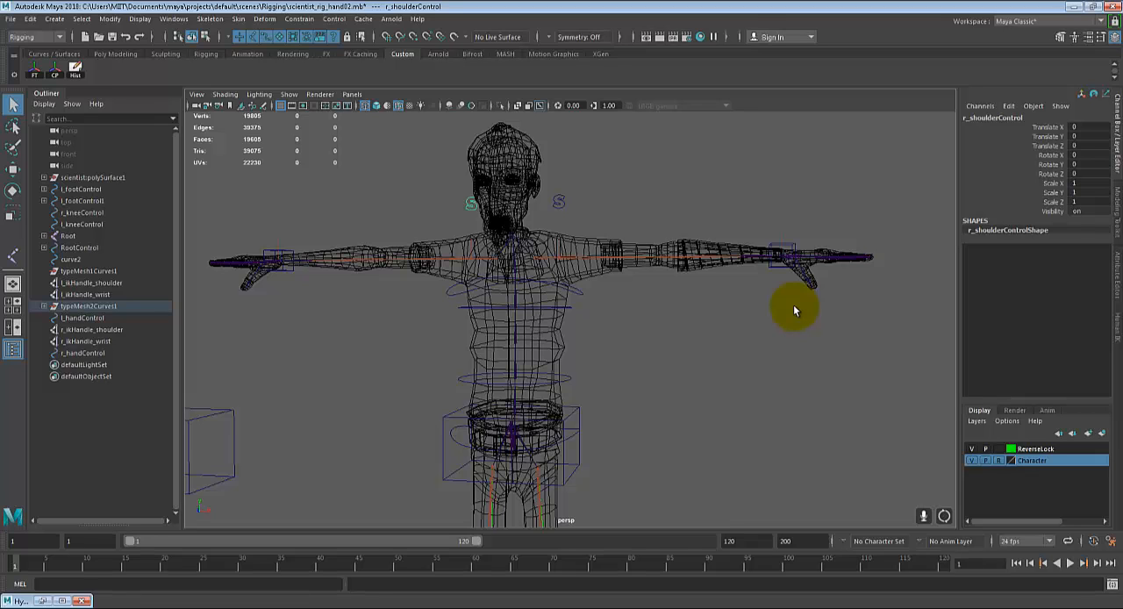
scroll(687, 263, "up", 4)
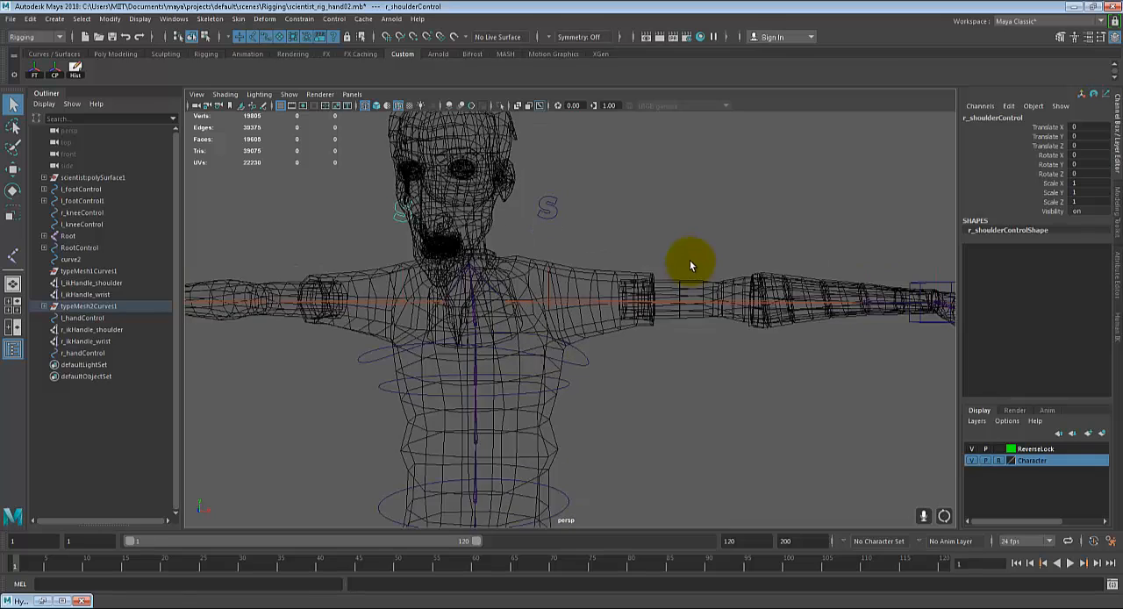
left_click_drag(689, 261, 679, 285, "alt")
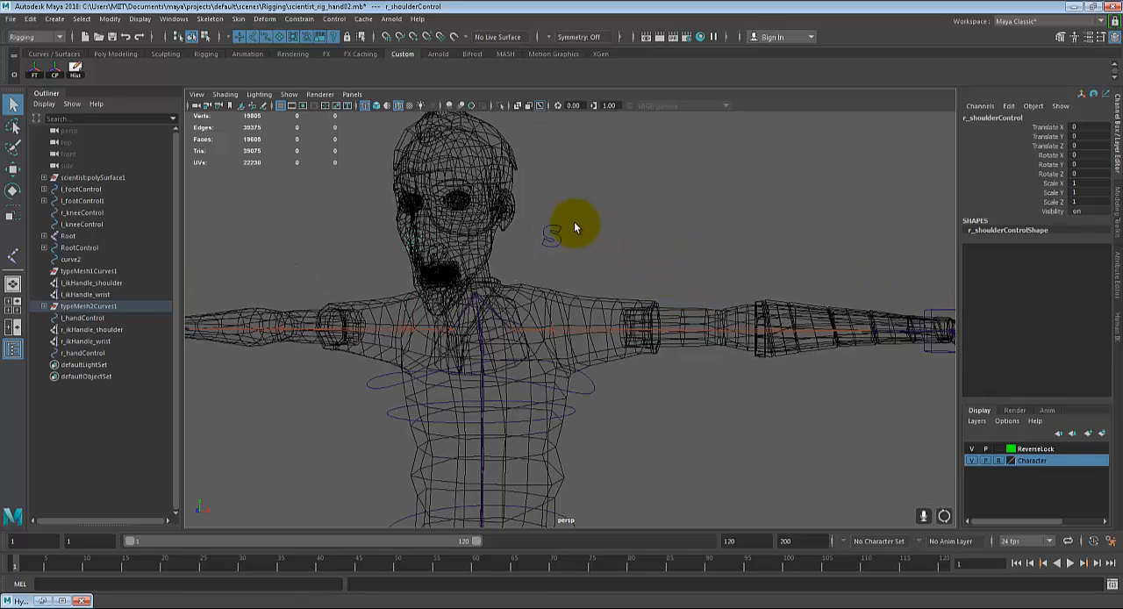
left_click(549, 235)
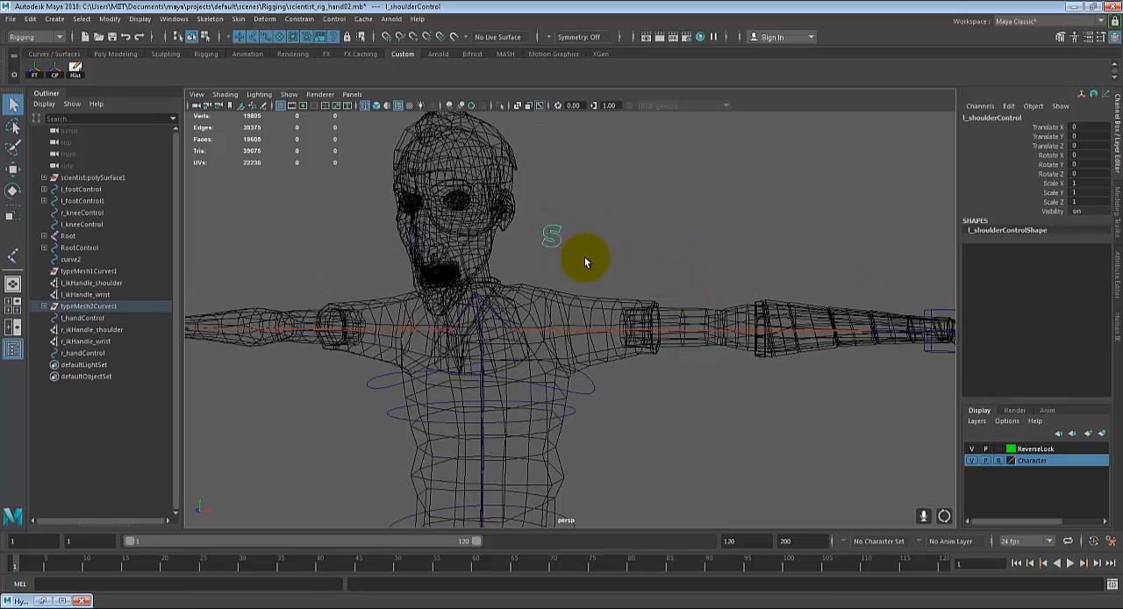
scroll(581, 315, "up", 3)
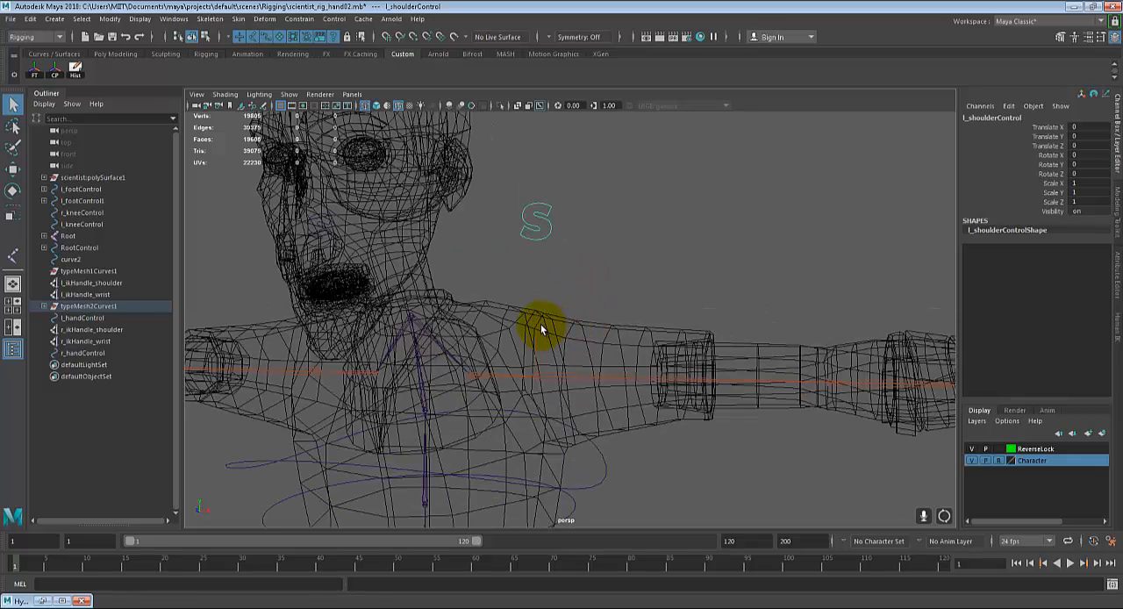
left_click(570, 197)
left_click_drag(553, 200, 528, 266)
left_click_drag(528, 340, 558, 349)
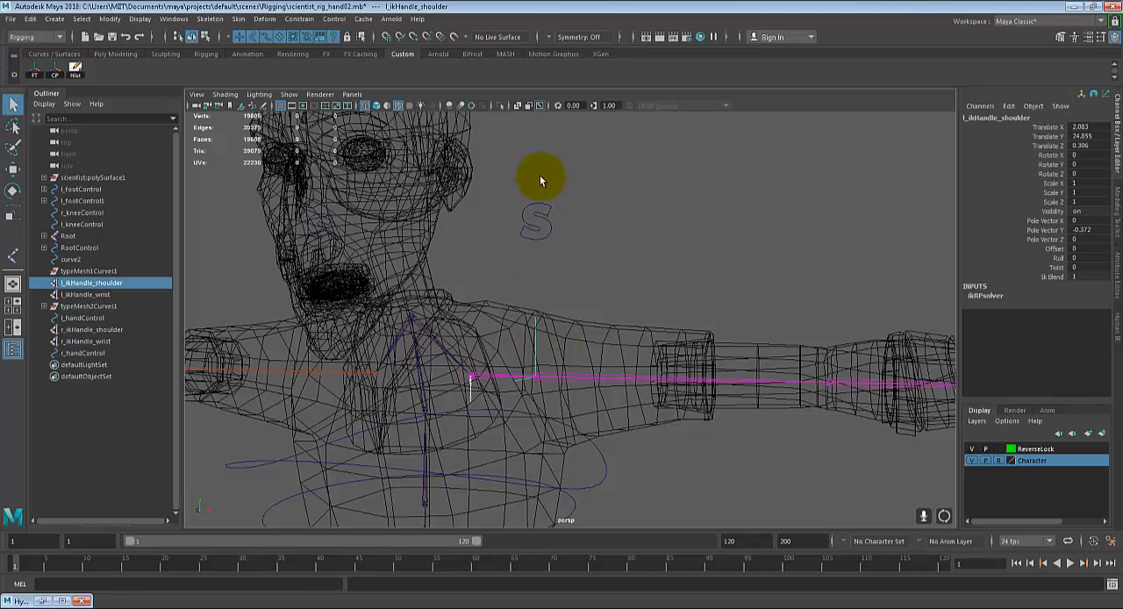
left_click_drag(538, 148, 540, 233)
scroll(540, 237, "down", 1)
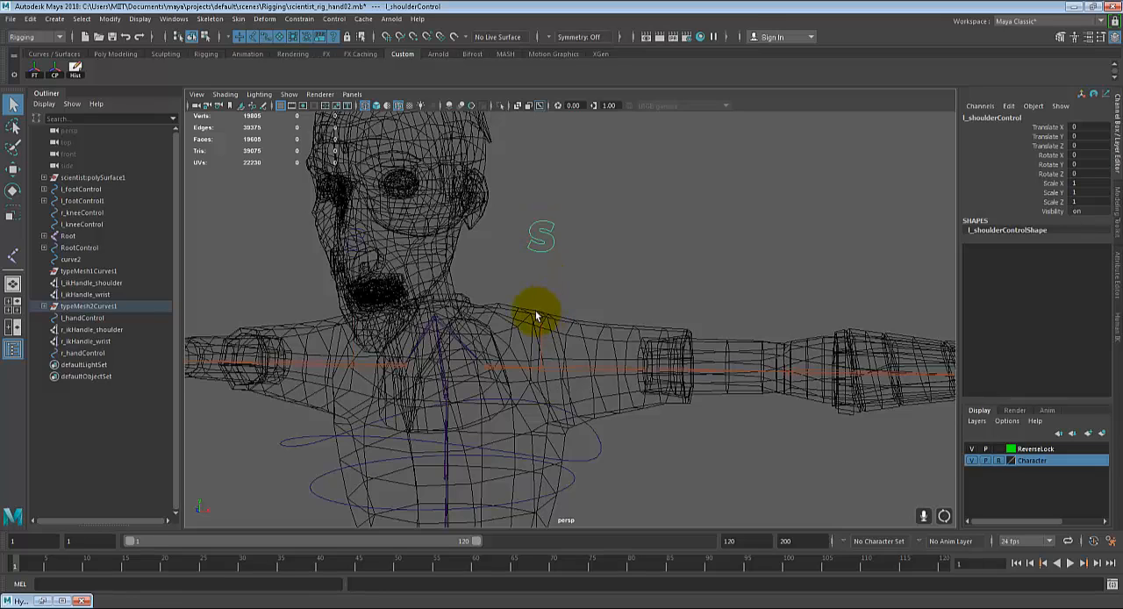
left_click_drag(559, 336, 552, 323)
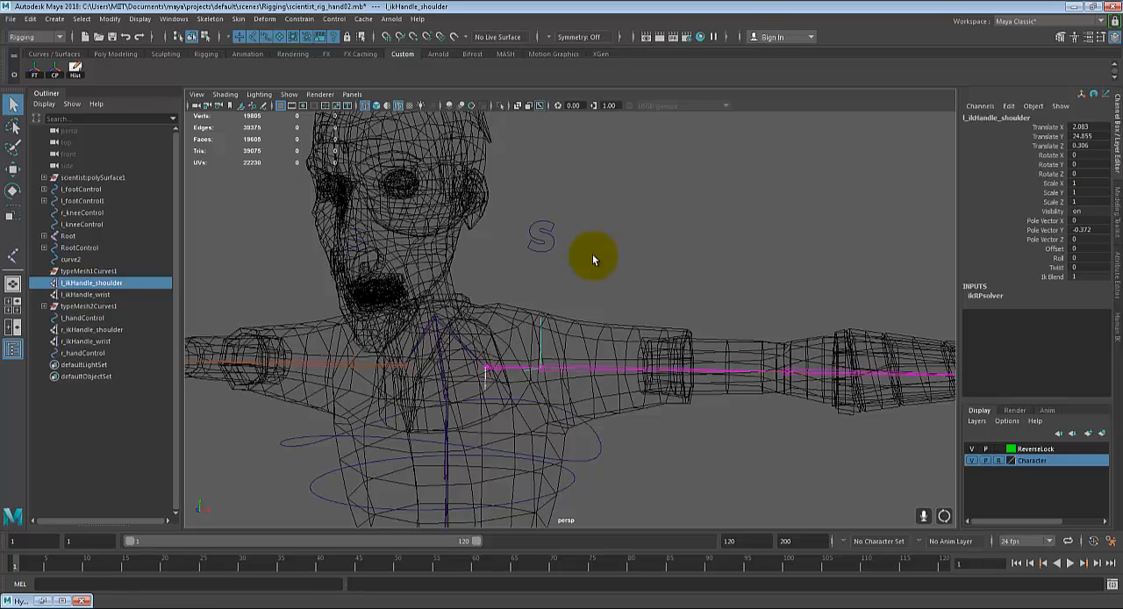
key("e")
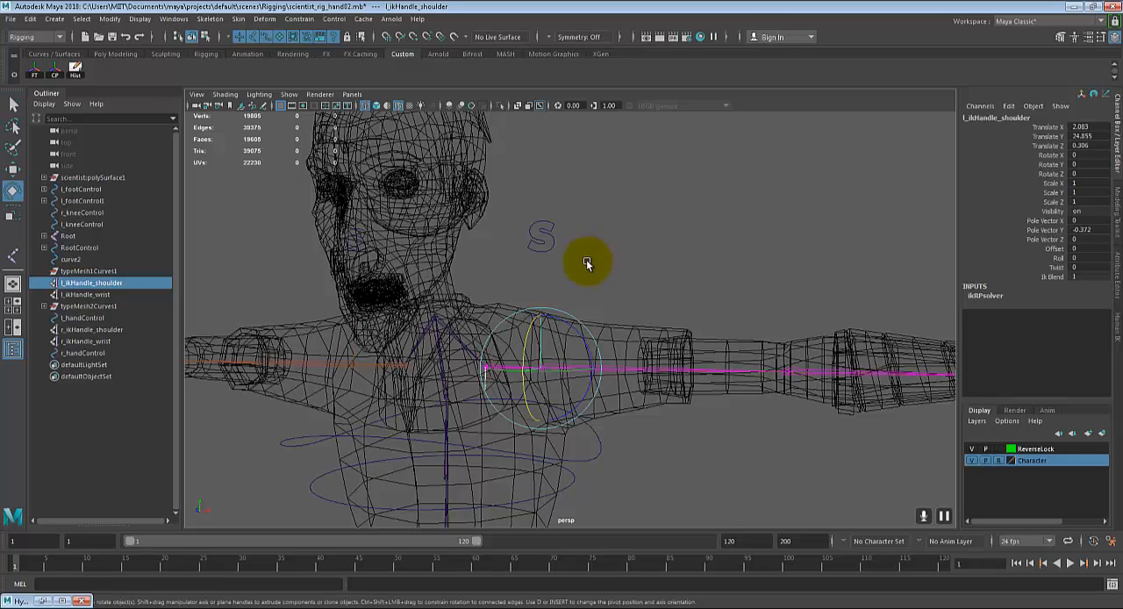
key("w")
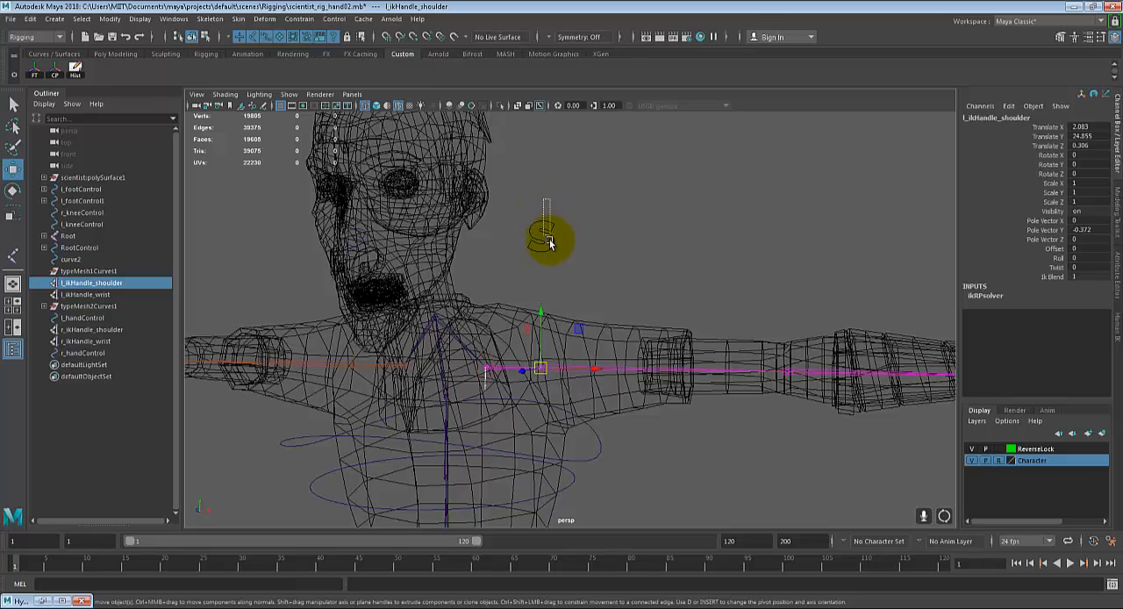
left_click(550, 239)
key("q")
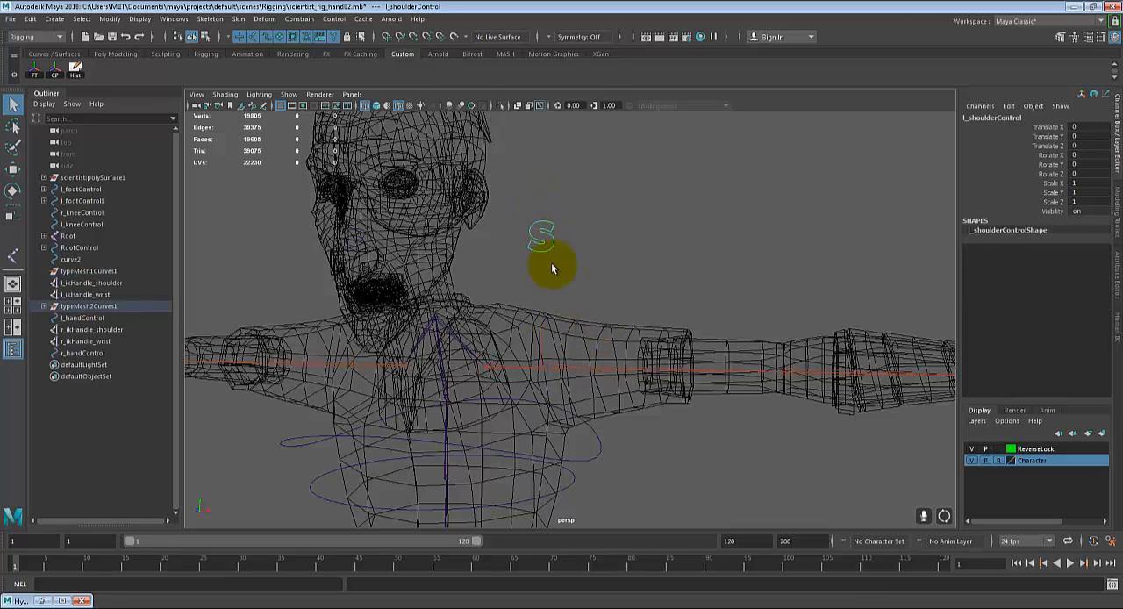
left_click(303, 19)
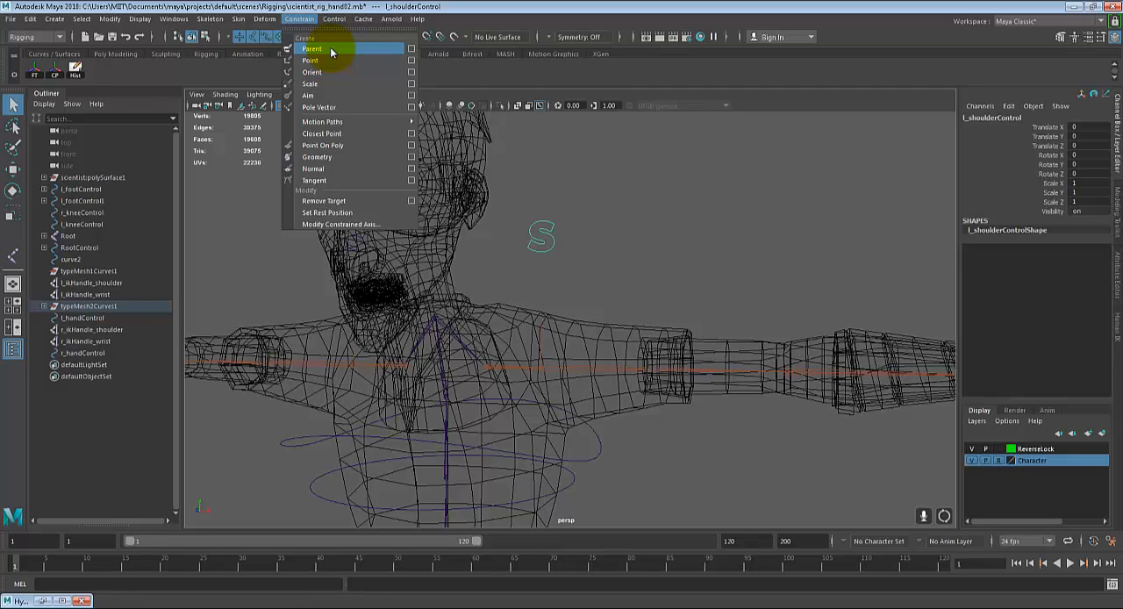
left_click(659, 221)
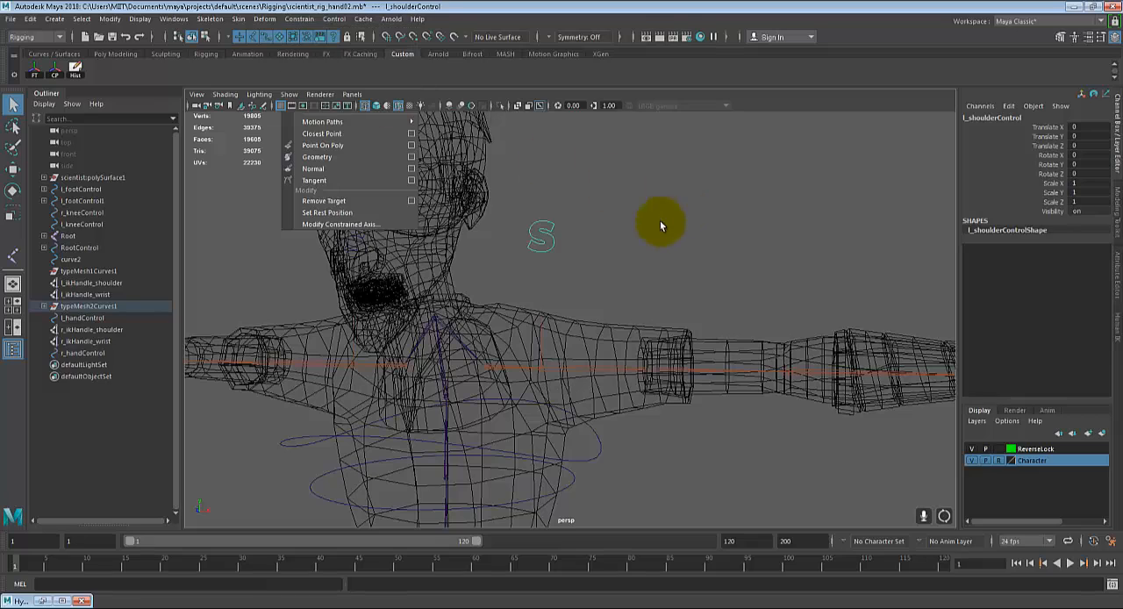
Step: Point-constrain l_ikHandle_shoulder to the S-shaped l_shoulderControl
left_click(547, 236)
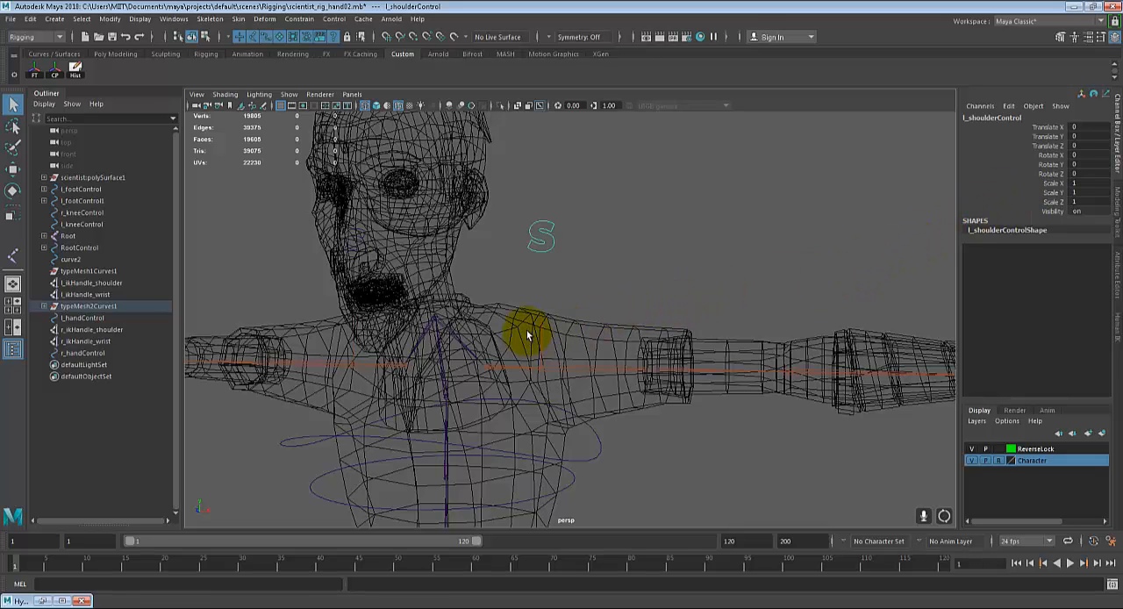
left_click(552, 335)
left_click_drag(752, 381, 484, 208, "alt")
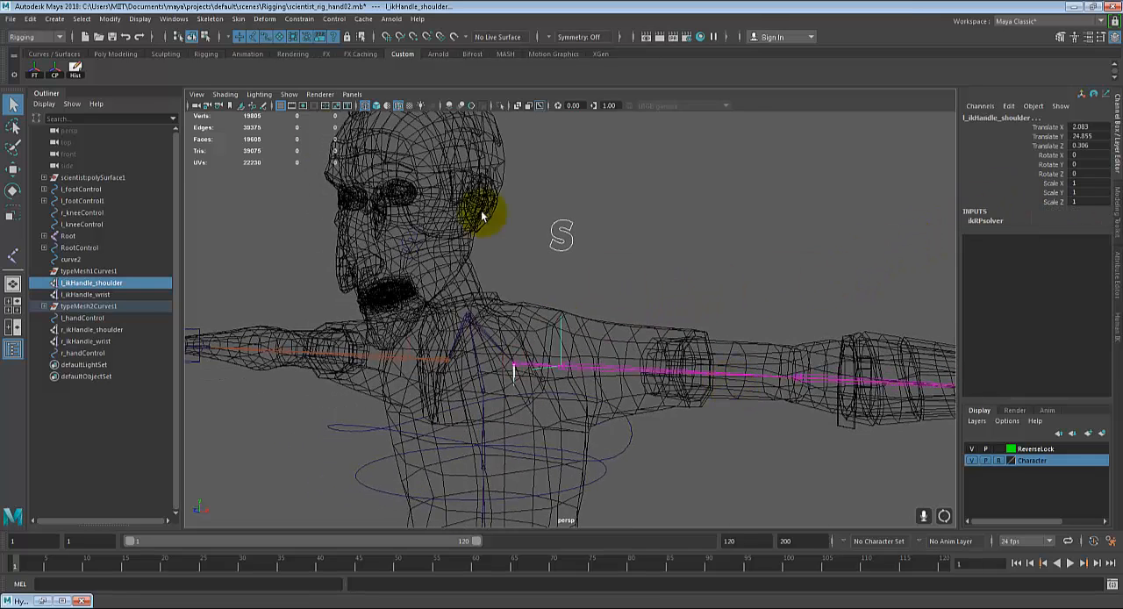
left_click(299, 18)
left_click(316, 52)
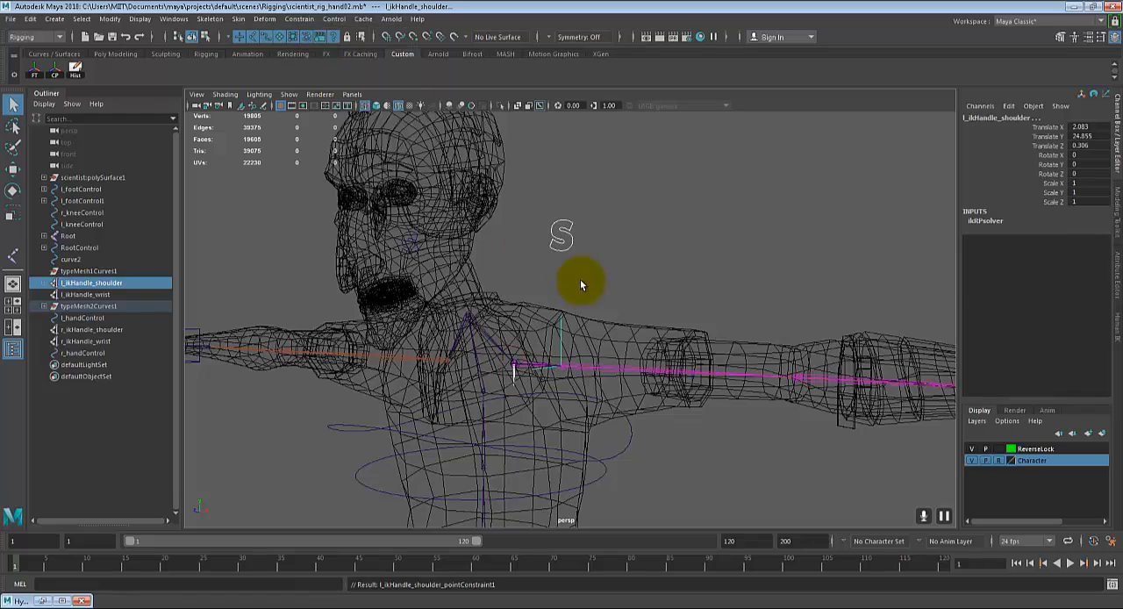
Step: Test the left shoulder's point constraint by moving l_shoulderControl vertically, and undo the move
left_click_drag(681, 343, 641, 306, "alt")
left_click(709, 303)
left_click(602, 211)
left_click(515, 252)
key("w")
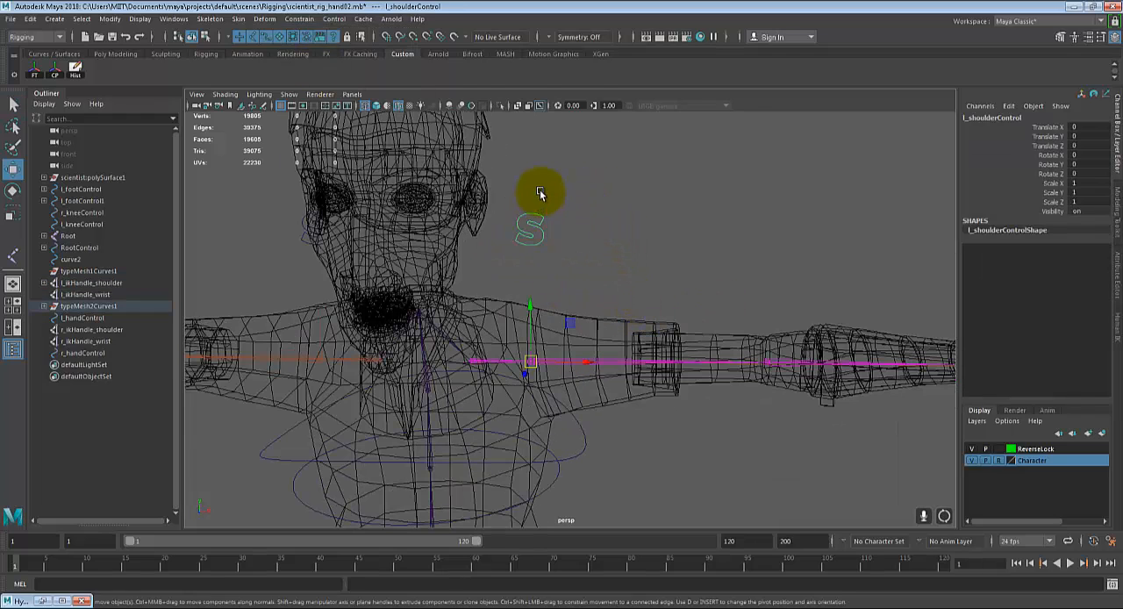
mouse_move(529, 308)
left_mouse_down()
mouse_move(529, 283)
mouse_move(535, 321)
mouse_move(539, 271)
mouse_move(543, 295)
left_mouse_up()
scroll(590, 316, "down", 3)
key("ctrl+z")
key("ctrl+z")
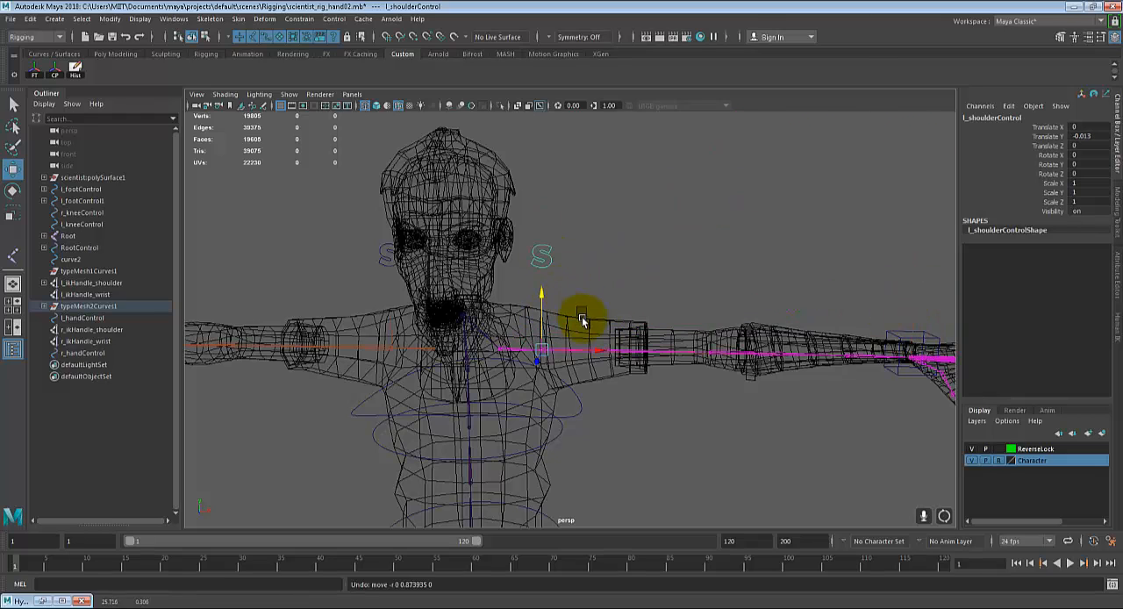
Step: Point-constrain r_ikHandle_shoulder to the S-shaped r_shoulderControl, and clear the selection
middle_click_drag(601, 331, 669, 330, "alt")
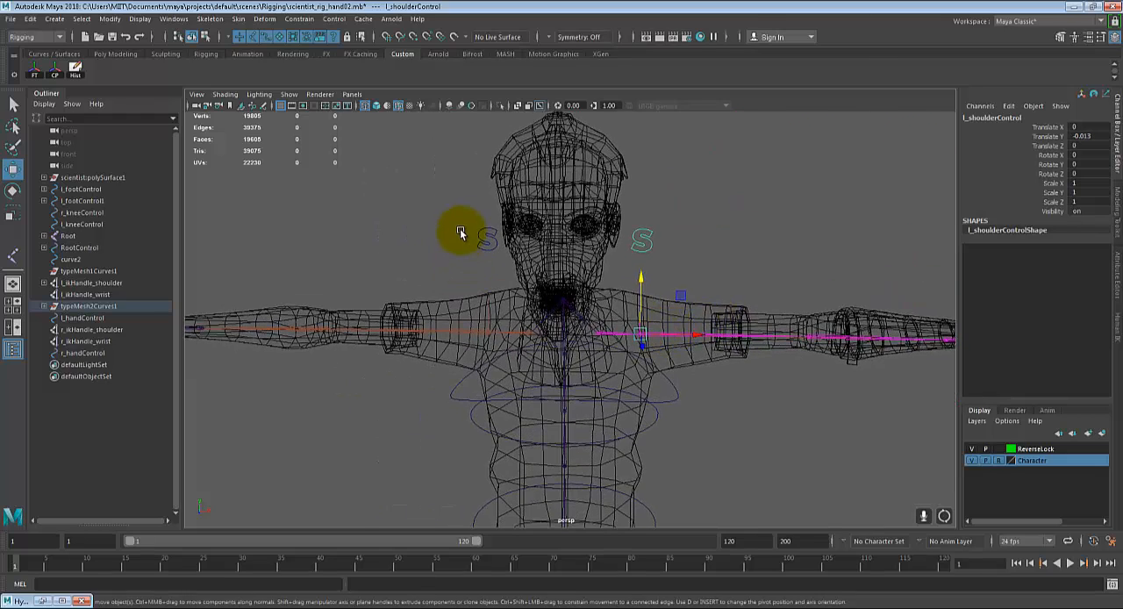
left_click(484, 244)
key("q")
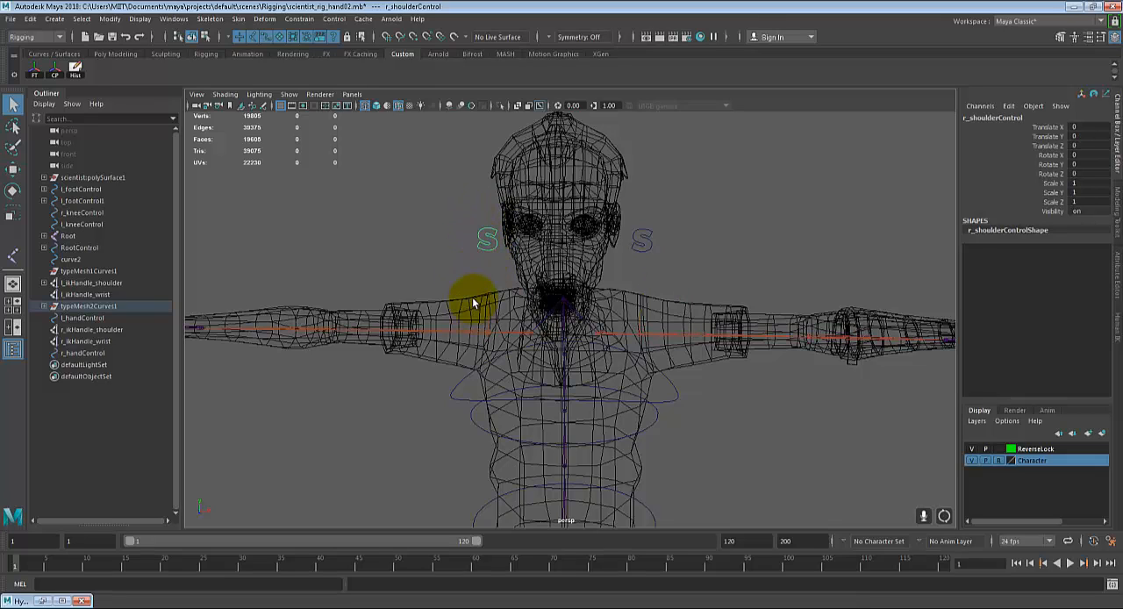
left_click(500, 301)
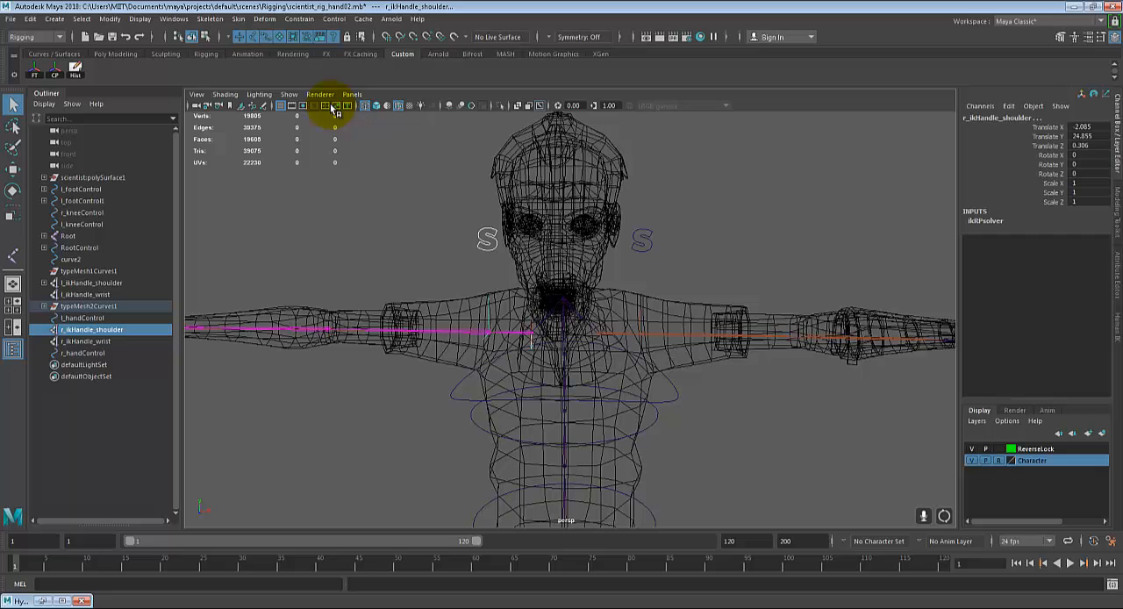
left_click(299, 18)
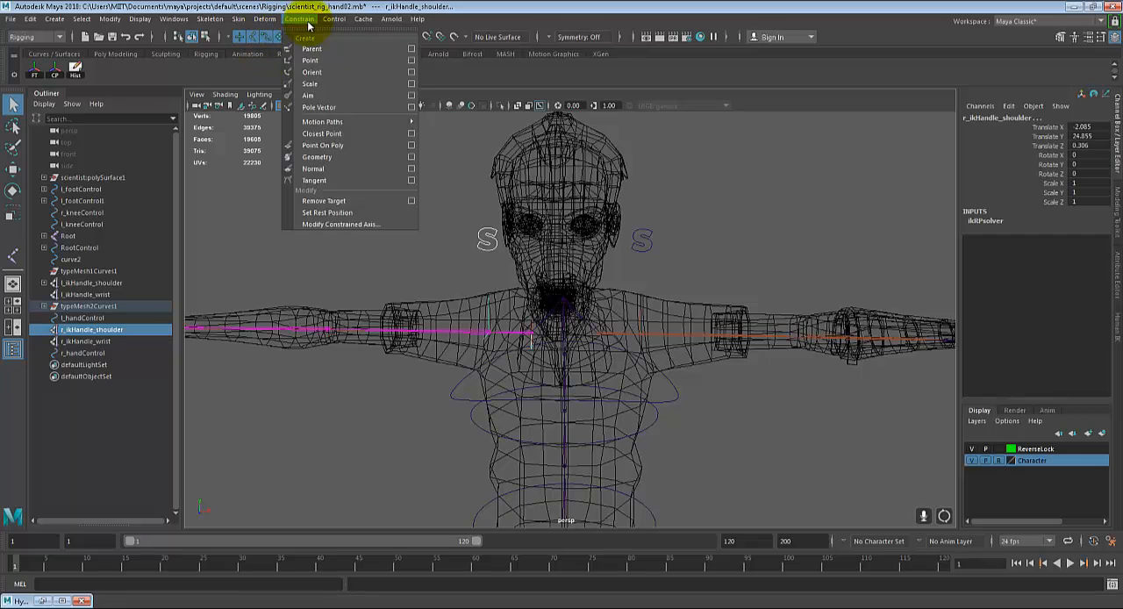
left_click(306, 67)
left_click(441, 206)
Step: Test the left arm's IK by moving l_ikHandle_wrist along the arm, undo the moves and leave the Move tool
left_click_drag(442, 206, 626, 292, "alt")
left_click(647, 296)
left_click(619, 281)
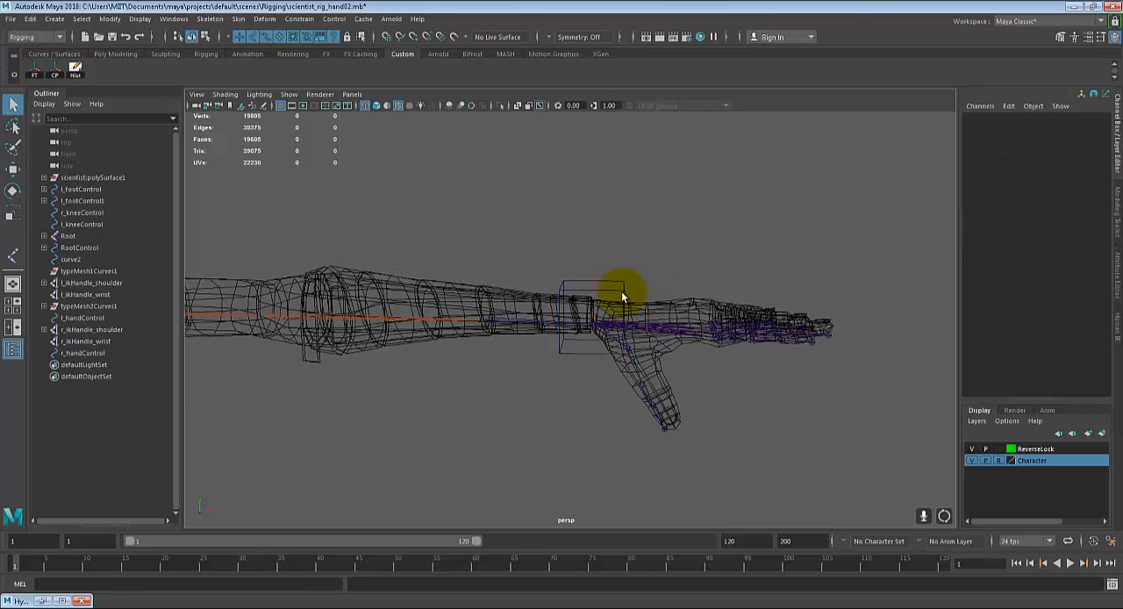
left_click(621, 291)
left_click(615, 308)
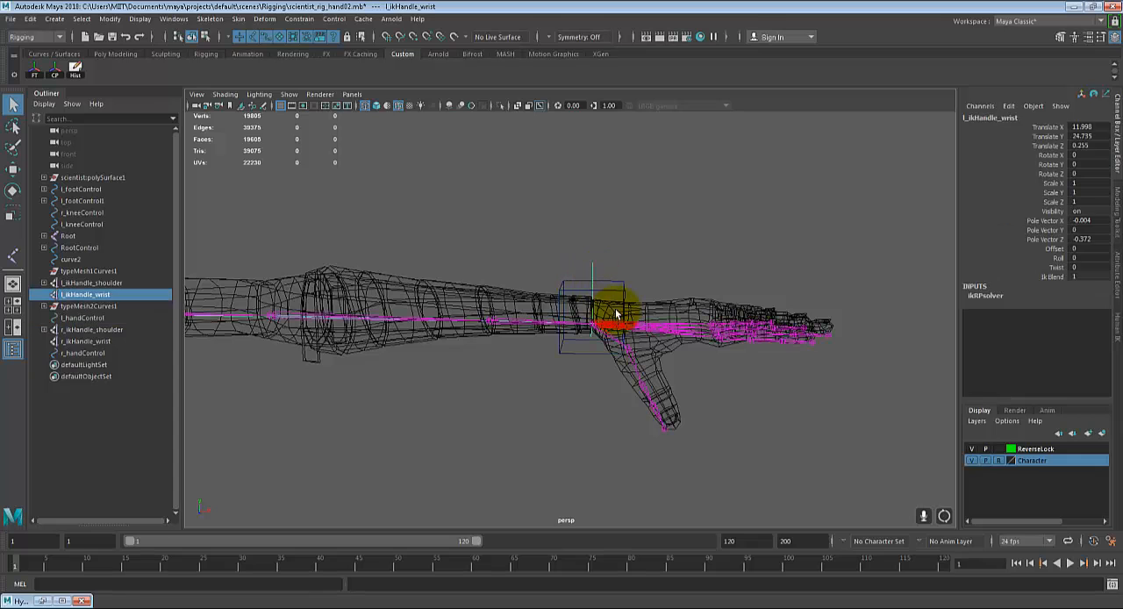
left_click(612, 292)
left_click(593, 277)
key("w")
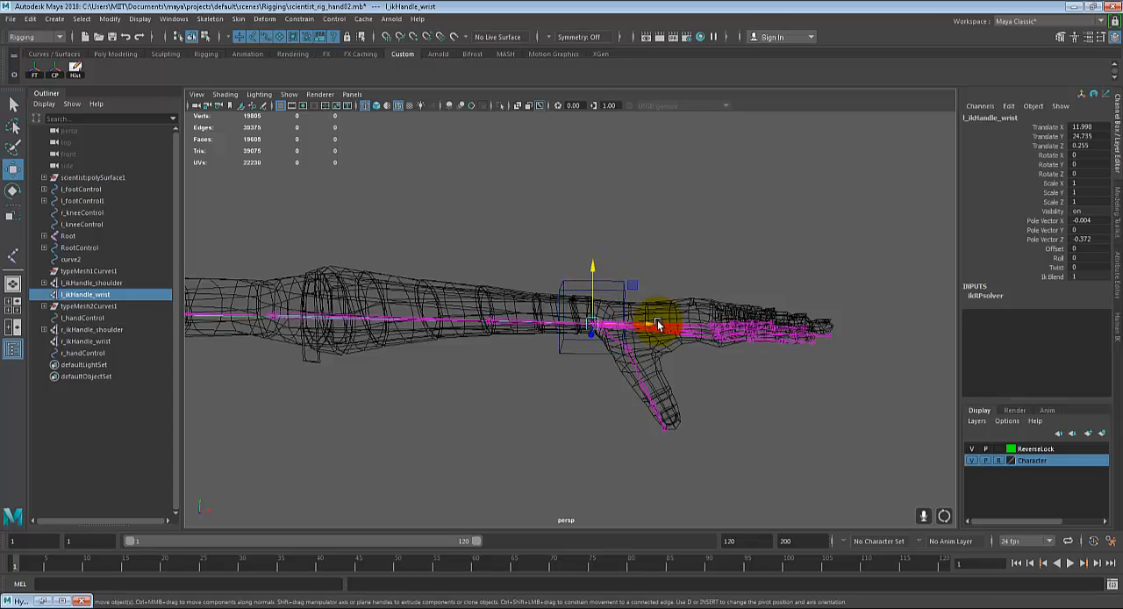
left_click_drag(657, 322, 717, 301)
key("ctrl+z")
key("ctrl+z")
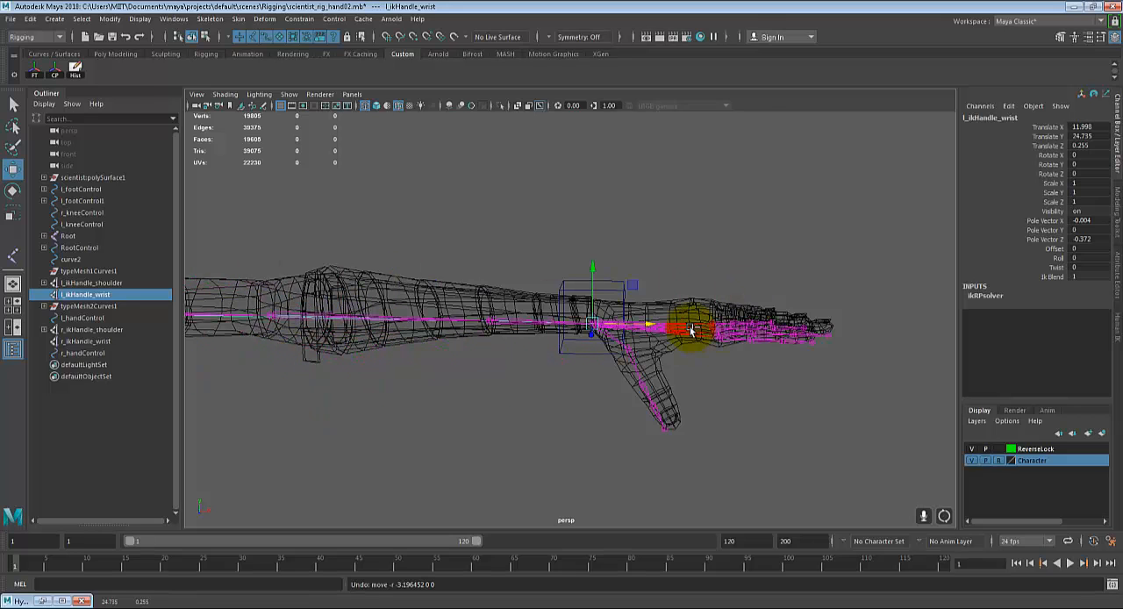
key("q")
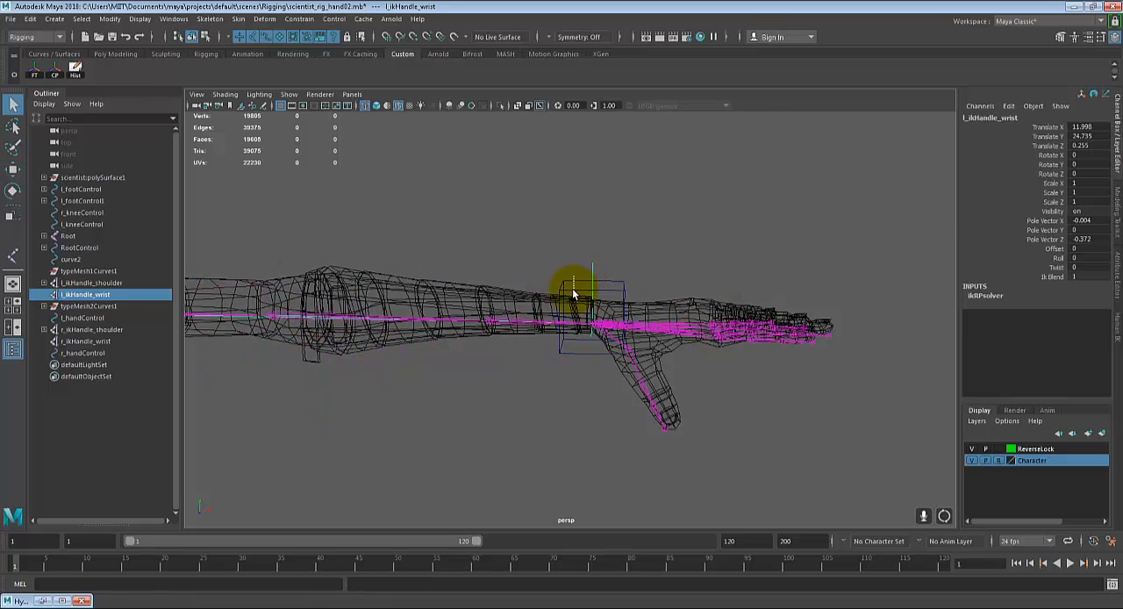
Step: Point-constrain l_ikHandle_wrist to the box-shaped l_handControl at the left wrist
left_click(575, 288)
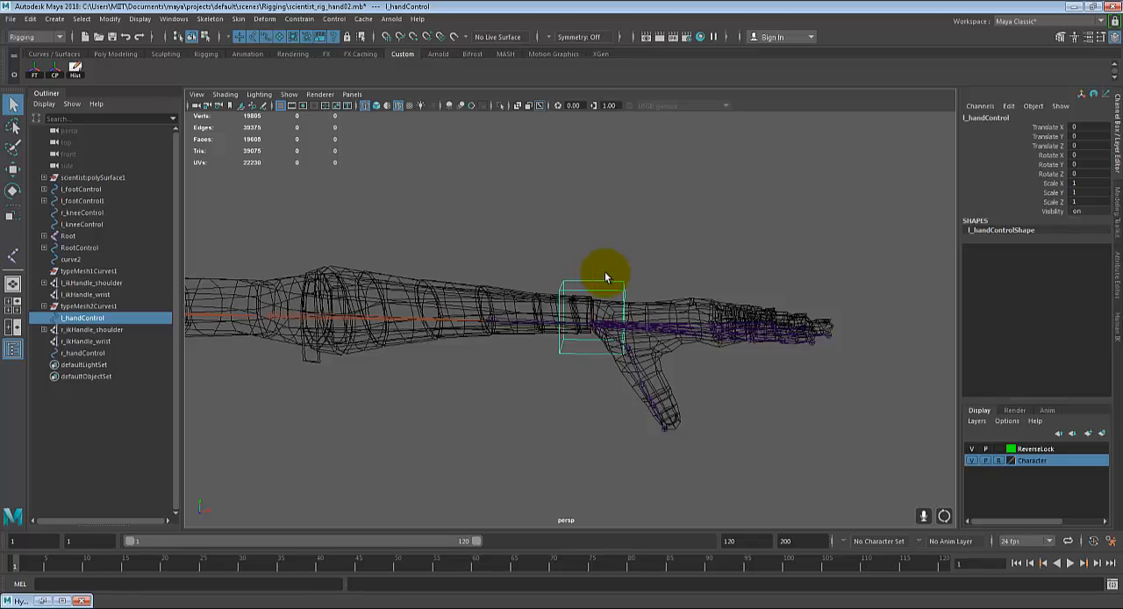
left_click(693, 284)
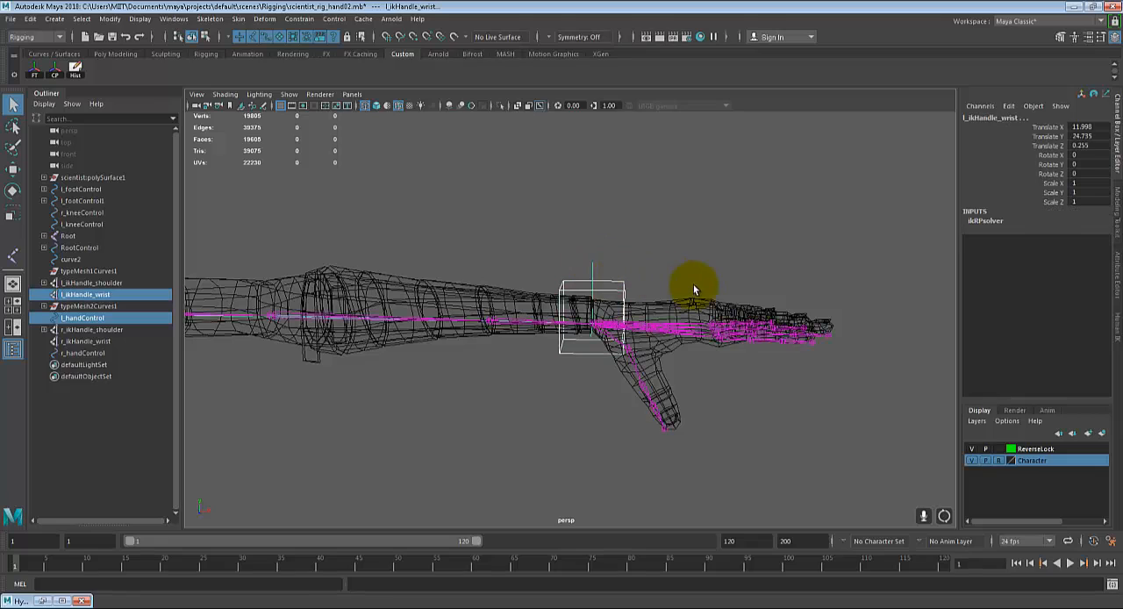
left_click(298, 19)
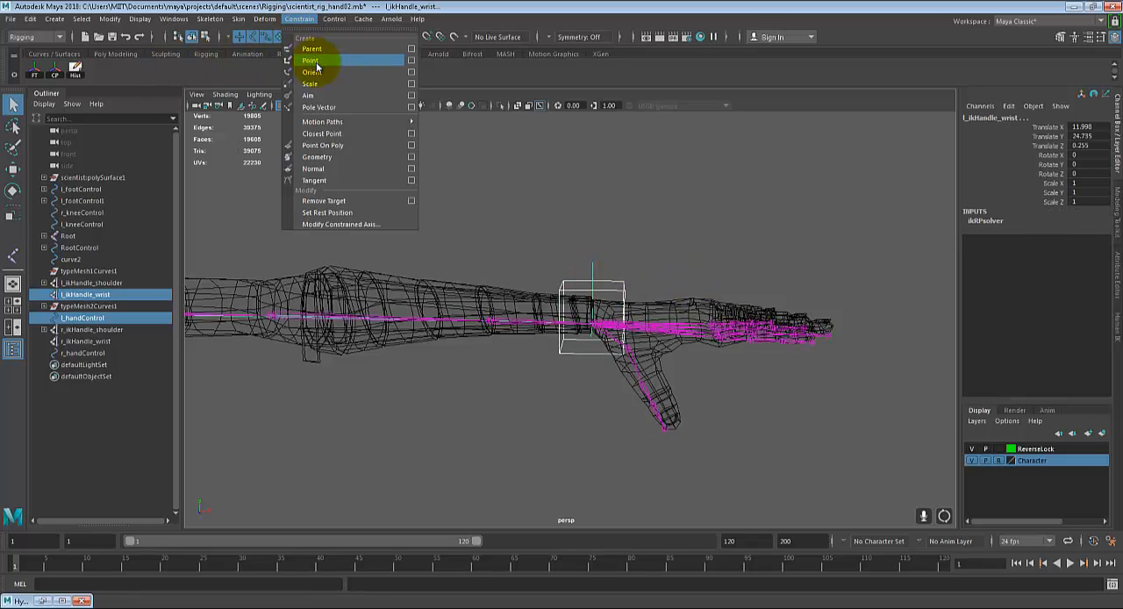
left_click(316, 61)
left_click_drag(464, 230, 547, 241, "alt")
right_click_drag(376, 258, 677, 271, "alt")
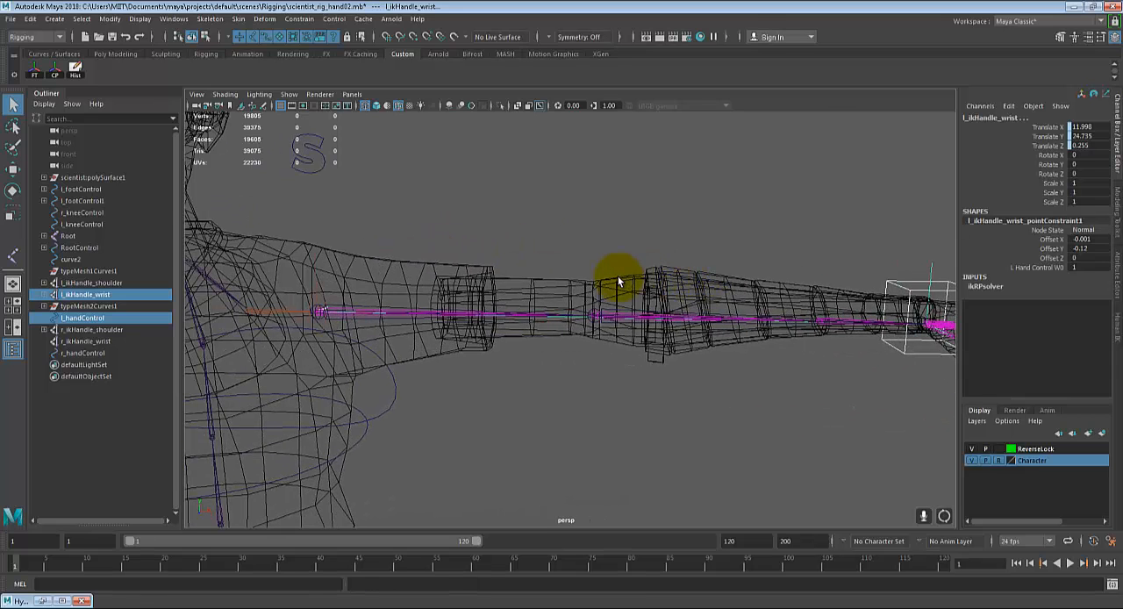
Step: Check the Point constraint options for the Maintain offset setting, and close them without adding a constraint
left_click(301, 18)
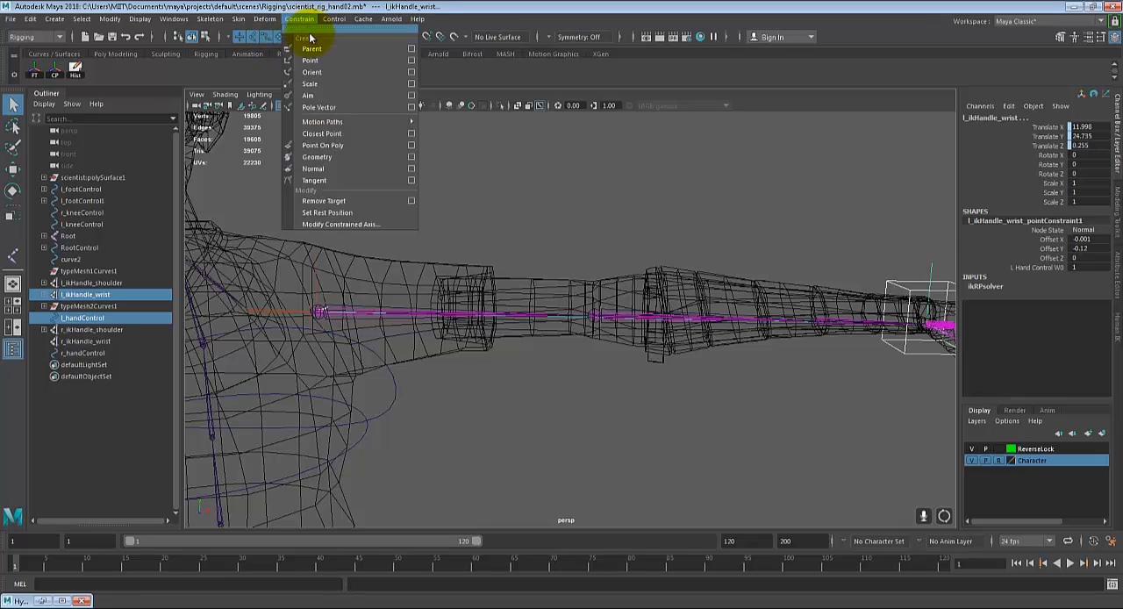
left_click(410, 60)
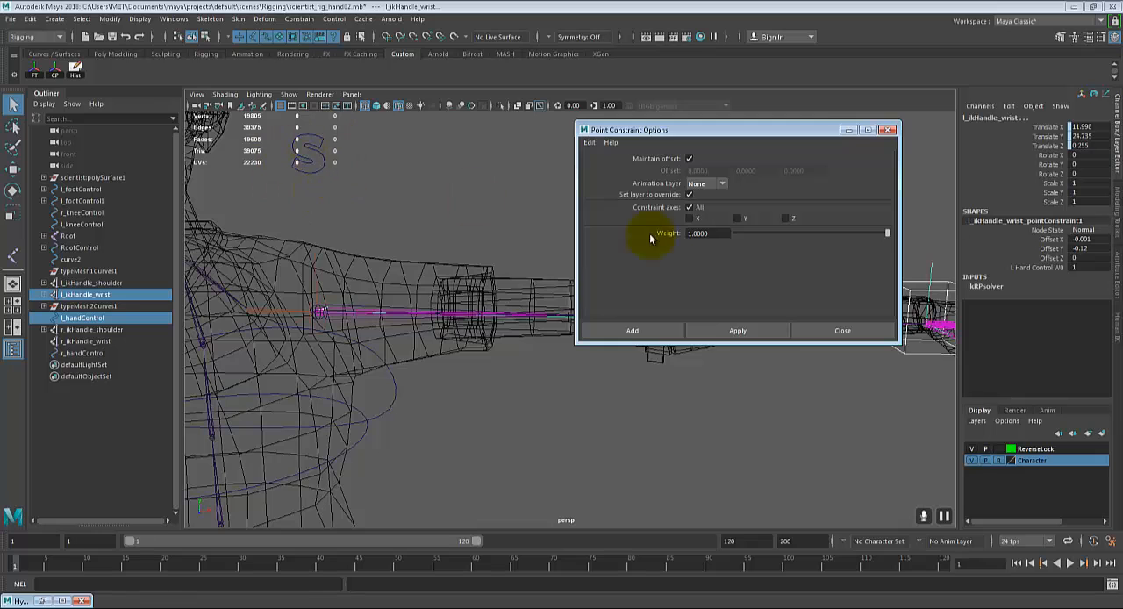
left_click(815, 326)
Step: Test the left wrist's point constraint by moving l_handControl inward along the arm and upward, and undo the upward move
left_click_drag(813, 288, 652, 285, "alt")
left_click(736, 252)
left_click(709, 309)
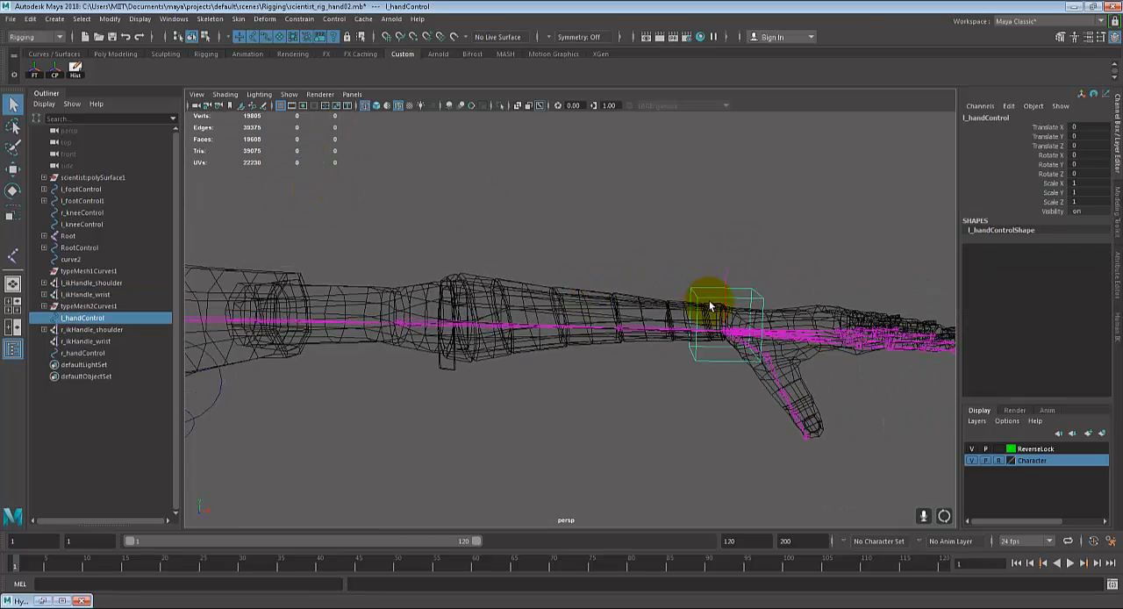
key("w")
left_click_drag(709, 308, 642, 324, "alt")
left_click_drag(562, 257, 521, 197)
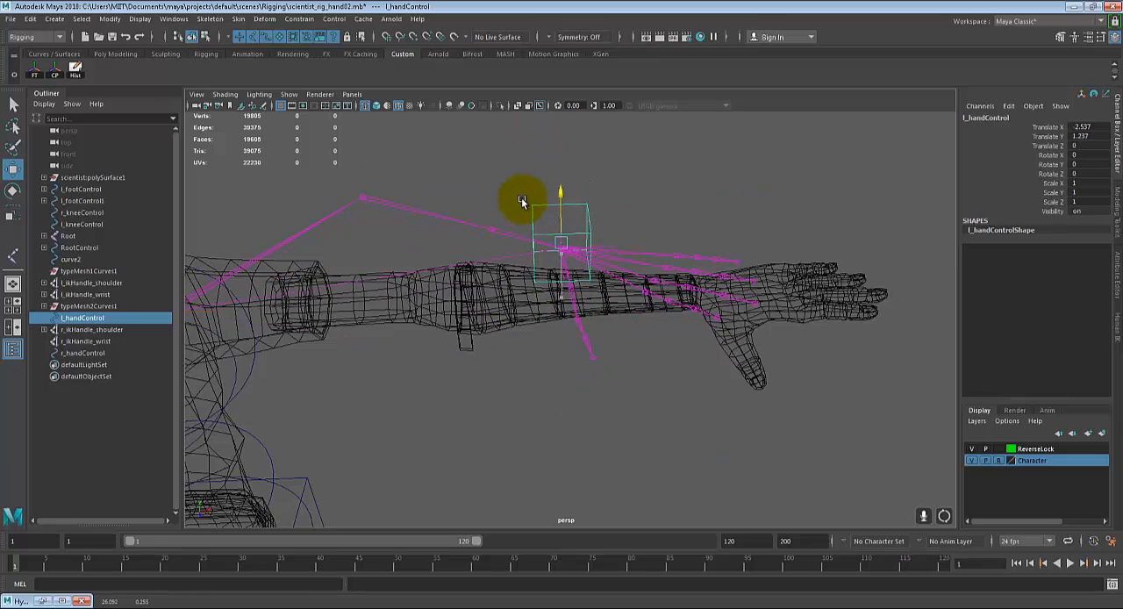
key("ctrl+z")
Step: Try the Rotate tool on l_handControl, undo the remaining test changes and clear the selection
key("e")
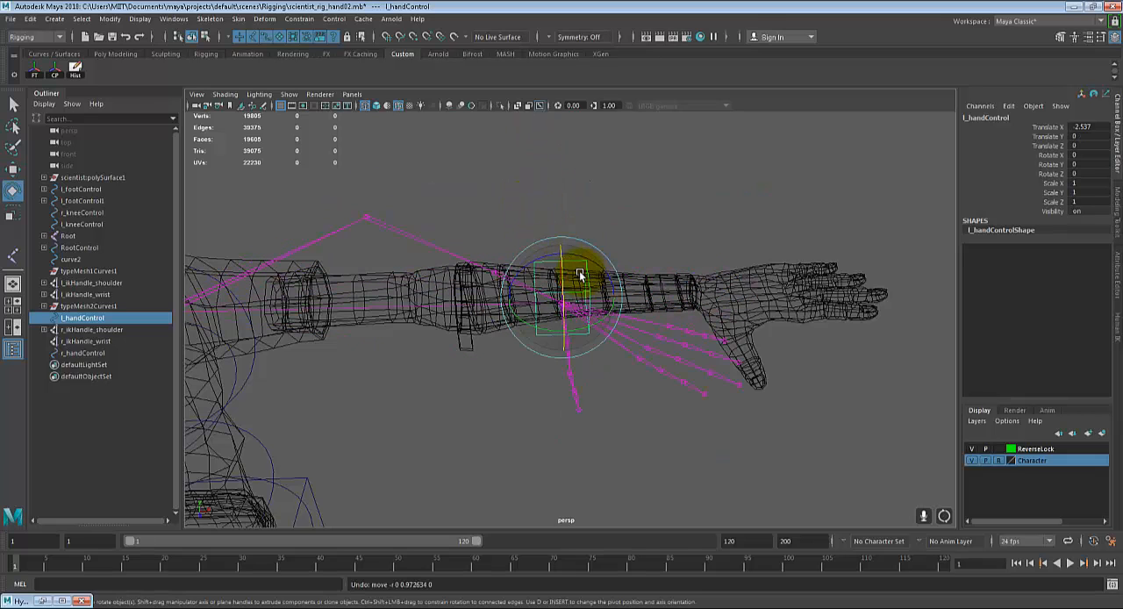
left_click_drag(577, 270, 786, 323)
key("ctrl+z")
key("ctrl+z")
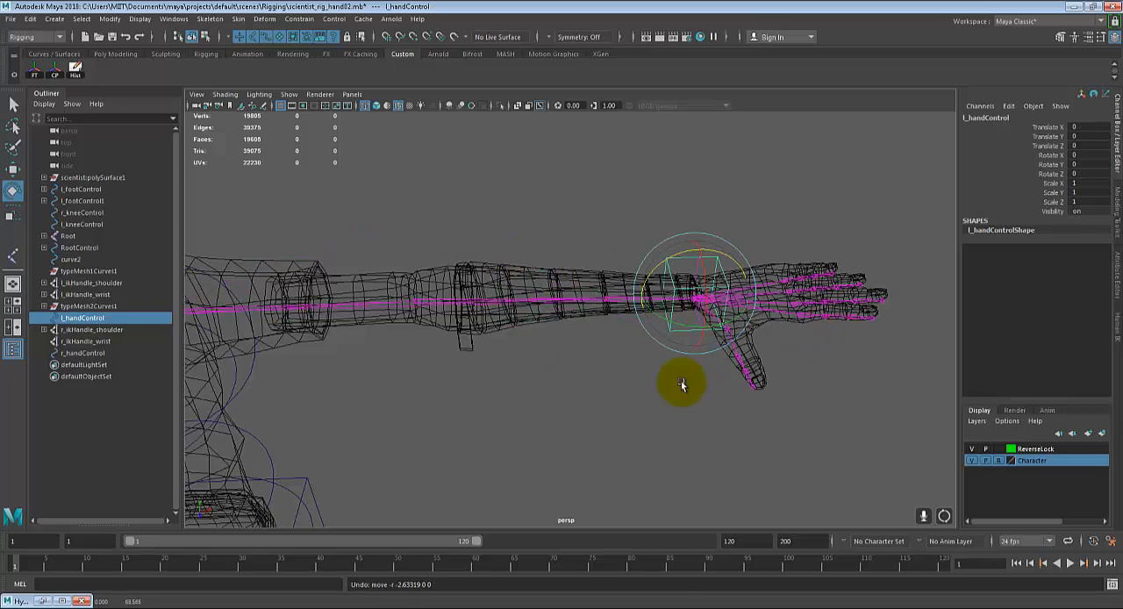
left_click_drag(681, 383, 636, 378, "alt")
key("q")
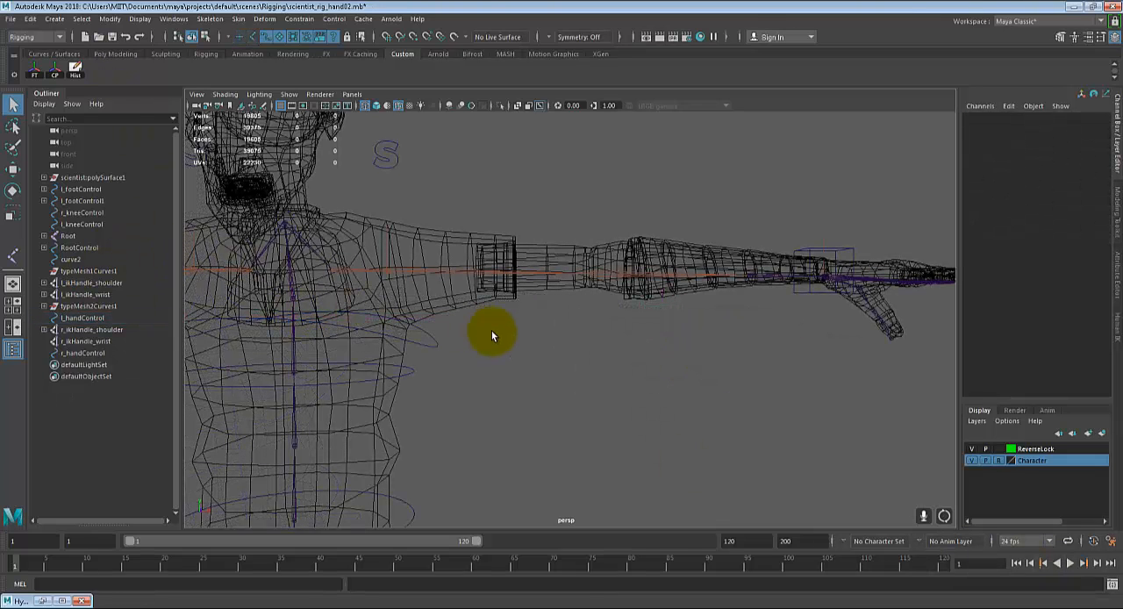
Step: Create a NURBS circle for the left wrist control
left_click(56, 19)
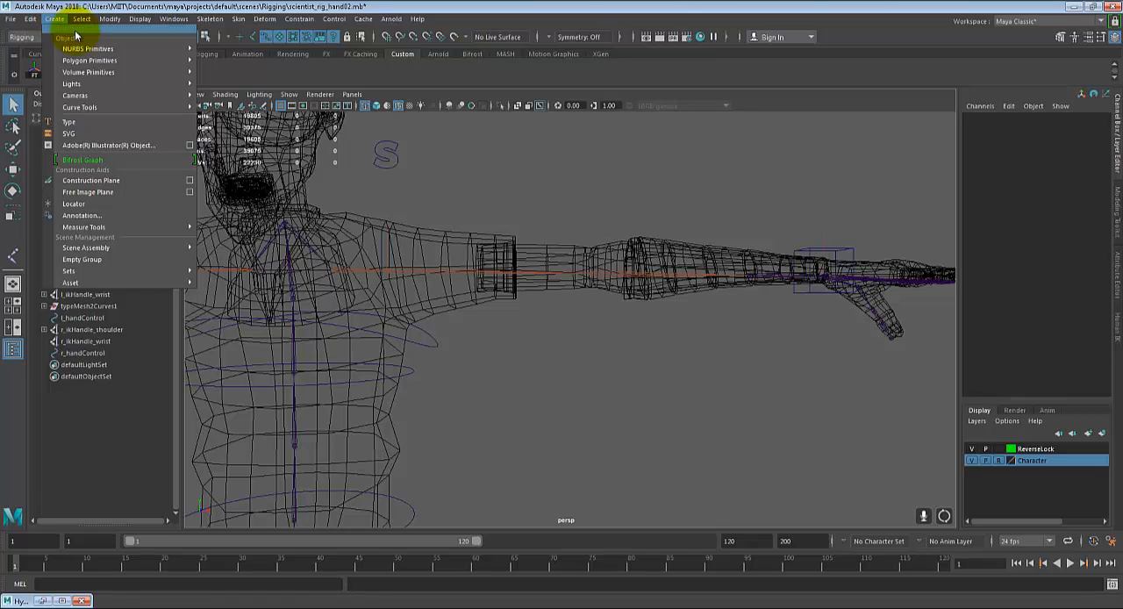
mouse_move(92, 50)
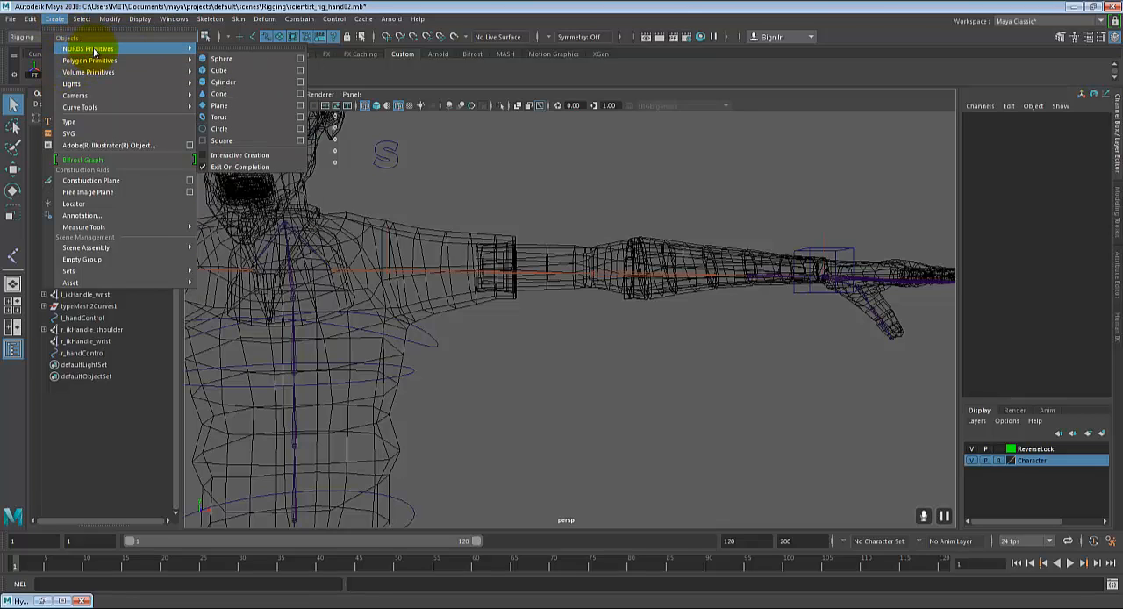
left_click(229, 131)
scroll(524, 338, "down", 5)
middle_click_drag(525, 338, 526, 228, "alt")
left_click_drag(526, 336, 524, 347, "alt")
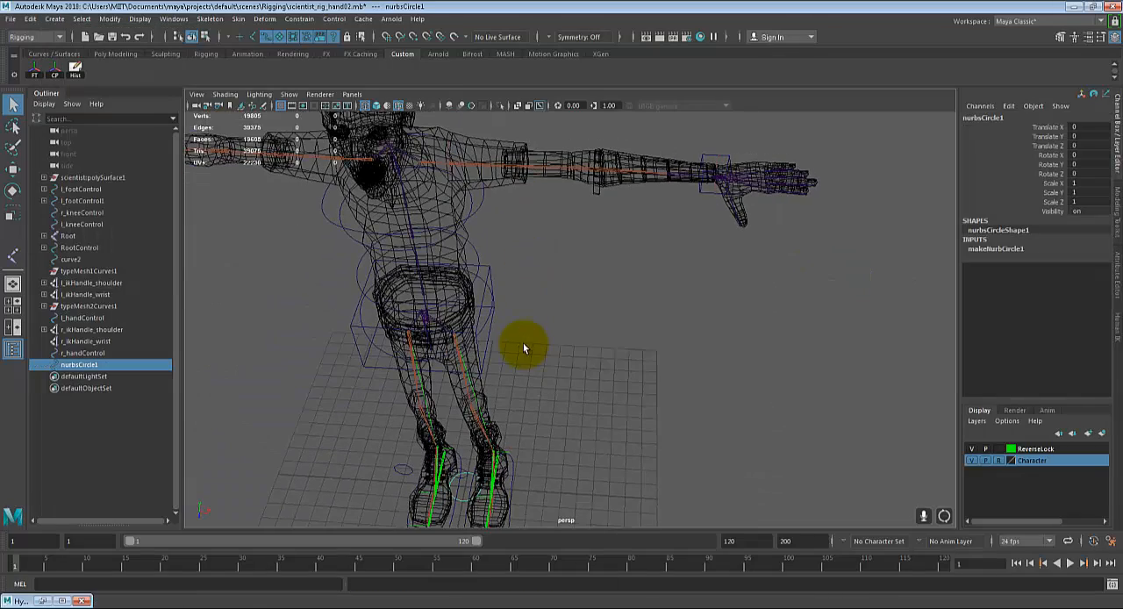
Step: Move the new circle to the left wrist and snap it to the wrist joint
key("w")
key("f")
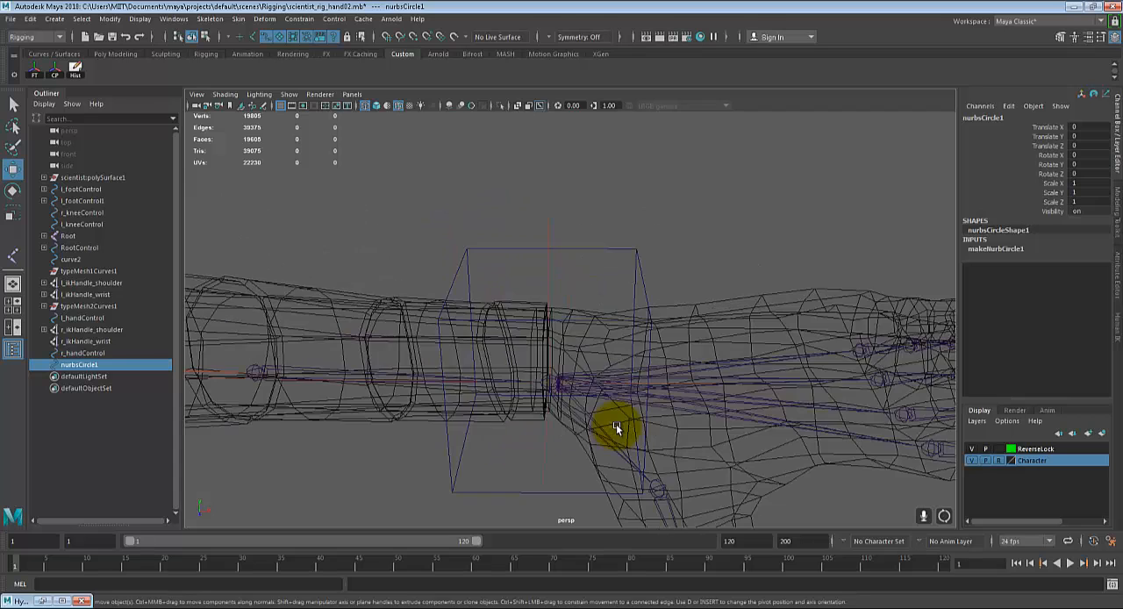
left_click_drag(616, 424, 631, 391, "alt")
key("v")
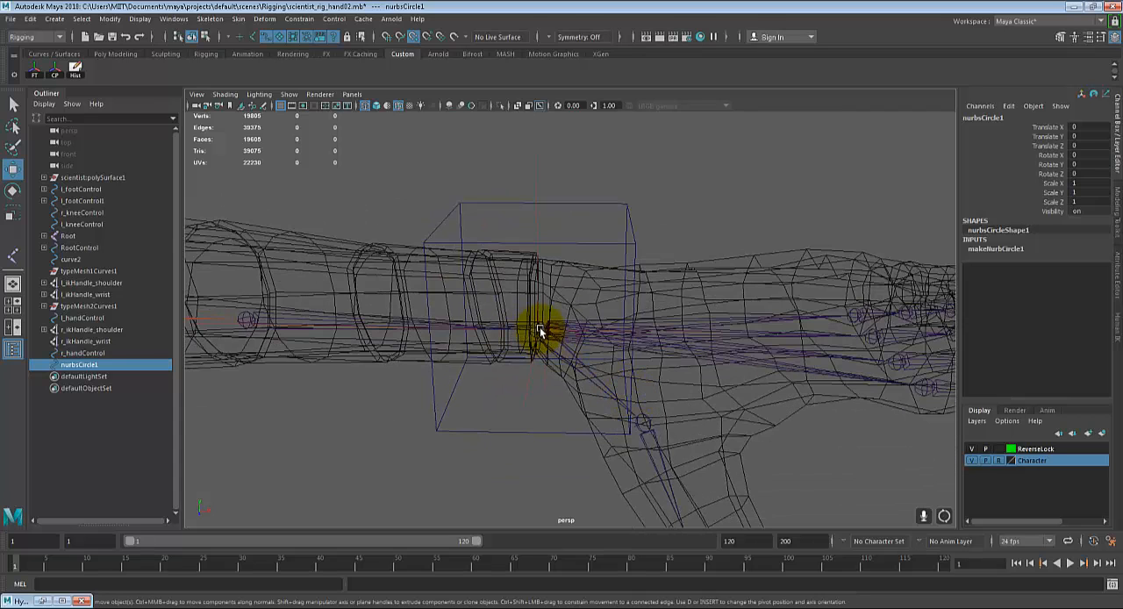
middle_click_drag(541, 331, 537, 328)
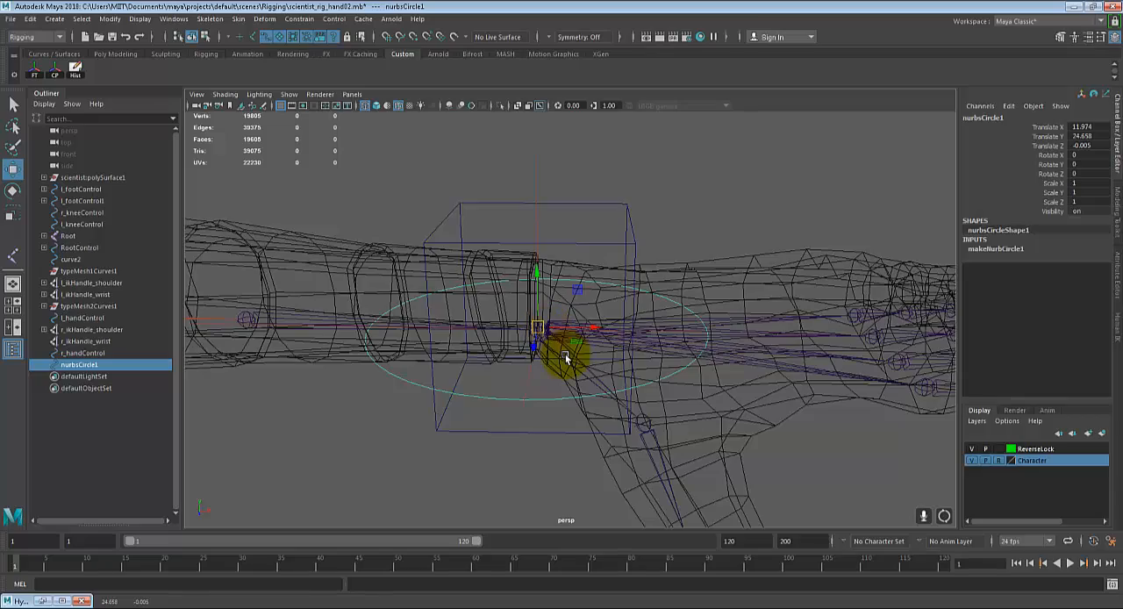
left_click_drag(566, 357, 493, 338, "alt")
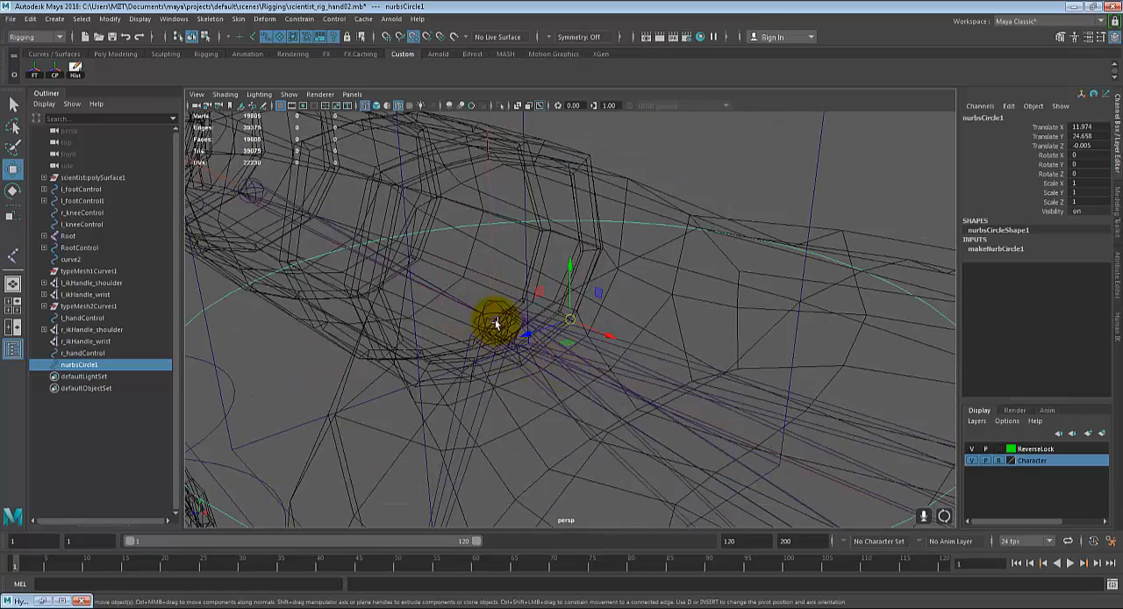
middle_click_drag(496, 324, 489, 321)
left_click_drag(537, 364, 585, 381, "alt")
Step: Rotate the circle upright around the left wrist with Rotate Z set to 90
key("e")
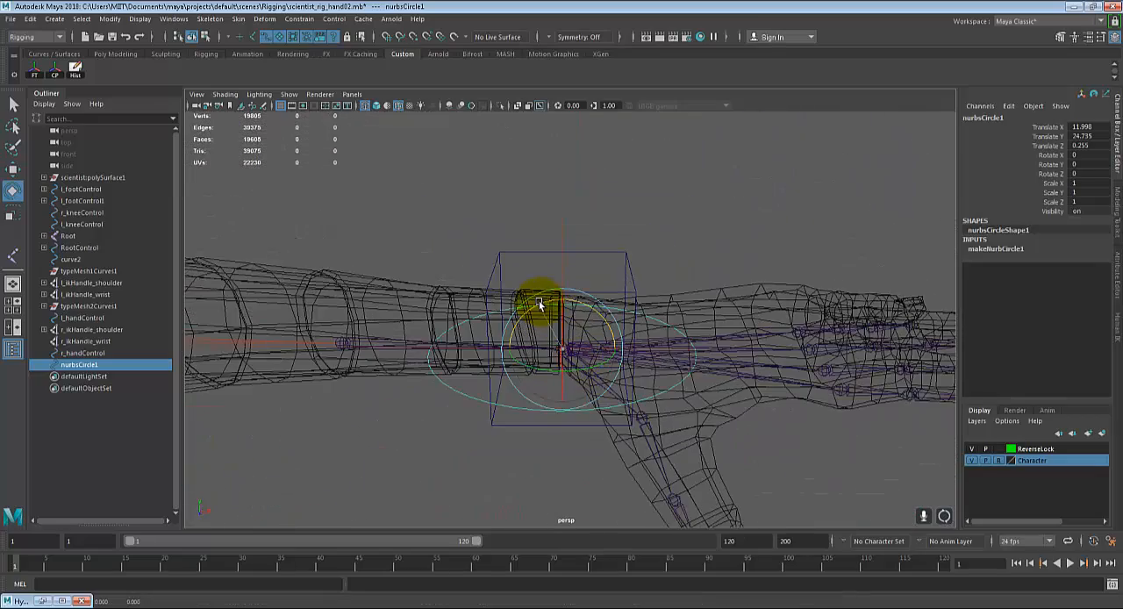
left_click_drag(539, 303, 596, 321)
left_click(1090, 173)
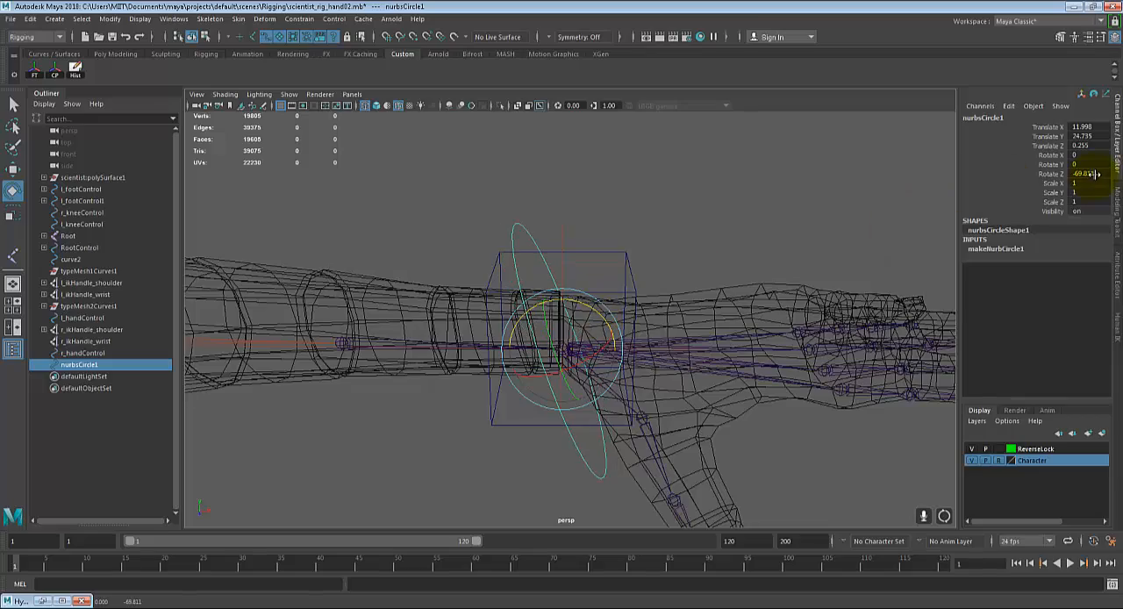
type("90")
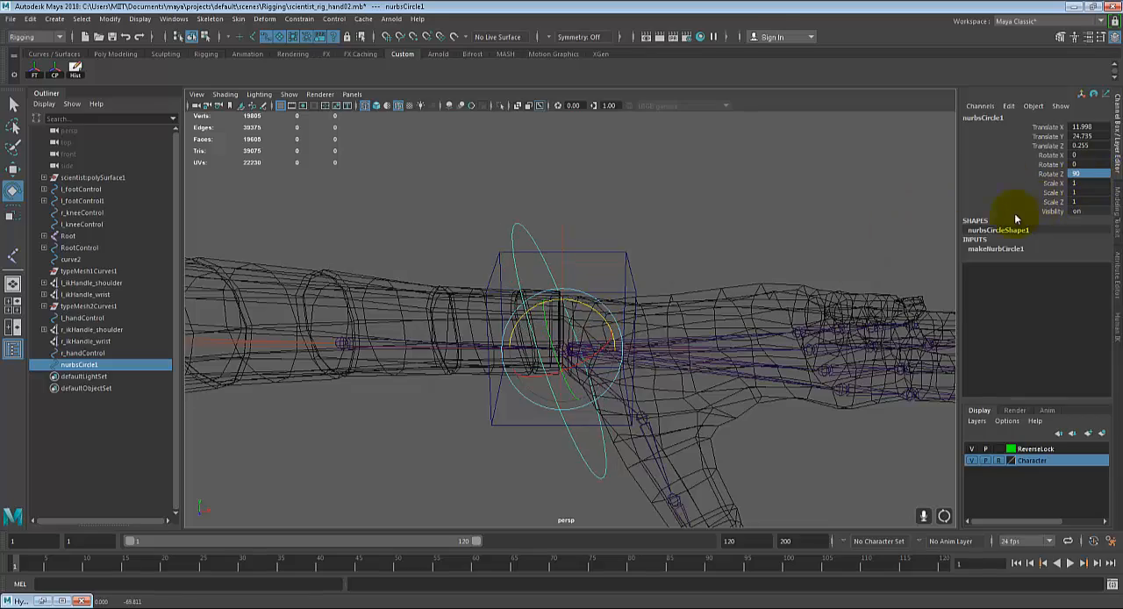
key("Return")
Step: Scale the circle uniformly to about 0.767 so it fits around the left wrist
left_click_drag(725, 325, 501, 339, "alt")
key("r")
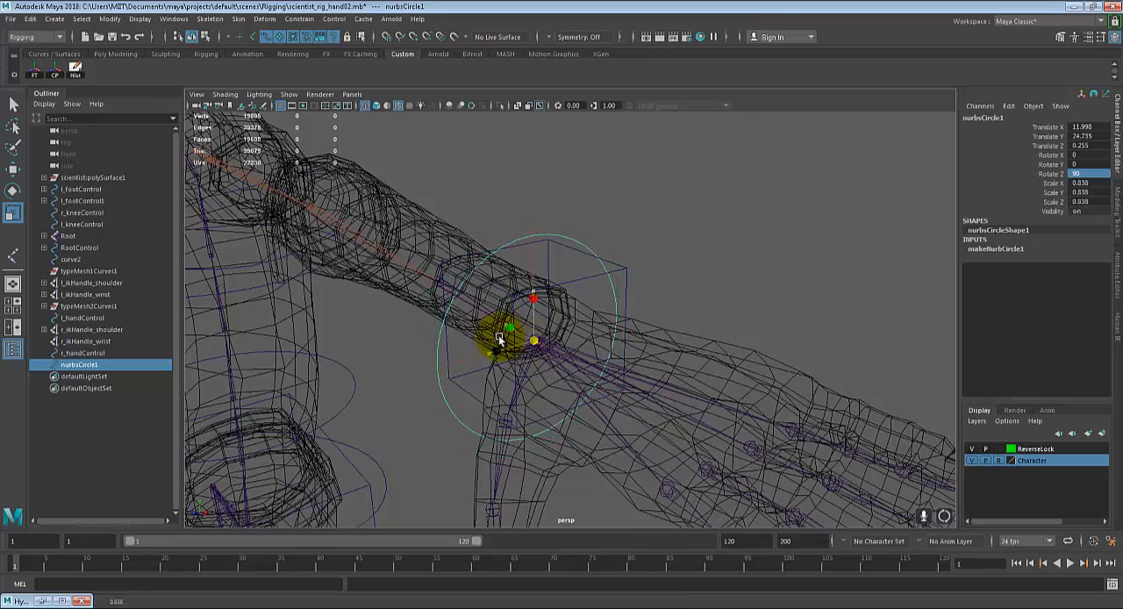
left_click_drag(615, 342, 512, 491, "alt")
left_click(513, 438)
left_click_drag(513, 438, 571, 408, "alt")
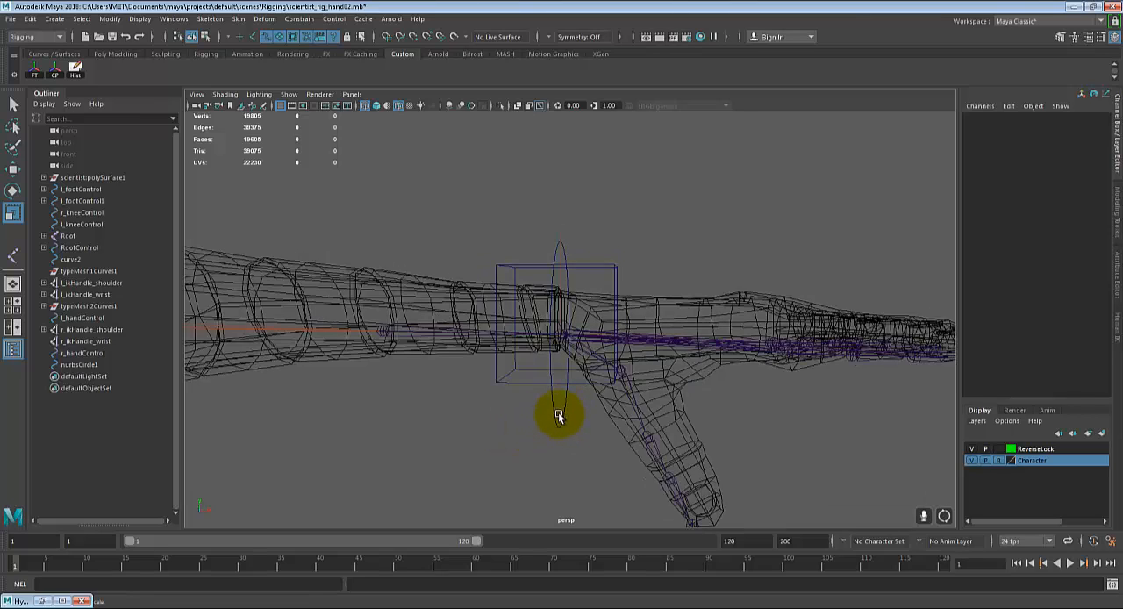
left_click(564, 405)
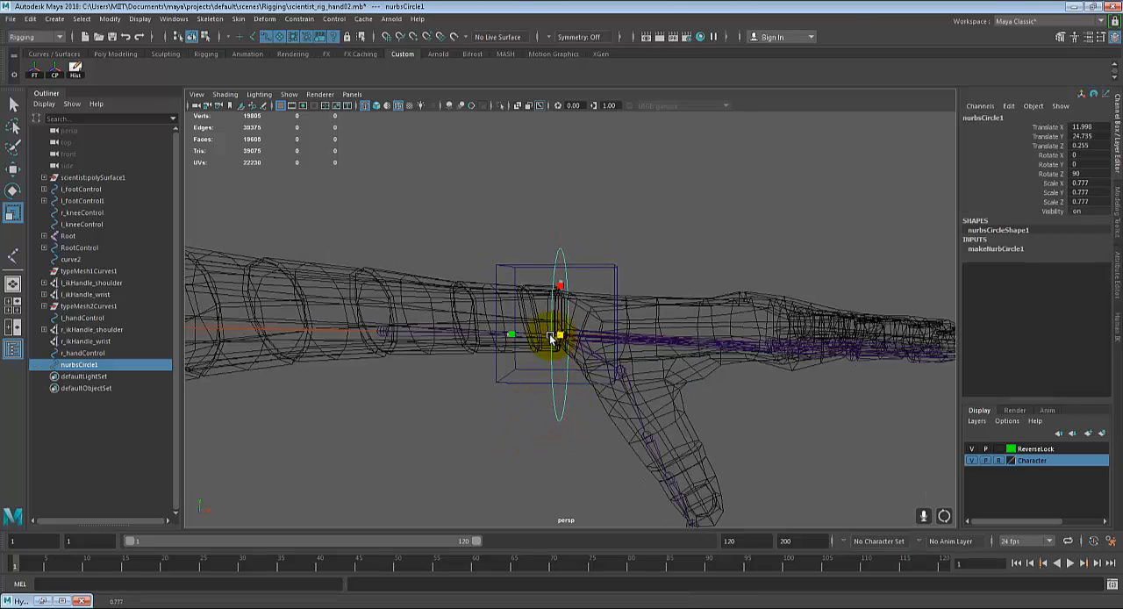
left_click_drag(551, 337, 550, 337)
left_click_drag(687, 243, 668, 254, "alt")
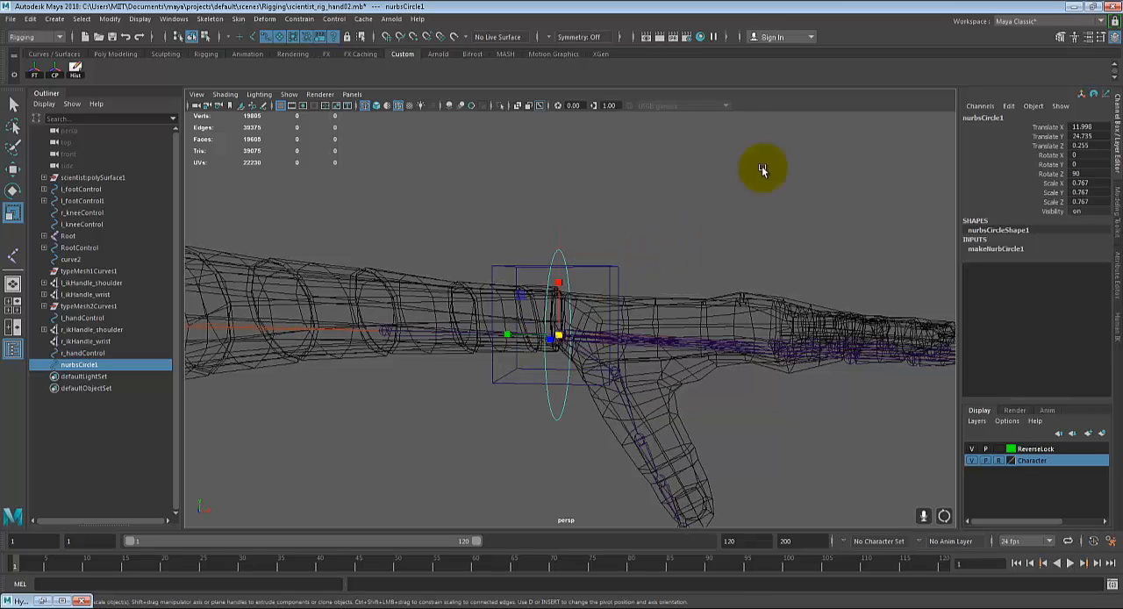
Step: Rename the left wrist circle as l_wristControl
double_click(992, 118)
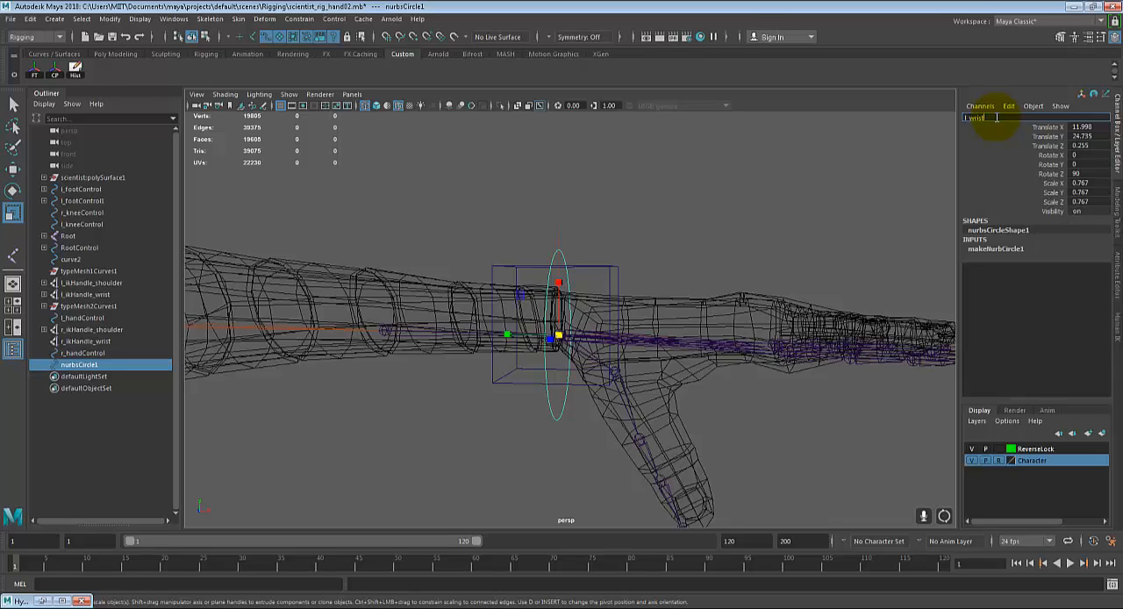
type("l_wristControl")
key("Return")
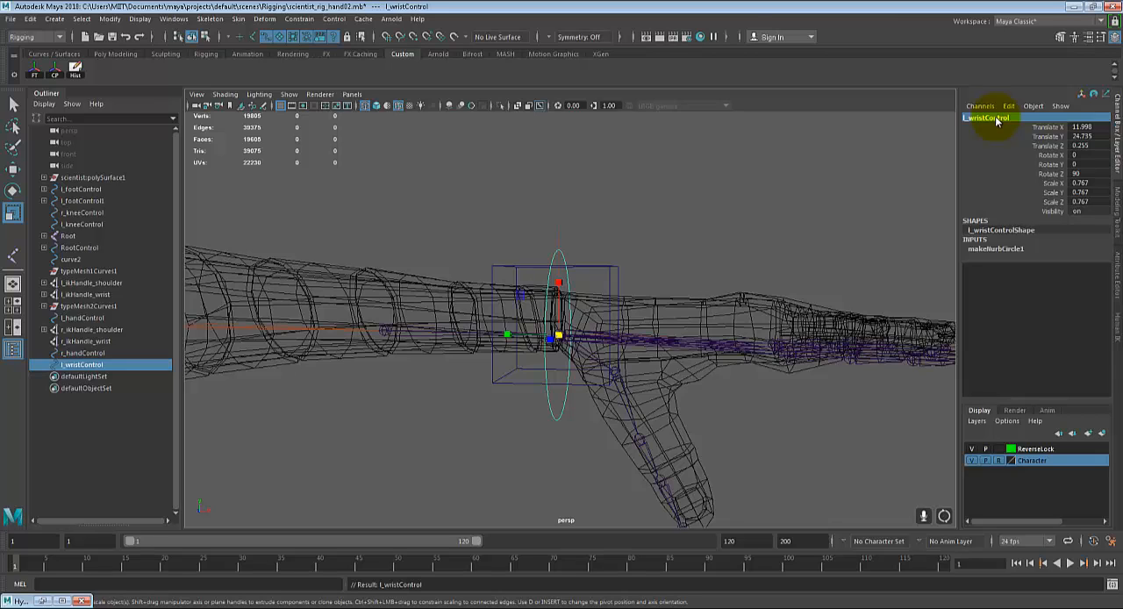
Step: Freeze l_wristControl's transformations and delete its history
left_click(34, 69)
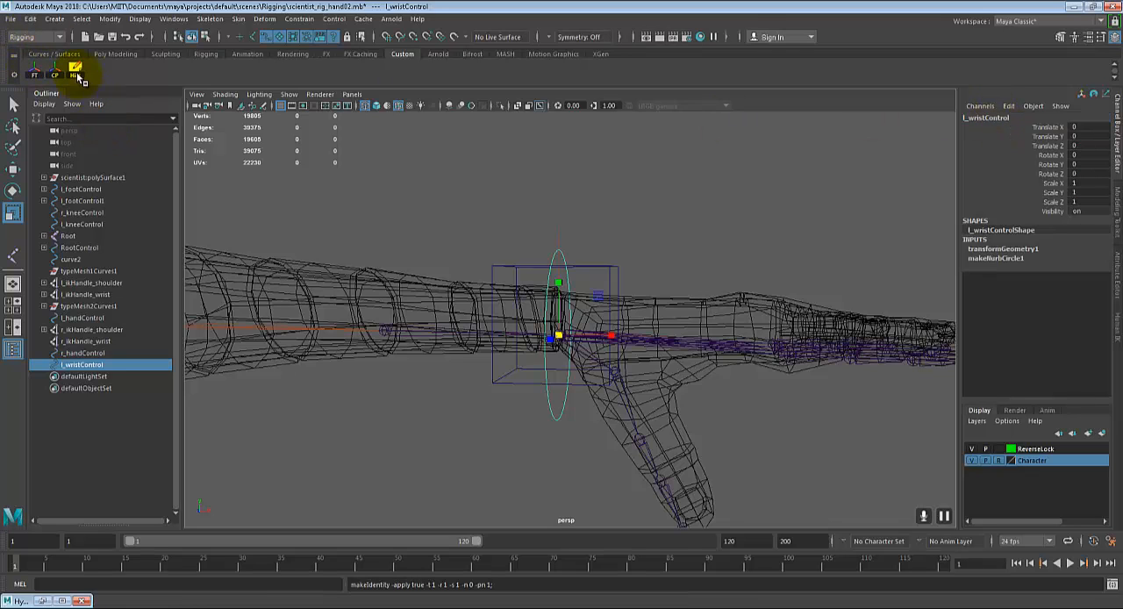
left_click(76, 68)
left_click_drag(794, 284, 804, 275, "alt")
middle_click_drag(775, 265, 796, 261, "alt")
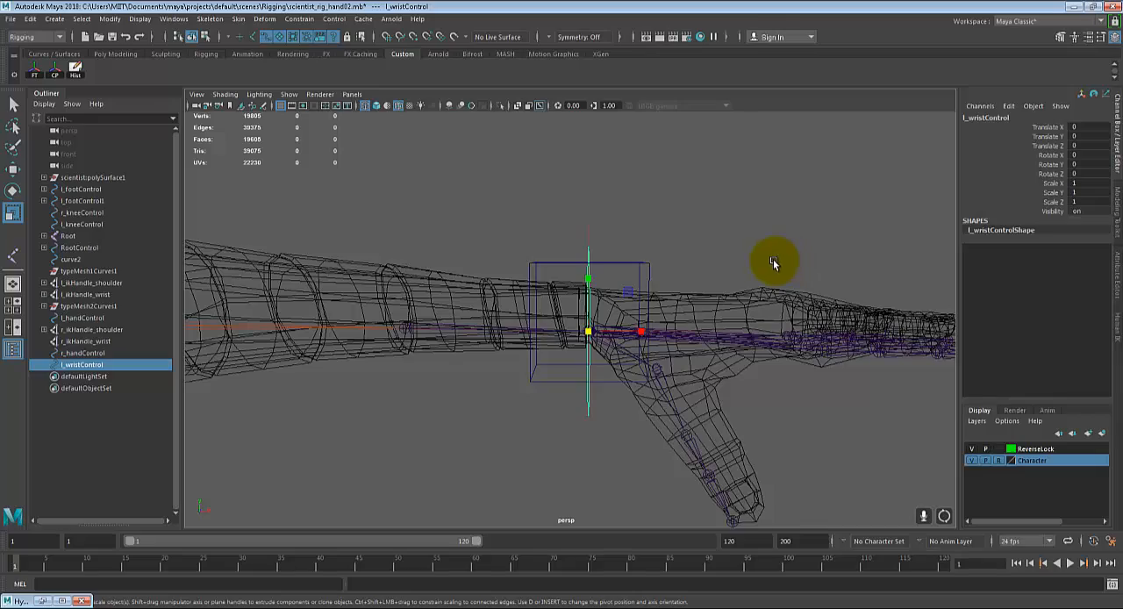
Step: Duplicate l_wristControl and move the copy across to the right wrist
key("ctrl+d")
right_click_drag(773, 259, 707, 264, "alt")
key("w")
middle_click_drag(389, 319, 842, 296, "alt")
right_click_drag(843, 296, 381, 328, "alt")
middle_click_drag(380, 328, 644, 348, "alt")
middle_click_drag(518, 350, 637, 355, "alt")
scroll(637, 355, "up", 5)
middle_click_drag(551, 354, 637, 373, "alt")
scroll(639, 363, "up", 3)
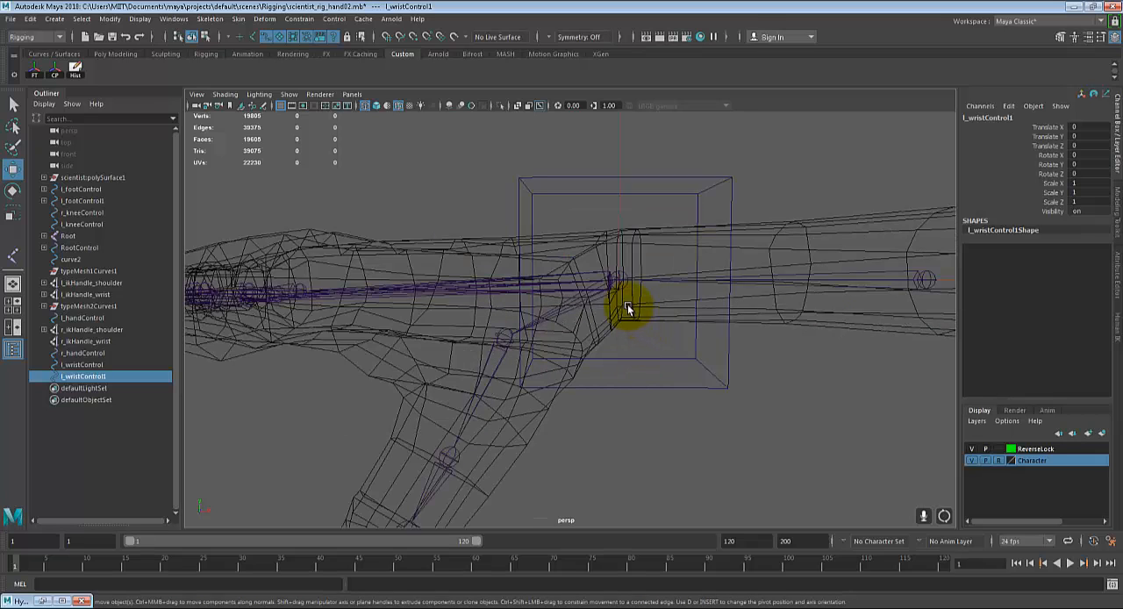
middle_click_drag(619, 278, 617, 277)
Step: Snap the duplicated circle precisely onto the right wrist joint
left_click_drag(698, 316, 607, 321, "alt")
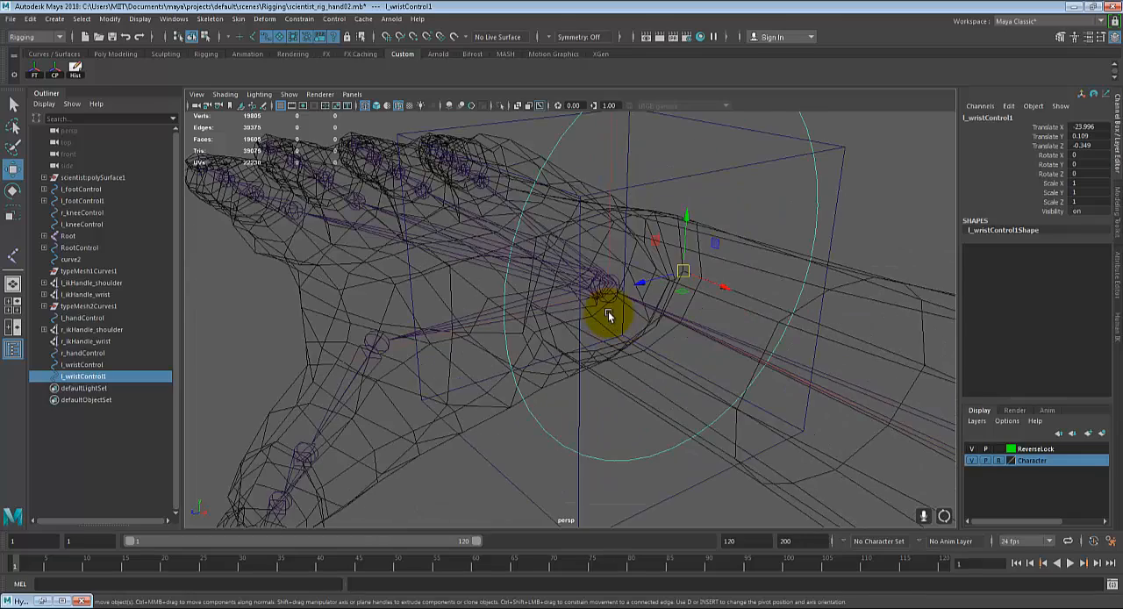
middle_click_drag(611, 306, 605, 294)
left_click_drag(606, 288, 658, 318, "alt")
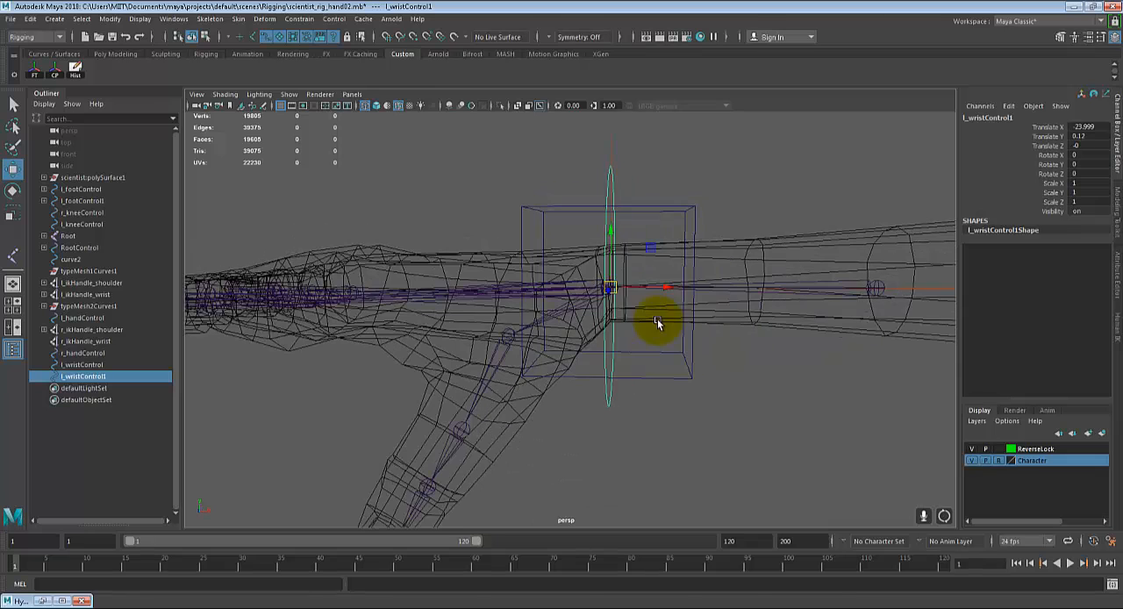
Step: Freeze the duplicated circle's transformations and rename it r_wristControl
left_click(35, 77)
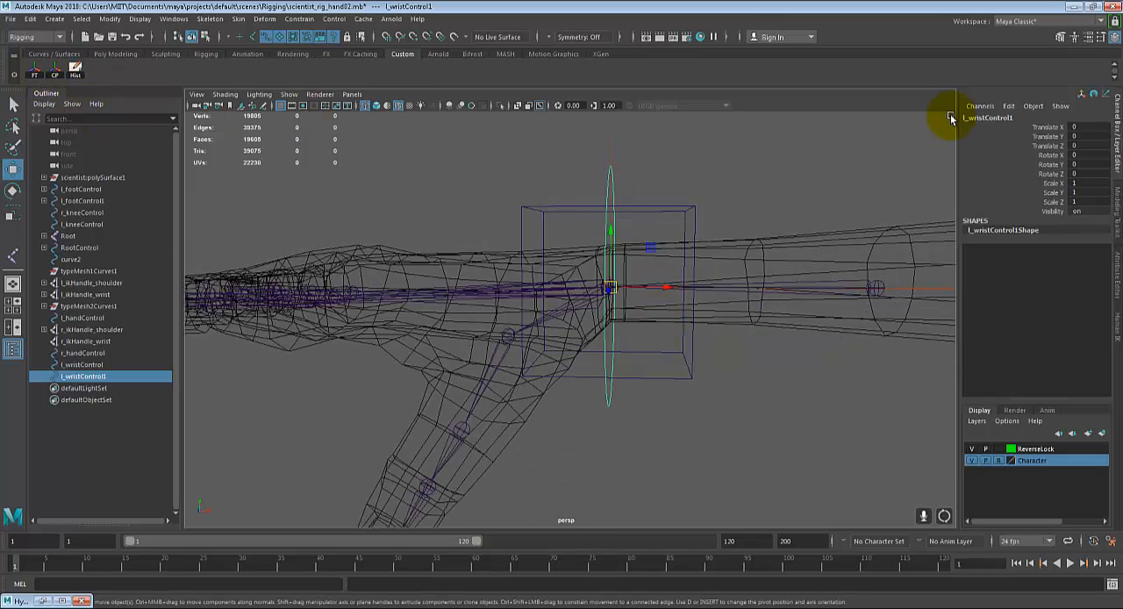
double_click(988, 117)
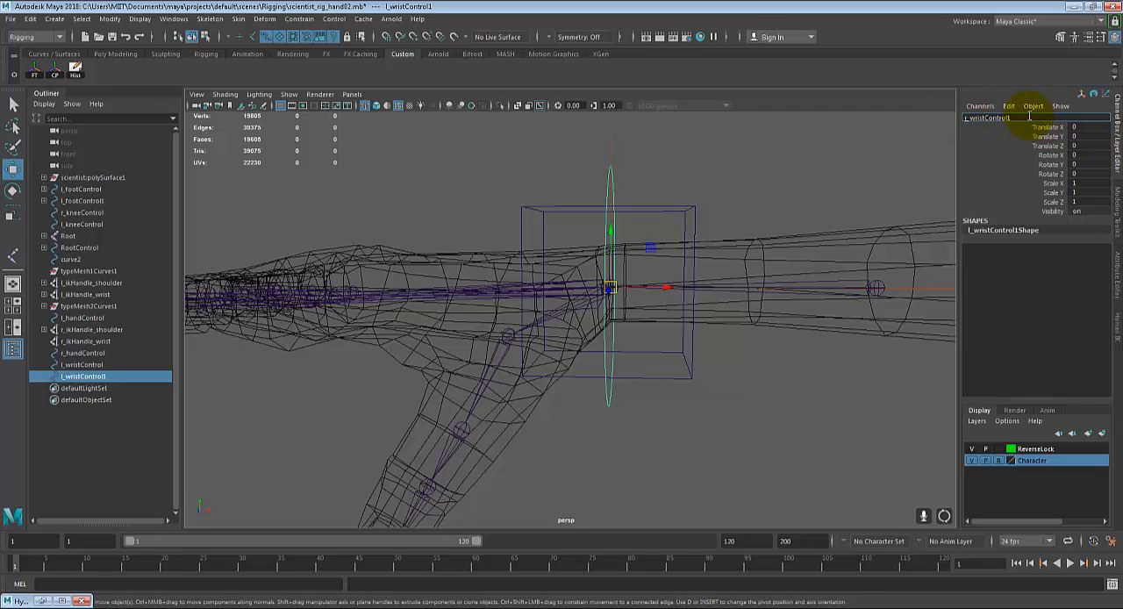
type("r_wristControl")
key("Return")
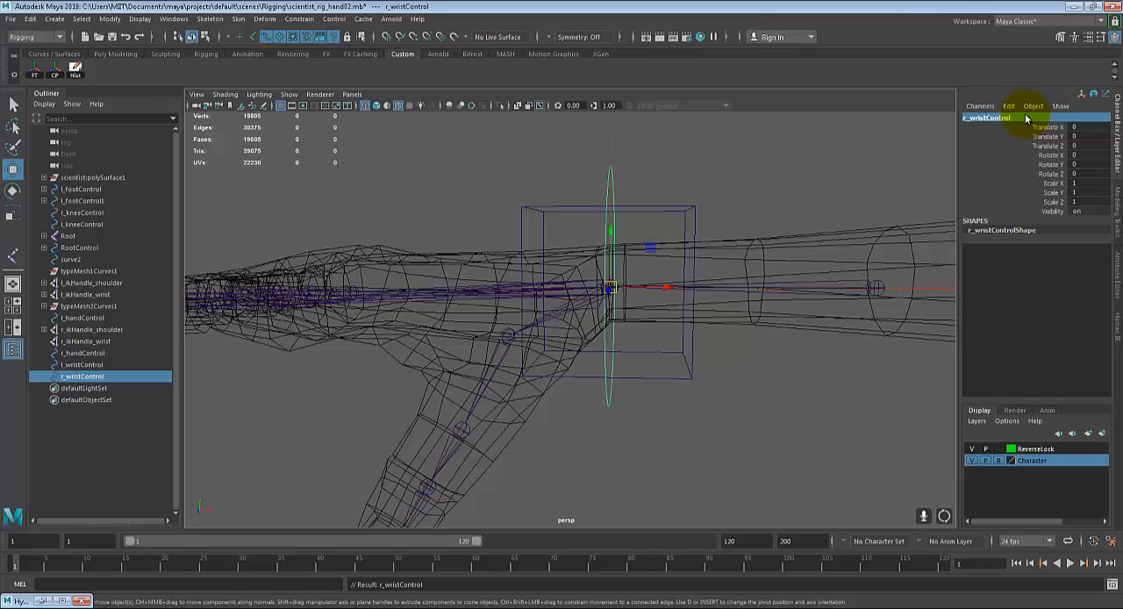
Step: Orient-constrain the right wrist joint to r_wristControl with Maintain Offset on and all axes constrained
scroll(764, 243, "down", 3)
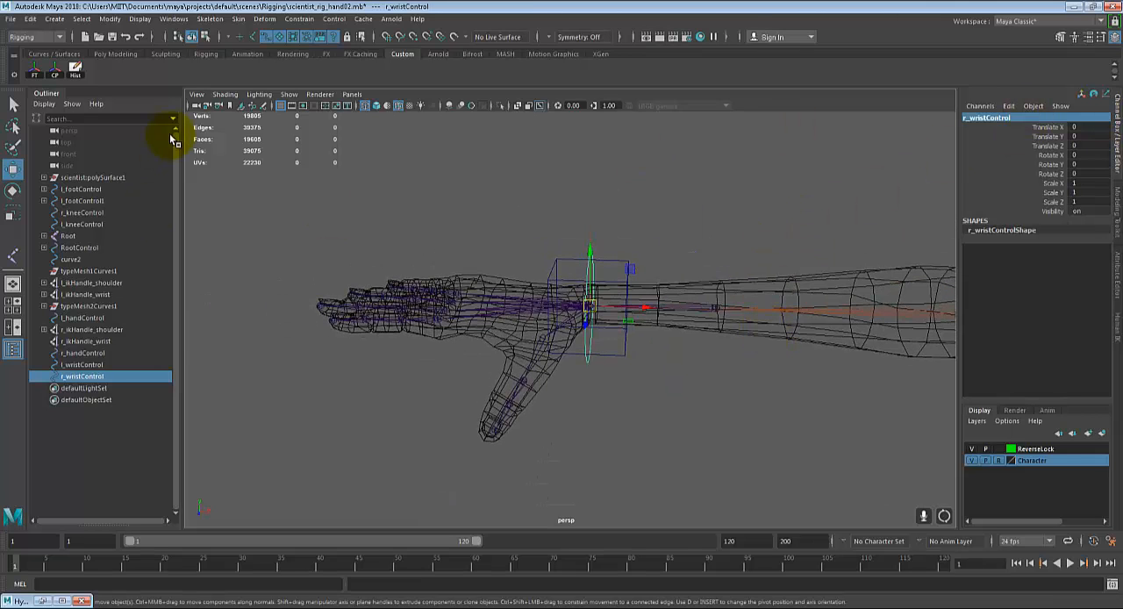
scroll(680, 307, "down", 4)
middle_click_drag(717, 318, 684, 314, "alt")
scroll(688, 328, "up", 4)
scroll(689, 329, "up", 5)
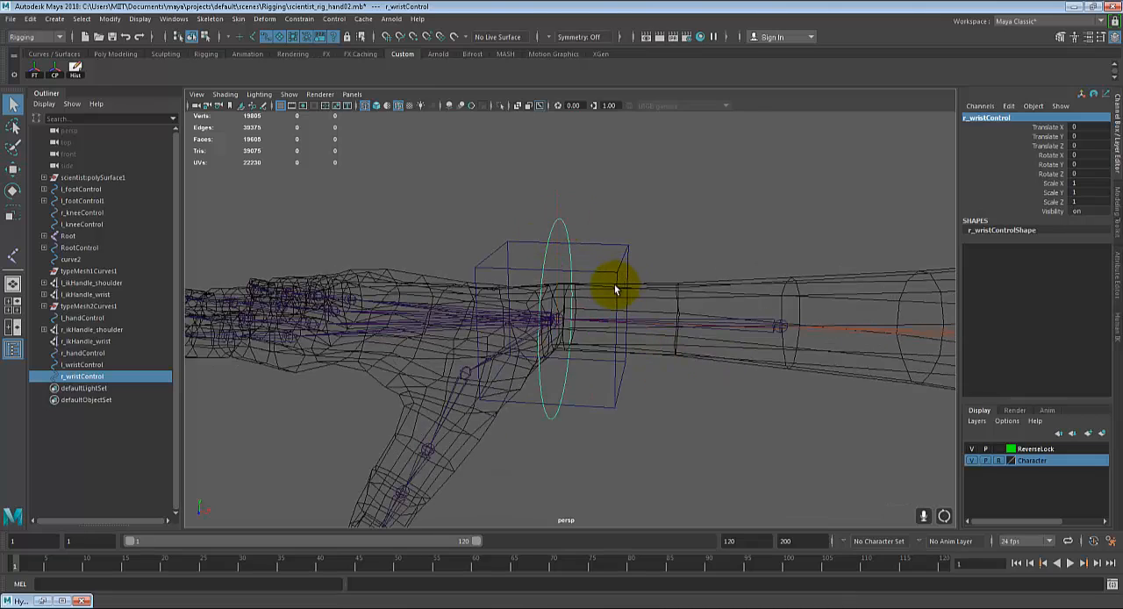
left_click_drag(614, 284, 555, 285, "alt")
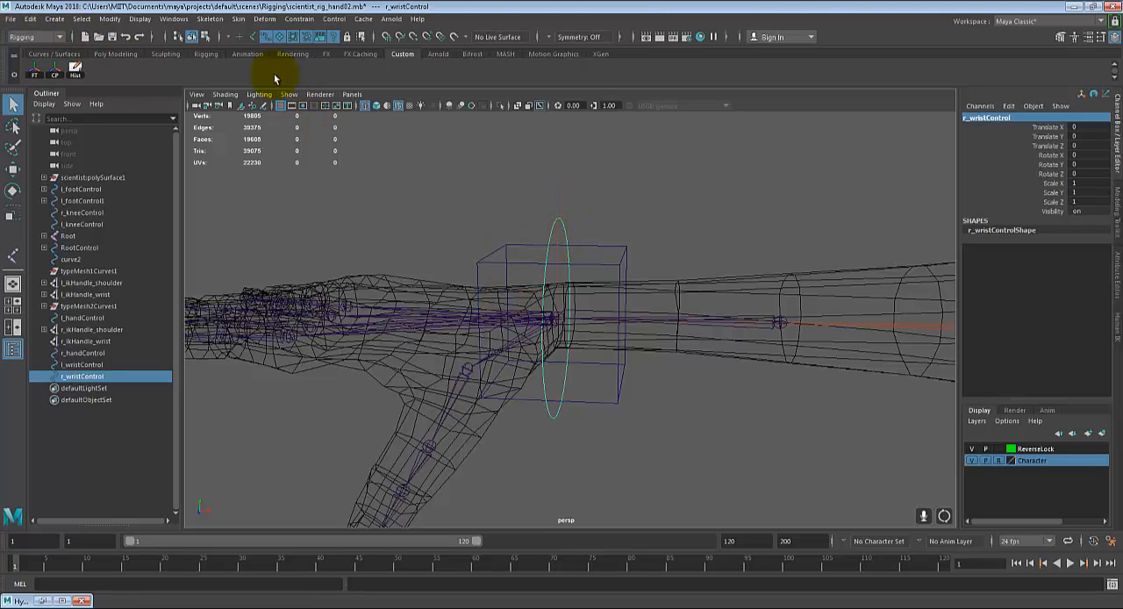
left_click(525, 228)
left_click(552, 237)
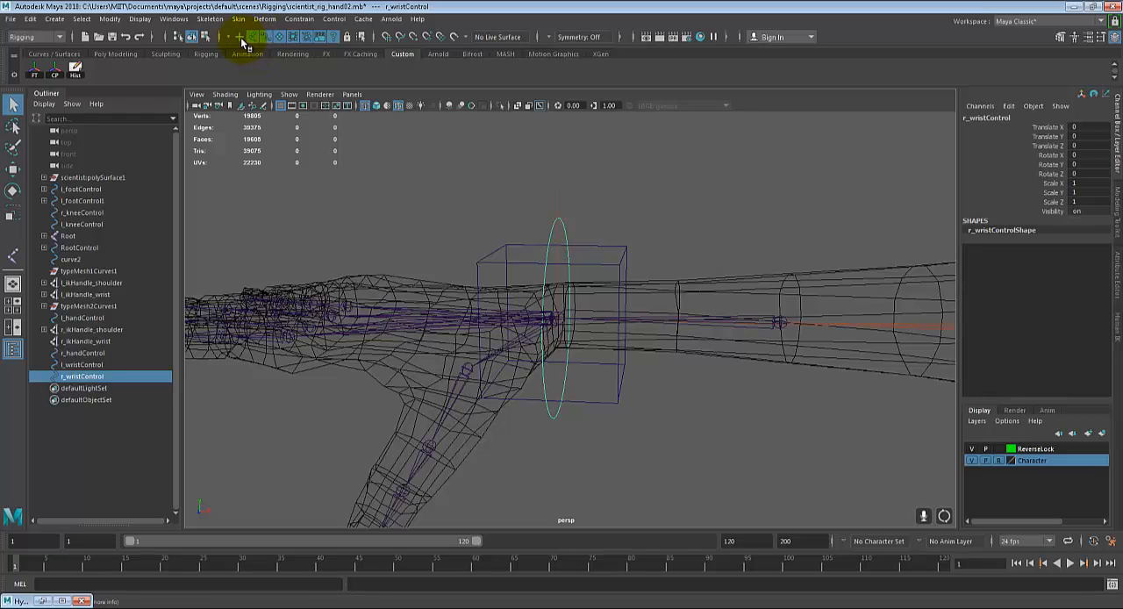
left_click(534, 322)
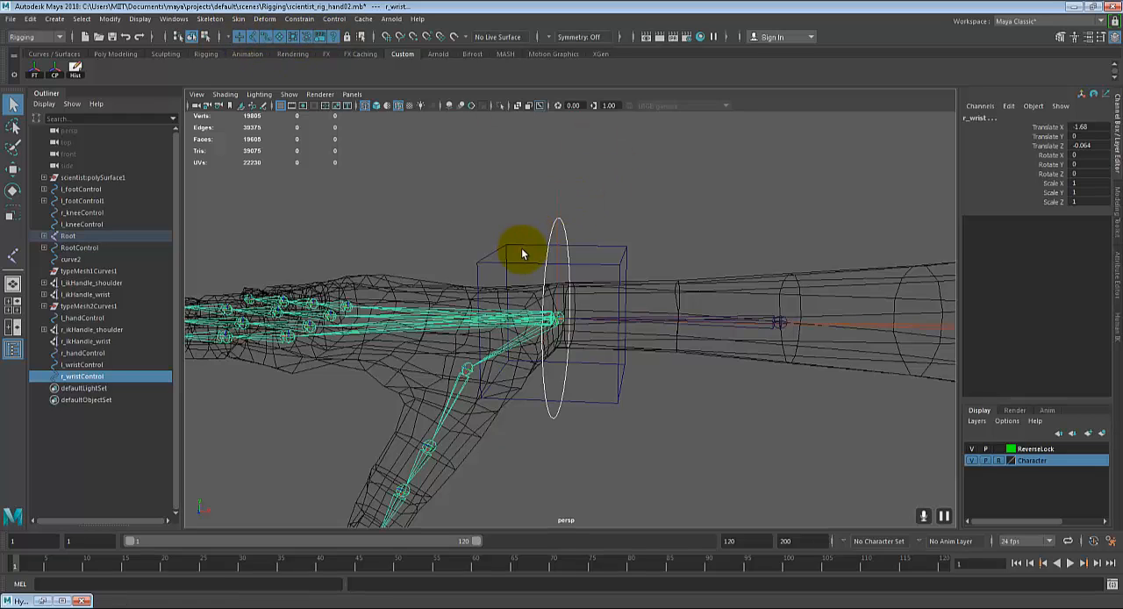
left_click(300, 19)
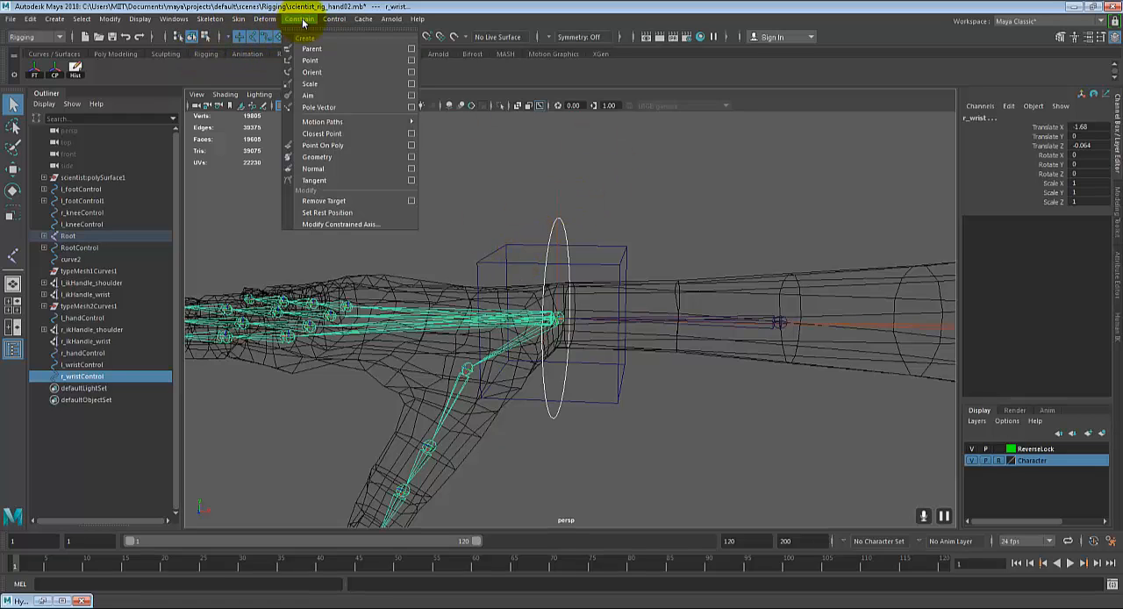
left_click(411, 72)
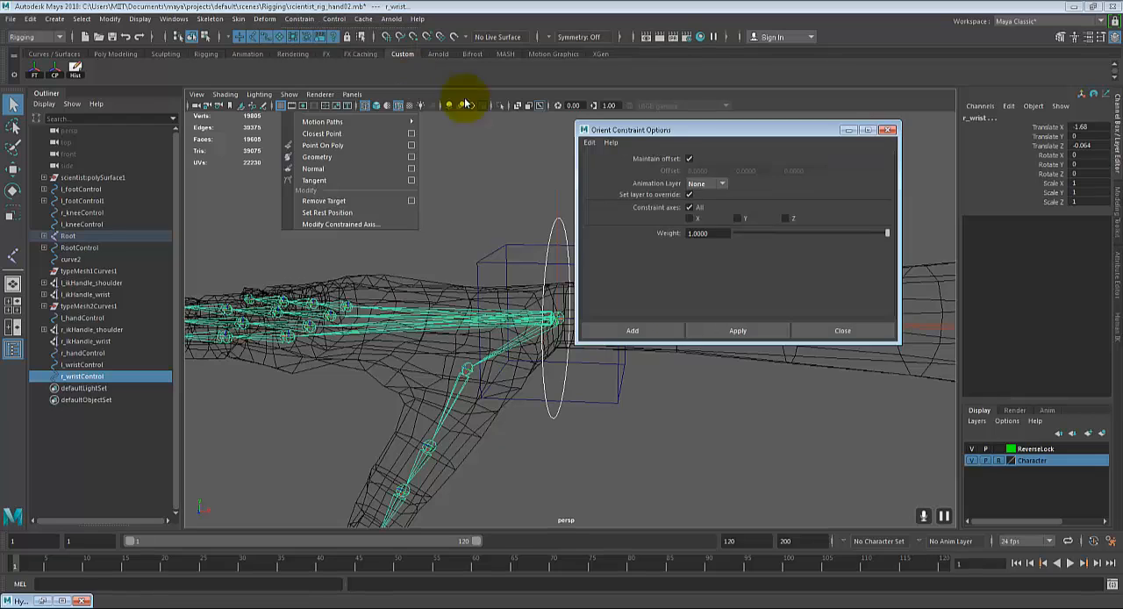
left_click(633, 330)
left_click(630, 381)
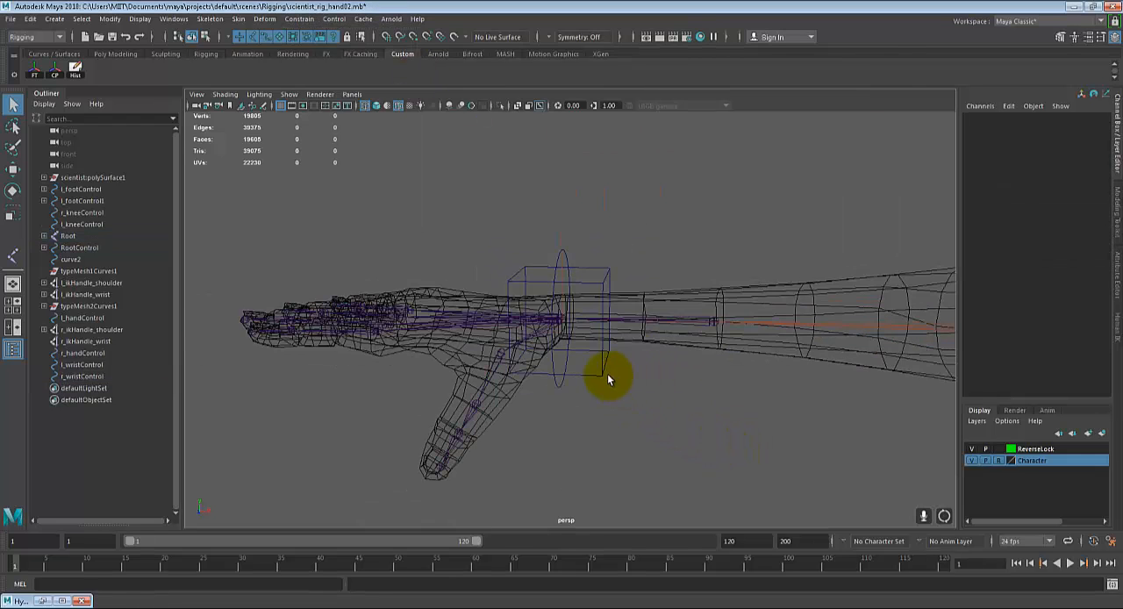
Step: Test the right wrist constraint by rotating r_wristControl, and undo the rotation
left_click(557, 378)
key("e")
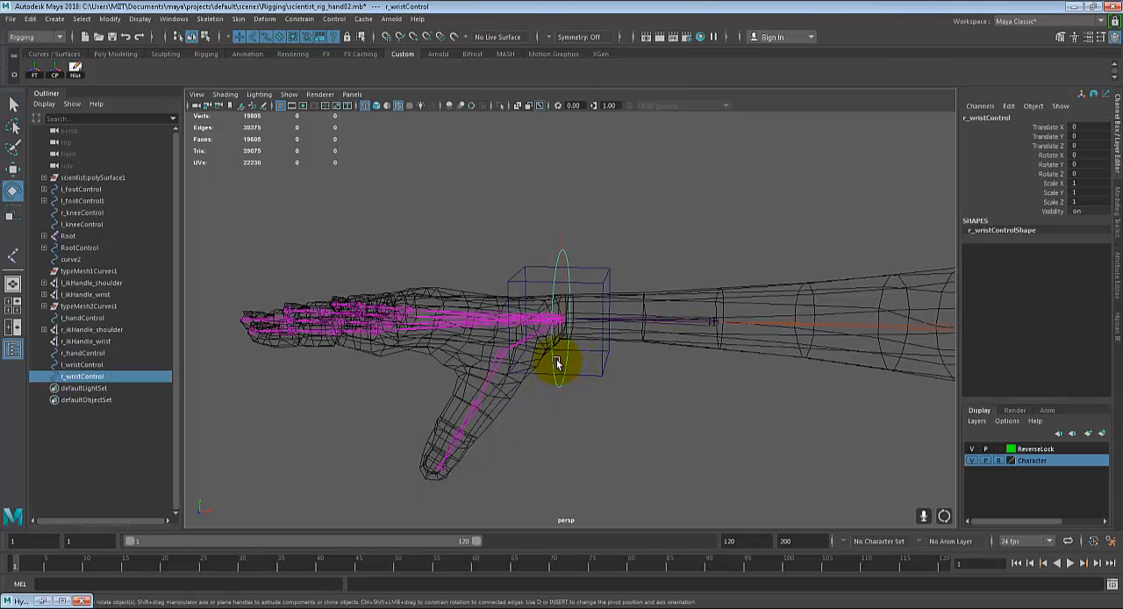
left_click_drag(561, 284, 652, 403)
left_click_drag(452, 402, 677, 405, "alt")
key("q")
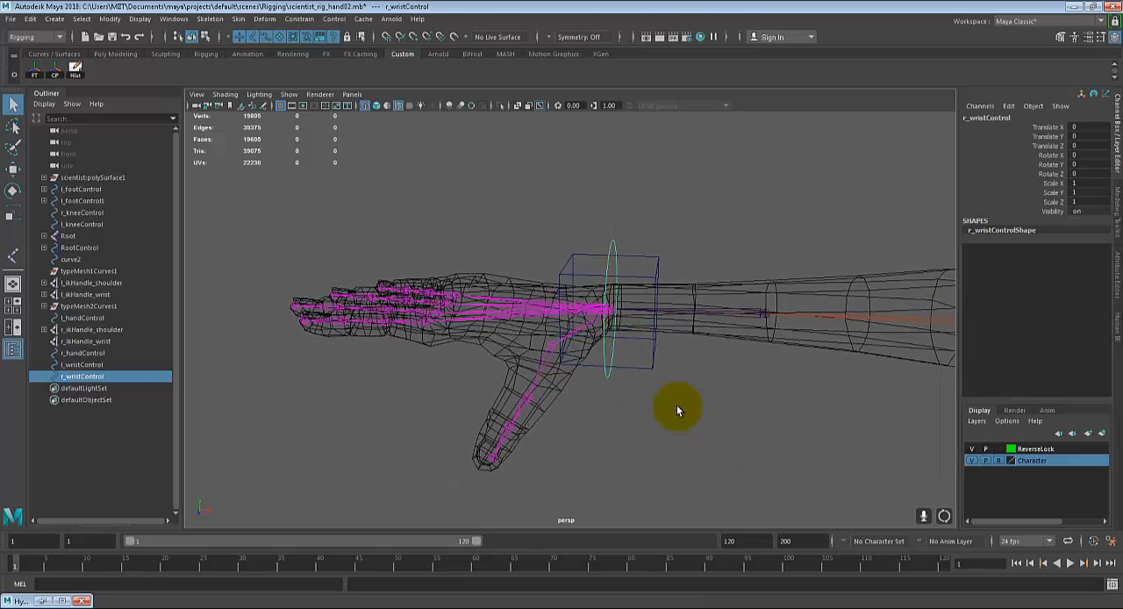
Step: Orient-constrain the left wrist joint to l_wristControl
left_click_drag(857, 383, 602, 381, "alt")
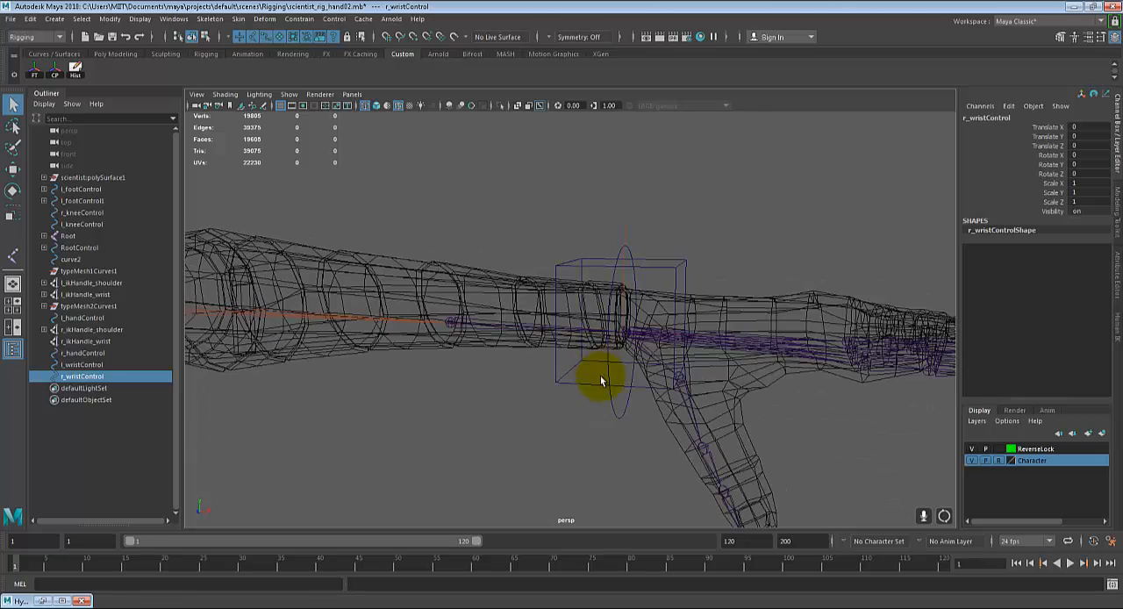
left_click(620, 418)
left_click(657, 336, "shift")
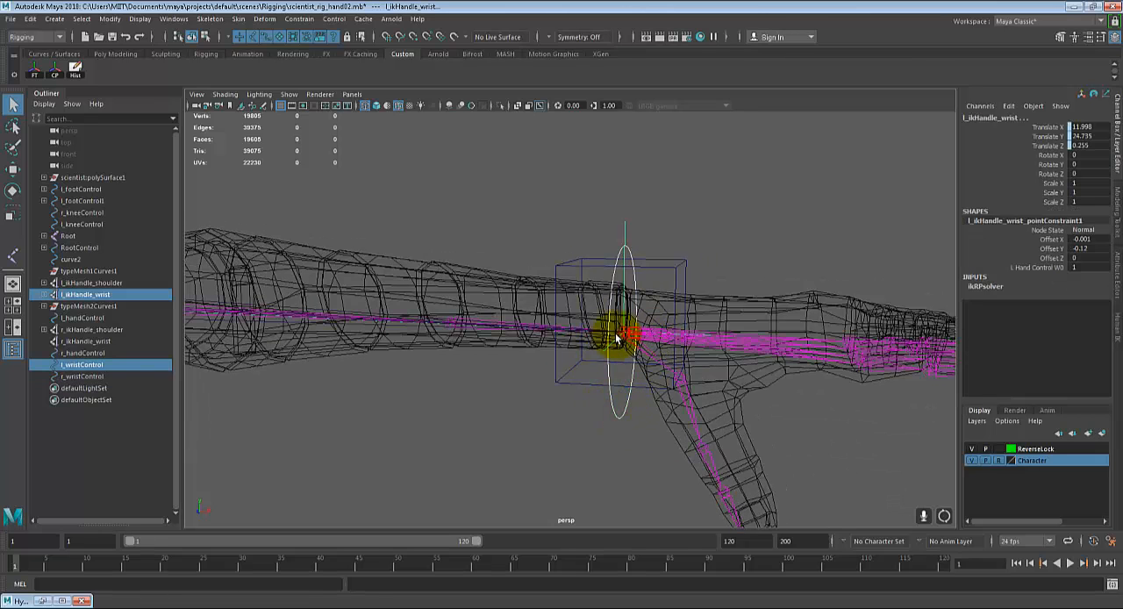
scroll(654, 375, "up", 2)
left_click(637, 450)
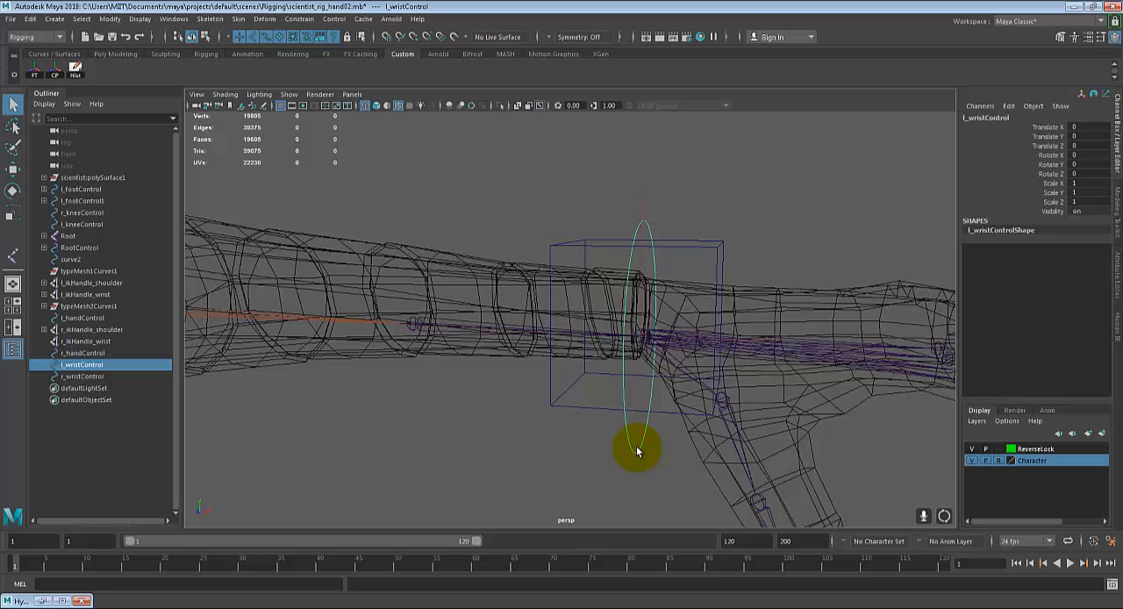
left_click(681, 347)
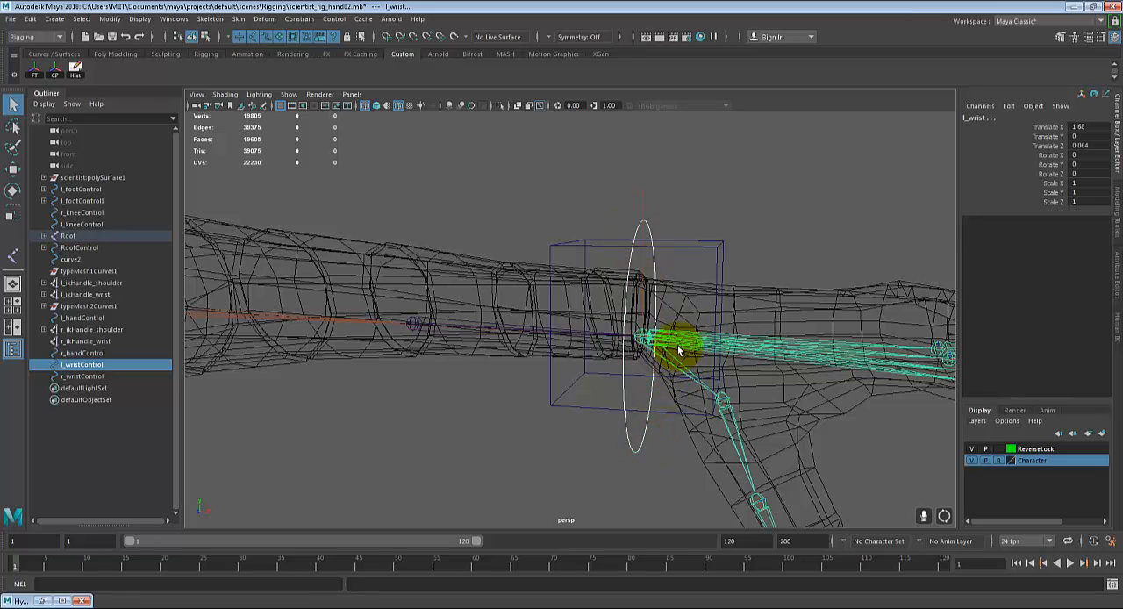
left_click_drag(670, 355, 646, 361, "alt")
middle_click_drag(647, 360, 544, 314, "alt")
scroll(544, 314, "down", 2)
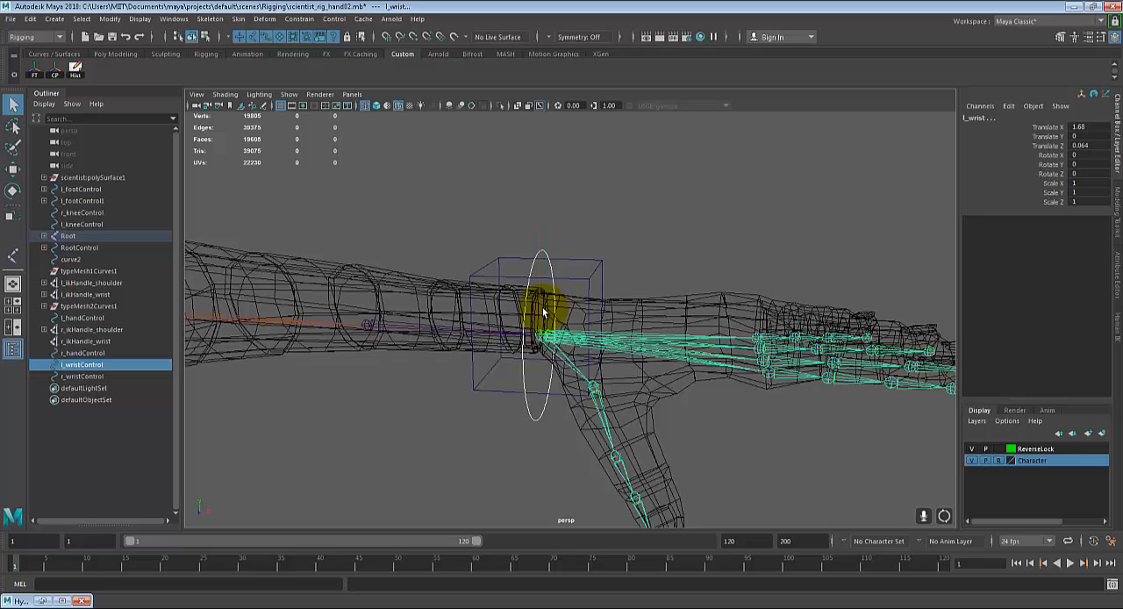
left_click(296, 19)
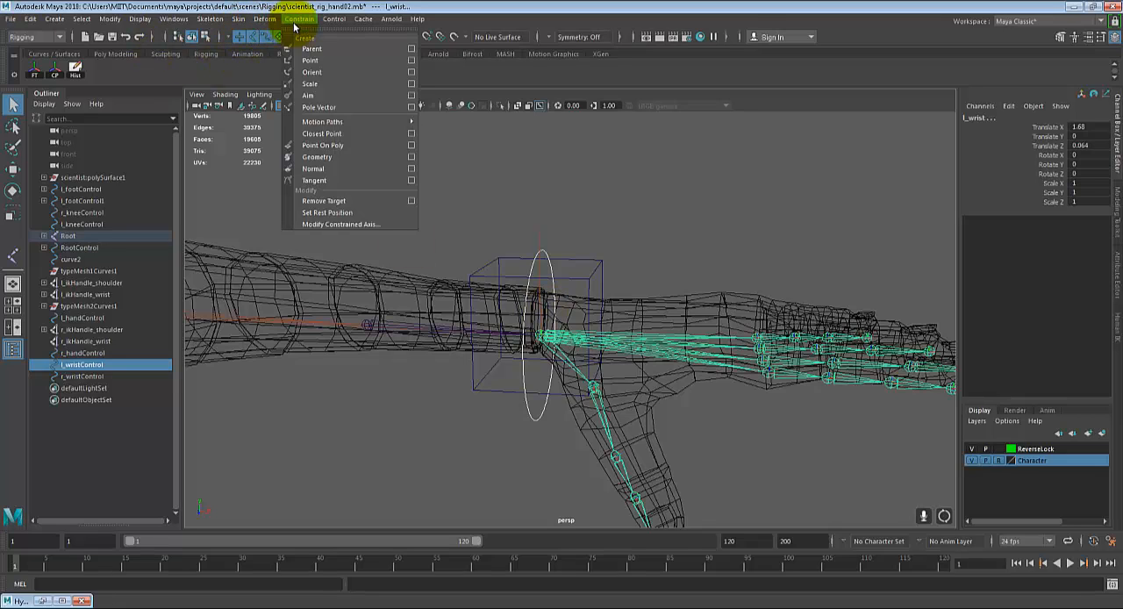
left_click(344, 73)
scroll(617, 248, "down", 2)
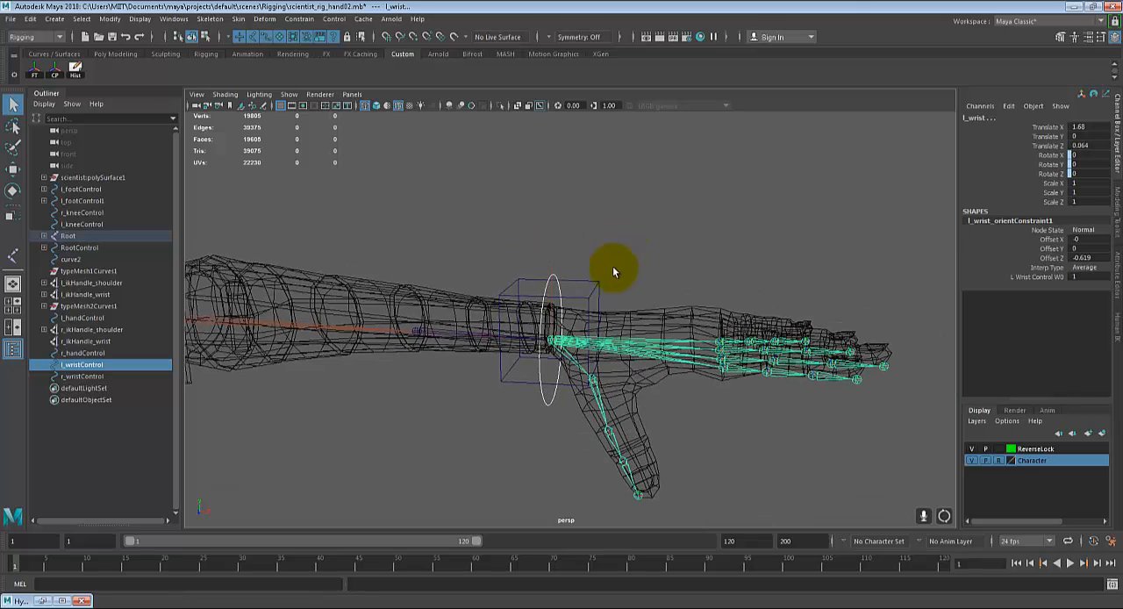
Step: Test the left wrist constraint by rotating l_wristControl, and undo the rotation
left_click(545, 288)
key("e")
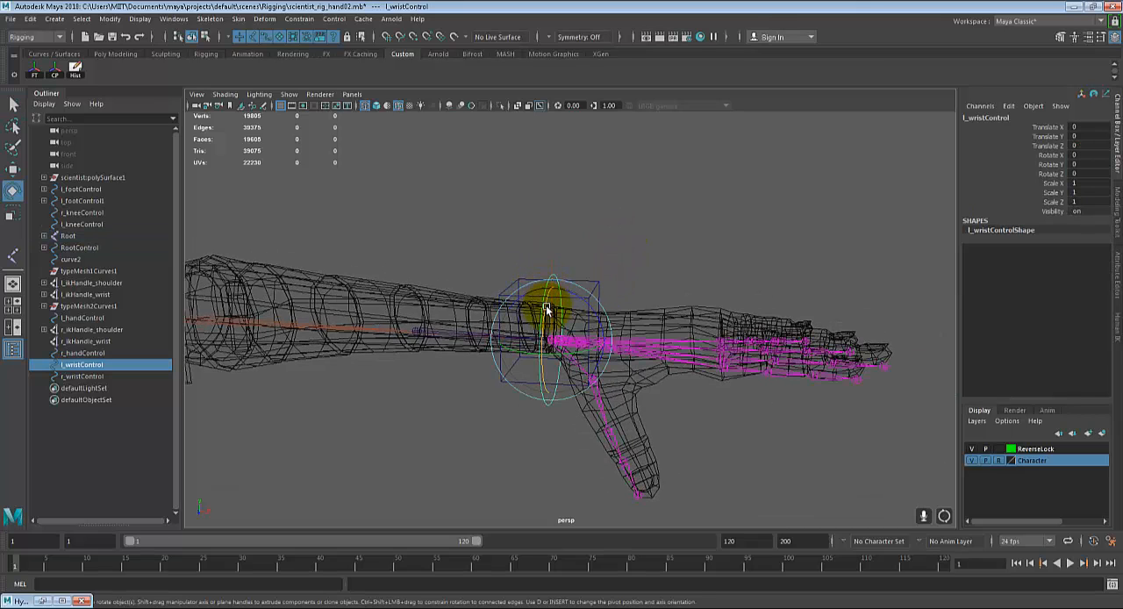
left_click_drag(547, 306, 517, 327)
key("ctrl+z")
key("q")
Step: Test moving l_handControl along X to check whether the wrist circle follows, and undo the move
left_click(599, 299)
key("w")
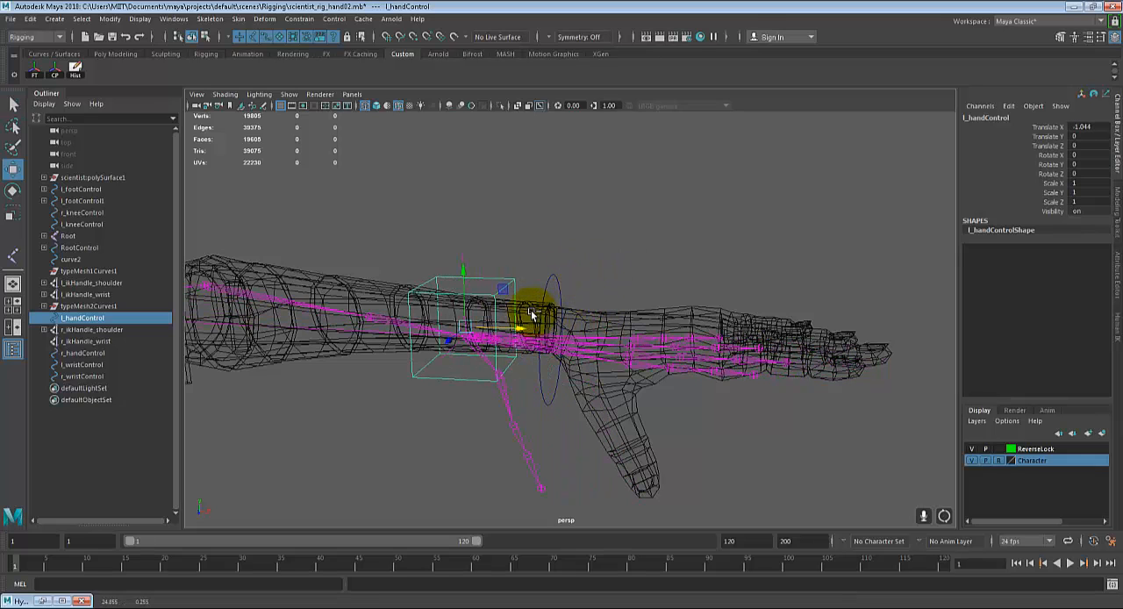
key("ctrl+z")
key("q")
Step: Parent l_wristControl under l_handControl and clear the selection
left_click_drag(617, 274, 480, 286, "alt")
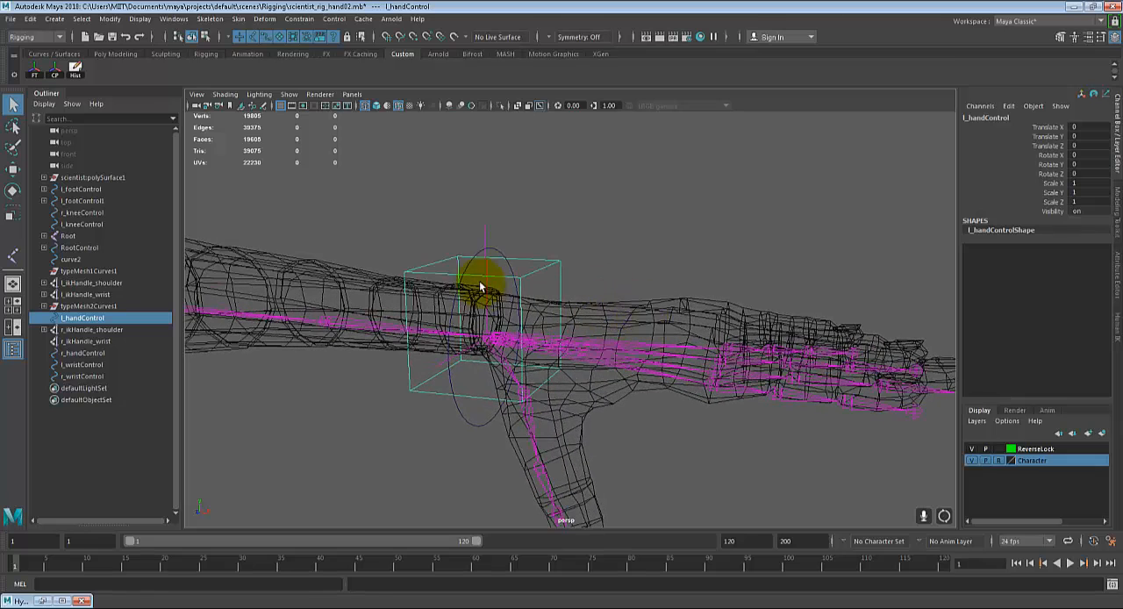
left_click(497, 250)
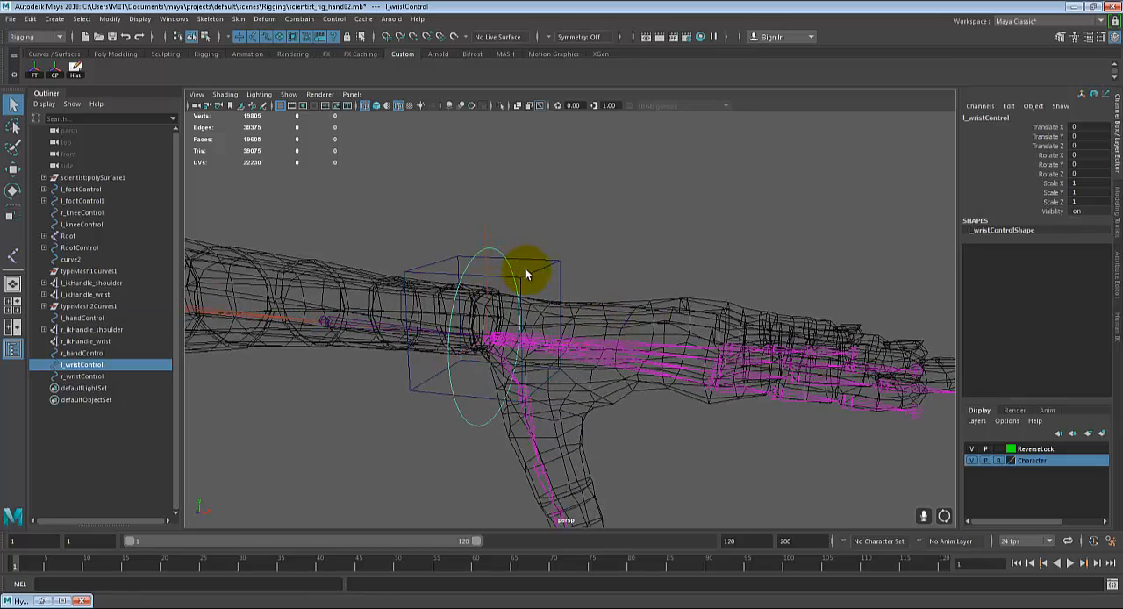
left_click(558, 284, "shift")
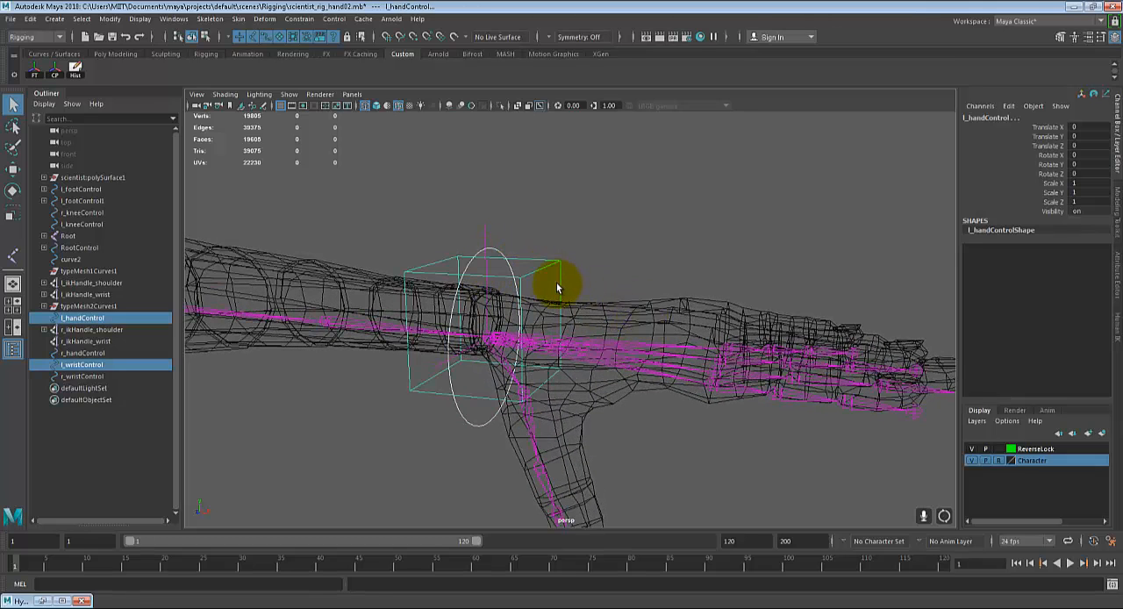
key("p")
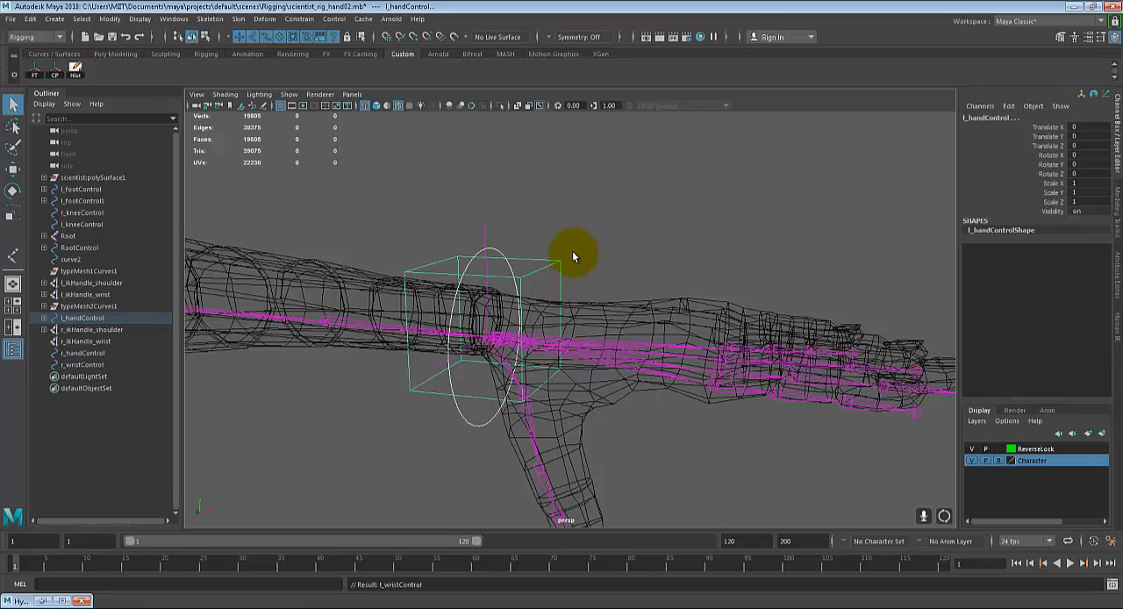
left_click(572, 251)
Step: Test the left control hierarchy by moving l_handControl along X, and undo the changes
left_click(536, 285)
middle_click_drag(537, 295, 586, 331, "alt")
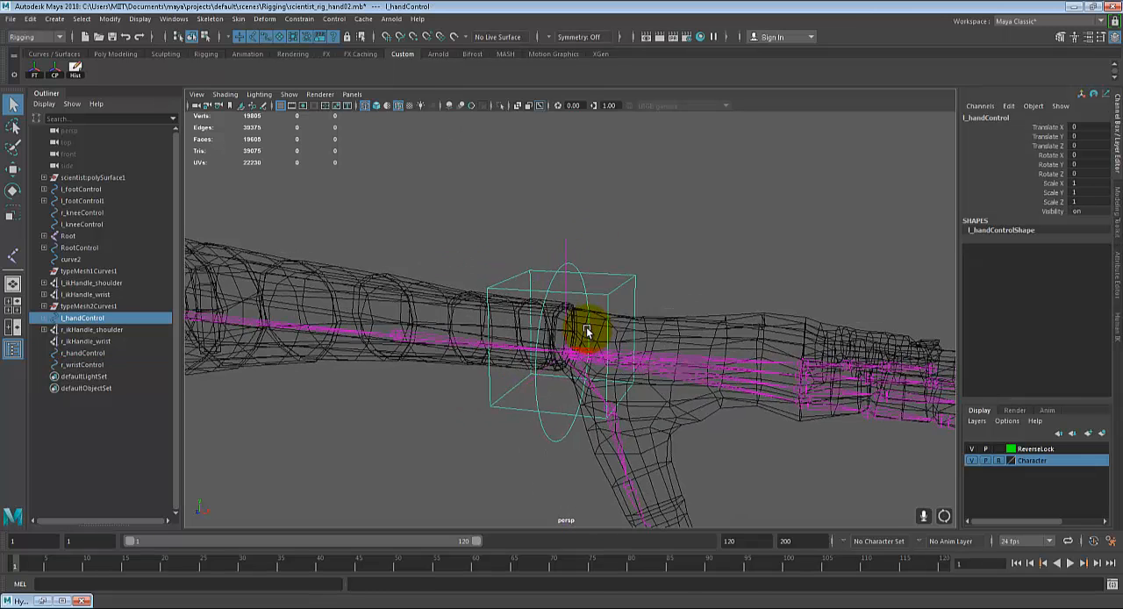
scroll(586, 331, "down", 4)
key("w")
key("e")
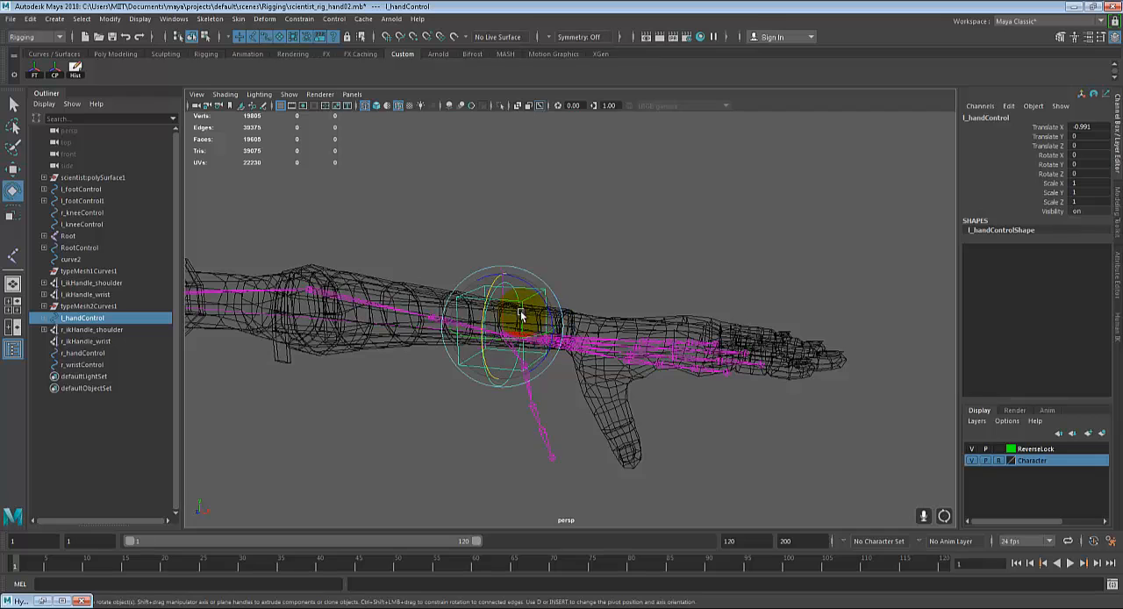
key("q")
key("e")
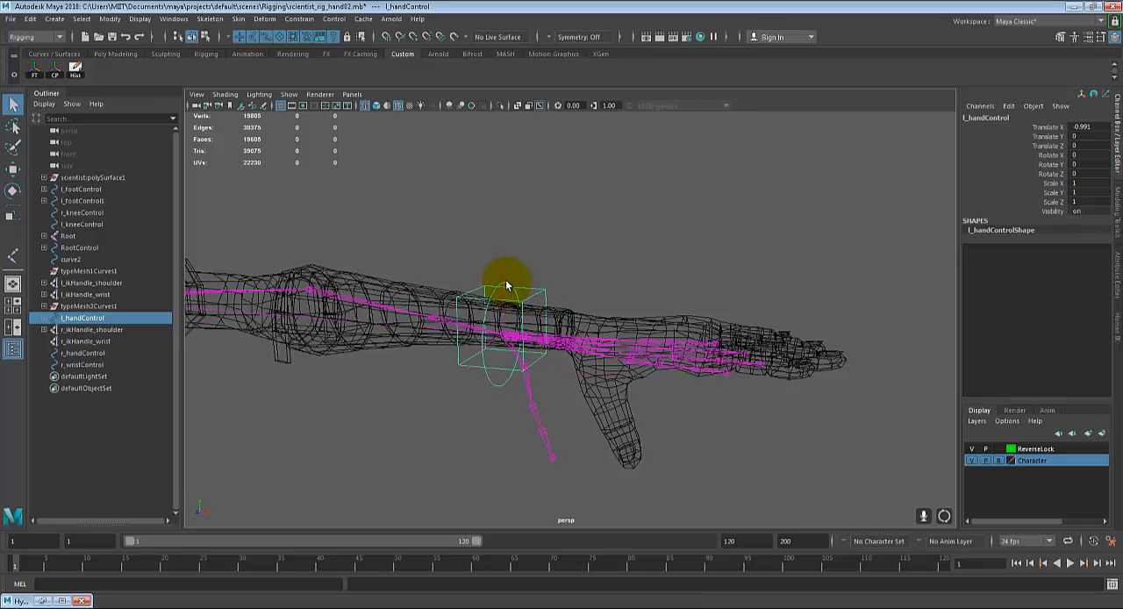
left_click(518, 283)
left_click_drag(524, 286, 702, 379)
key("ctrl+z")
key("ctrl+z")
key("ctrl+z")
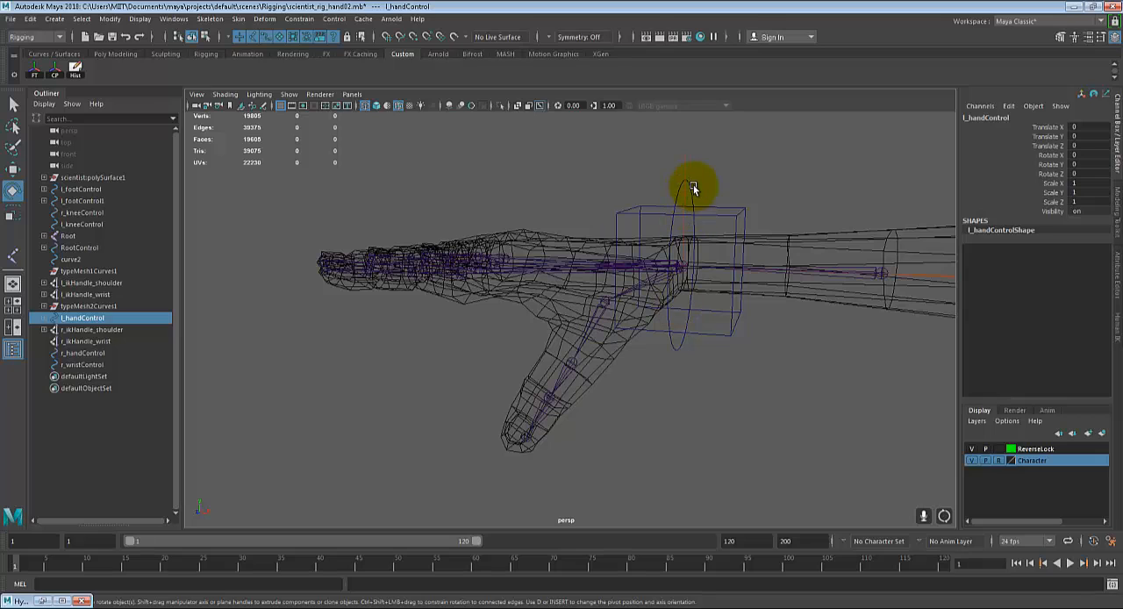
Step: Test rotating r_wristControl slightly about X, and undo the rotation
left_click(693, 185)
left_click(690, 193)
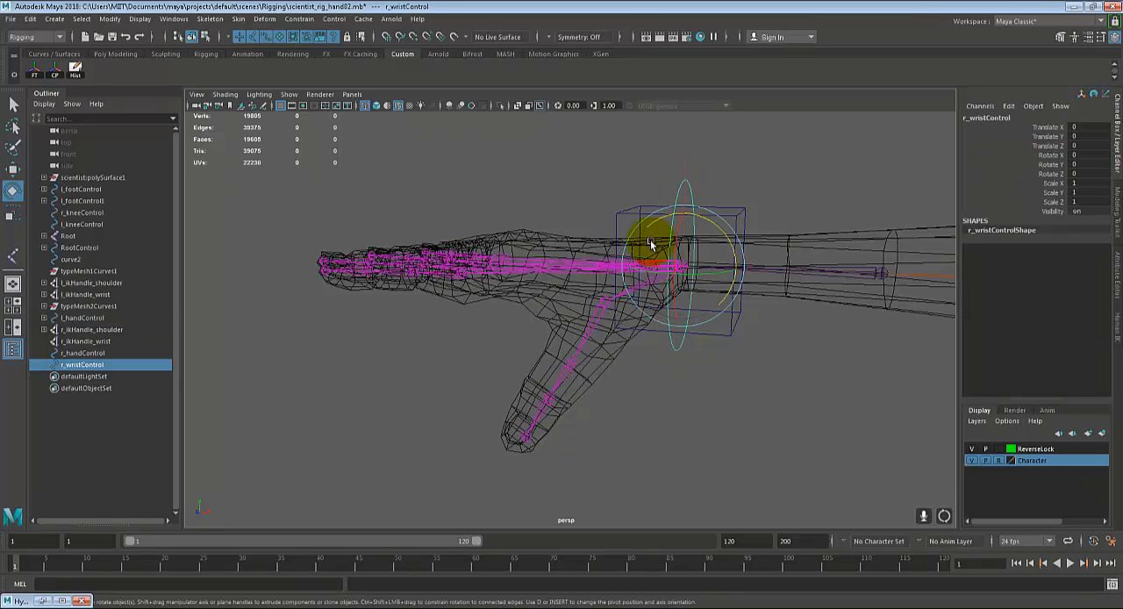
key("q")
key("e")
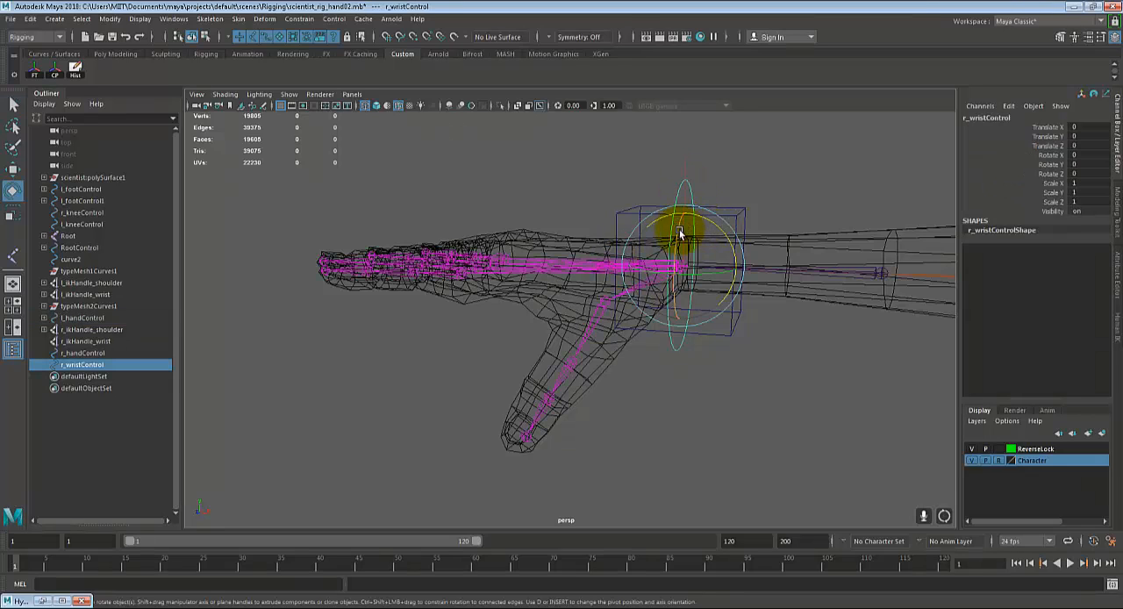
left_click_drag(682, 233, 691, 232)
key("ctrl+z")
key("q")
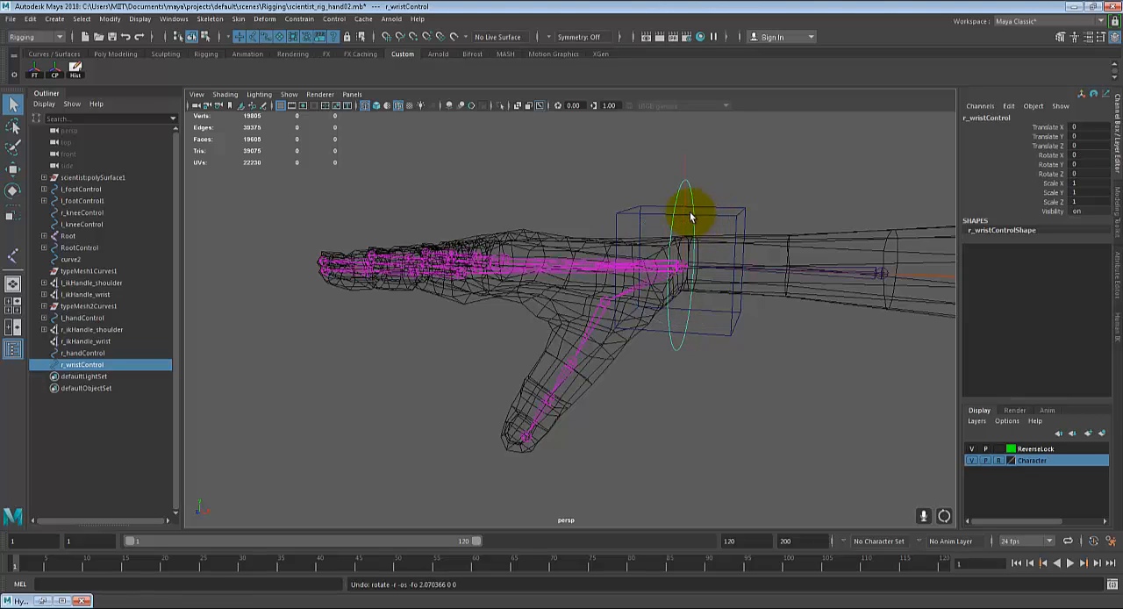
Step: Parent r_wristControl under r_handControl and clear the selection
left_click(736, 216, "shift")
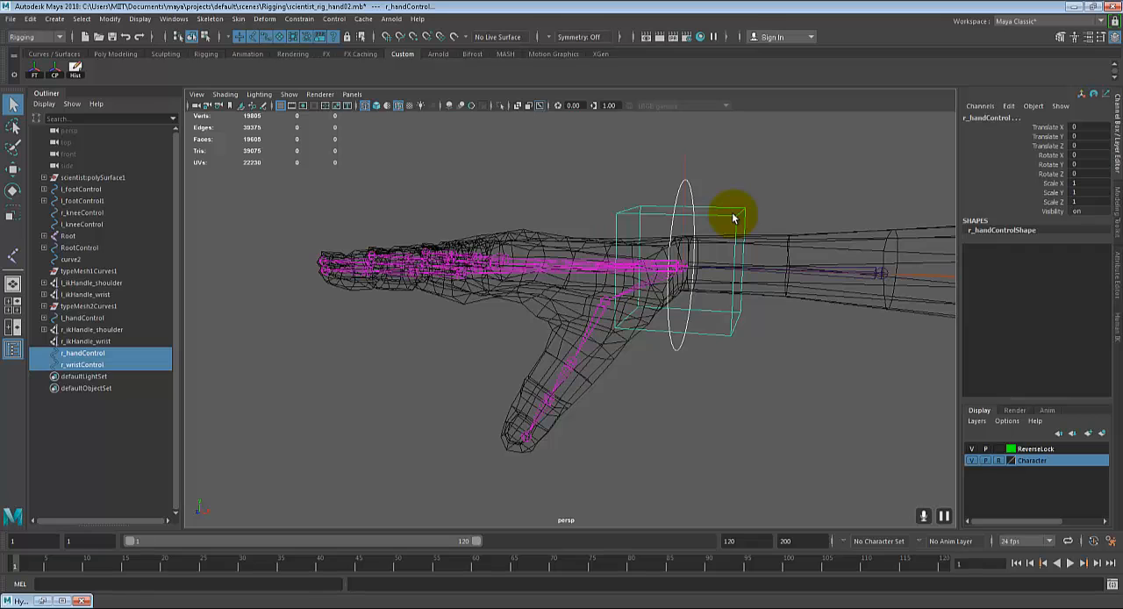
key("p")
left_click_drag(732, 213, 603, 343, "alt")
left_click(603, 343)
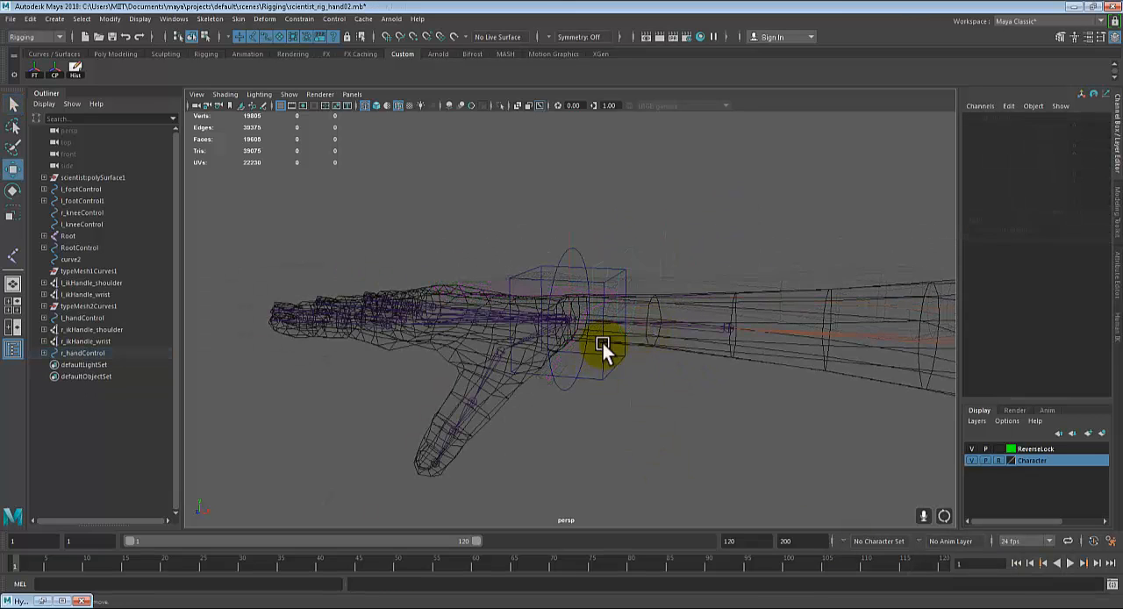
Step: Test the right control hierarchy by moving r_handControl along X and rotating at the wrist, undoing each change
left_click(604, 281)
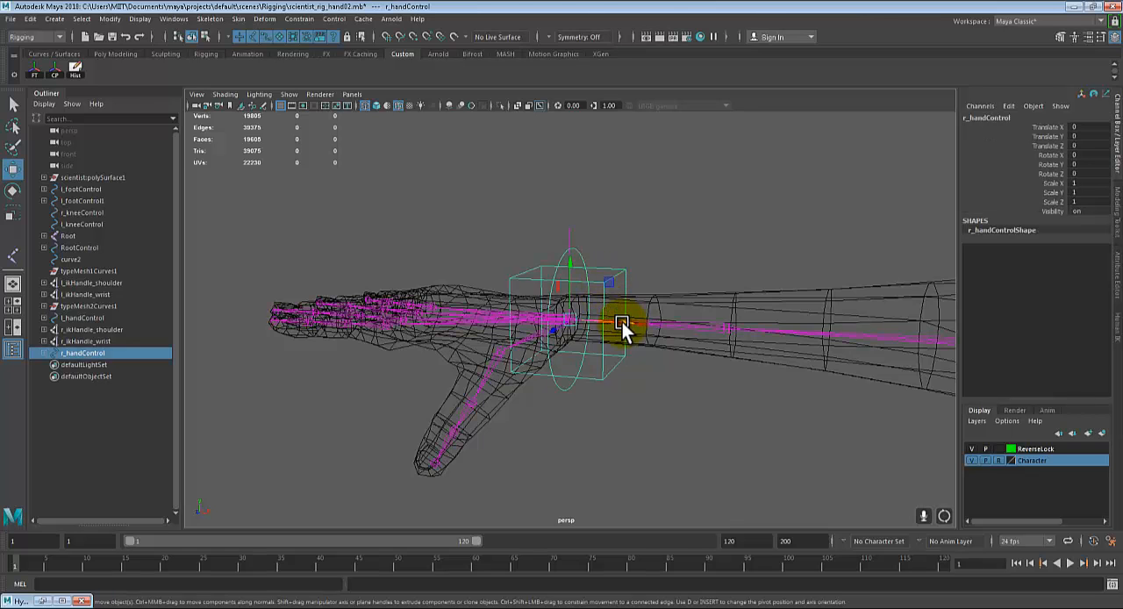
left_click_drag(622, 322, 787, 357)
key("ctrl+z")
key("q")
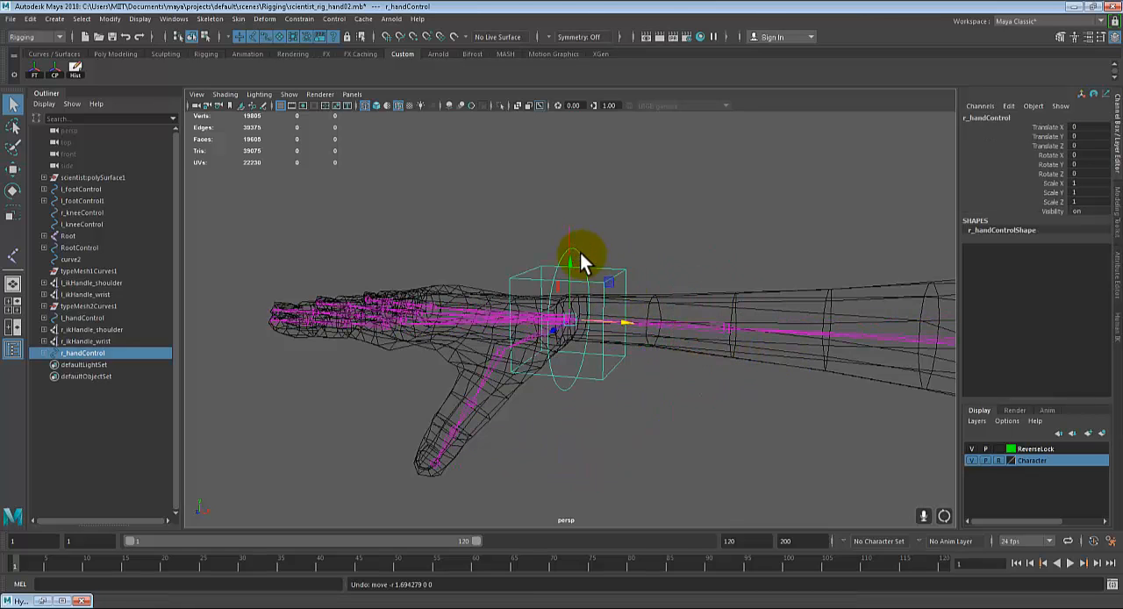
left_click(593, 280)
key("e")
left_click_drag(585, 283, 833, 339)
key("ctrl+z")
key("q")
left_click(615, 279)
key("w")
key("ctrl+z")
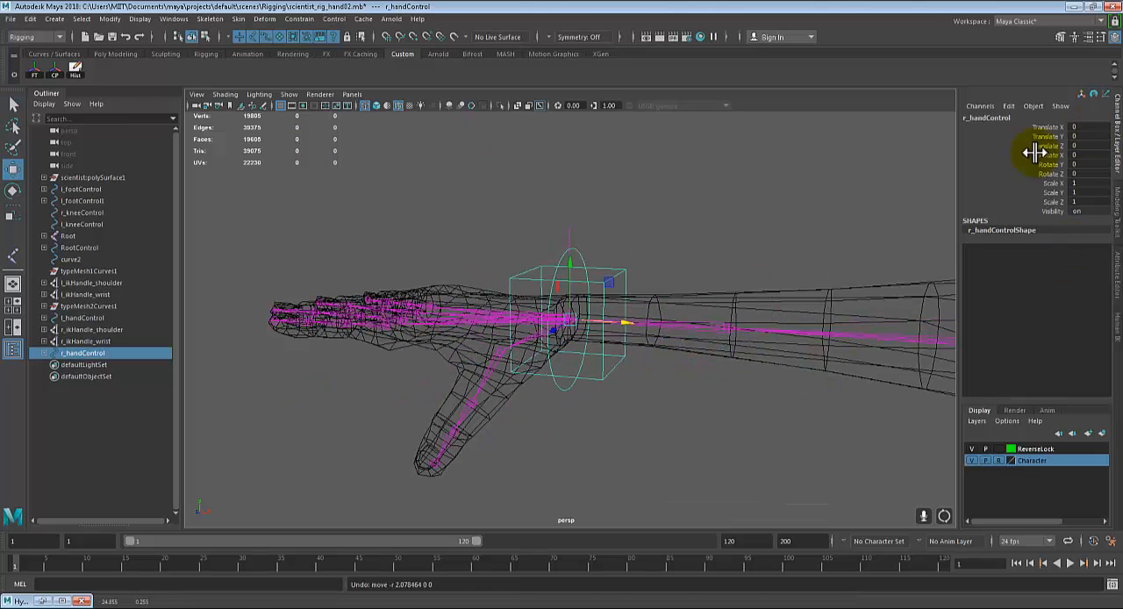
Step: Test l_shoulderControl by moving it along Y to check how the left clavicle responds
scroll(646, 387, "down", 4)
left_click_drag(647, 388, 771, 317, "alt")
scroll(691, 382, "down", 3)
left_click_drag(817, 259, 828, 320)
left_click_drag(729, 391, 738, 394, "alt")
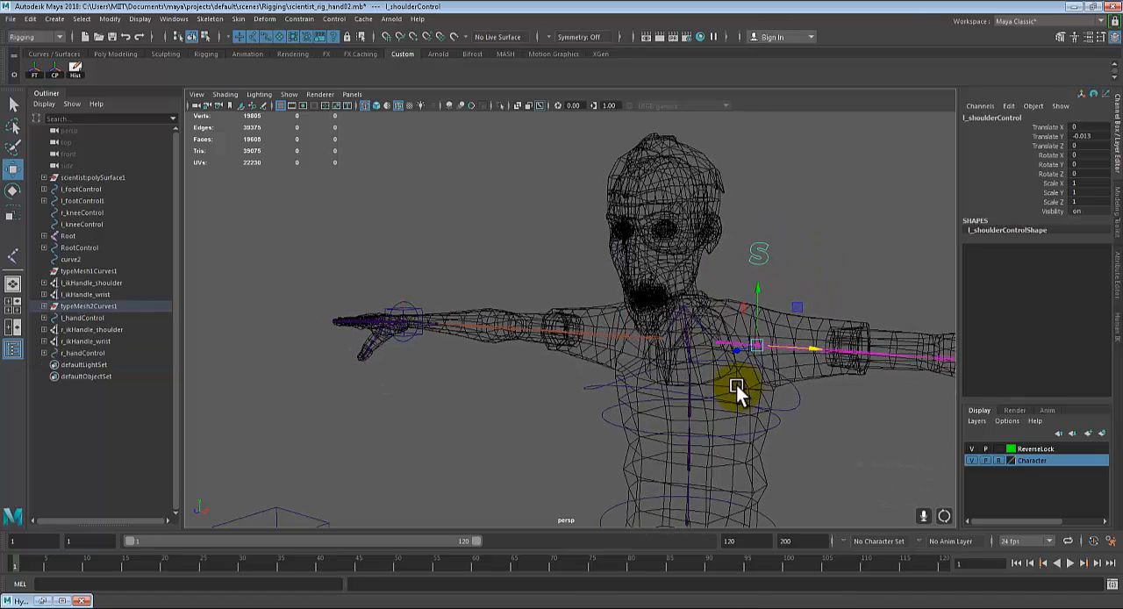
Step: Test rotating ChestControl about X to check the shoulder controls, and undo the rotation
left_click(796, 414)
key("e")
left_click_drag(670, 344, 681, 369)
key("ctrl+z")
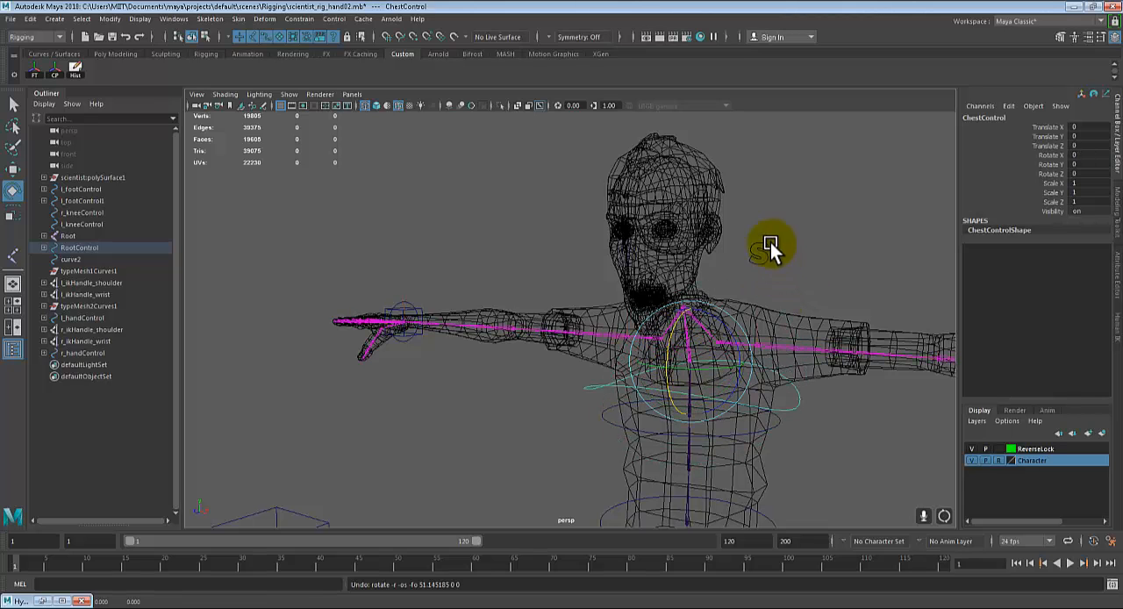
Step: Test r_shoulderControl by moving it upward along Y, and undo the move
left_click_drag(741, 295, 745, 342, "alt")
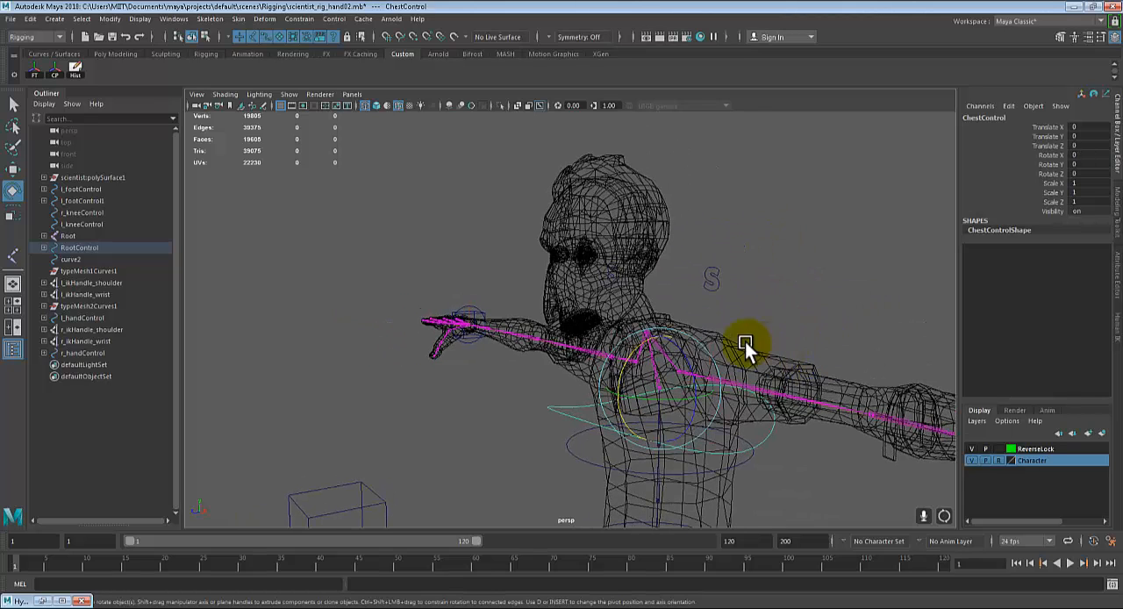
left_click_drag(561, 371, 772, 346, "alt")
key("q")
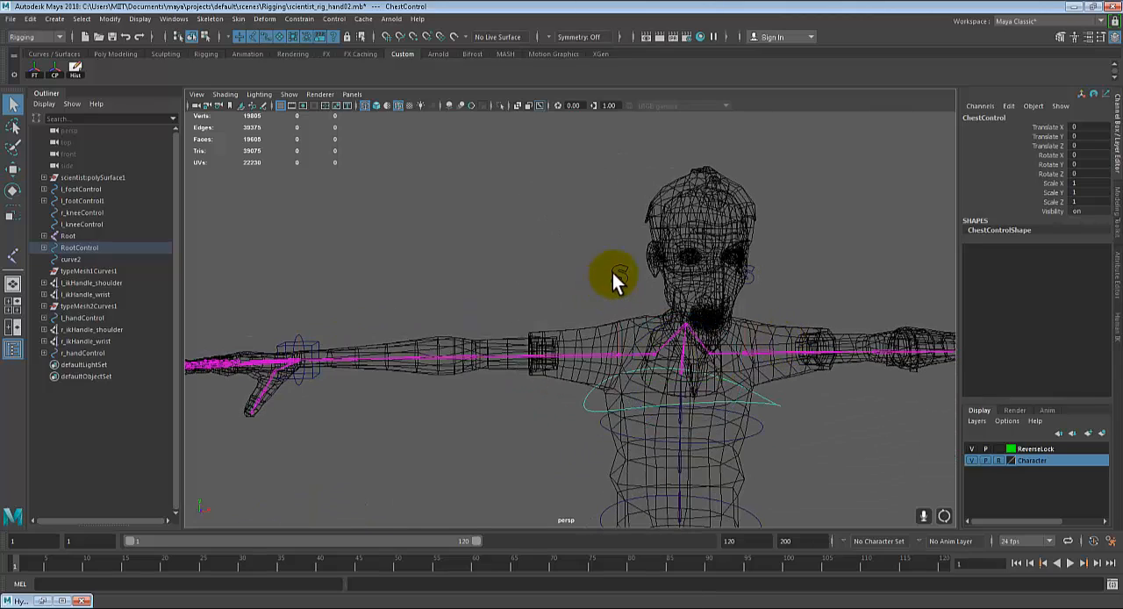
left_click(619, 274)
scroll(619, 275, "down", 3)
key("w")
left_click_drag(600, 282, 614, 263)
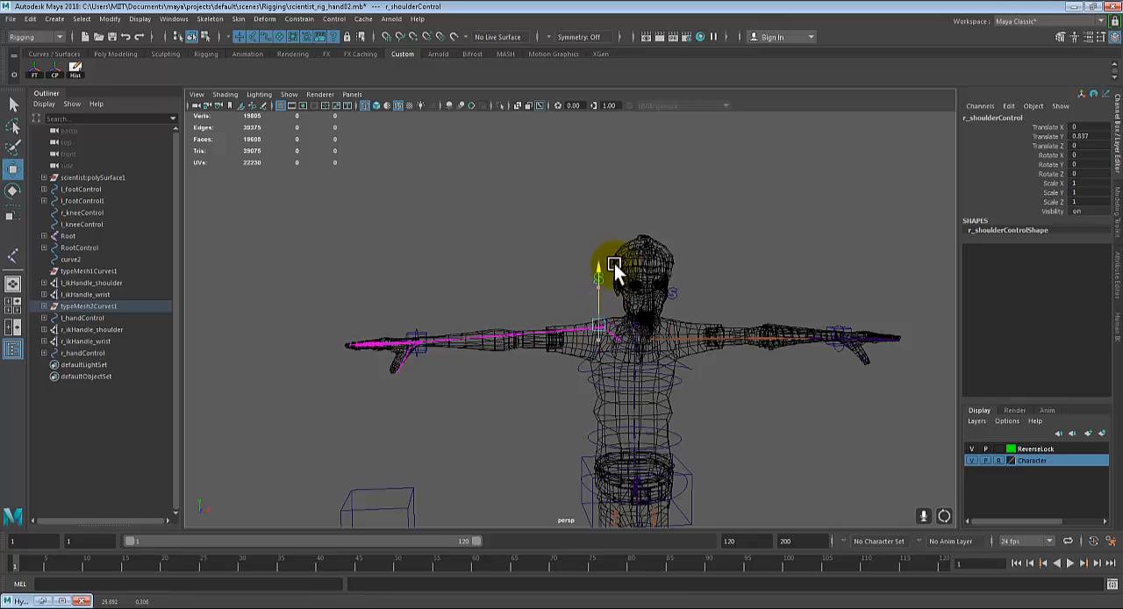
key("ctrl+z")
scroll(601, 300, "up", 5)
left_click_drag(600, 318, 623, 358, "alt")
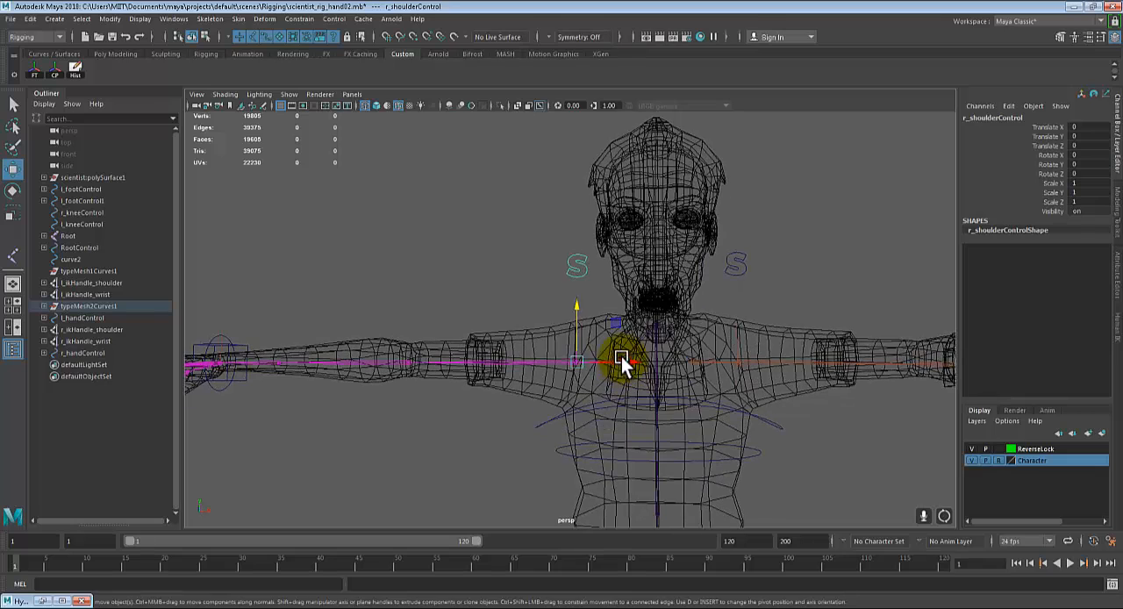
Step: Select both shoulder controls and inspect the typeMesh2Curves1 group that contains them
key("q")
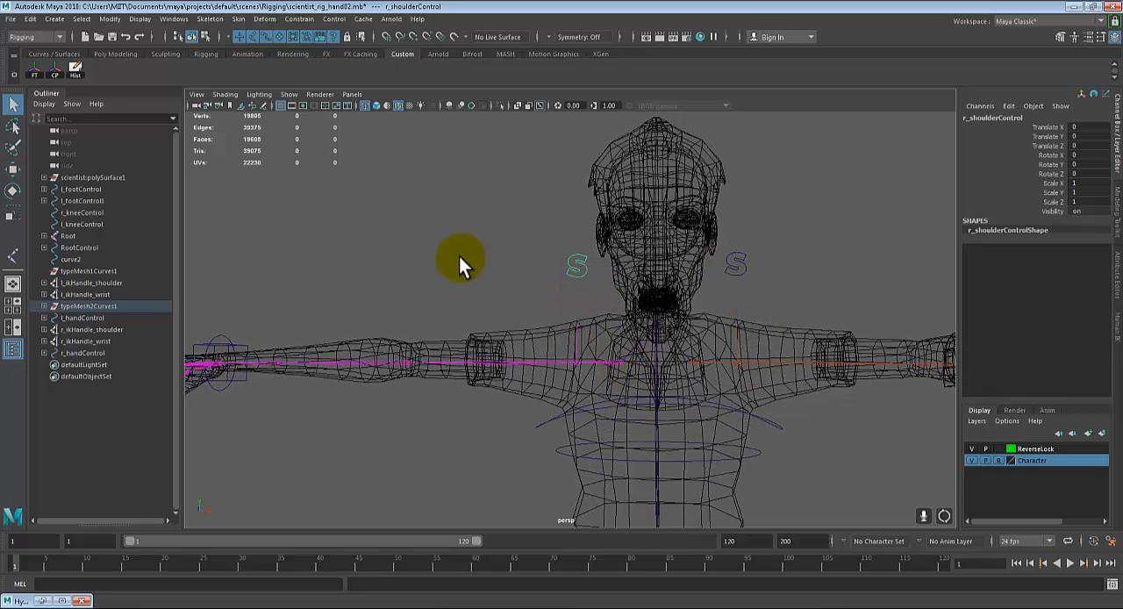
left_click(731, 260)
left_click_drag(818, 318, 835, 333, "alt")
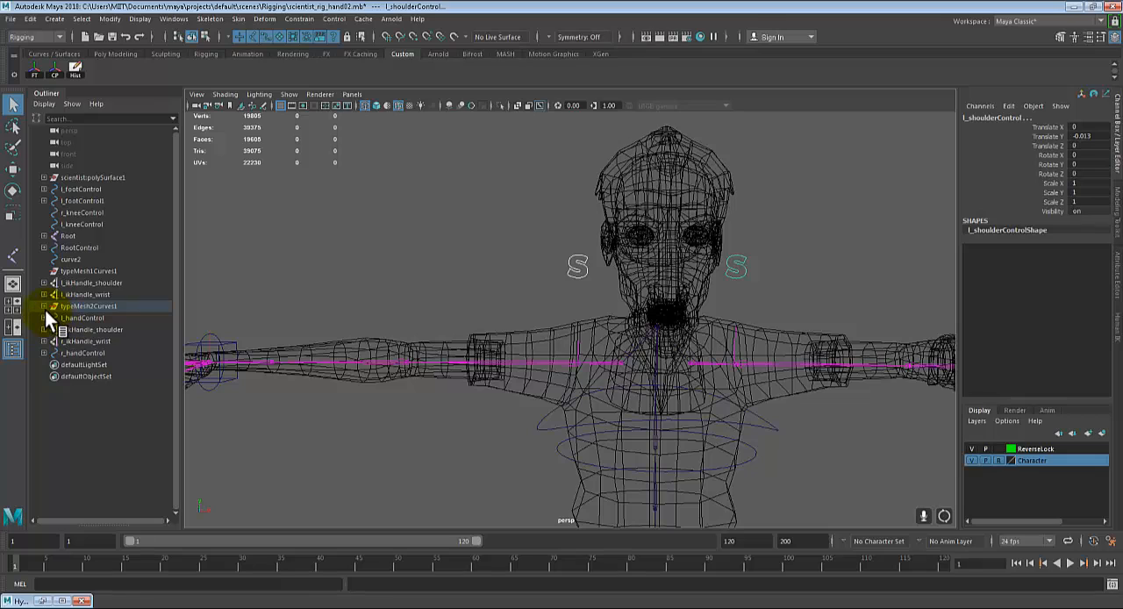
middle_click_drag(44, 310, 45, 307)
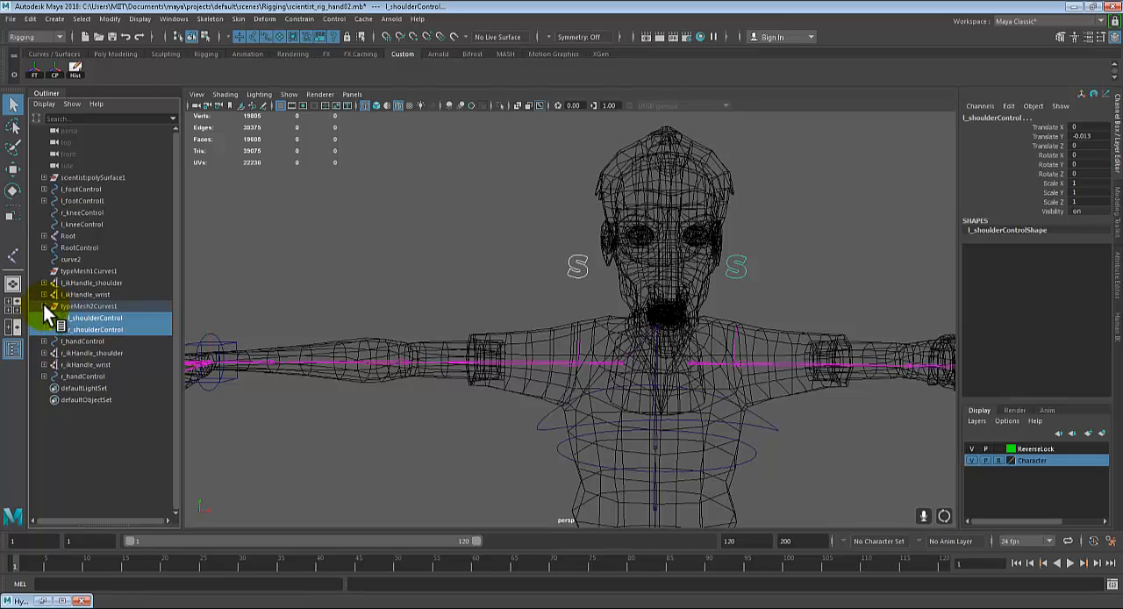
left_click(42, 304)
Step: Select the parent group of r_shoulderControl and rename it clevicle_GRP
left_click(573, 264)
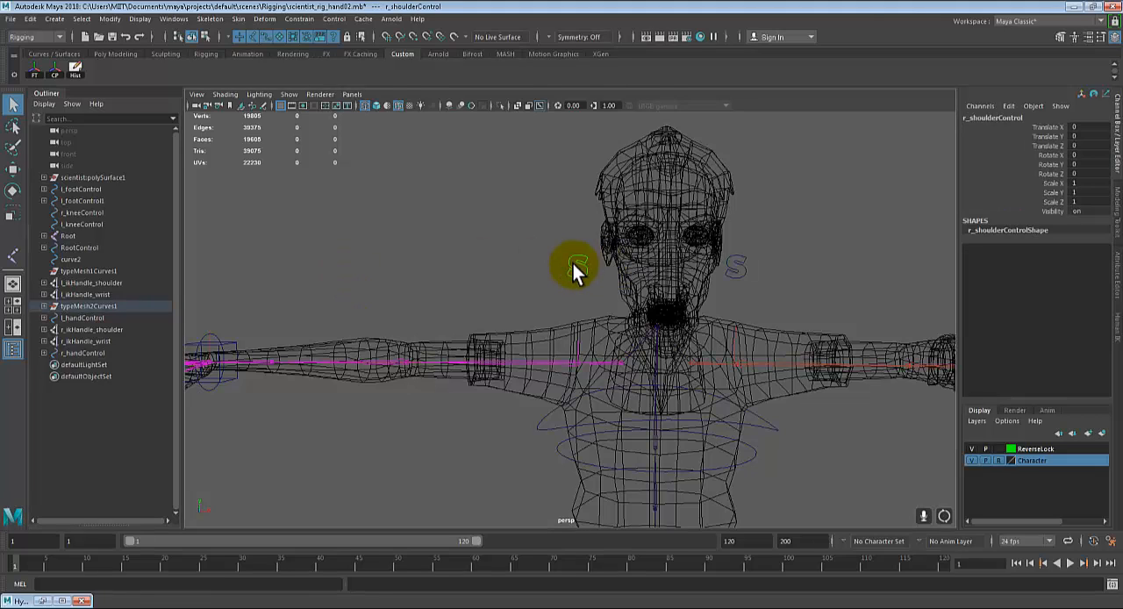
key("Up")
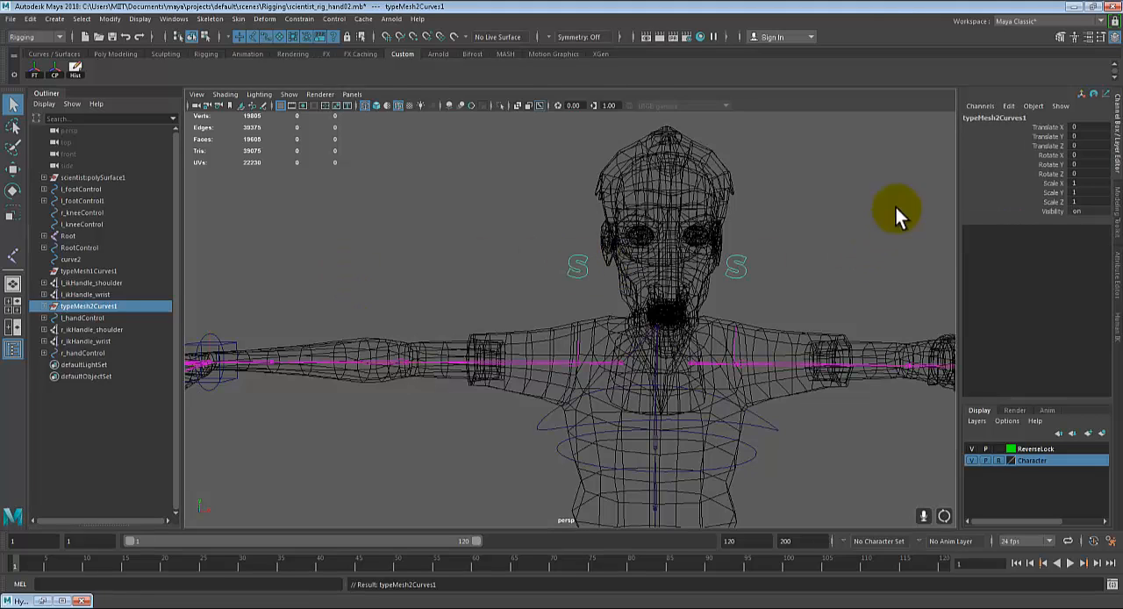
double_click(1000, 118)
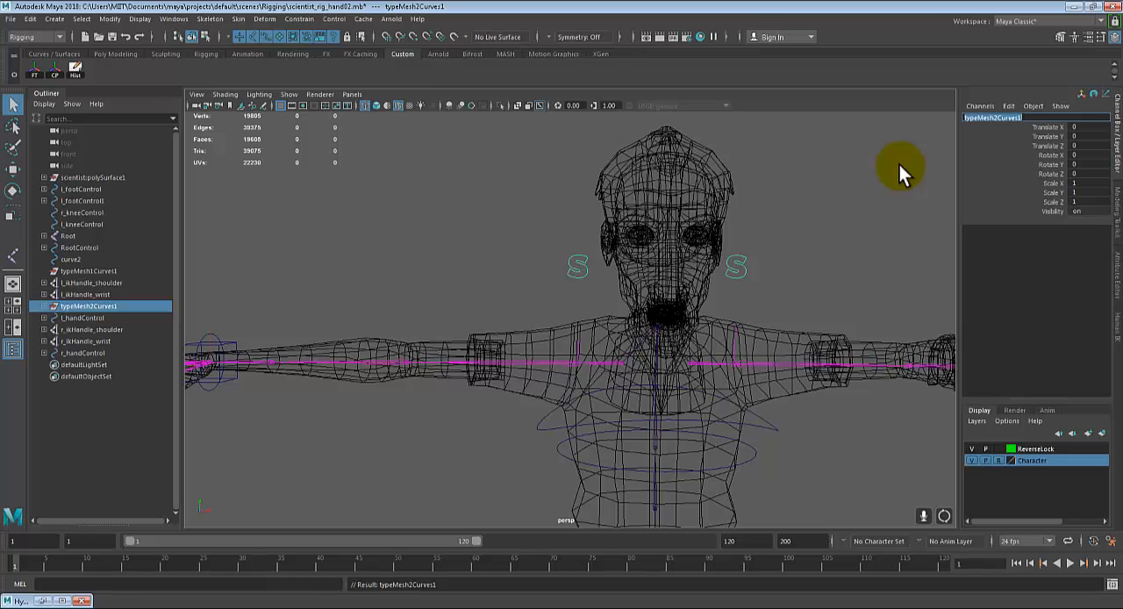
type("clevicle_GRP")
key("Return")
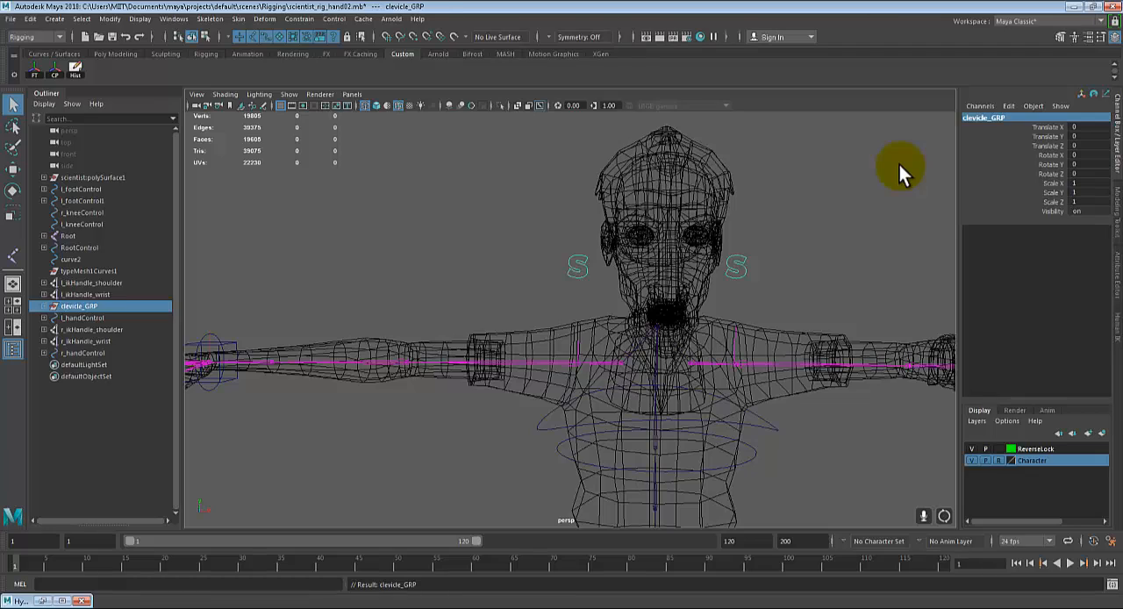
Step: Parent clevicle_GRP under ChestControl and clear the selection
left_click_drag(652, 296, 762, 428, "alt")
left_click(750, 428)
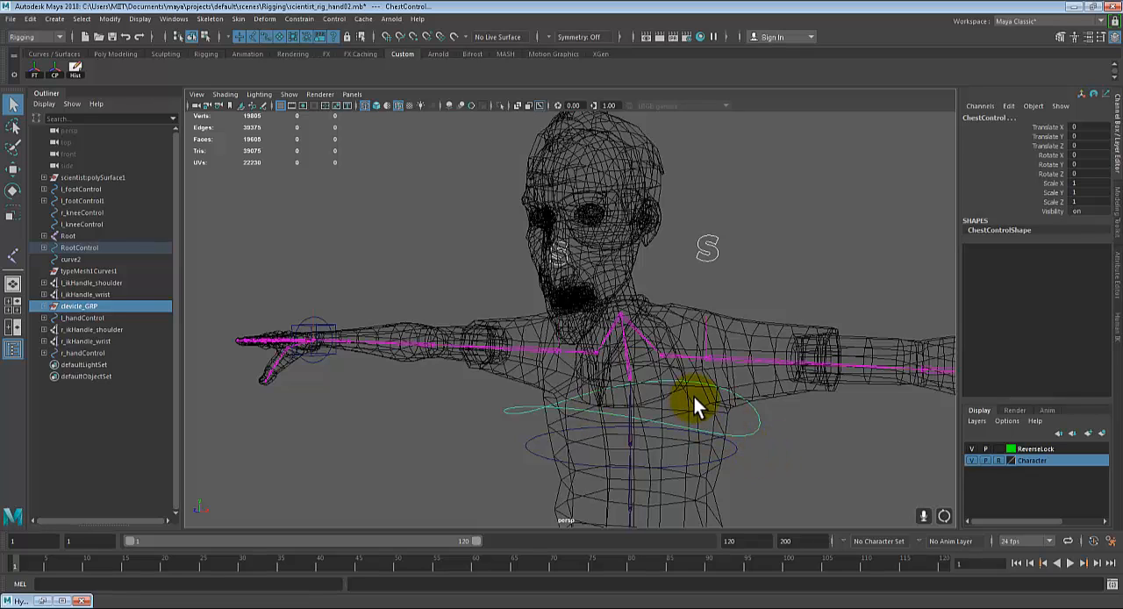
key("p")
left_click(782, 427)
Step: Test rotating ChestControl to check that both shoulder controls follow, undo the rotation, and clear the selection
left_click(748, 434)
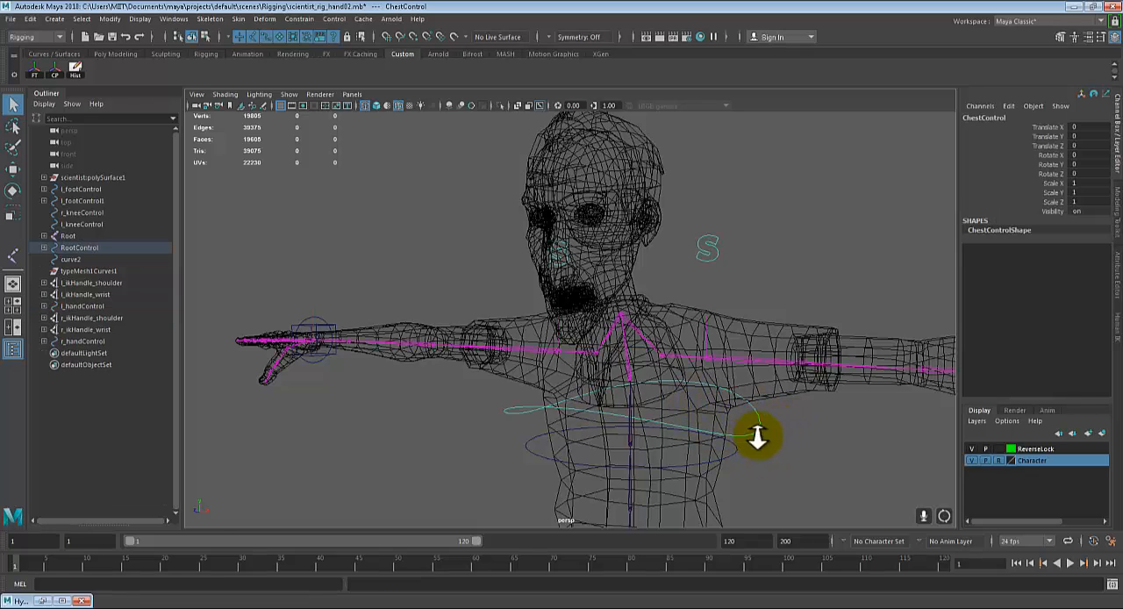
right_click_drag(757, 437, 732, 428, "alt")
left_click(732, 427)
left_click(710, 408)
key("e")
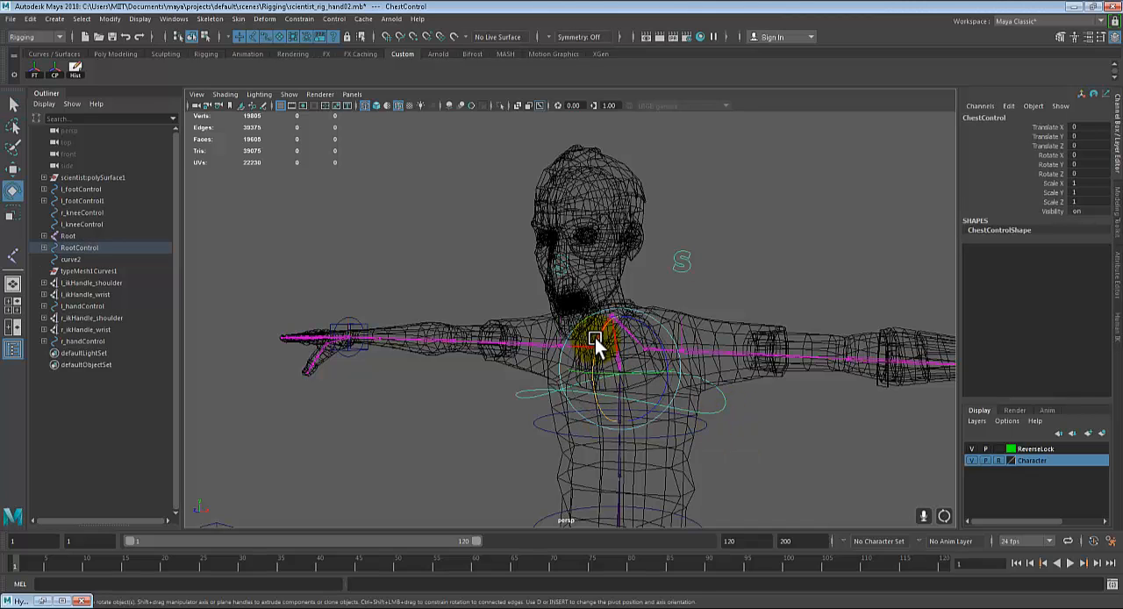
left_click_drag(595, 338, 786, 452)
left_click(786, 452)
right_click_drag(785, 452, 704, 471, "alt")
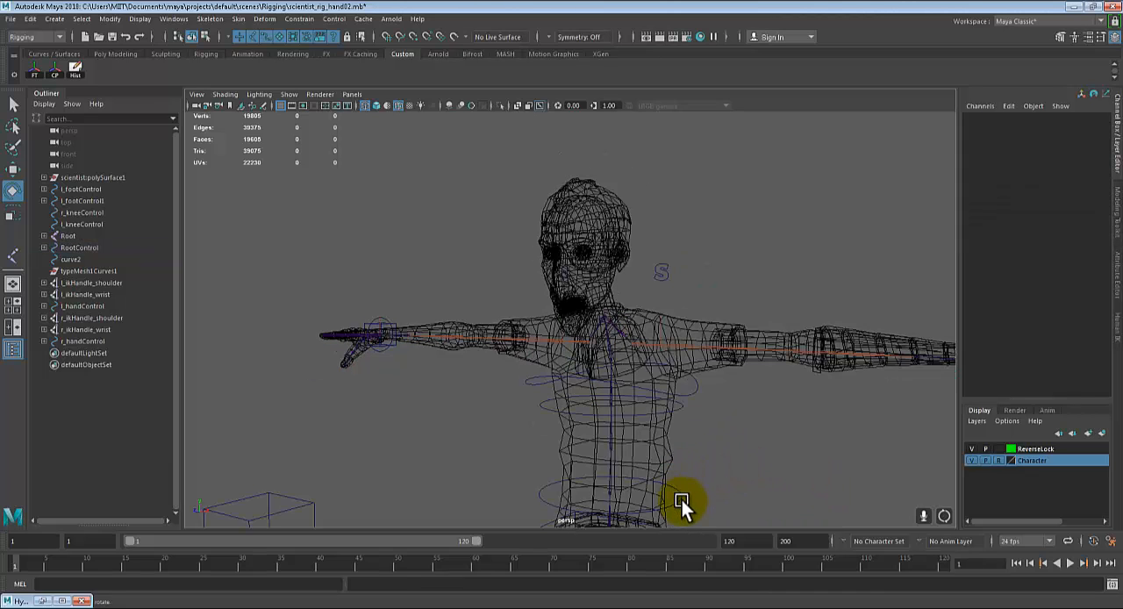
Step: Test rotating LowerSpineControl about 18.5 degrees in X, and undo the rotation
left_click_drag(684, 501, 691, 446, "alt")
left_click(699, 458)
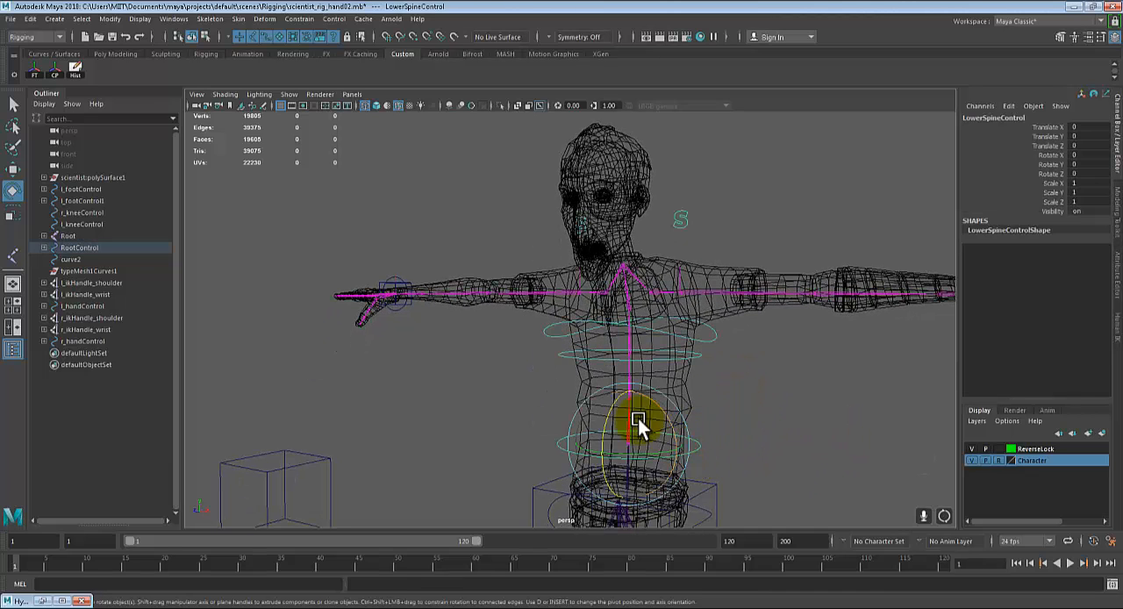
left_click_drag(610, 404, 638, 425)
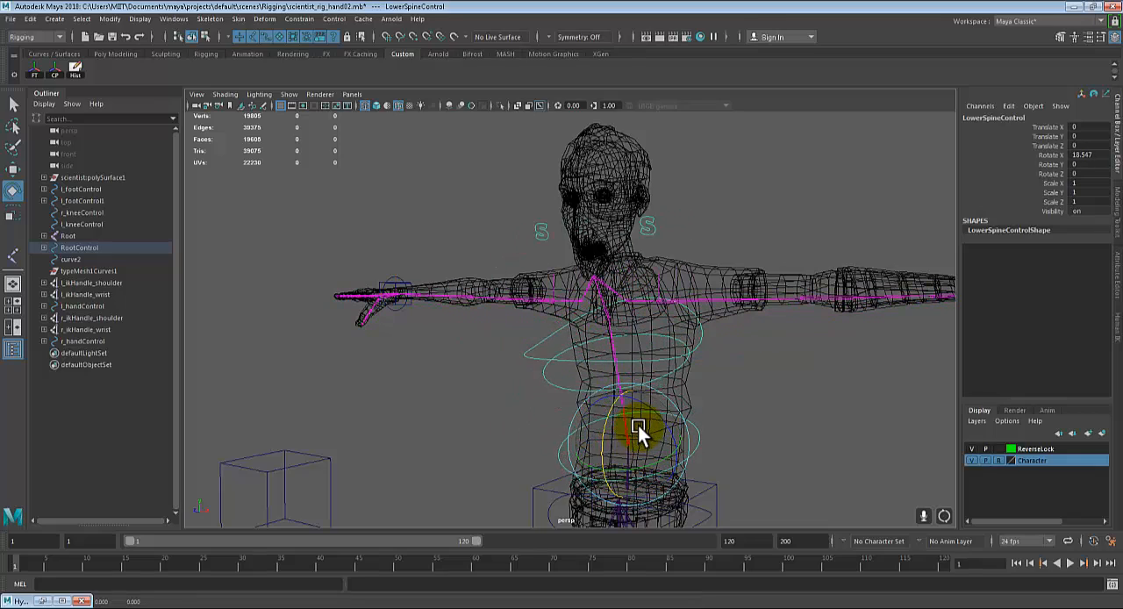
key("ctrl+z")
left_click_drag(770, 397, 661, 411, "alt")
left_click_drag(757, 384, 716, 395, "alt")
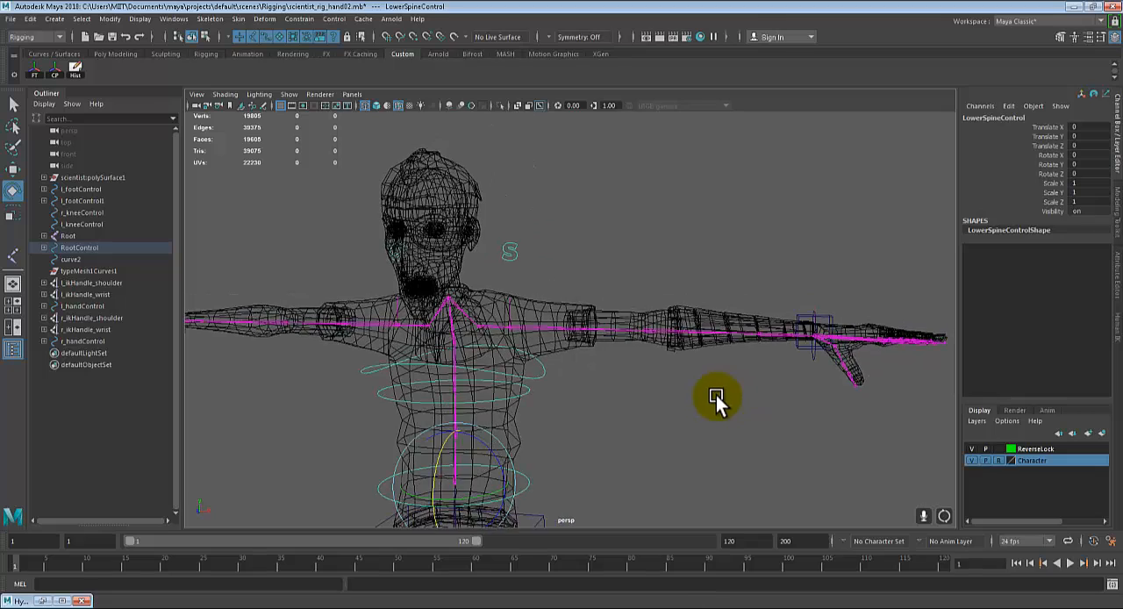
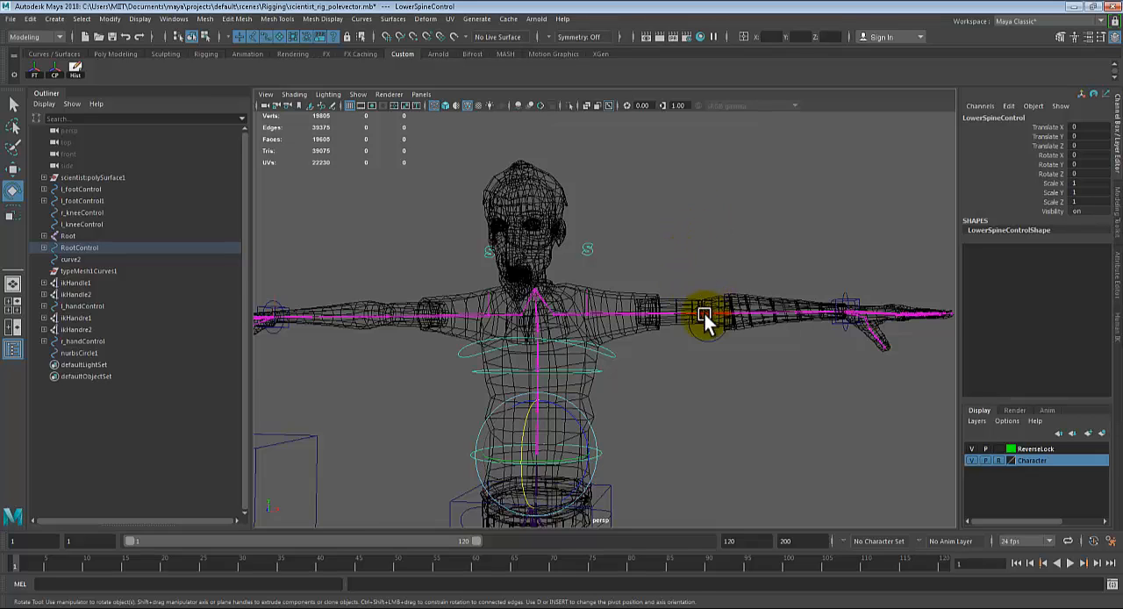
Step: Delete the leftover nurbsCircle1 curve beside the character's left arm
left_click_drag(705, 317, 737, 258, "alt")
left_click(740, 271)
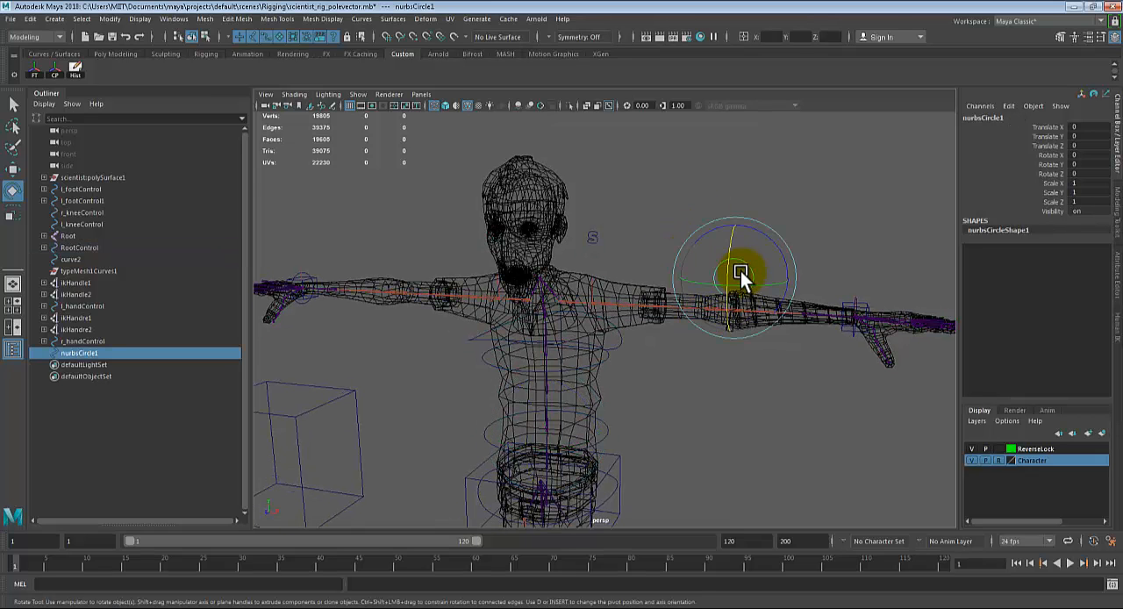
key("Delete")
Step: Select r_kneeControl and duplicate it for use as an elbow control
left_click_drag(744, 313, 730, 285, "alt")
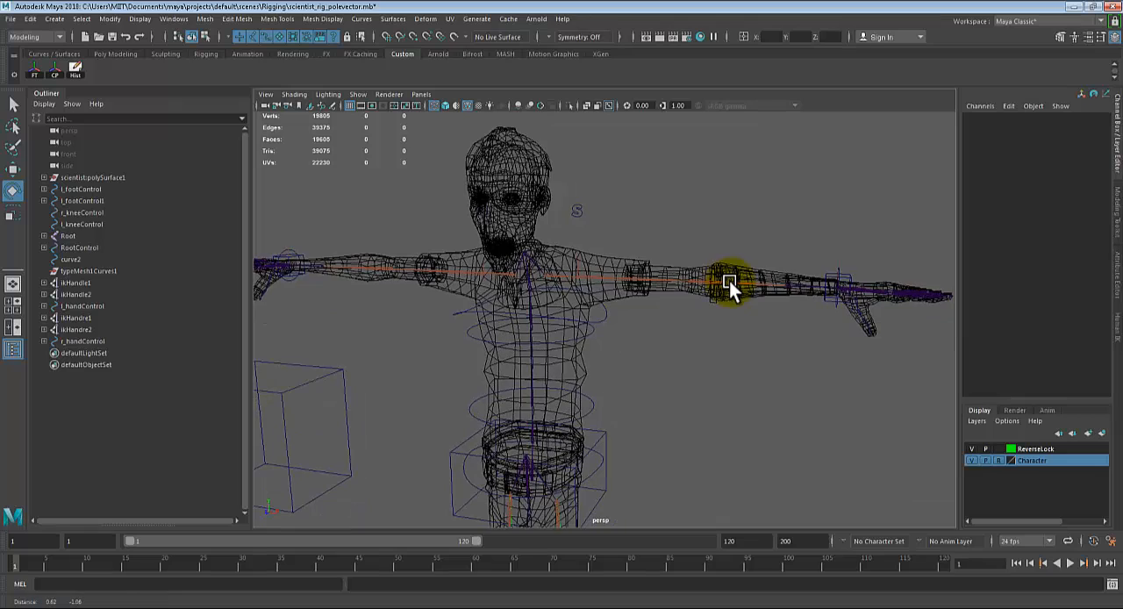
left_click_drag(652, 351, 529, 429, "alt")
left_click_drag(566, 375, 582, 399, "alt")
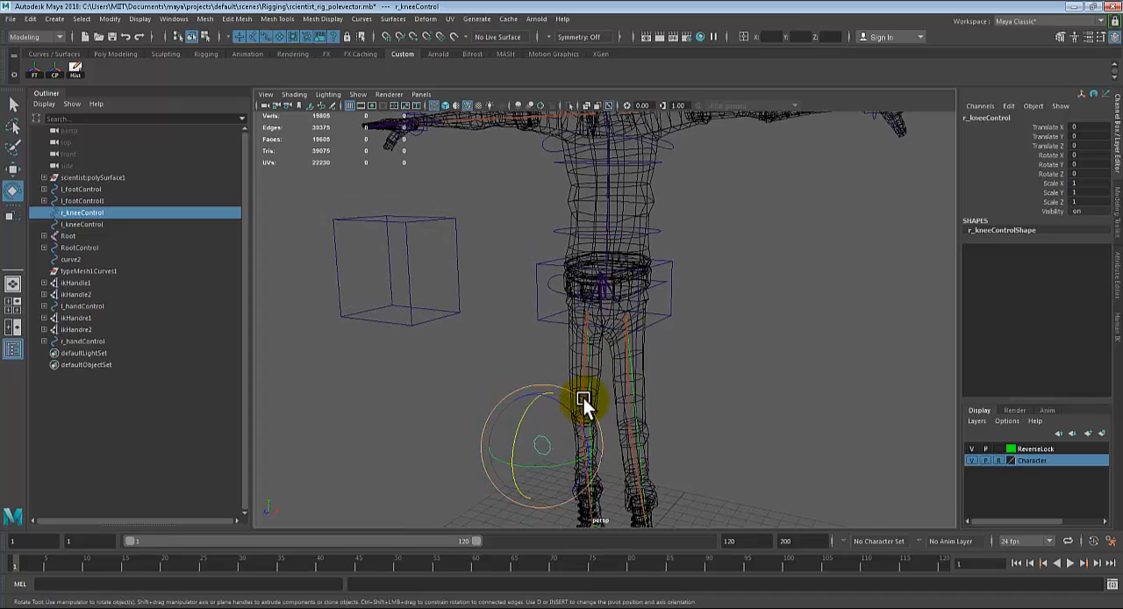
key("ctrl+d")
Step: Move the duplicated control up to the character's right arm, point-snapping it at the elbow
key("w")
left_click_drag(584, 381, 611, 404, "alt")
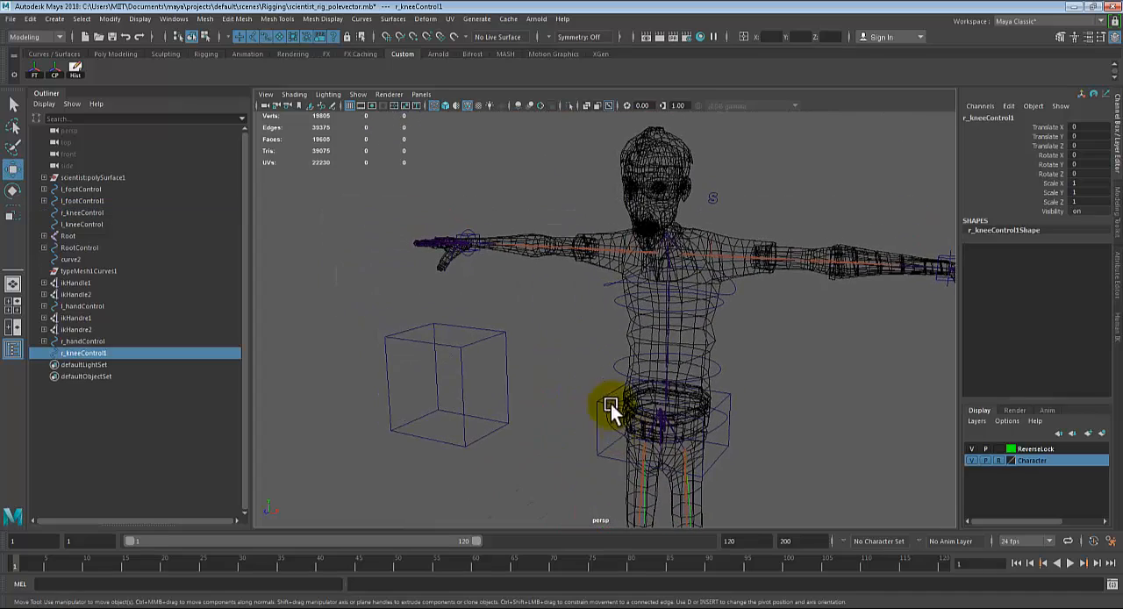
right_click_drag(611, 404, 565, 308, "alt")
middle_click_drag(565, 308, 611, 378, "alt")
left_click_drag(610, 378, 607, 357, "alt")
right_click_drag(608, 356, 705, 391, "alt")
middle_click_drag(524, 340, 738, 381, "alt")
scroll(646, 369, "up", 2)
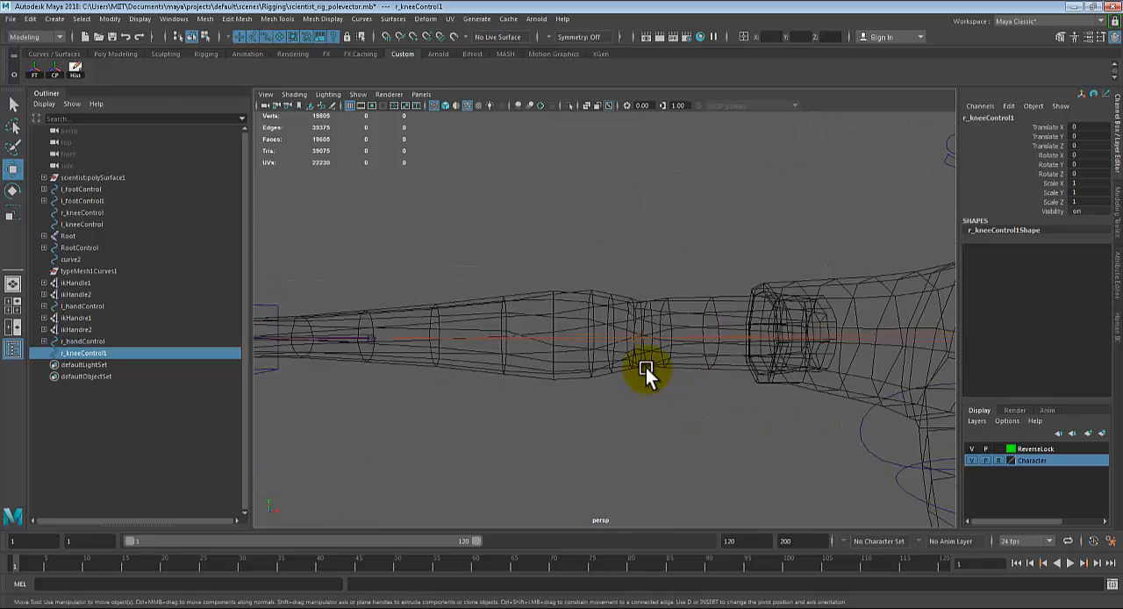
key("v")
scroll(636, 345, "up", 1)
middle_click(638, 335)
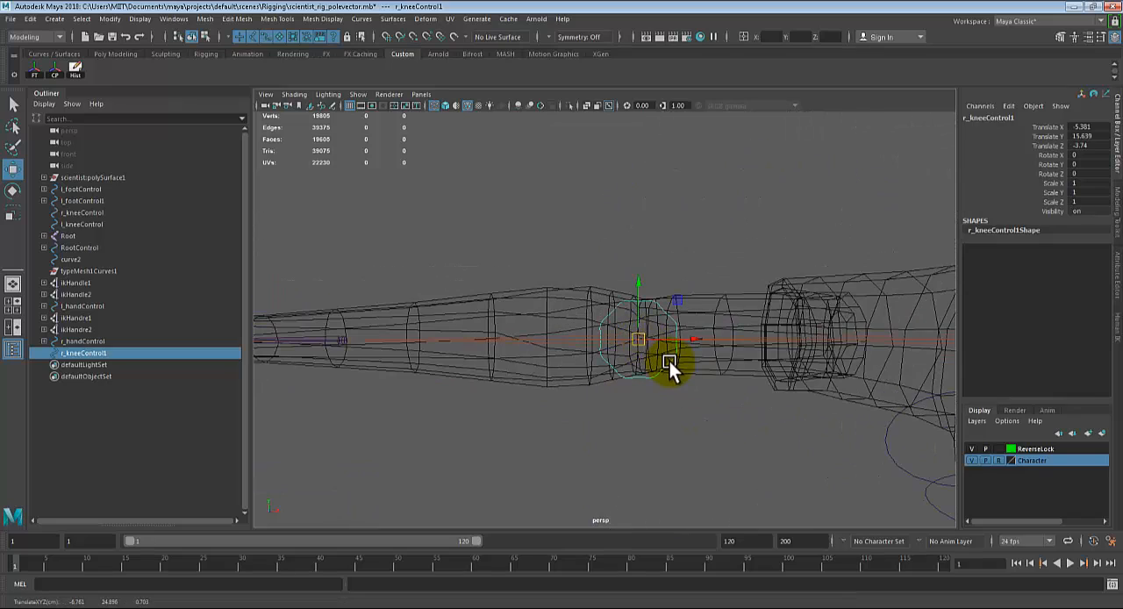
Step: Refine the duplicated control's position by point-snapping it onto the right elbow joint
mouse_move(687, 391)
left_mouse_down("alt")
mouse_move(735, 398)
mouse_move(688, 394)
left_mouse_up("alt")
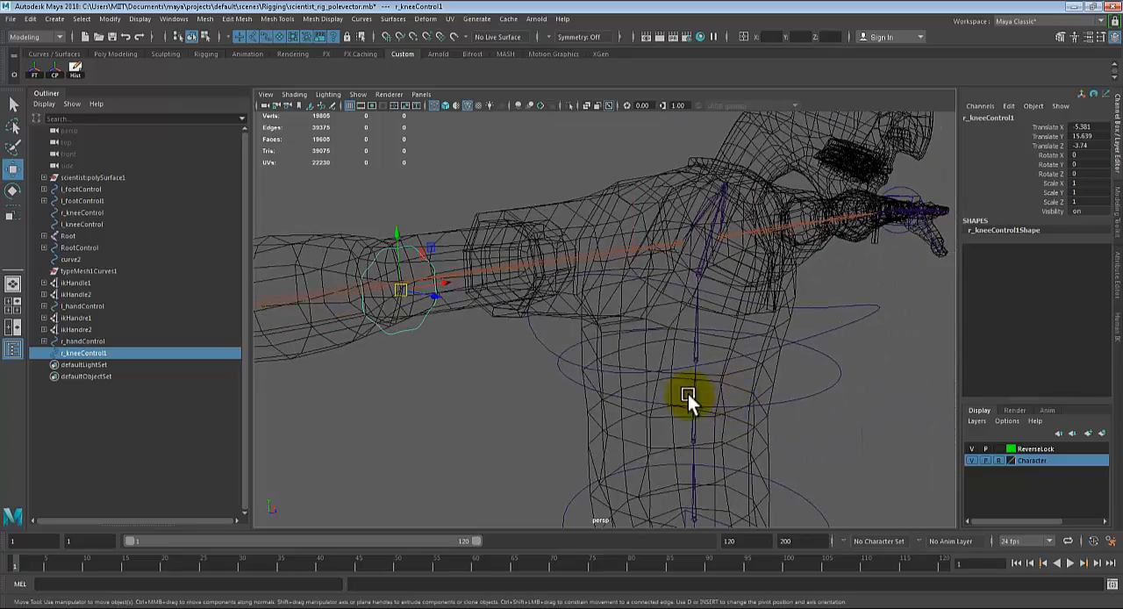
key("f")
mouse_move(550, 354)
left_mouse_down("alt")
mouse_move(568, 350)
mouse_move(552, 336)
left_mouse_up("alt")
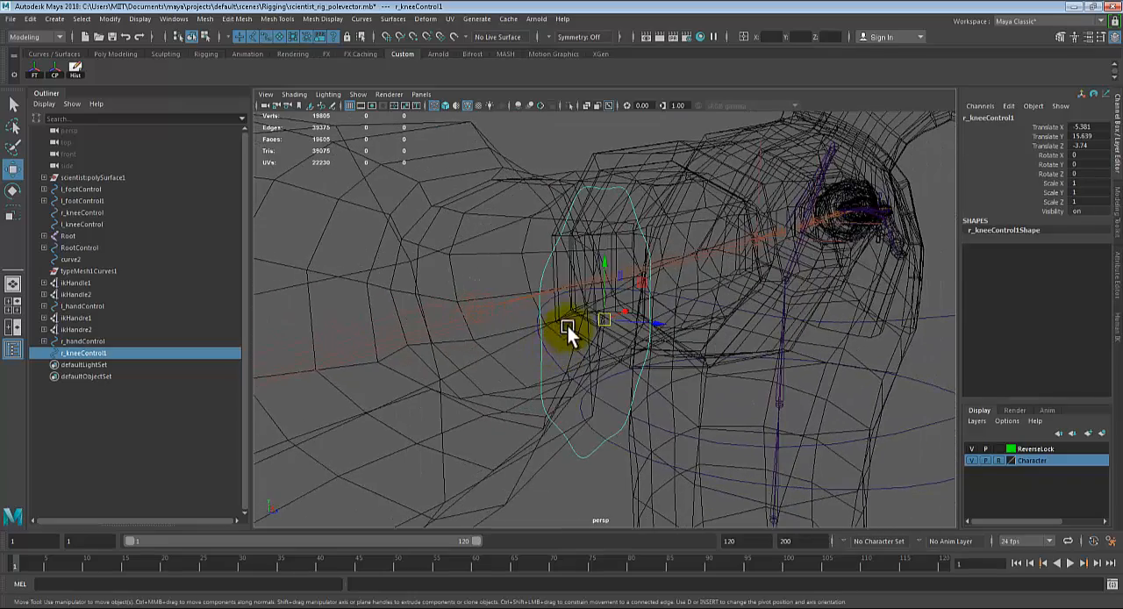
key("v")
middle_click(475, 301)
scroll(565, 321, "down", 4)
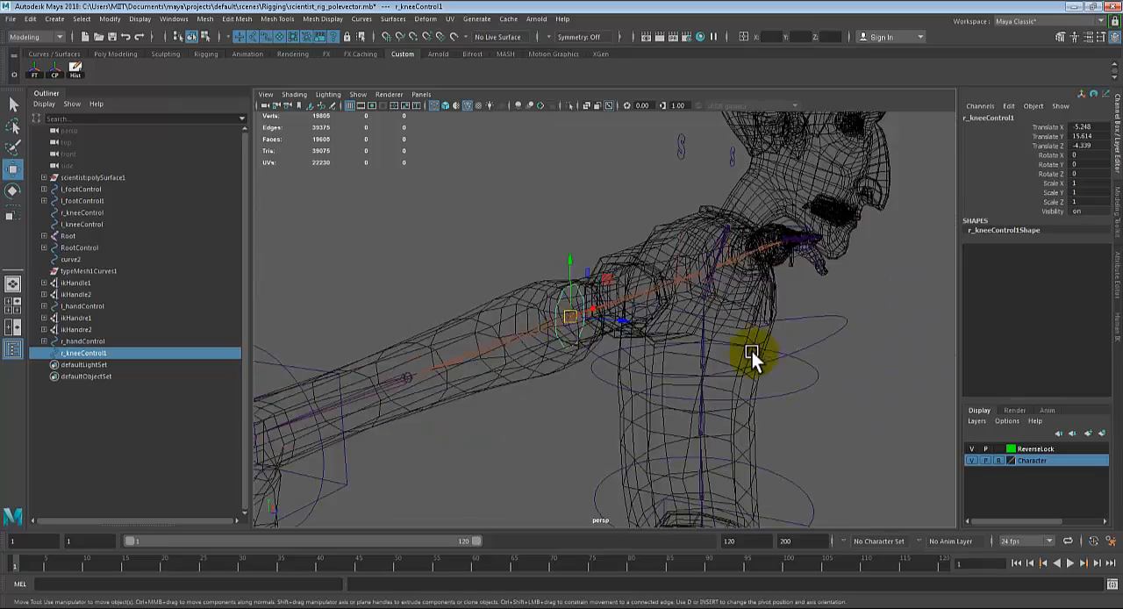
Step: Duplicate the right elbow's control circle and point-snap the copy onto the left elbow
left_click_drag(752, 352, 699, 353, "alt")
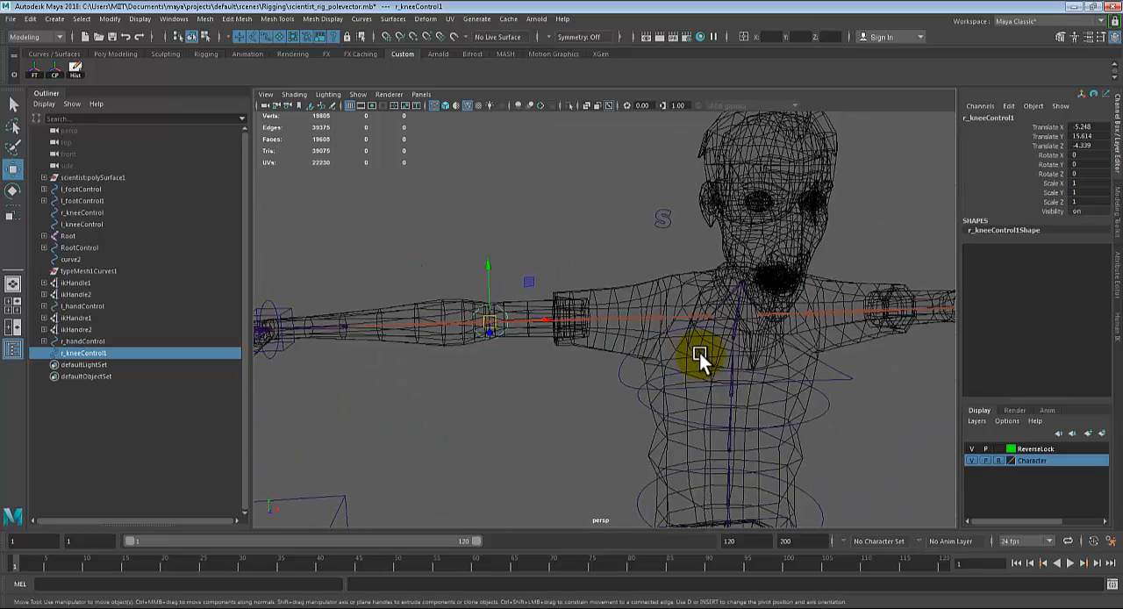
key("ctrl+d")
middle_click_drag(794, 334, 548, 341, "alt")
right_click_drag(547, 341, 811, 368, "alt")
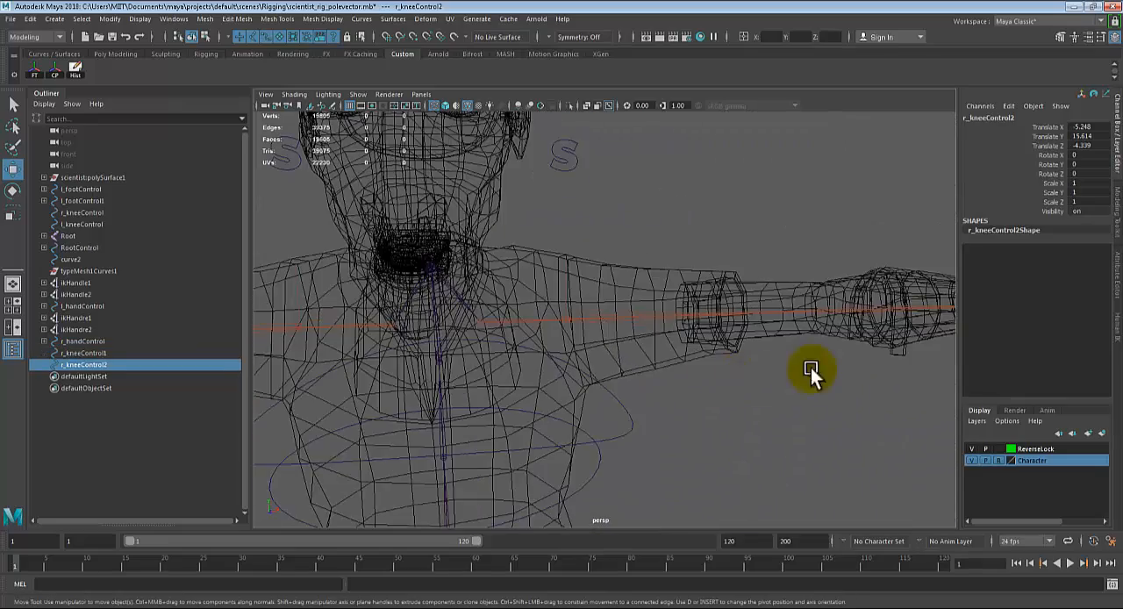
middle_click_drag(810, 368, 399, 361, "alt")
right_click_drag(399, 361, 498, 369, "alt")
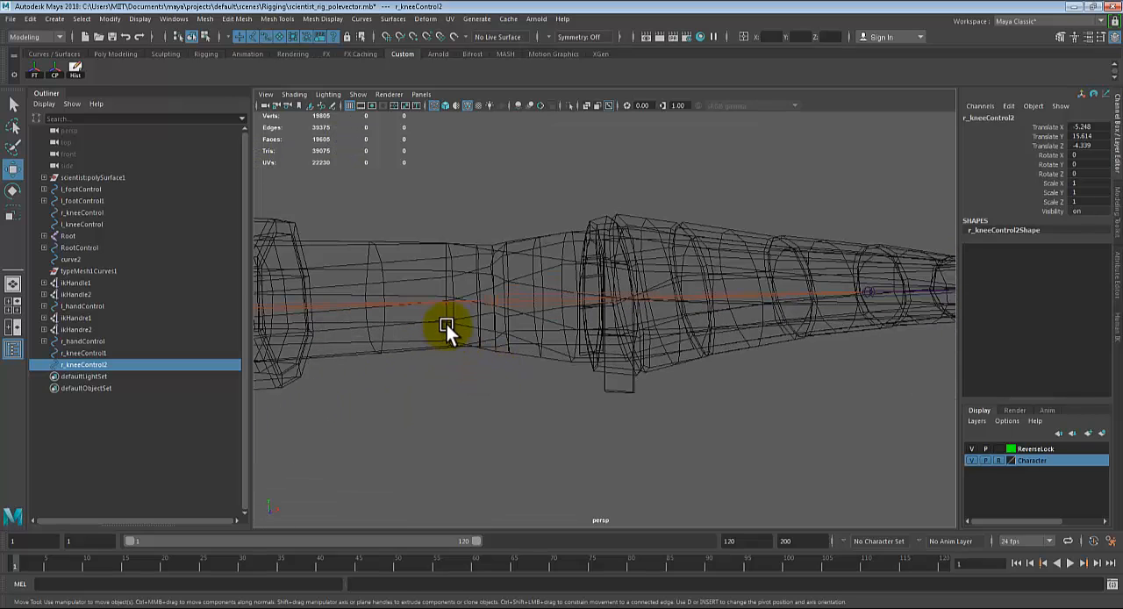
key("v")
middle_click_drag(489, 300, 492, 300)
scroll(494, 320, "down", 5)
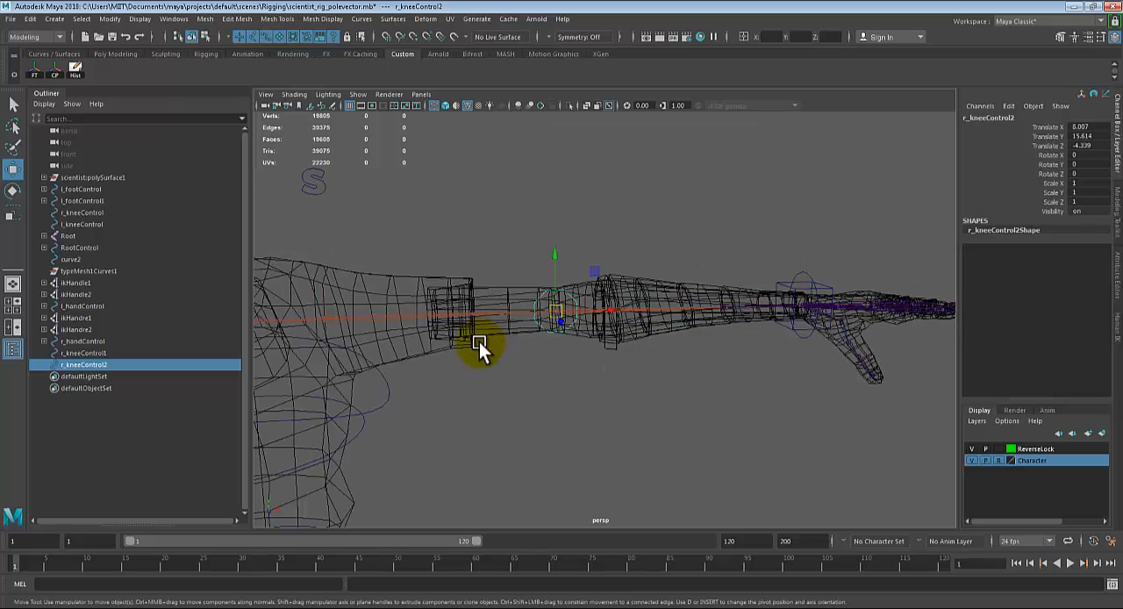
Step: Select both elbow circles and move them back behind the arms to about -11.567 in Translate Z
middle_click_drag(479, 342, 805, 357, "alt")
scroll(803, 356, "down", 5)
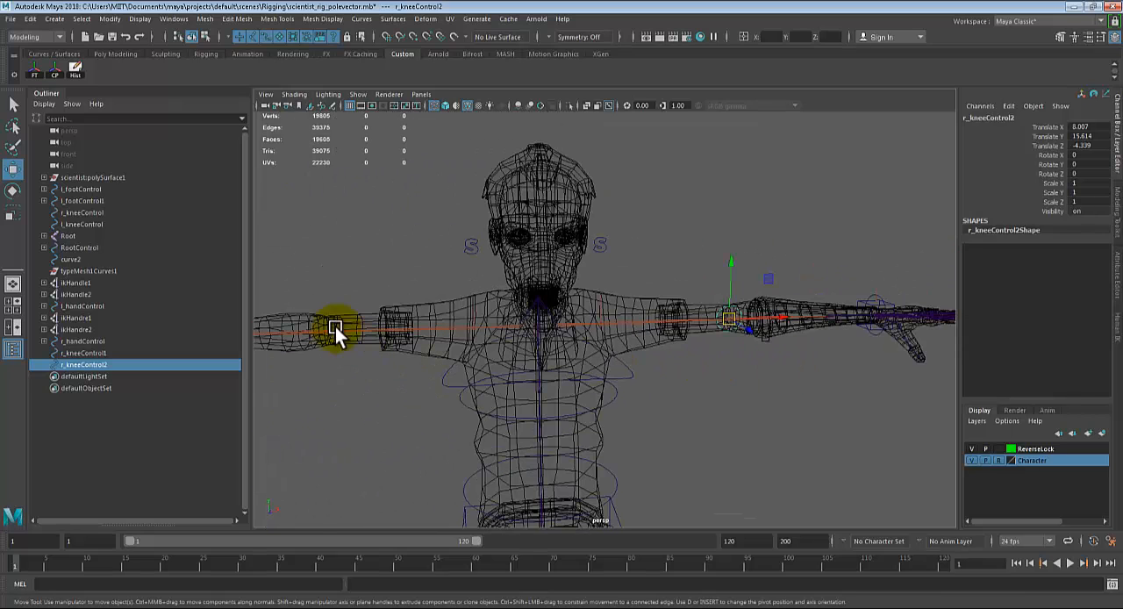
left_click(325, 319)
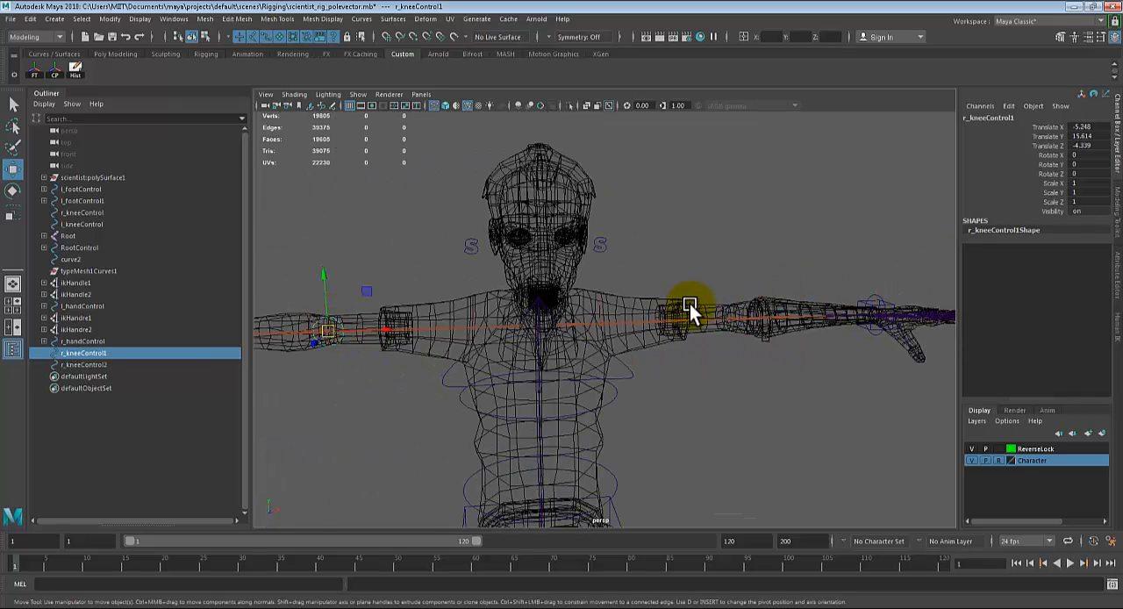
scroll(733, 358, "up", 5)
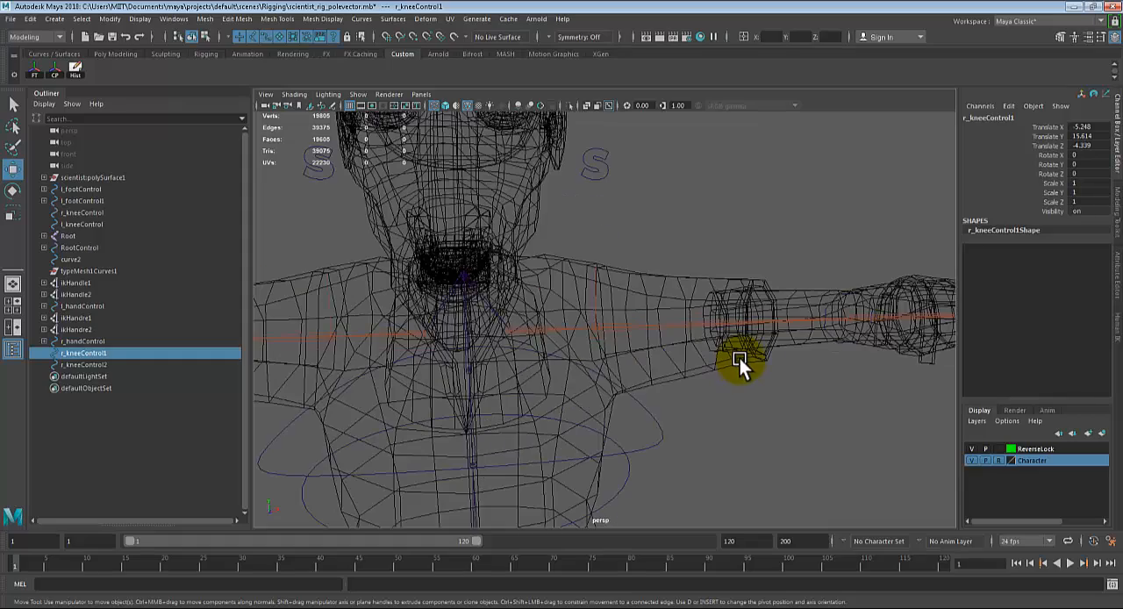
middle_click_drag(769, 348, 675, 354, "alt")
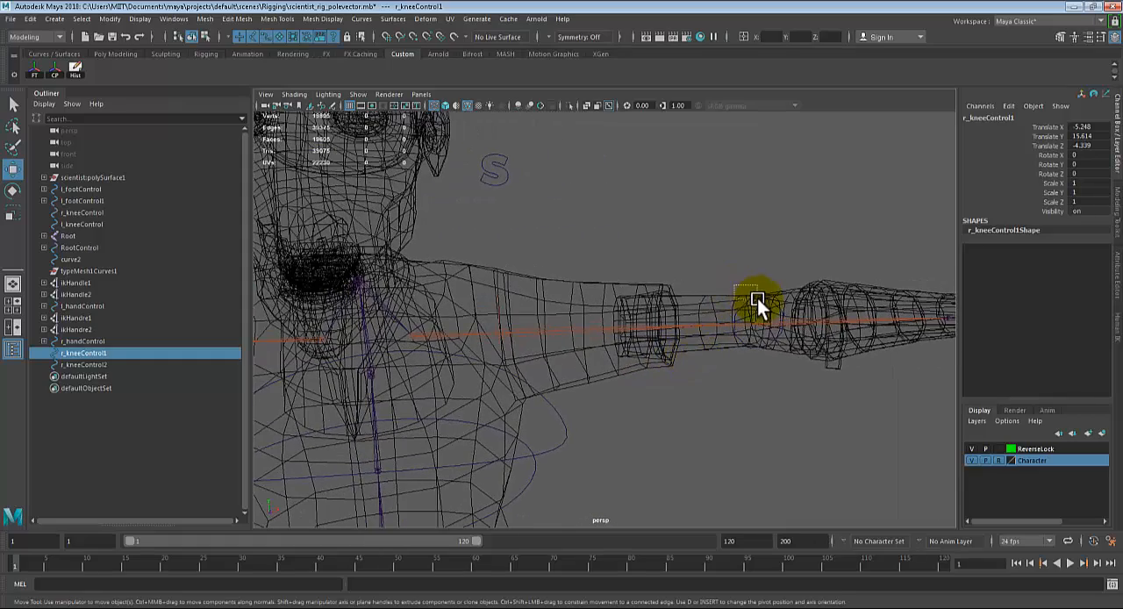
left_click(758, 300, "shift")
scroll(729, 335, "down", 5)
left_click_drag(682, 351, 710, 372, "alt")
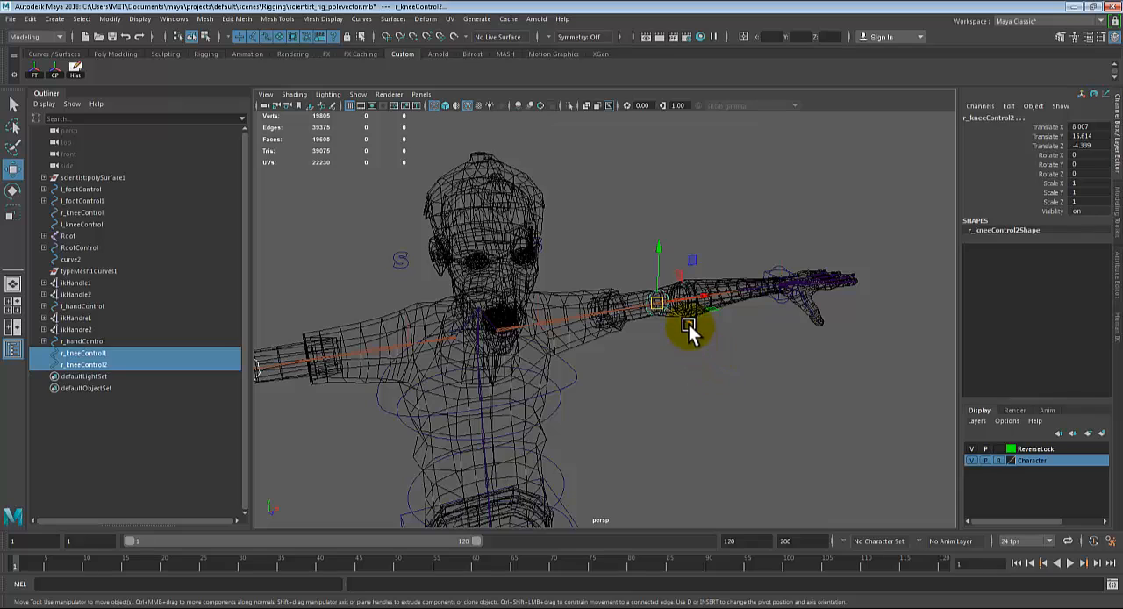
left_click_drag(591, 287, 534, 234, "alt")
left_click_drag(798, 304, 716, 347, "alt")
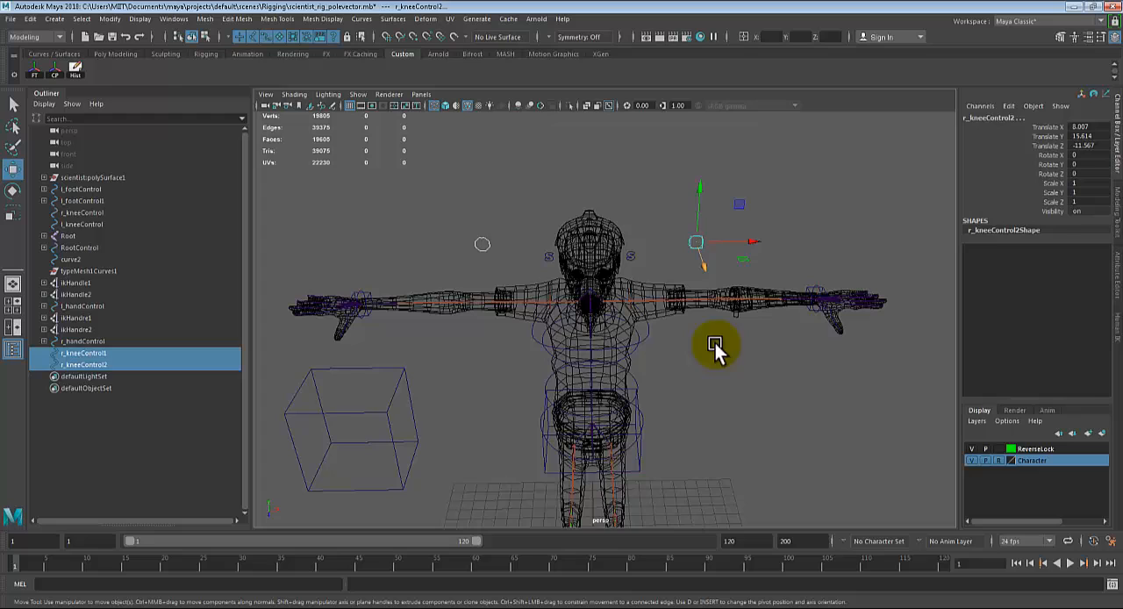
Step: Rename the control circle behind the right elbow r_elbowControl
left_click(481, 239)
double_click(974, 119)
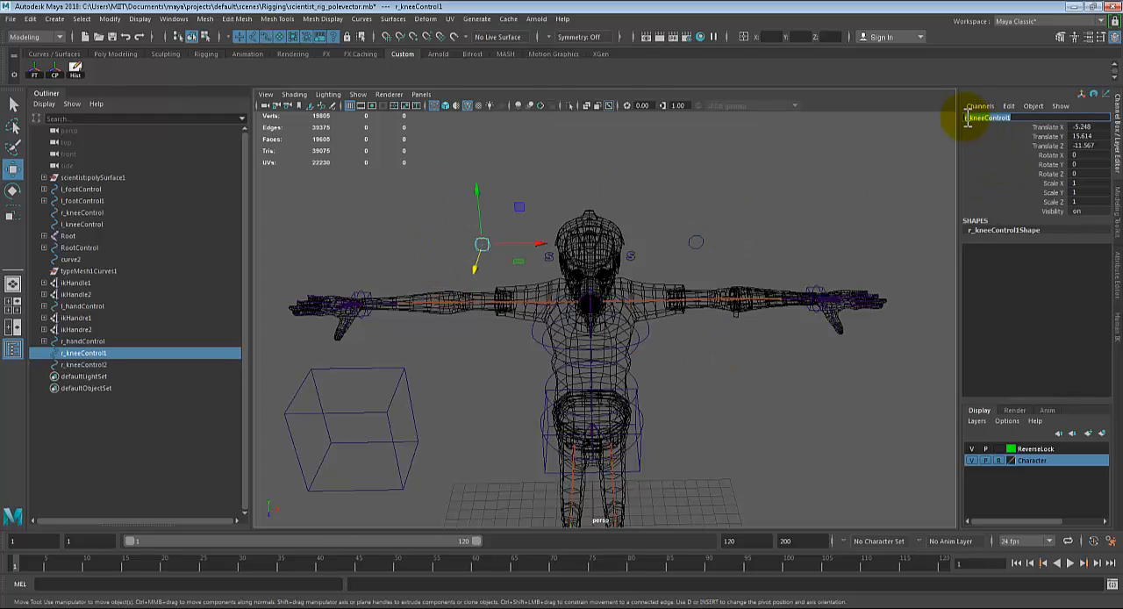
type("l")
type("_kneowCon")
type("trol")
key("Return")
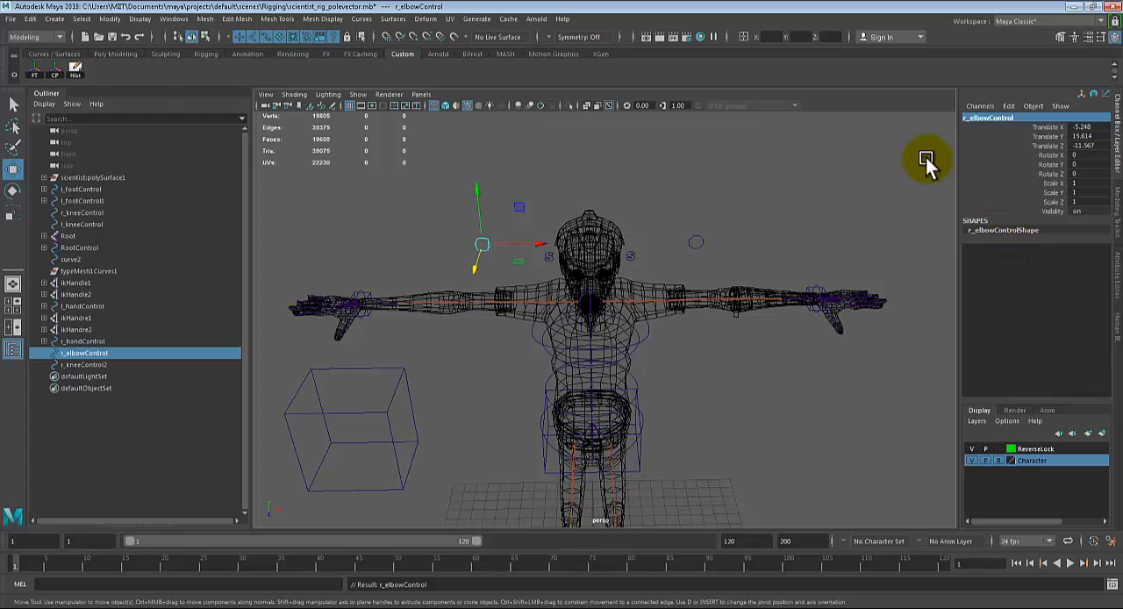
Step: Rename the control circle behind the left elbow l_elbowControl
left_click(691, 240)
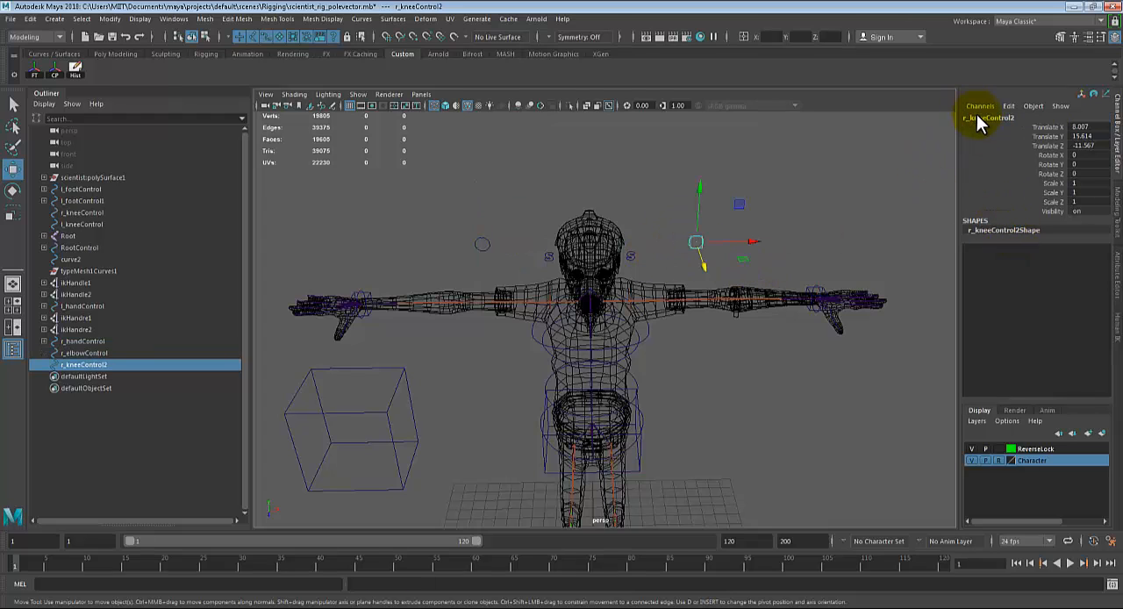
left_click(978, 118)
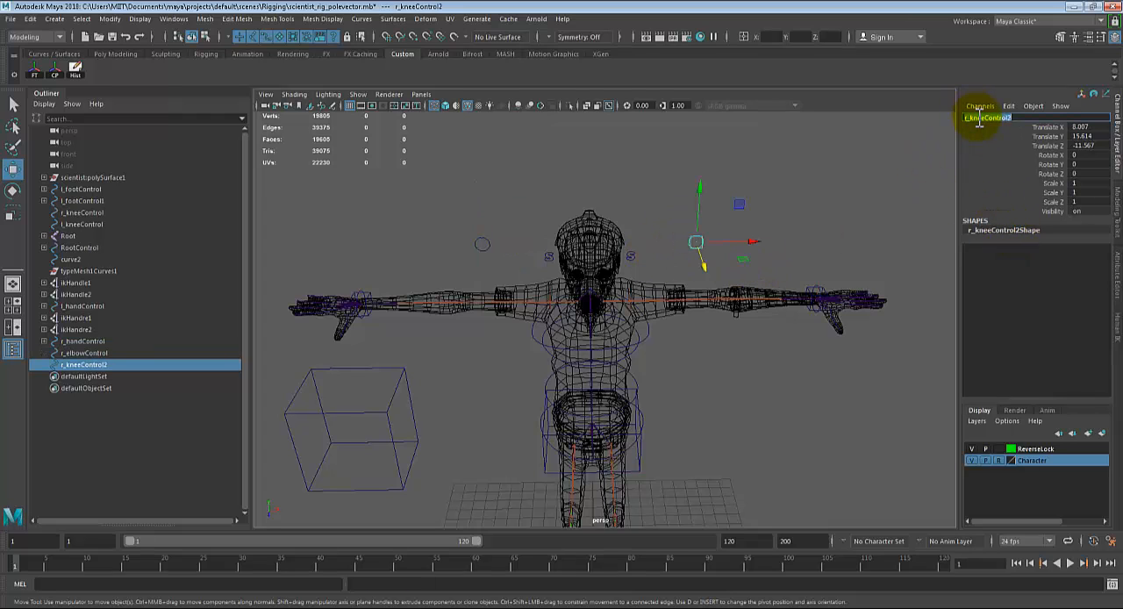
key("BackSpace")
type("l_elbowControl")
key("Return")
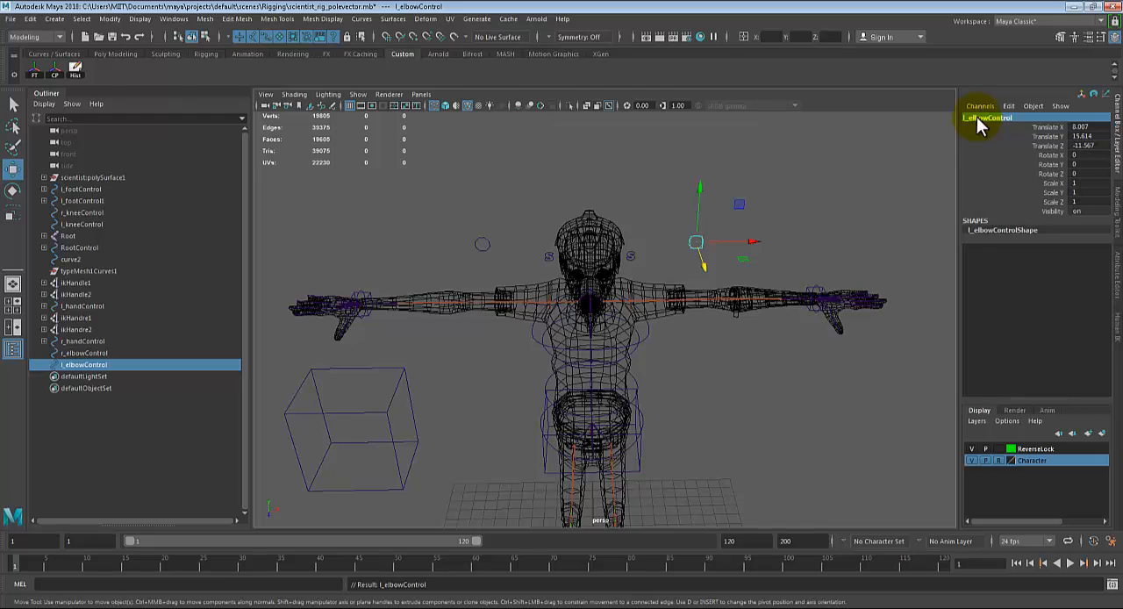
Step: Freeze the transformations of both elbow controls and center their pivots
left_click(480, 231, "shift")
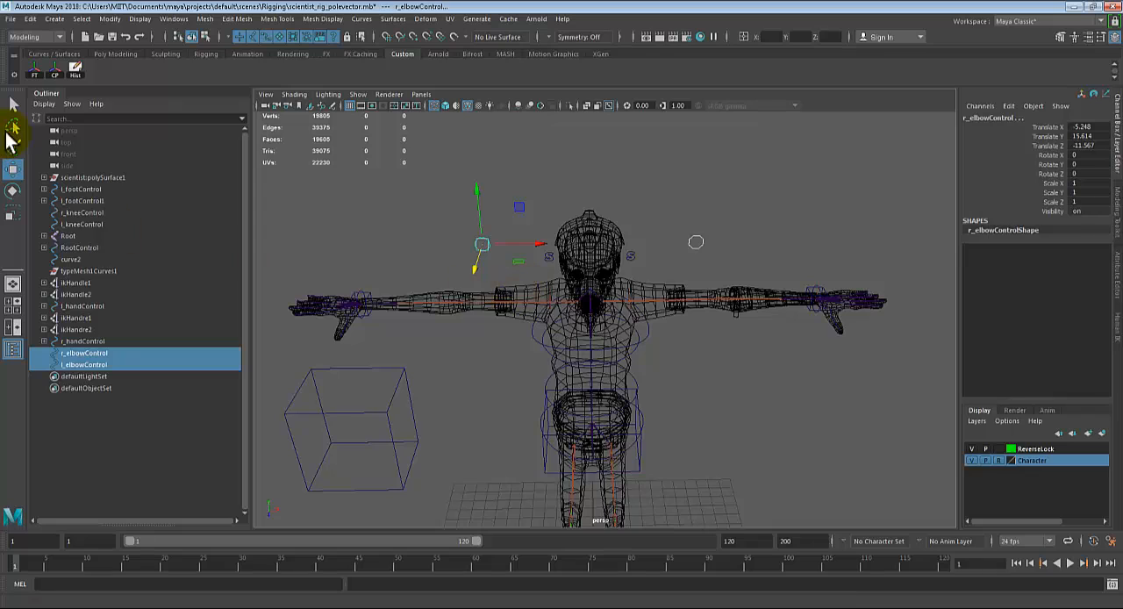
left_click(33, 70)
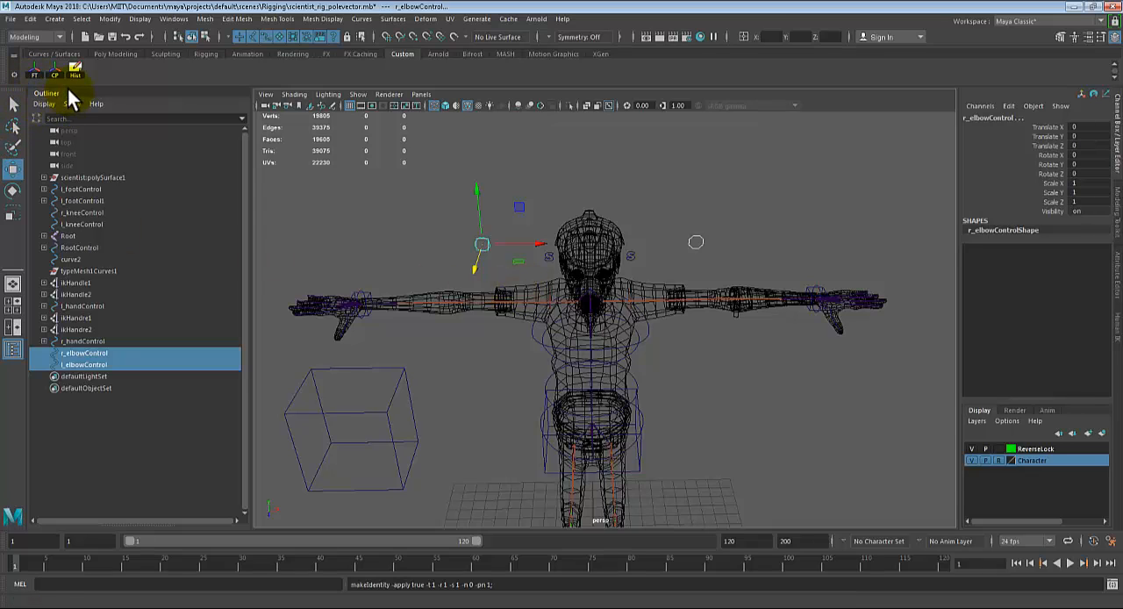
left_click(52, 74)
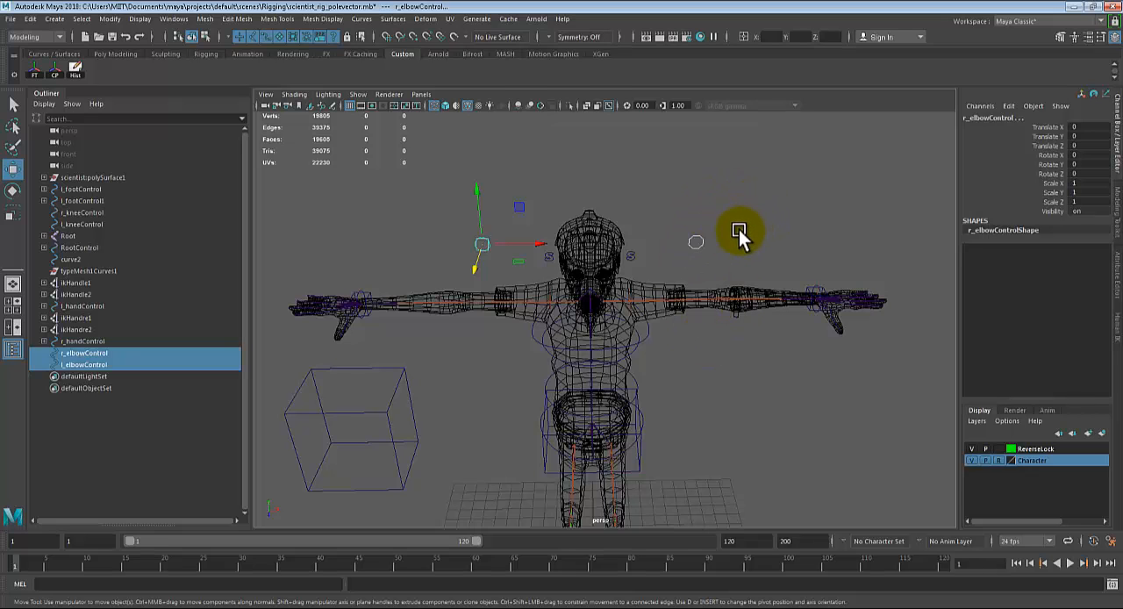
middle_click_drag(740, 238, 735, 231, "alt")
middle_click_drag(802, 251, 734, 244, "alt")
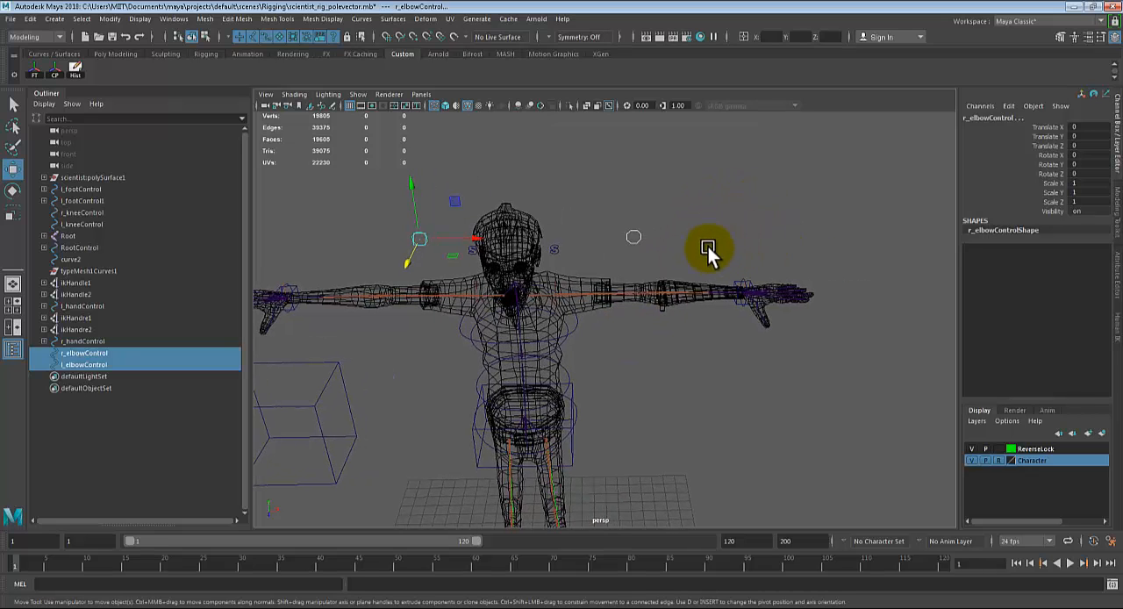
left_click(645, 241)
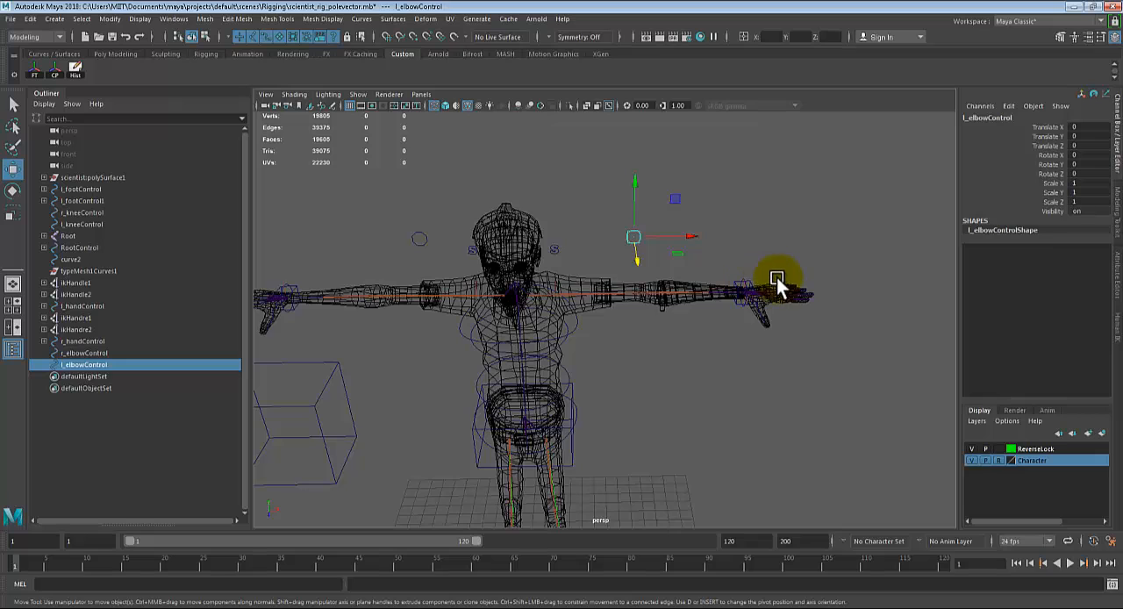
right_click_drag(779, 283, 831, 314, "alt")
middle_click_drag(830, 314, 775, 344, "alt")
left_click_drag(776, 349, 727, 331, "alt")
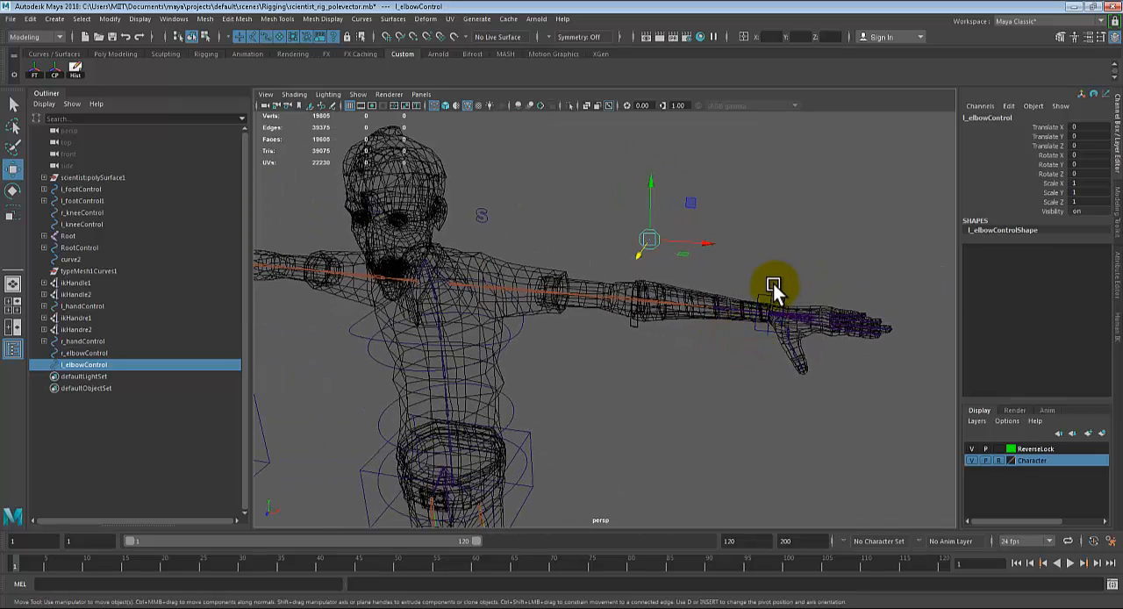
left_click(706, 239)
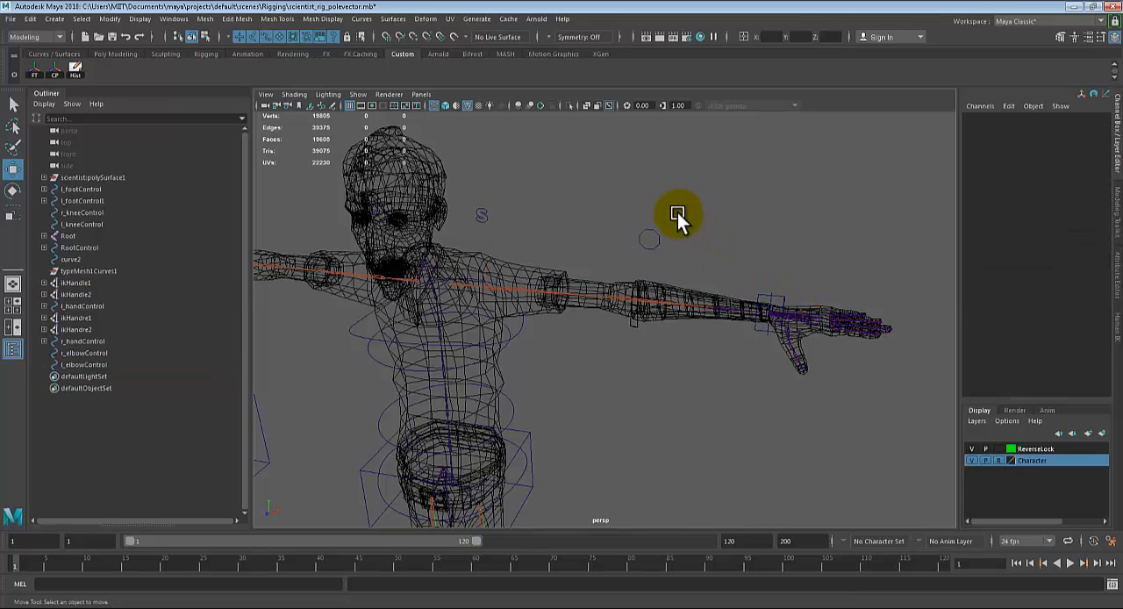
Step: Constrain the left arm's IK handle ikHandle2 to l_elbowControl with a Pole Vector constraint
left_click_drag(677, 213, 626, 249)
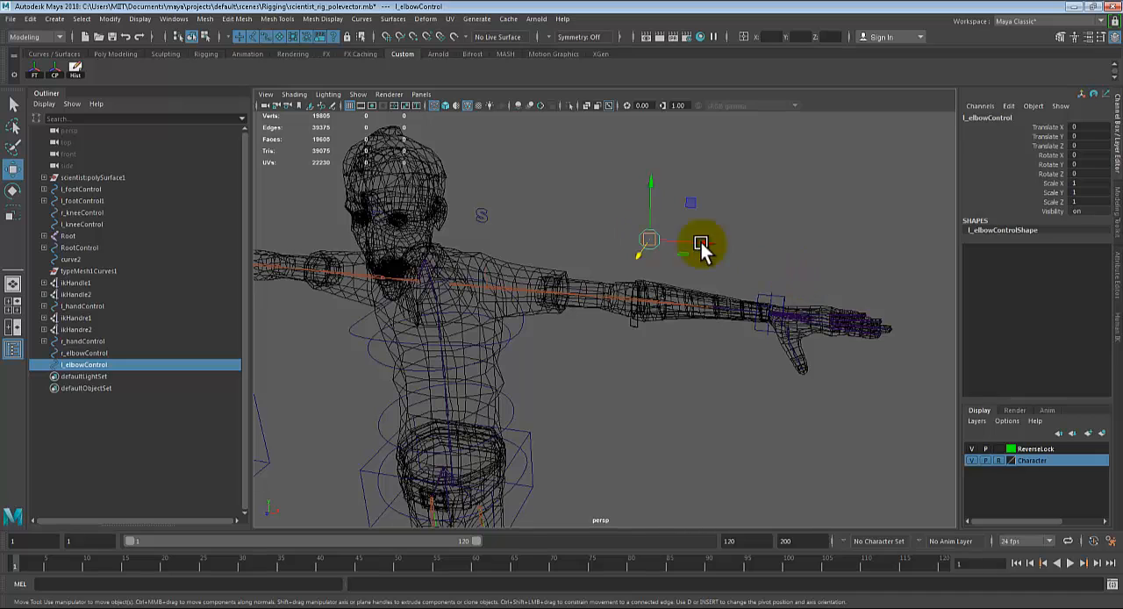
left_click(770, 309, "shift")
scroll(854, 299, "up", 5)
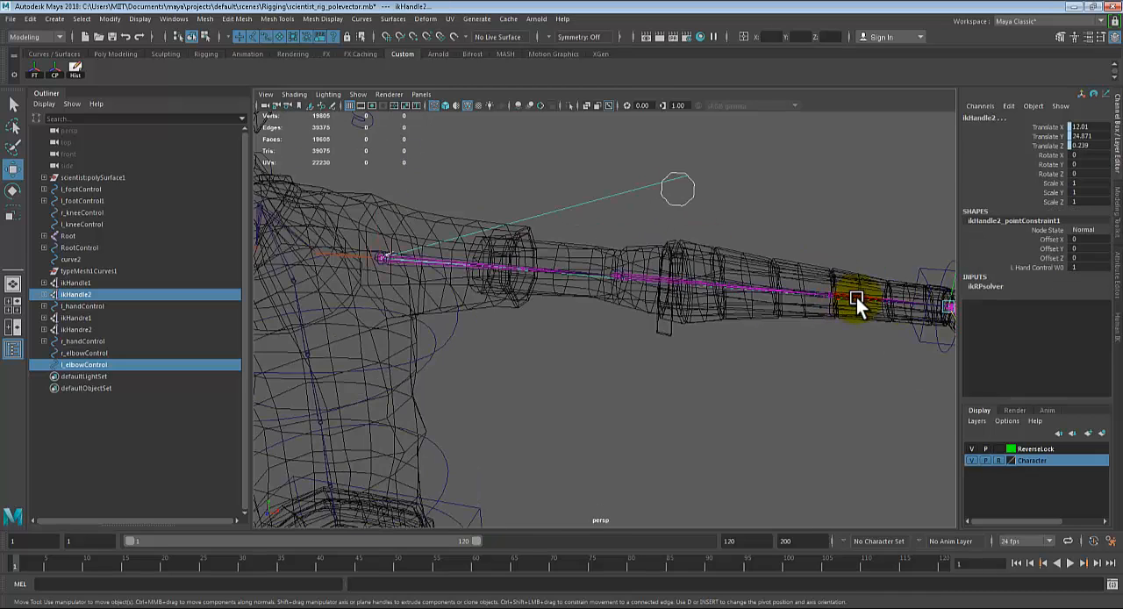
middle_click_drag(857, 299, 626, 289, "alt")
scroll(511, 289, "up", 5)
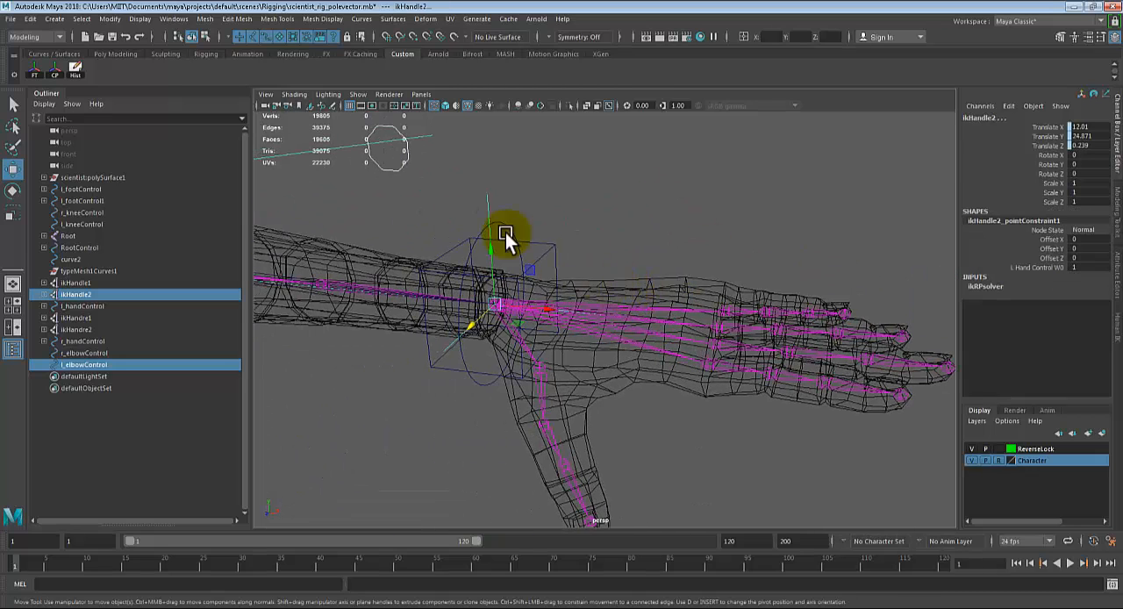
left_click(27, 36)
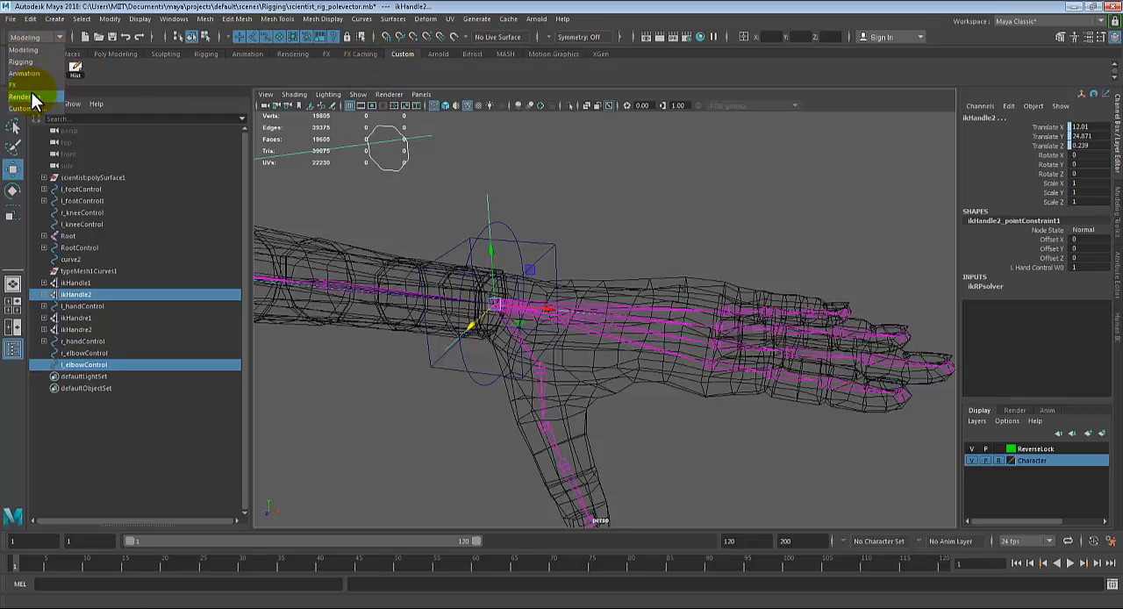
left_click(21, 61)
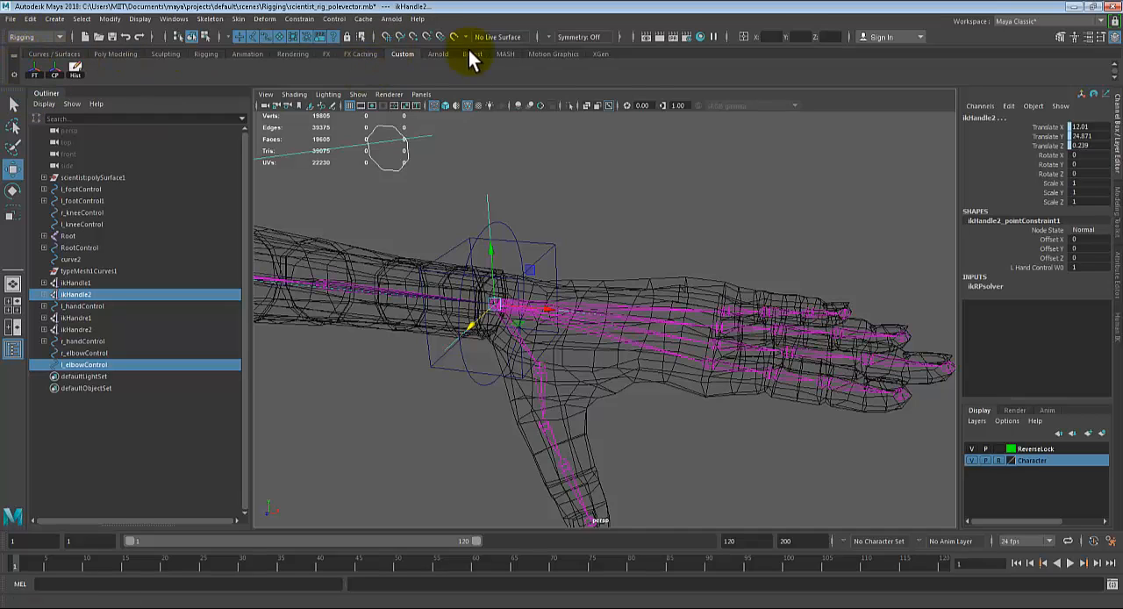
left_click(299, 20)
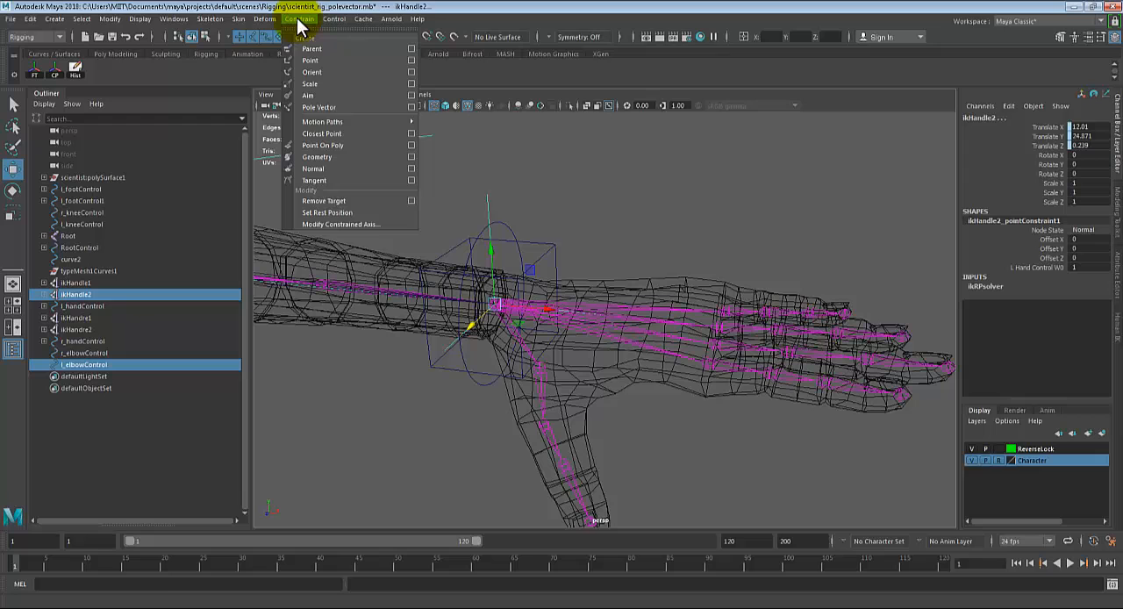
left_click(320, 107)
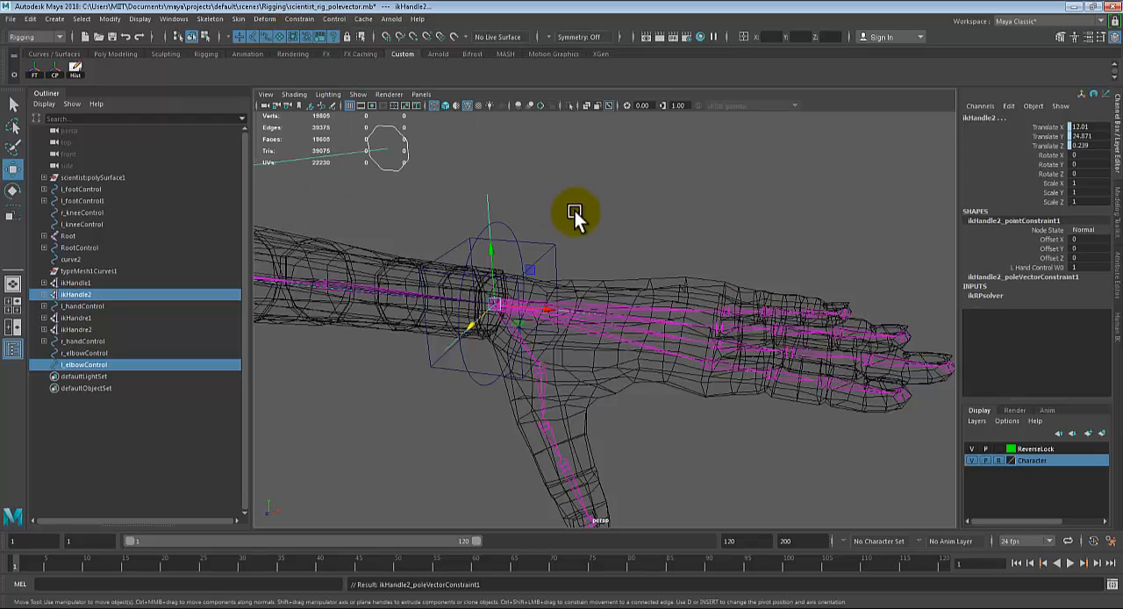
Step: Test the left arm by moving l_handControl inward and shifting l_elbowControl, and undo these moves
left_click(578, 292)
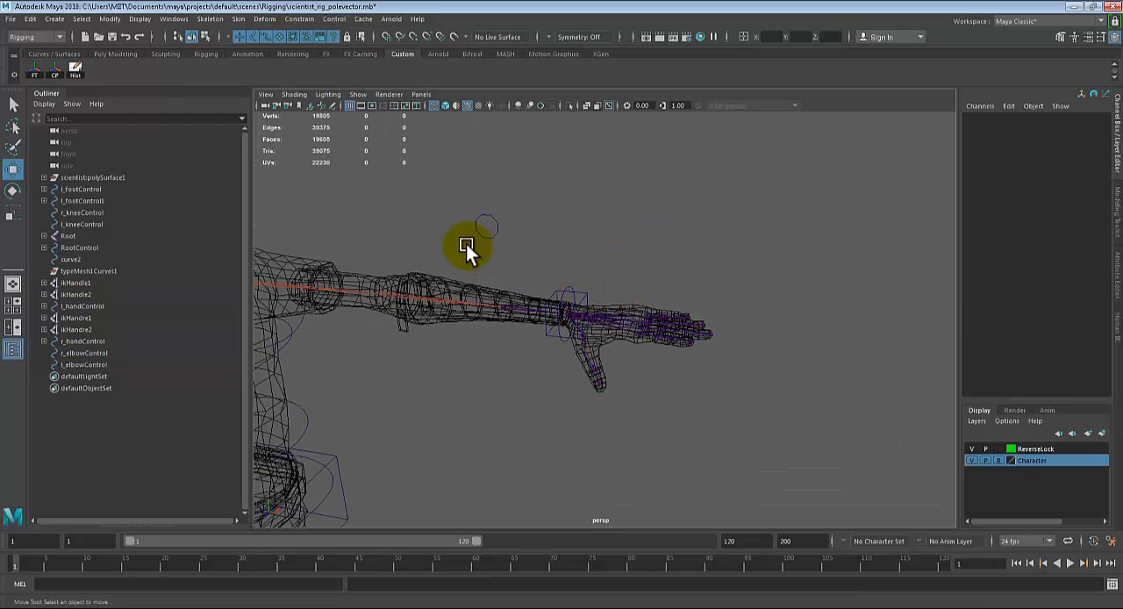
left_click(488, 239)
middle_click_drag(489, 244, 572, 227, "alt")
mouse_move(554, 169)
left_mouse_down()
mouse_move(559, 210)
mouse_move(562, 176)
left_mouse_up()
key("q")
left_click(690, 292)
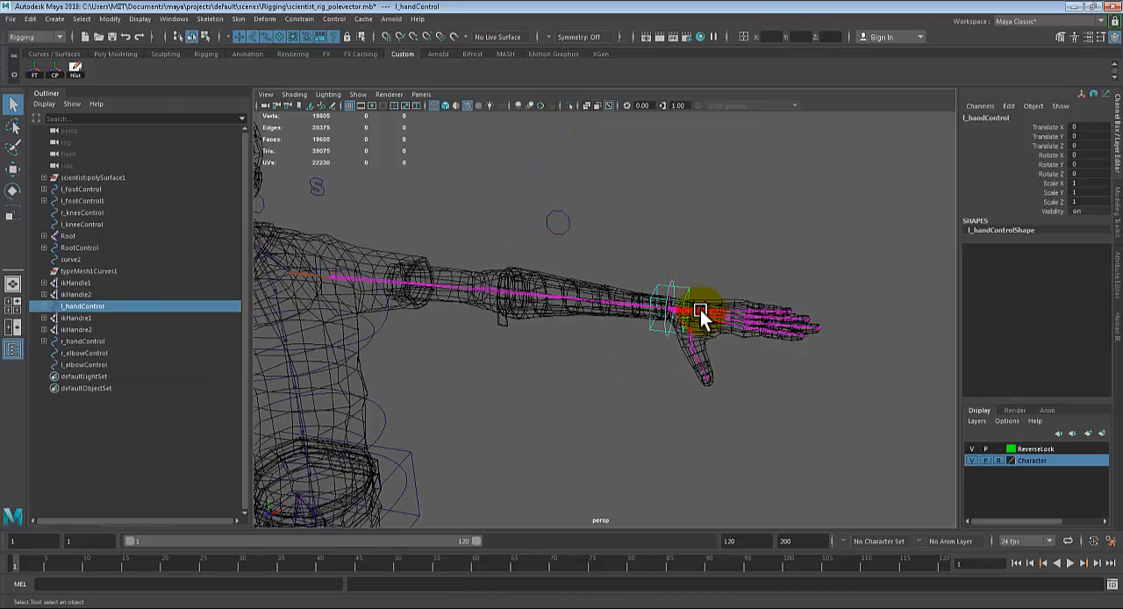
key("w")
left_click(552, 207)
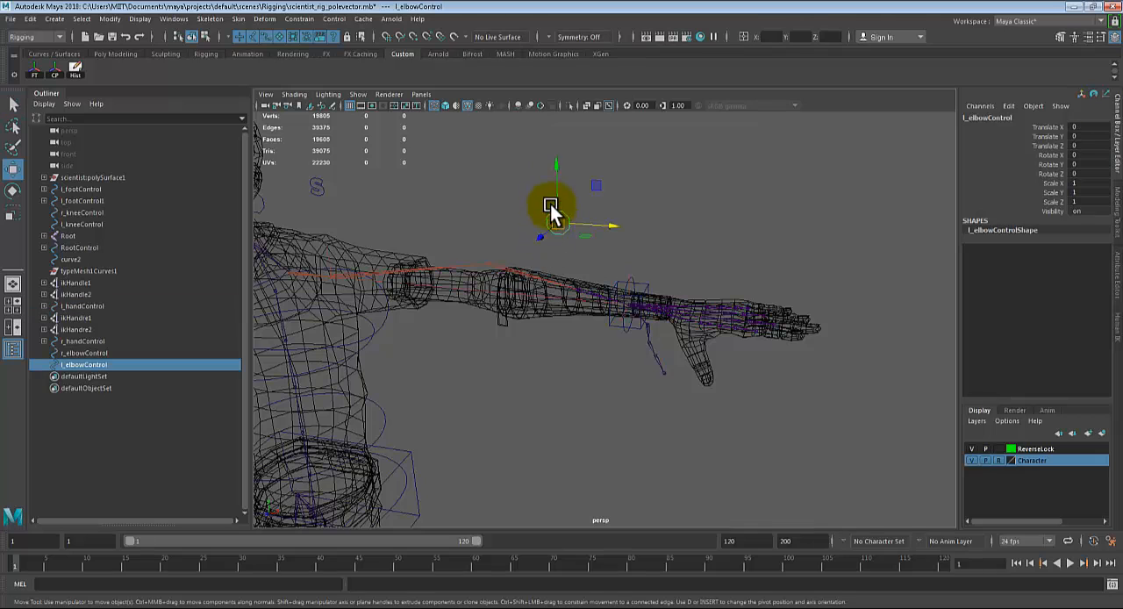
left_click_drag(554, 167, 581, 160)
key("ctrl+z")
key("ctrl+z")
key("ctrl+z")
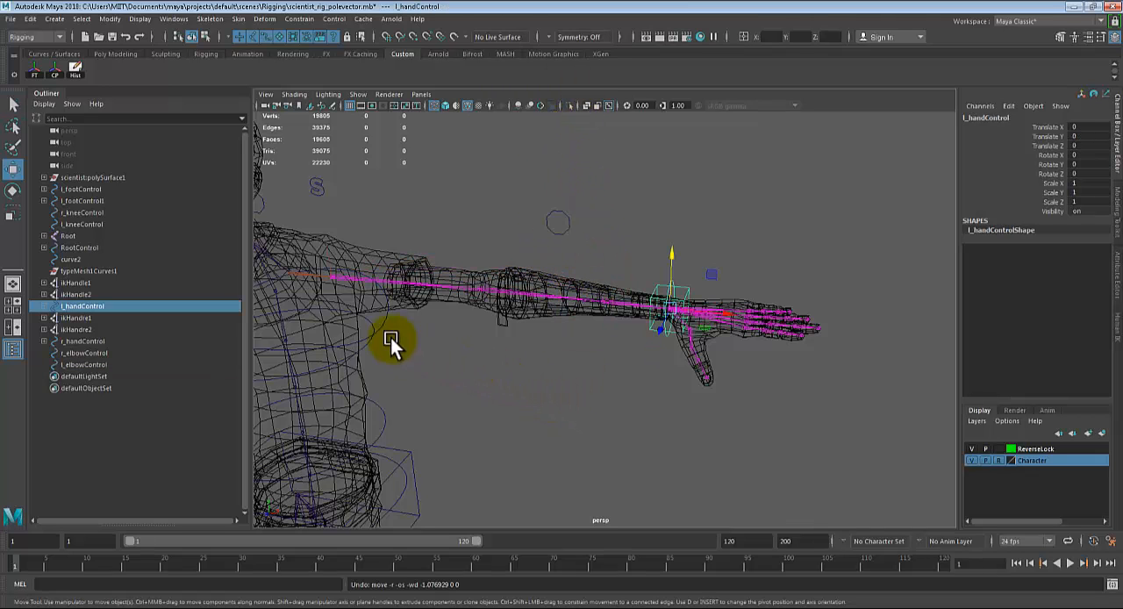
Step: Constrain the right arm's IK handle ikHandre2 to r_elbowControl with a Pole Vector constraint
middle_click_drag(389, 337, 856, 369, "alt")
left_click_drag(702, 354, 626, 340, "alt")
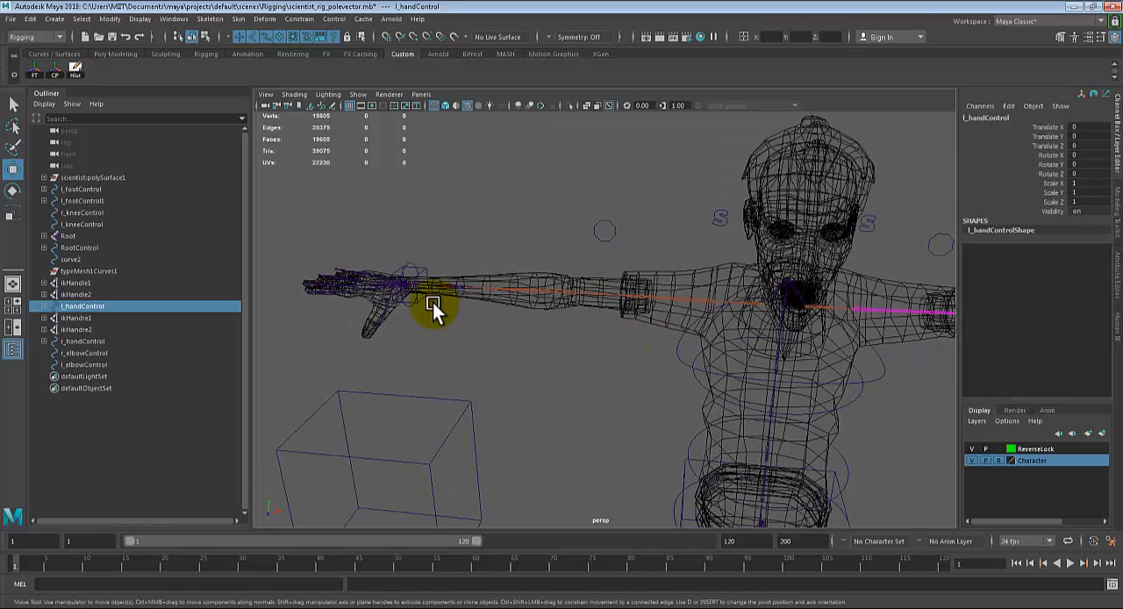
right_click_drag(433, 303, 526, 293, "alt")
middle_click_drag(527, 293, 633, 284, "alt")
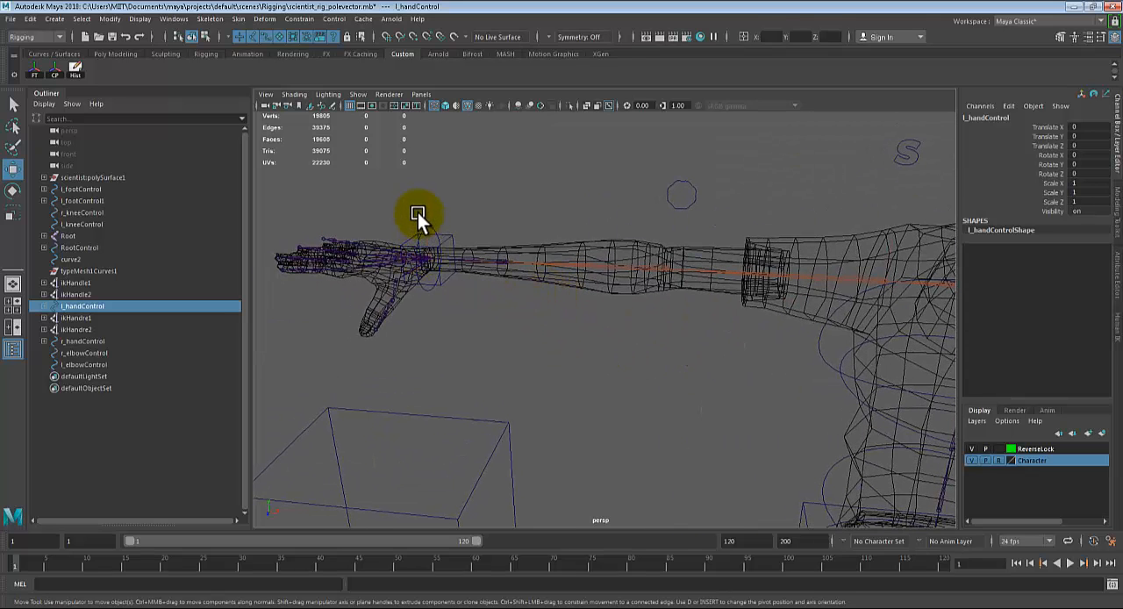
left_click(676, 208)
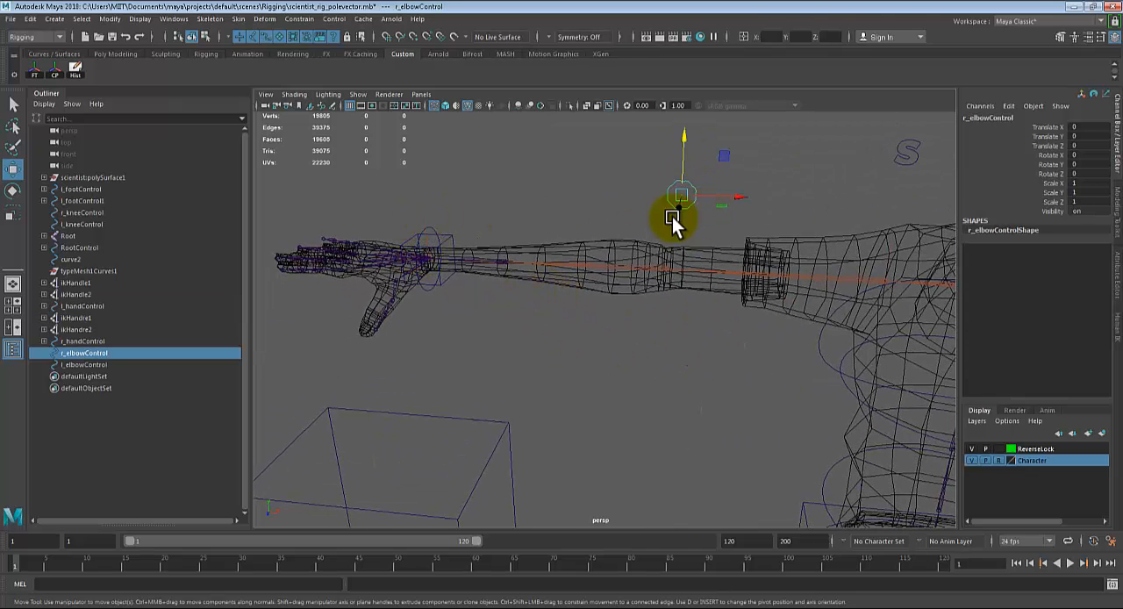
left_click(424, 219, "shift")
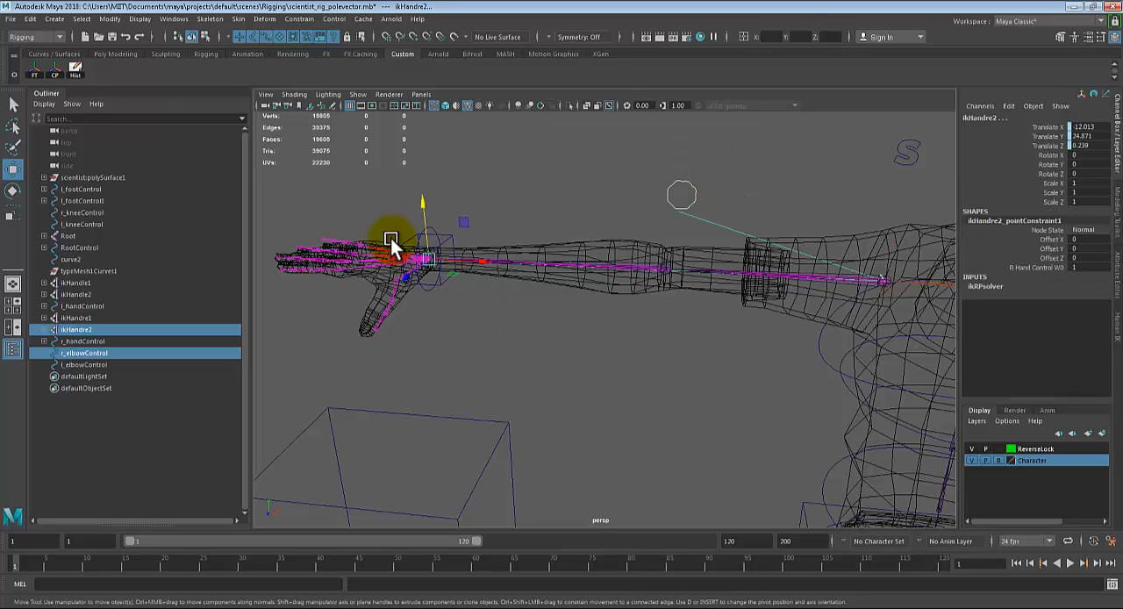
left_click(298, 19)
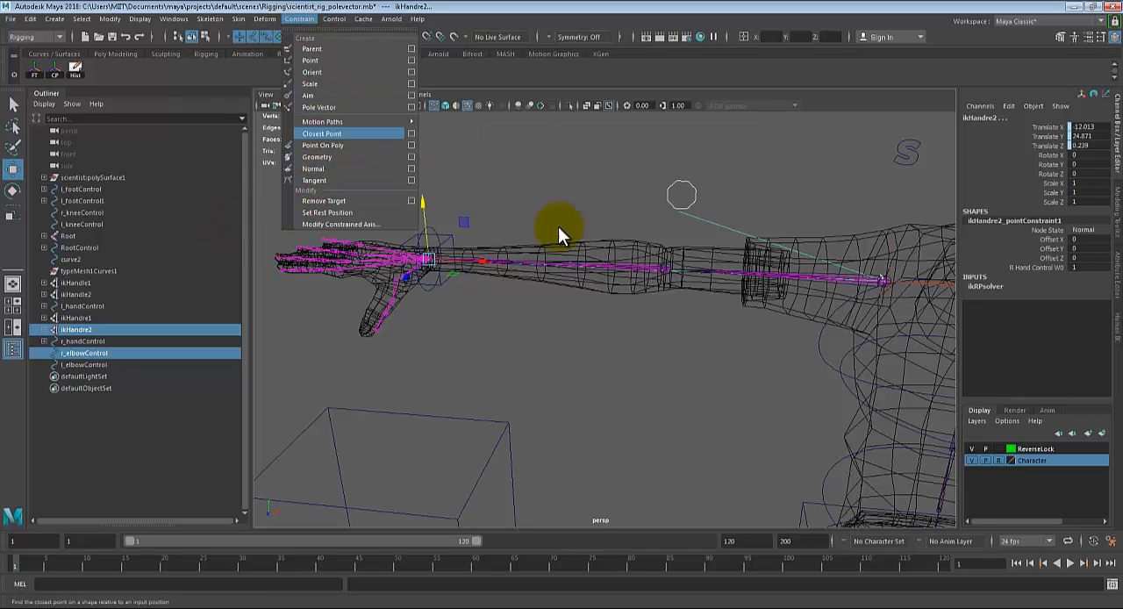
Step: Try moving r_elbowControl vertically behind the right arm, and undo the move
left_click(438, 287)
key("q")
left_click_drag(442, 279, 630, 136, "alt")
key("w")
key("ctrl+z")
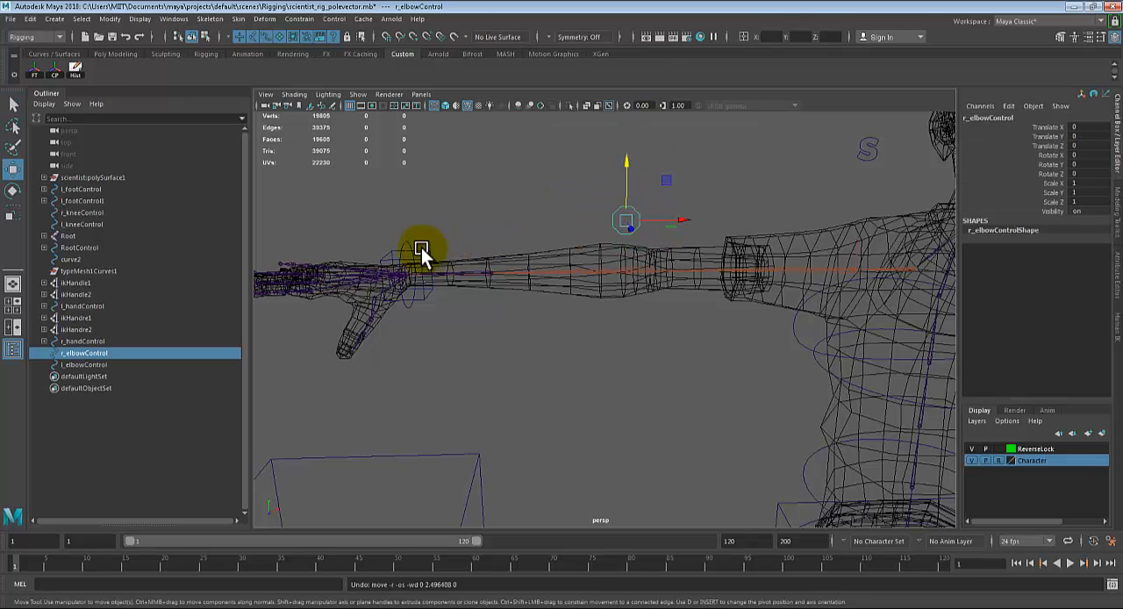
Step: Test the right arm by moving r_handControl inward to about 1.168 in Translate X and shifting r_elbowControl, and undo these moves
key("q")
left_click(427, 254)
key("w")
left_click_drag(454, 276, 569, 276)
left_click(636, 217)
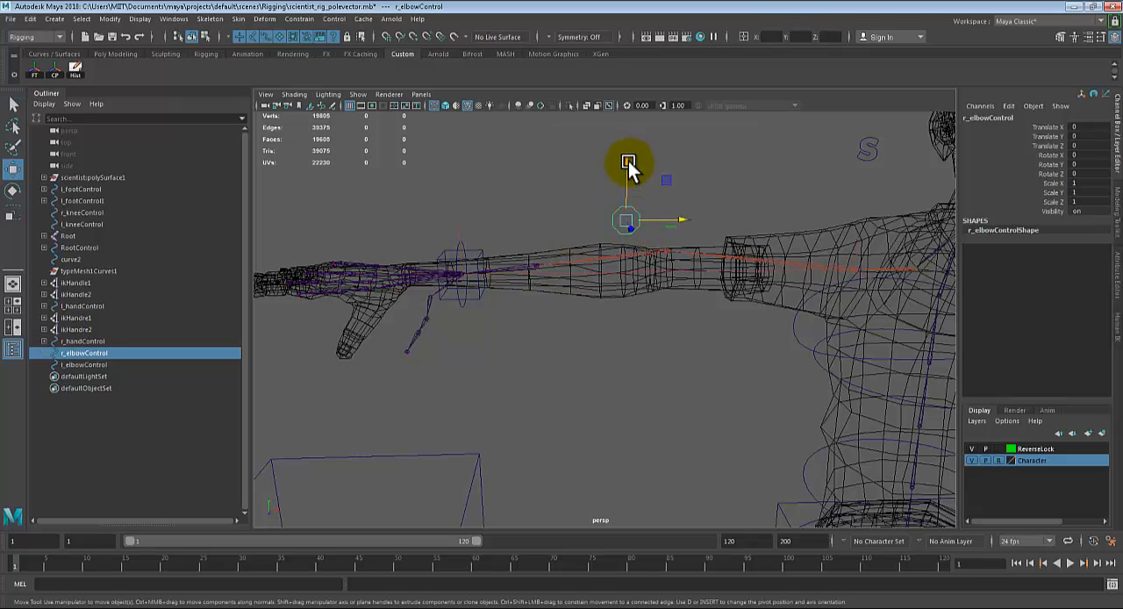
left_click_drag(628, 161, 635, 204)
key("ctrl+z")
key("ctrl+z")
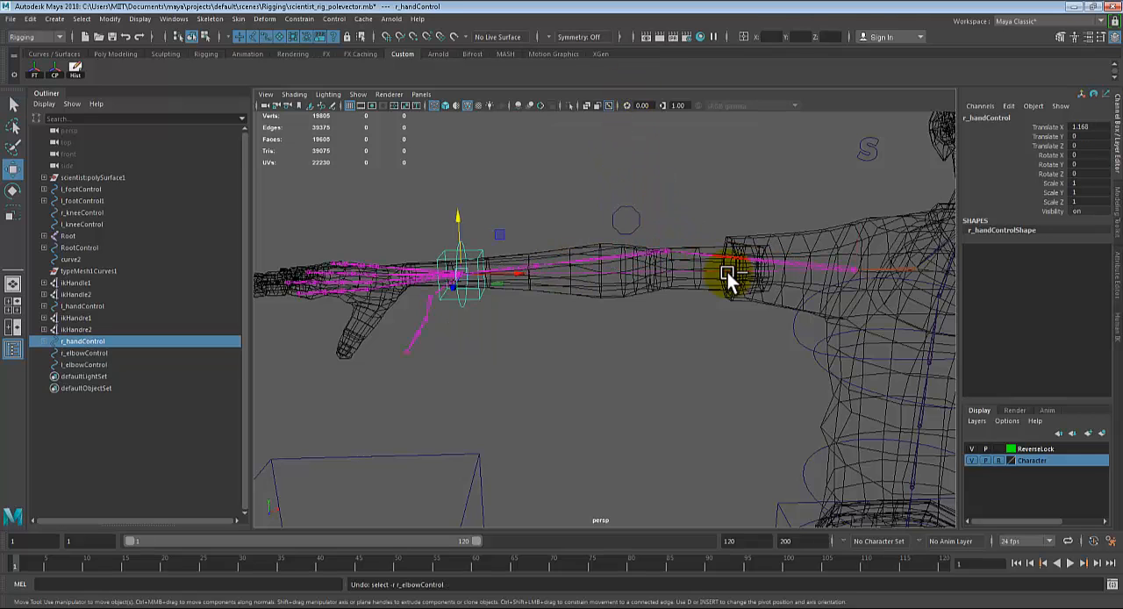
key("ctrl+z")
key("ctrl+z")
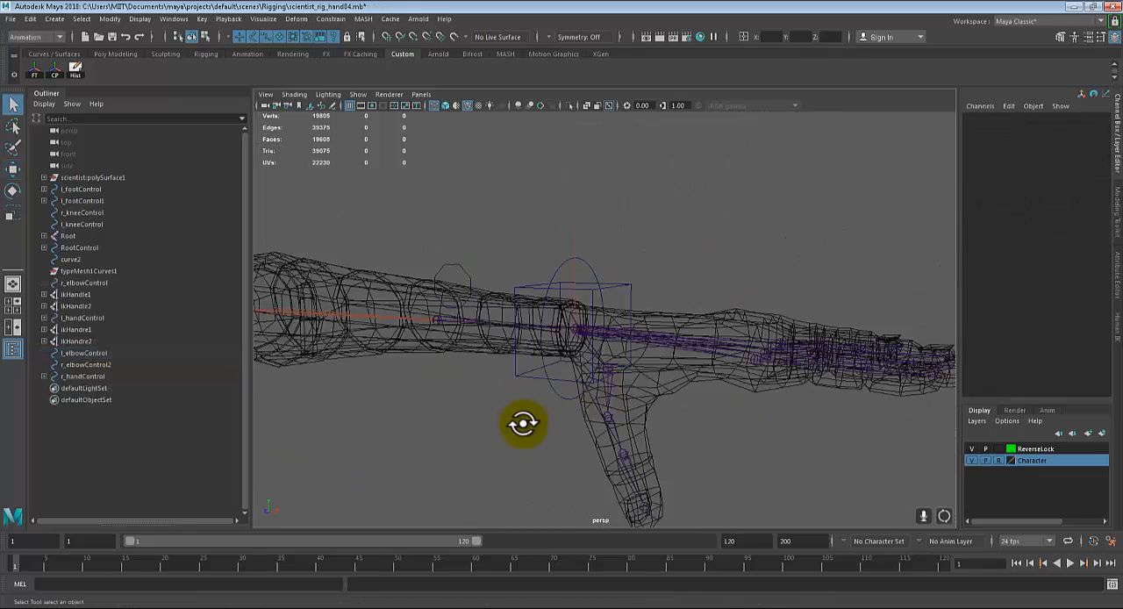
Step: Select the left wrist control and rotate it to about -24.019 in Rotate X
scroll(562, 435, "up", 5)
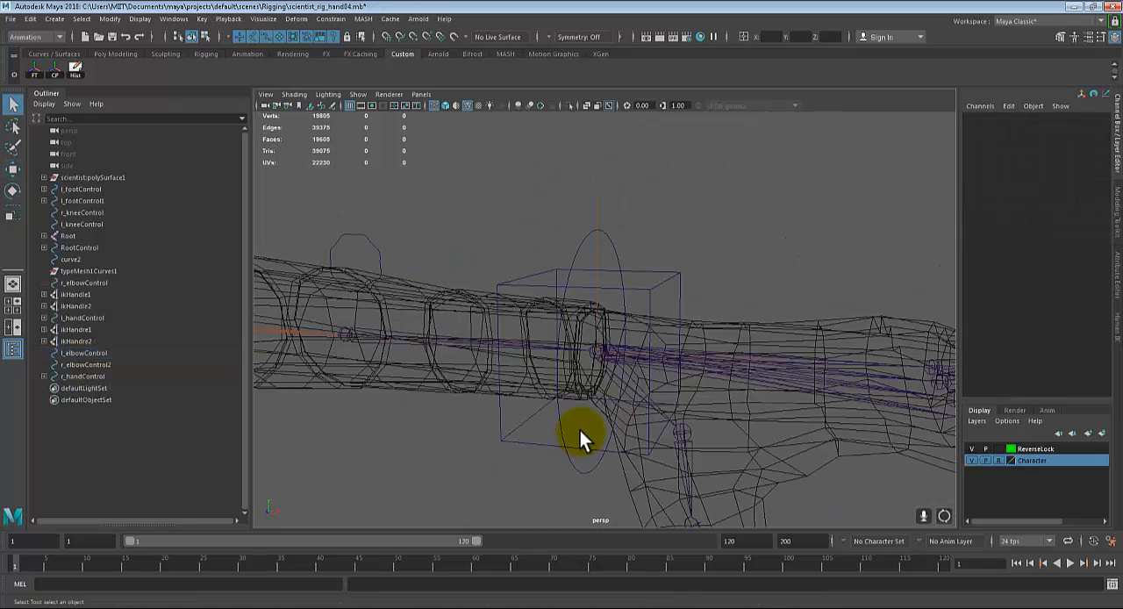
left_click(570, 459)
left_click_drag(602, 477, 463, 365, "alt")
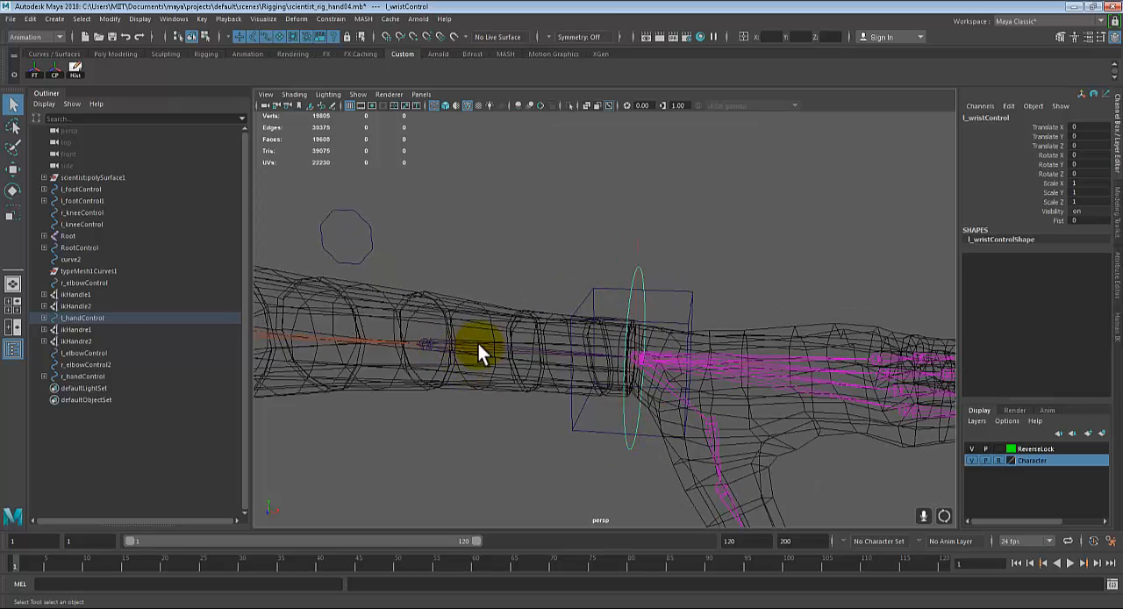
left_click_drag(644, 381, 634, 381, "alt")
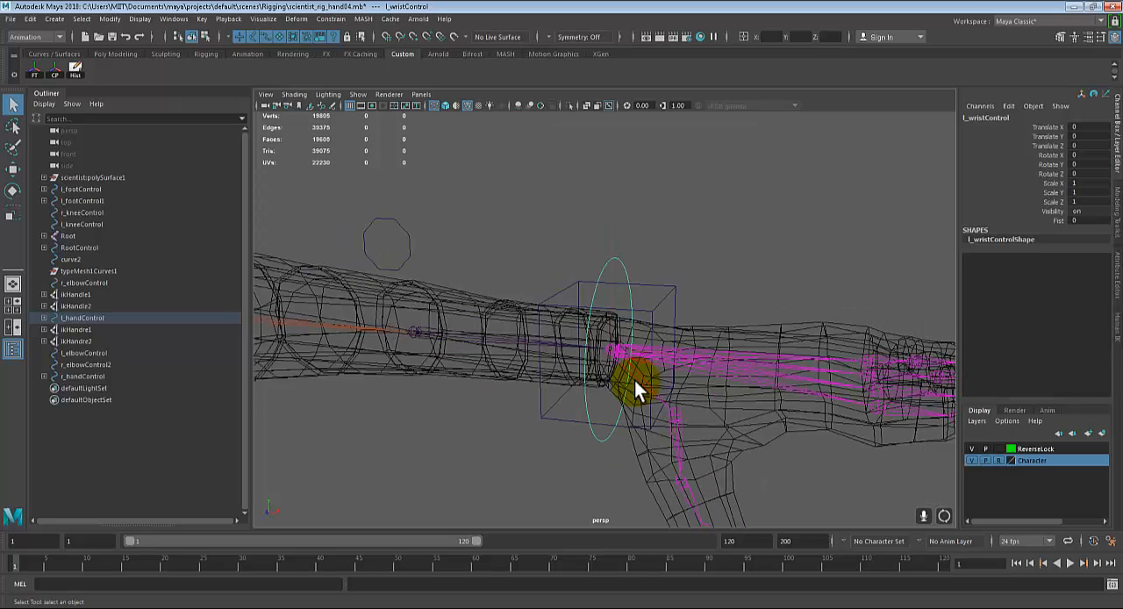
key("e")
left_click_drag(600, 328, 620, 310)
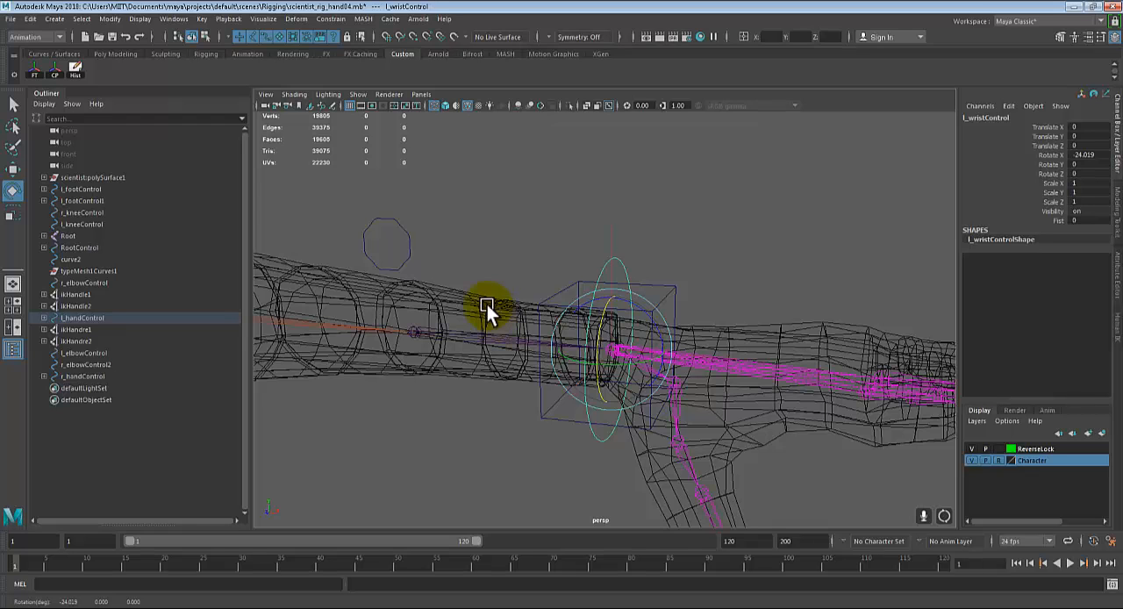
Step: Rotate the left wrist control further to about -27.756 in Rotate X while checking the forearm
left_click_drag(550, 371, 621, 349, "alt")
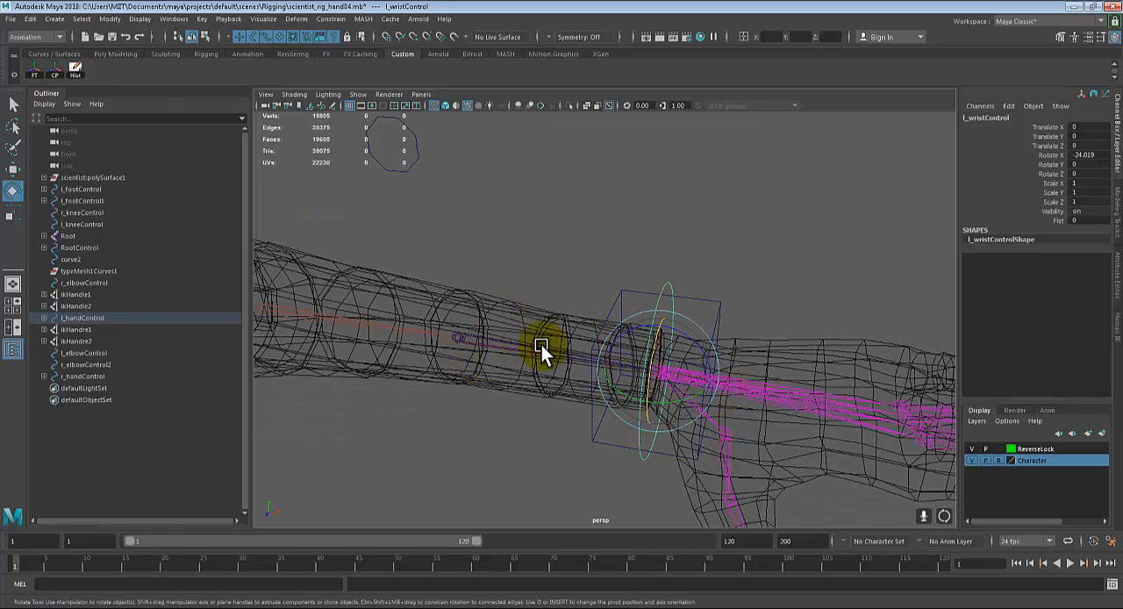
left_click_drag(542, 345, 566, 373, "alt")
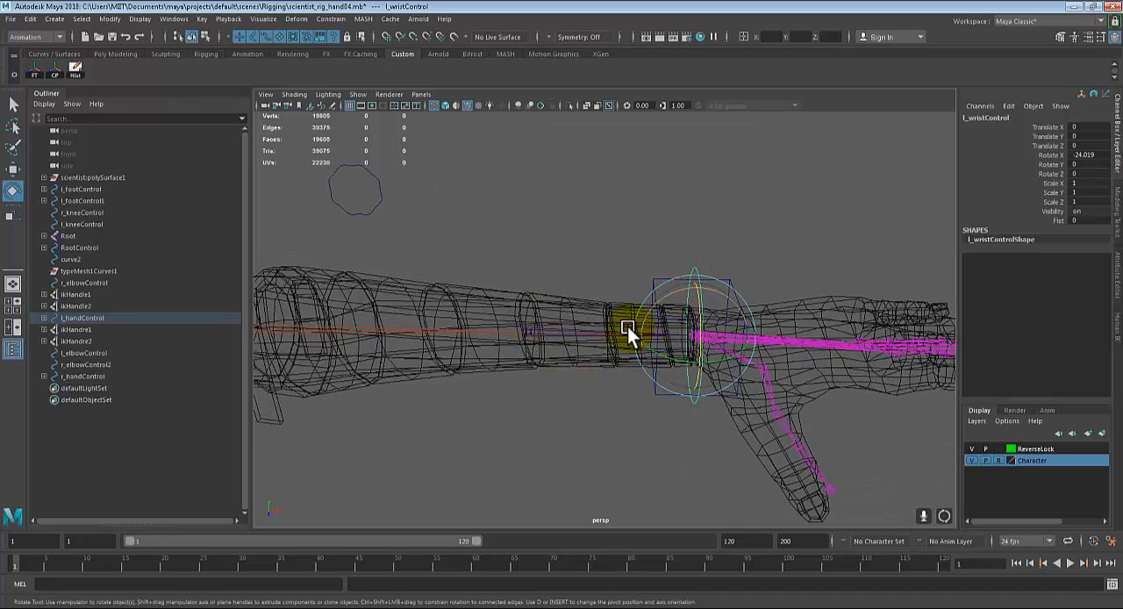
left_click_drag(509, 344, 355, 358, "alt")
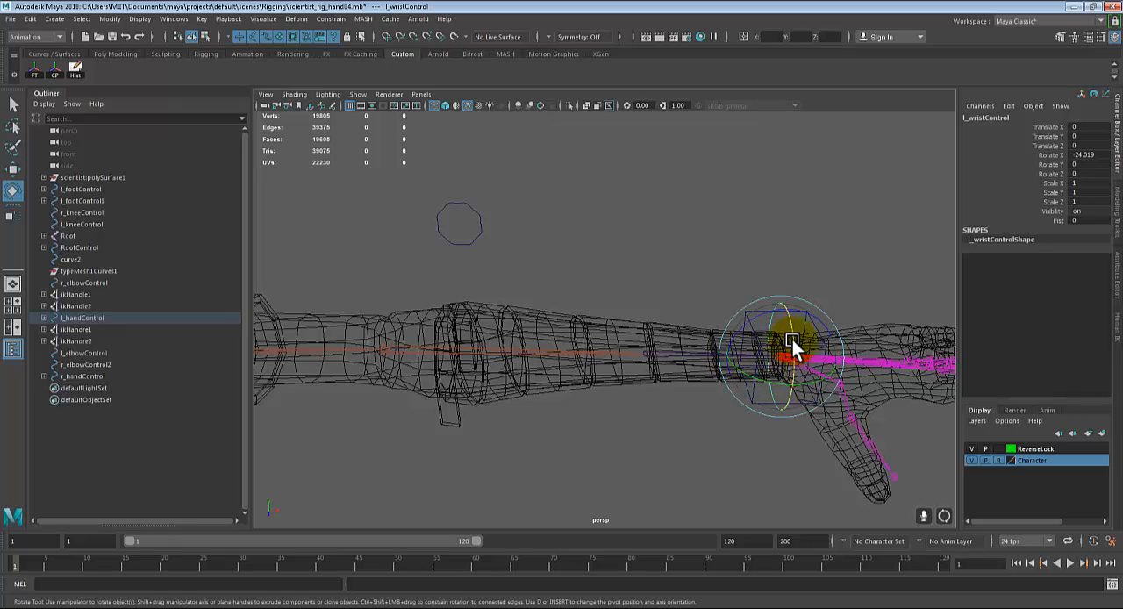
left_click_drag(793, 343, 612, 368)
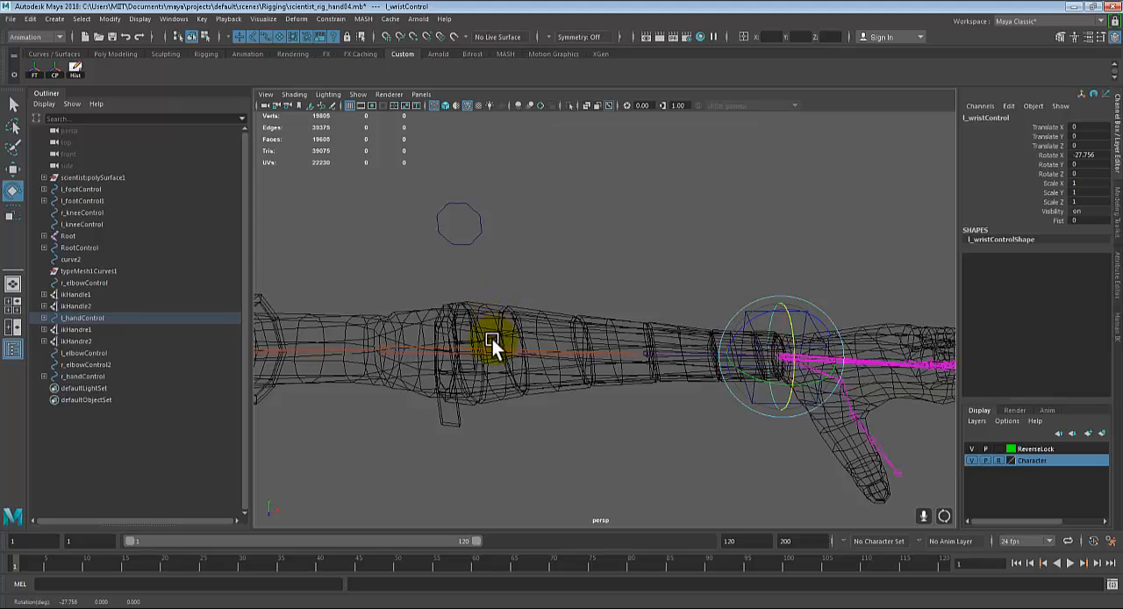
Step: Cycle the Character layer's display type back to reference and show the model shaded to examine the left forearm and wrist
left_click(998, 461)
left_click(999, 460)
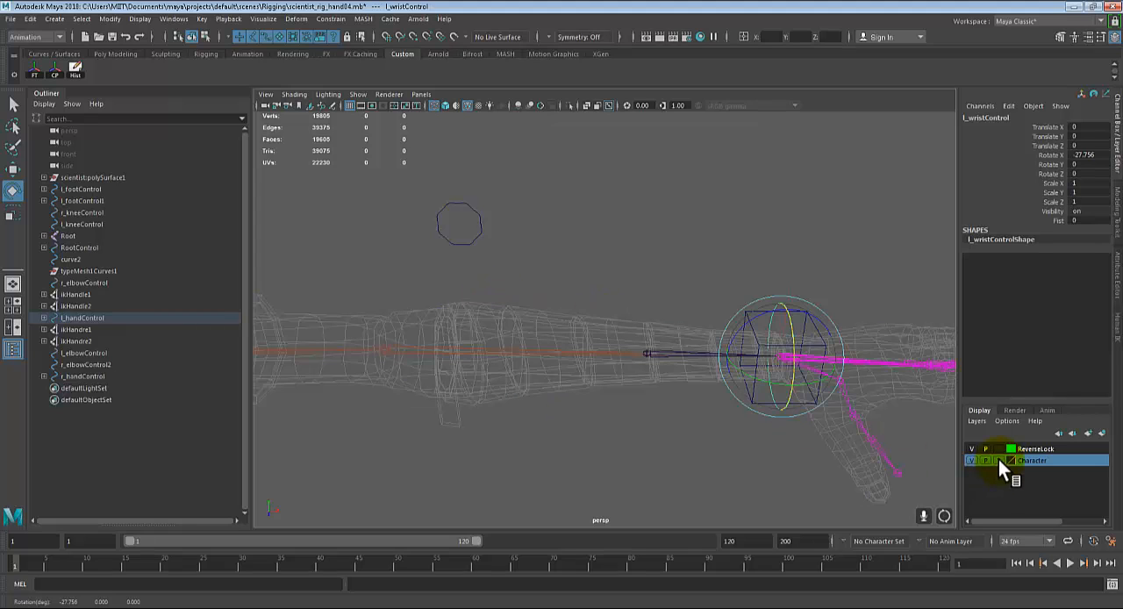
left_click(999, 459)
key("5")
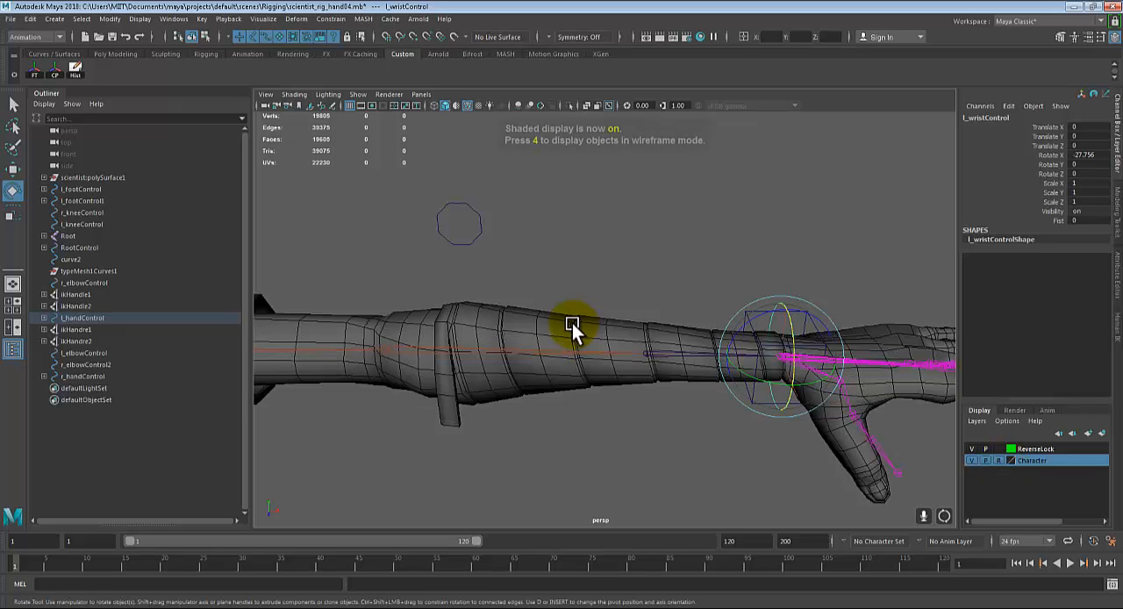
mouse_move(572, 322)
left_mouse_down("alt")
mouse_move(601, 344)
mouse_move(474, 319)
left_mouse_up("alt")
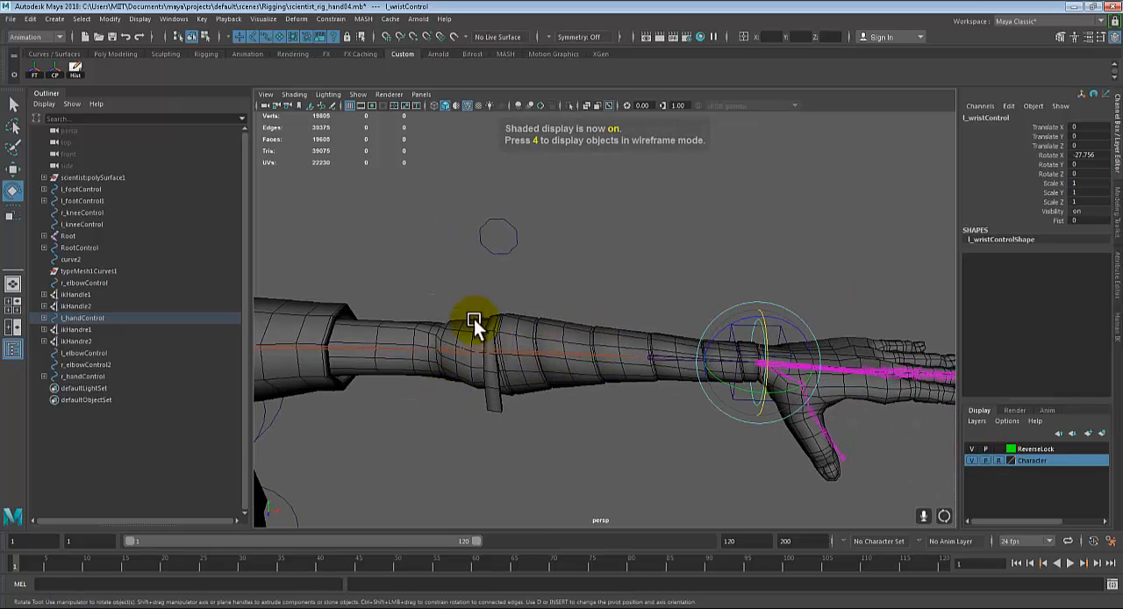
left_click_drag(597, 333, 675, 334, "alt")
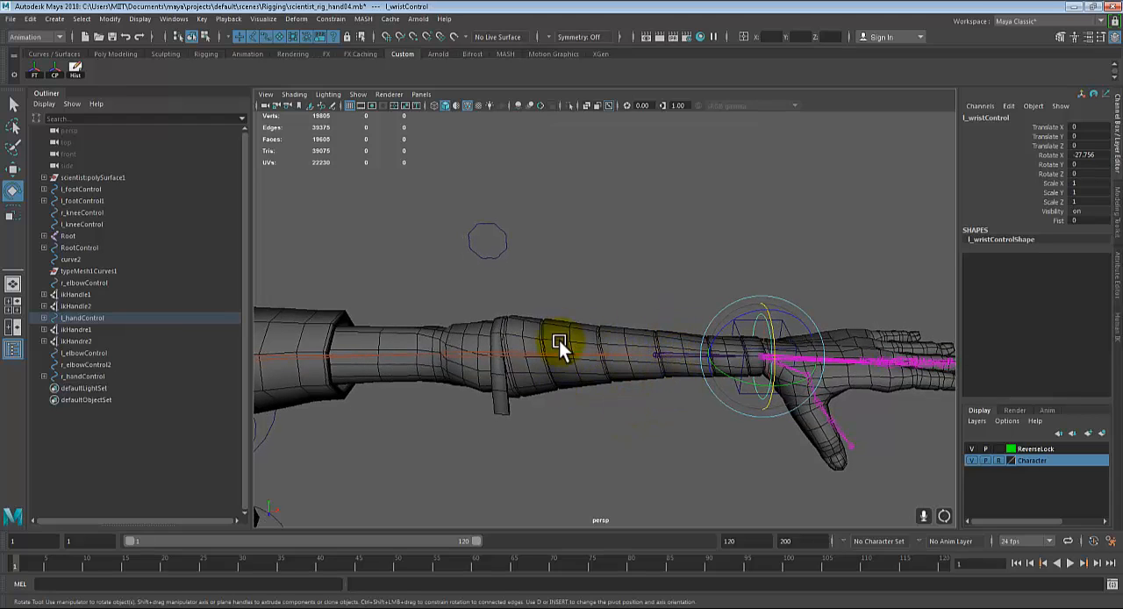
left_click_drag(644, 417, 622, 377, "alt")
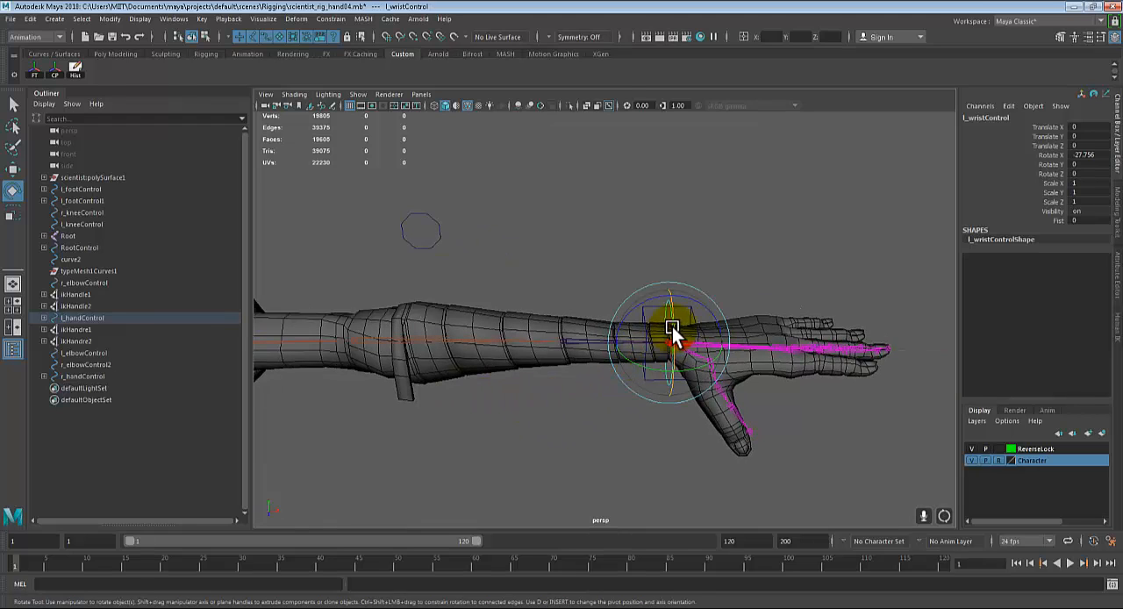
Step: Try rotating the left wrist control to about -11.707 in Rotate X, and undo all of its test rotations
left_click_drag(672, 326, 676, 358)
key("ctrl+z")
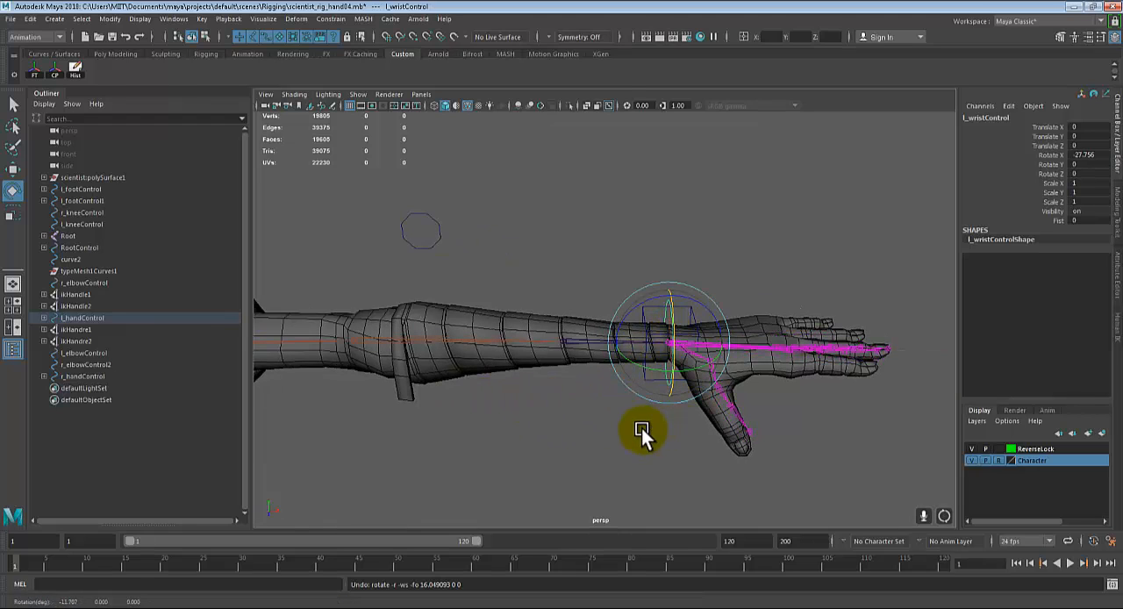
key("ctrl+z")
key("ctrl+z")
key("ctrl+z")
key("ctrl+z")
key("ctrl+z")
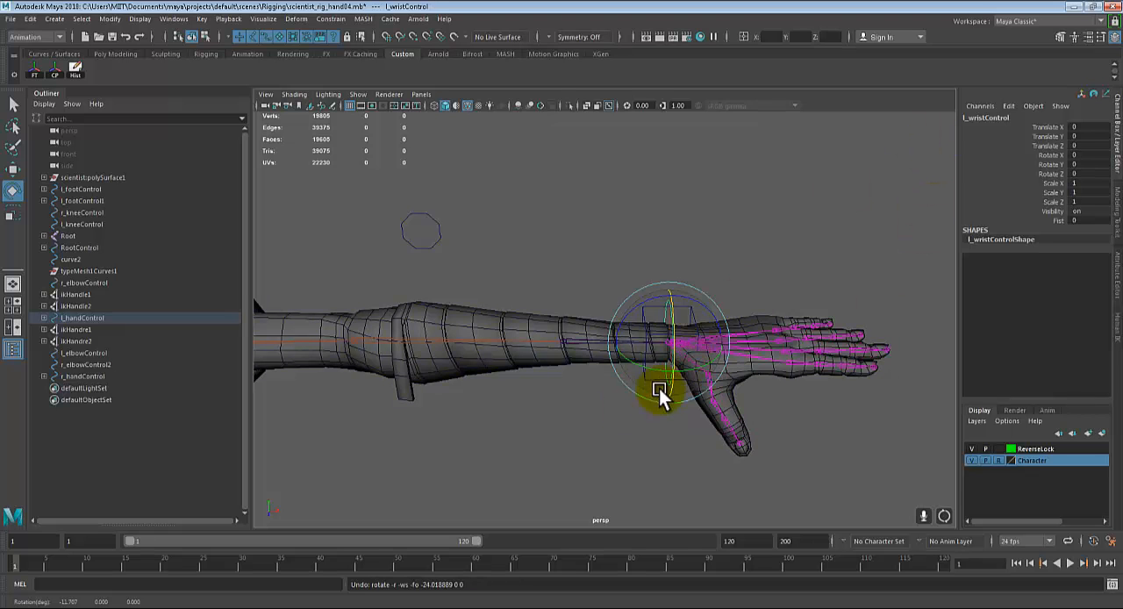
Step: Try rotating the left wrist control to about 26.125 in Rotate X, and undo all of the test rotations
left_click_drag(659, 394, 579, 410, "alt")
scroll(573, 410, "up", 4)
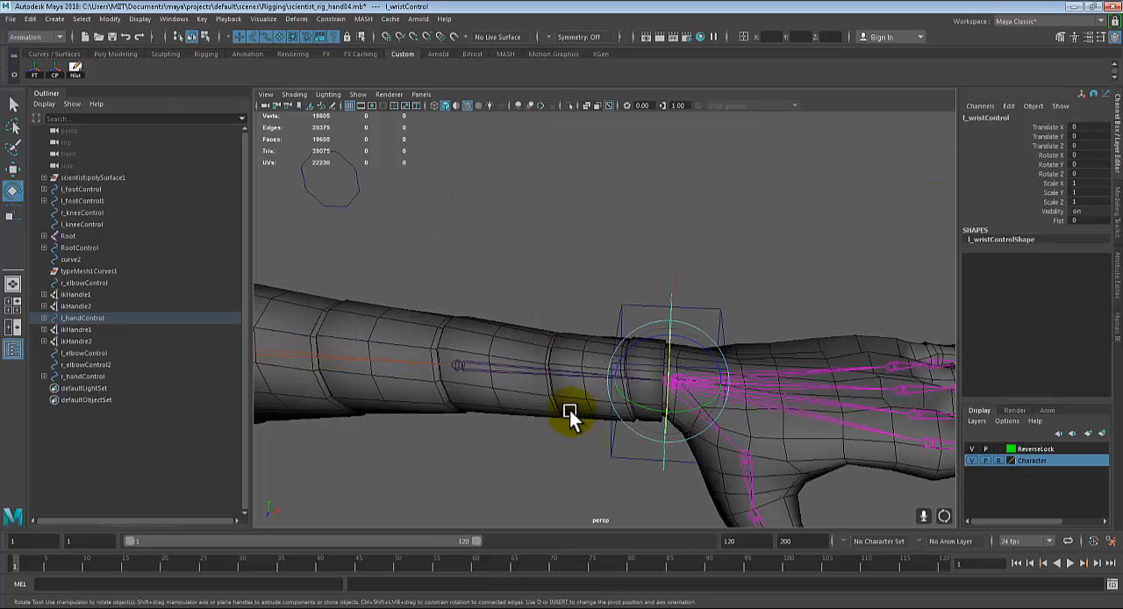
left_click_drag(587, 370, 617, 416, "alt")
scroll(605, 390, "up", 3)
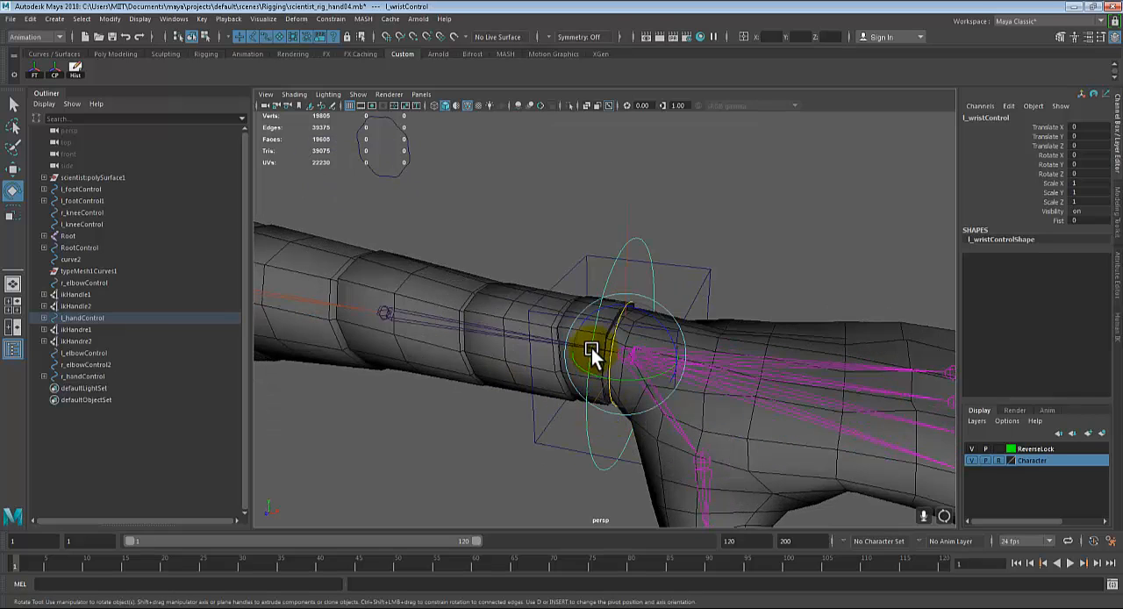
left_click_drag(592, 345, 565, 357)
key("ctrl+z")
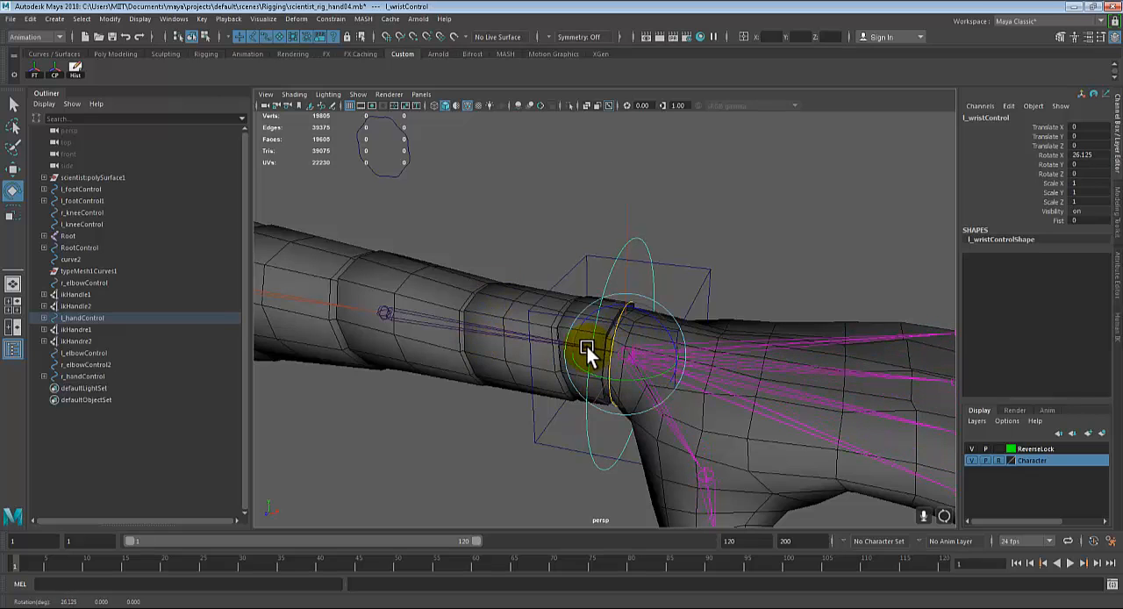
left_click_drag(591, 344, 596, 333)
key("ctrl+z")
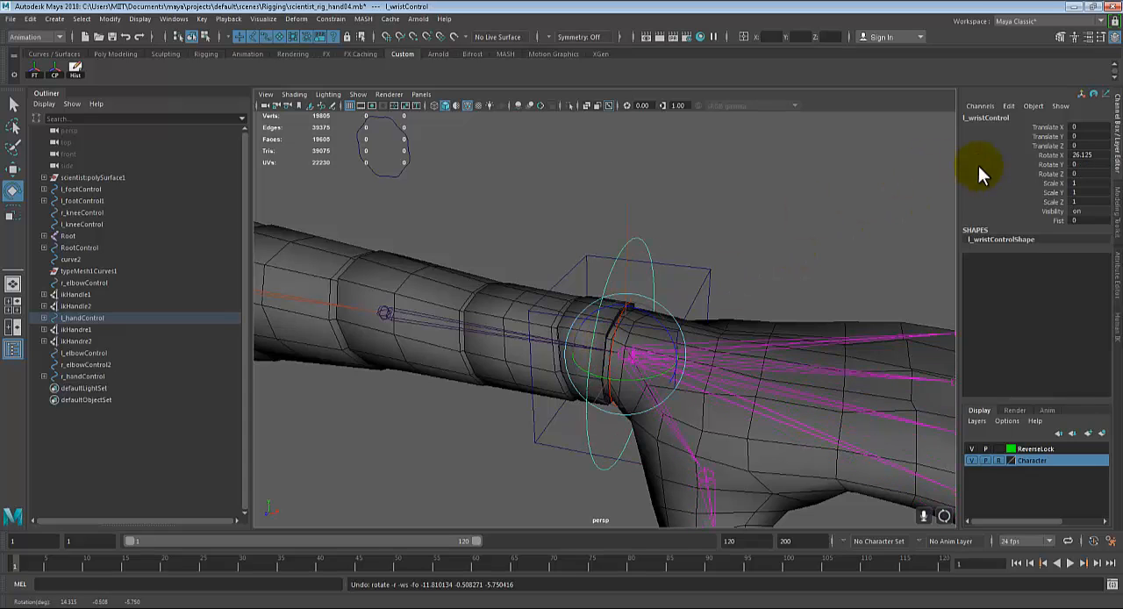
key("ctrl+z")
Step: Select the left forearm joint, test a rotation of about 1.61 degrees around X on it, and undo that rotation
left_click_drag(673, 350, 674, 356, "alt")
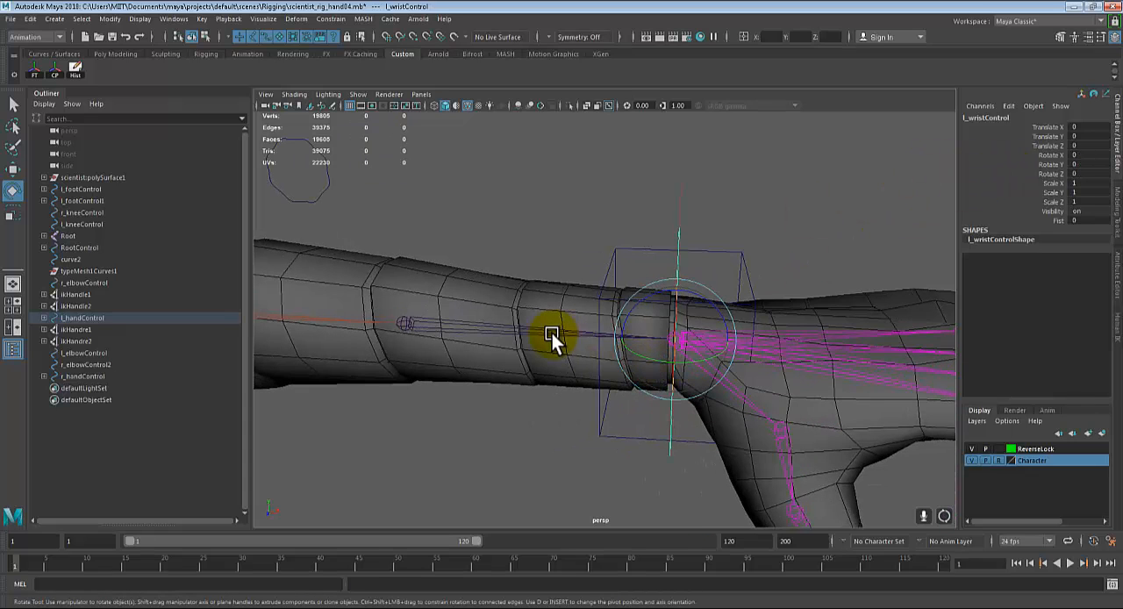
left_click_drag(509, 328, 452, 320, "alt")
key("q")
left_click(443, 318)
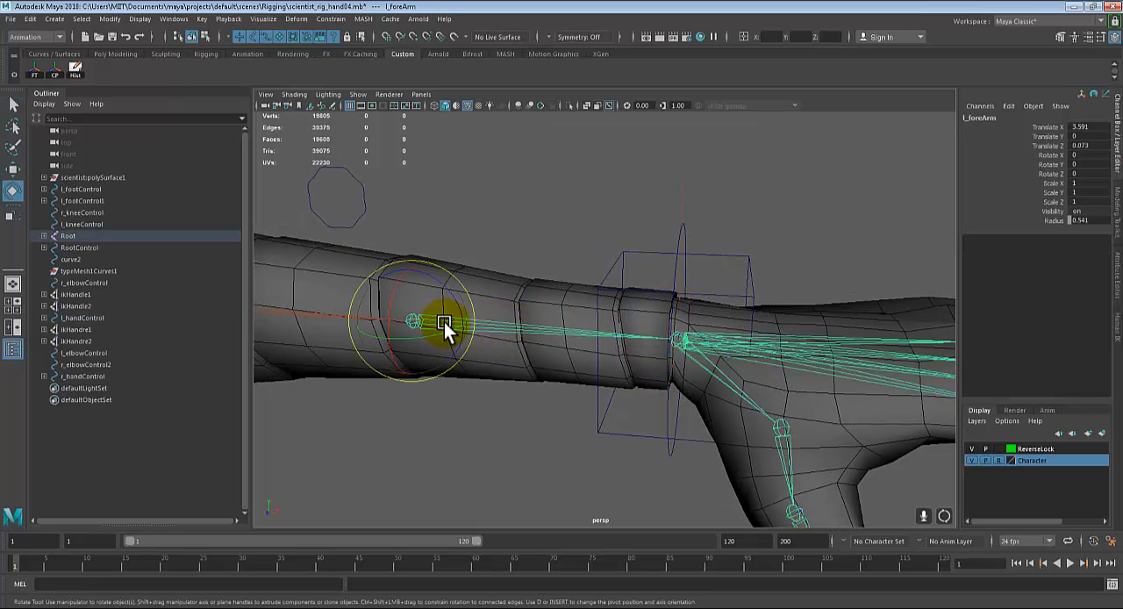
key("e")
mouse_move(389, 298)
left_mouse_down()
mouse_move(394, 288)
mouse_move(401, 318)
mouse_move(440, 312)
mouse_move(390, 306)
mouse_move(391, 294)
mouse_move(393, 311)
left_mouse_up()
key("ctrl+z")
key("ctrl+z")
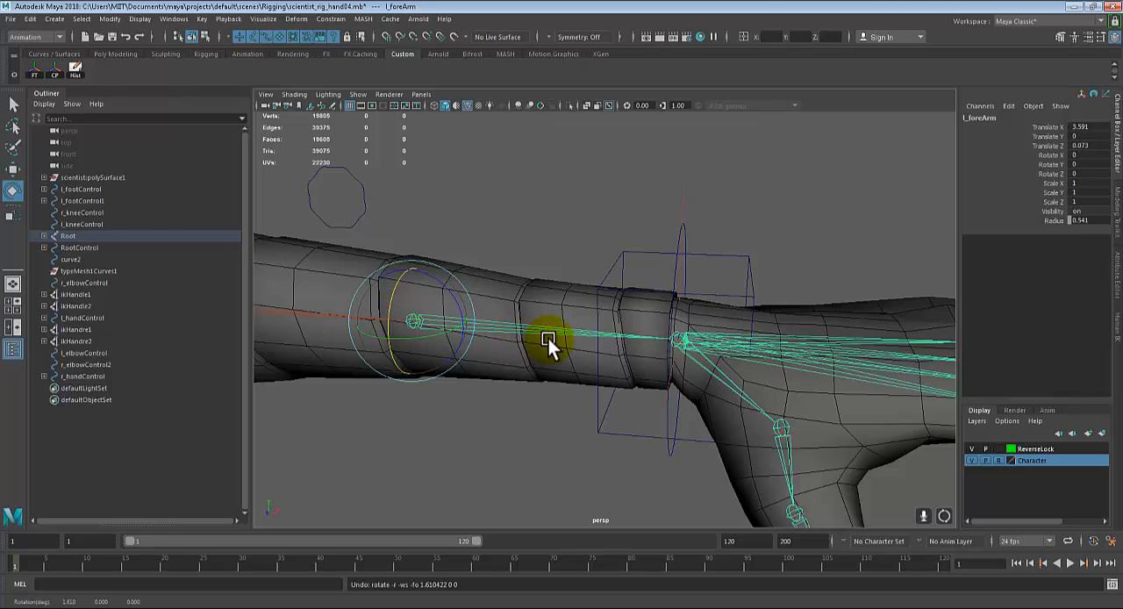
Step: Open the Expression Editor for the left forearm joint's Rotate X attribute
left_click_drag(549, 339, 535, 341, "alt")
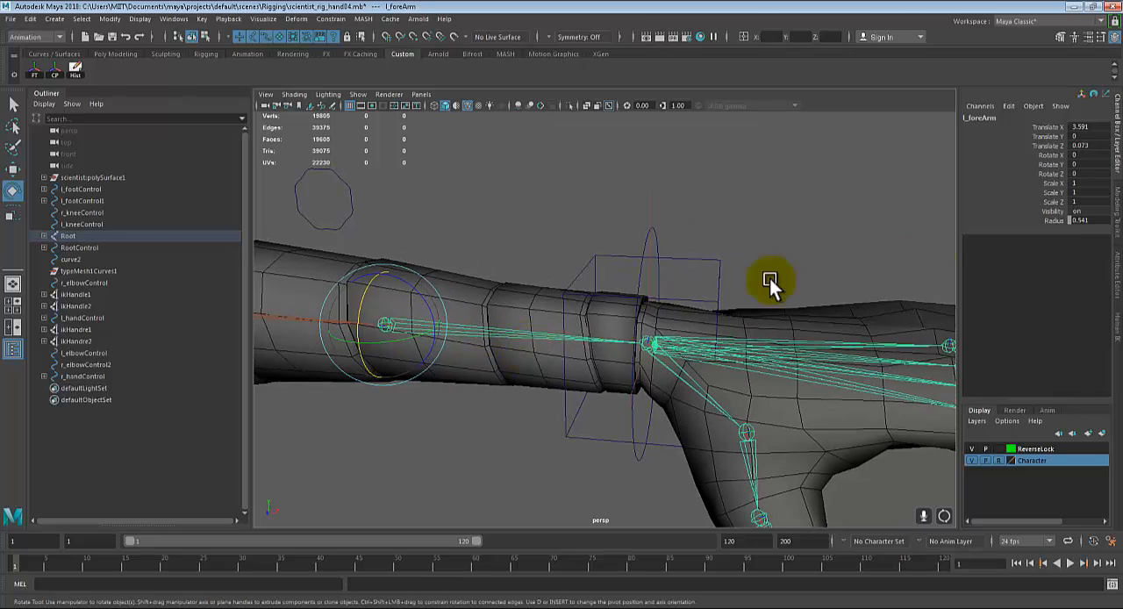
left_click(1053, 154)
left_click_drag(672, 304, 637, 301, "alt")
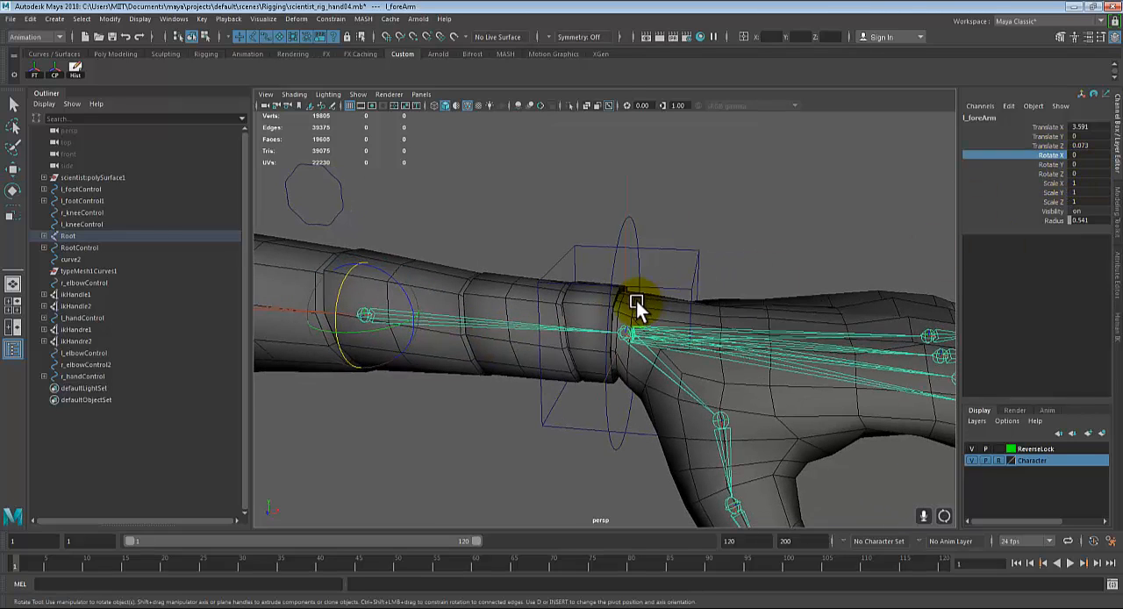
left_click(1013, 107)
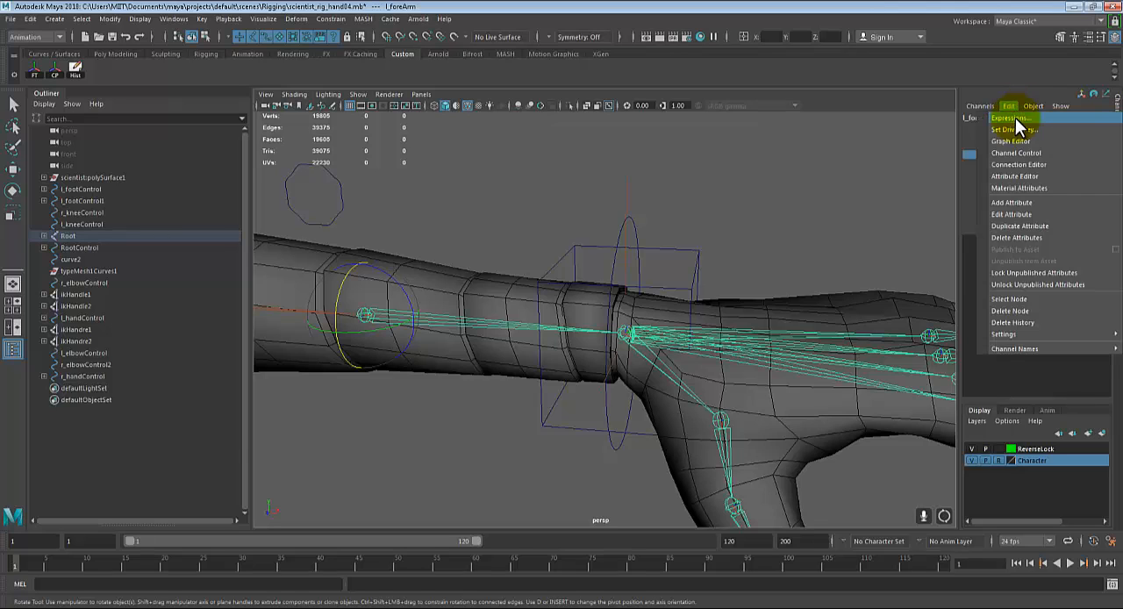
left_click(1015, 118)
left_click_drag(202, 124, 476, 142)
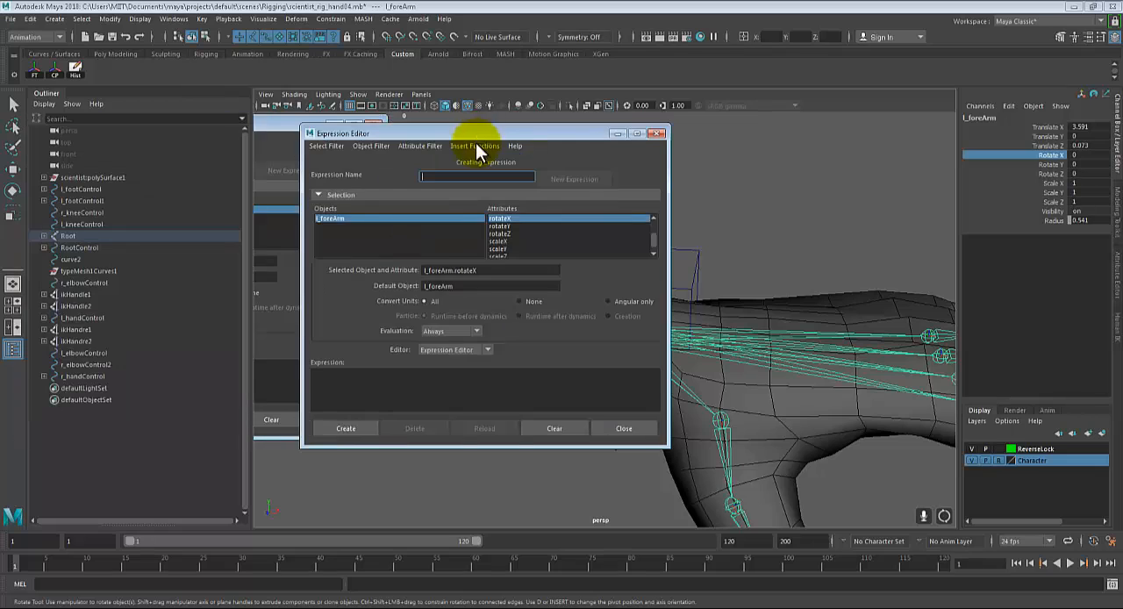
Step: Copy the attribute name l_foreArm.rotateX into the expression text as the value being driven, followed by an equals sign
left_click(486, 271)
left_click_drag(486, 271, 334, 375)
key("ctrl+c")
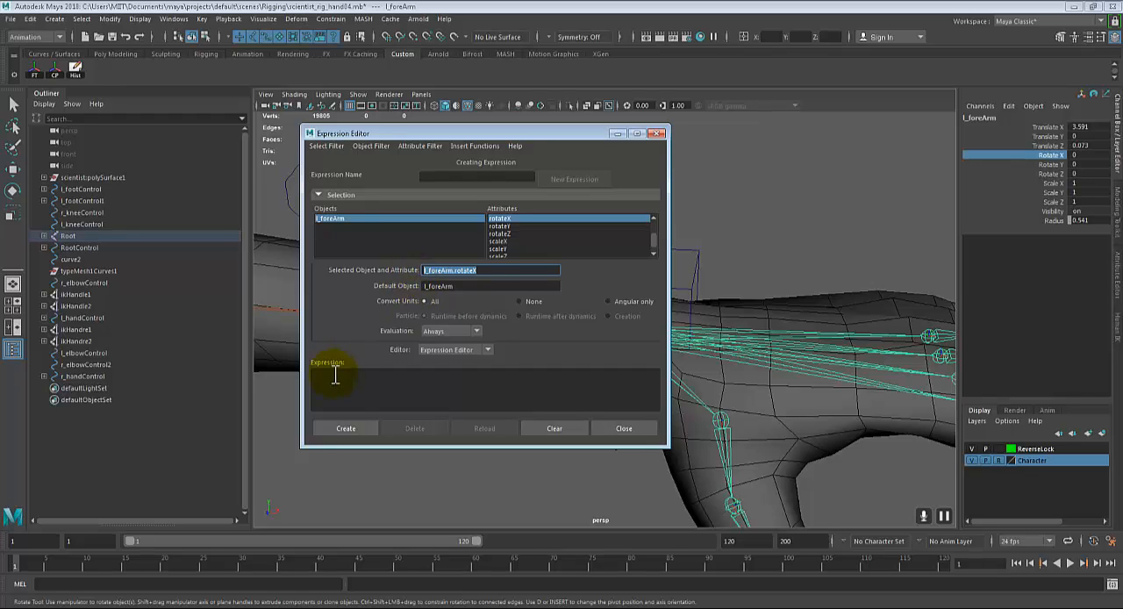
left_click(349, 379)
key("ctrl+v")
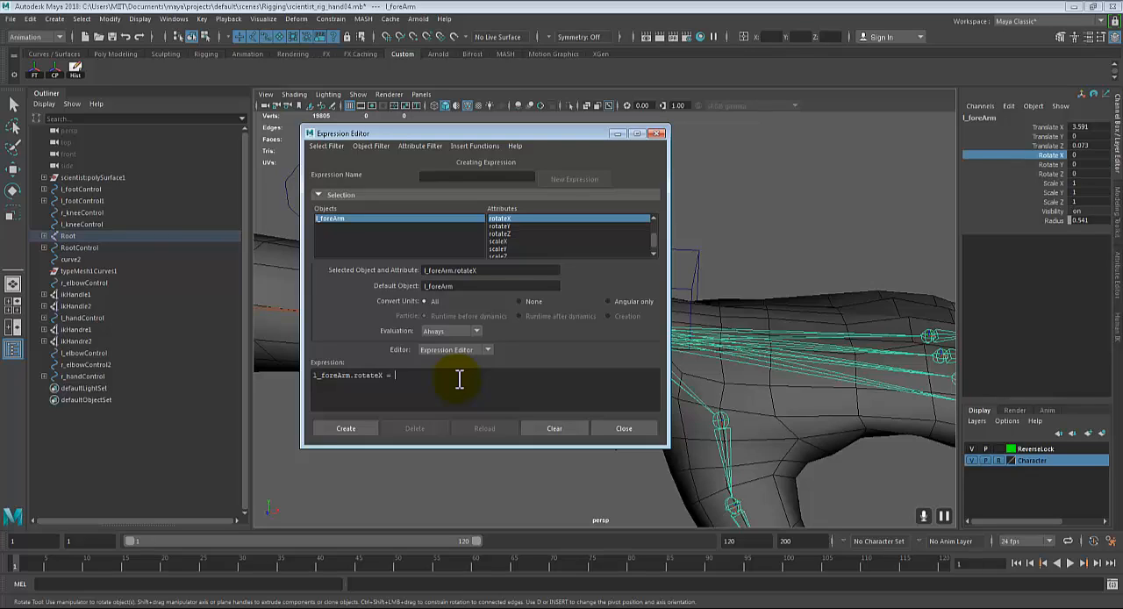
Step: Complete the expression with l_wristControl.rotateX * 0.4; then create it and close the Expression Editor
type("l_wrist")
left_click_drag(454, 134, 245, 138)
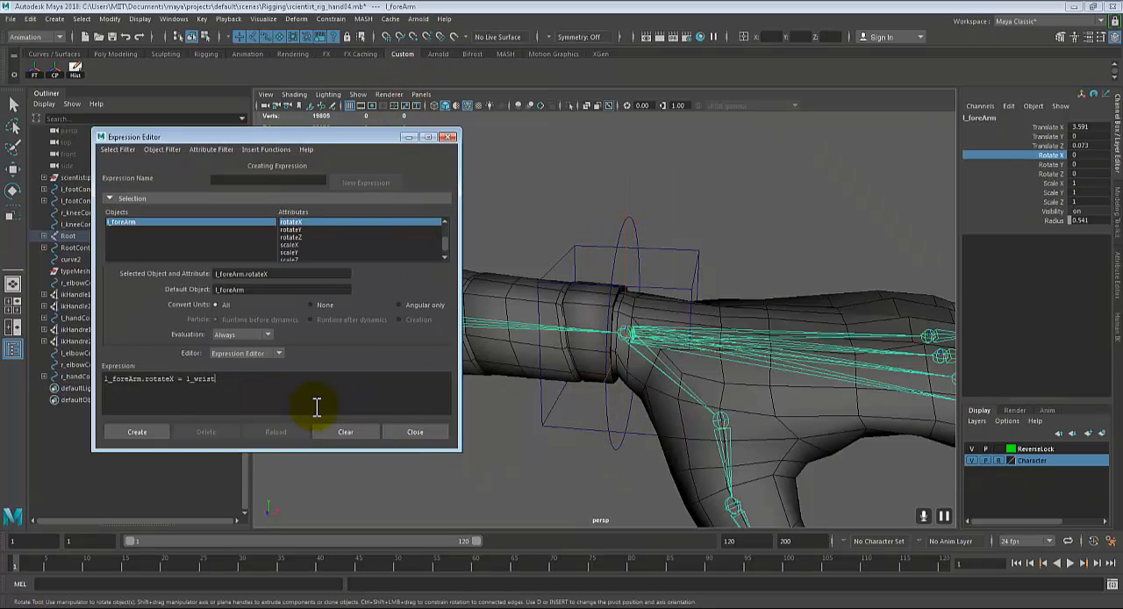
type("Control")
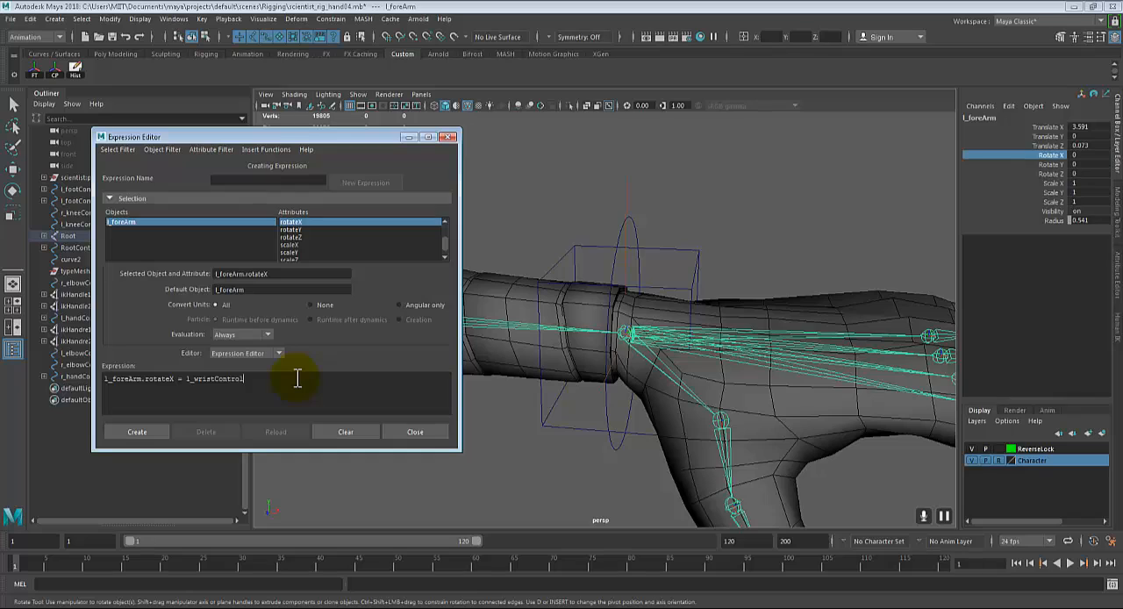
type(".rotateX")
type(".5;")
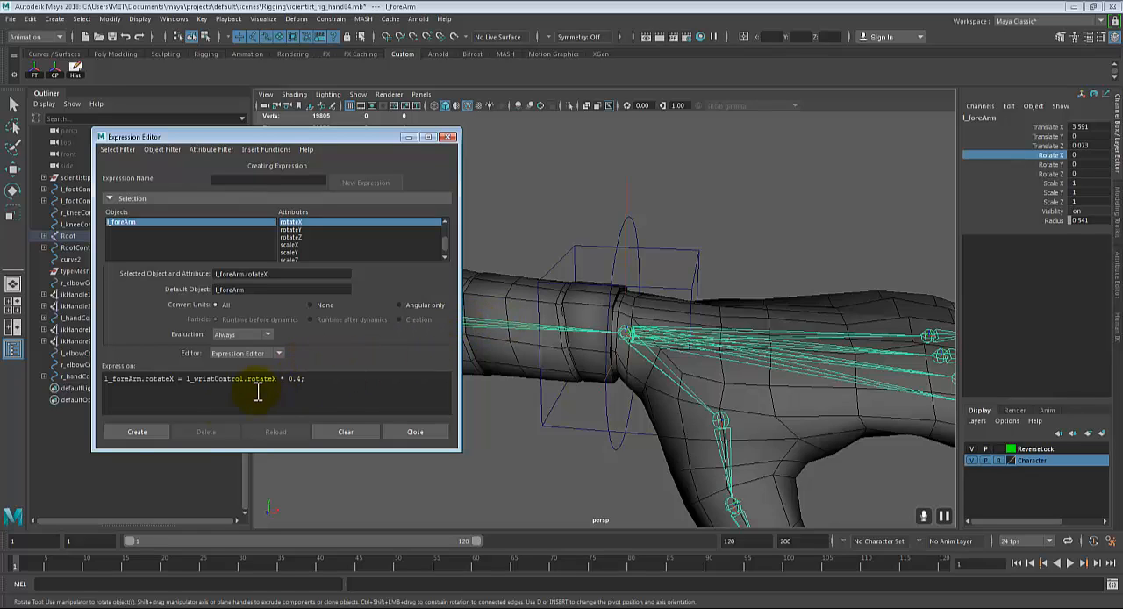
left_click(150, 431)
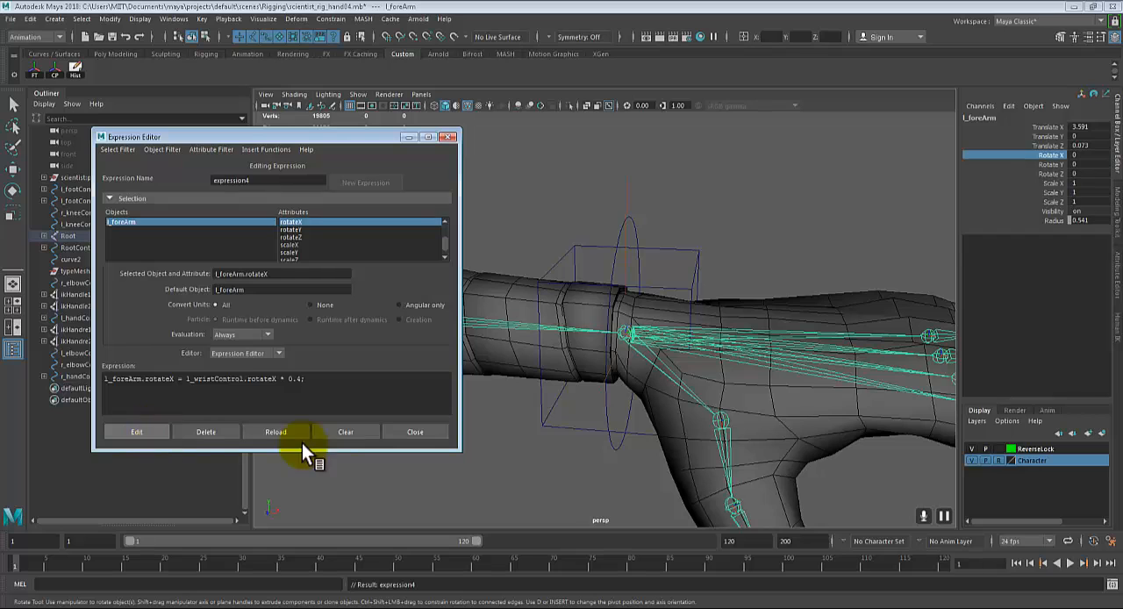
left_click(449, 136)
Step: Select the left wrist control, rotate it around X to test the forearm twist, and reset its Rotate X to 0
left_click(872, 204)
left_click_drag(737, 296, 578, 244, "alt")
left_click(593, 222)
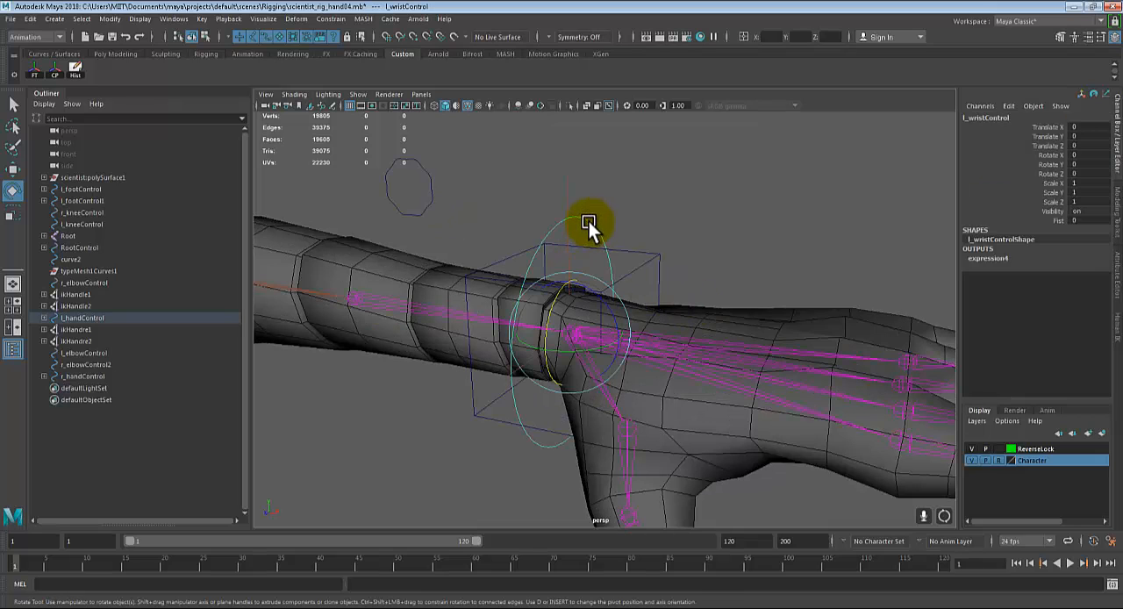
left_click_drag(545, 316, 408, 308)
right_click_drag(403, 305, 443, 330, "alt")
middle_click_drag(443, 330, 565, 304, "alt")
left_click_drag(696, 288, 753, 264)
key("ctrl+z")
left_click(1091, 156)
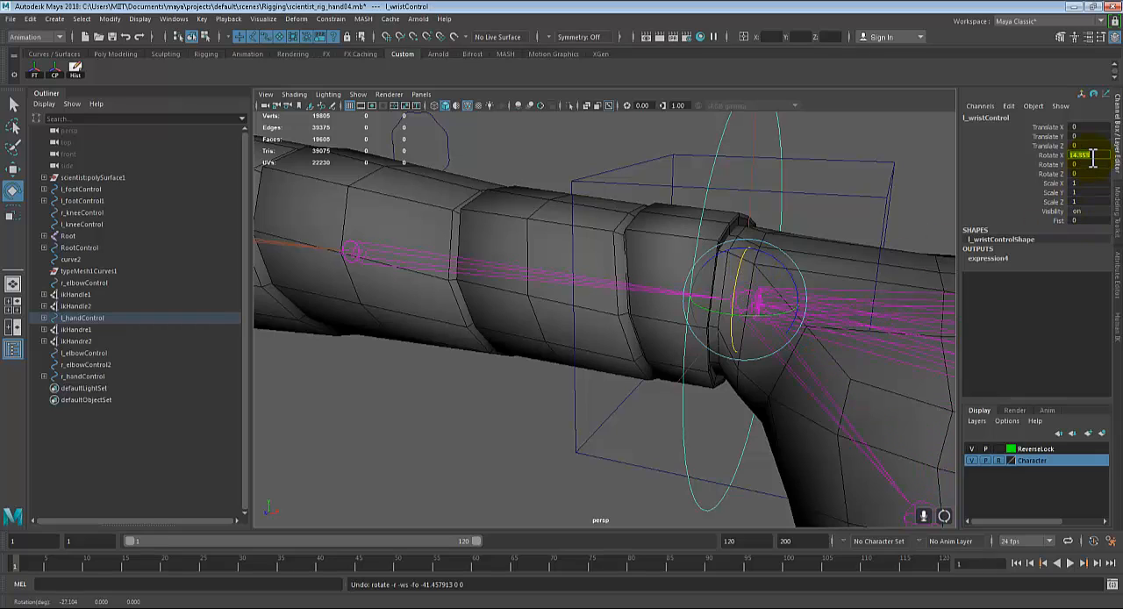
type("0")
key("Return")
Step: Examine the left forearm, wrist, palm and finger joints from several angles
scroll(730, 269, "down", 5)
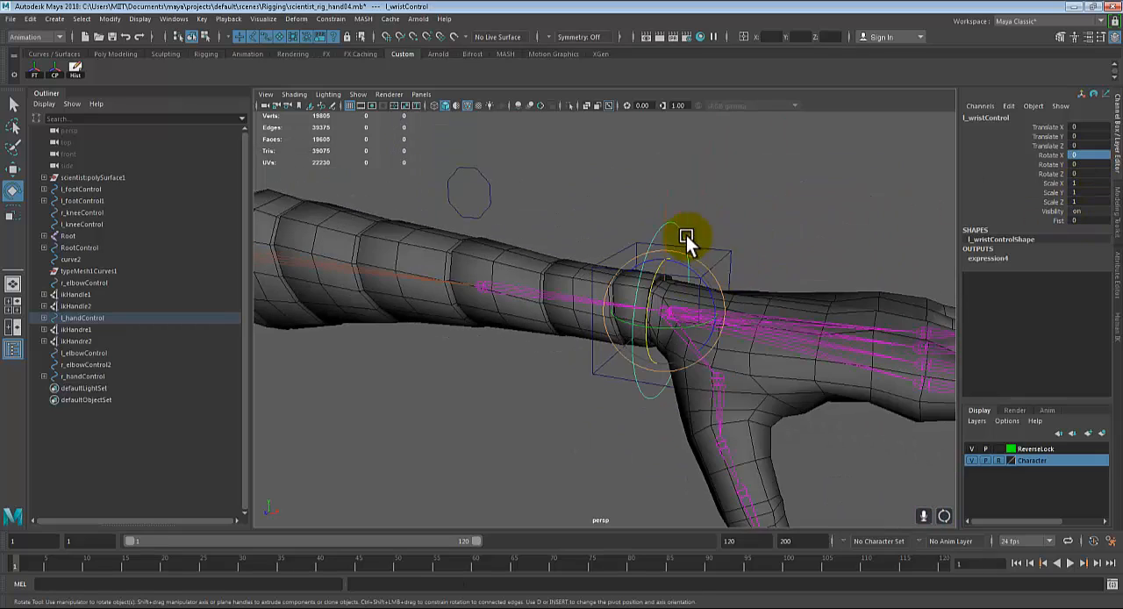
left_click_drag(685, 235, 680, 317, "alt")
middle_click_drag(679, 312, 709, 314, "alt")
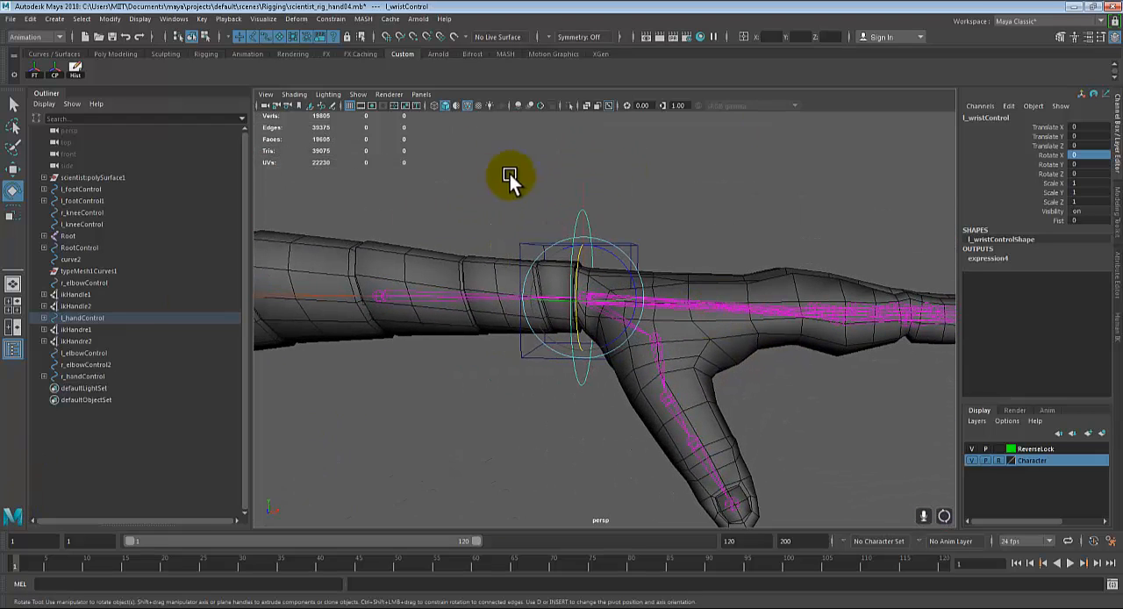
left_click_drag(510, 175, 523, 233, "alt")
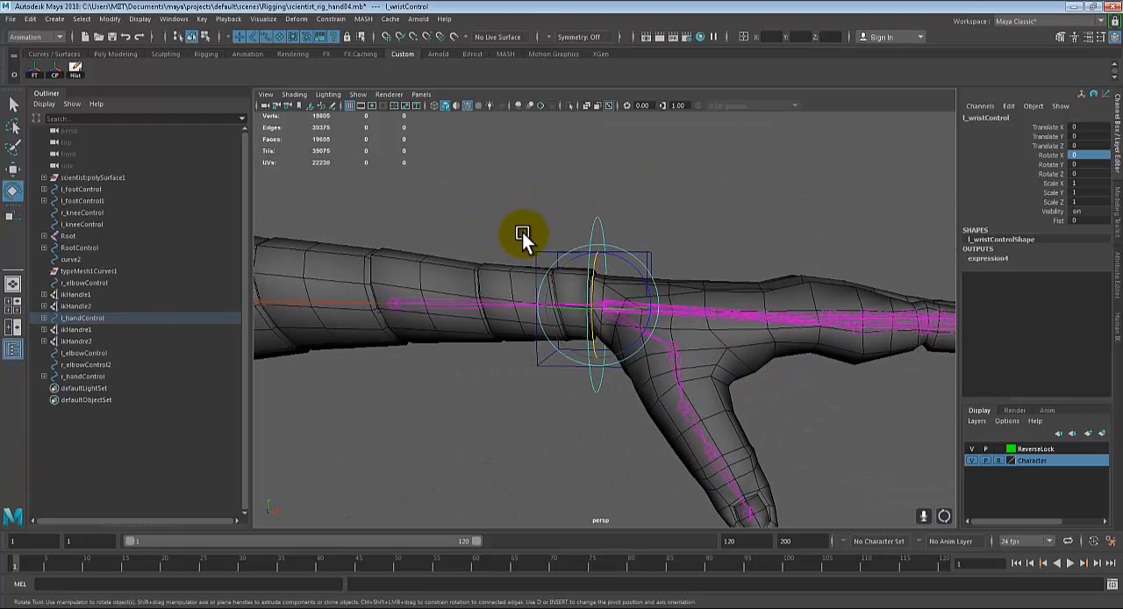
left_click_drag(702, 313, 688, 332, "alt")
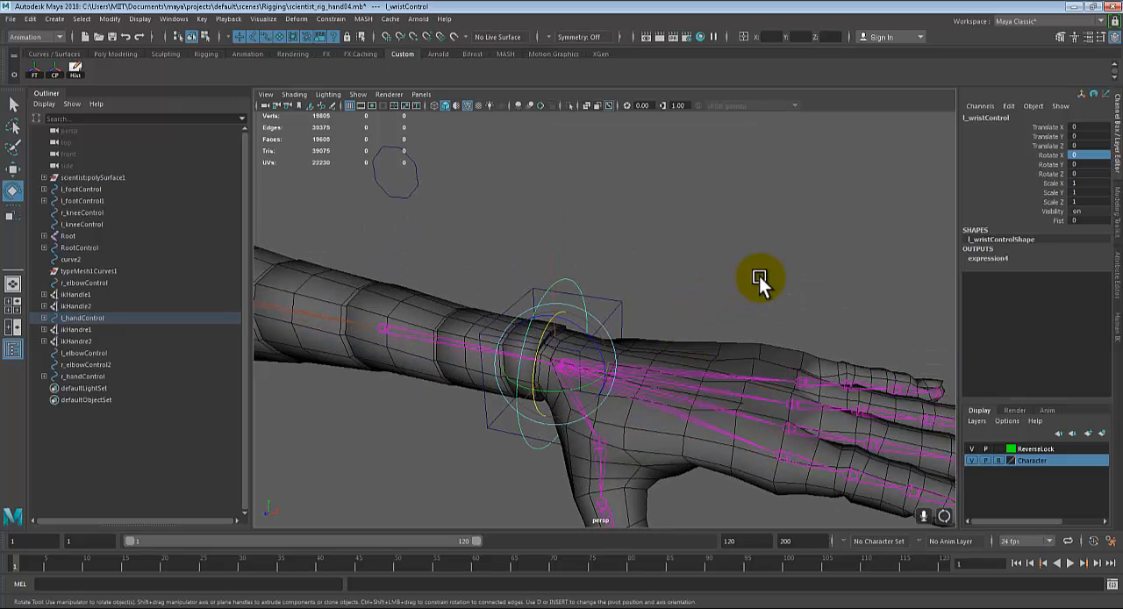
left_click_drag(829, 434, 714, 334, "alt")
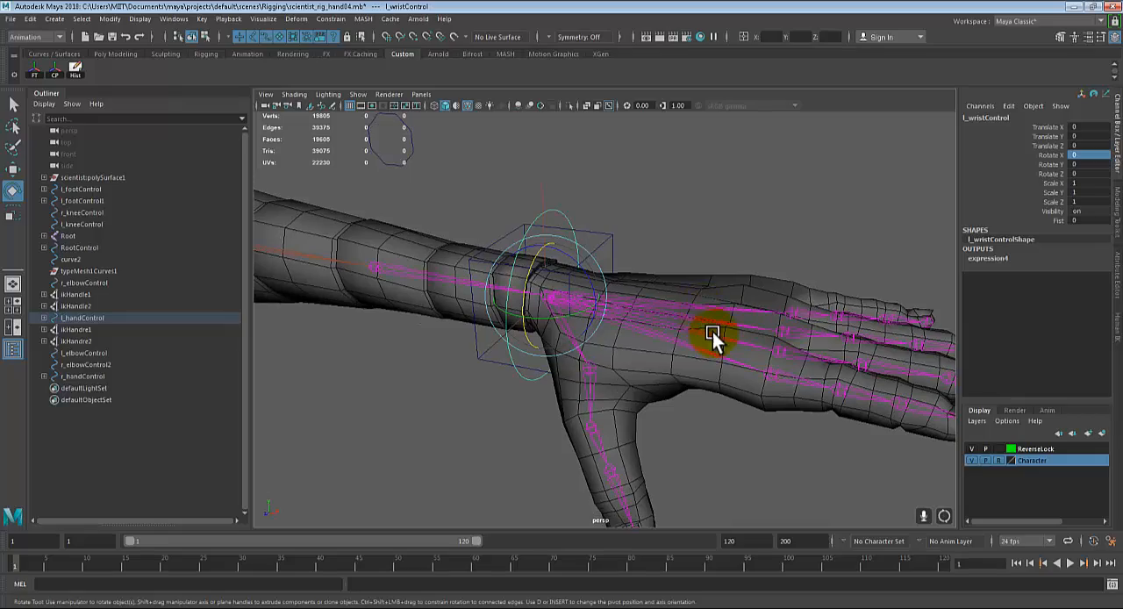
left_click_drag(795, 446, 573, 328, "alt")
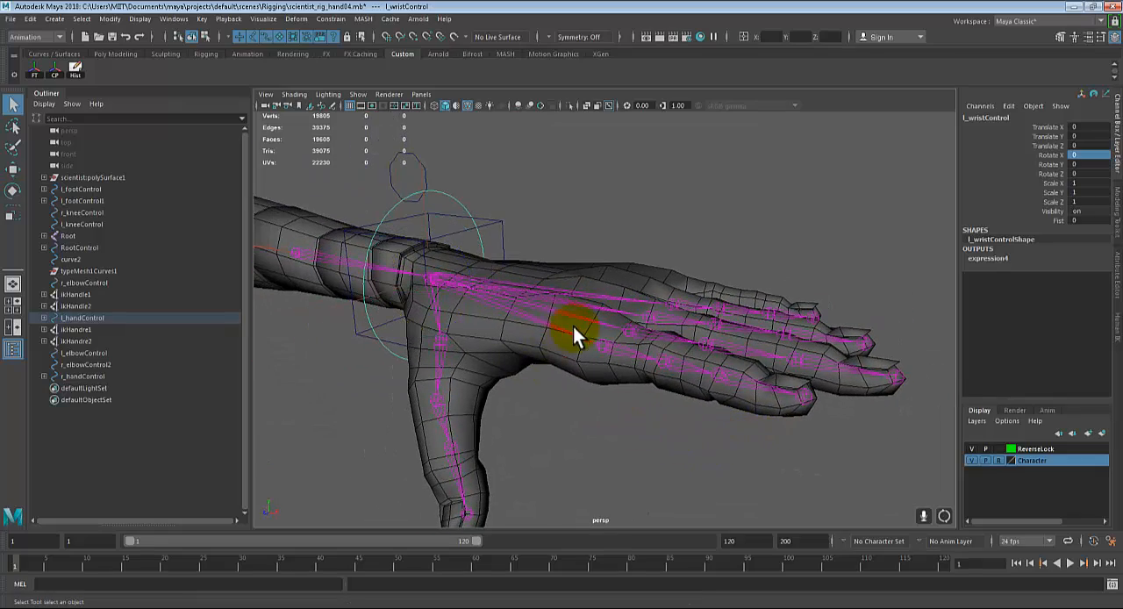
middle_click_drag(573, 329, 574, 329, "alt")
mouse_move(574, 329)
left_mouse_down("alt")
mouse_move(527, 333)
mouse_move(564, 333)
left_mouse_up("alt")
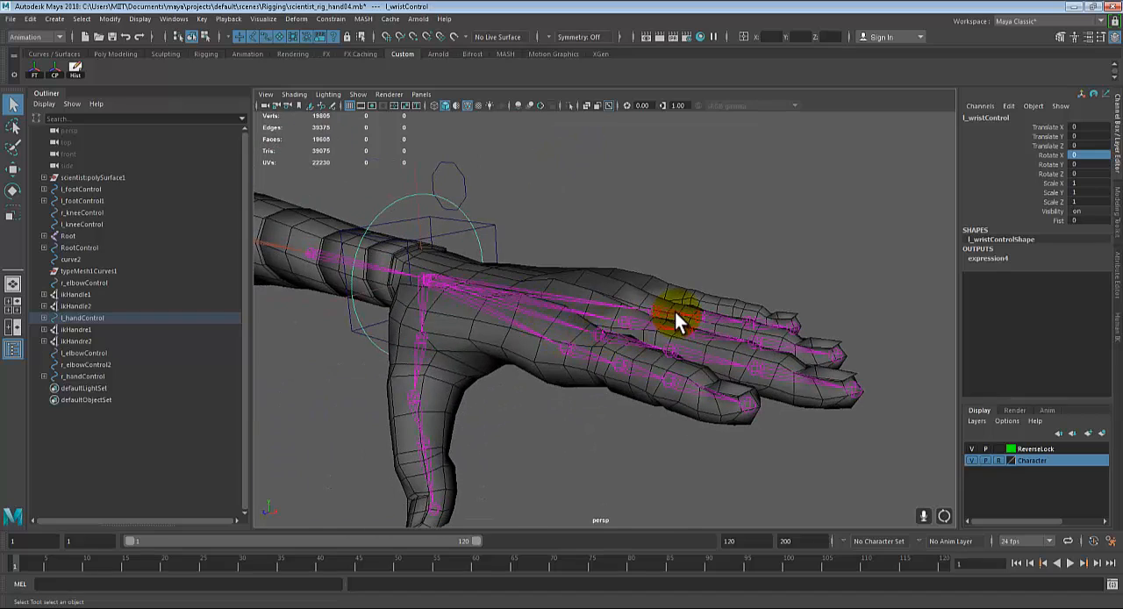
left_click_drag(696, 335, 676, 389, "alt")
middle_click_drag(677, 389, 728, 318, "alt")
left_click_drag(728, 317, 717, 314, "alt")
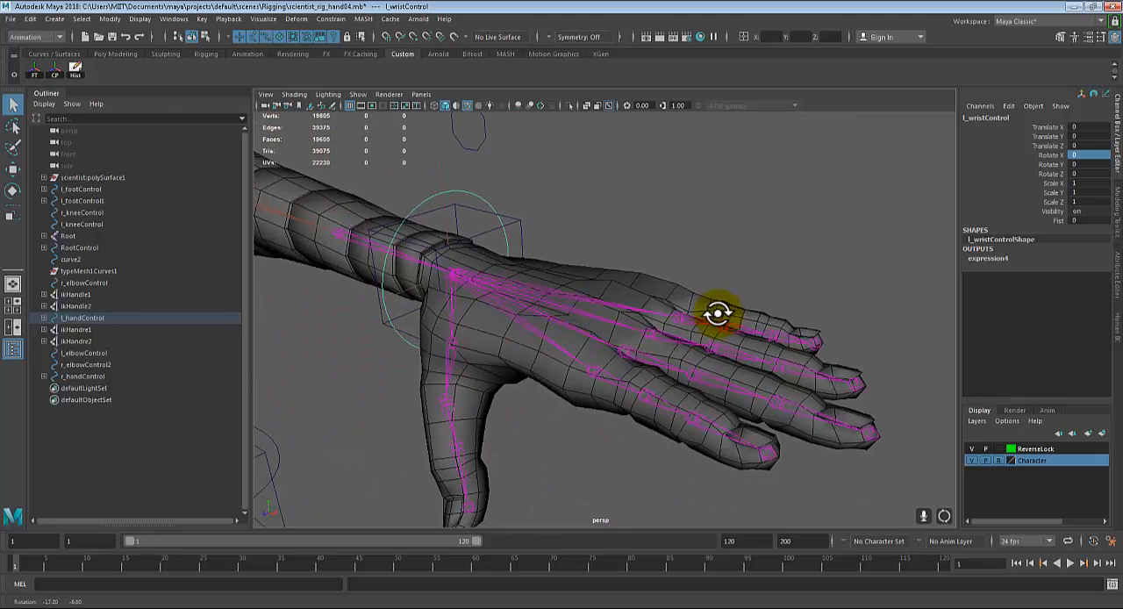
Step: Reselect the left wrist control, try its Fist attribute at about 5.4 to curl the fingers, and undo the changes
left_click(475, 190)
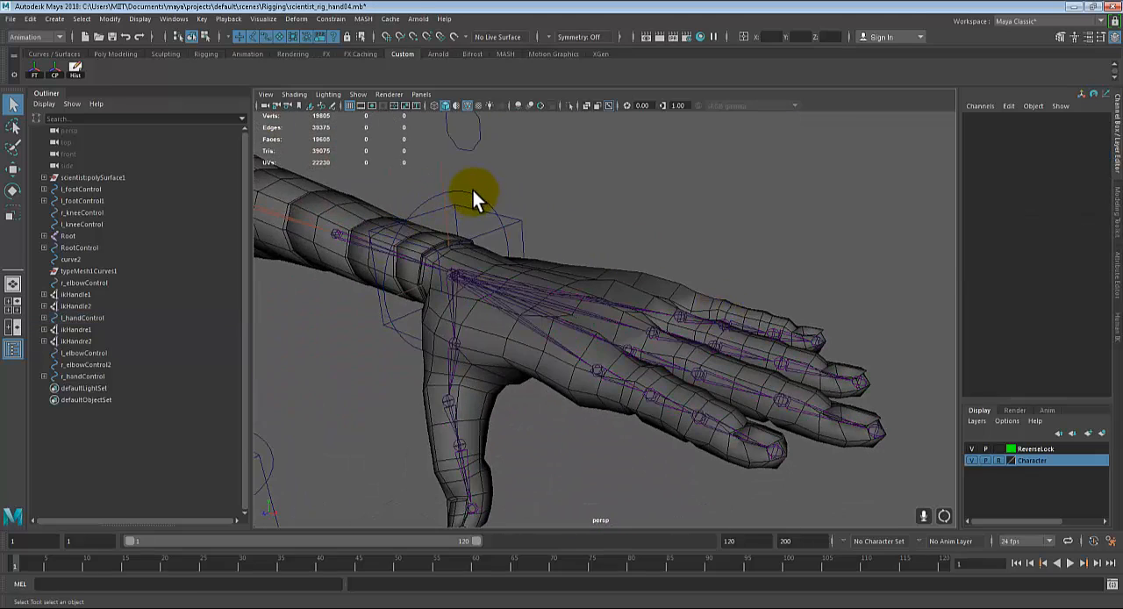
left_click(474, 190)
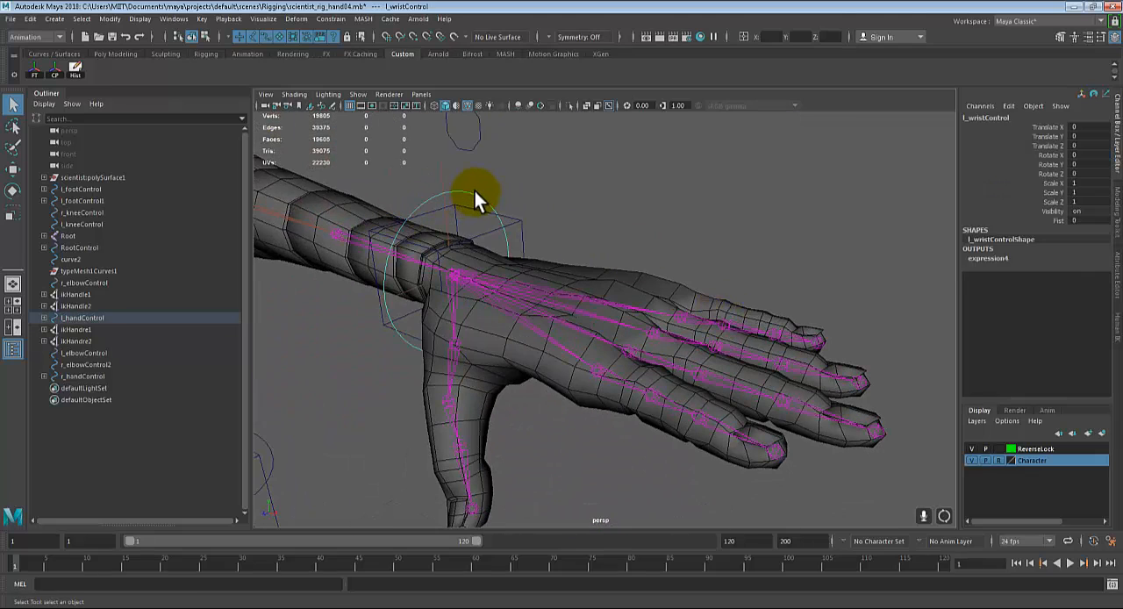
left_click(1053, 220)
middle_click_drag(899, 227, 852, 220)
key("ctrl+z")
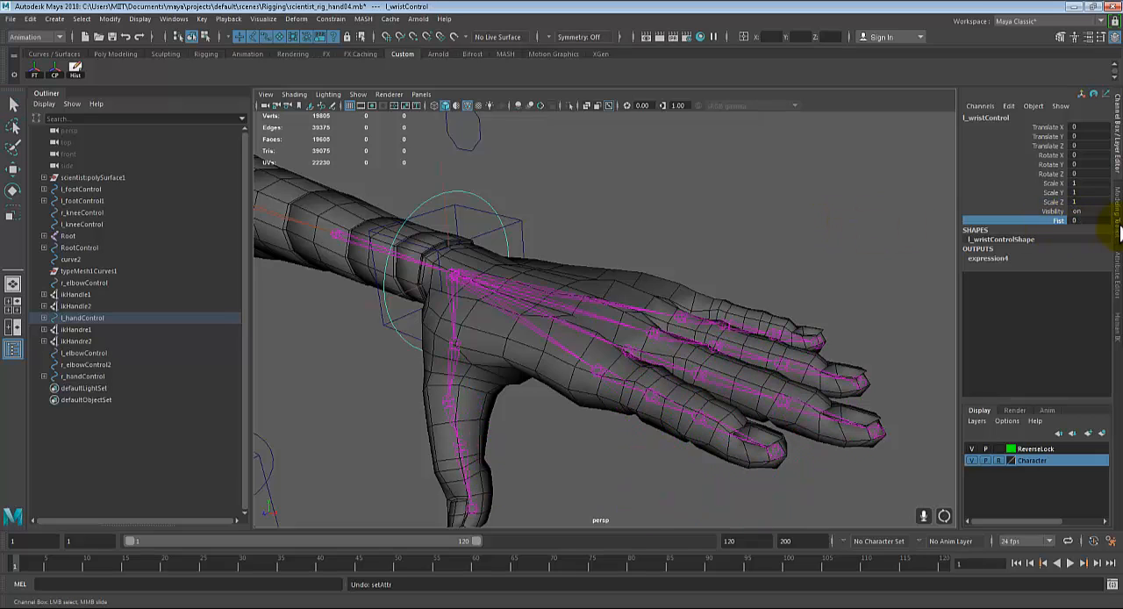
middle_click_drag(724, 255, 749, 261)
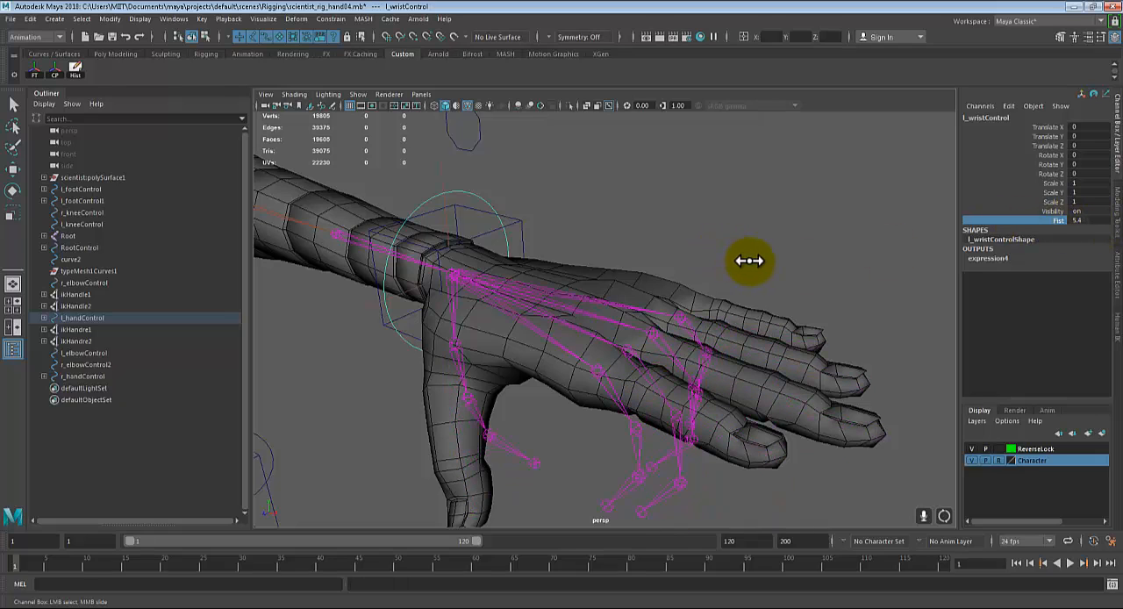
key("ctrl+z")
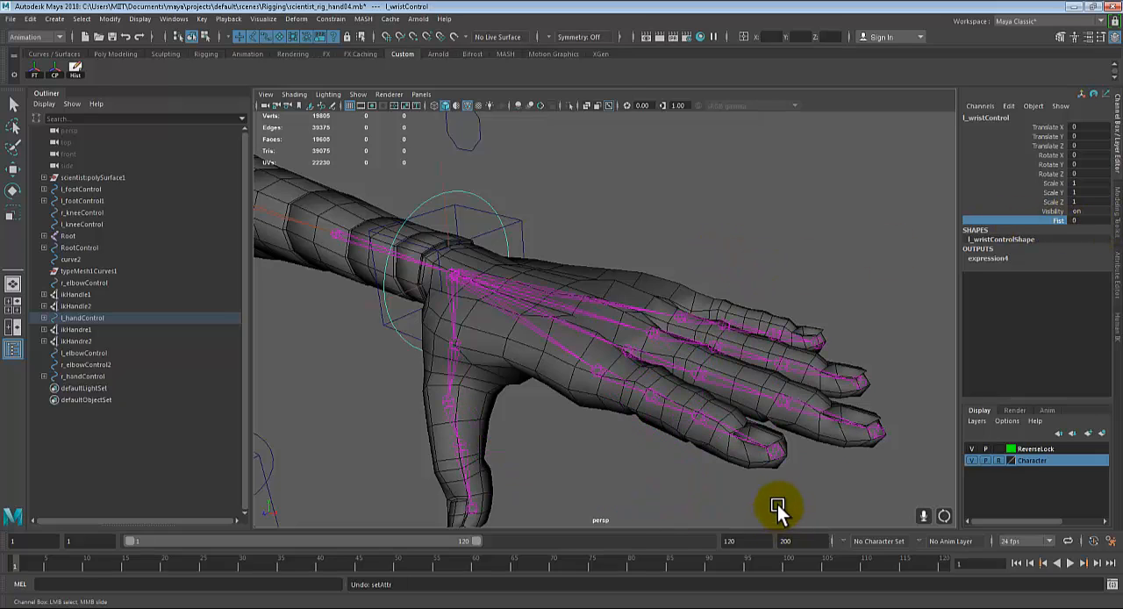
middle_click_drag(583, 228, 752, 316)
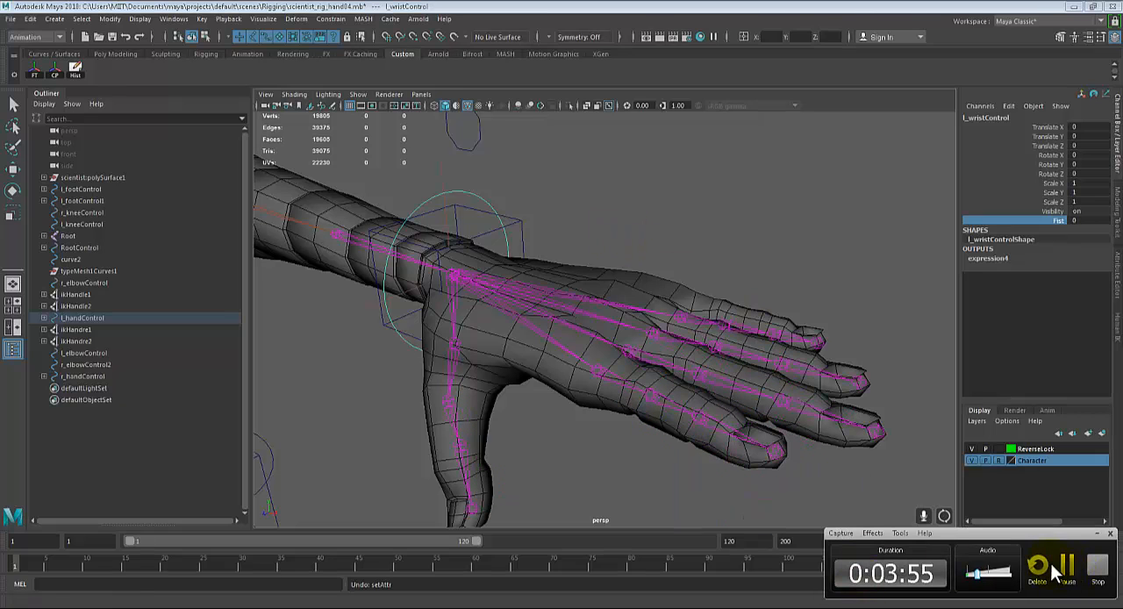
left_click(1068, 575)
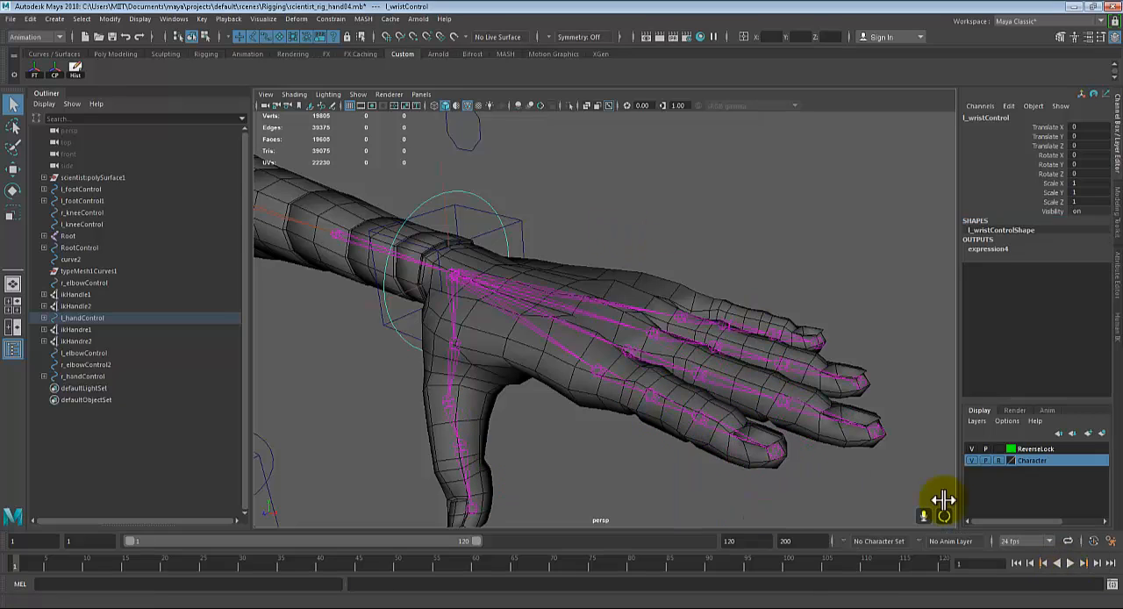
left_click(642, 161)
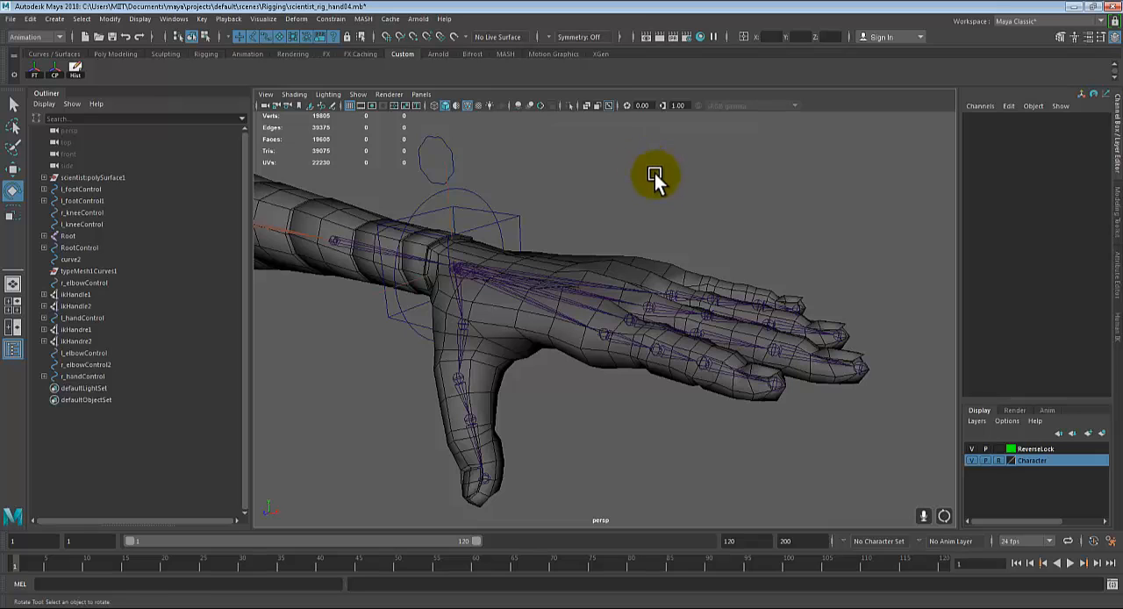
left_click(477, 202)
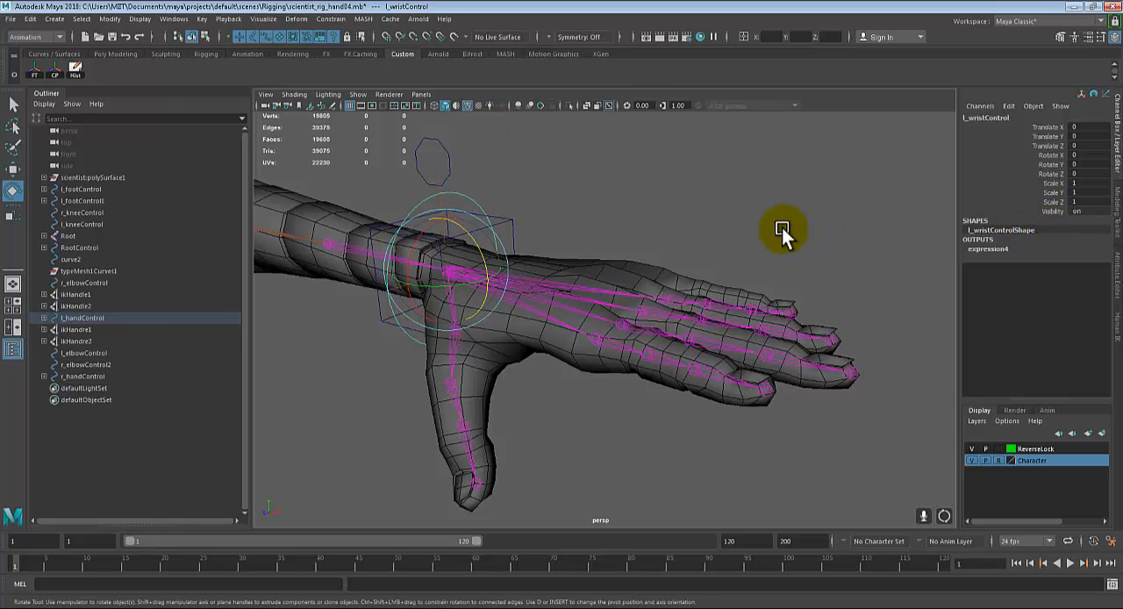
left_click_drag(782, 228, 777, 246, "alt")
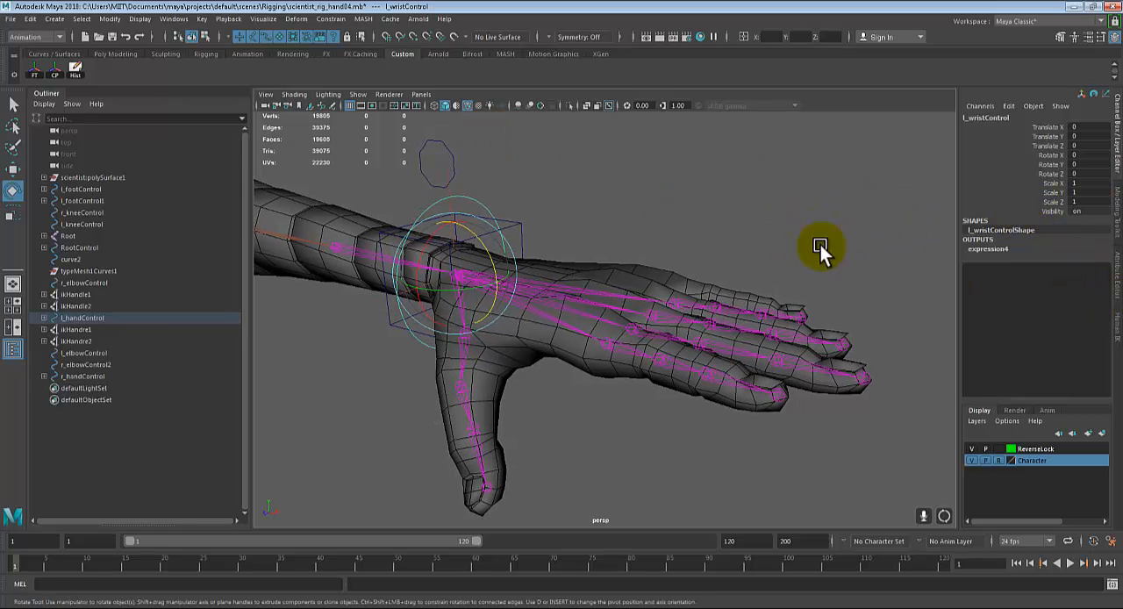
left_click(638, 214)
Step: Add a keyable float attribute named Fist to the left wrist control, with minimum 0 and maximum 10
left_click(482, 201)
key("q")
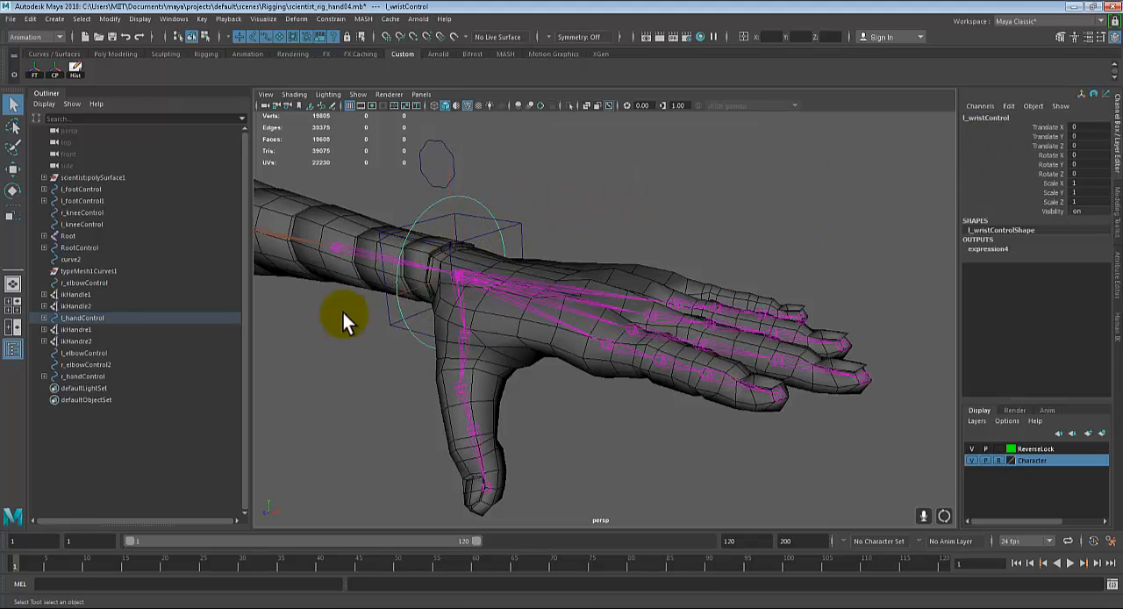
left_click(1008, 106)
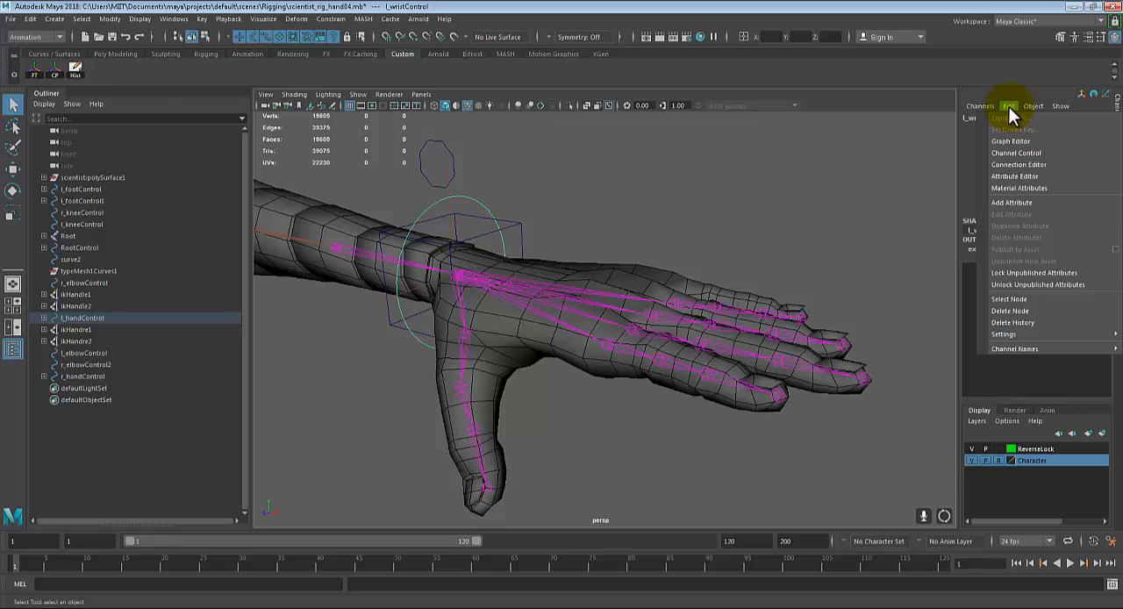
left_click(1004, 203)
type("Fi")
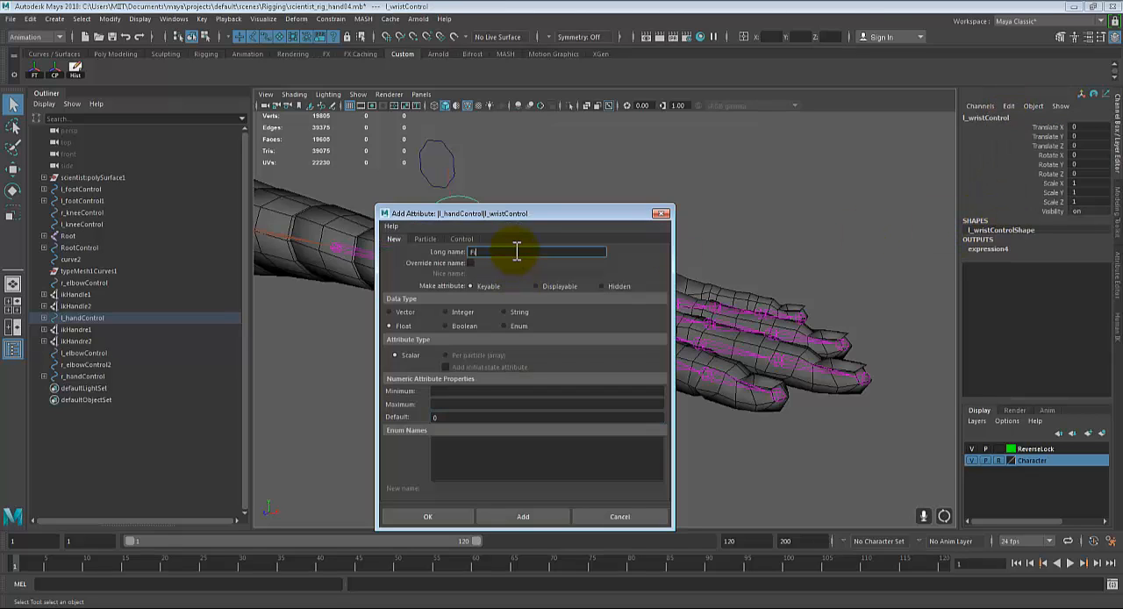
type("st")
left_click(458, 393)
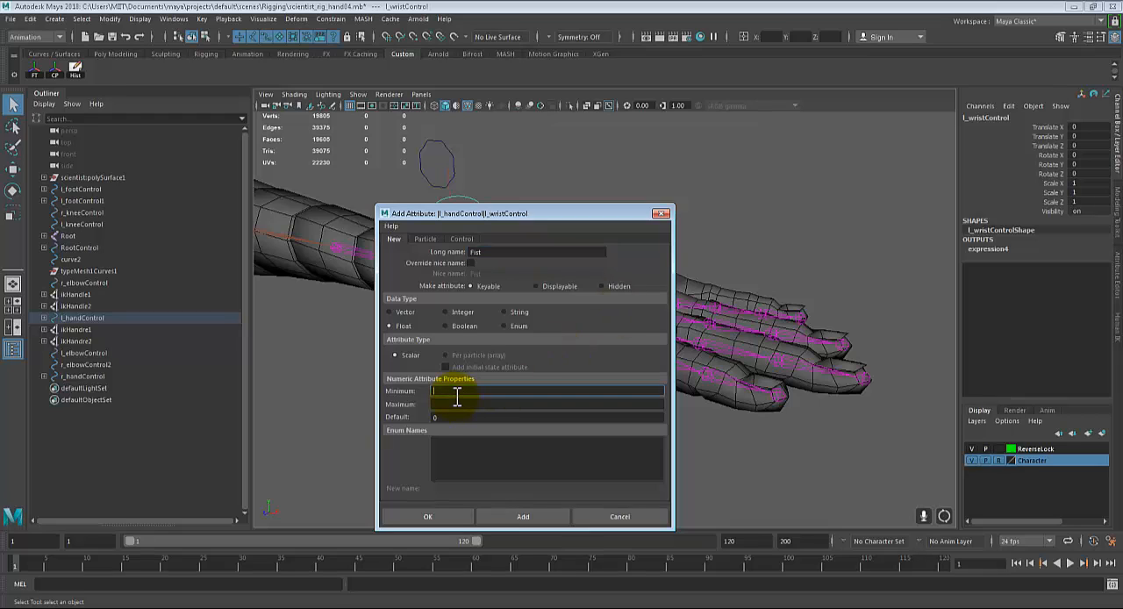
left_click(450, 404)
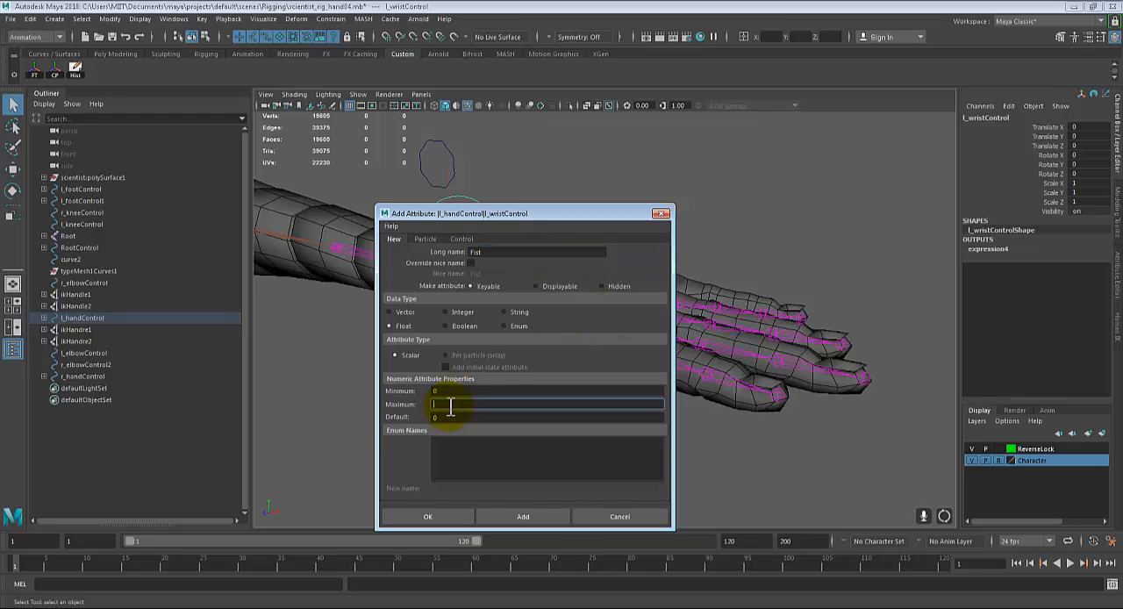
type("10")
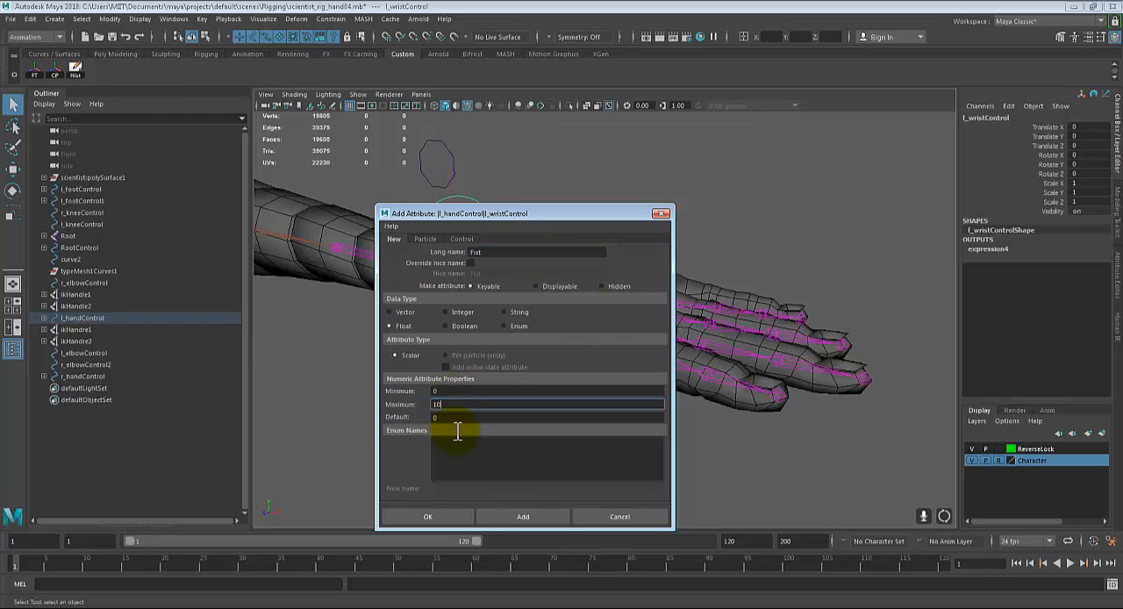
left_click(451, 519)
Step: Try adjusting the Fist attribute on the left wrist control and undo the change
left_click_drag(582, 225, 601, 236, "alt")
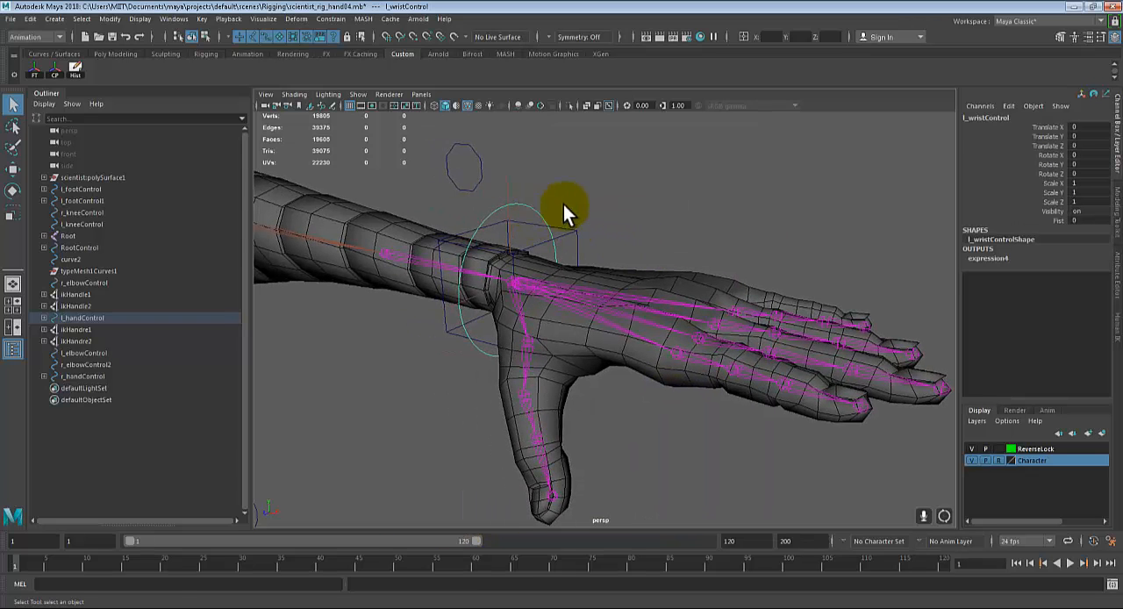
left_click(1032, 221)
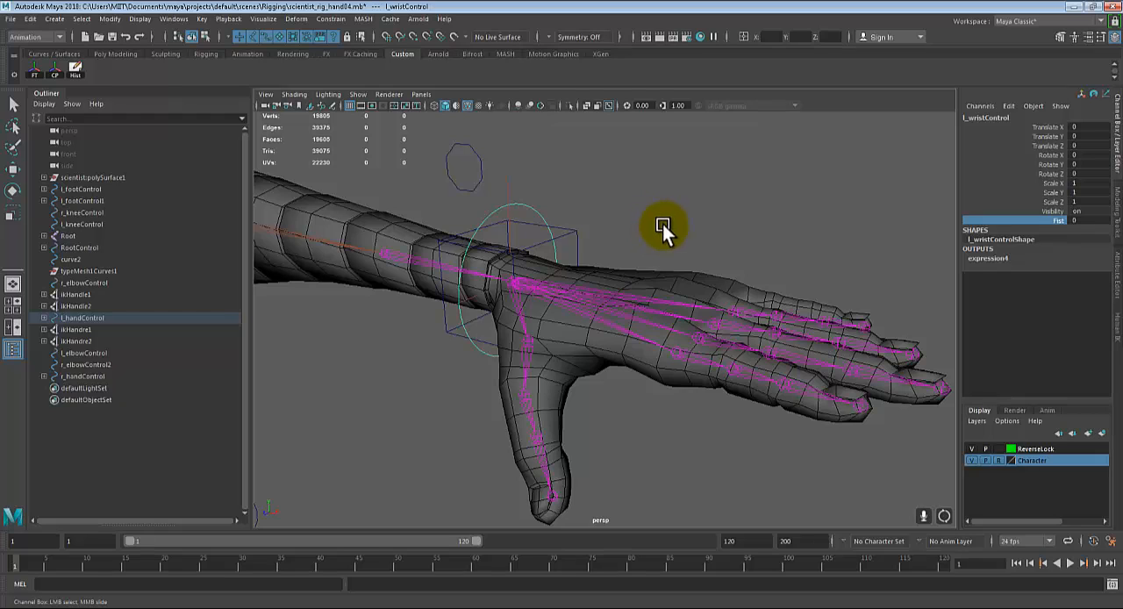
middle_click_drag(665, 220, 649, 250)
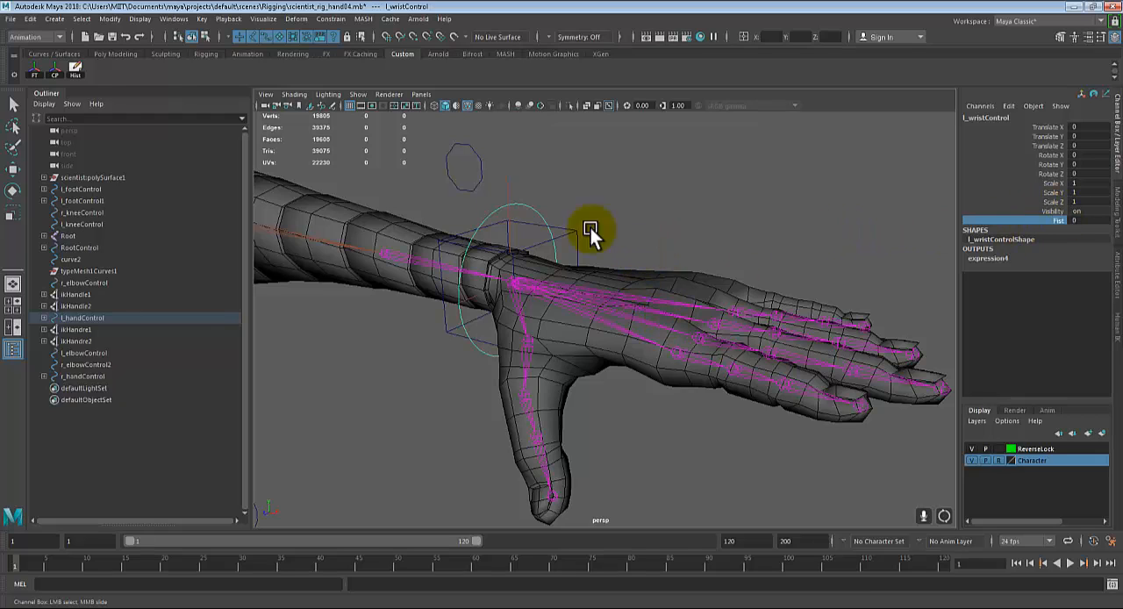
middle_click_drag(618, 214, 763, 226)
key("ctrl+z")
Step: Open Set Driven Key and load the left wrist control as the driver
left_click_drag(744, 217, 769, 243, "alt")
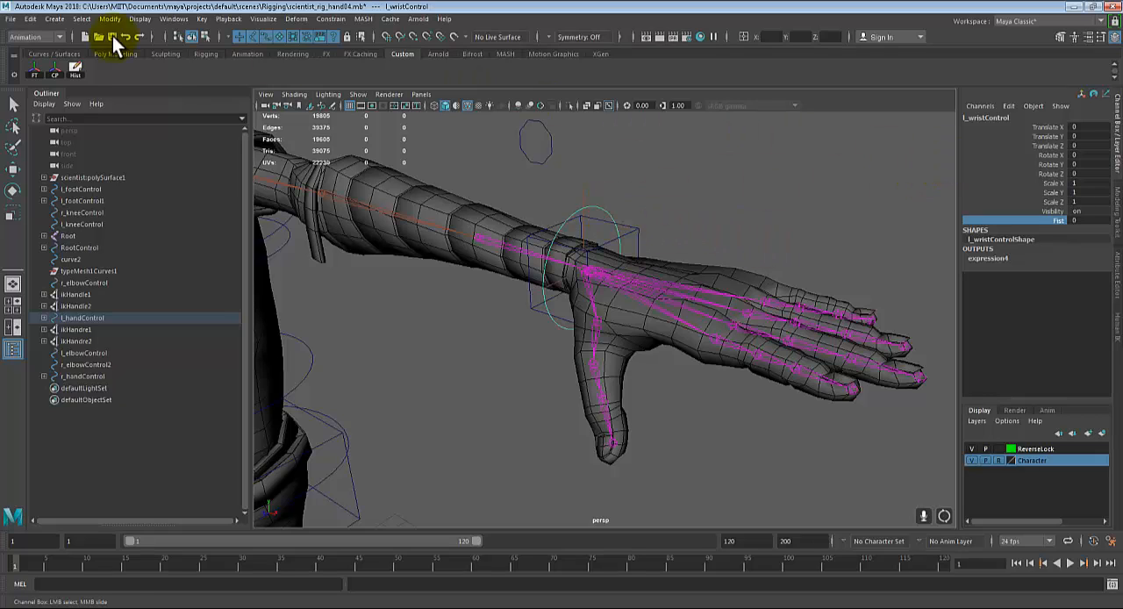
left_click(201, 19)
mouse_move(283, 118)
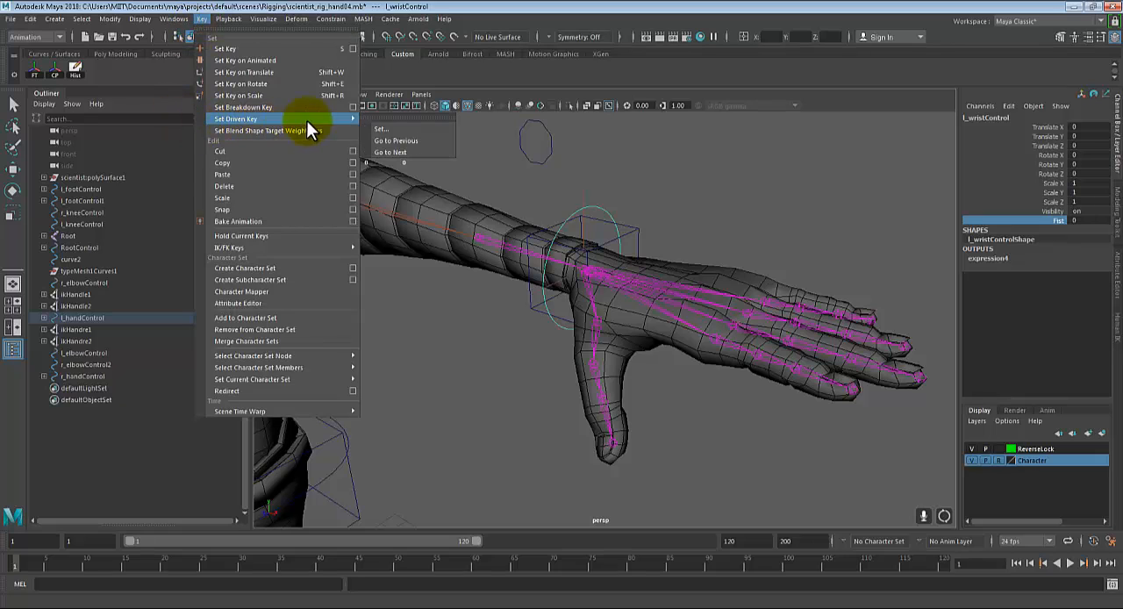
left_click(382, 129)
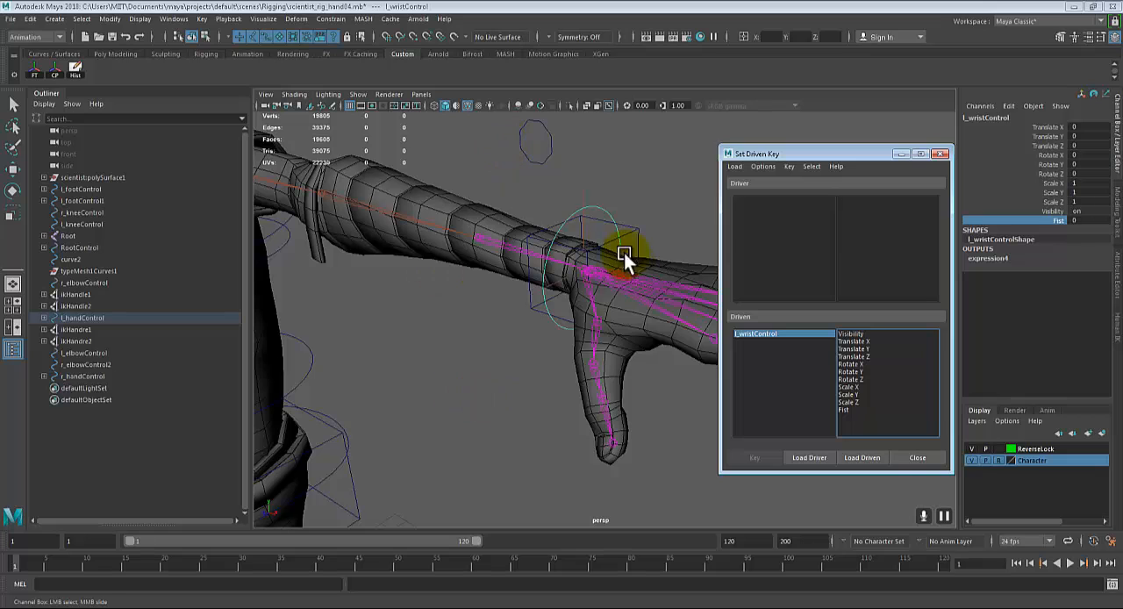
left_click(810, 458)
Step: Select all pinky and ring finger joints of the left hand, from the fingertips to the base knuckles
left_click_drag(544, 333, 627, 355, "alt")
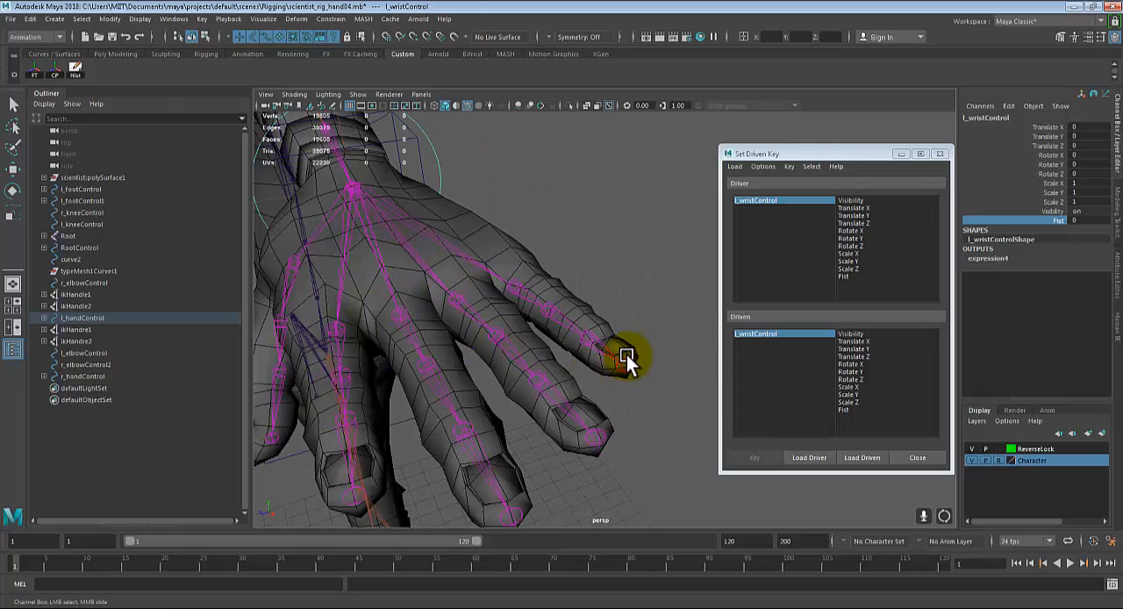
left_click(623, 355)
left_click(593, 341)
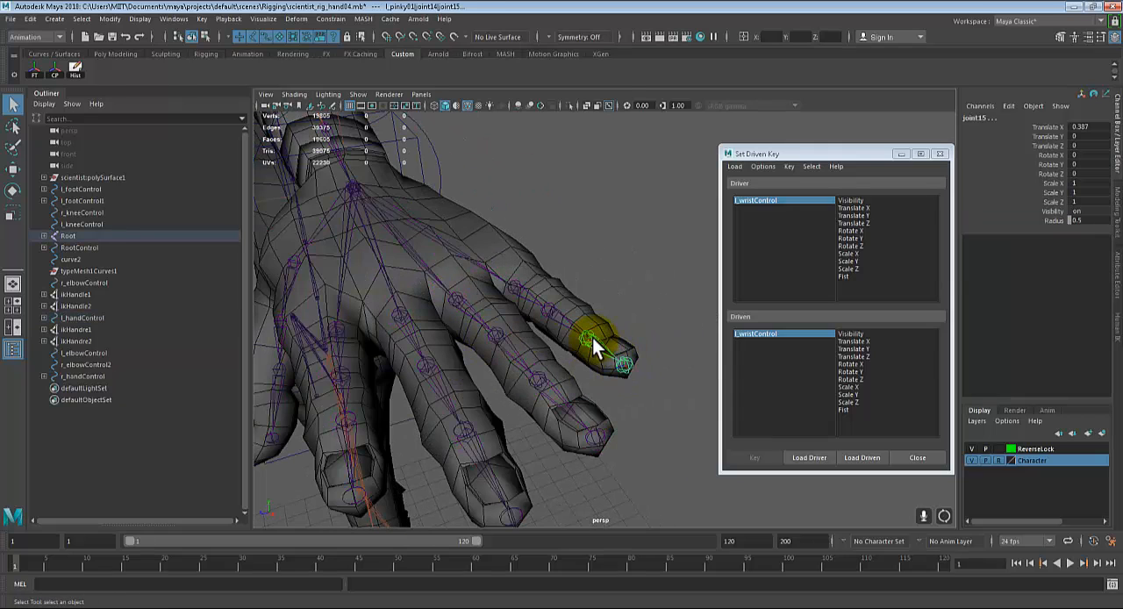
left_click(543, 309)
left_click(509, 286)
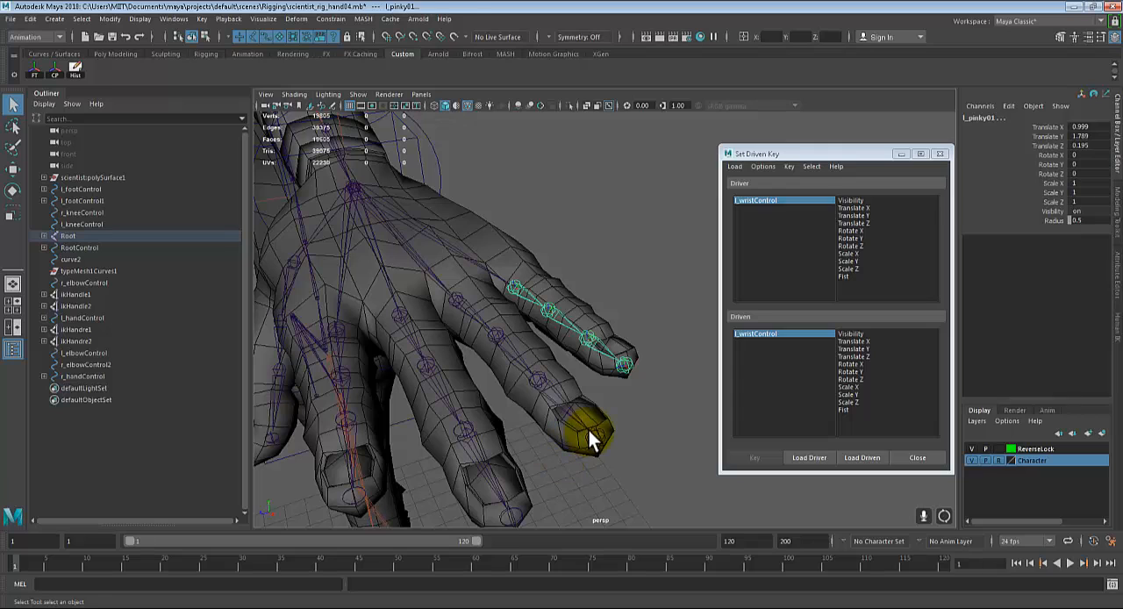
left_click(589, 430)
left_click(538, 379)
left_click(487, 335)
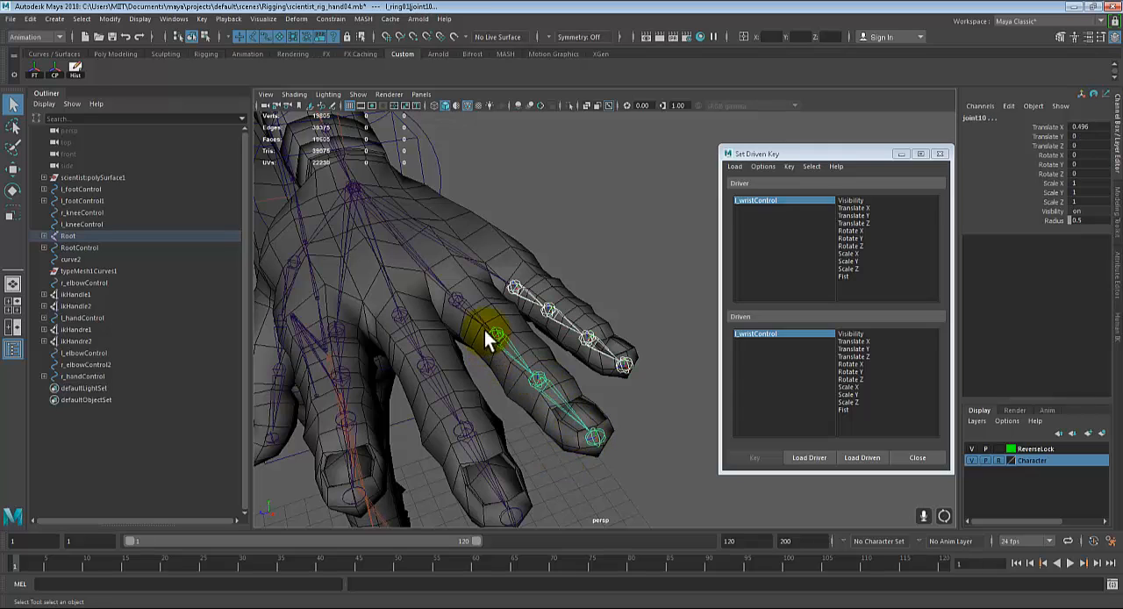
left_click_drag(456, 299, 527, 440, "alt")
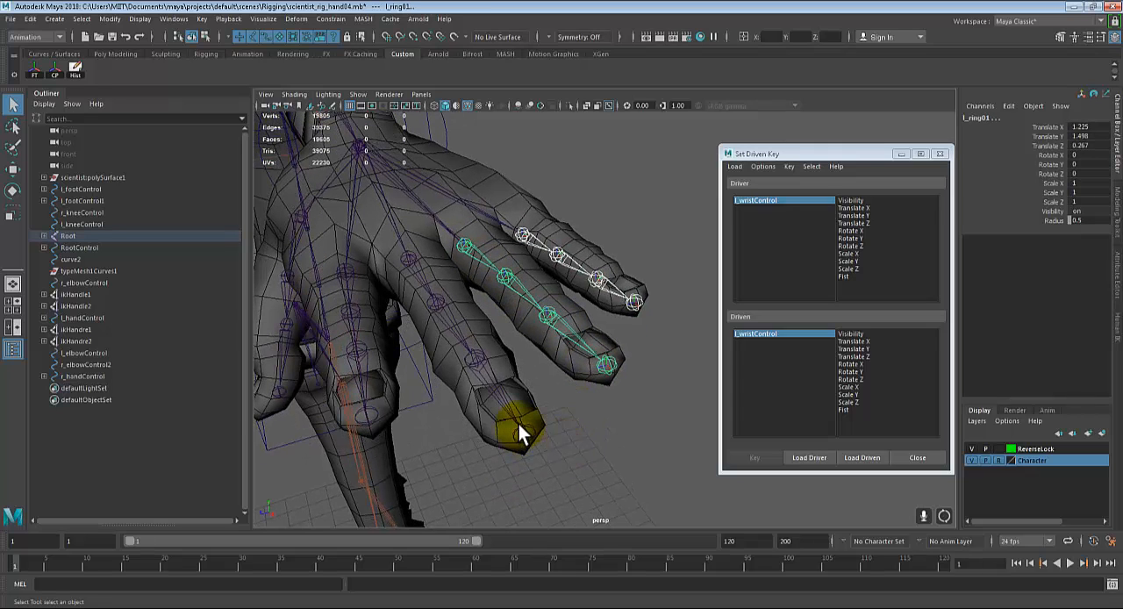
Step: Add all middle and index finger joints of the left hand to the selection, leaving out the thumb
left_click(518, 424)
left_click(480, 359)
left_click(418, 285)
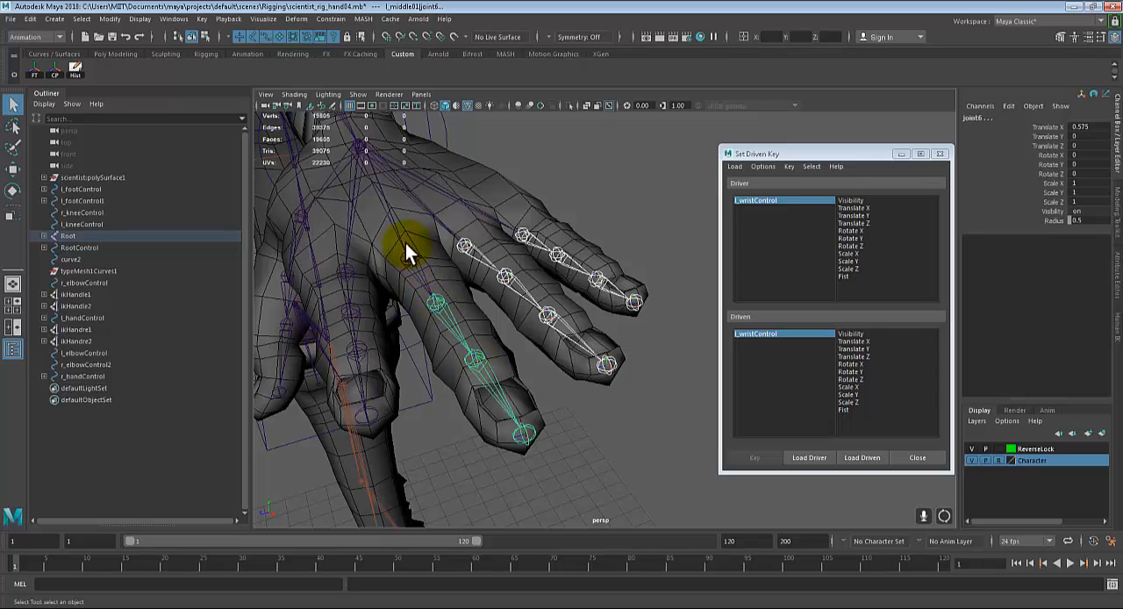
left_click(409, 260)
left_click(364, 408, "shift")
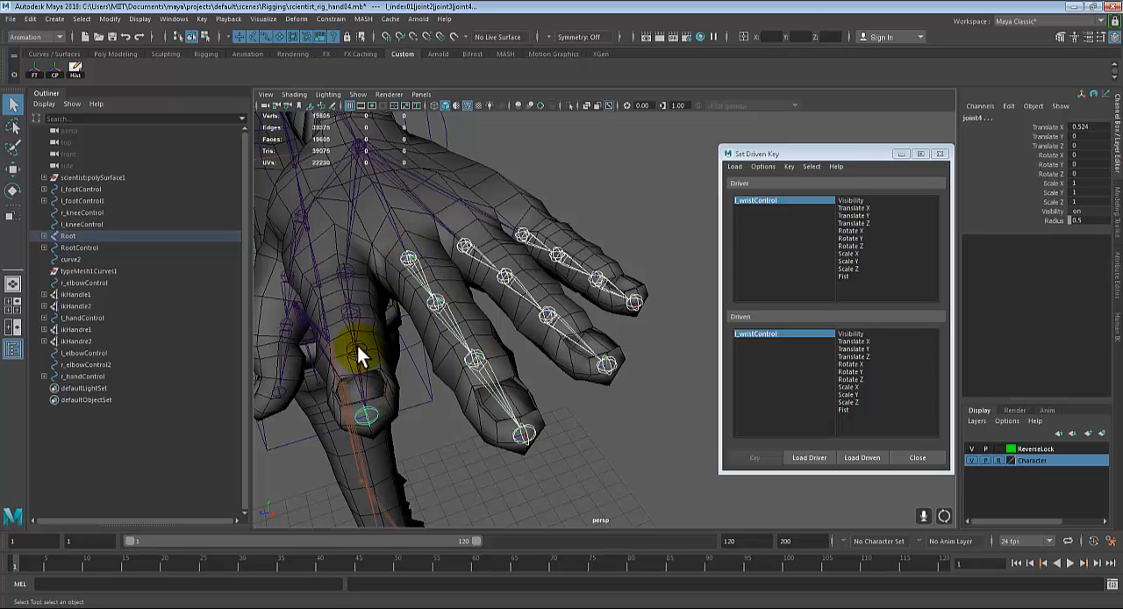
left_click(357, 347, "shift")
left_click(354, 312, "shift")
left_click(346, 269, "shift")
Step: Try rotating the selected finger joints together to curl them into a fist, and undo the rotations
left_click_drag(412, 363, 540, 382, "alt")
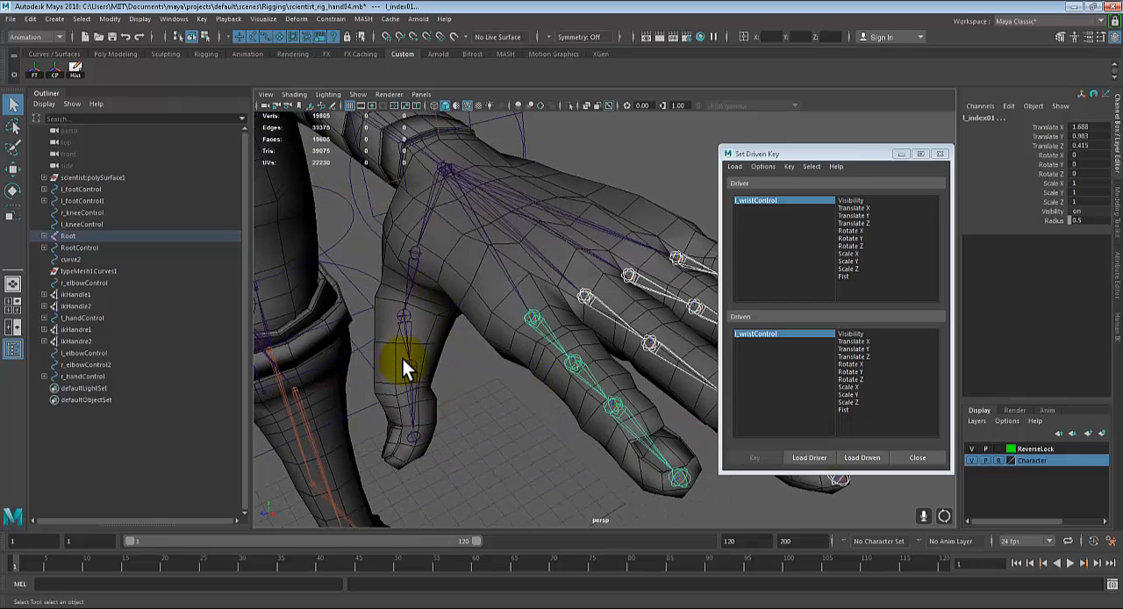
left_click_drag(403, 359, 564, 346, "alt")
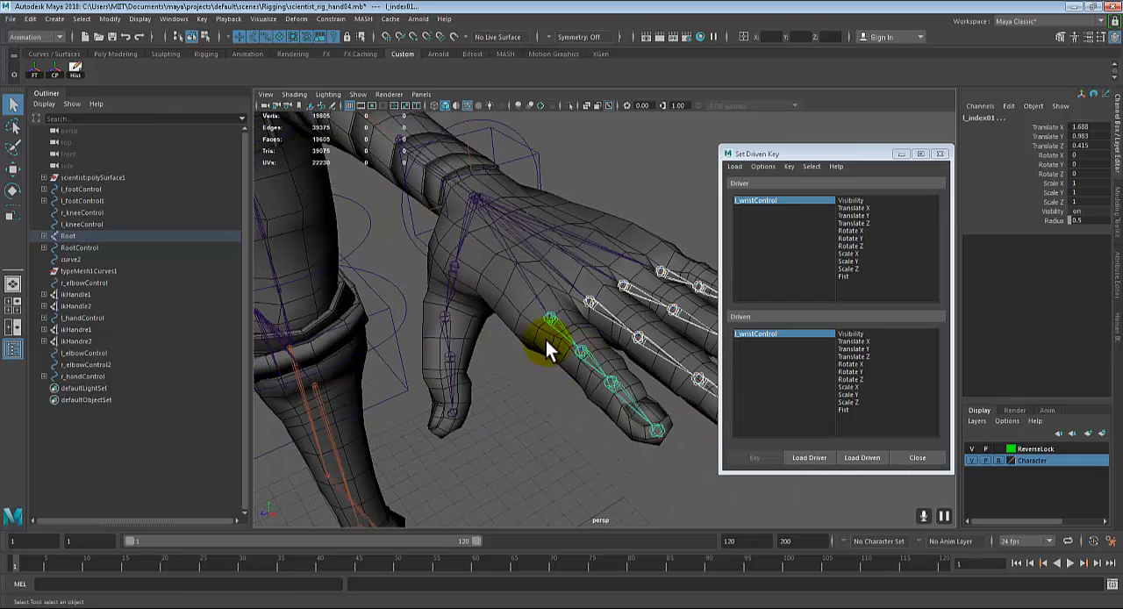
middle_click_drag(566, 372, 526, 386, "alt")
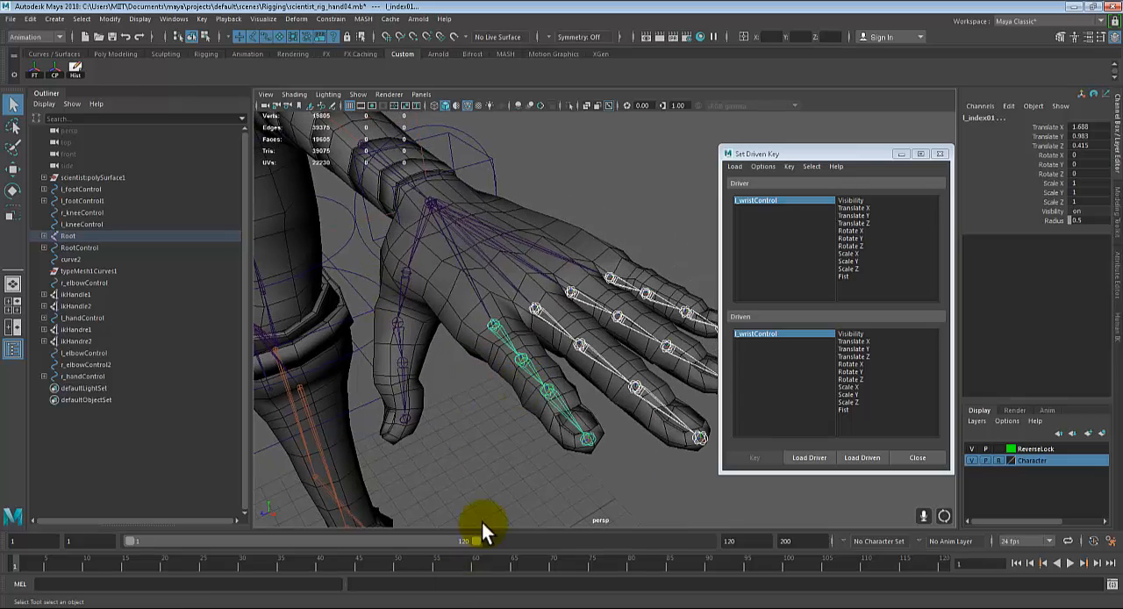
middle_click_drag(558, 422, 495, 415, "alt")
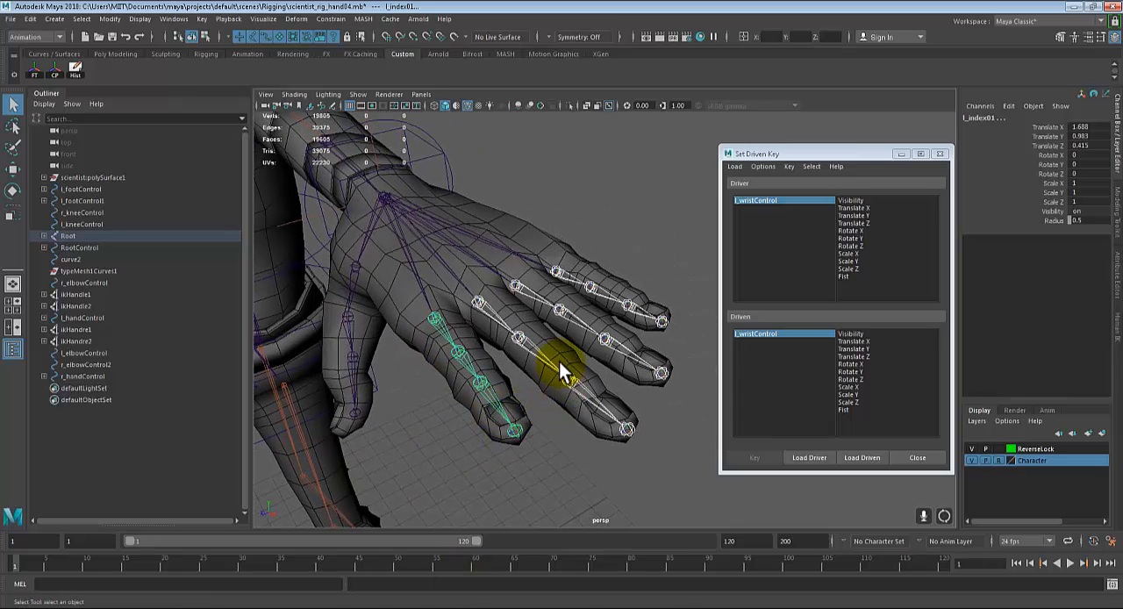
key("e")
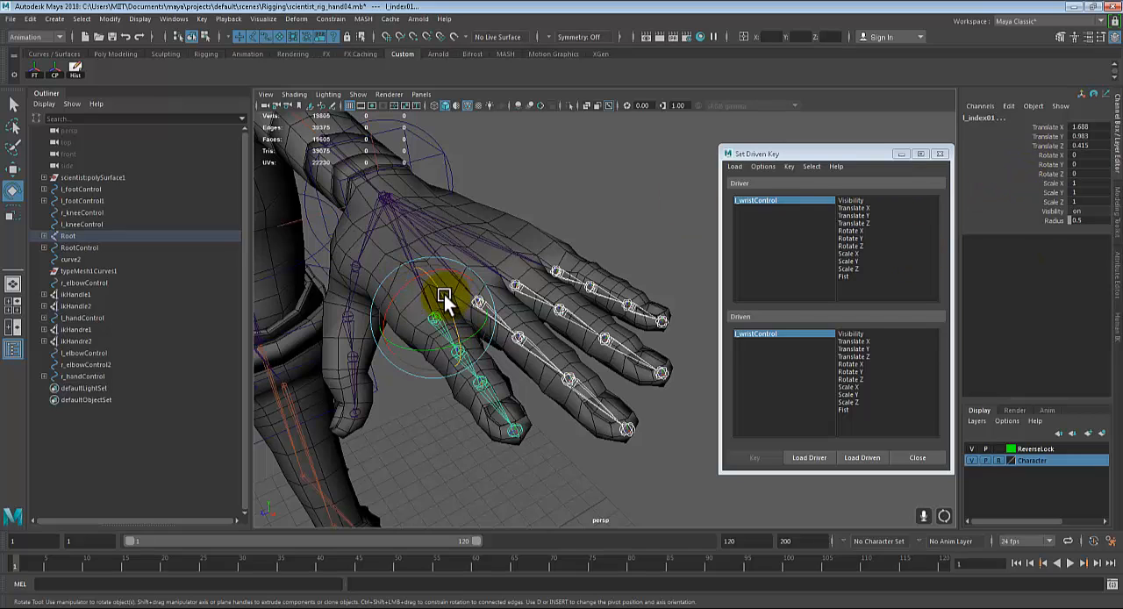
mouse_move(441, 293)
left_mouse_down()
mouse_move(451, 321)
mouse_move(398, 329)
mouse_move(418, 309)
mouse_move(388, 301)
mouse_move(445, 298)
mouse_move(454, 330)
mouse_move(443, 293)
mouse_move(454, 332)
mouse_move(448, 288)
mouse_move(452, 299)
left_mouse_up()
key("ctrl+z")
key("ctrl+z")
key("ctrl+z")
key("ctrl+z")
key("ctrl+z")
key("ctrl+z")
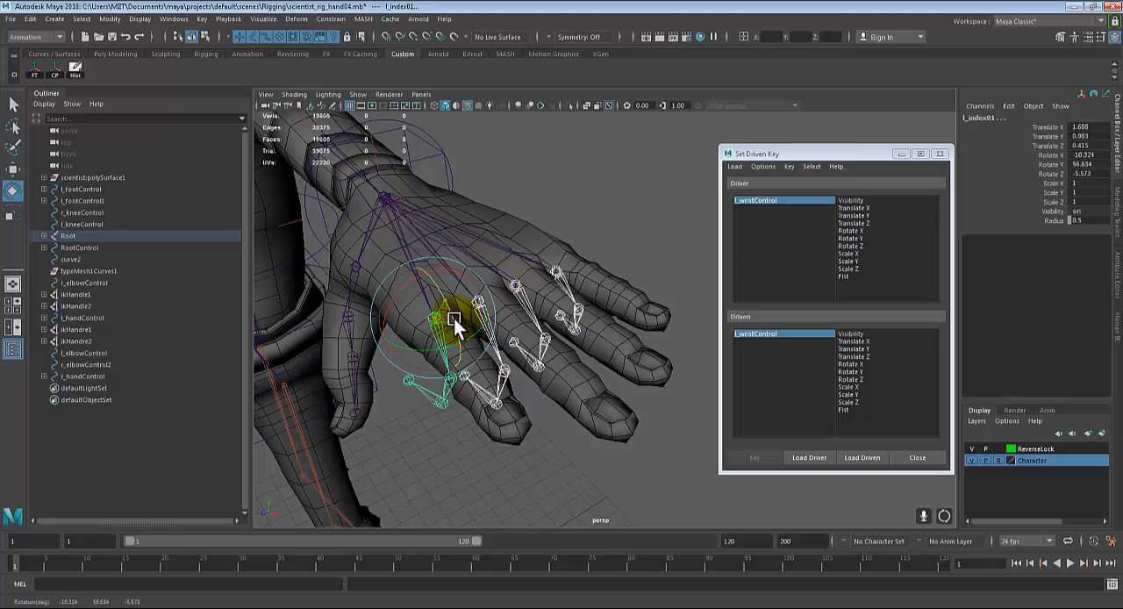
key("ctrl+z")
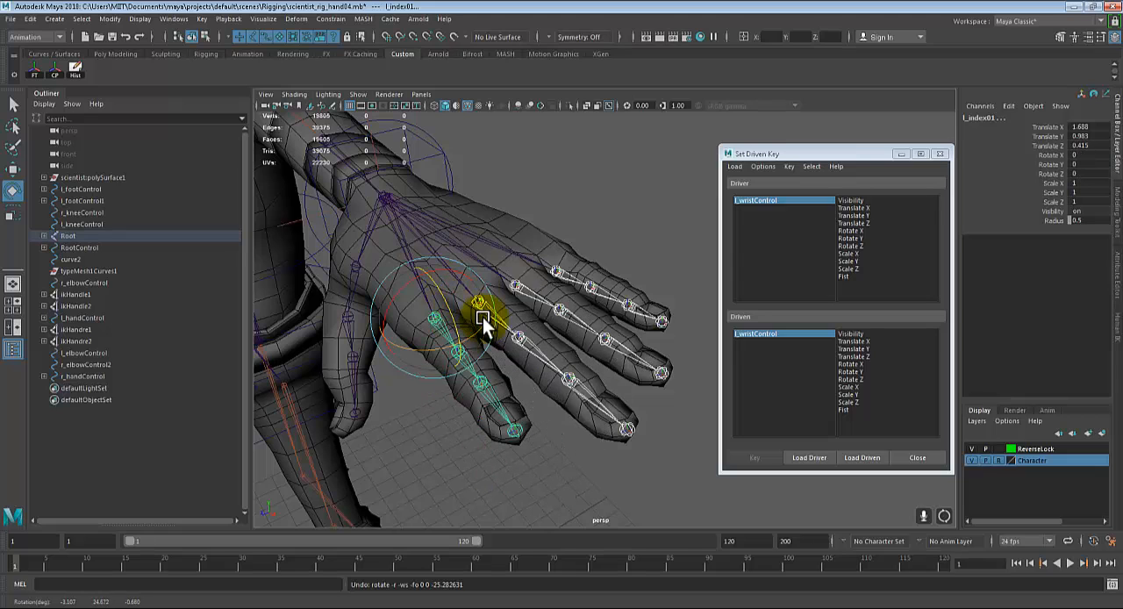
Step: Choose Fist as the driver attribute and load the selected finger joints as the driven objects
left_click_drag(482, 318, 540, 388, "alt")
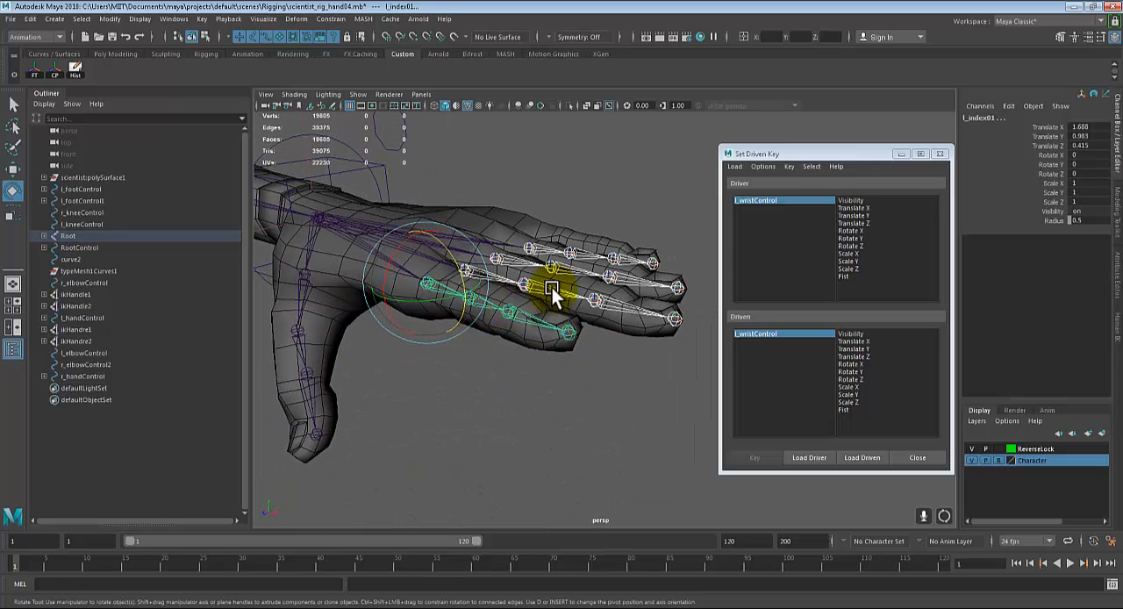
left_click_drag(571, 279, 518, 319, "alt")
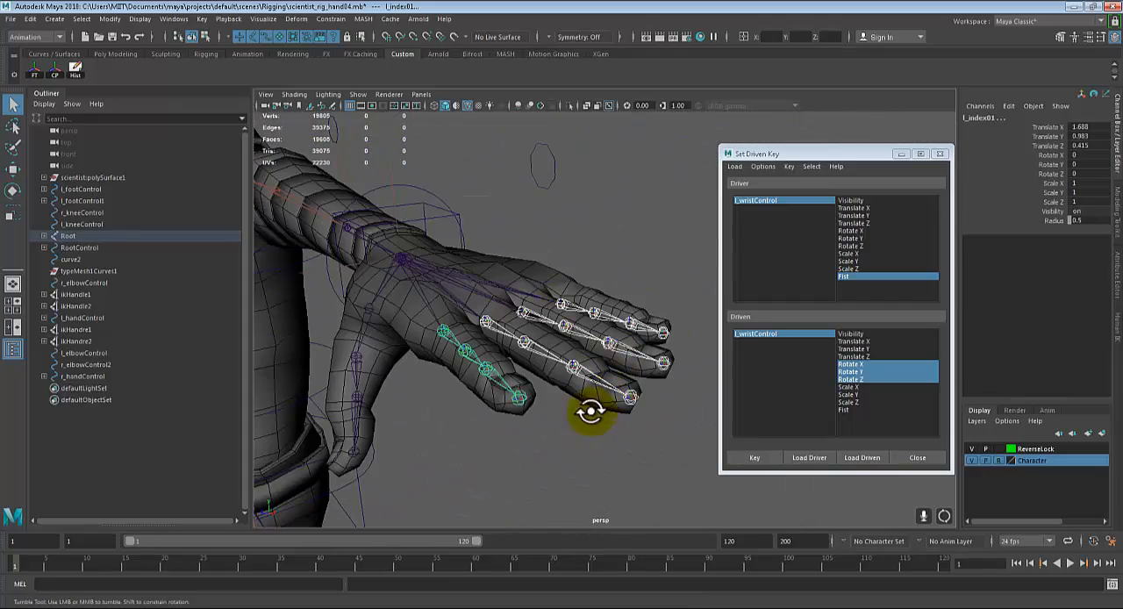
left_click_drag(590, 411, 614, 366, "alt")
middle_click_drag(572, 394, 578, 304, "alt")
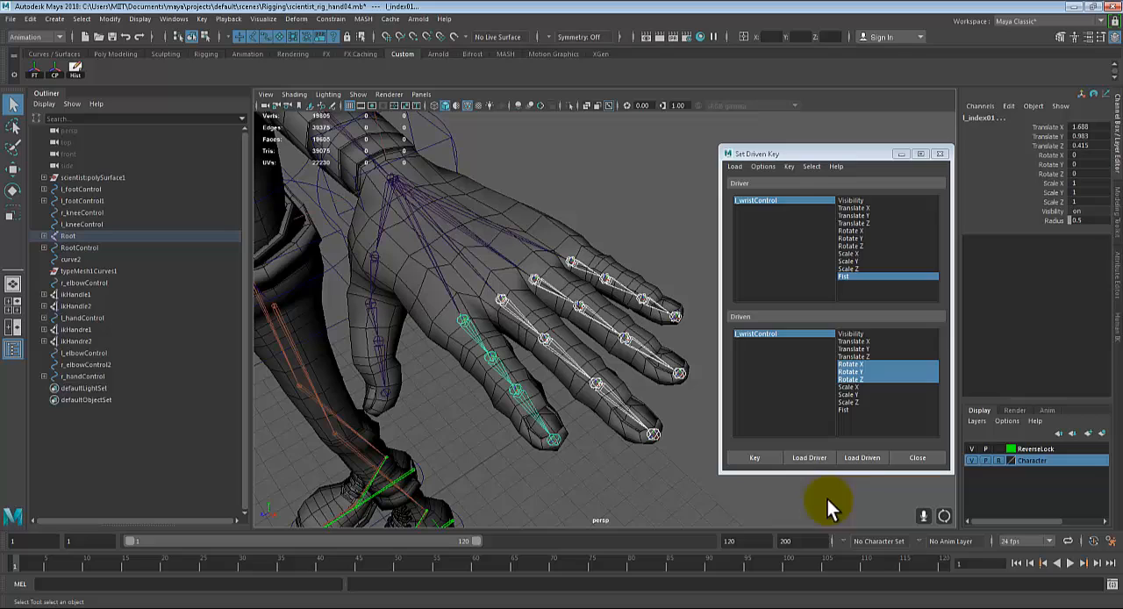
left_click(865, 458)
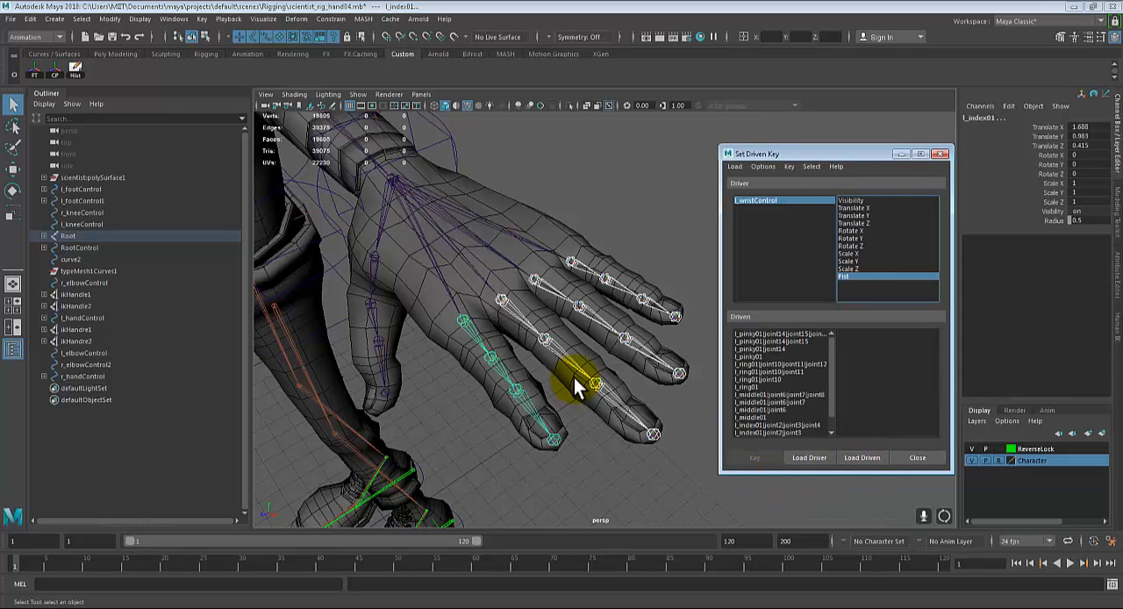
Step: Select all the driven finger joints in Set Driven Key together with their Rotate X, Y and Z attributes
left_click(754, 335)
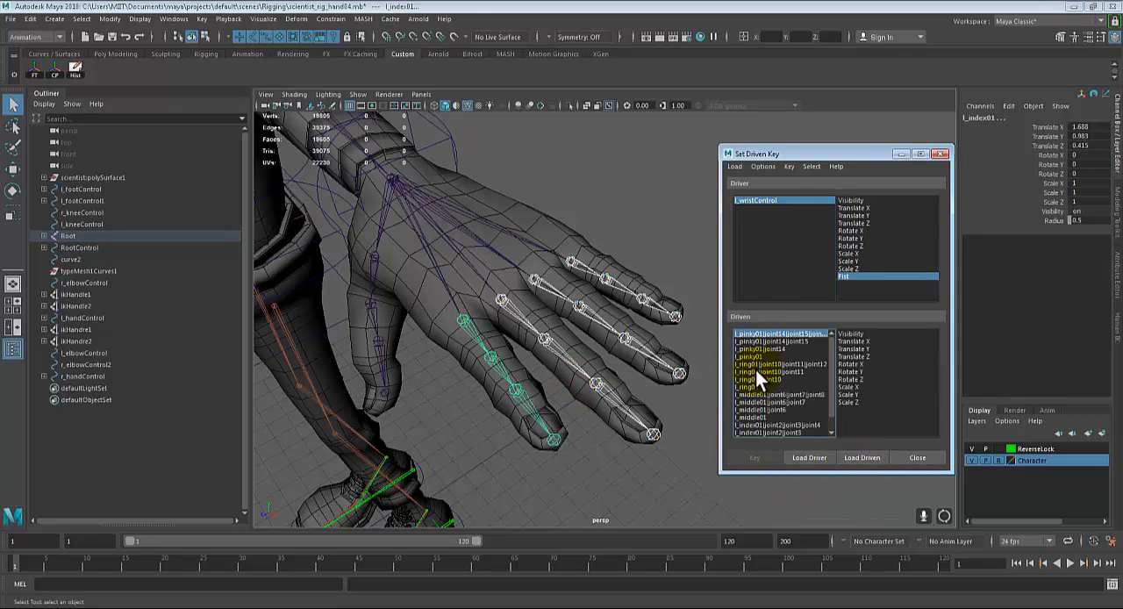
scroll(763, 382, "down", 1)
left_click(755, 430, "shift")
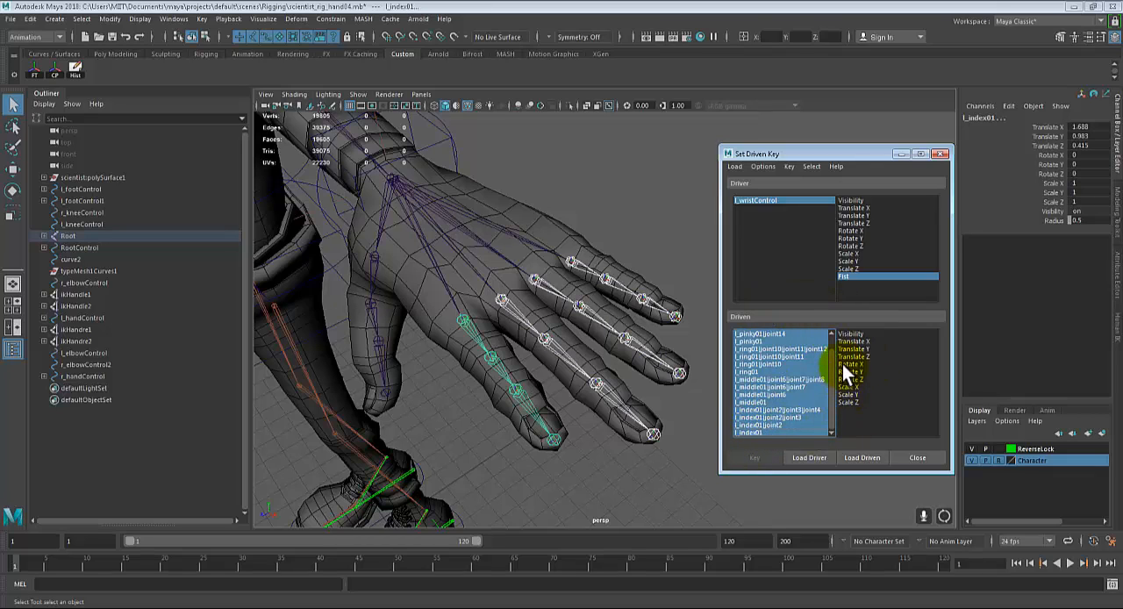
left_click_drag(845, 363, 846, 376)
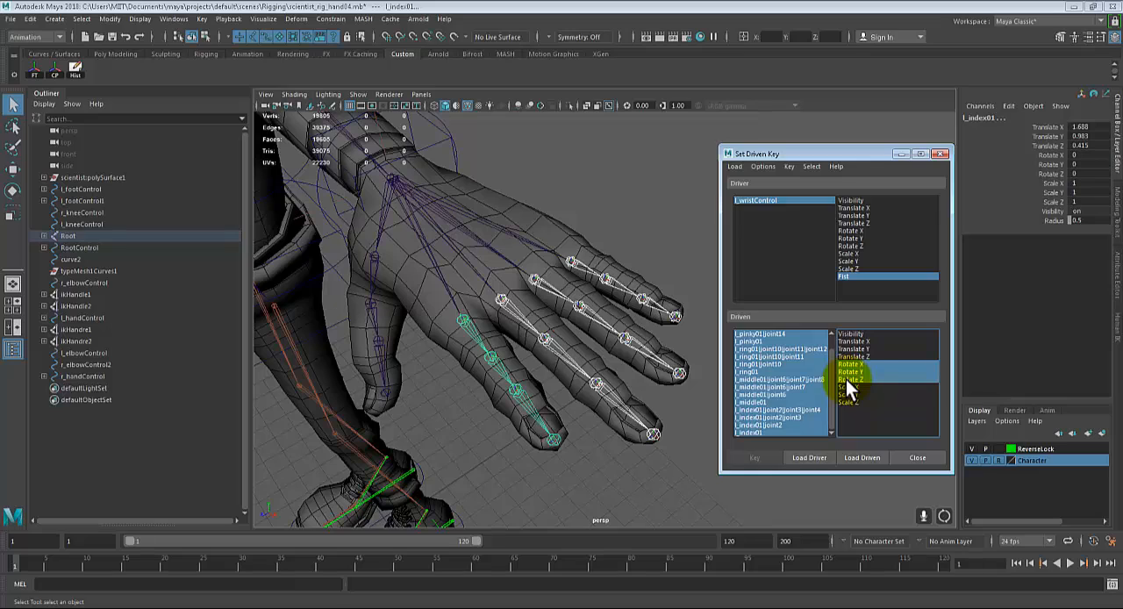
Step: Select the left wrist control and key the open finger rotations against Fist at 0
mouse_move(480, 347)
left_mouse_down("alt")
mouse_move(449, 343)
mouse_move(474, 346)
left_mouse_up("alt")
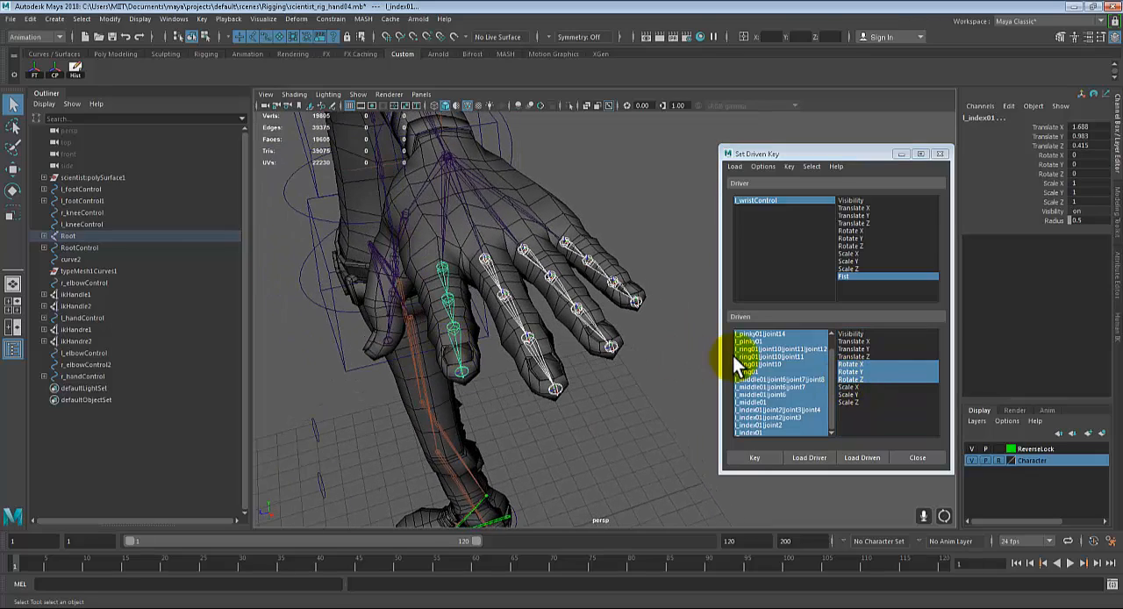
left_click_drag(481, 234, 592, 328, "alt")
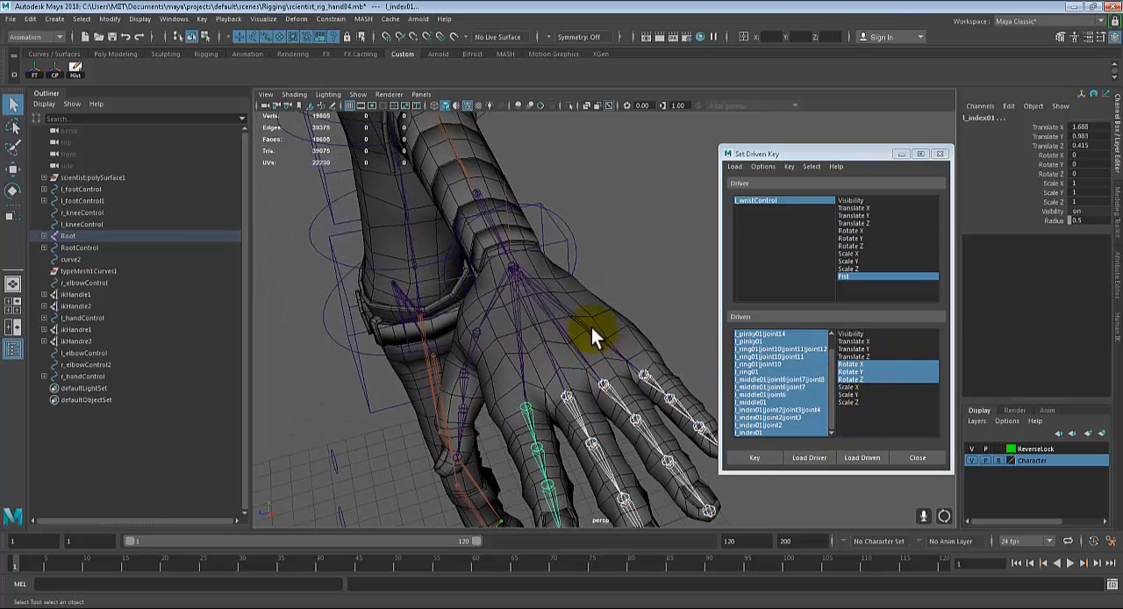
left_click(566, 226)
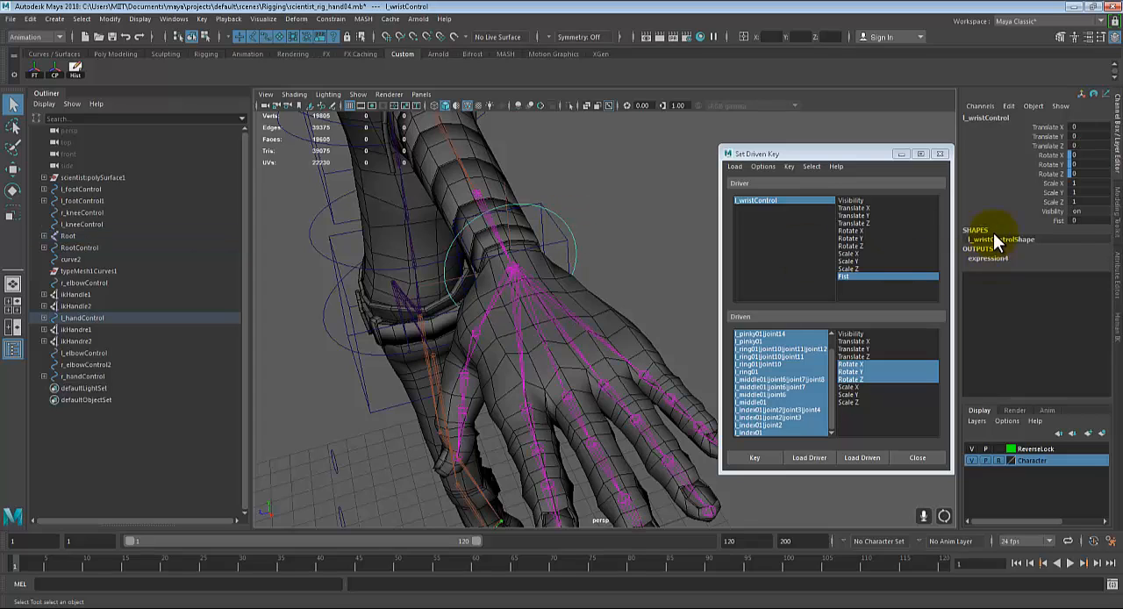
left_click(760, 456)
Step: Set the wrist control's Fist attribute to 10 and reselect all the driven finger joints
double_click(1089, 219)
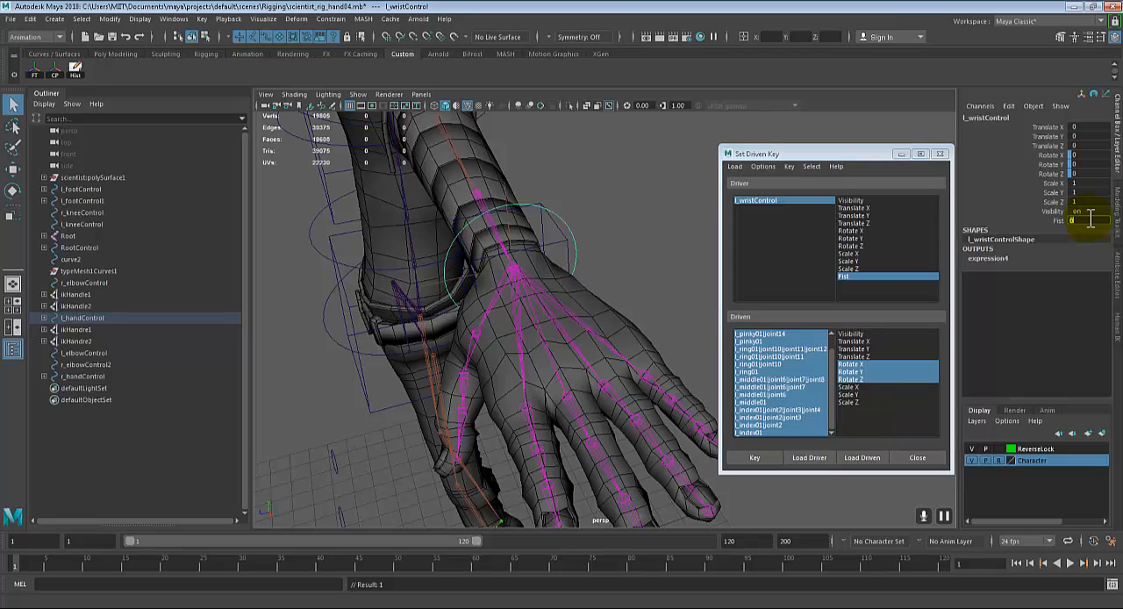
type("10")
key("Return")
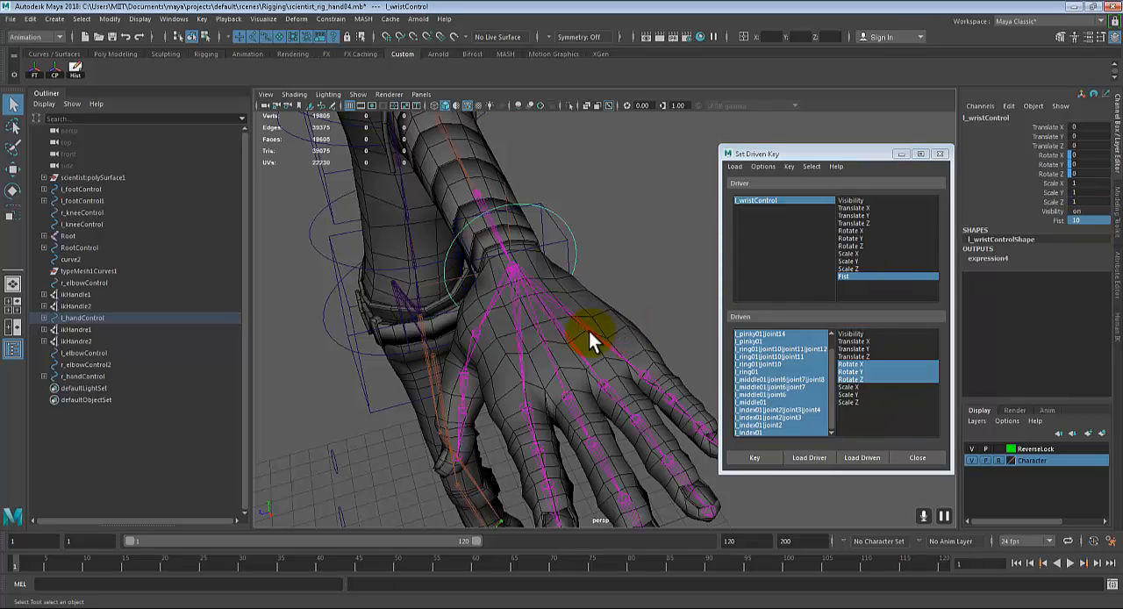
middle_click_drag(592, 339, 595, 242, "alt")
left_click_drag(831, 378, 830, 358)
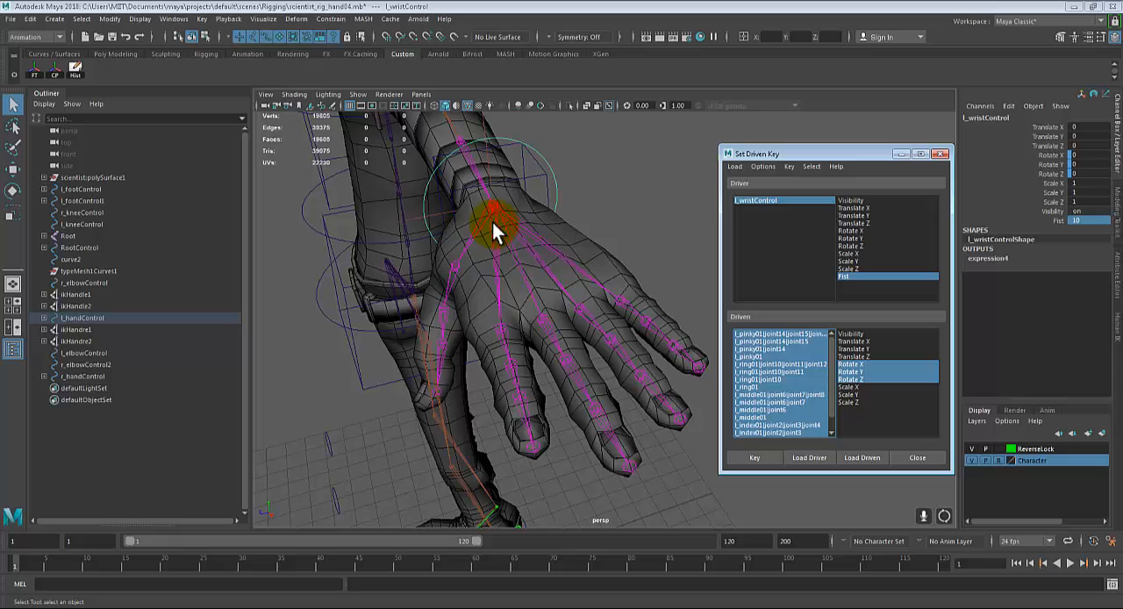
left_click(785, 333)
left_click_drag(832, 365, 832, 380)
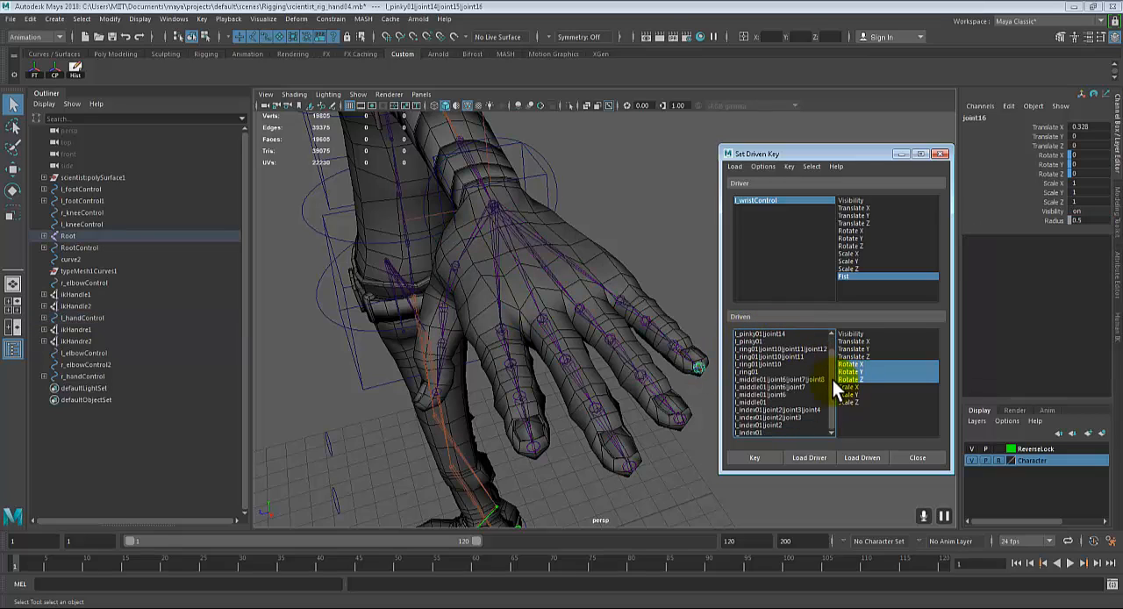
left_click(753, 434, "shift")
Step: Rotate all the selected finger joints together so the four fingers curl toward the palm
left_click_drag(667, 400, 511, 396, "alt")
key("e")
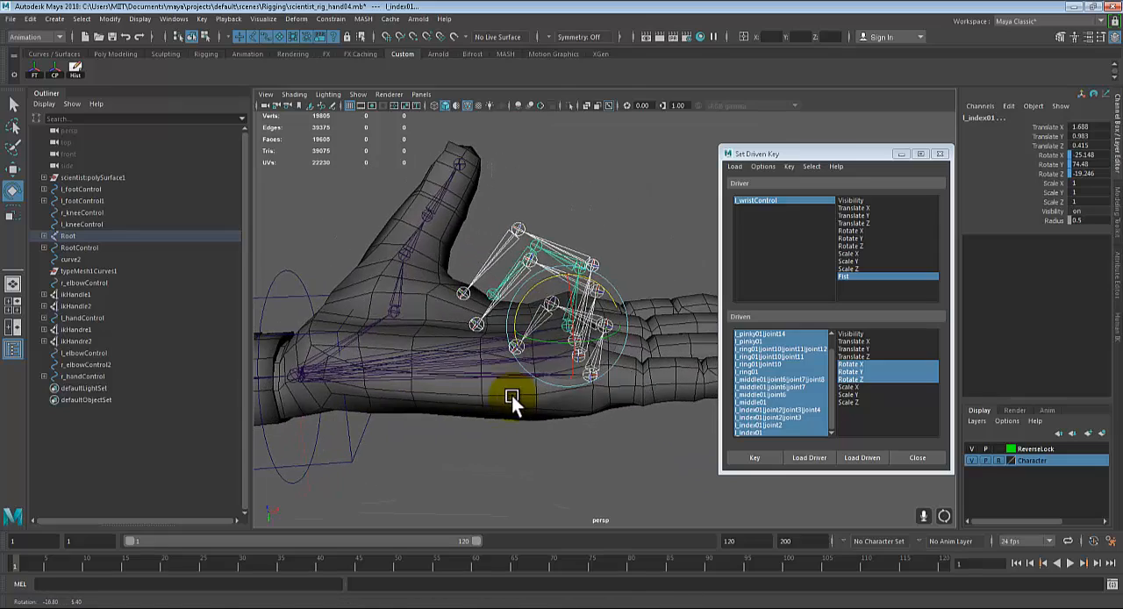
left_click_drag(530, 290, 604, 399)
right_click_drag(604, 398, 583, 368, "alt")
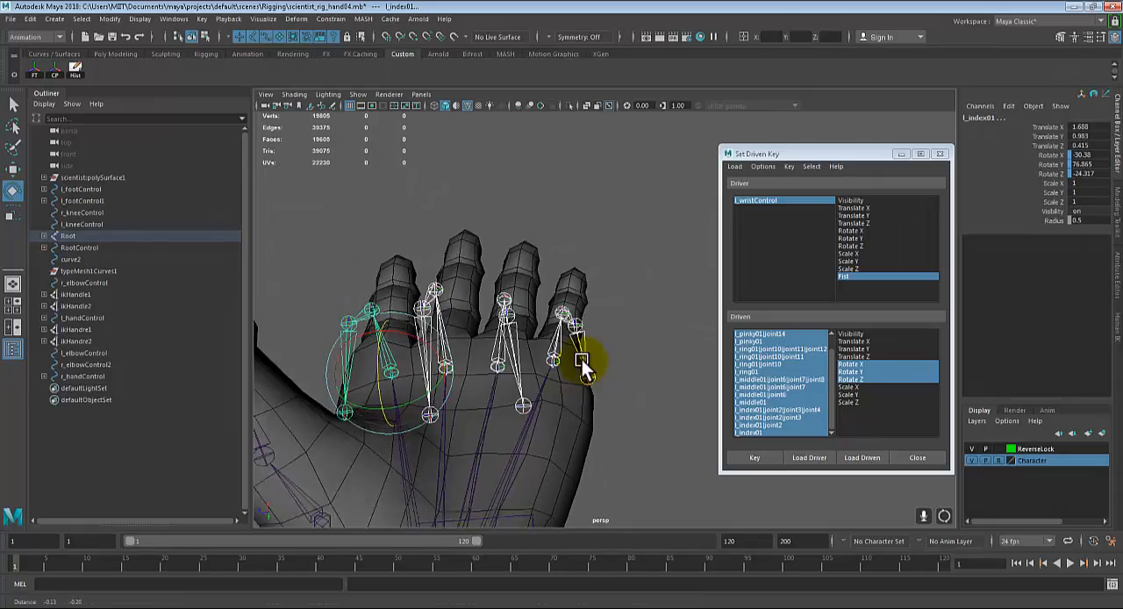
mouse_move(583, 361)
left_mouse_down("alt")
mouse_move(561, 342)
mouse_move(601, 344)
mouse_move(562, 343)
mouse_move(581, 345)
left_mouse_up("alt")
Step: Adjust the rotation of the individual pinky joints so the curled pinky lines up with the palm
left_click(563, 344)
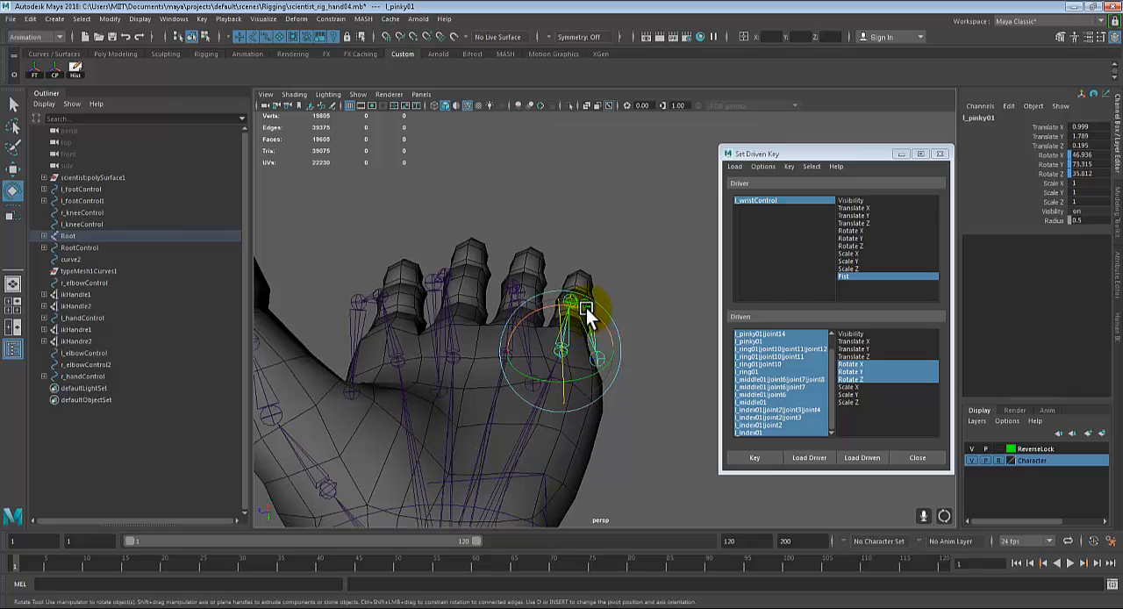
key("q")
left_click(574, 310)
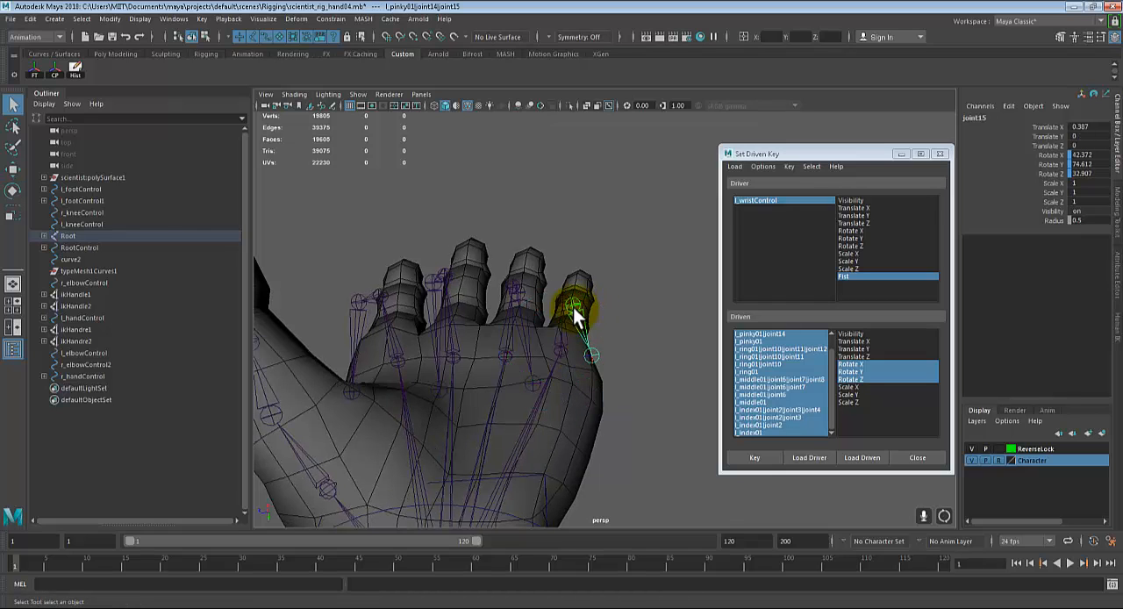
left_click(559, 300)
mouse_move(575, 316)
left_mouse_down("alt")
mouse_move(564, 326)
mouse_move(589, 307)
left_mouse_up("alt")
key("e")
left_click_drag(589, 261, 592, 266)
left_click_drag(584, 327, 578, 326)
left_click_drag(583, 324, 560, 335, "alt")
Step: Adjust the rotation of the individual ring finger joints to refine its curl
left_click_drag(562, 298, 505, 311, "alt")
key("q")
left_click(497, 295)
left_click(505, 295)
key("e")
key("q")
left_click(512, 348)
key("e")
key("q")
Step: Adjust the rotation of the middle finger's base and upper joints to straighten its curl
left_click(516, 346)
left_click(520, 333)
key("e")
key("q")
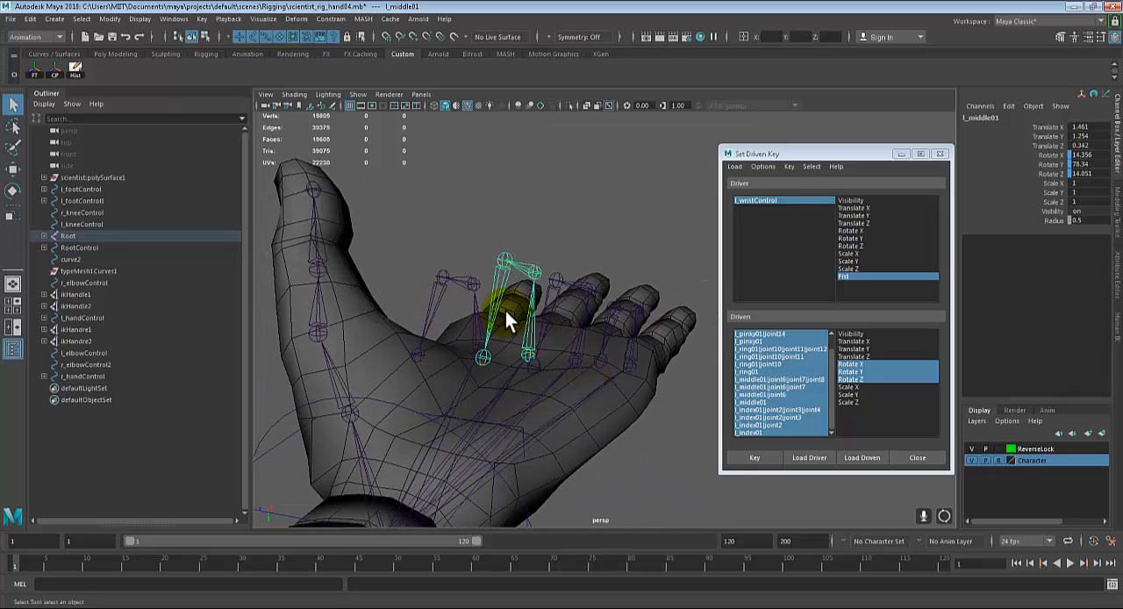
left_click(496, 300)
key("e")
left_click_drag(485, 242, 575, 348)
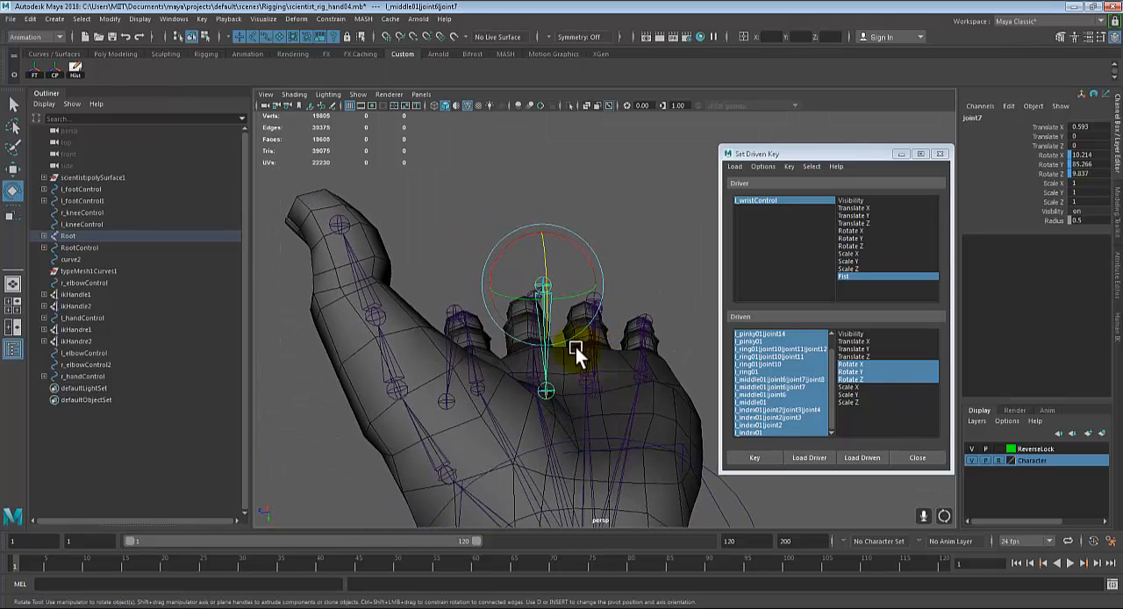
Step: Adjust the rotation of the index finger's base and upper joints to align its curl
left_click_drag(472, 358, 523, 334, "alt")
left_click(482, 359)
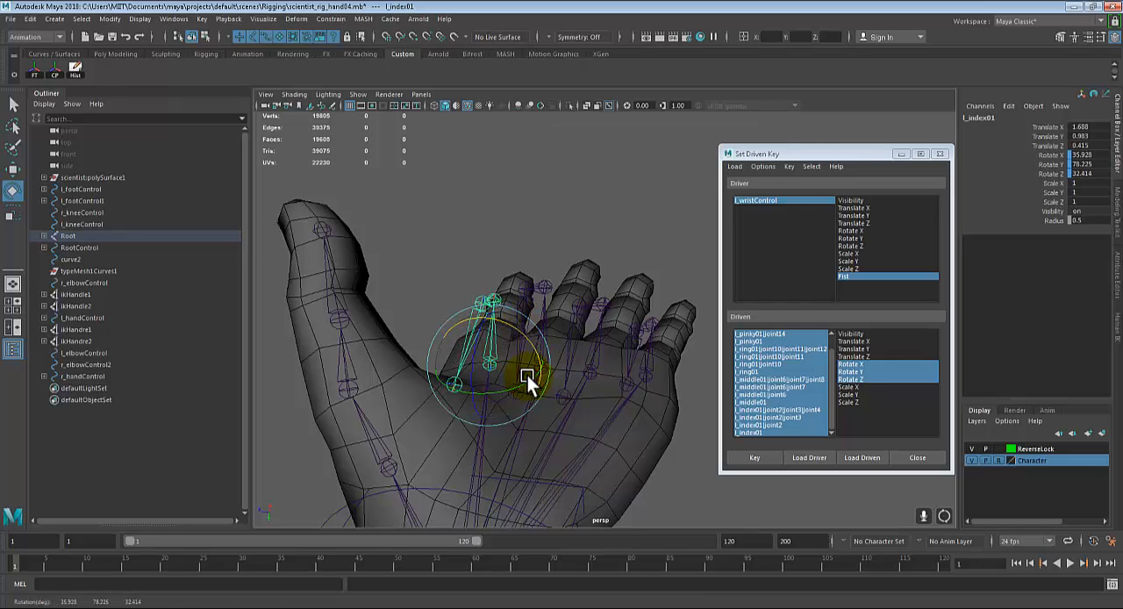
left_click_drag(528, 376, 430, 312, "alt")
left_click(474, 315)
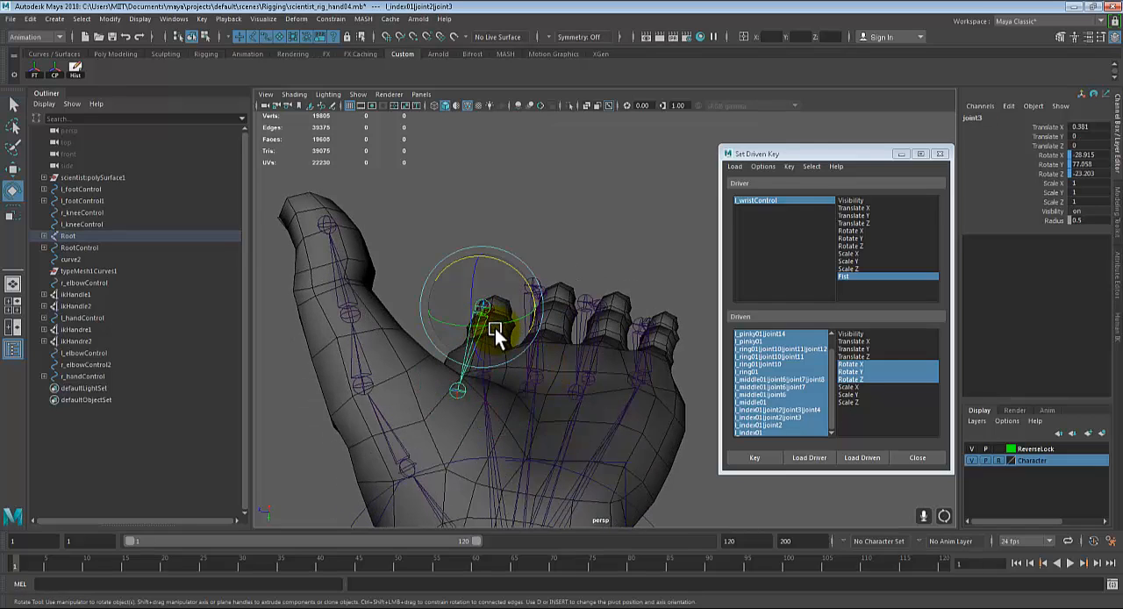
left_click_drag(498, 322, 531, 351)
Step: Rotate the pinky's second joint further inward to tighten its curl
key("q")
left_click(586, 327)
left_click_drag(587, 326, 576, 335, "alt")
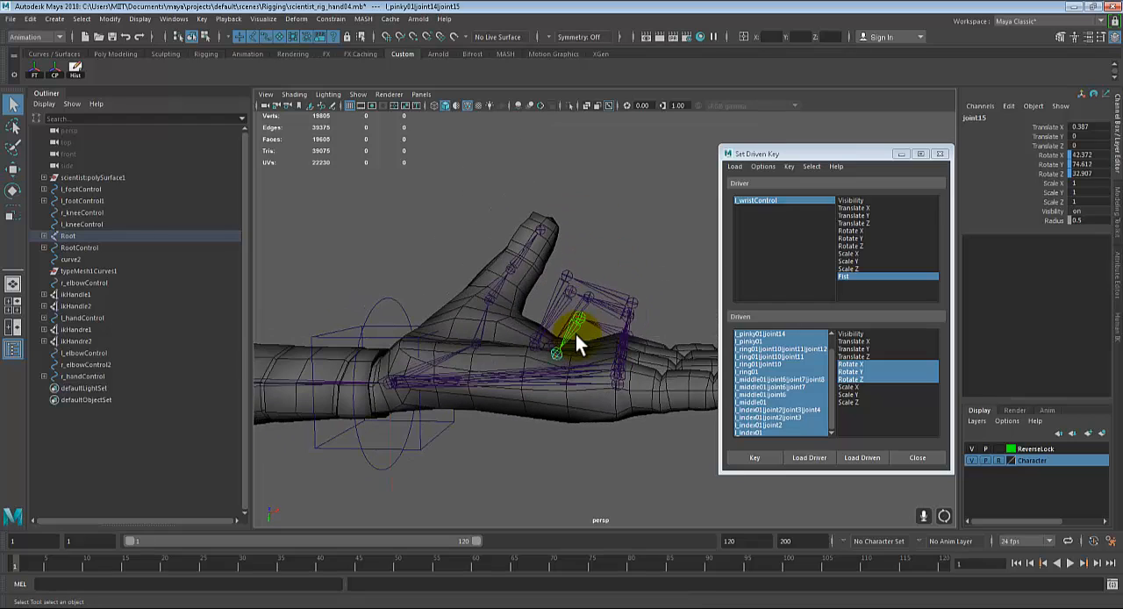
left_click(618, 328)
key("e")
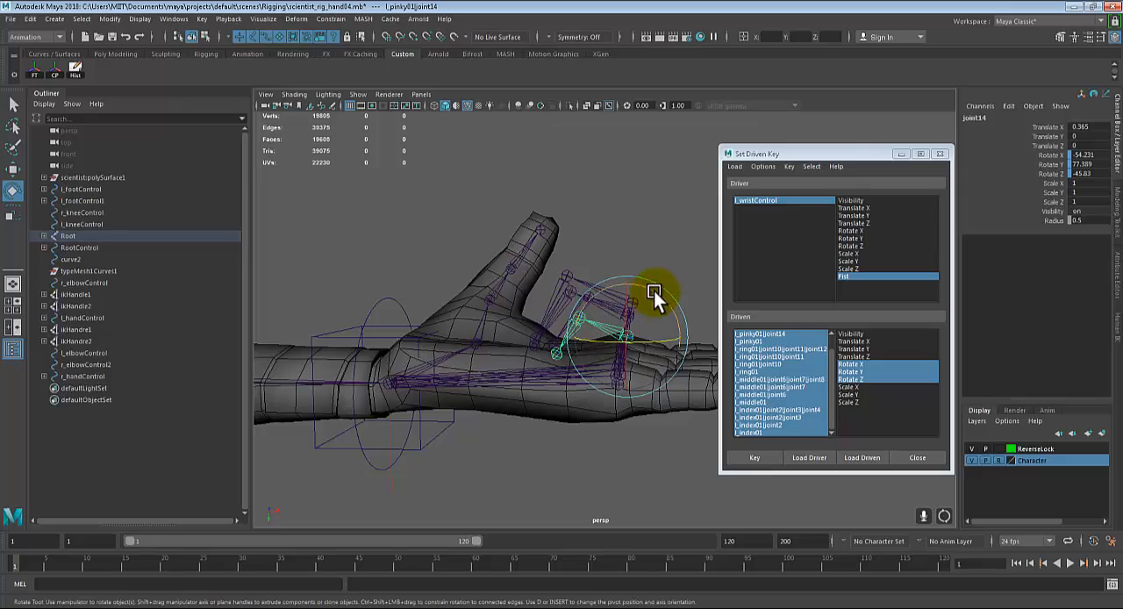
left_click(654, 290)
key("q")
left_click_drag(652, 288, 495, 417)
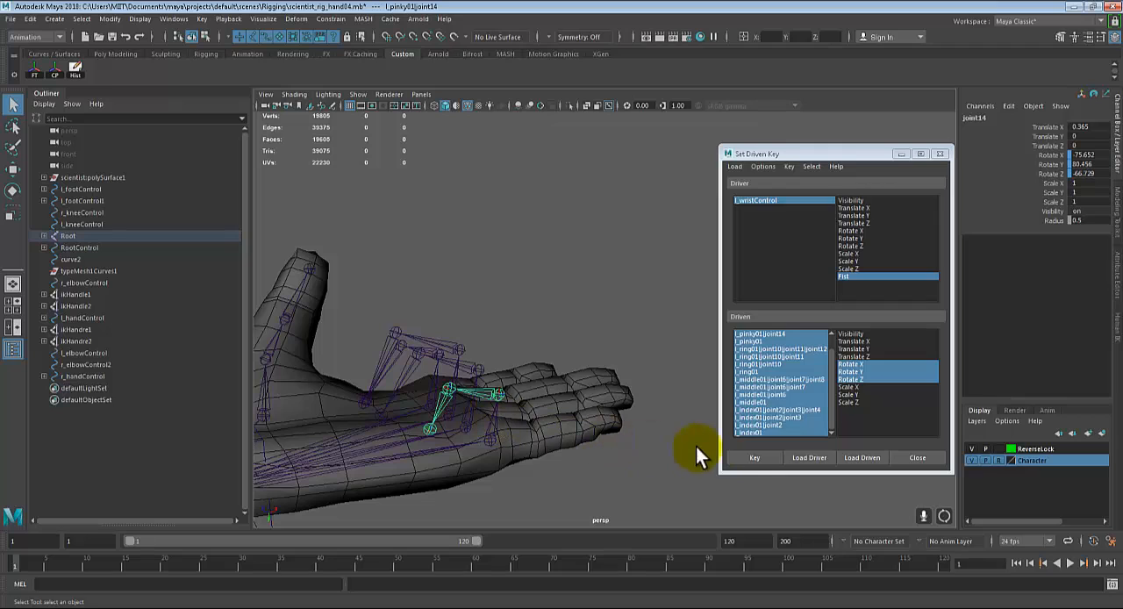
Step: Key the curled finger rotations against Fist at 10, checking the fist pose from several angles
left_click(756, 457)
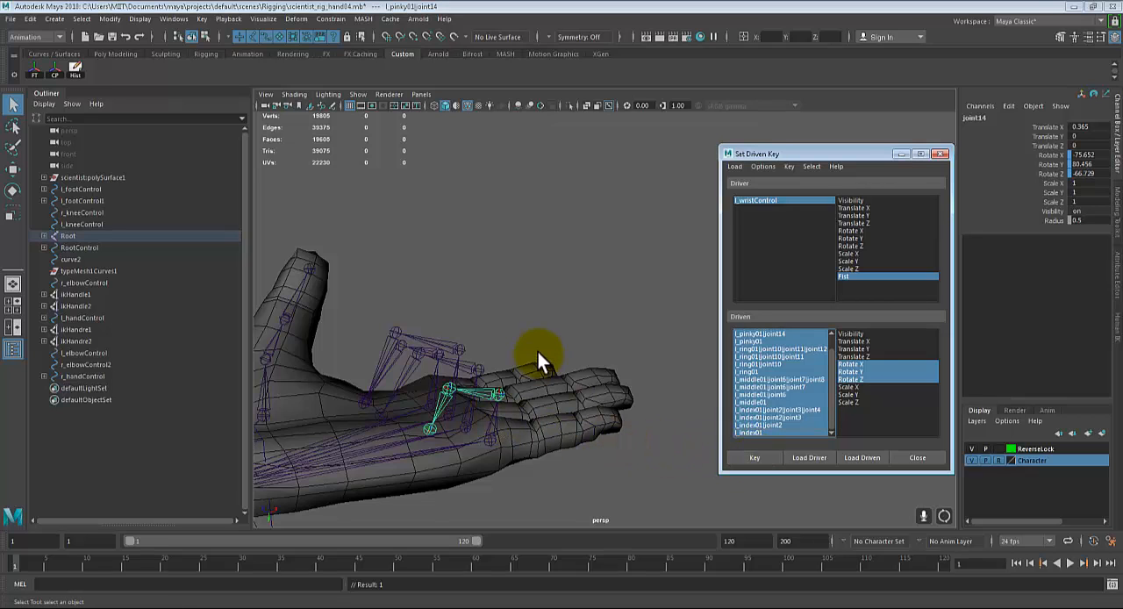
left_click_drag(539, 351, 539, 431, "alt")
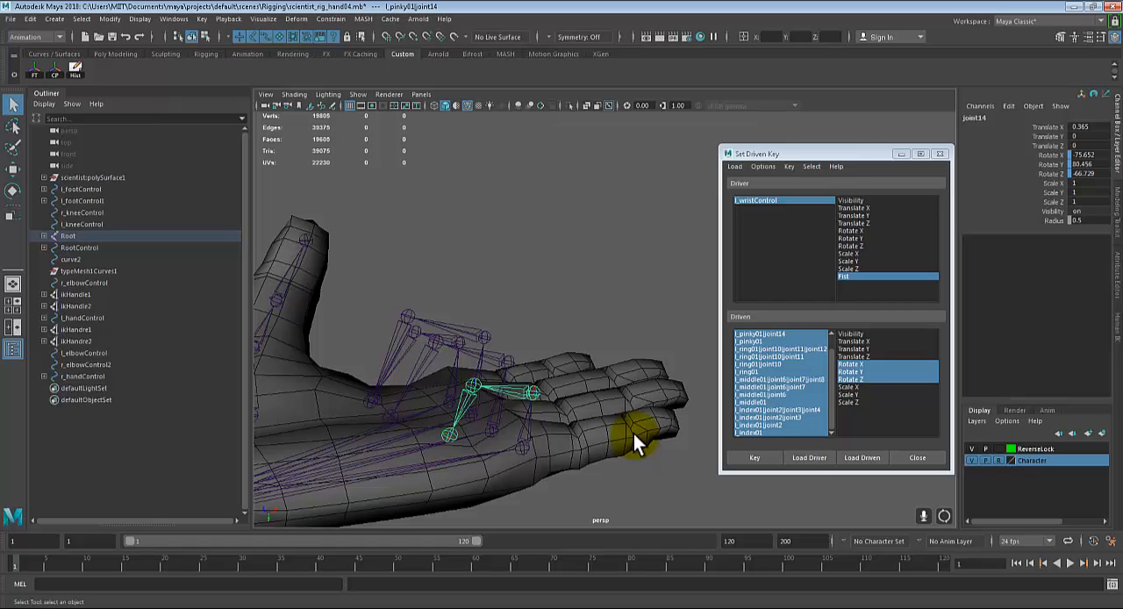
left_click_drag(569, 428, 578, 389, "alt")
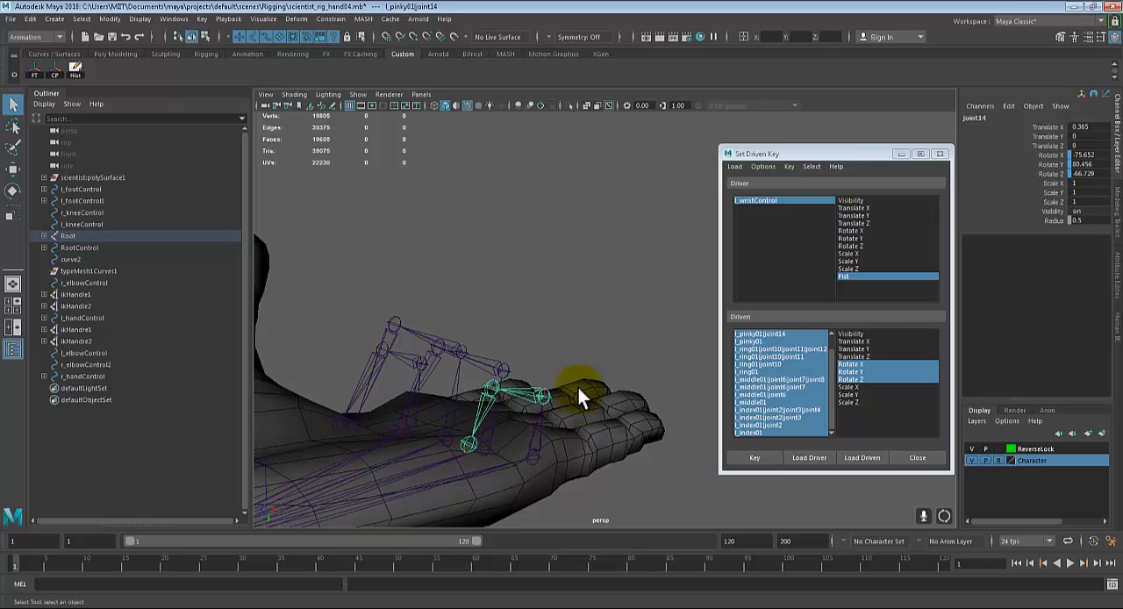
left_click_drag(511, 445, 579, 444, "alt")
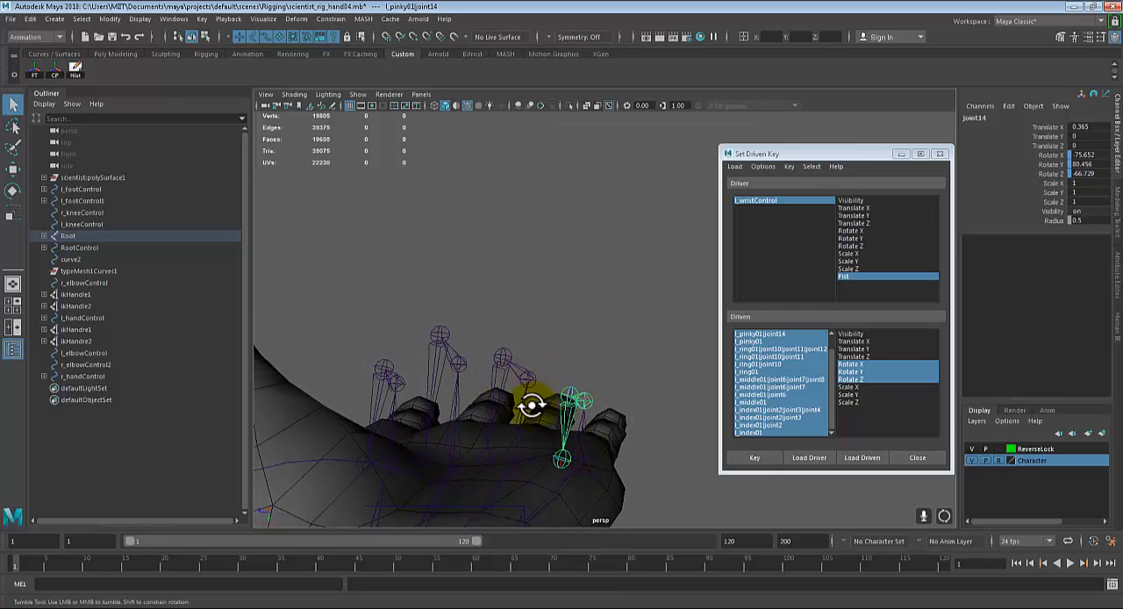
left_click_drag(532, 401, 597, 377, "alt")
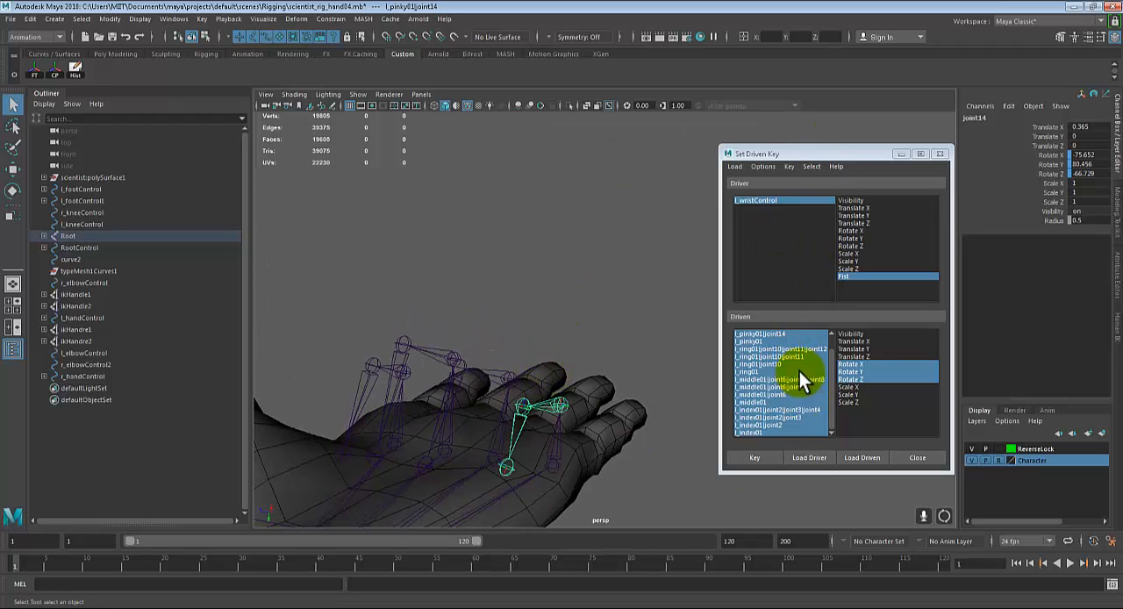
left_click(743, 457)
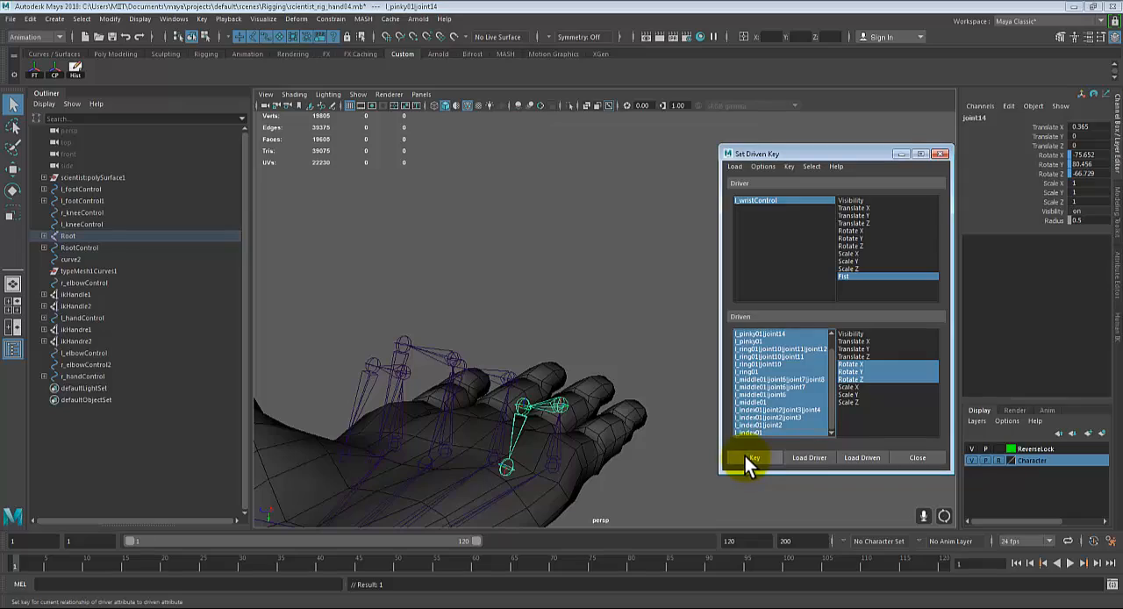
Step: Select the left wrist control and scrub its Fist attribute to 0 to test the finger motion
left_click_drag(576, 396, 339, 377, "alt")
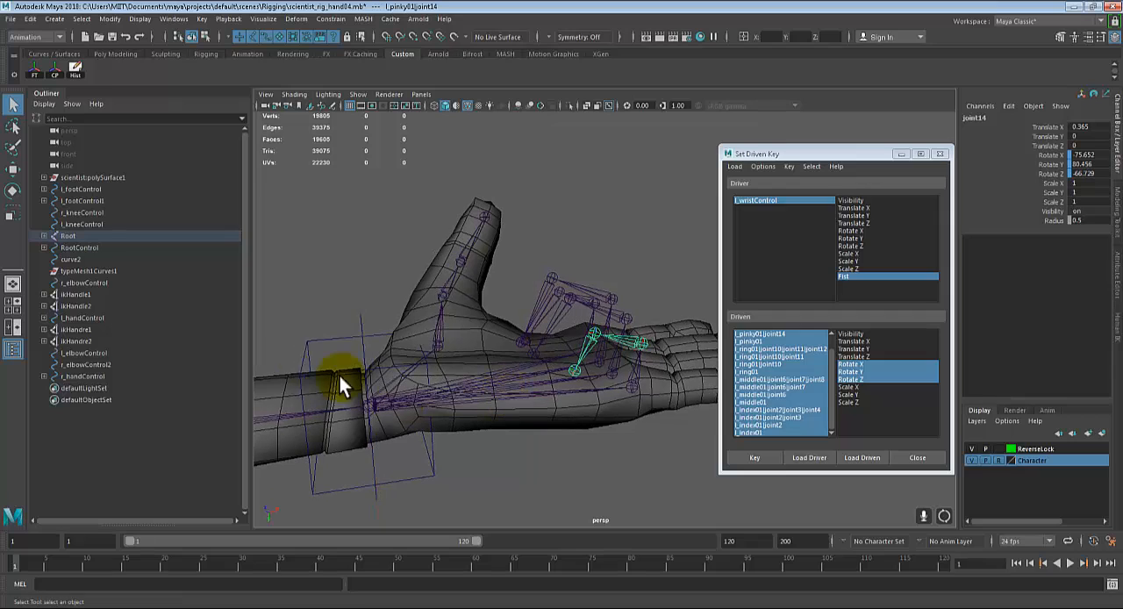
left_click(359, 316)
left_click(1032, 221)
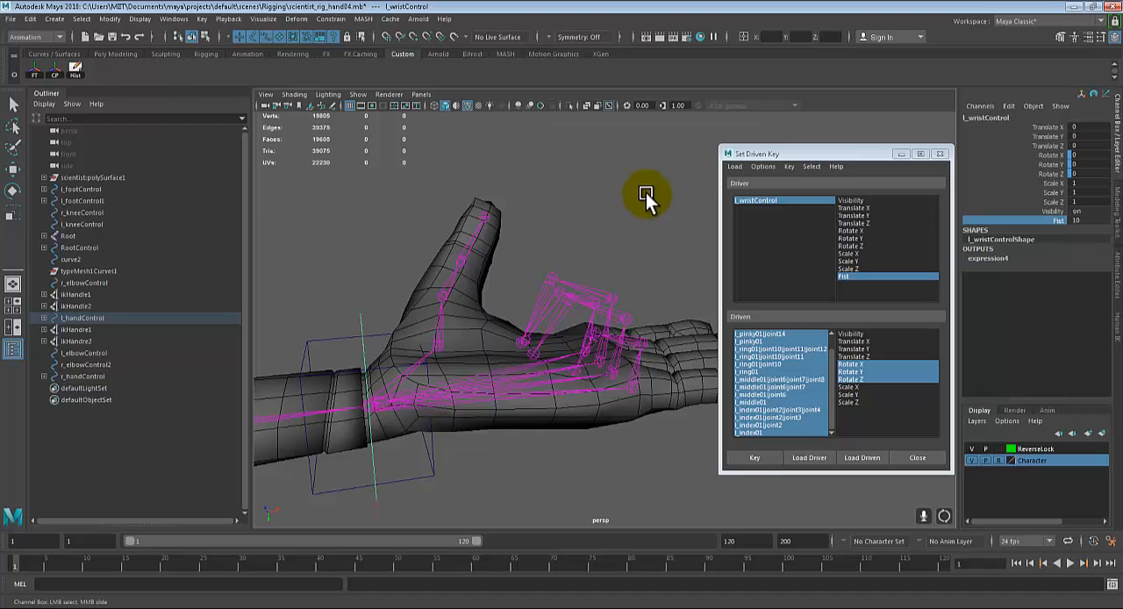
middle_click_drag(646, 193, 547, 199)
left_click_drag(547, 198, 739, 309, "alt")
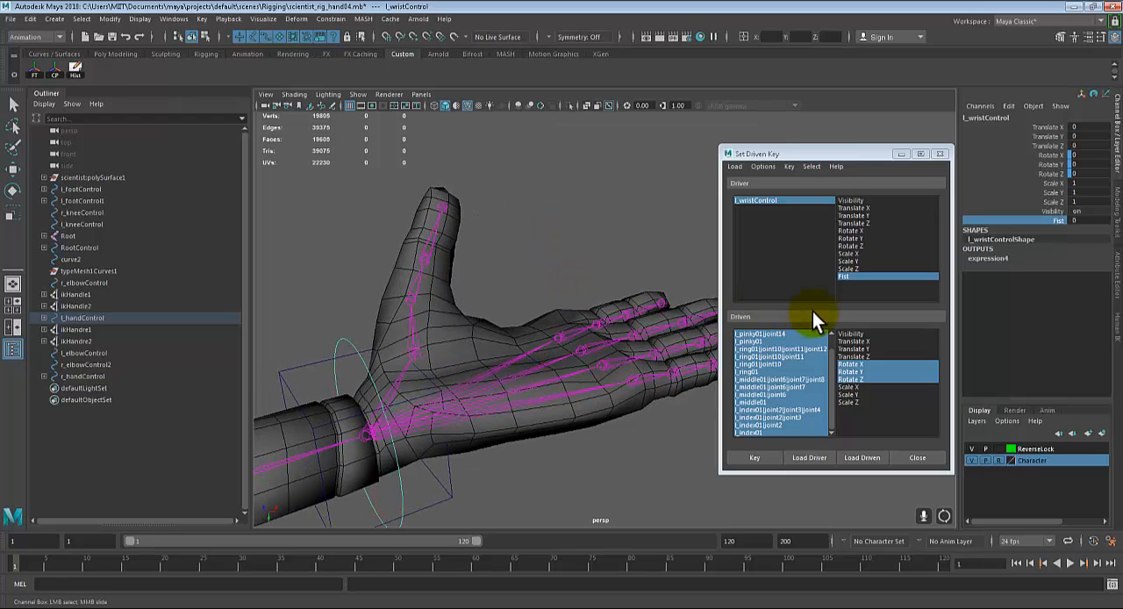
Step: Select all the left thumb joints from the tip to the base
key("q")
left_click(444, 208)
left_click(411, 302)
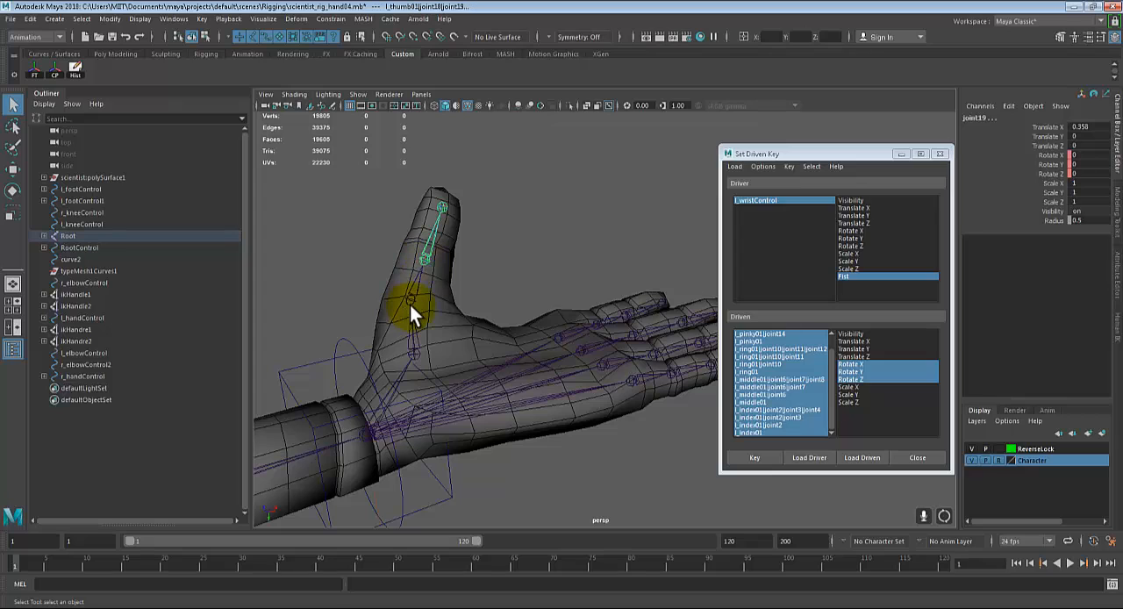
left_click(414, 356)
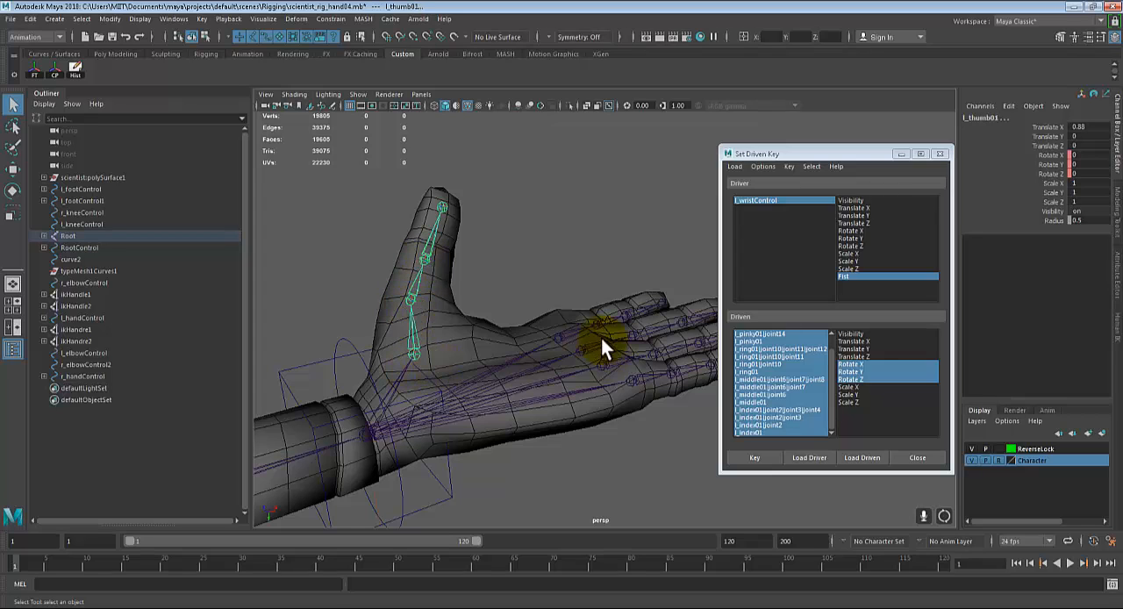
Step: Load the thumb joints as the driven objects and choose Rotate X, Y and Z for all of them
left_click(853, 456)
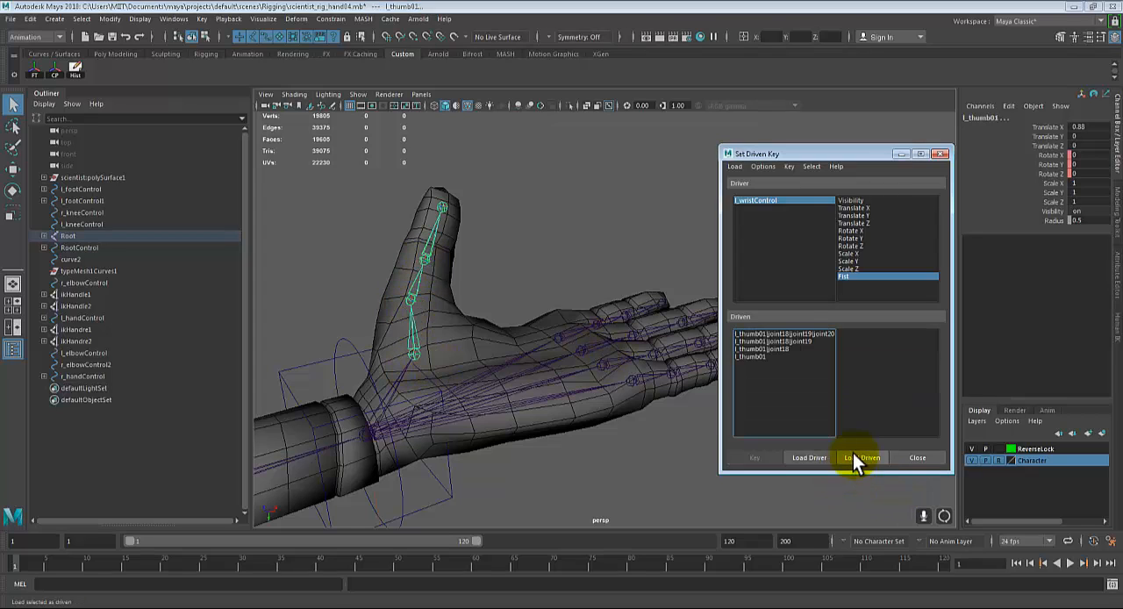
left_click_drag(759, 332, 757, 356)
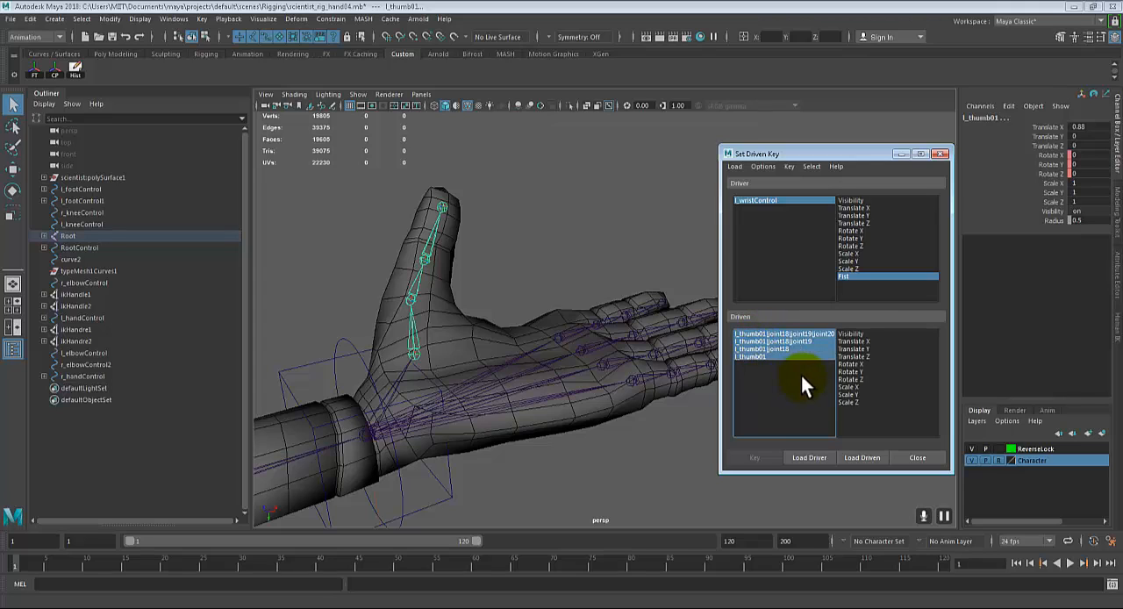
left_click_drag(854, 364, 855, 377)
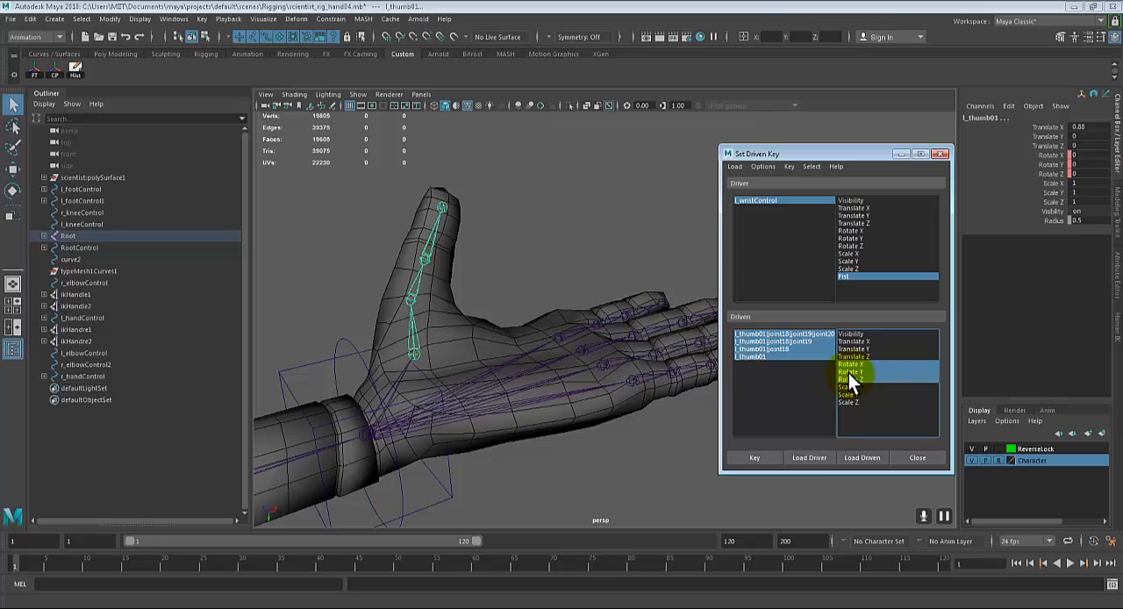
Step: Key the thumb joints' rest rotations against Fist, and set the left wrist control's Fist to 10
left_click(761, 458)
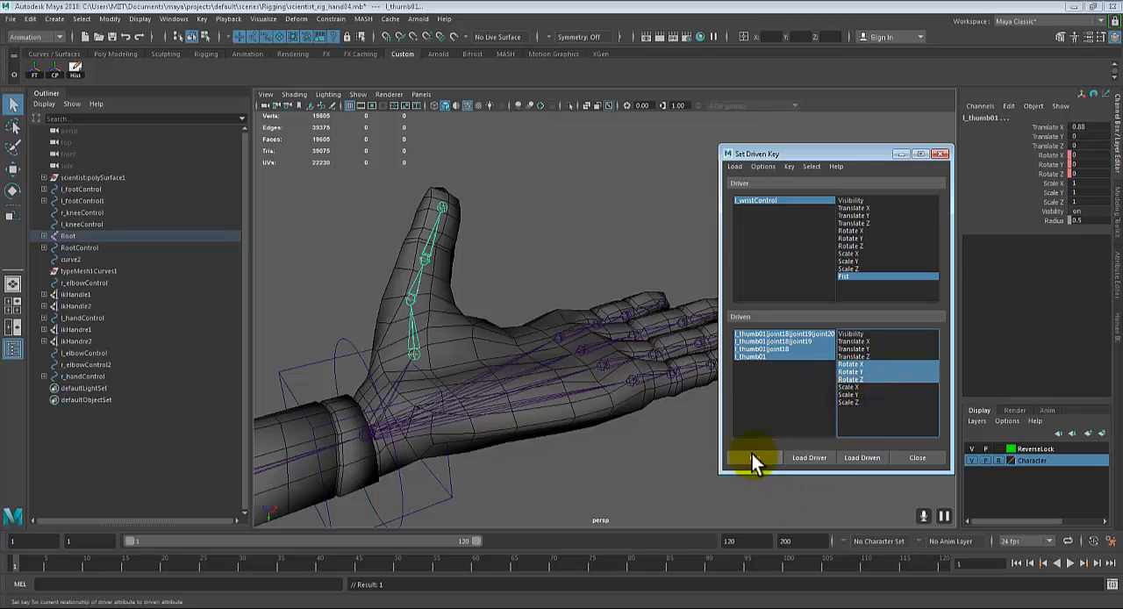
left_click(342, 337)
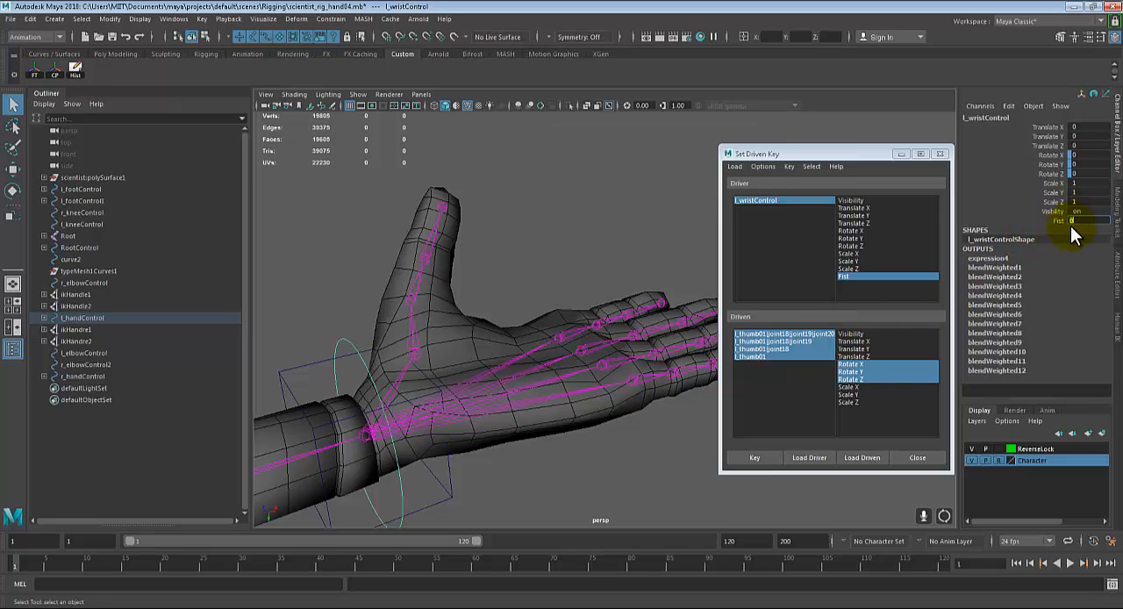
key("Return")
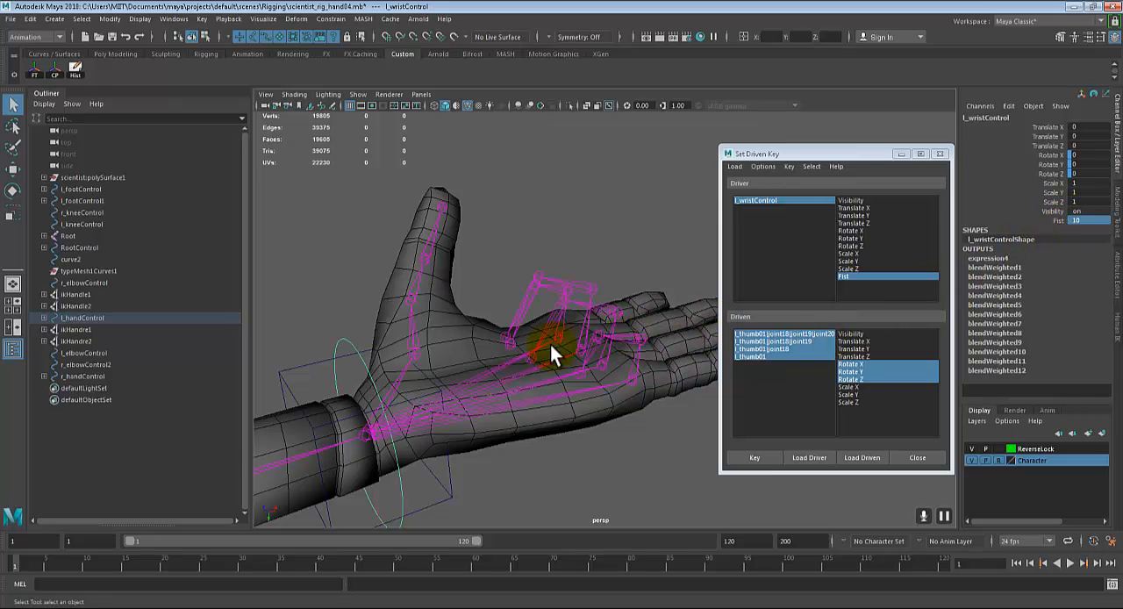
Step: Reselect all four left thumb joints through the driven objects list of Set Driven Key
left_click_drag(550, 345, 506, 368, "alt")
left_click(424, 241)
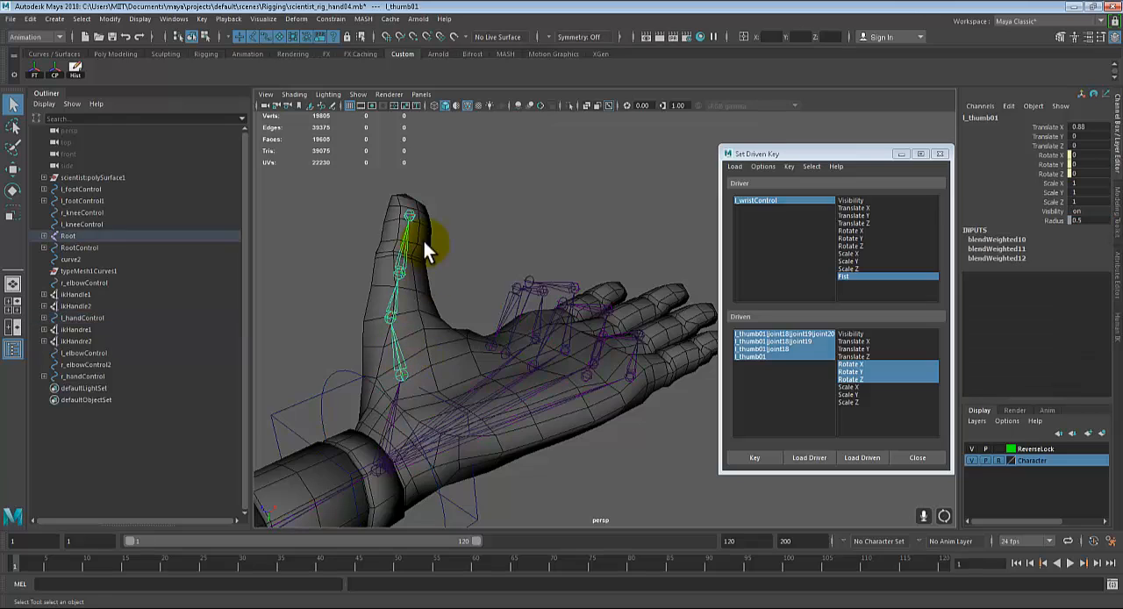
left_click(768, 333)
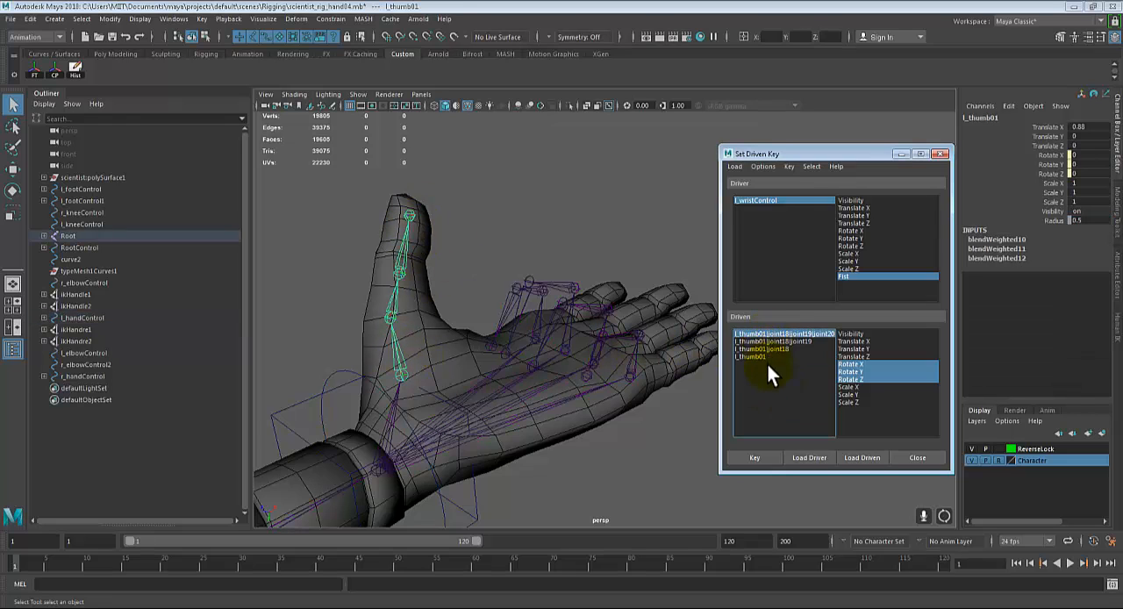
left_click_drag(762, 357, 725, 340)
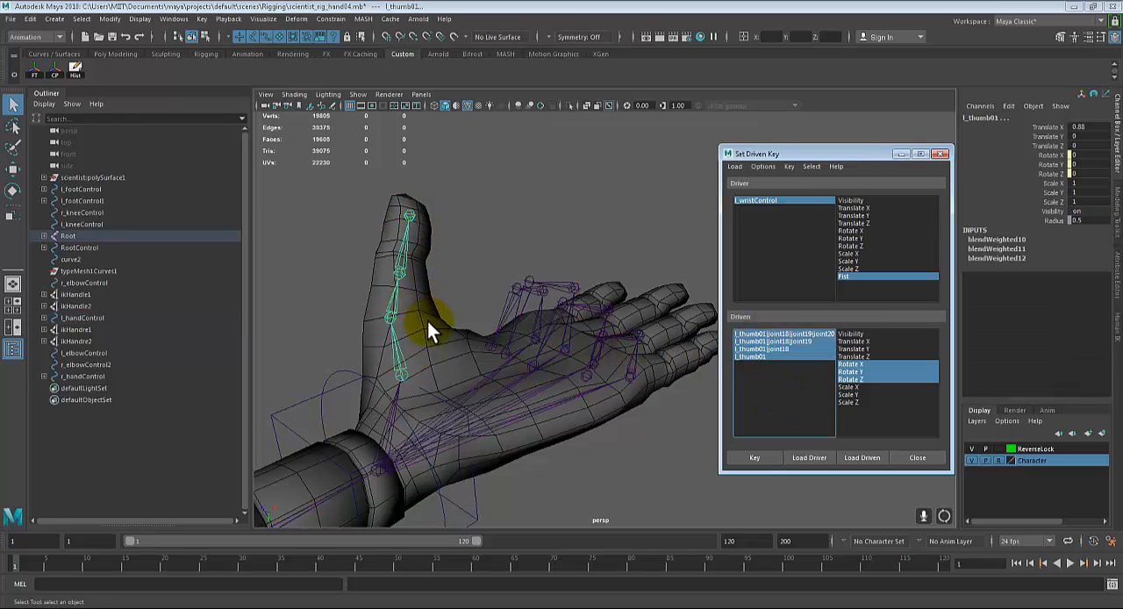
Step: Rotate all the thumb joints together toward the palm, bringing the base joint's Rotate Z to about 21.6
left_click_drag(427, 322, 423, 357, "alt")
scroll(410, 378, "down", 5)
key("e")
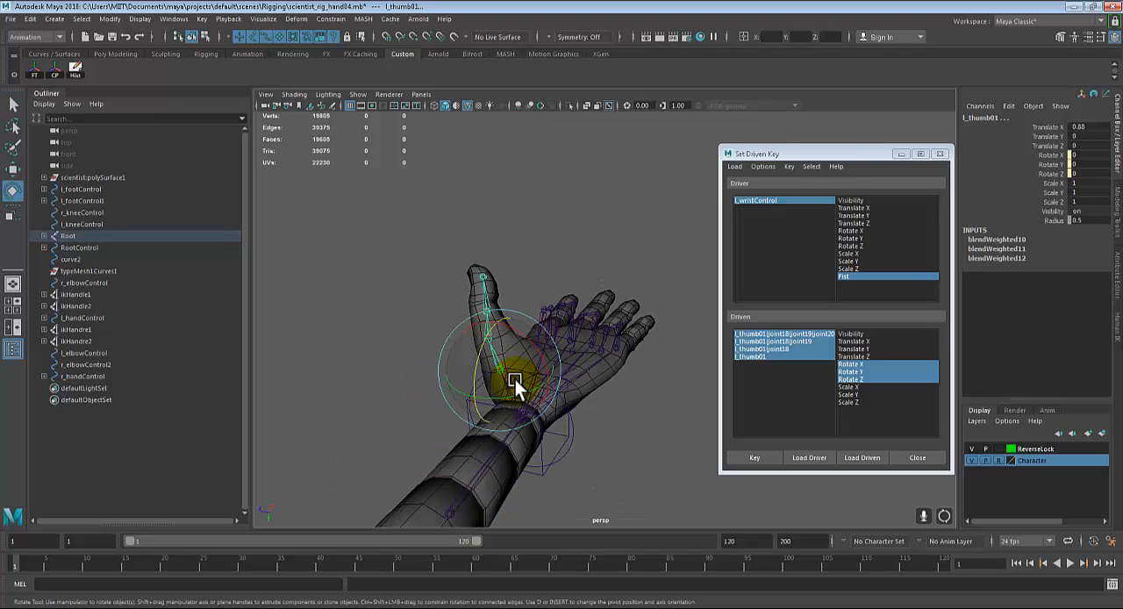
left_click_drag(507, 384, 464, 337, "alt")
left_click_drag(430, 294, 398, 279)
left_click_drag(499, 362, 434, 374, "alt")
key("ctrl+z")
key("ctrl+z")
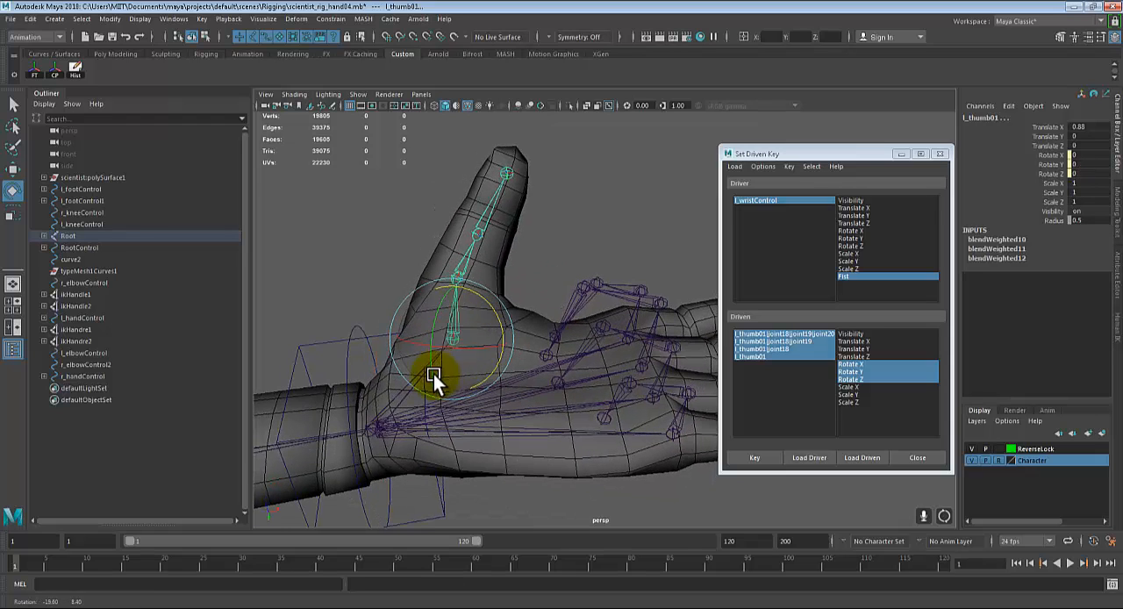
left_click_drag(473, 337, 494, 383)
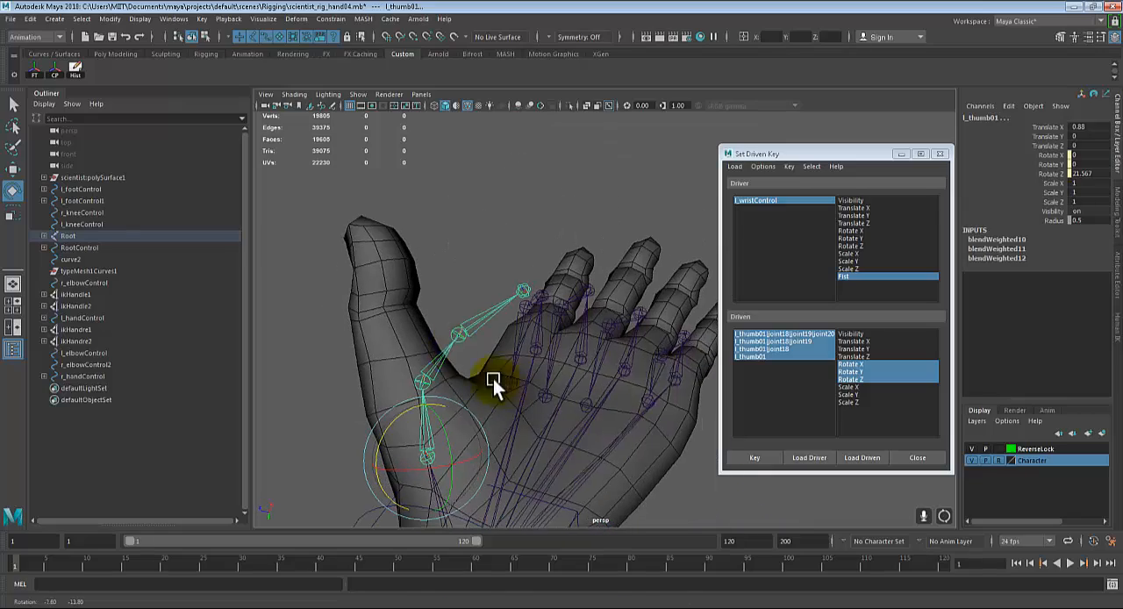
Step: Rotate the second thumb joint farther across the palm, to about 22.9 in X, 2.4 in Y and 45.3 in Z
left_click(426, 367)
left_click_drag(427, 367, 609, 435)
left_click_drag(609, 435, 531, 466, "alt")
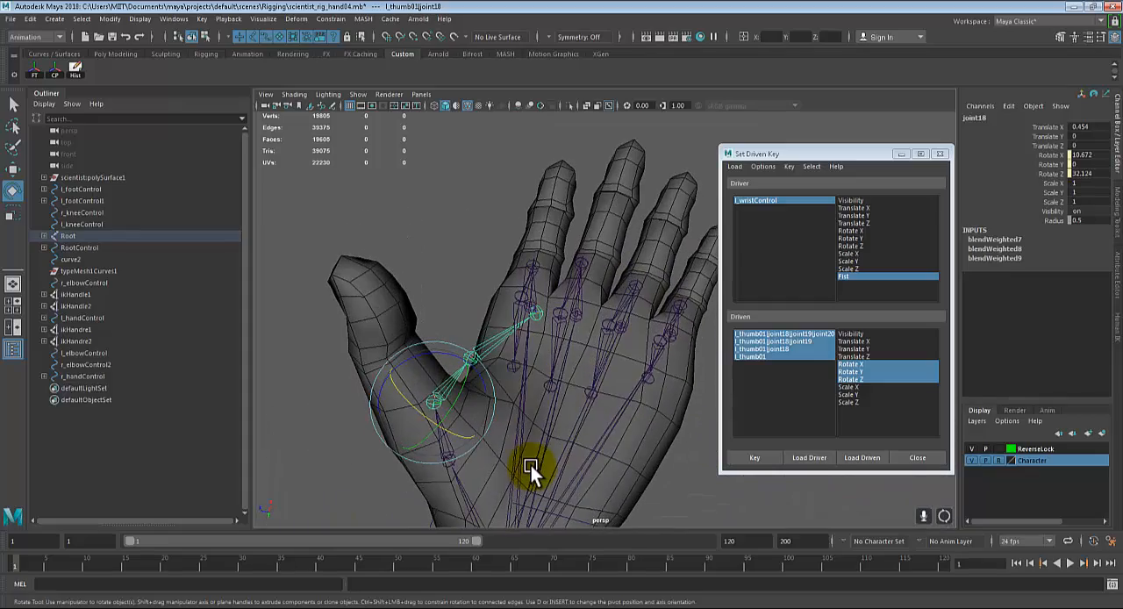
left_click_drag(500, 420, 459, 446, "alt")
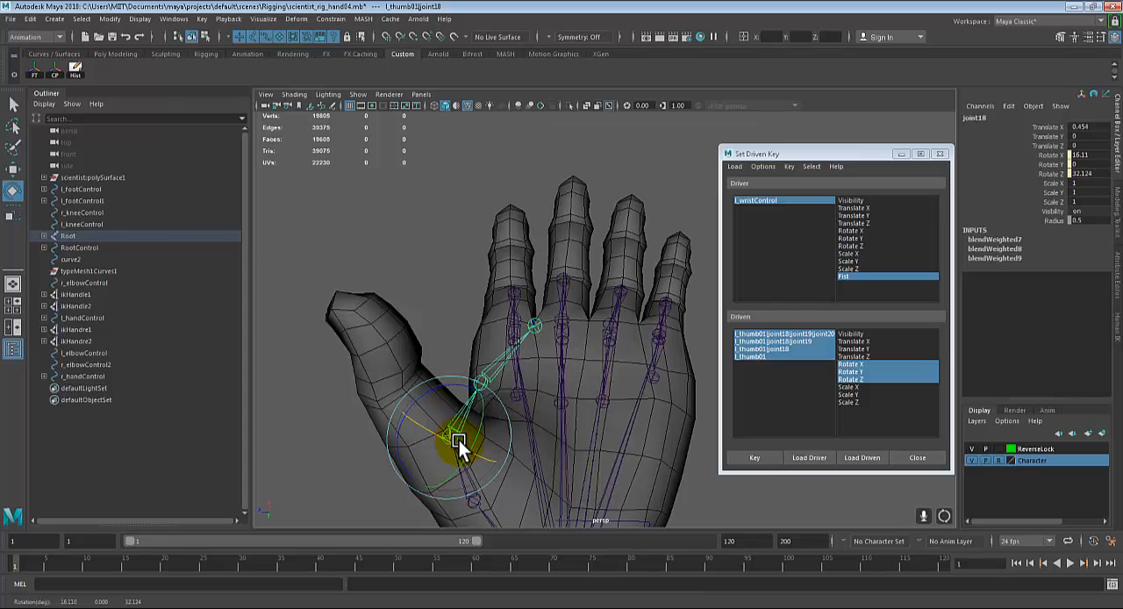
left_click_drag(534, 453, 473, 368, "alt")
left_click_drag(482, 328, 707, 389)
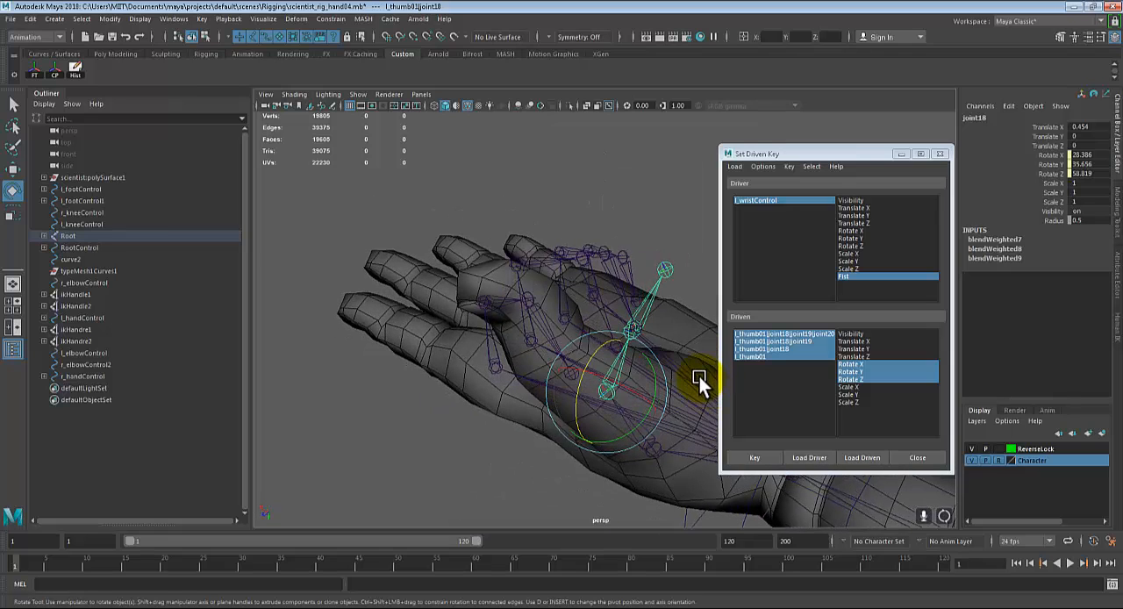
left_click_drag(601, 383, 614, 403, "alt")
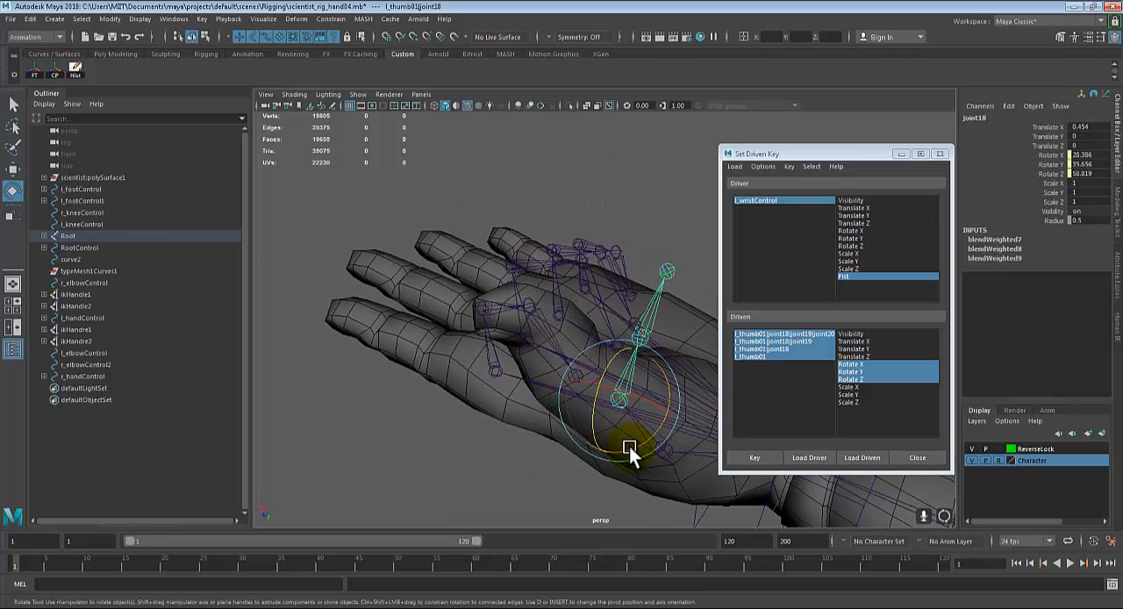
left_click_drag(629, 447, 602, 313)
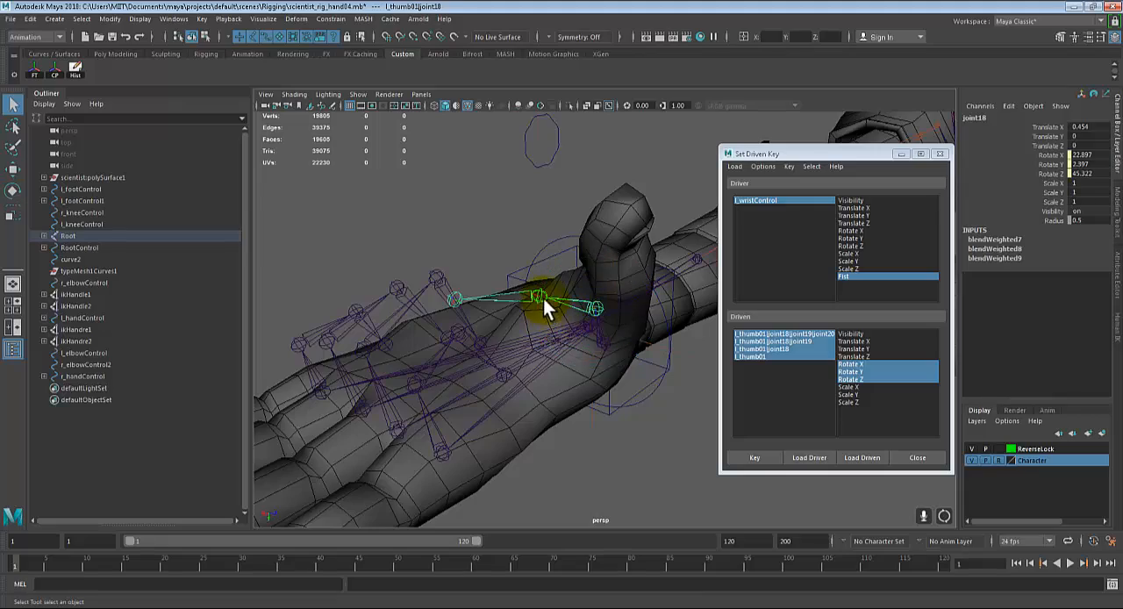
Step: Rotate the third thumb joint to about 21.1 in Z and key the curled thumb pose against Fist at 10
left_click(579, 301)
left_click_drag(542, 255, 645, 367)
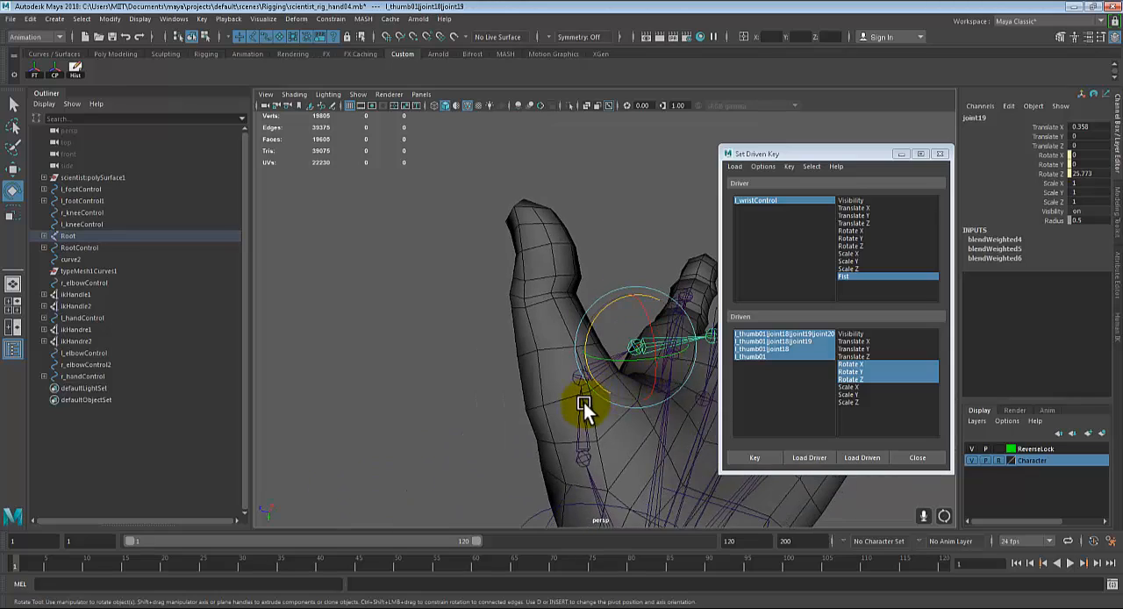
left_click_drag(594, 409, 594, 459, "alt")
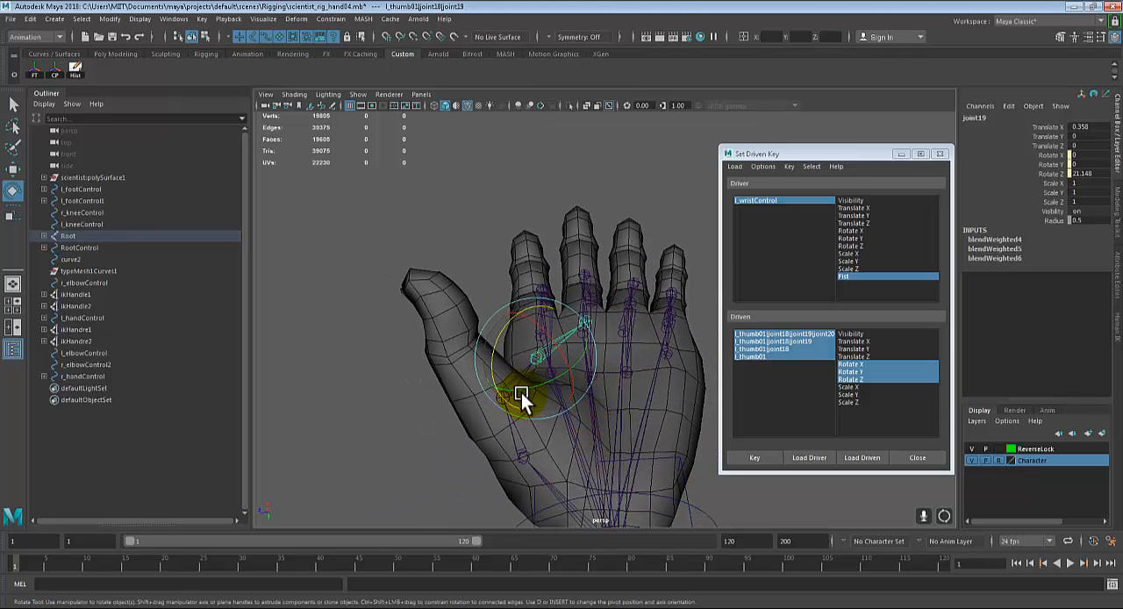
left_click(743, 460)
Step: Select the left wrist control and scrub its Fist attribute to test the thumb and finger motion
left_click_drag(467, 406, 517, 342, "alt")
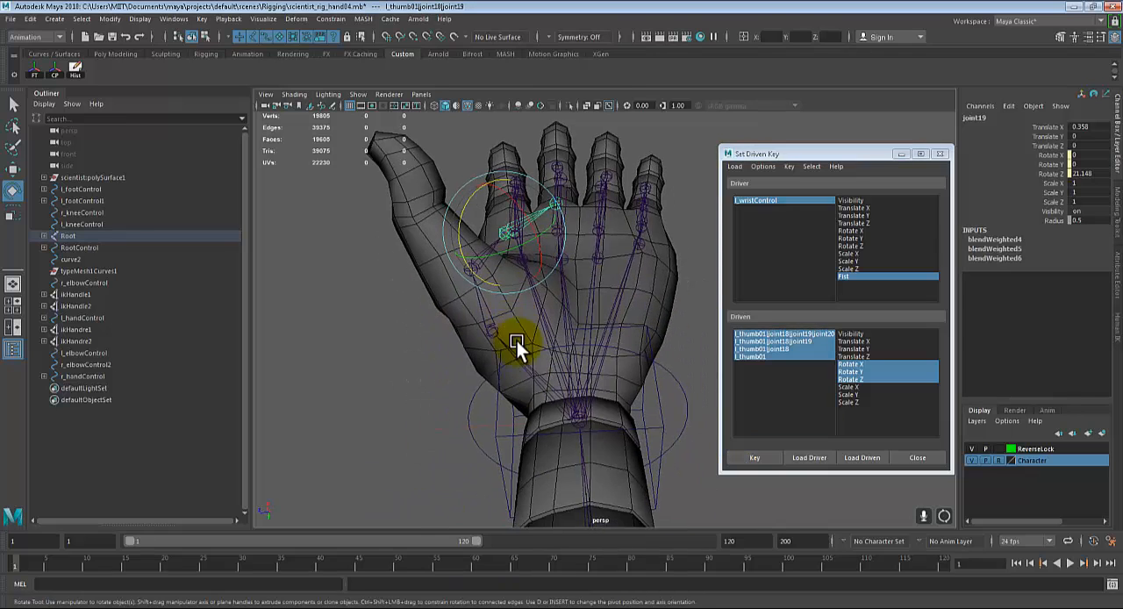
left_click(683, 388)
left_click(678, 384)
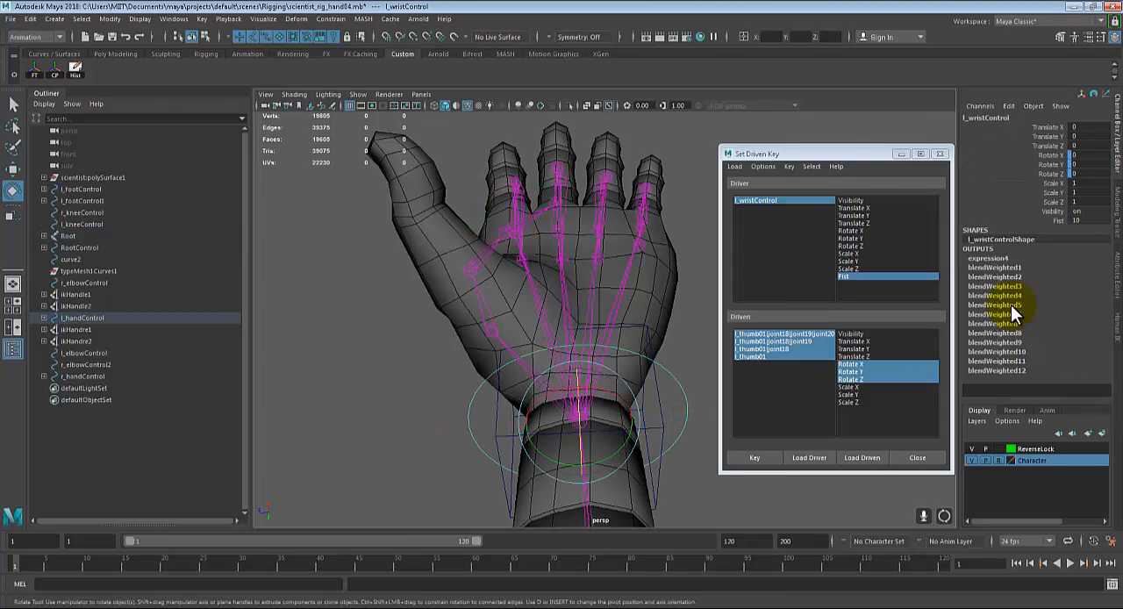
left_click(1058, 221)
mouse_move(566, 255)
middle_mouse_down()
mouse_move(519, 254)
mouse_move(587, 257)
middle_mouse_up()
left_click_drag(614, 267, 534, 241, "alt")
middle_click_drag(530, 246, 553, 266)
scroll(602, 291, "down", 3)
left_click_drag(602, 291, 566, 316, "alt")
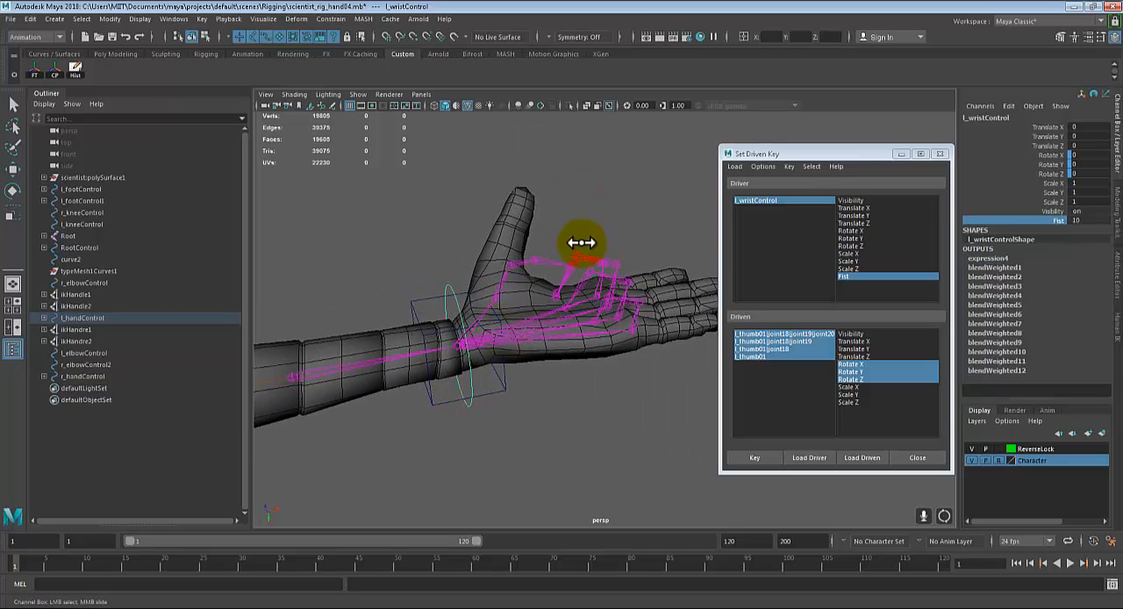
middle_click_drag(582, 243, 483, 251)
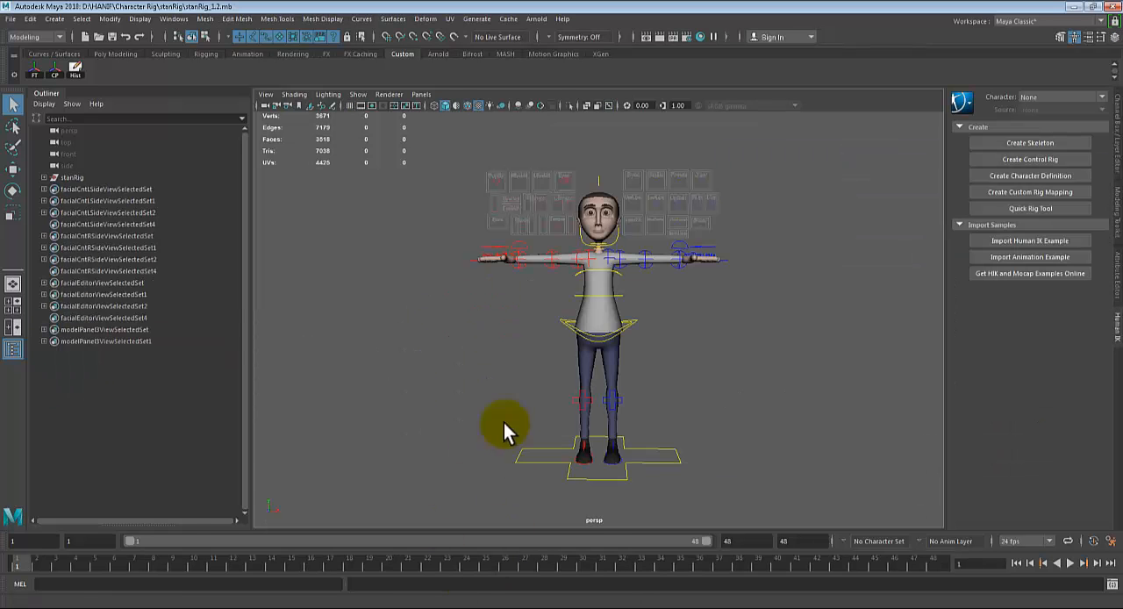
Step: In the stanRig scene, select the left hand control and display its attributes in the Channel Box
scroll(727, 342, "up", 3)
middle_click_drag(810, 289, 672, 392, "alt")
right_click_drag(645, 402, 694, 382, "alt")
middle_click_drag(694, 382, 693, 285, "alt")
left_click_drag(620, 406, 611, 414, "alt")
right_click_drag(611, 414, 716, 445, "alt")
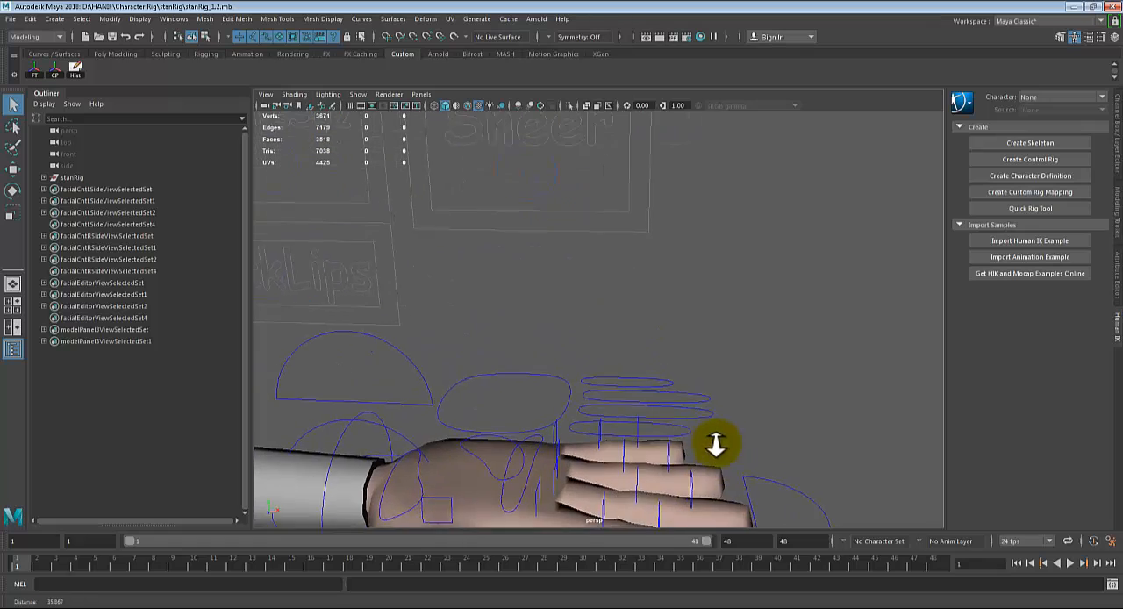
middle_click_drag(716, 445, 742, 366, "alt")
left_click(638, 295)
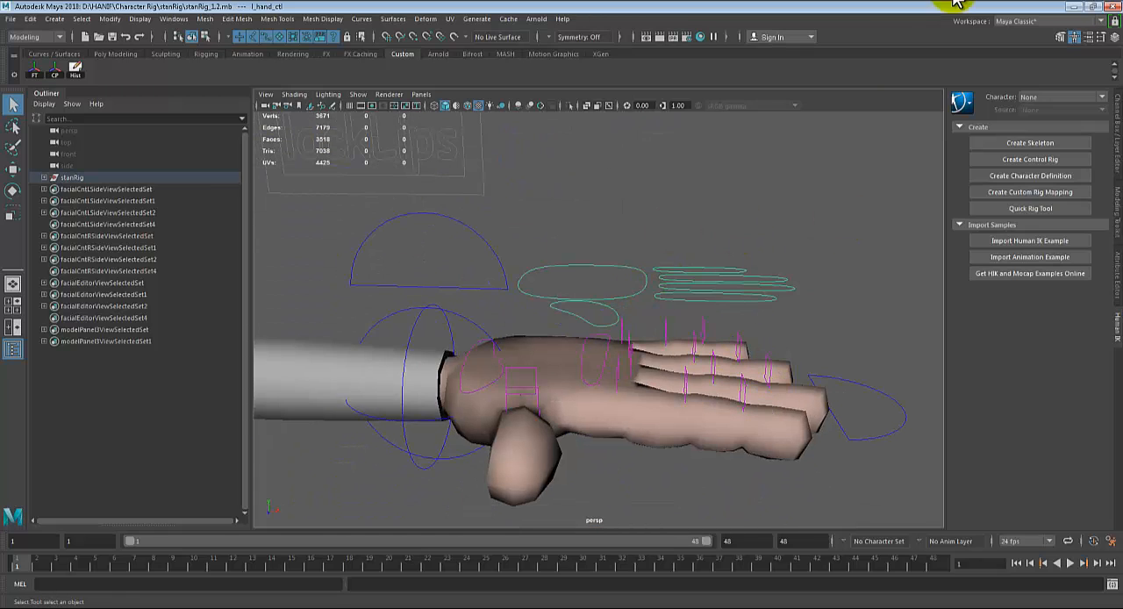
left_click(1102, 36)
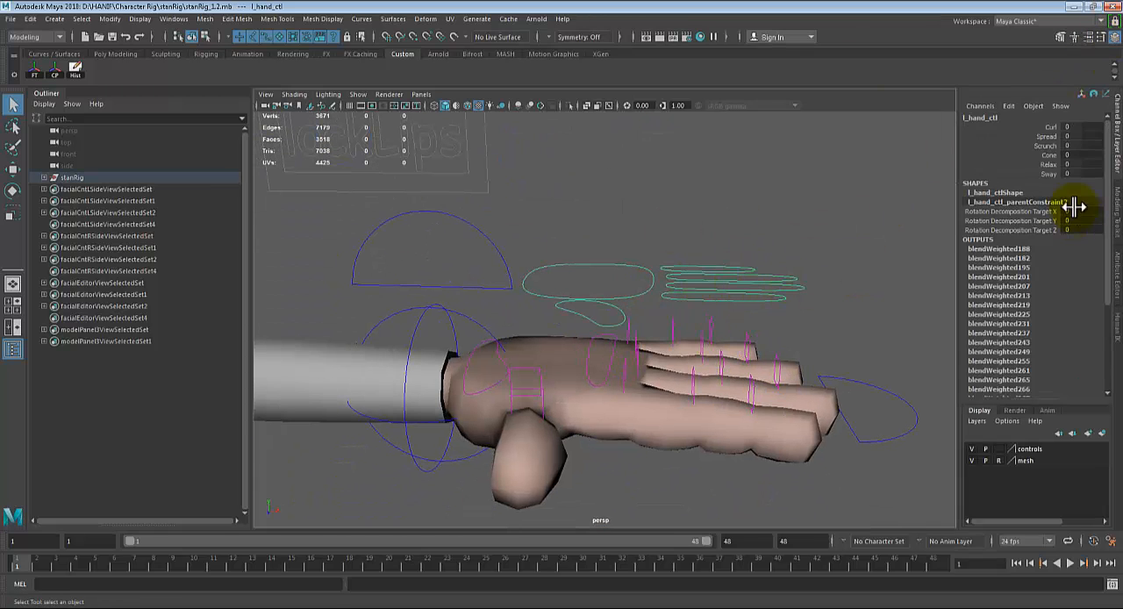
Step: Scrub the left hand control's Curl attribute to 1 to test the fist motion
mouse_move(678, 243)
left_mouse_down("alt")
mouse_move(689, 292)
mouse_move(695, 246)
left_mouse_up("alt")
left_click_drag(682, 299, 708, 311, "alt")
middle_click_drag(717, 360, 707, 311, "alt")
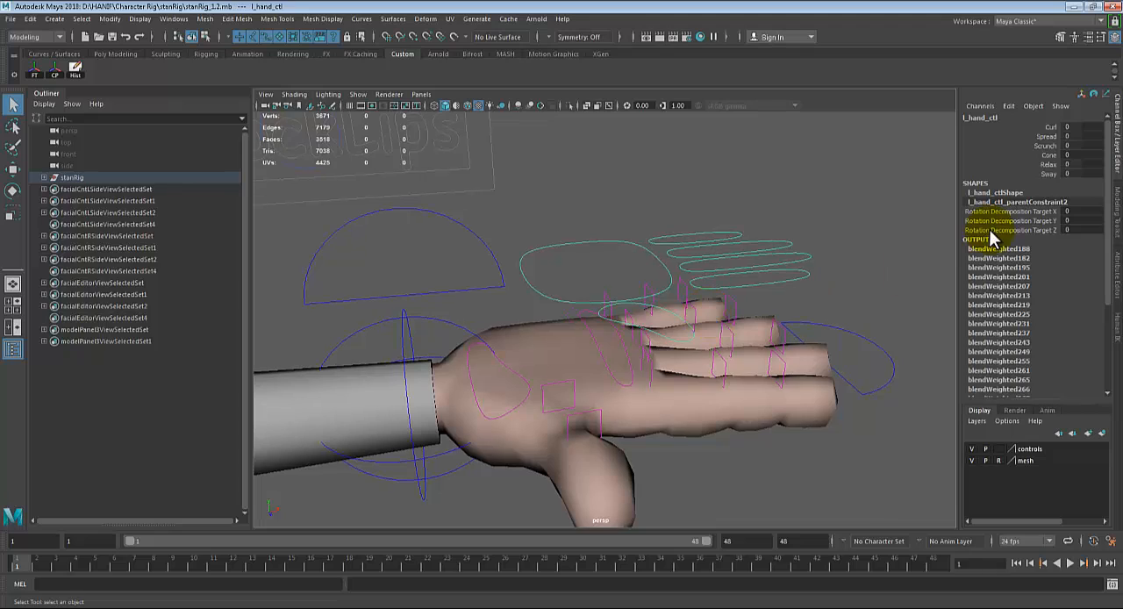
left_click(1050, 127)
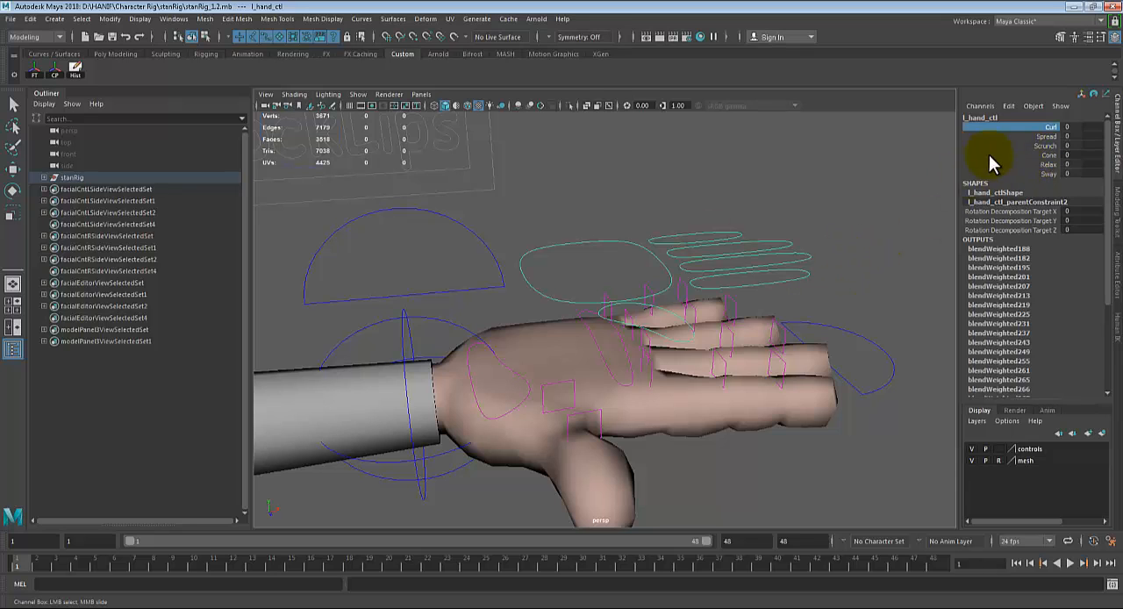
left_click_drag(727, 219, 716, 208, "alt")
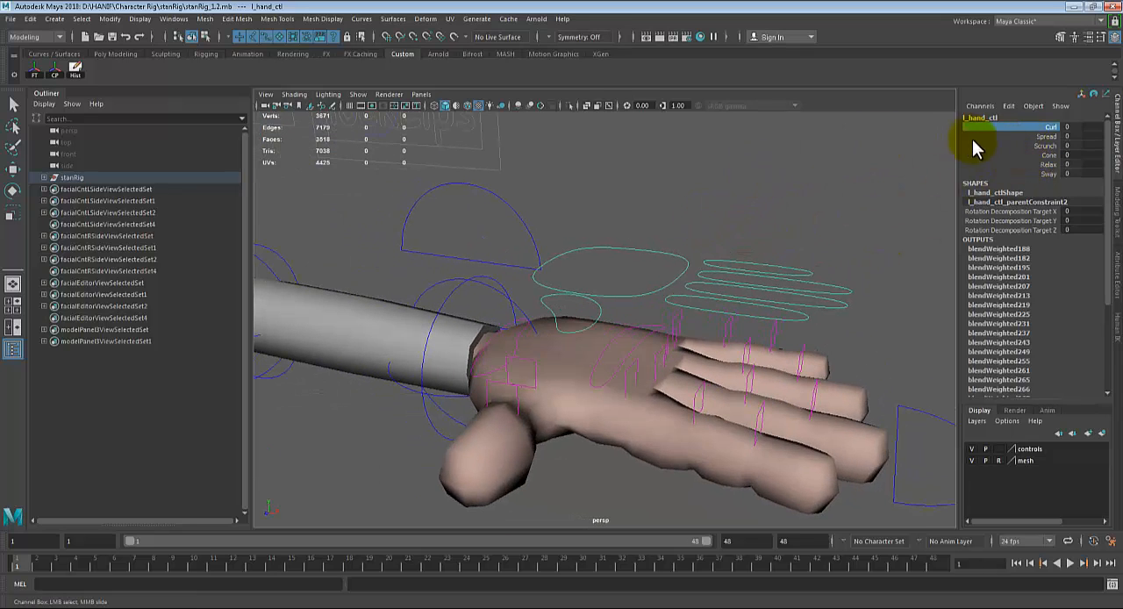
middle_click_drag(781, 161, 787, 158)
left_click_drag(778, 170, 754, 123, "alt")
middle_click_drag(754, 124, 765, 144)
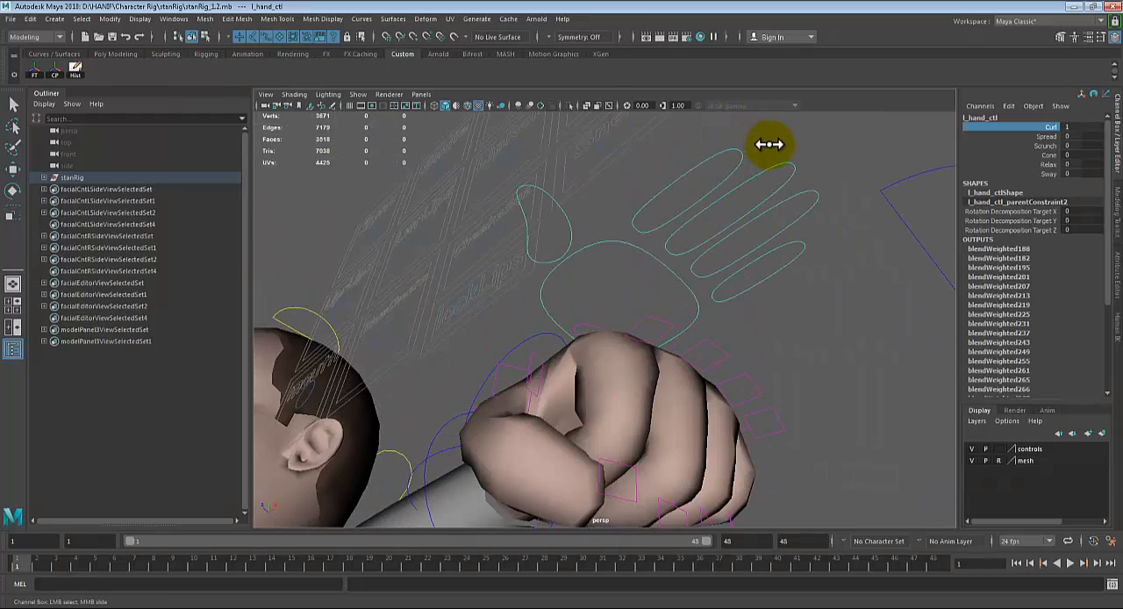
Step: Examine the curled fist from several angles and reset Curl to 0
left_click_drag(769, 144, 780, 276, "alt")
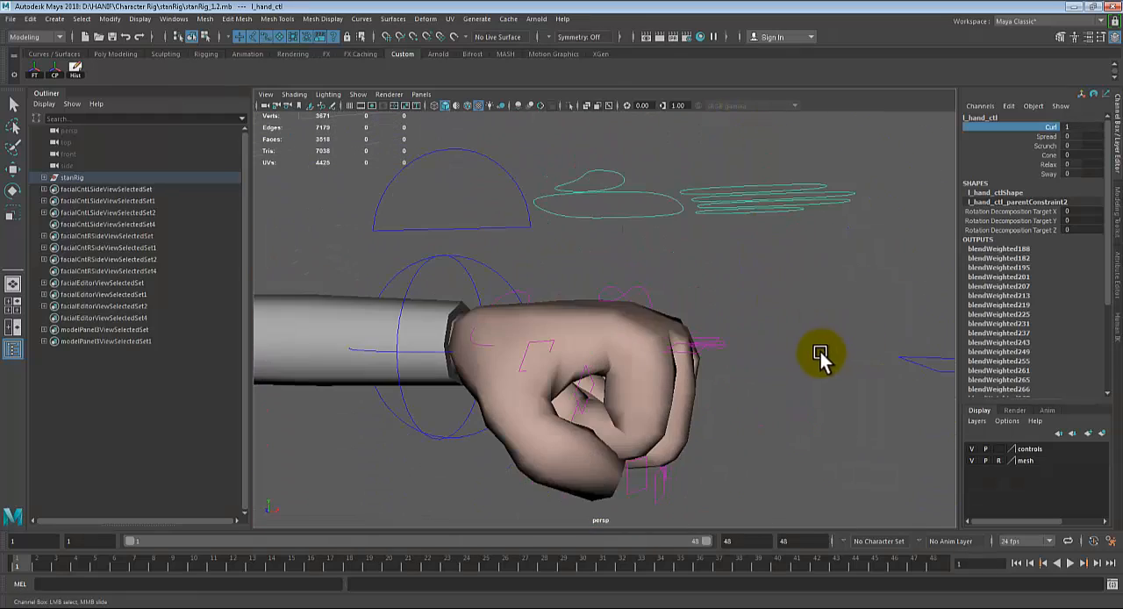
mouse_move(822, 342)
left_mouse_down("alt")
mouse_move(752, 339)
mouse_move(822, 343)
left_mouse_up("alt")
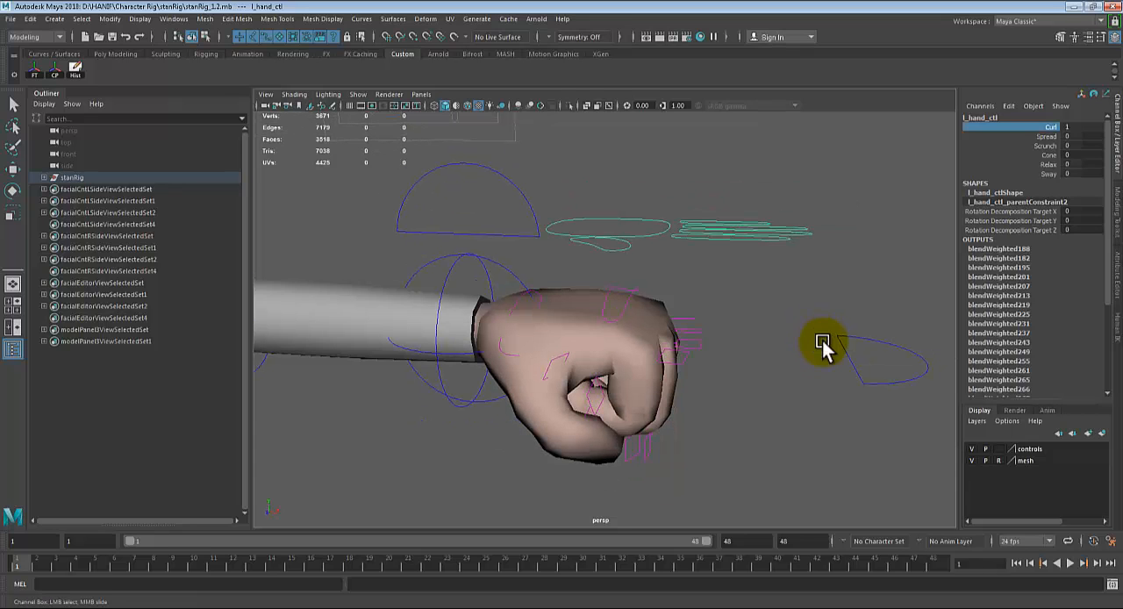
mouse_move(779, 329)
middle_mouse_down()
mouse_move(760, 321)
mouse_move(782, 324)
middle_mouse_up()
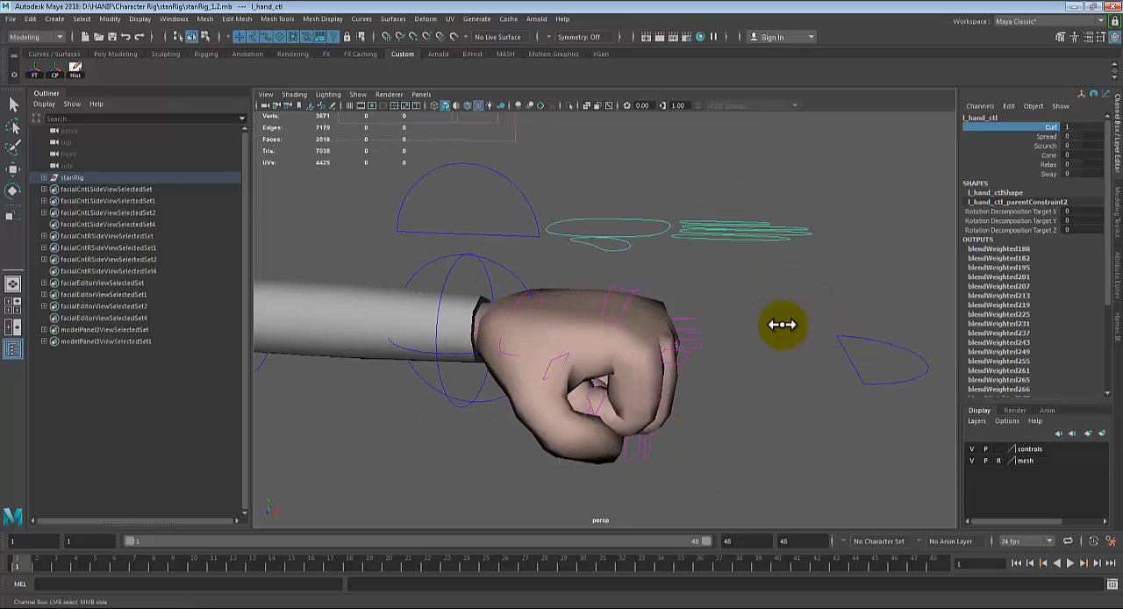
left_click_drag(774, 320, 807, 308, "alt")
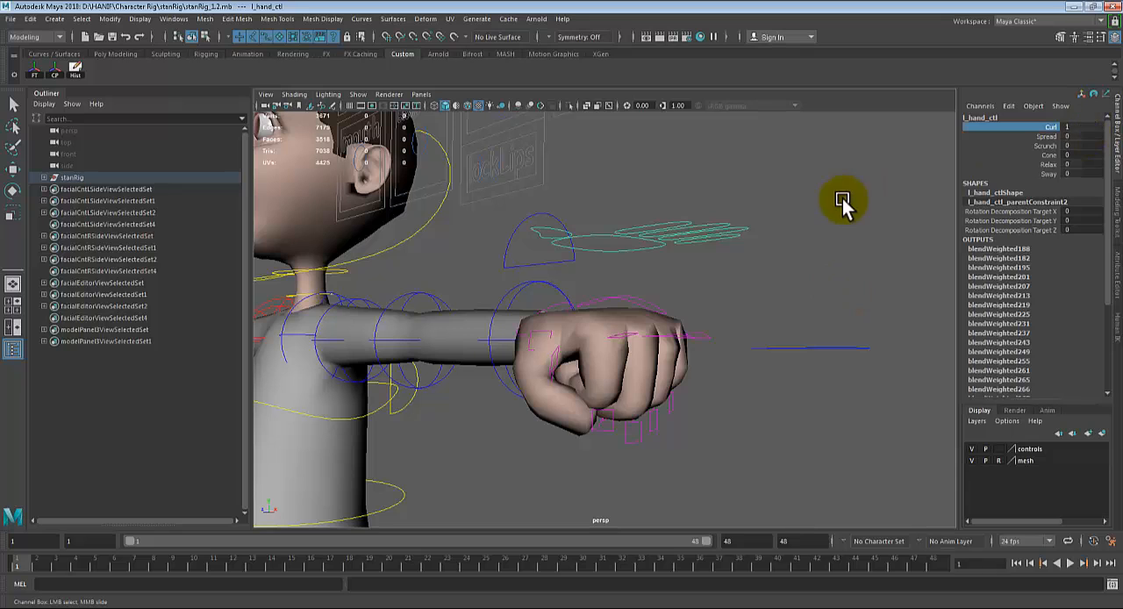
middle_click_drag(843, 199, 823, 198)
left_click_drag(823, 199, 894, 264, "alt")
middle_click_drag(894, 264, 924, 220)
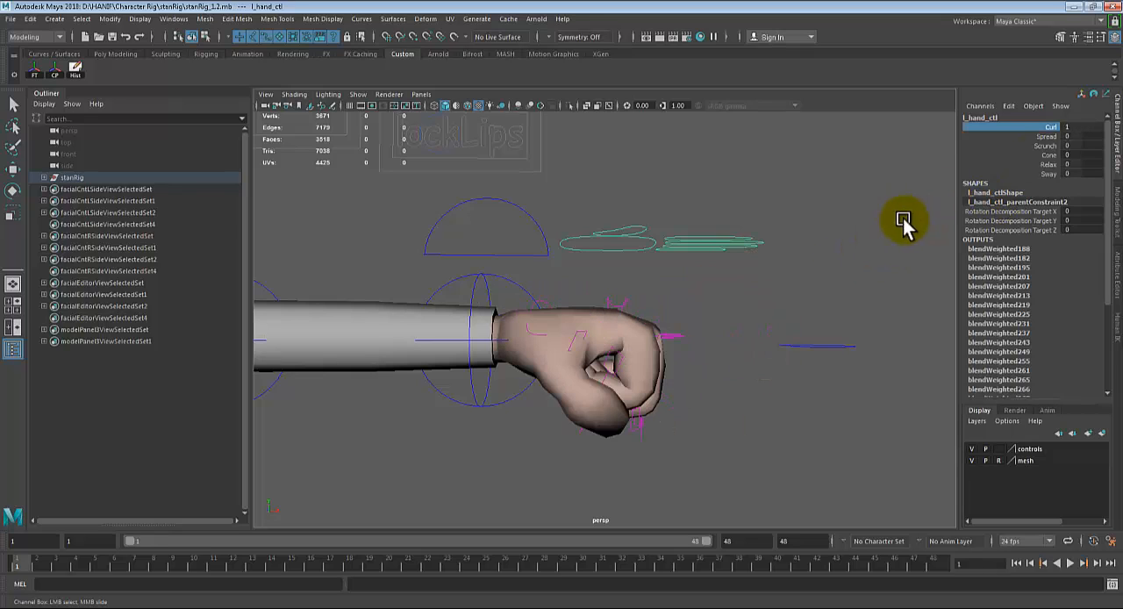
double_click(1097, 129)
key("Return")
Step: Test the left hand control's Spread attribute at -1 and its Scrunch attribute at 1
left_click(1044, 137)
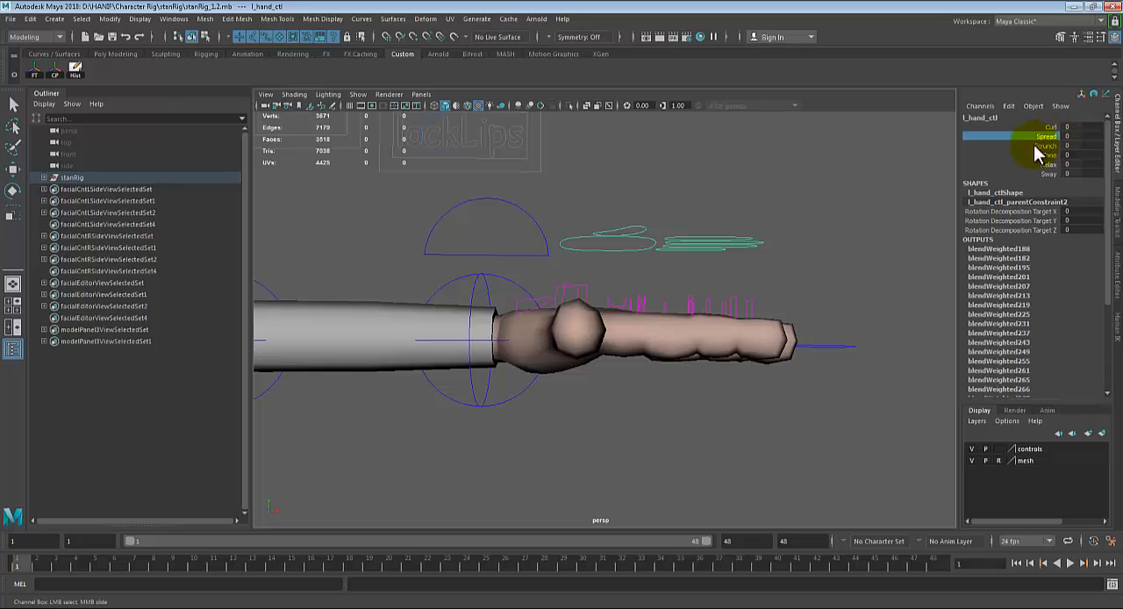
middle_click_drag(815, 218, 822, 231)
left_click_drag(822, 231, 802, 250, "alt")
middle_click_drag(802, 249, 834, 216)
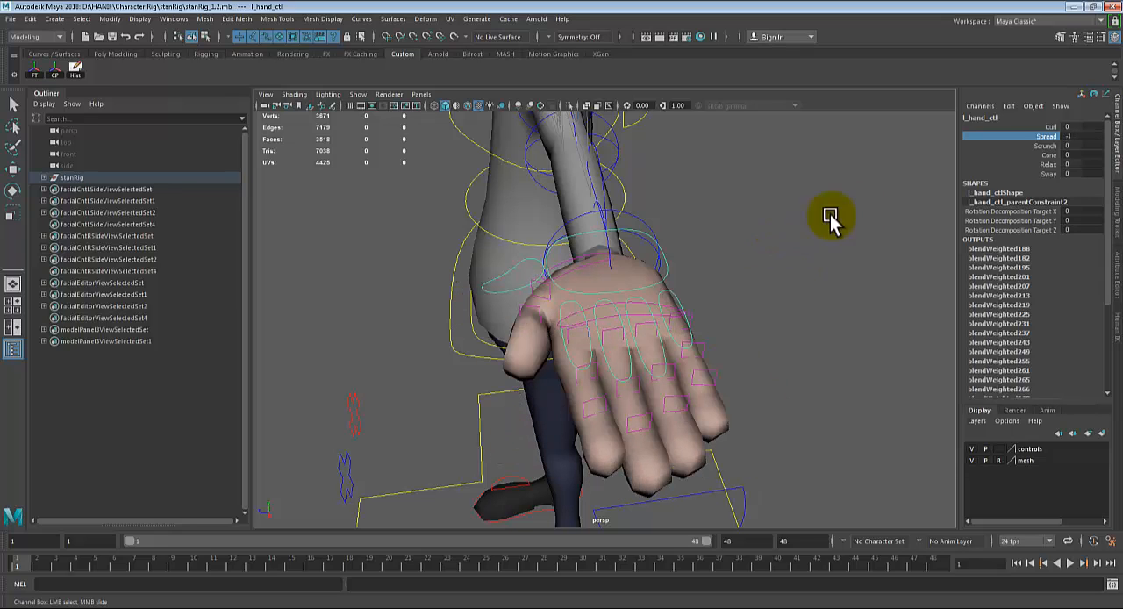
left_click(1049, 146)
middle_click_drag(904, 195, 910, 193)
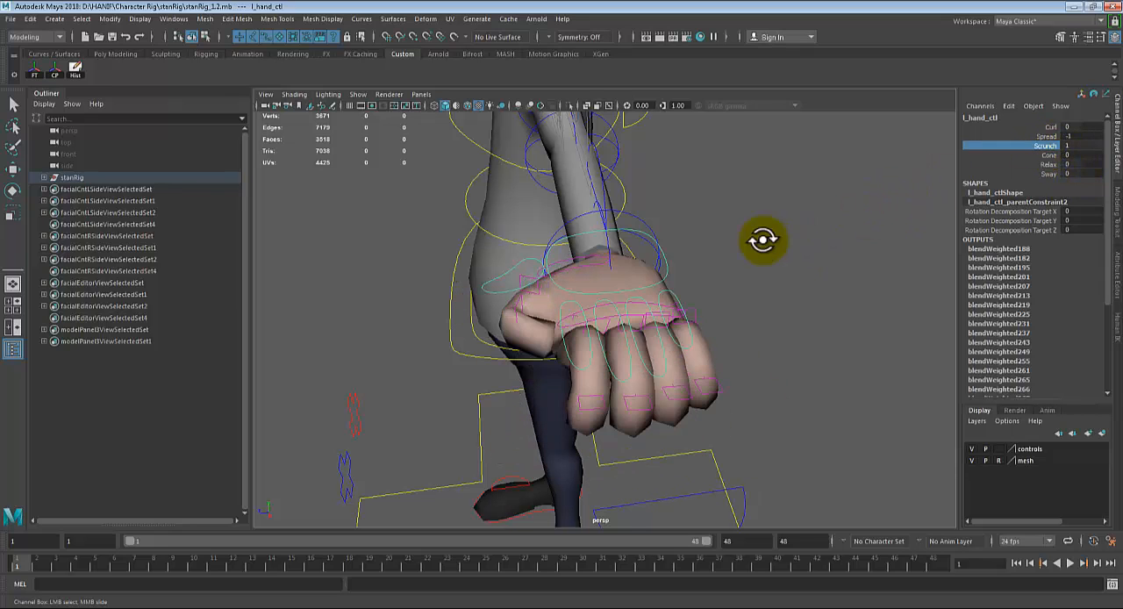
Step: Examine the scrunched fingers from the side and undo the last Scrunch change
left_click_drag(760, 240, 867, 215, "alt")
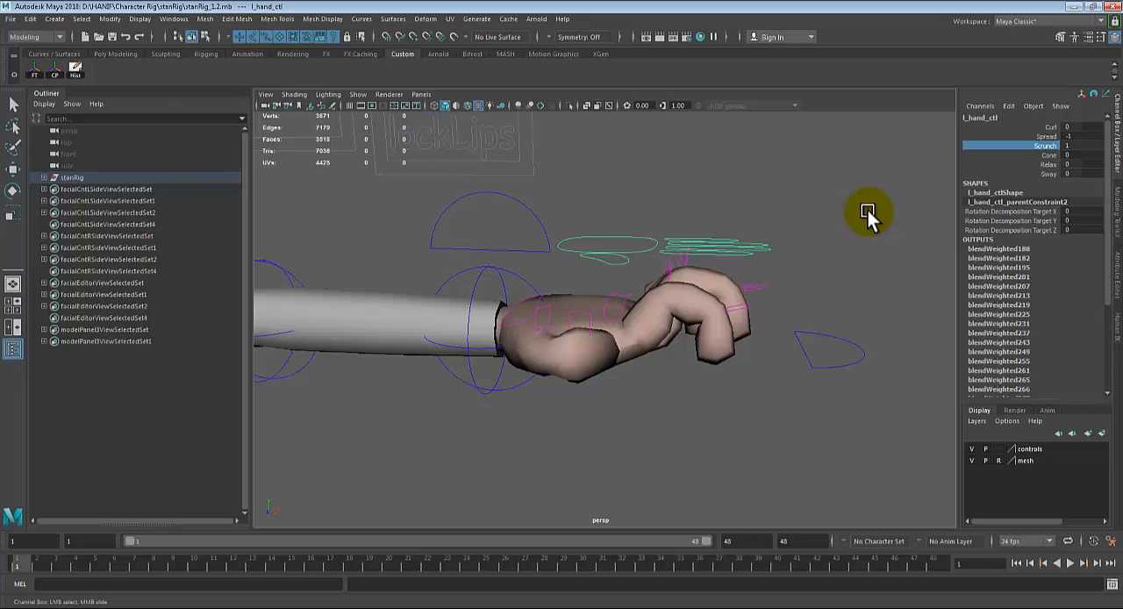
middle_click_drag(860, 211, 825, 231)
key("ctrl+z")
Step: Test the left hand control's Cone attribute and its Relax attribute at 1, undoing the changes
left_click(1042, 155)
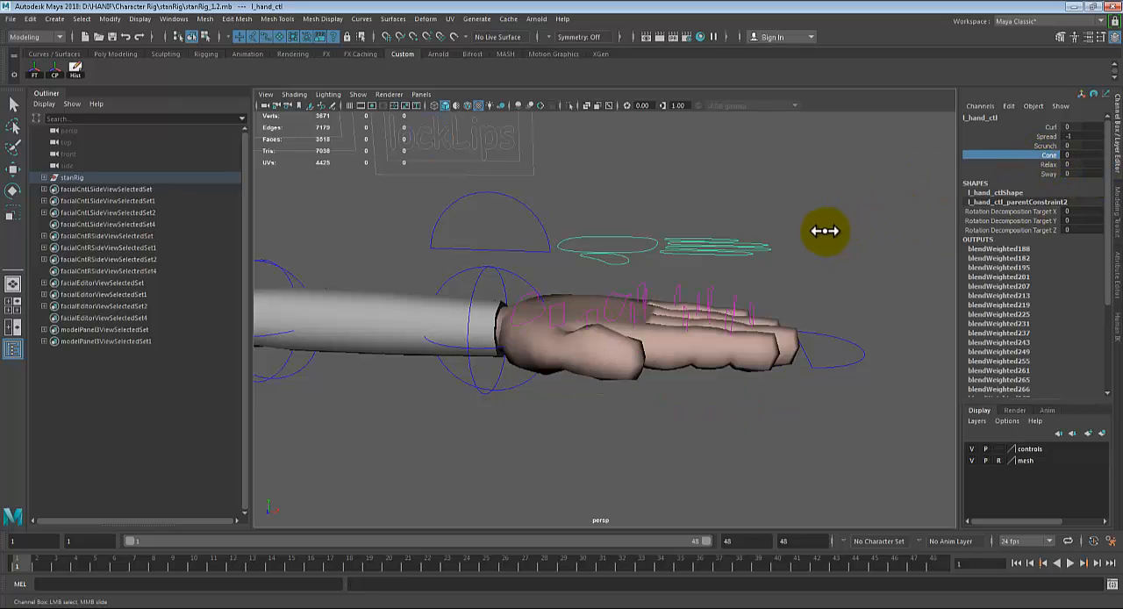
middle_click_drag(731, 219, 739, 225)
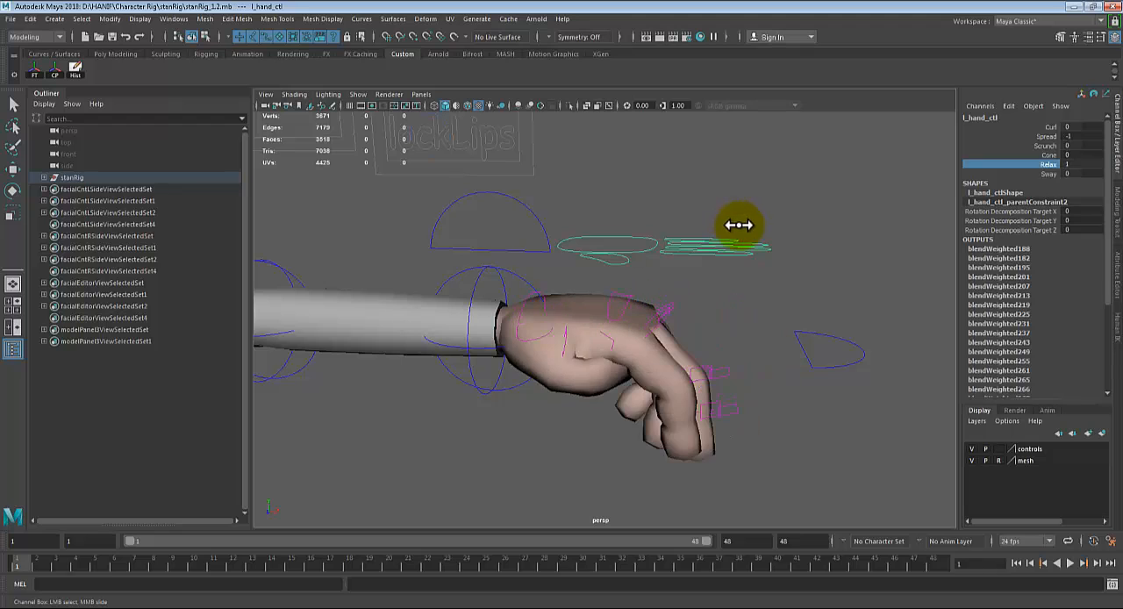
key("ctrl+z")
left_click_drag(840, 253, 772, 272, "alt")
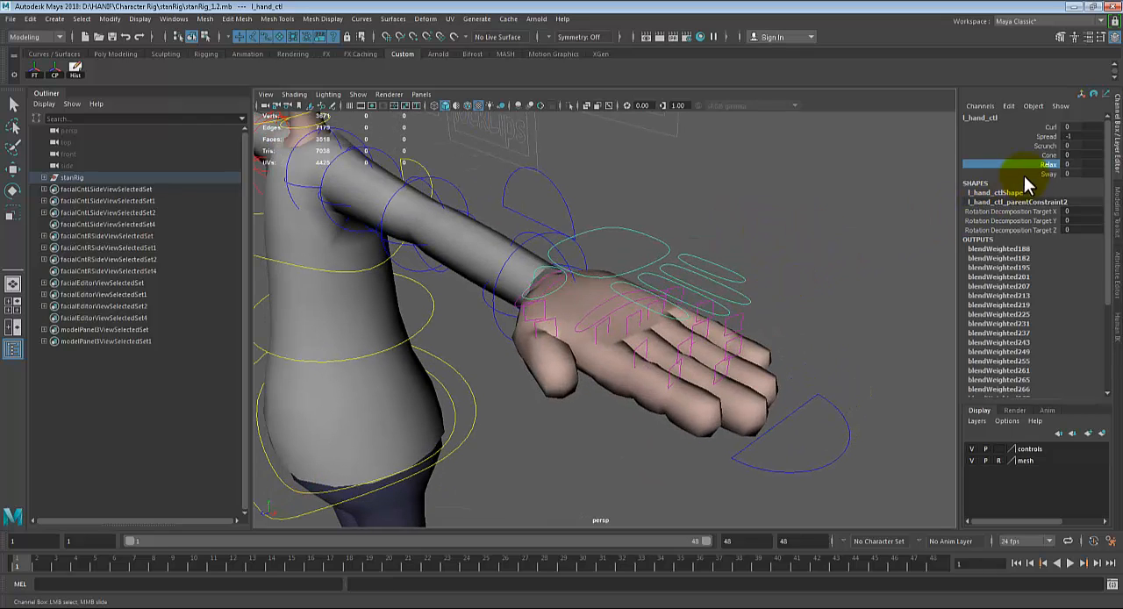
Step: Reset the left hand control's Spread attribute to 0
left_click_drag(654, 303, 936, 249, "alt")
left_click_drag(730, 269, 1024, 157, "alt")
left_click(1046, 164)
left_click(1046, 137)
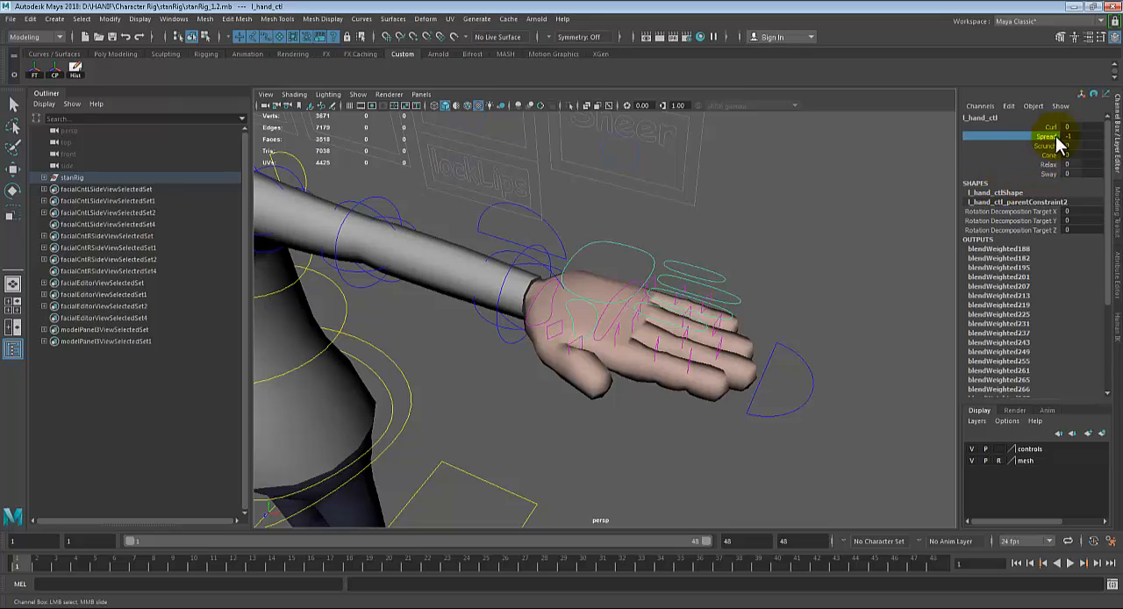
double_click(1068, 136)
key("Return")
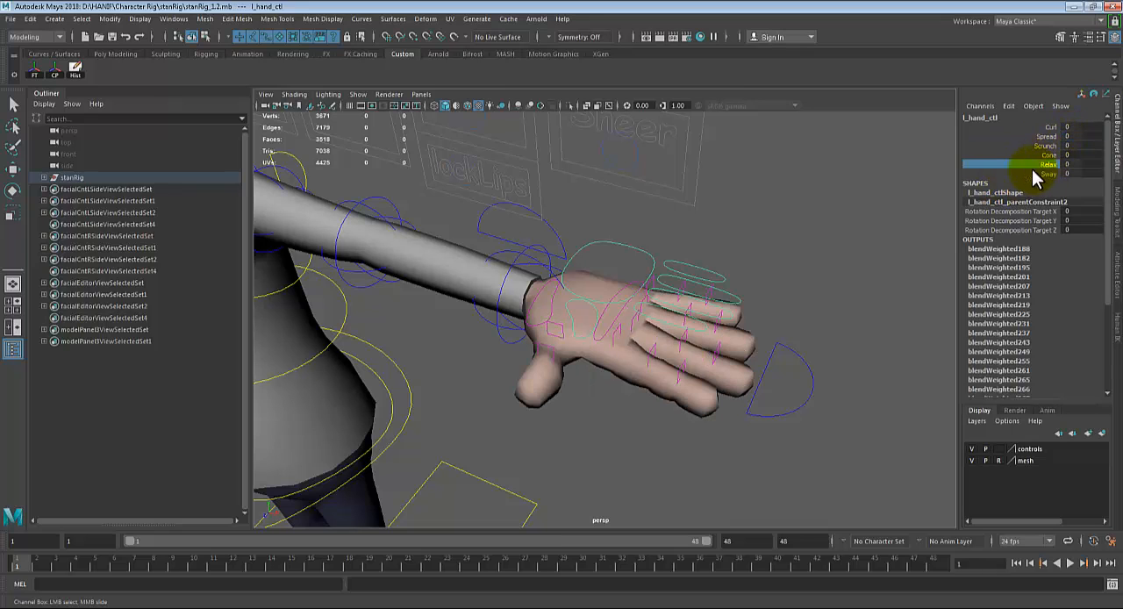
Step: Scrub the left hand control's Relax attribute to 1 to pose the fingers loosely
left_click_drag(714, 233, 728, 233, "alt")
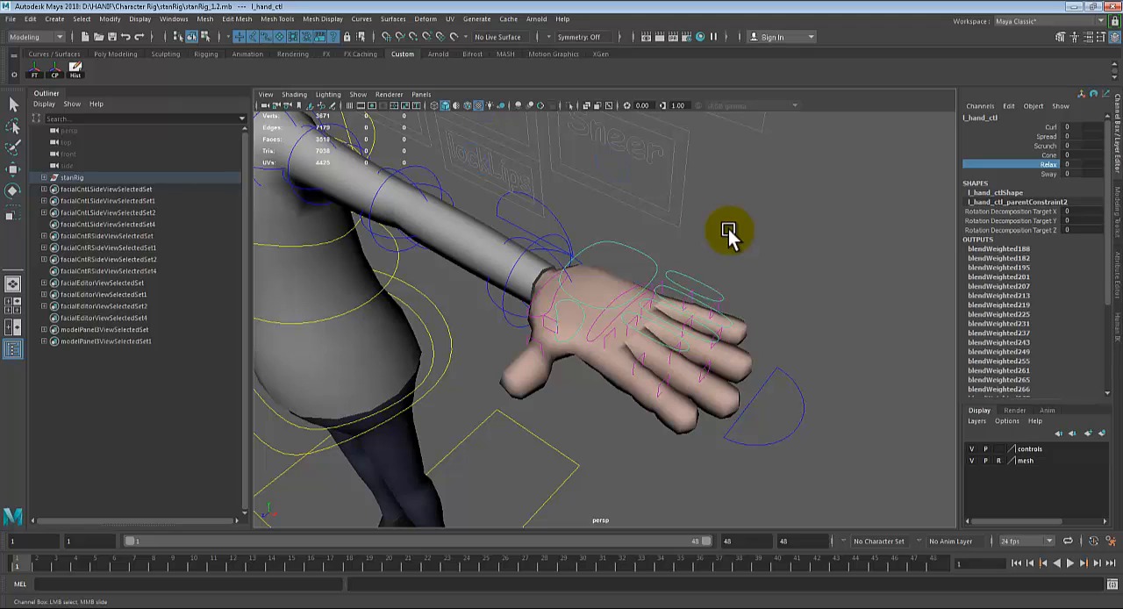
middle_click_drag(784, 235, 792, 232)
left_click_drag(785, 269, 614, 334, "alt")
Step: Rotate the left arm control downward beside the body, to about -73 degrees in Rotate Z
left_click(505, 296)
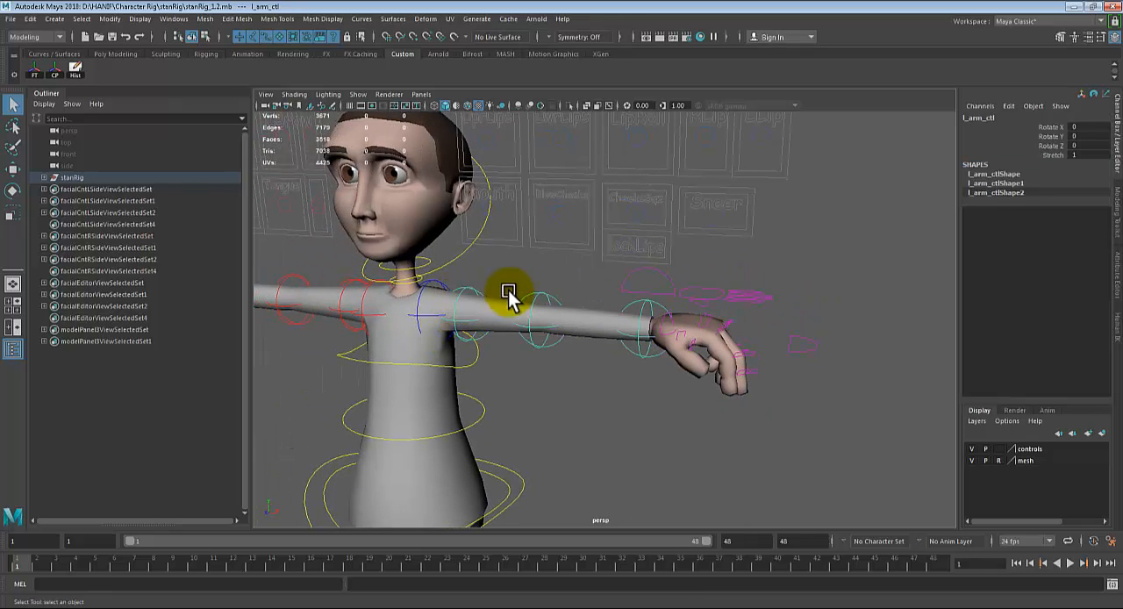
key("e")
left_click_drag(482, 287, 484, 358)
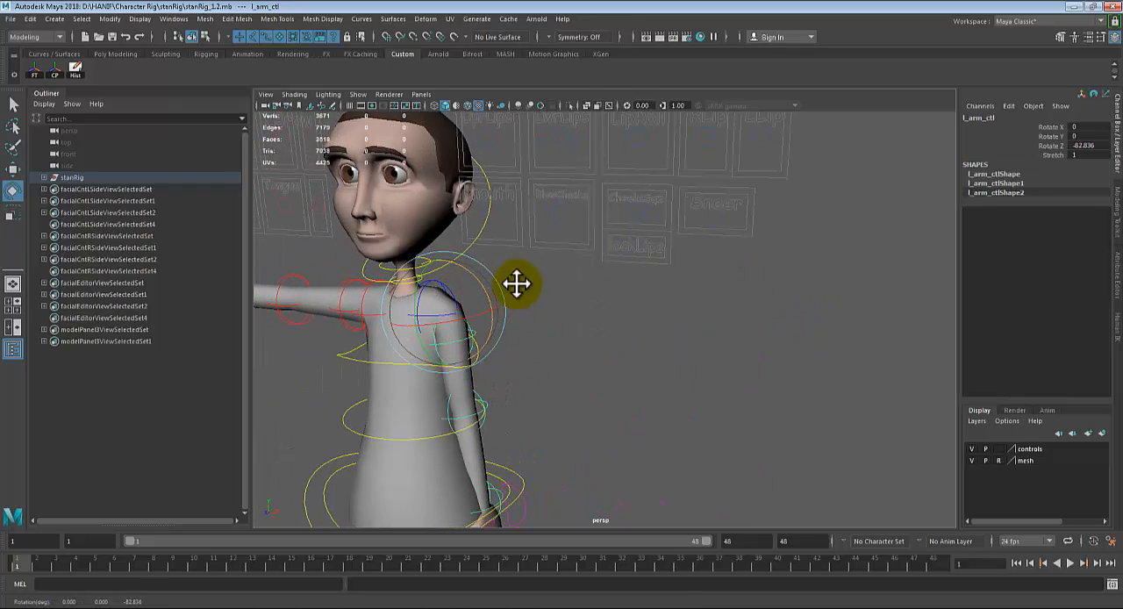
left_click_drag(517, 284, 643, 270, "alt")
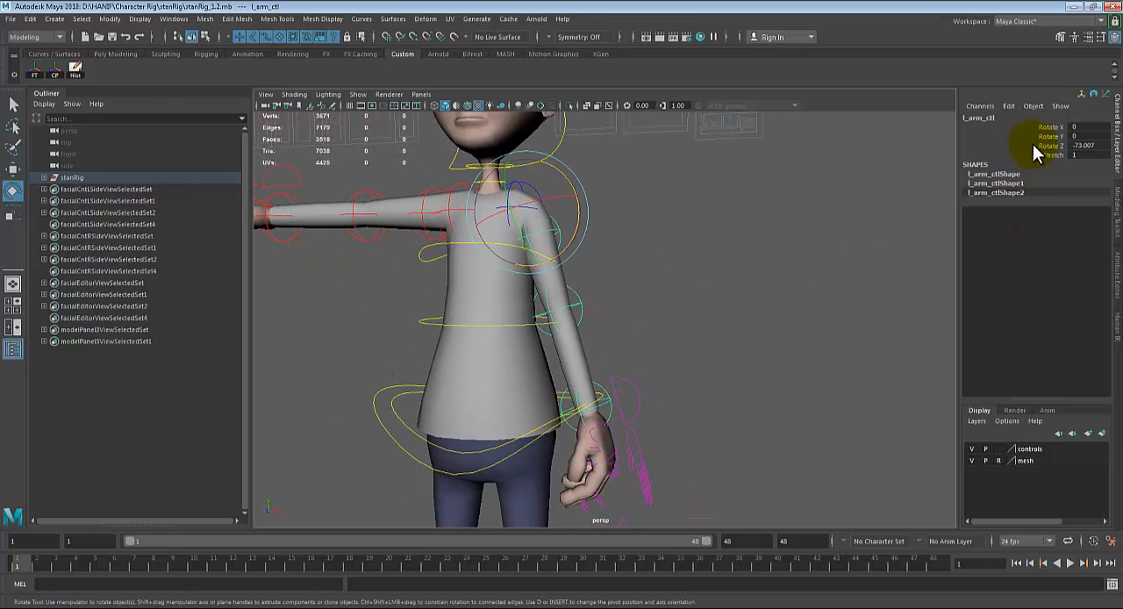
Step: Compare the lowered hand with the left hand control's Relax attribute at 0 and back at 1
left_click(625, 433)
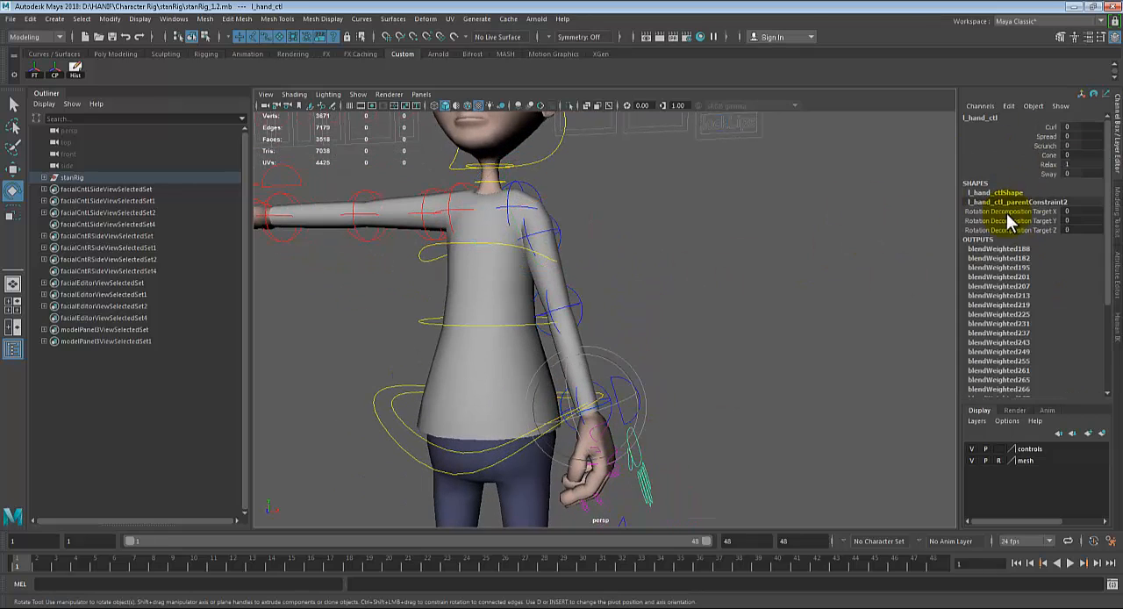
left_click(1074, 166)
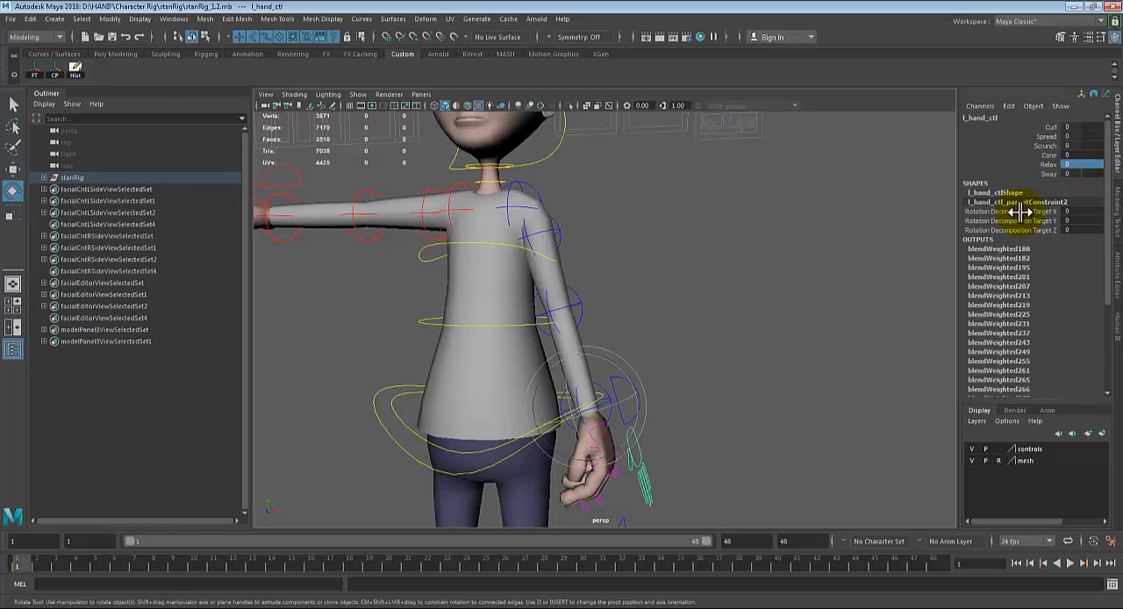
left_click_drag(800, 316, 864, 418, "alt")
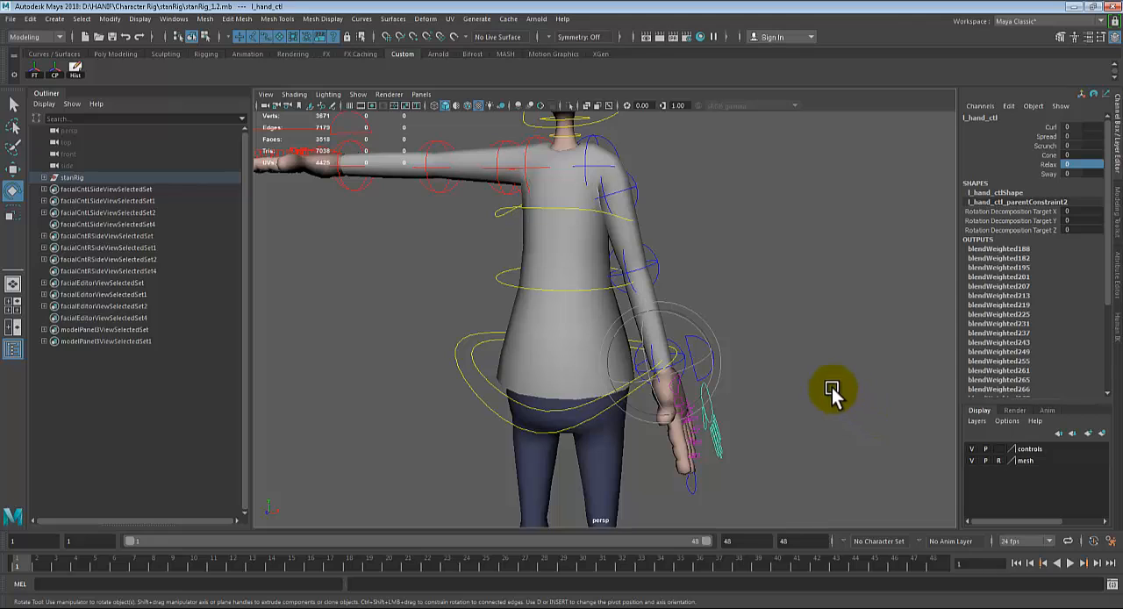
left_click(1007, 167)
middle_click_drag(797, 207, 832, 206)
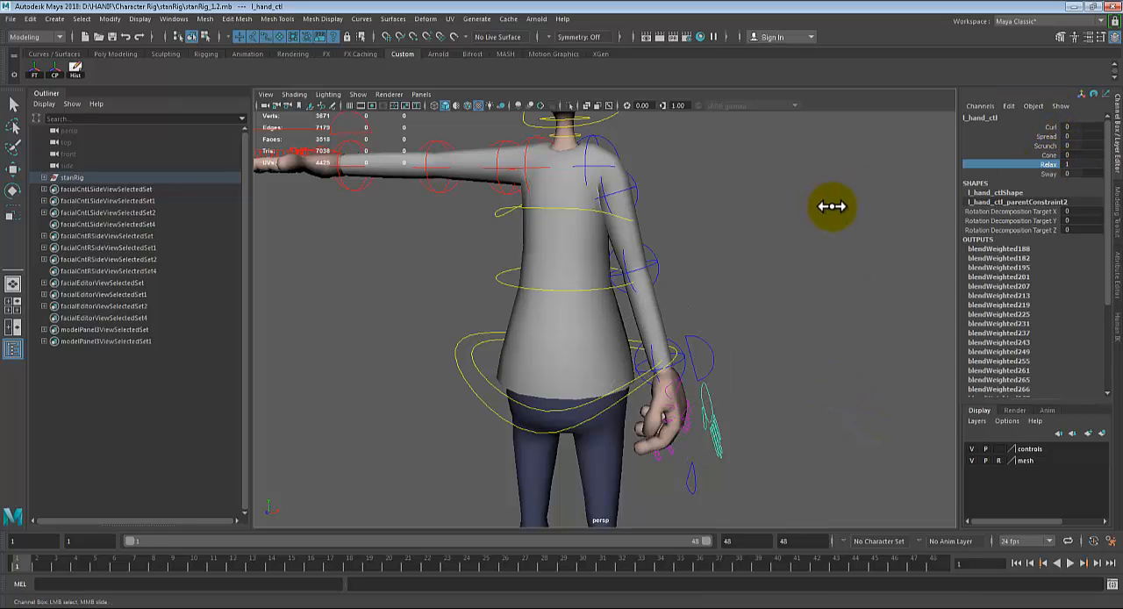
Step: Select the left arm control and reset its Rotate Z to 0
left_click(639, 186)
key("e")
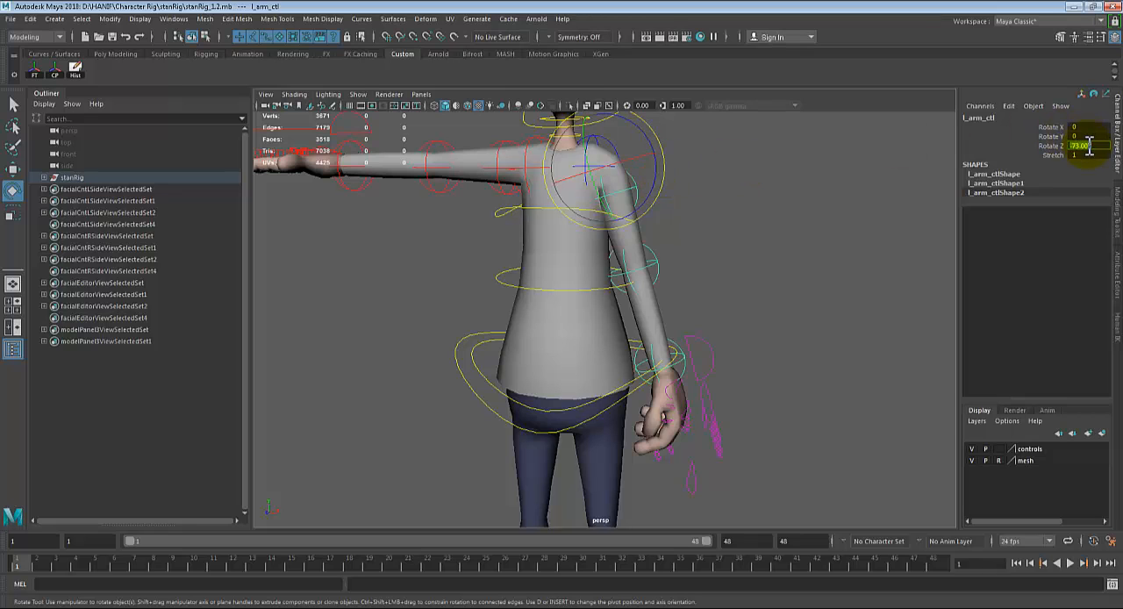
type("0")
key("Return")
left_click_drag(798, 271, 1096, 194, "alt")
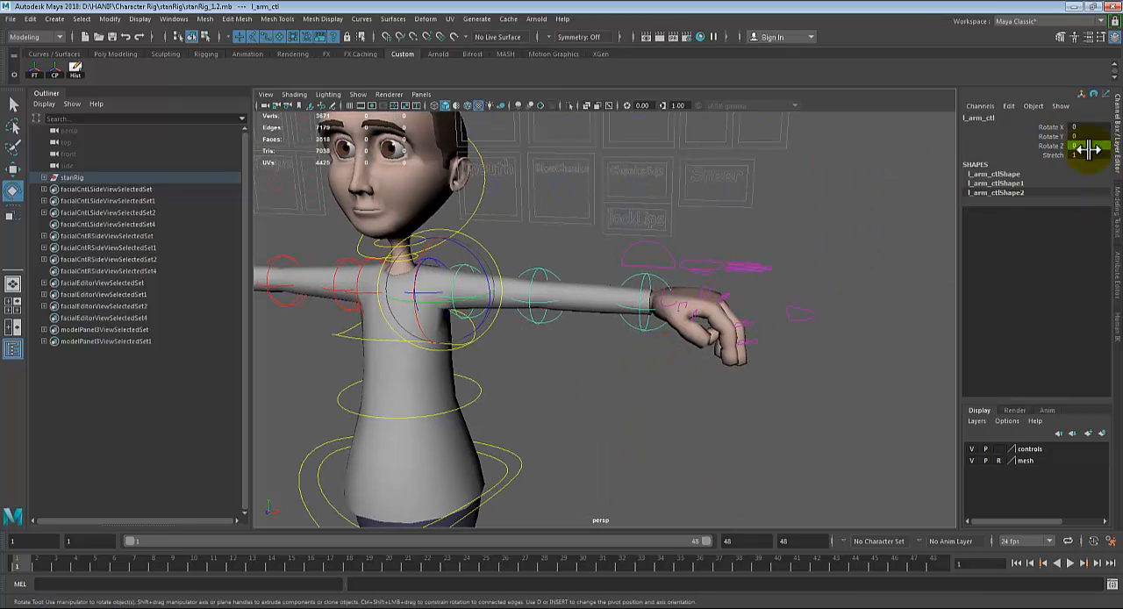
Step: Test the left arm control's Stretch attribute at 0 and undo the change
left_click(1089, 156)
type("0")
key("Return")
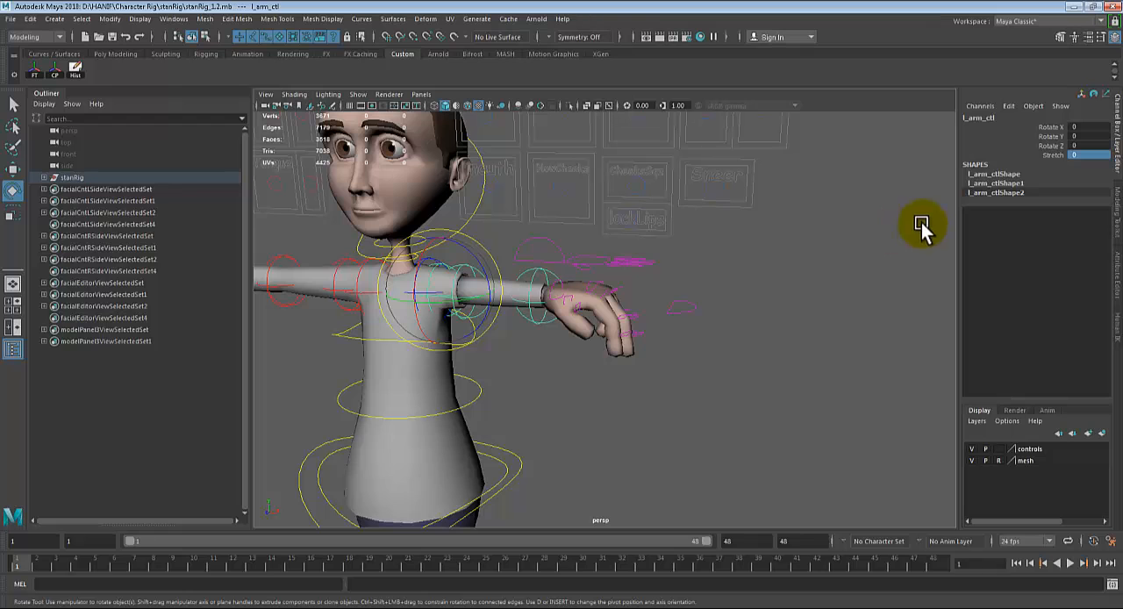
left_click_drag(922, 228, 802, 271, "alt")
key("ctrl+z")
right_click_drag(802, 271, 881, 279, "alt")
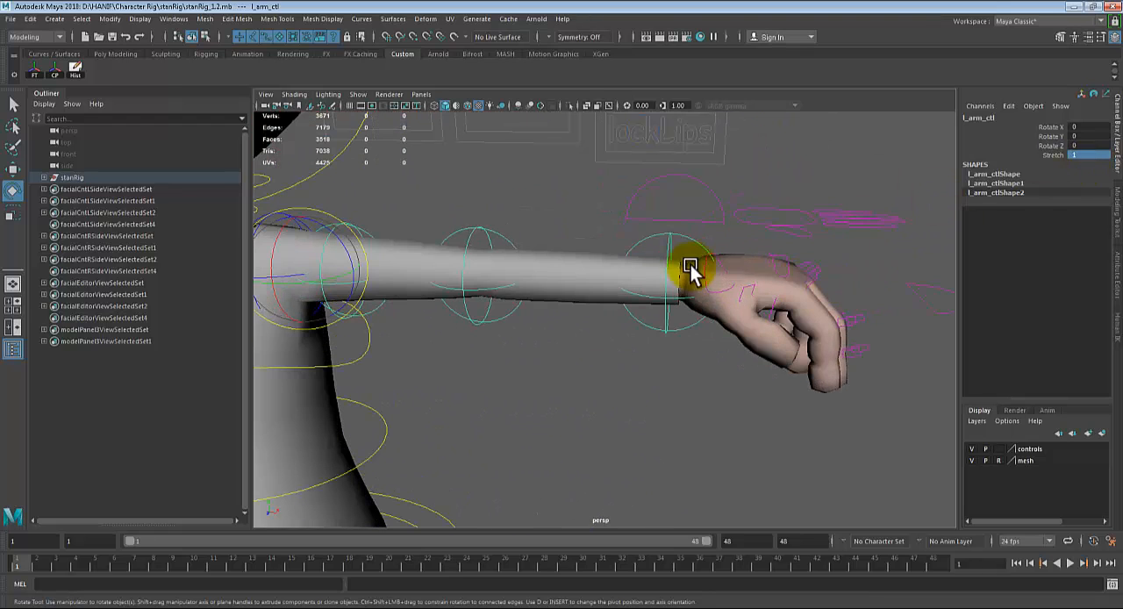
Step: Select the left hand control and reset its Relax attribute to 0
left_click(753, 219)
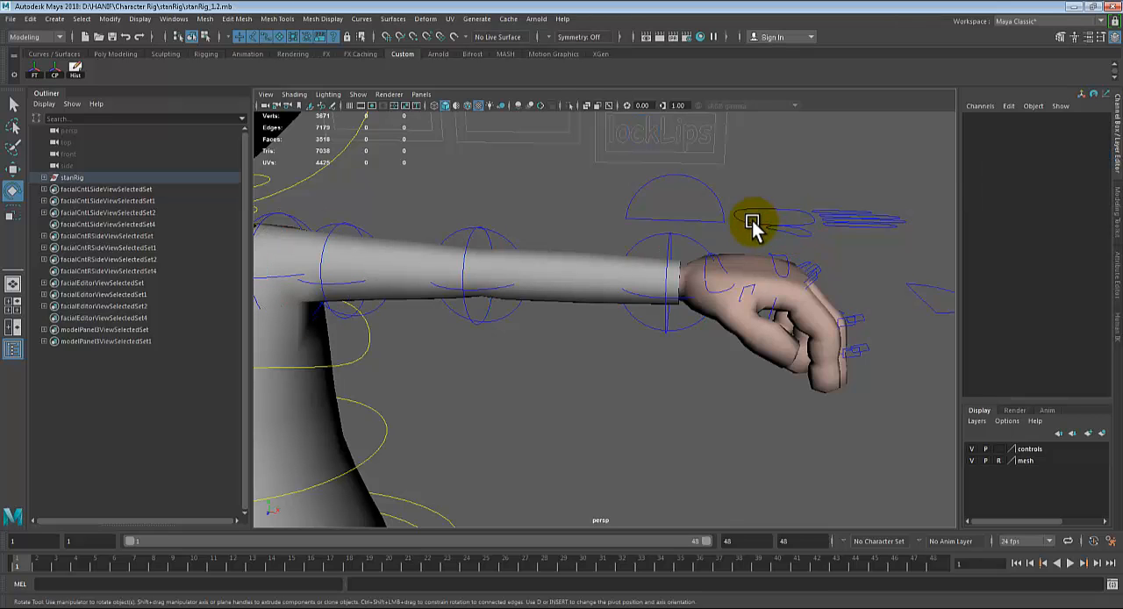
left_click(1077, 167)
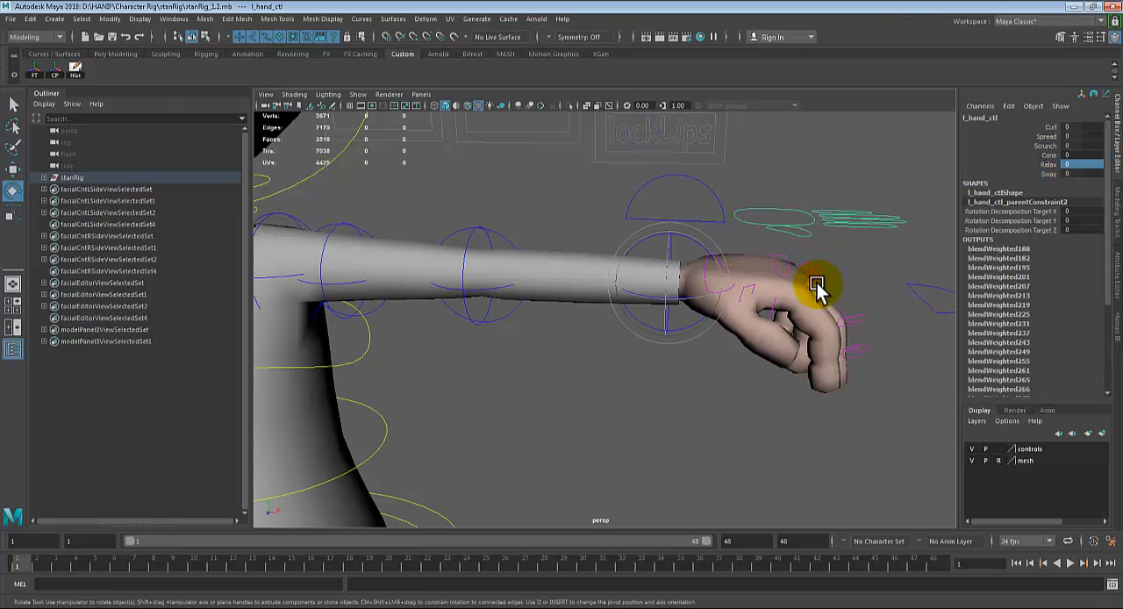
left_click_drag(815, 289, 667, 332, "alt")
middle_click_drag(738, 325, 681, 364, "alt")
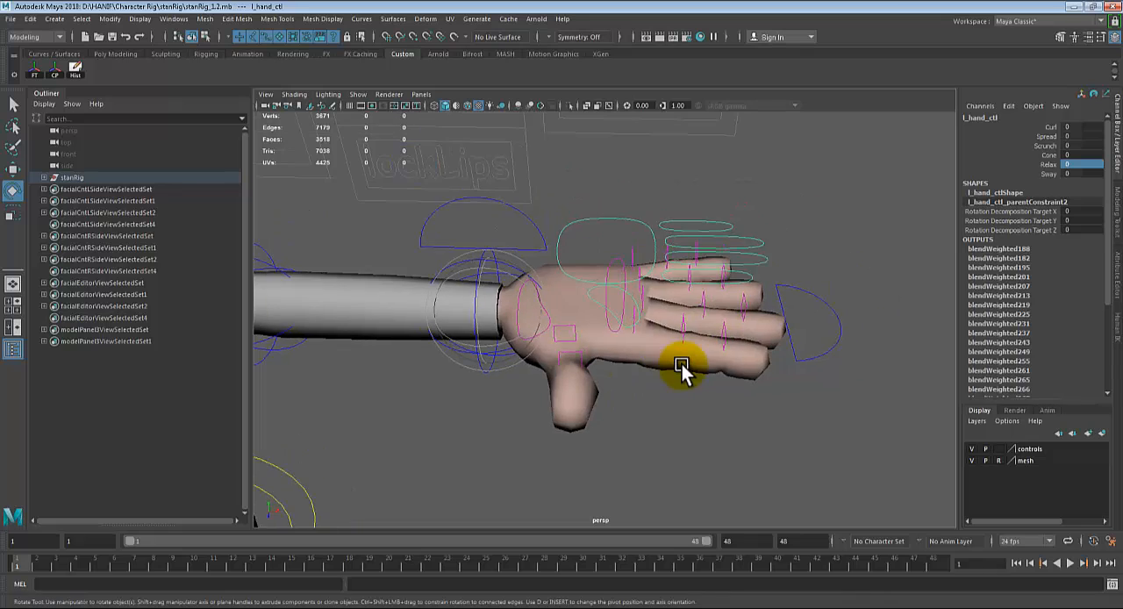
Step: Select the left middle, ring and pinky finger controls in turn to inspect their attributes
scroll(684, 359, "up", 3)
middle_click_drag(738, 292, 689, 345, "alt")
left_click(698, 255)
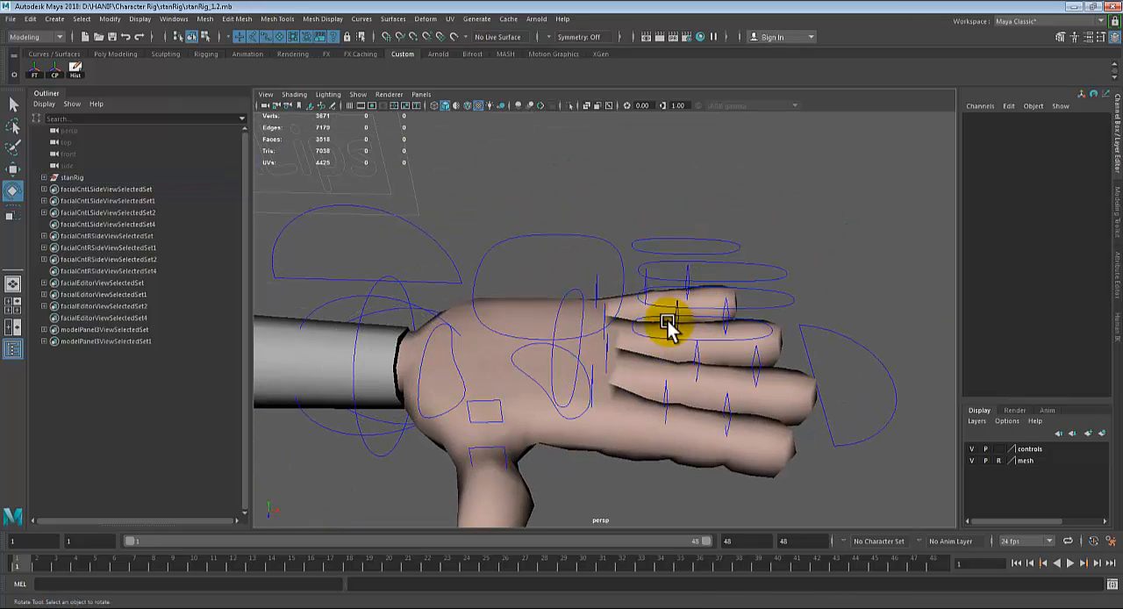
left_click(651, 306)
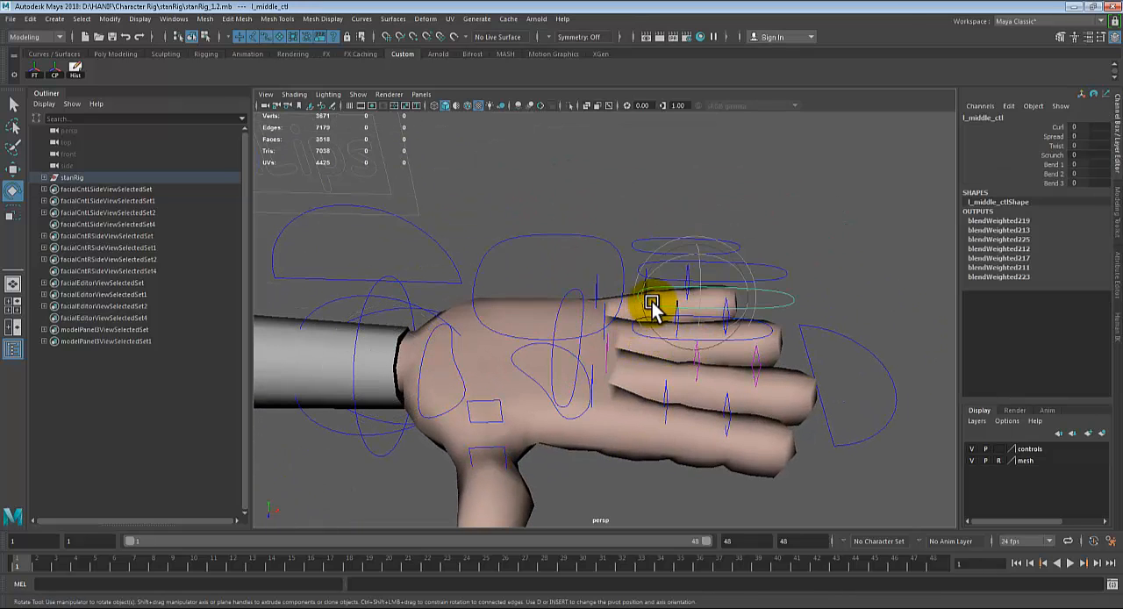
key("q")
left_click(668, 275)
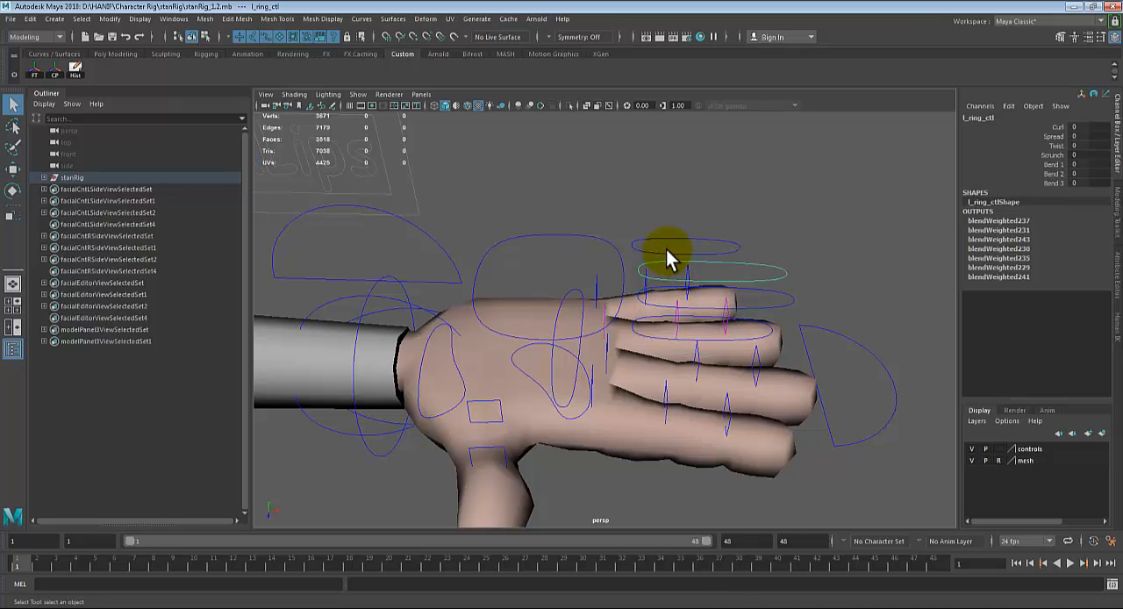
left_click(666, 250)
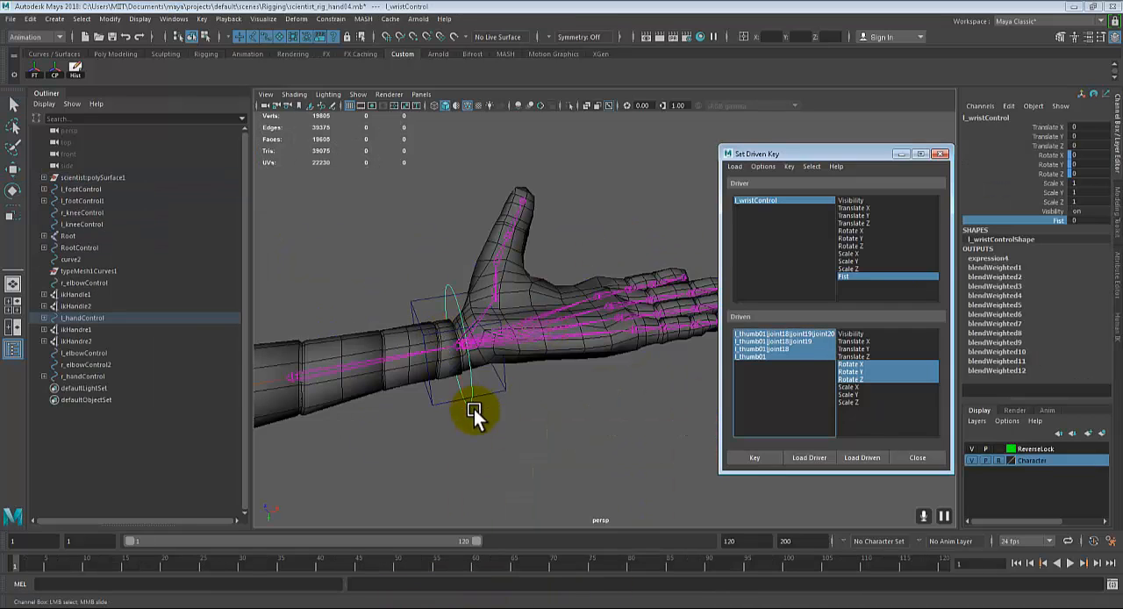
Step: Return to the scientist_rig_hand04 scene and activate the Rotate tool on the left wrist control
key("e")
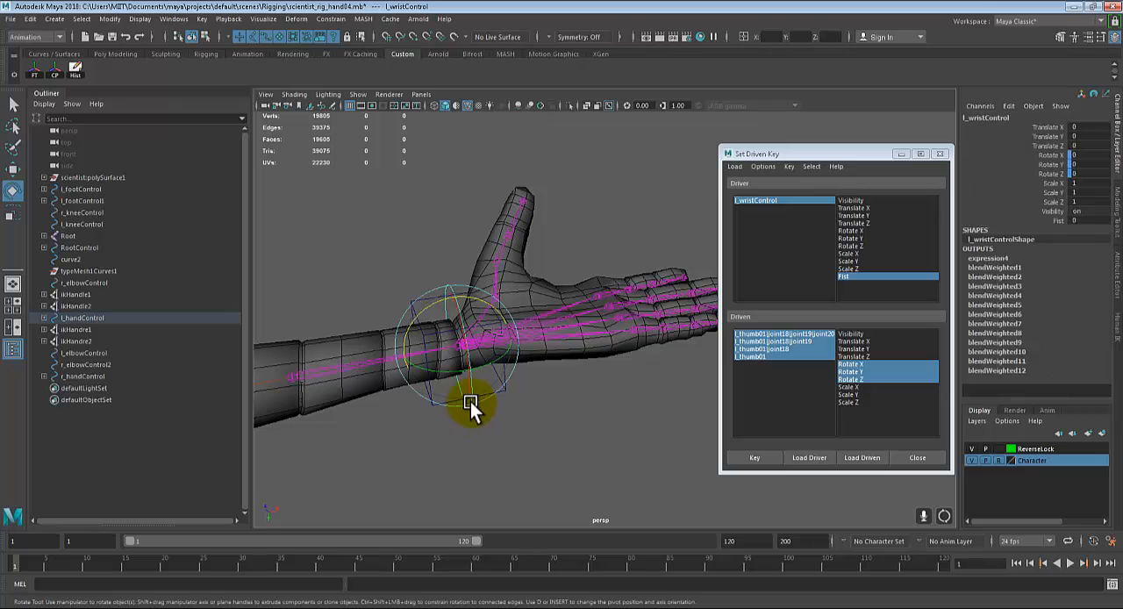
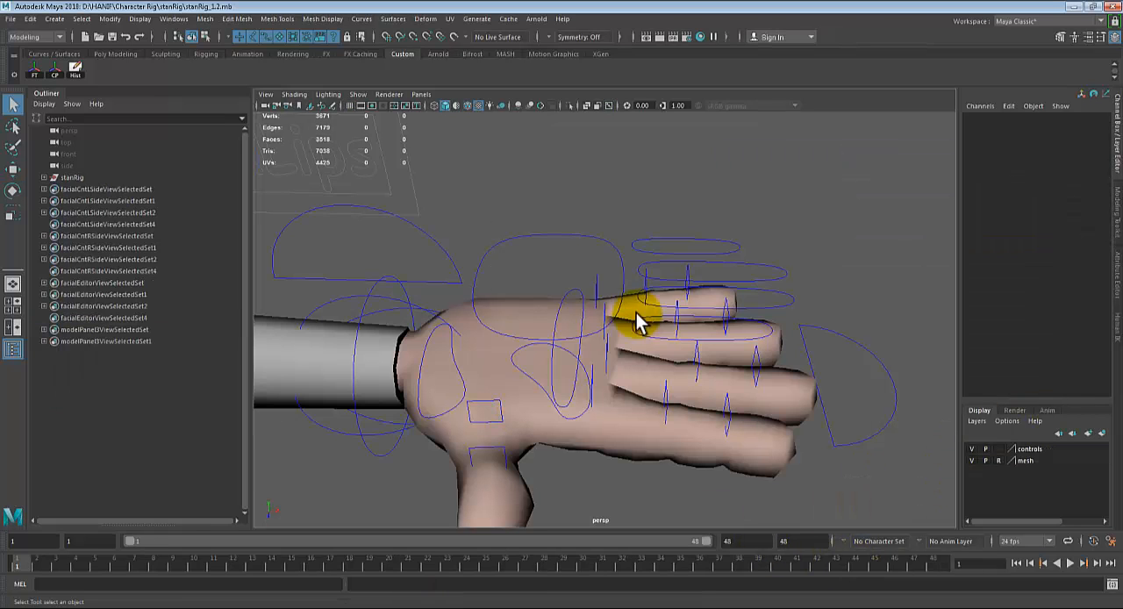
Step: Test the left middle finger control's Bend, Scrunch and Curl attributes and undo each change
left_click(612, 250)
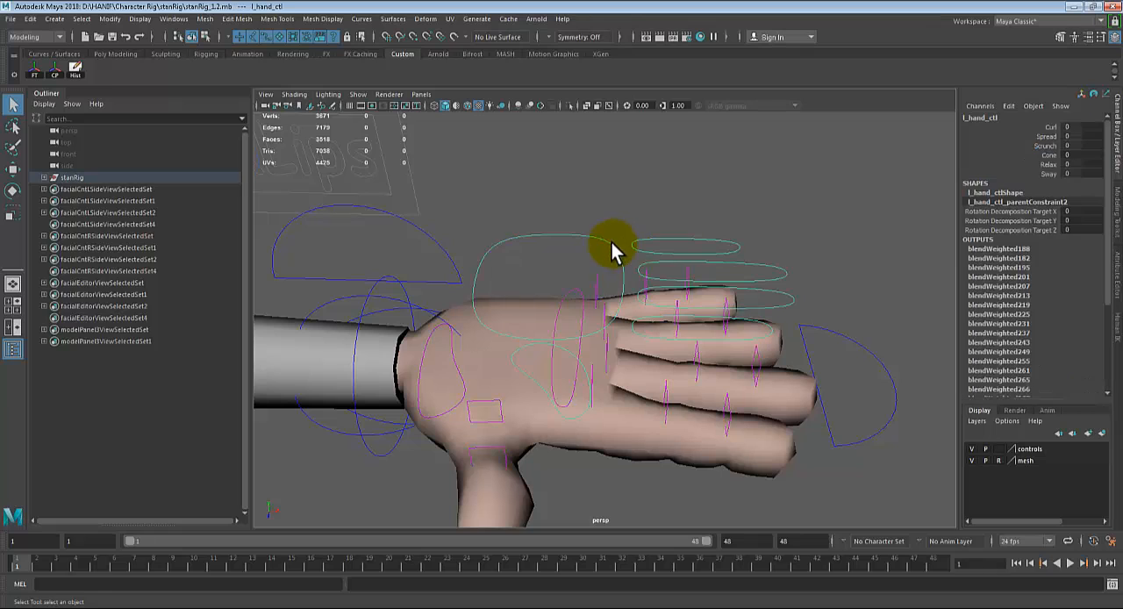
left_click(778, 302)
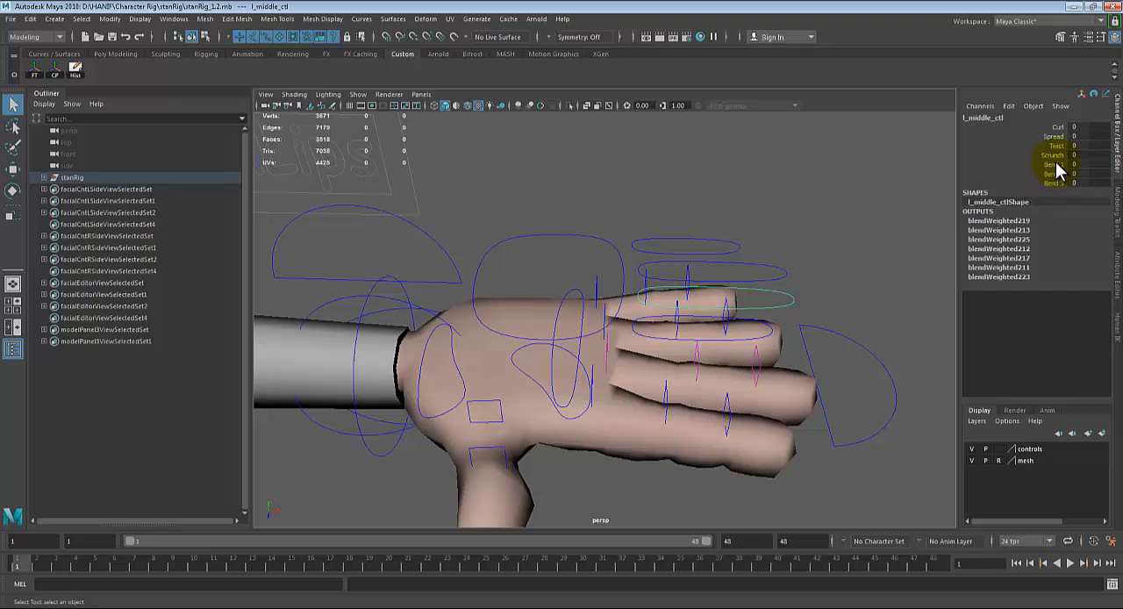
left_click_drag(1056, 164, 1044, 185)
middle_click_drag(847, 202, 844, 203)
left_click(1035, 155)
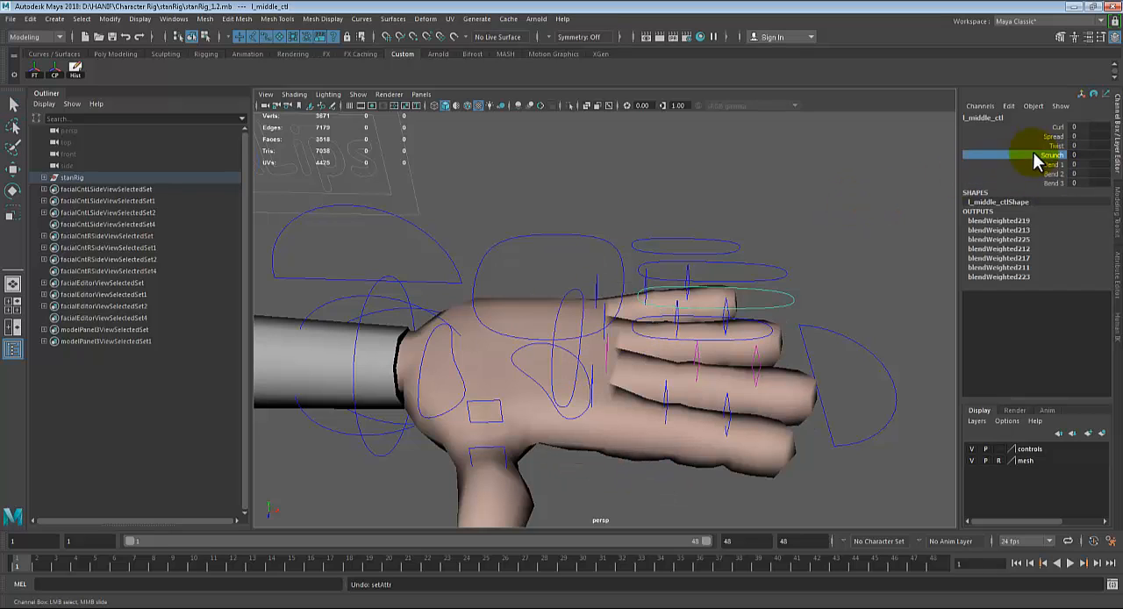
left_click(1058, 127)
middle_click_drag(852, 158, 865, 163)
key("ctrl+z")
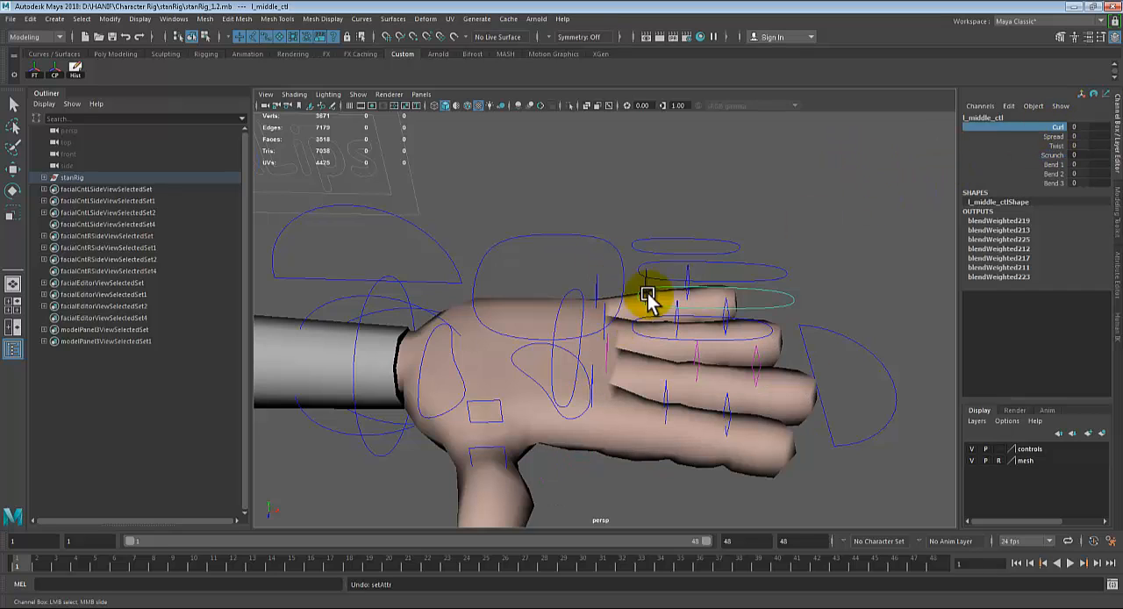
Step: Select the left pinky, ring, middle and index finger controls together
key("q")
left_click(713, 249)
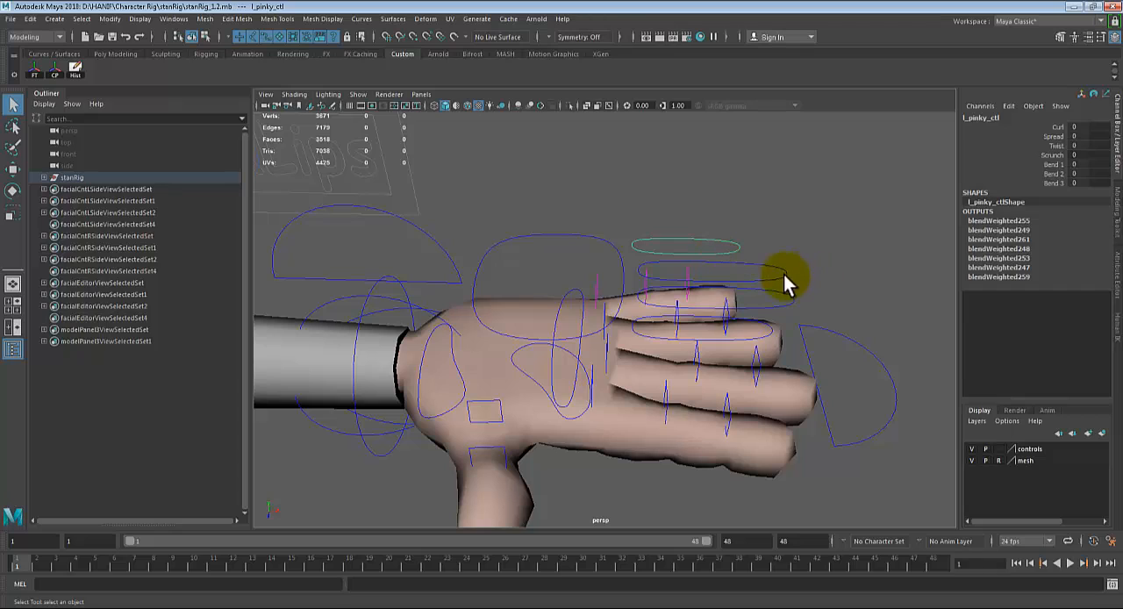
left_click(784, 276)
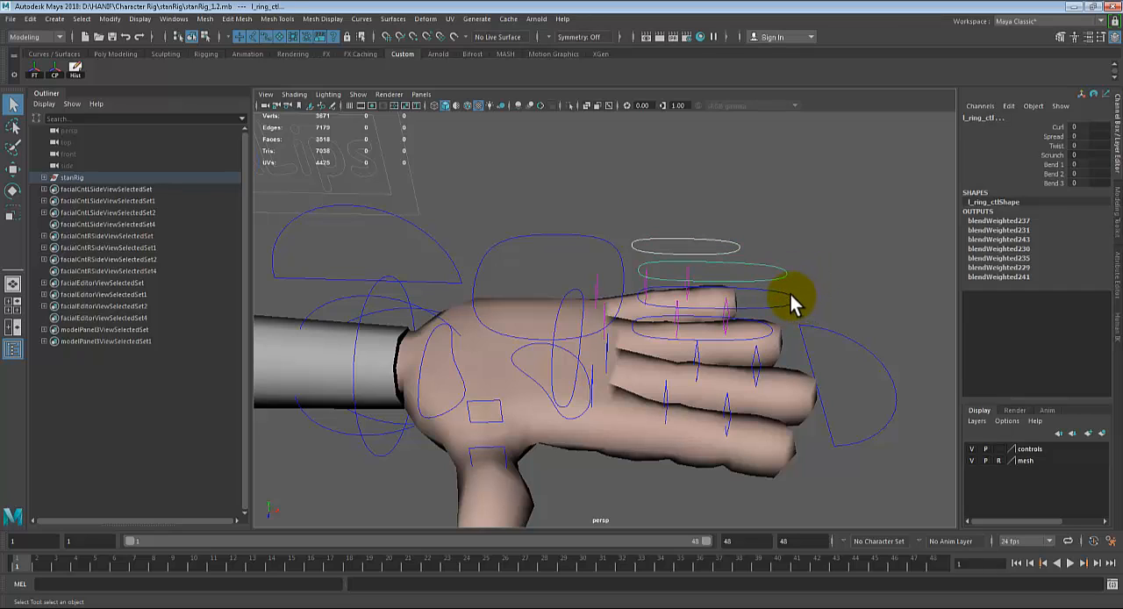
left_click(789, 294)
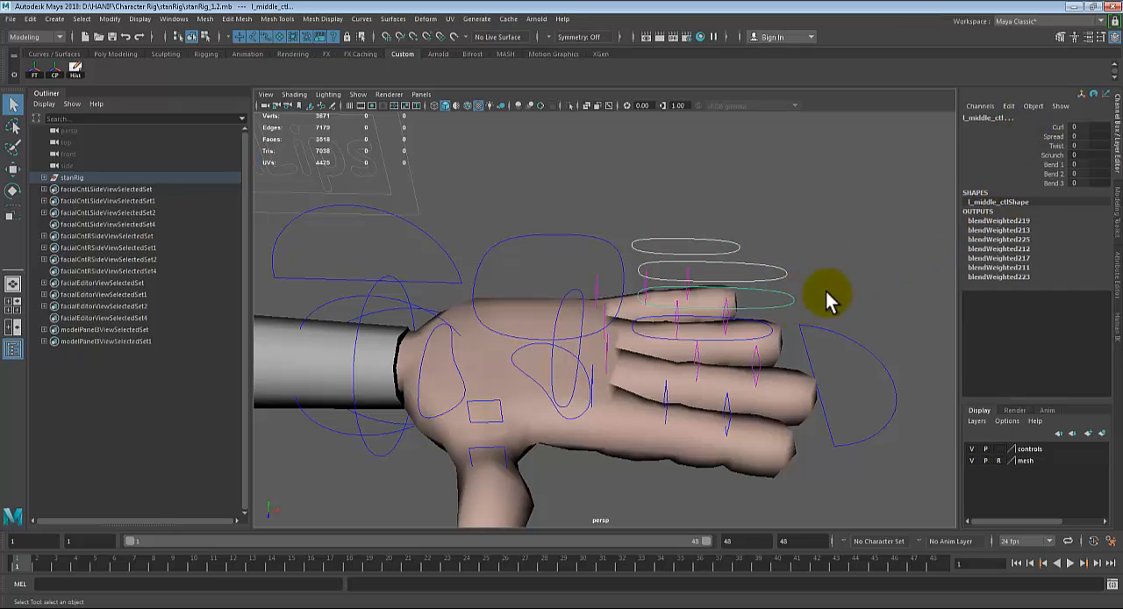
left_click(766, 334)
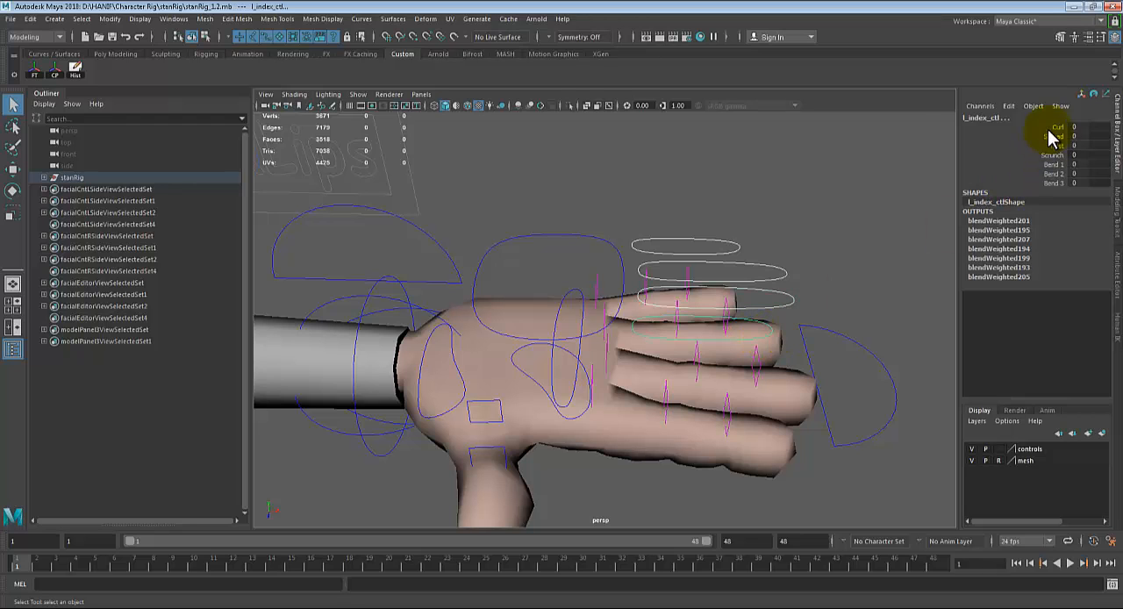
Step: Test the Curl attribute on all four selected finger controls at once and undo the change
left_click(1000, 127)
left_click_drag(804, 354, 828, 344, "alt")
middle_click_drag(828, 344, 833, 339)
key("ctrl+z")
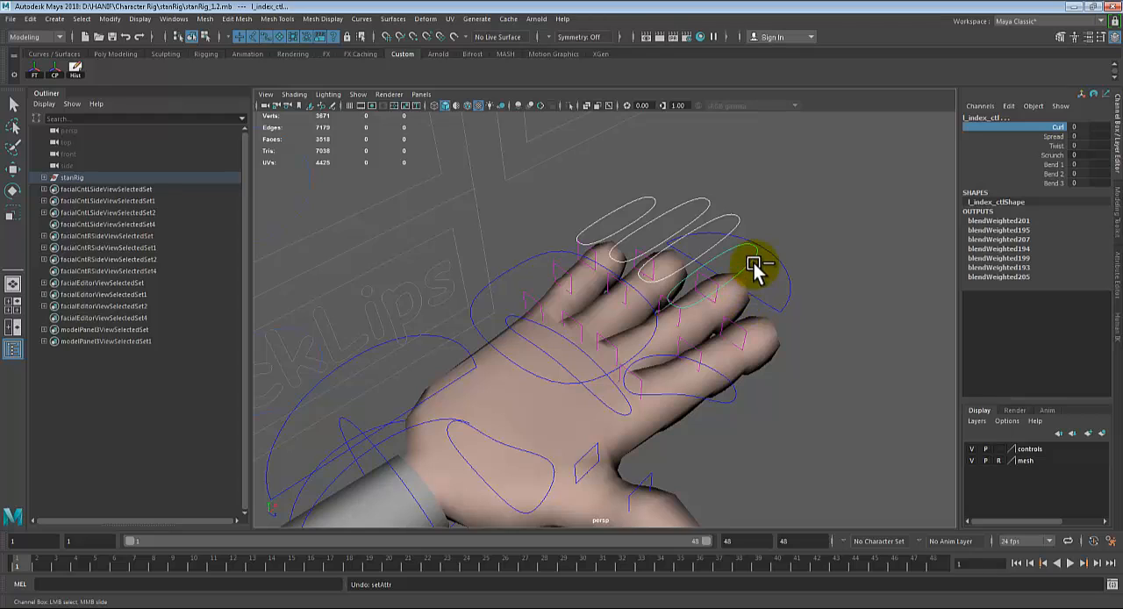
Step: Remove the index finger control from the selection and set Curl to 1 on the pinky, ring and middle finger controls
key("q")
left_click(750, 260)
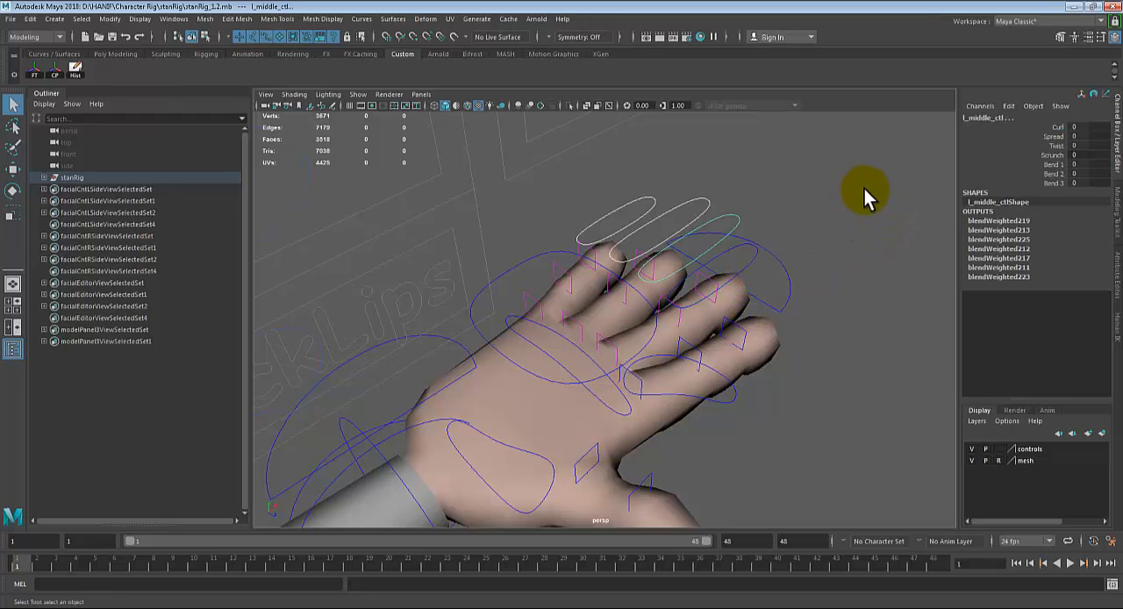
left_click(1056, 127)
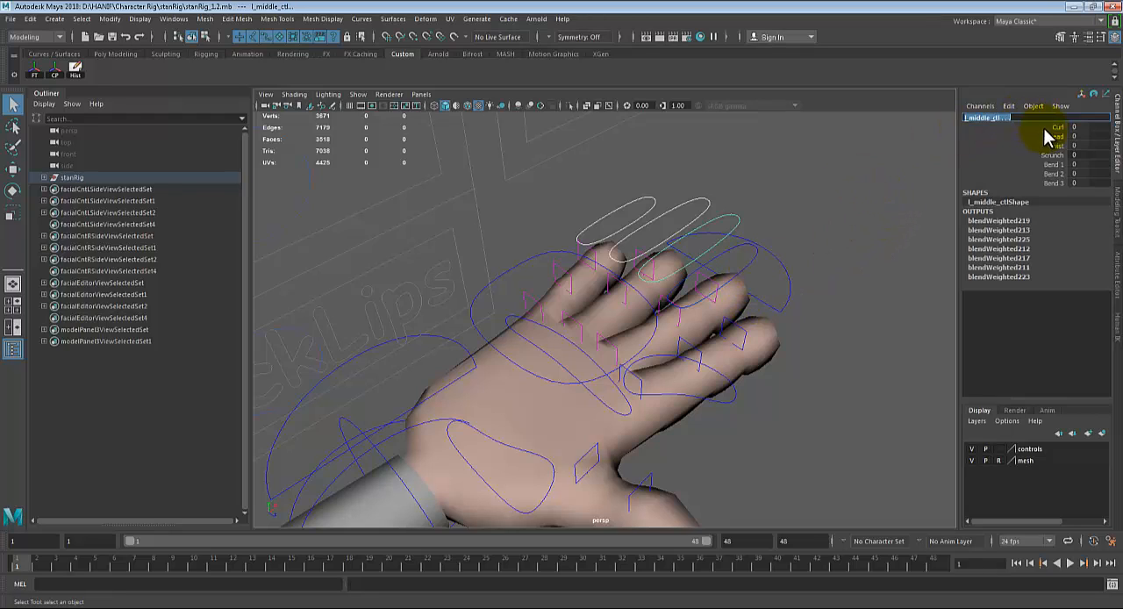
middle_click_drag(845, 213, 849, 214)
left_click_drag(814, 336, 664, 306, "alt")
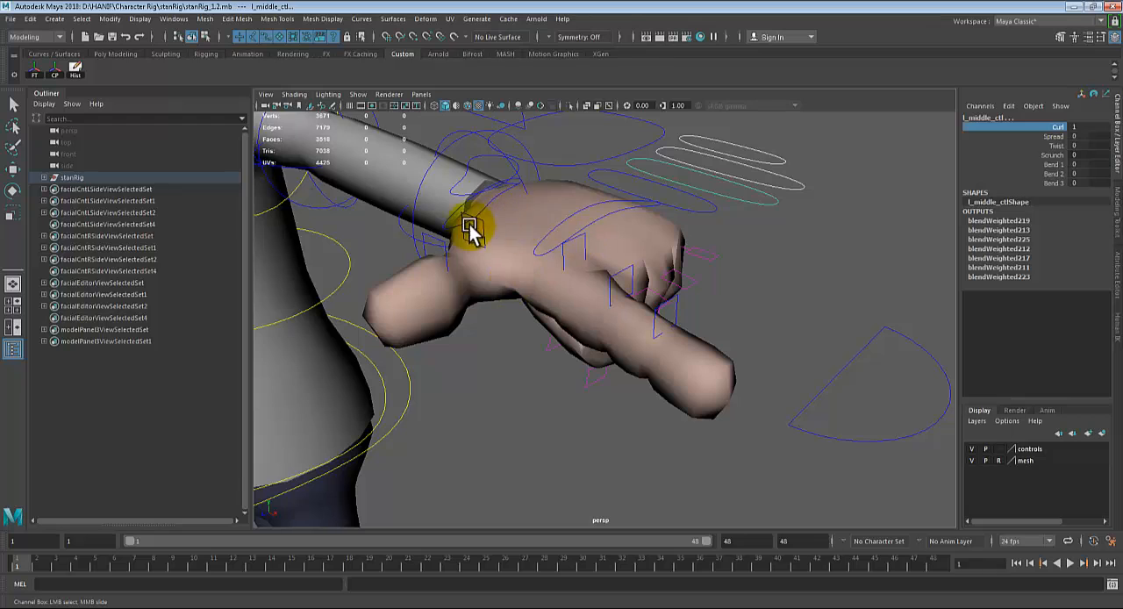
Step: Select the left thumb control and set its Curl to 0.9
left_click_drag(466, 226, 524, 293, "alt")
left_click(525, 292)
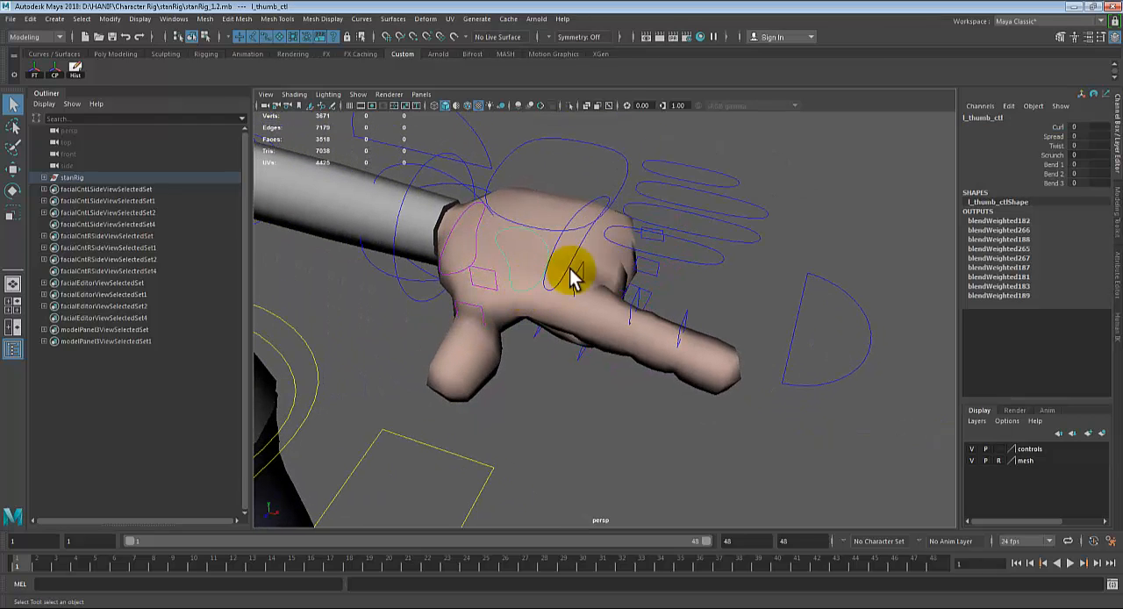
left_click(1054, 127)
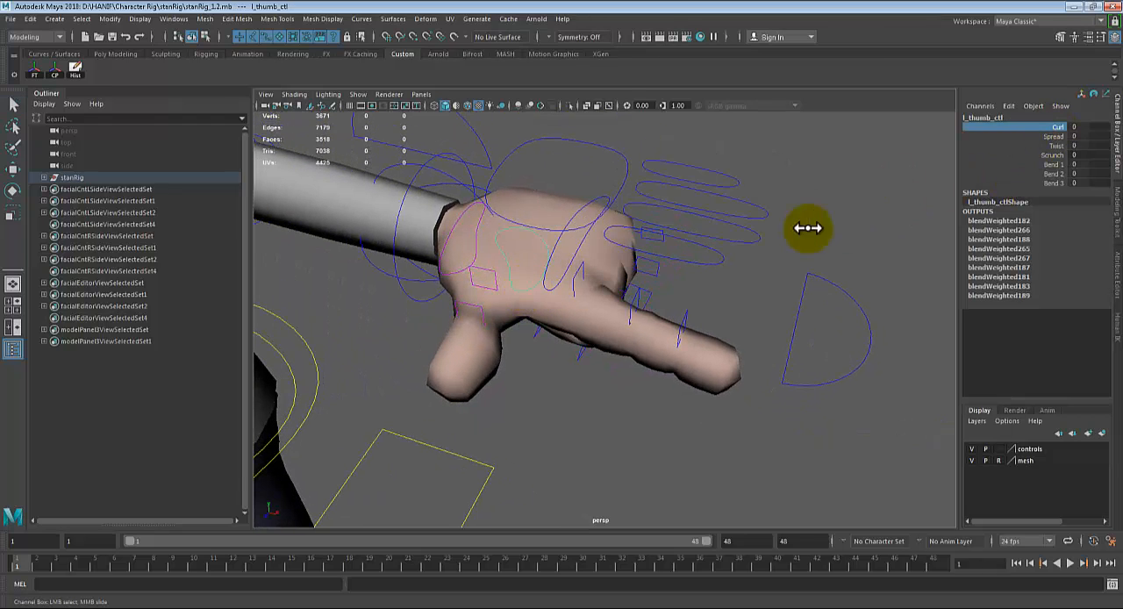
mouse_move(802, 228)
middle_mouse_down()
mouse_move(813, 231)
mouse_move(793, 216)
middle_mouse_up()
left_click_drag(793, 215, 830, 241, "alt")
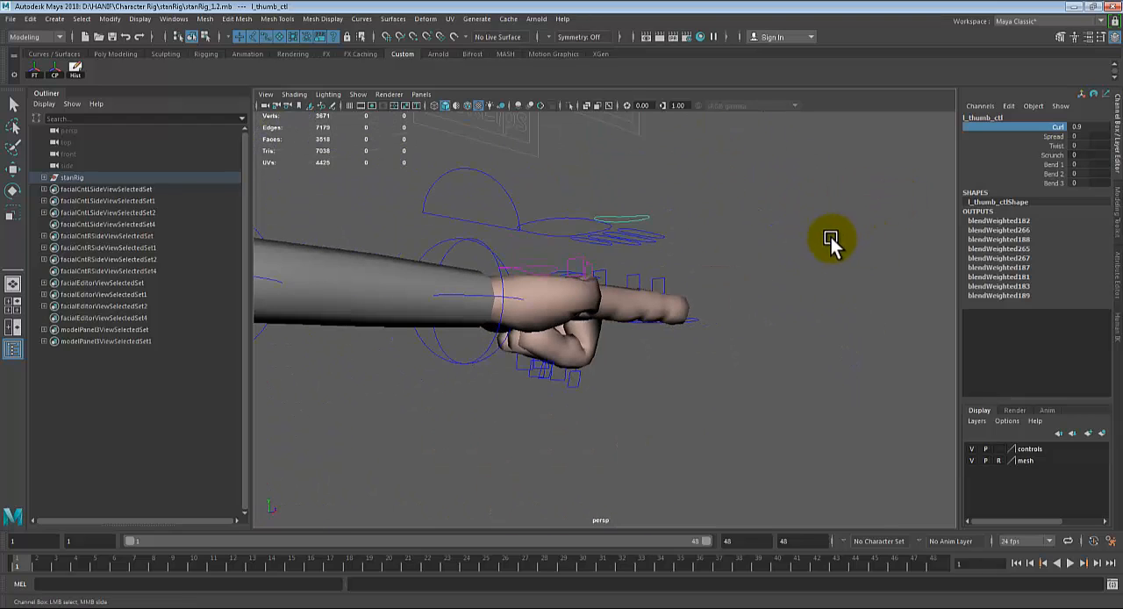
Step: Examine the left hand's pointing pose on the whole Stan rig and compare it with the scientist's hand scene
left_click_drag(727, 303, 709, 316, "alt")
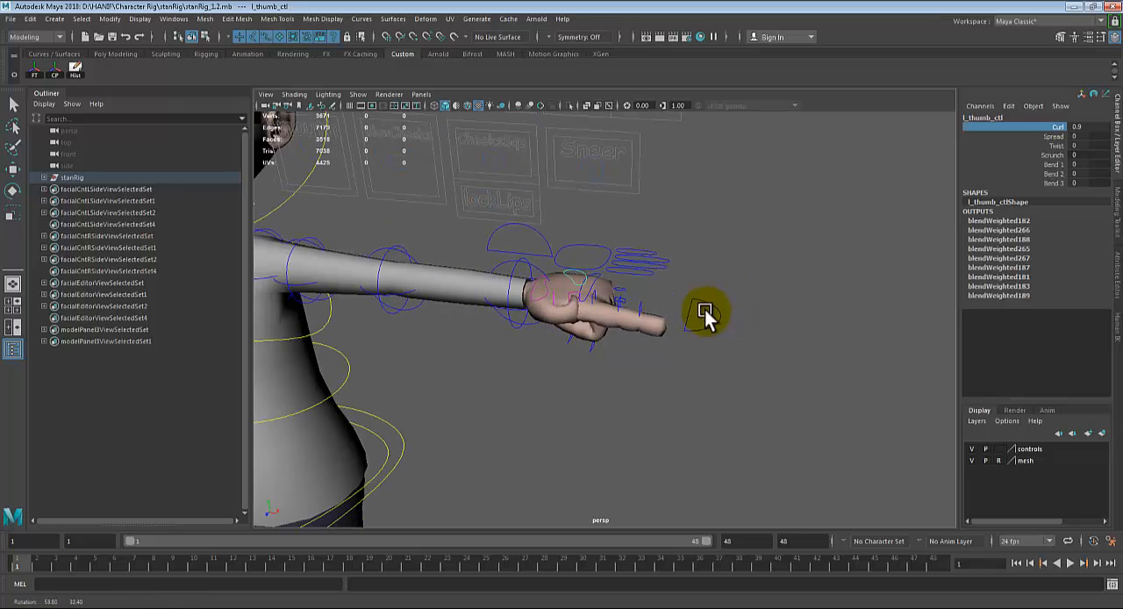
middle_click_drag(714, 289, 653, 344, "alt")
scroll(636, 385, "down", 2)
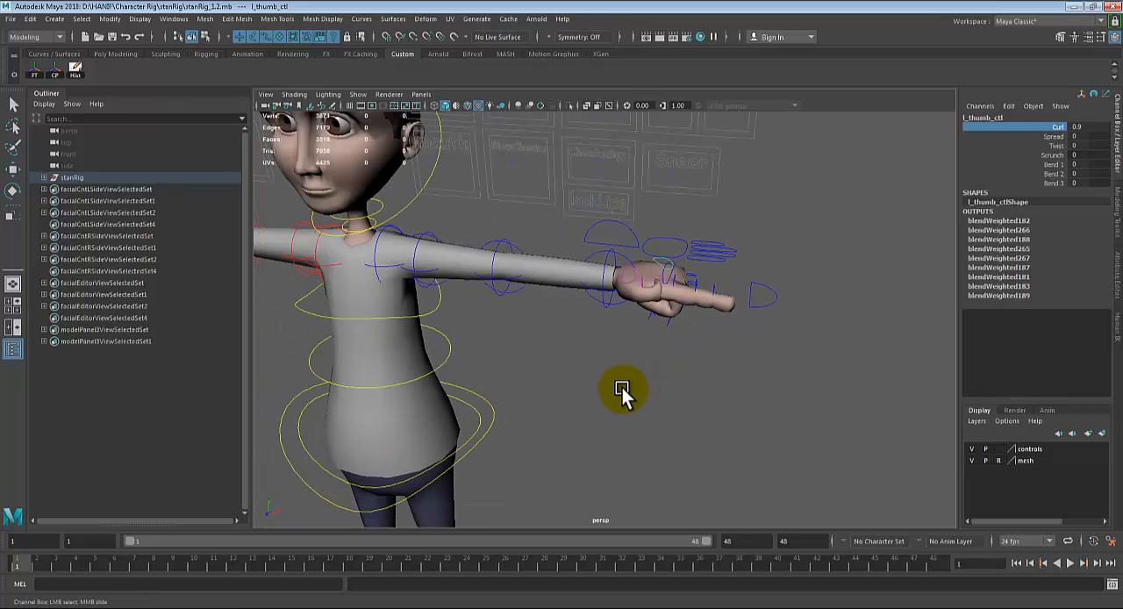
middle_click_drag(619, 387, 635, 379, "alt")
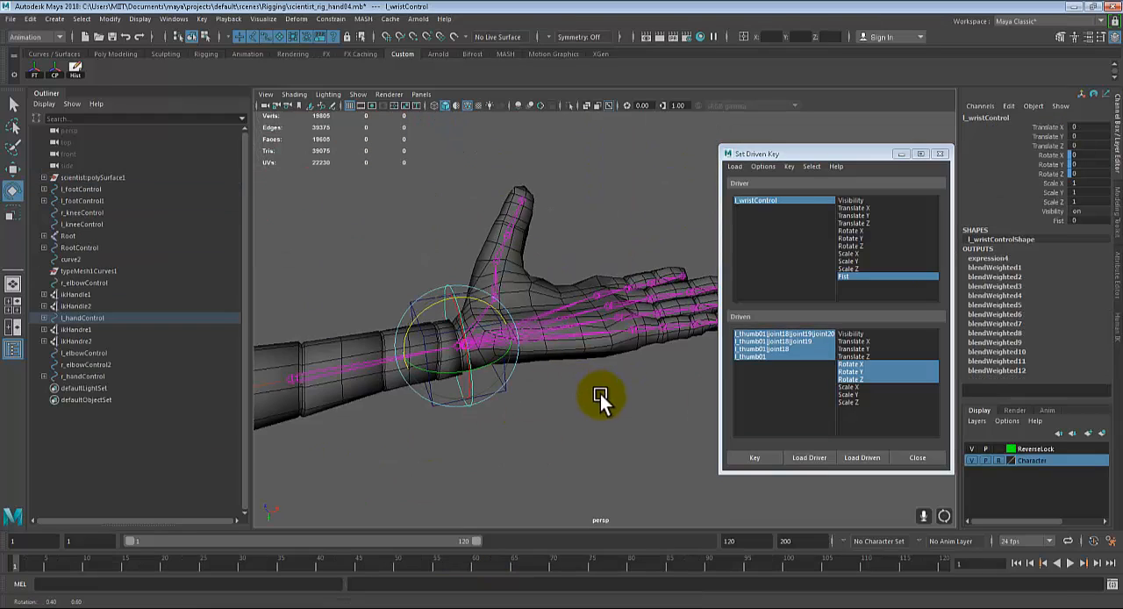
left_click_drag(600, 394, 509, 418, "alt")
key("q")
left_click_drag(525, 372, 573, 376, "alt")
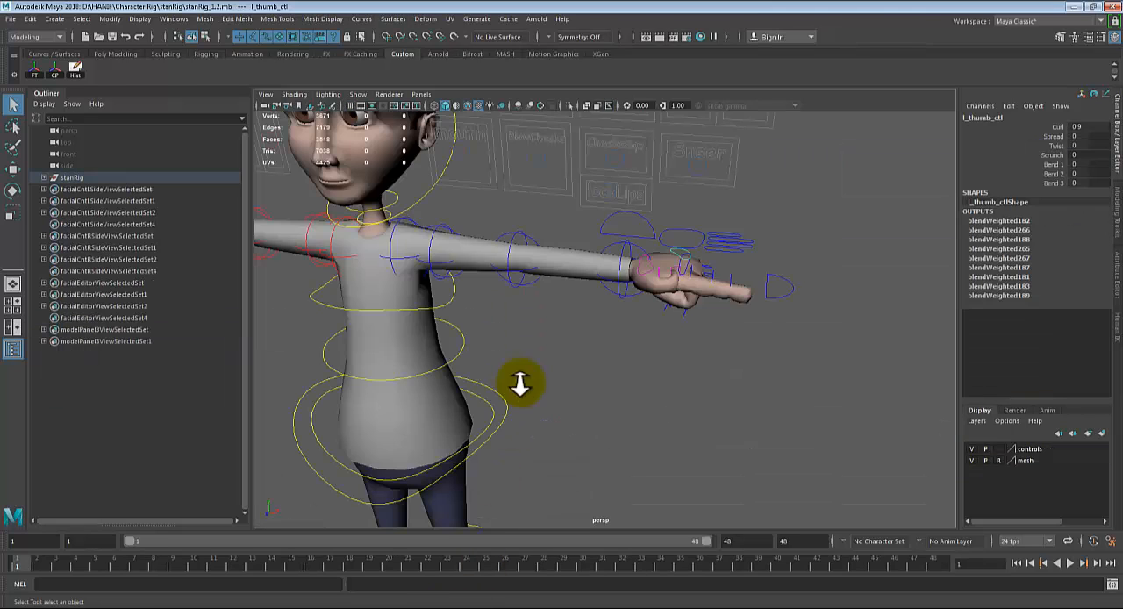
scroll(521, 384, "down", 3)
middle_click_drag(542, 394, 584, 352, "alt")
left_click(568, 343)
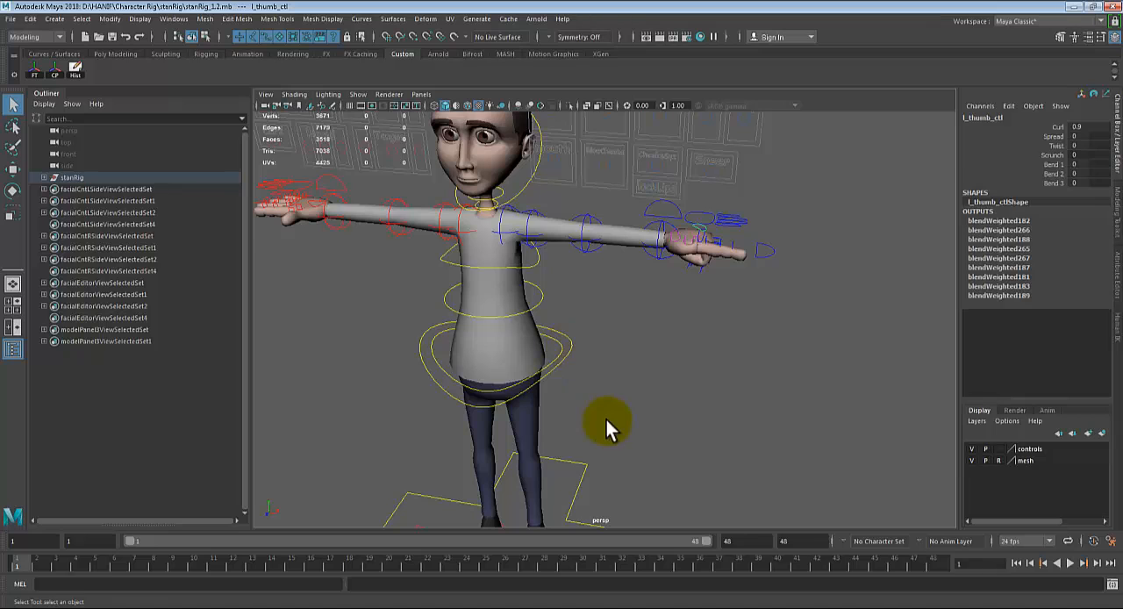
Step: Test moving the hips override control sideways, undo the move and deselect the control
left_click_drag(607, 420, 671, 367, "alt")
key("w")
key("ctrl+z")
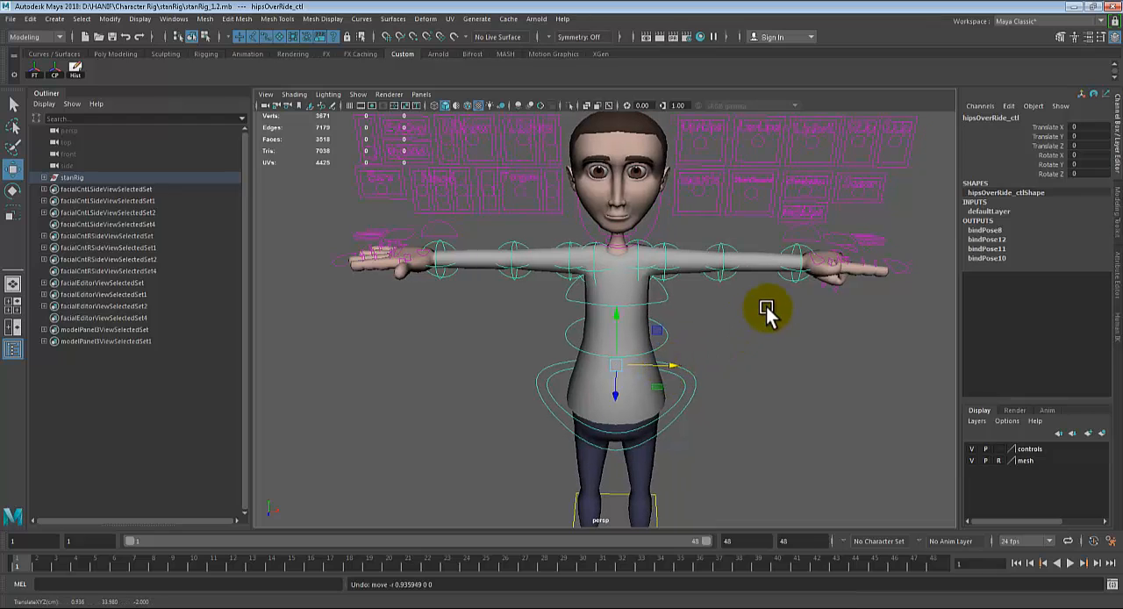
middle_click_drag(775, 279, 763, 278, "alt")
key("q")
left_click(594, 263)
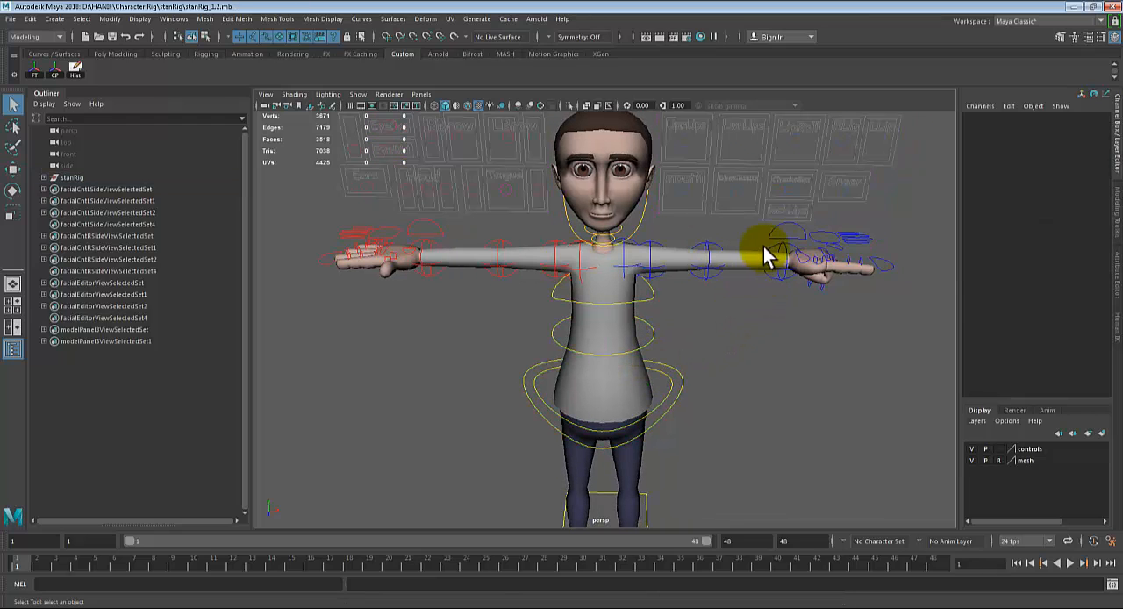
Step: Test the left arm IKFK control's IKFK Blend at 1 and set it back to 0
left_click(772, 235)
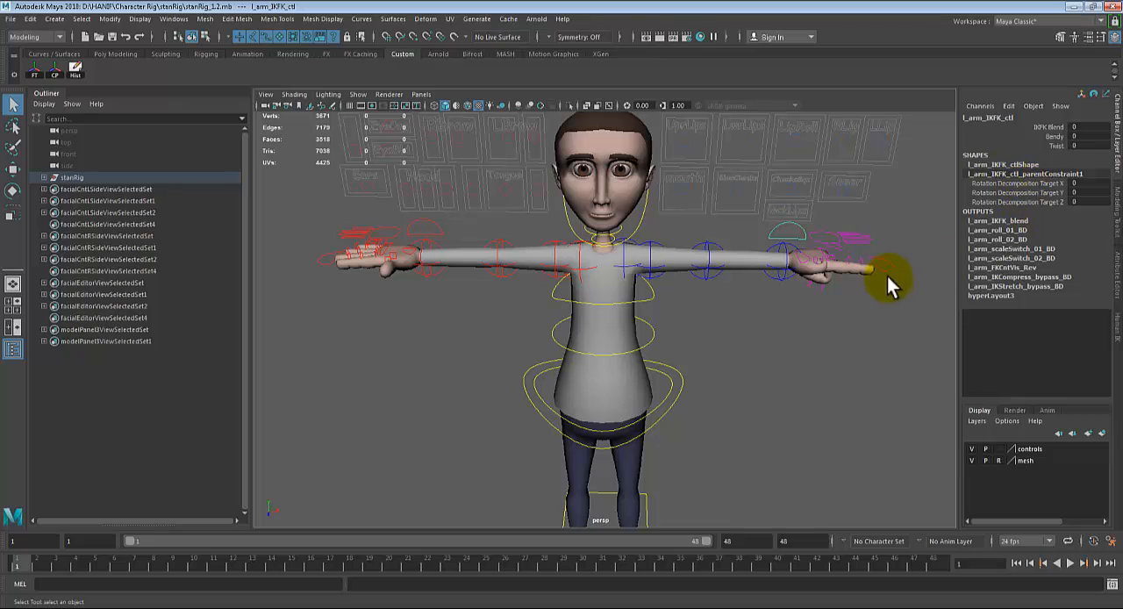
left_click(1052, 130)
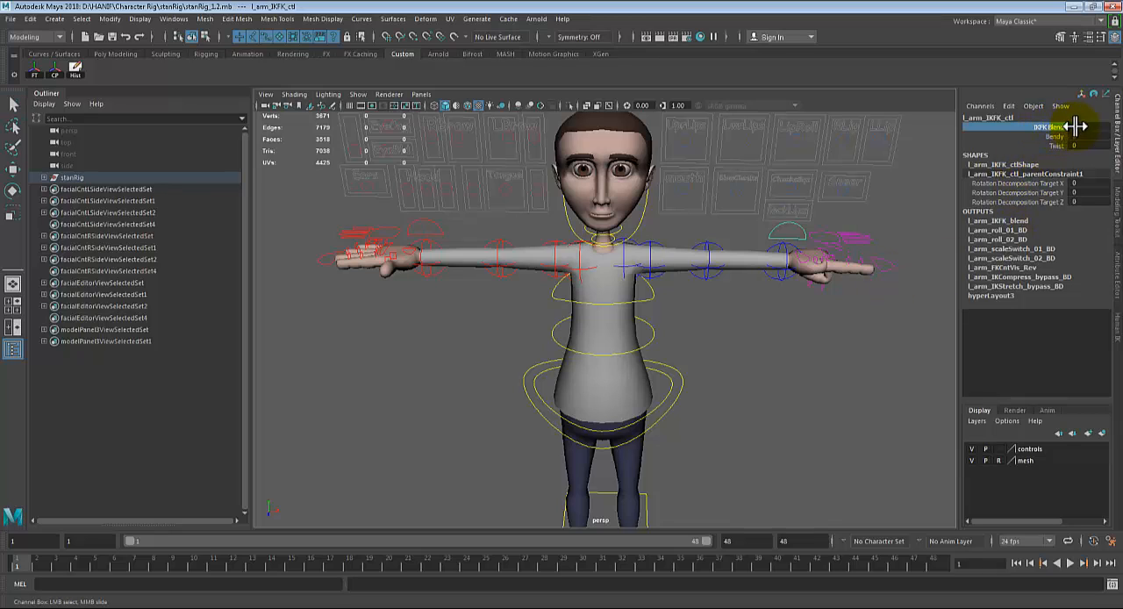
double_click(1075, 126)
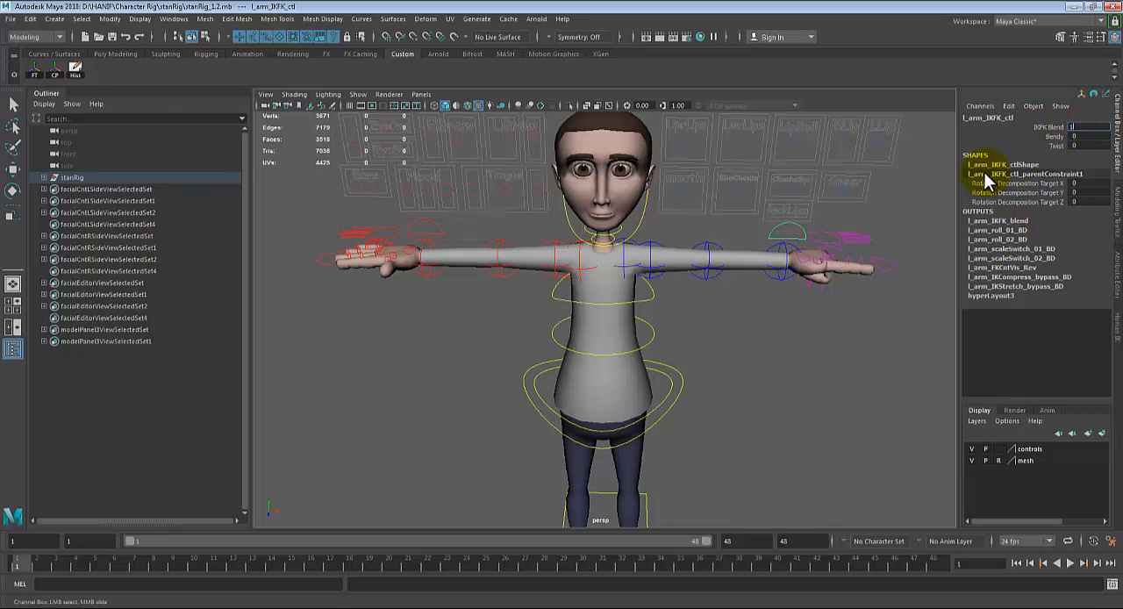
type("1")
key("Return")
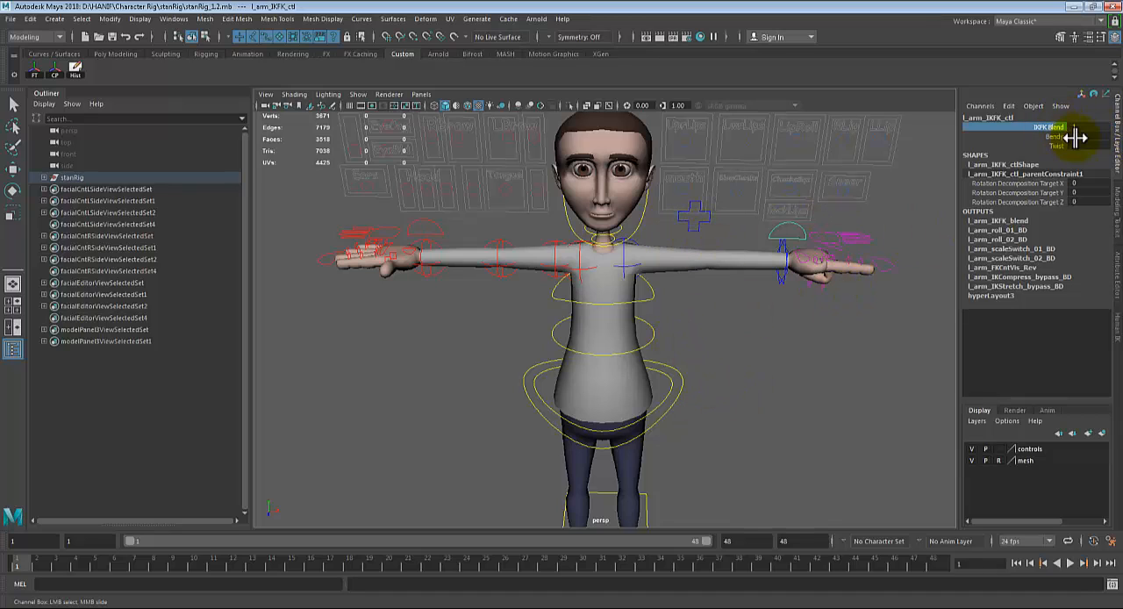
double_click(1080, 127)
type("0")
key("Return")
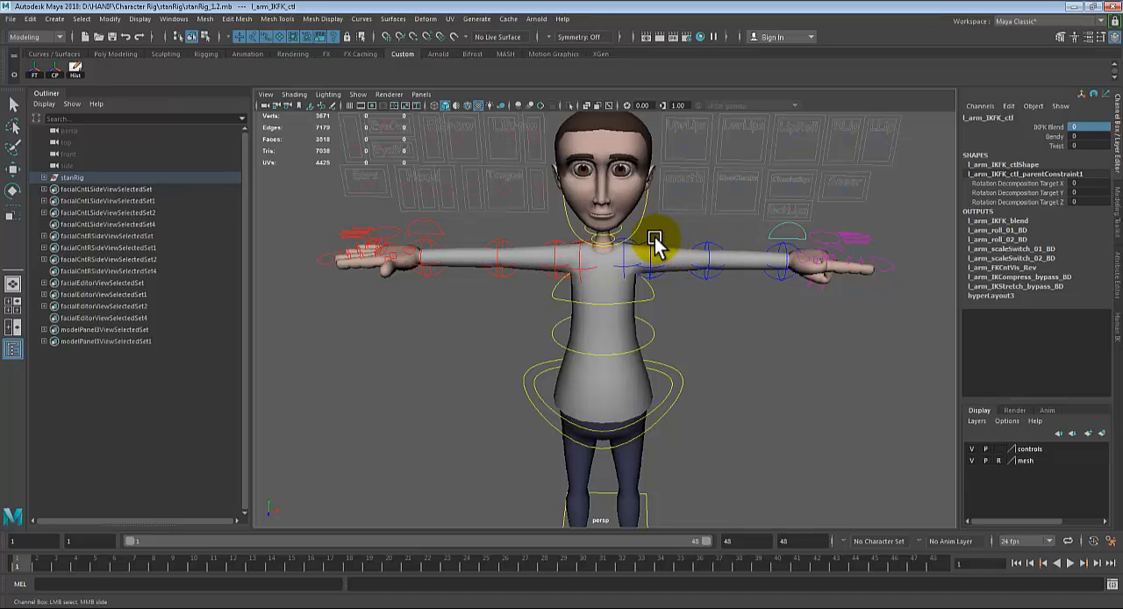
Step: Rotate the left arm control downward to about -54 in Rotate Z
left_click(653, 246)
left_click(648, 248)
key("e")
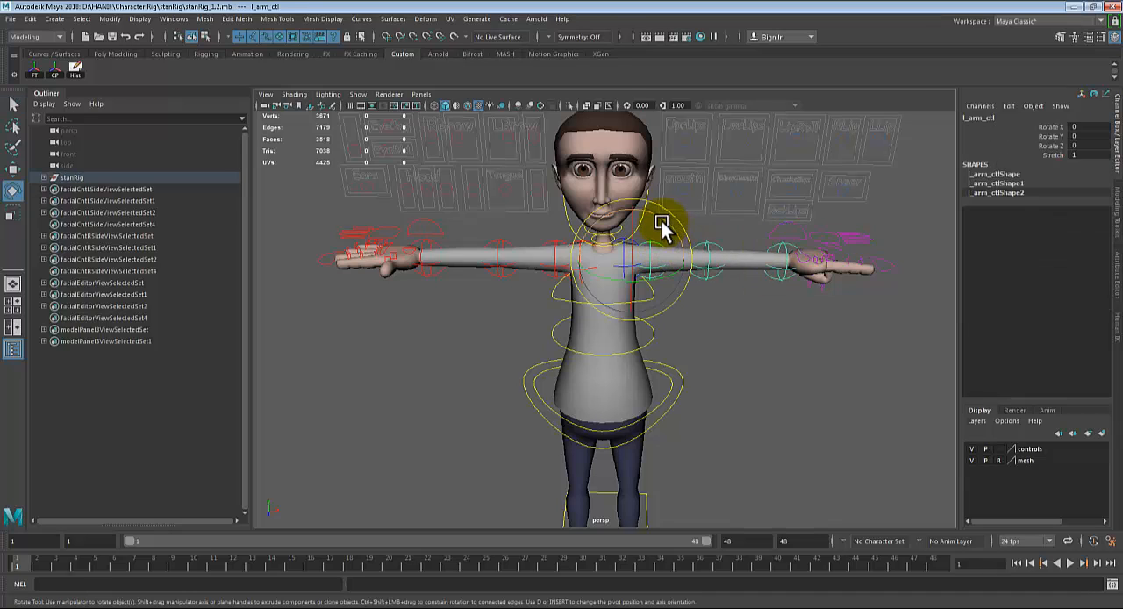
left_click_drag(662, 226, 690, 258)
key("w")
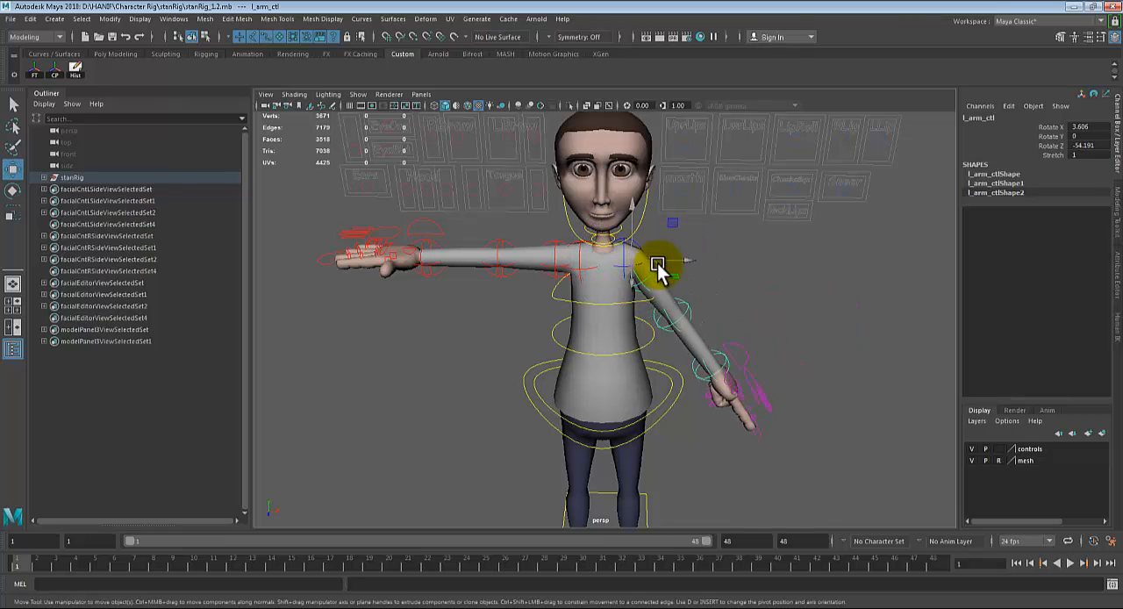
key("ctrl+z")
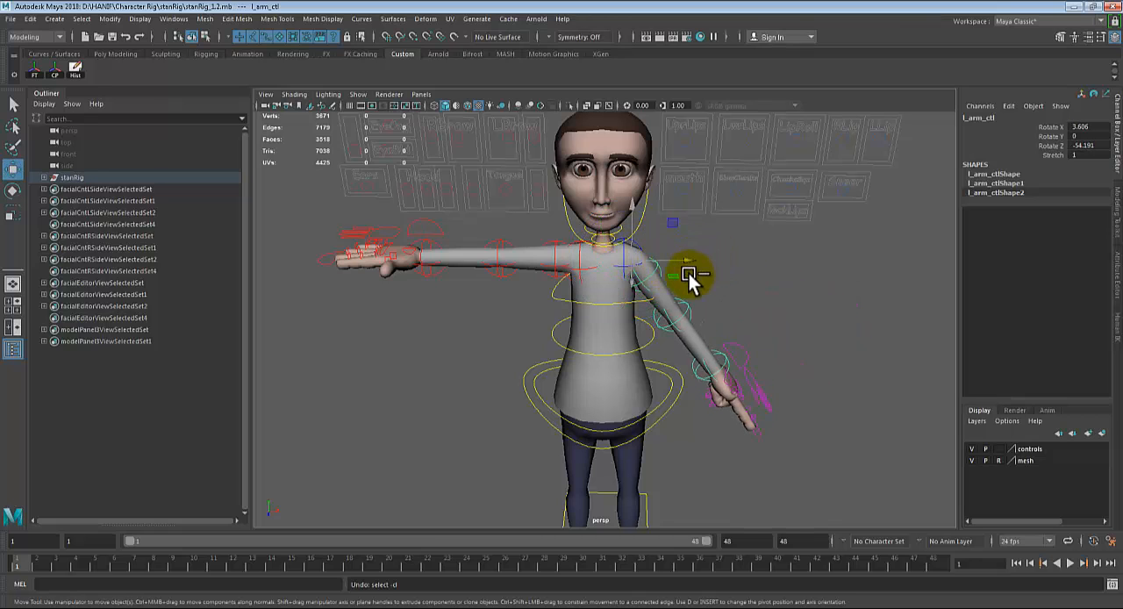
Step: Bend the left elbow control to about -88 in Rotate Y
left_click(682, 312)
key("e")
left_click_drag(677, 317, 691, 350)
key("q")
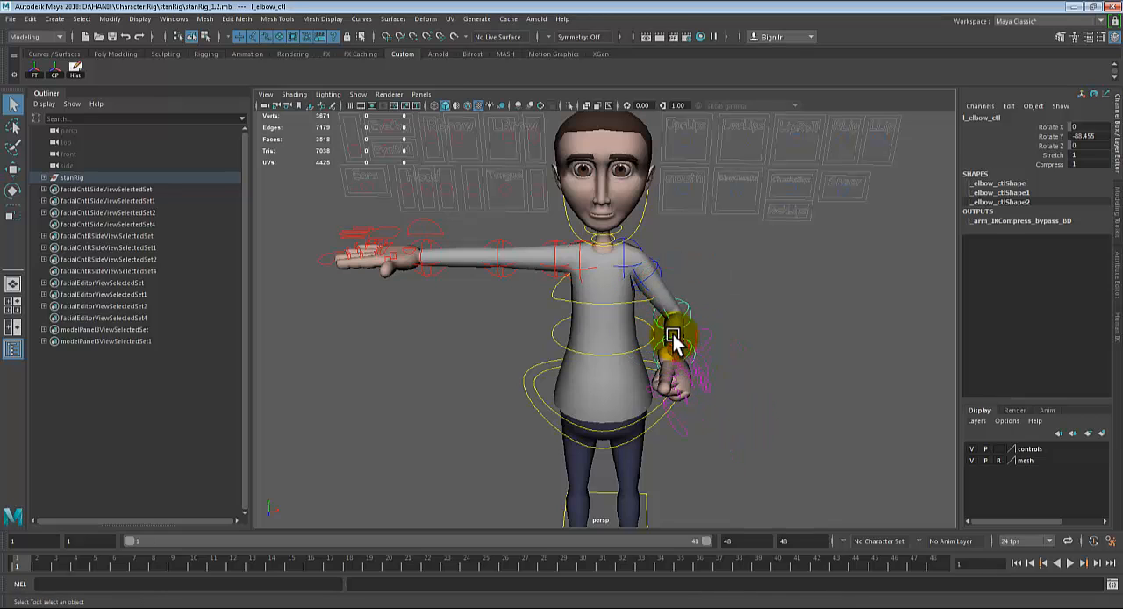
Step: Rotate the left wrist control to about 45 in Rotate X and keep it selected
left_click(673, 334)
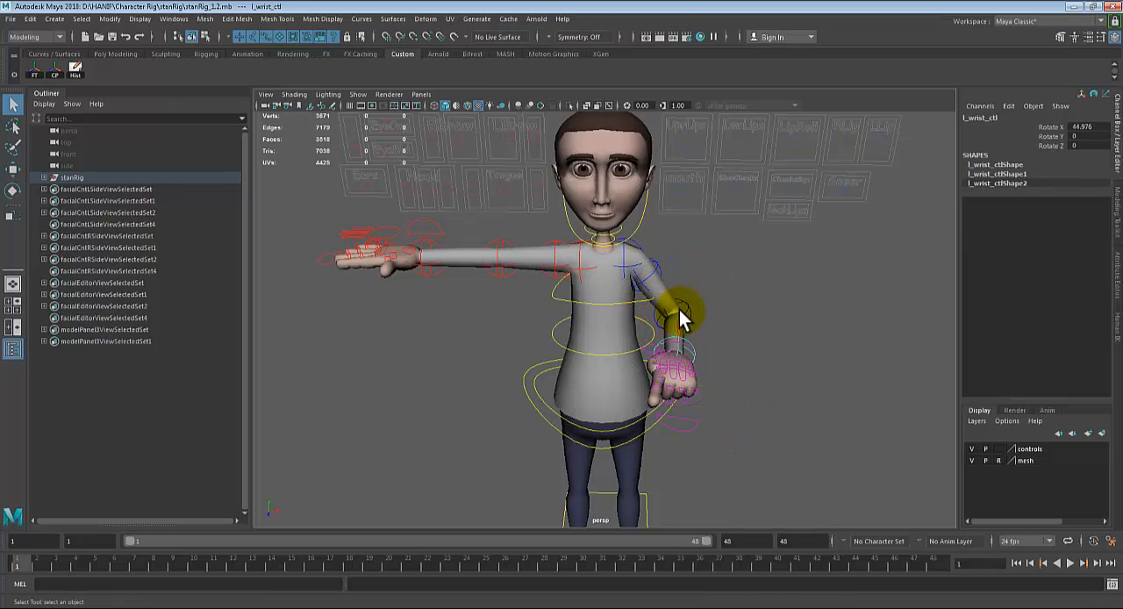
left_click(679, 310)
left_click_drag(701, 326, 658, 328, "alt")
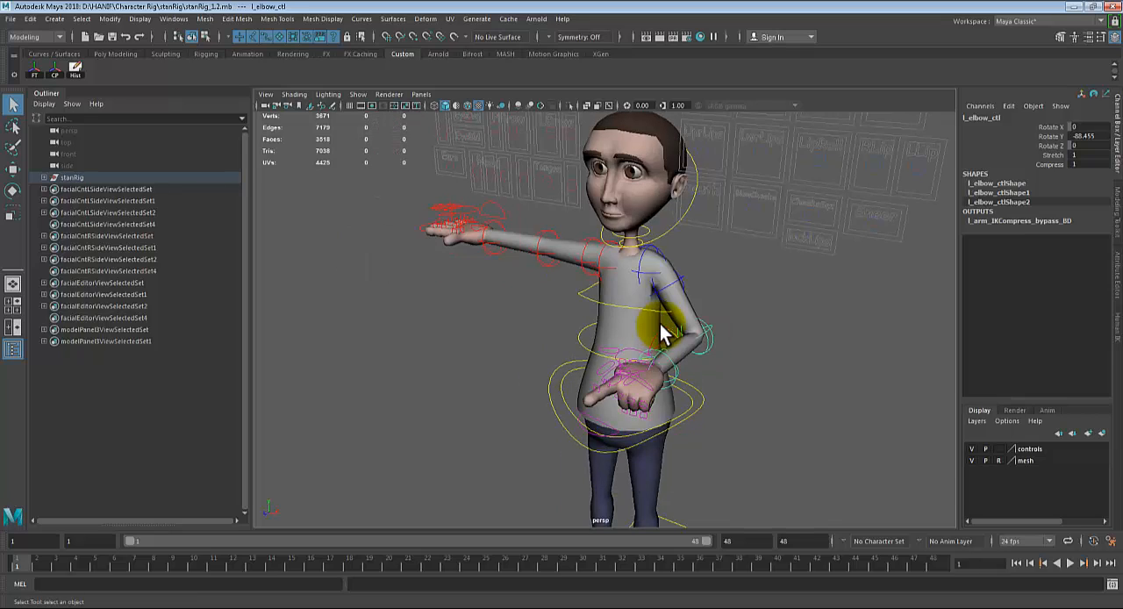
key("ctrl+z")
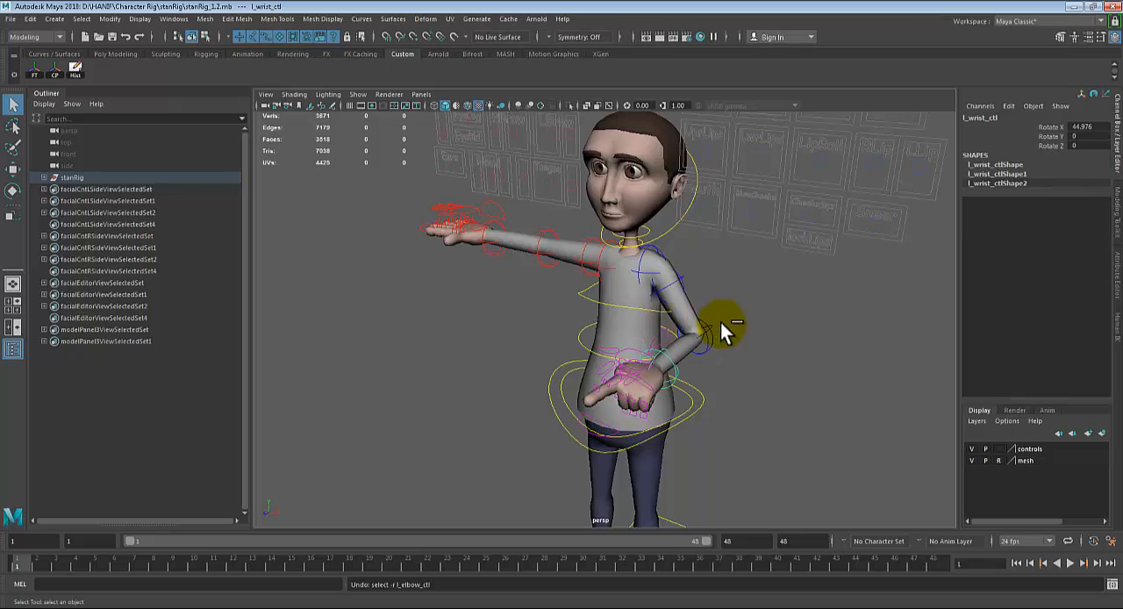
Step: Test moving the hips override control with the left arm in FK, and undo the move
middle_click_drag(764, 371, 761, 320, "alt")
left_click_drag(782, 372, 769, 346, "alt")
key("w")
left_click(606, 322)
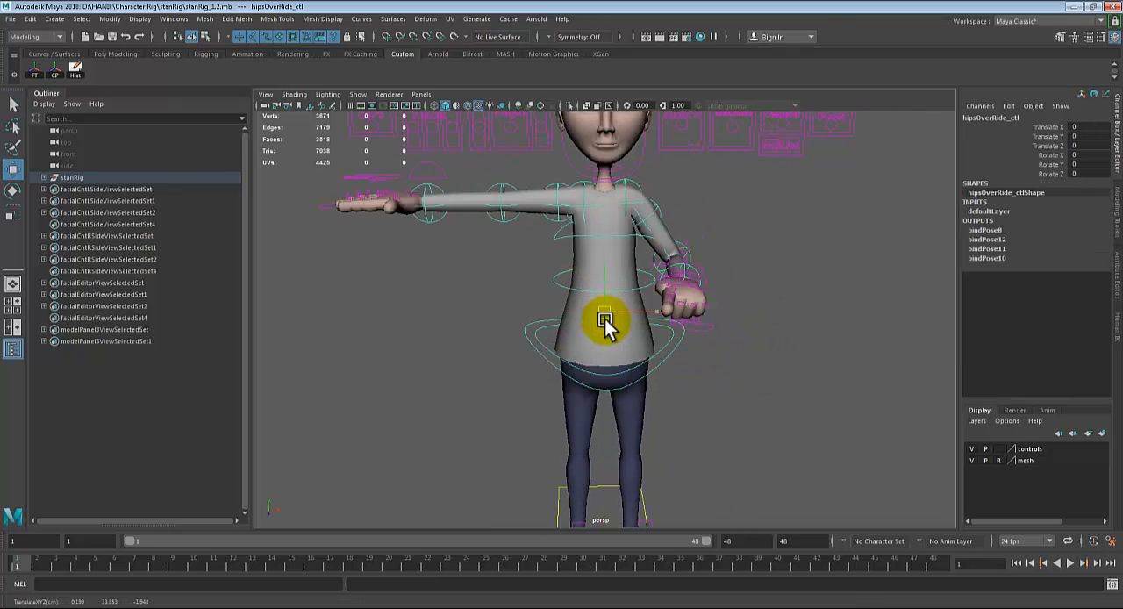
left_click_drag(606, 322, 646, 316)
key("ctrl+z")
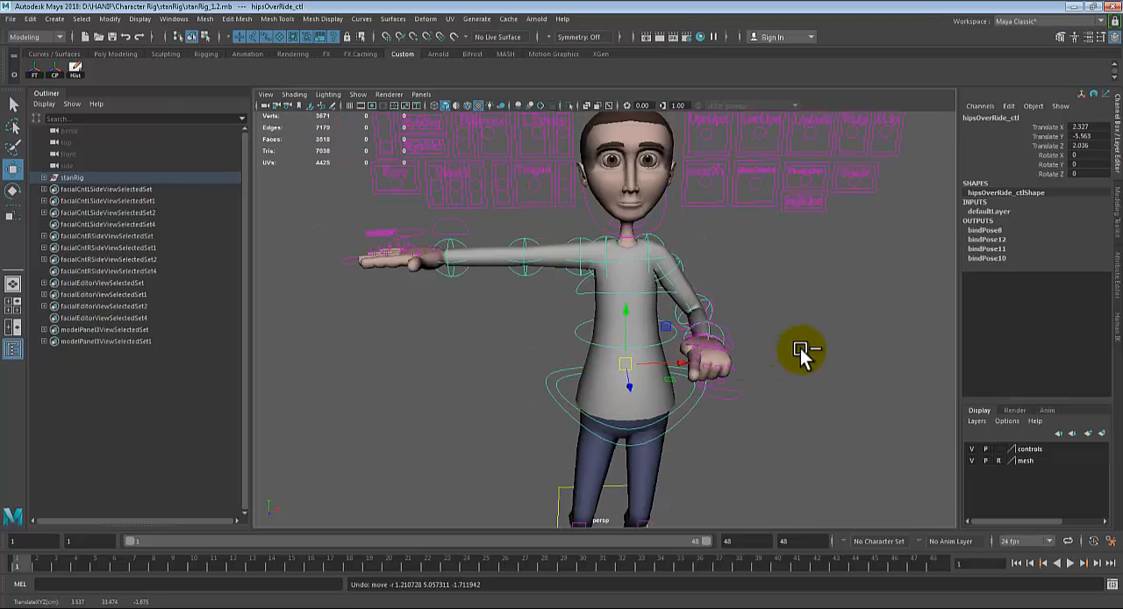
key("ctrl+z")
Step: Undo the left wrist, elbow and arm rotations to return the left arm to its straight pose
key("ctrl+z")
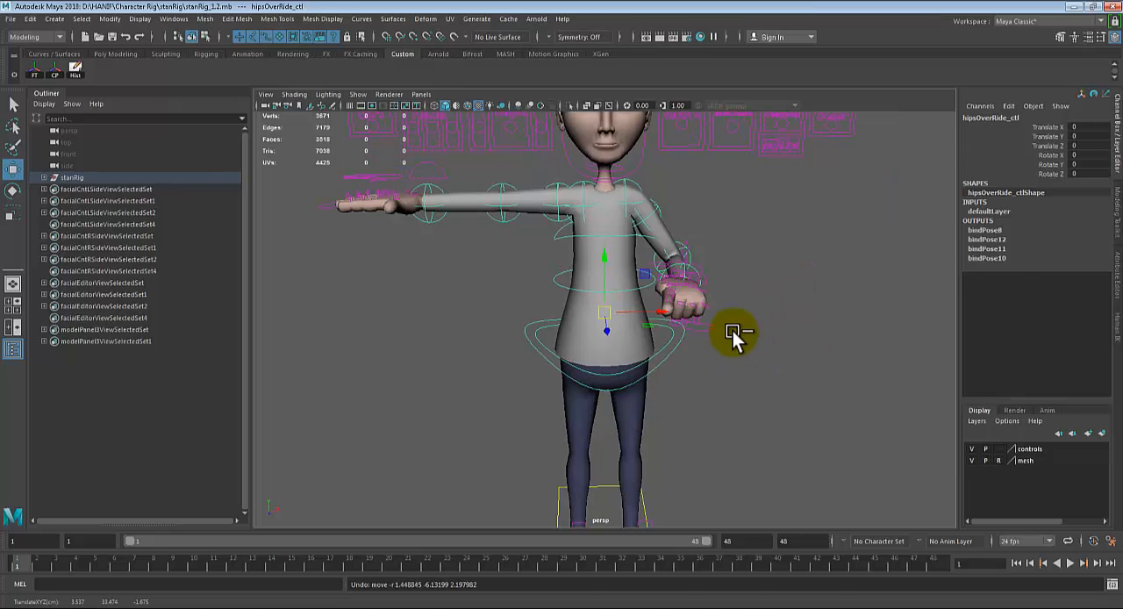
key("ctrl+z")
key("ctrl+z")
key("ctrl+z")
key("ctrl+z")
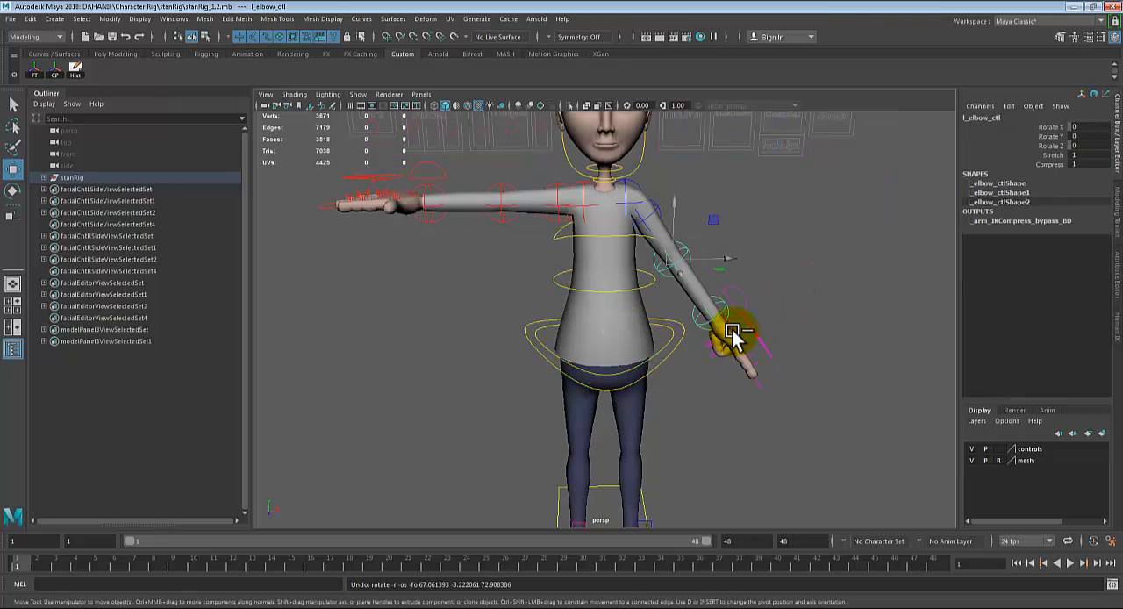
key("ctrl+z")
key("ctrl+z")
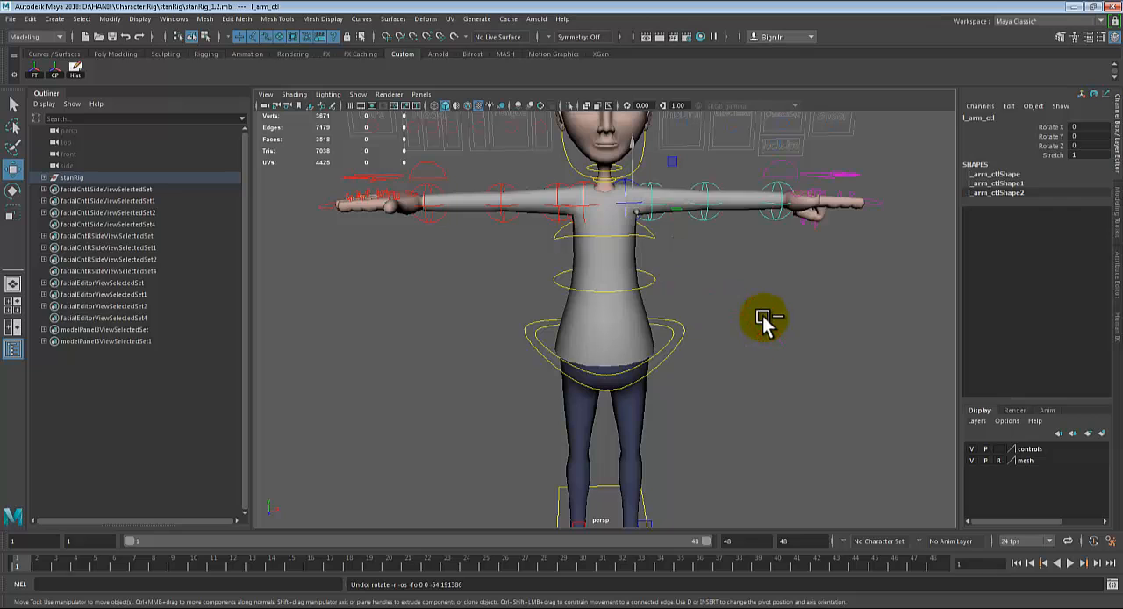
Step: Set IKFK Blend to 1 on the left arm IKFK control
middle_click_drag(753, 311, 693, 381, "alt")
scroll(693, 381, "up", 3)
left_click(756, 259)
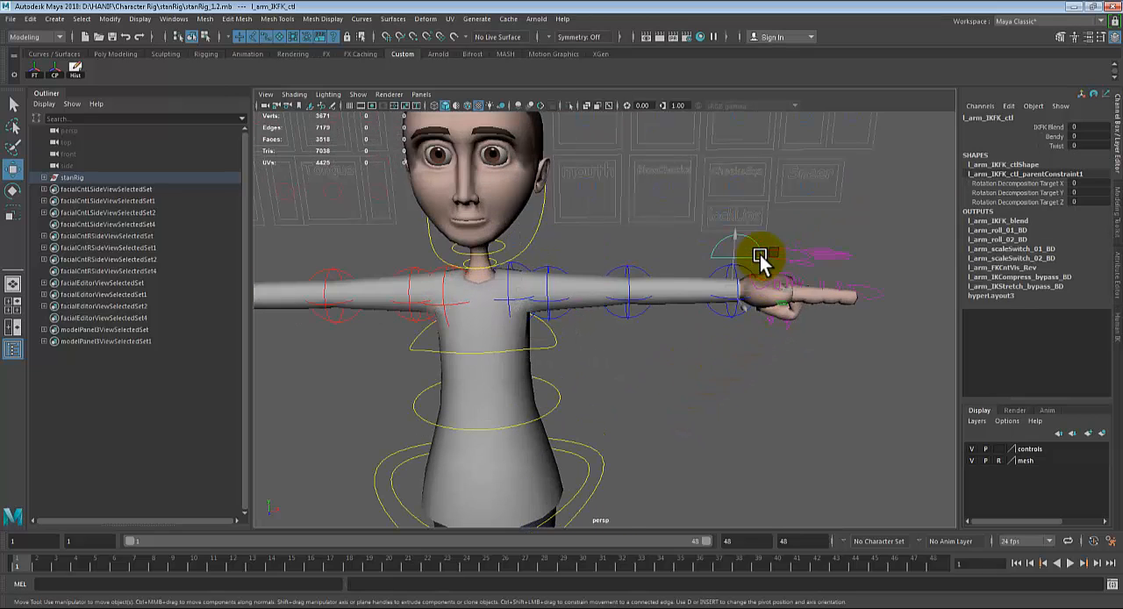
left_click(1057, 136)
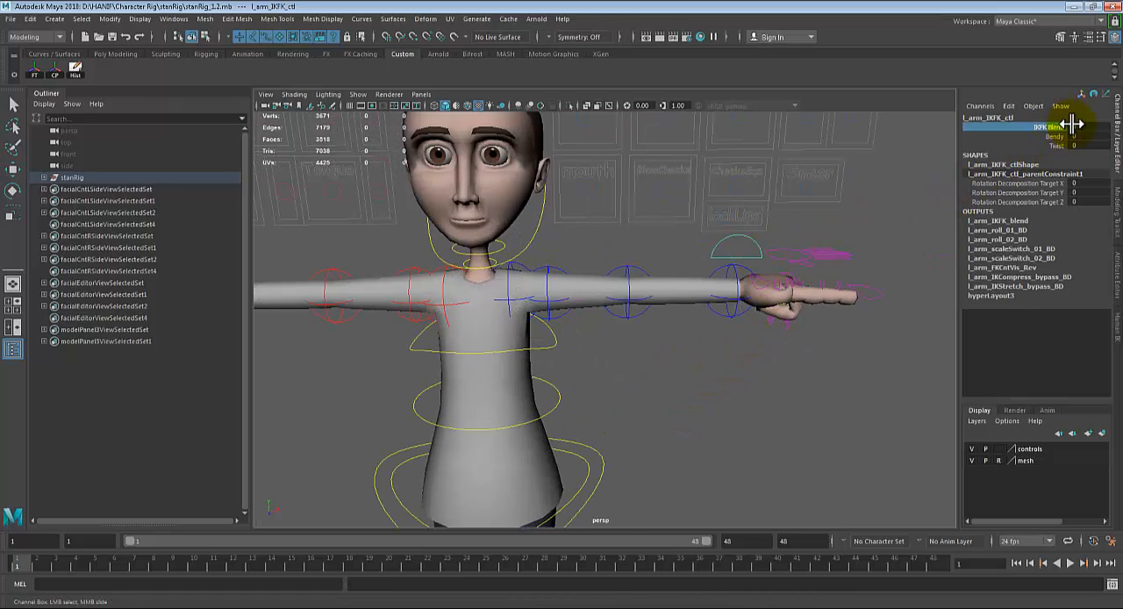
double_click(1074, 127)
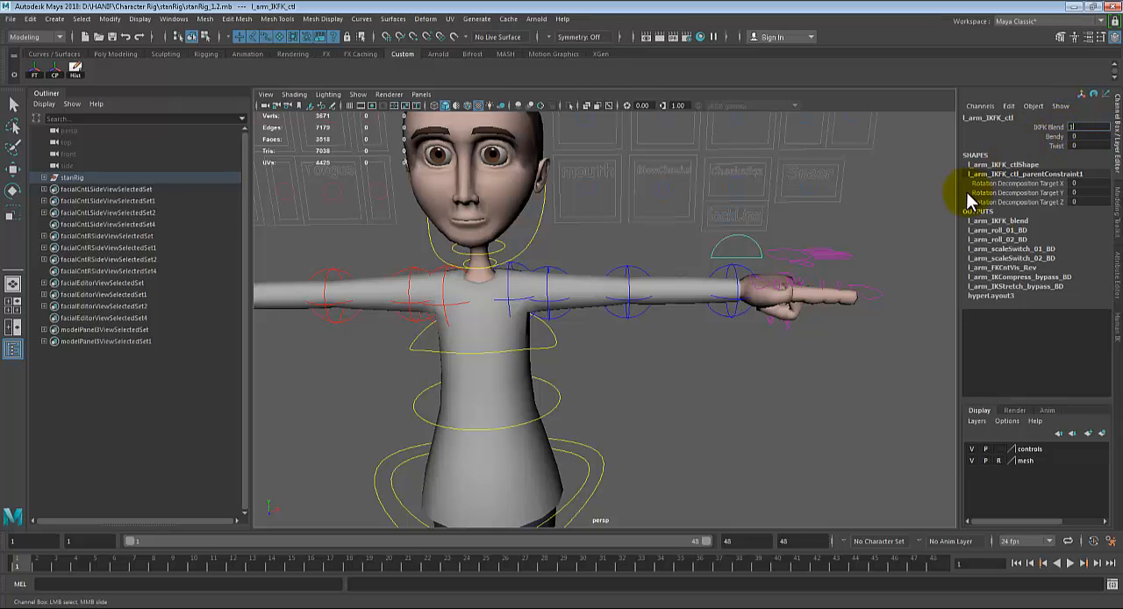
type("1")
key("Return")
Step: Move the left arm IK control to about -5.7, -3.2, 1.2 and rotate it to about 40, -10, -55
left_click_drag(622, 311, 717, 328, "alt")
left_click(714, 281)
key("w")
left_click_drag(811, 301, 644, 263)
key("e")
key("q")
Step: Move the left arm pole vector control to about -3.6, -5.0, 2.2 to redirect the elbow
left_click(656, 272)
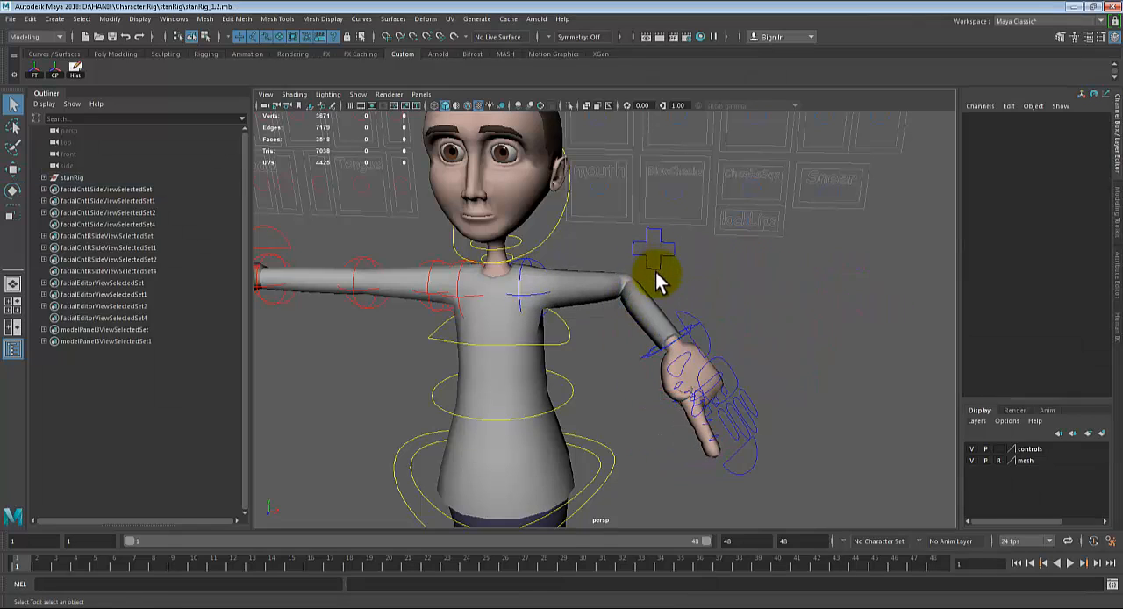
key("e")
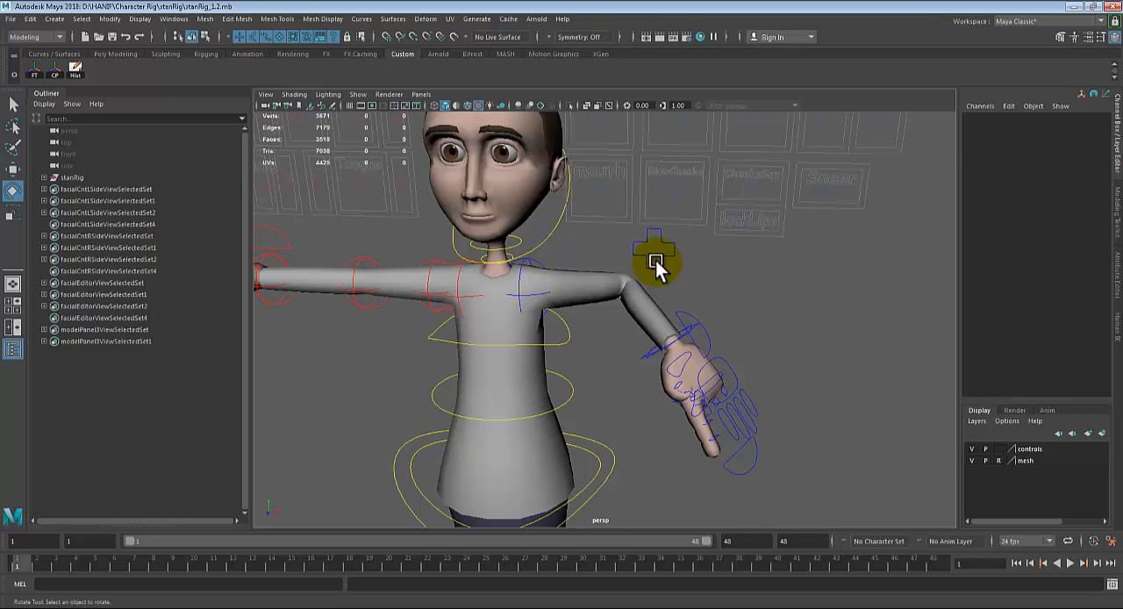
left_click(657, 256)
key("w")
left_click_drag(662, 254, 620, 309)
Step: Rotate the left arm IK control to about 10, -36, -10 and move it forward to about 9 in Translate Z
left_click(684, 337)
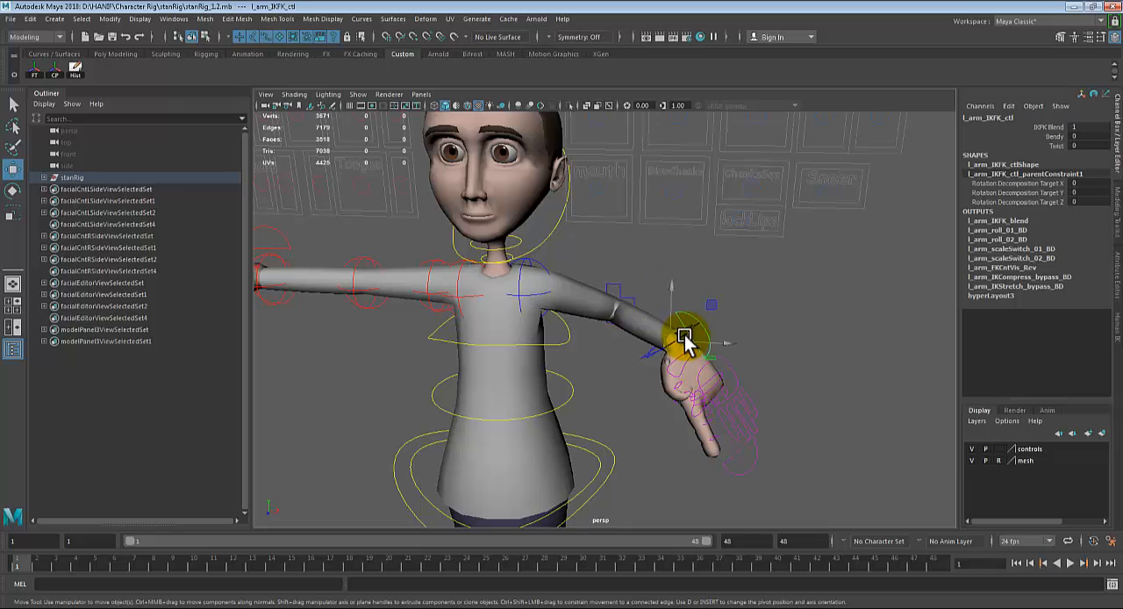
key("q")
left_click(684, 340)
key("e")
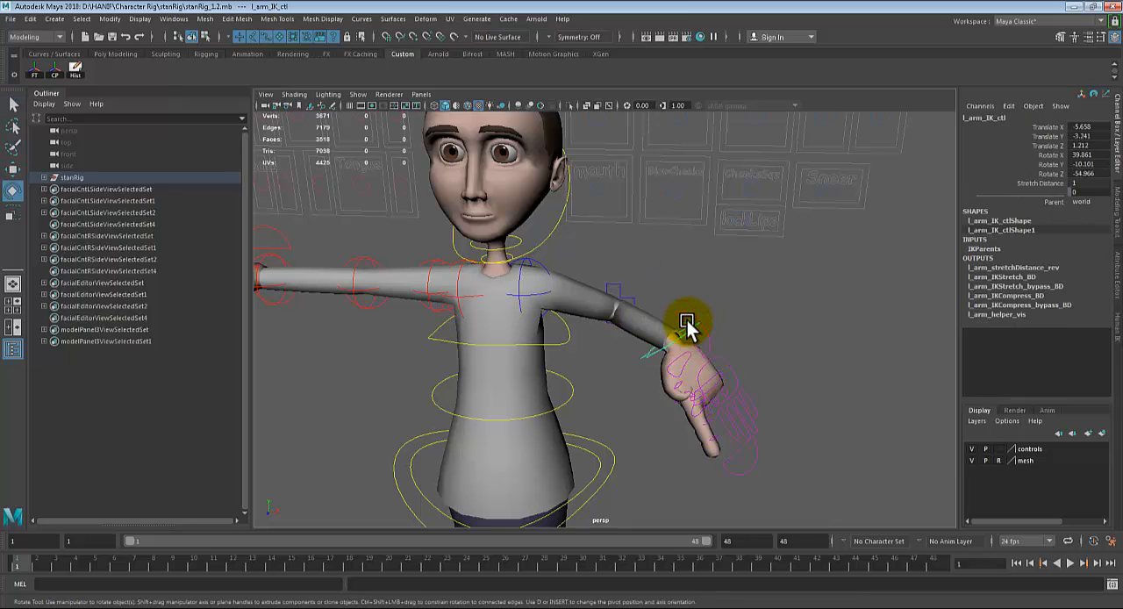
left_click_drag(672, 306, 632, 356)
scroll(680, 340, "down", 3)
key("w")
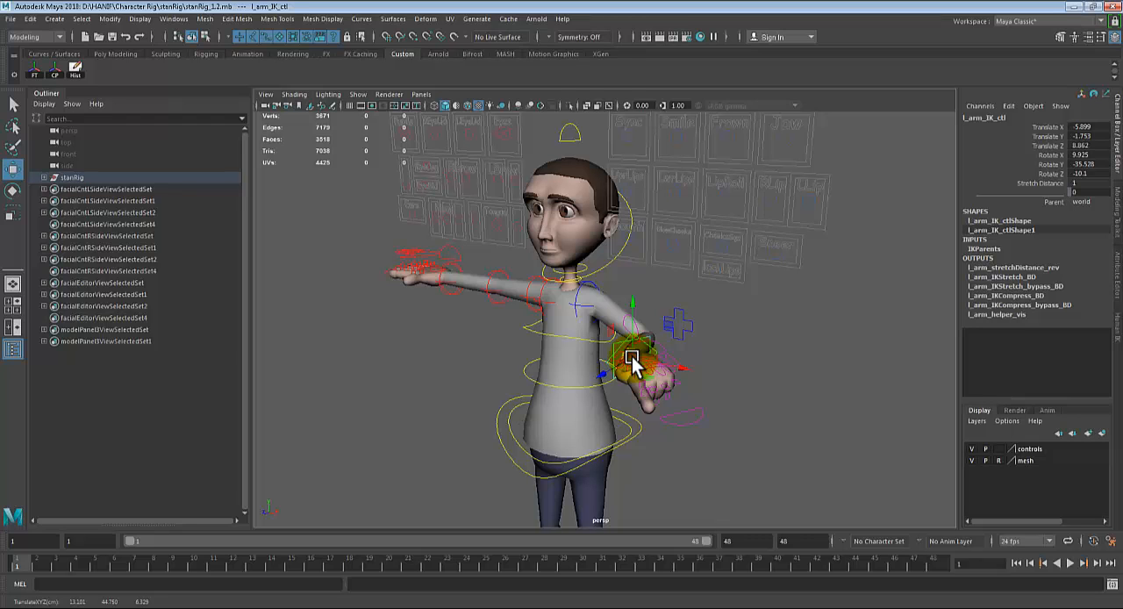
mouse_move(633, 363)
left_mouse_down("alt")
mouse_move(668, 376)
mouse_move(682, 427)
mouse_move(650, 355)
left_mouse_up("alt")
Step: Undo the left arm IK and pole vector transforms back to the straight arm pose, keeping IK mode
key("ctrl+z")
key("ctrl+z")
key("ctrl+z")
key("ctrl+z")
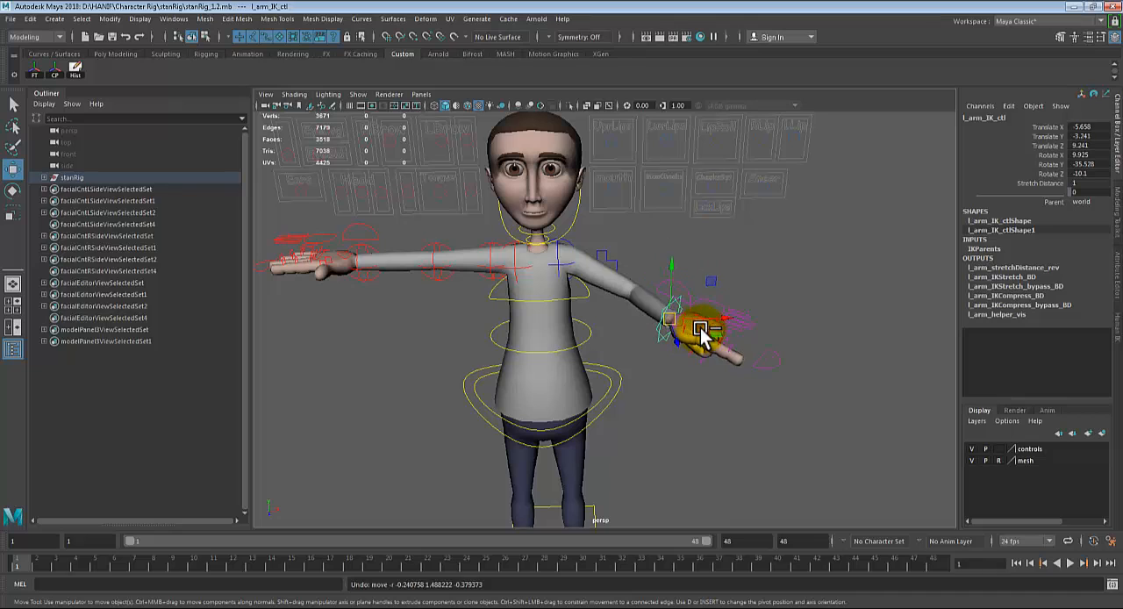
key("ctrl+z")
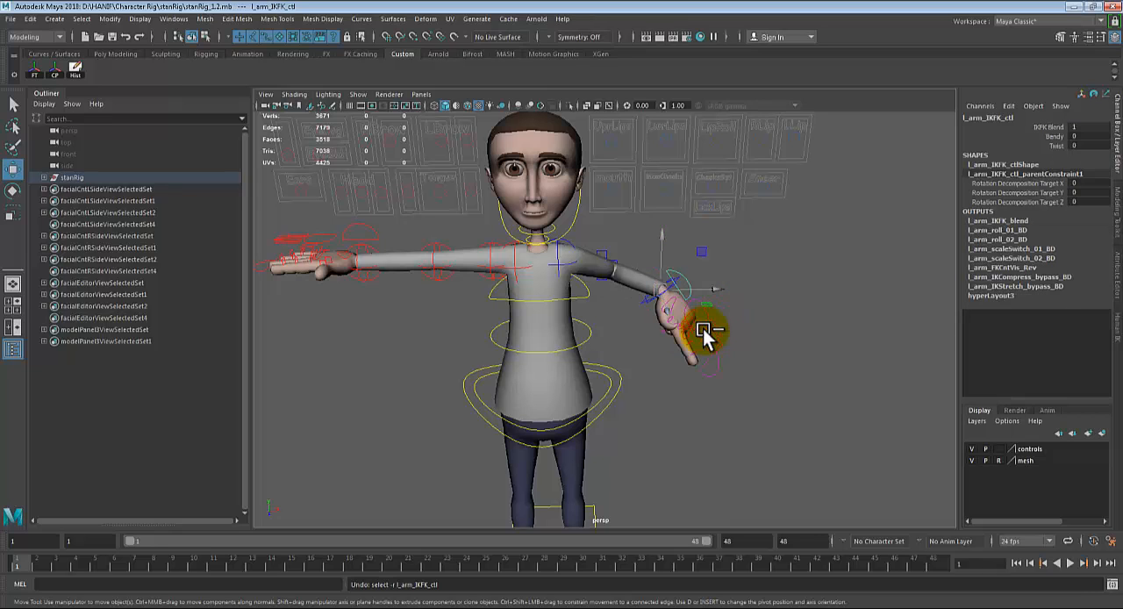
key("ctrl+z")
scroll(760, 349, "up", 3)
key("ctrl+z")
key("ctrl+z")
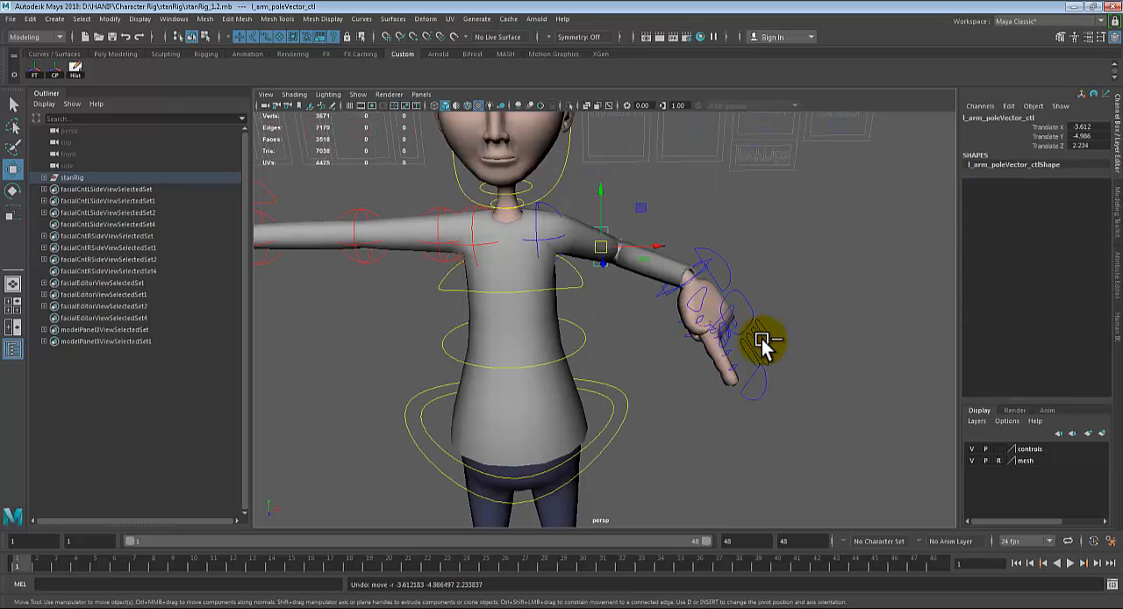
key("ctrl+z")
key("ctrl+z")
key("ctrl+z")
key("ctrl+z")
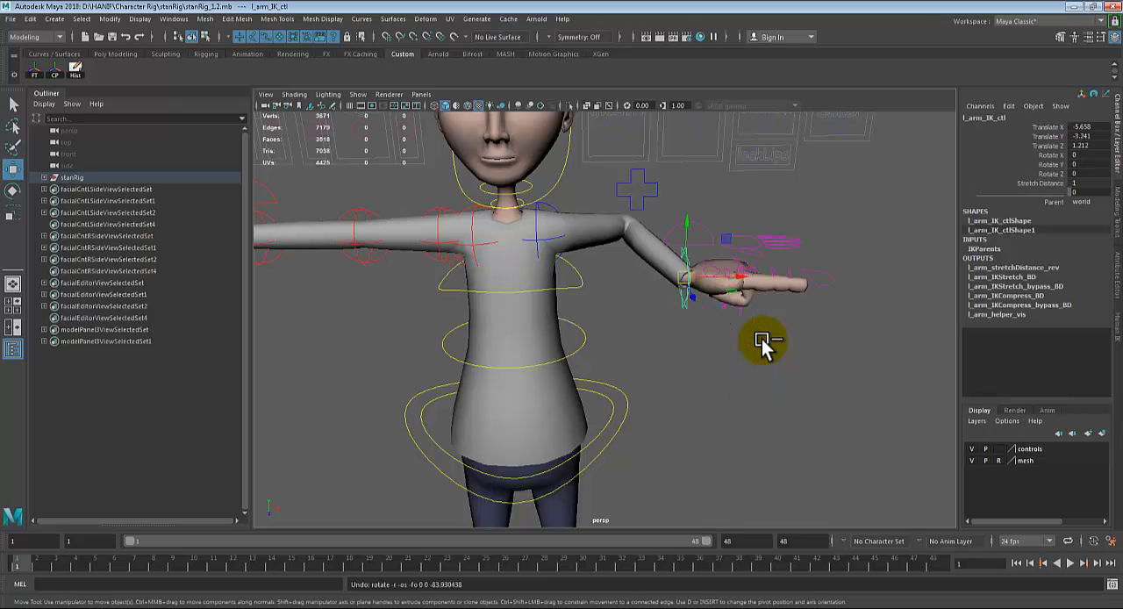
key("ctrl+z")
key("ctrl+z")
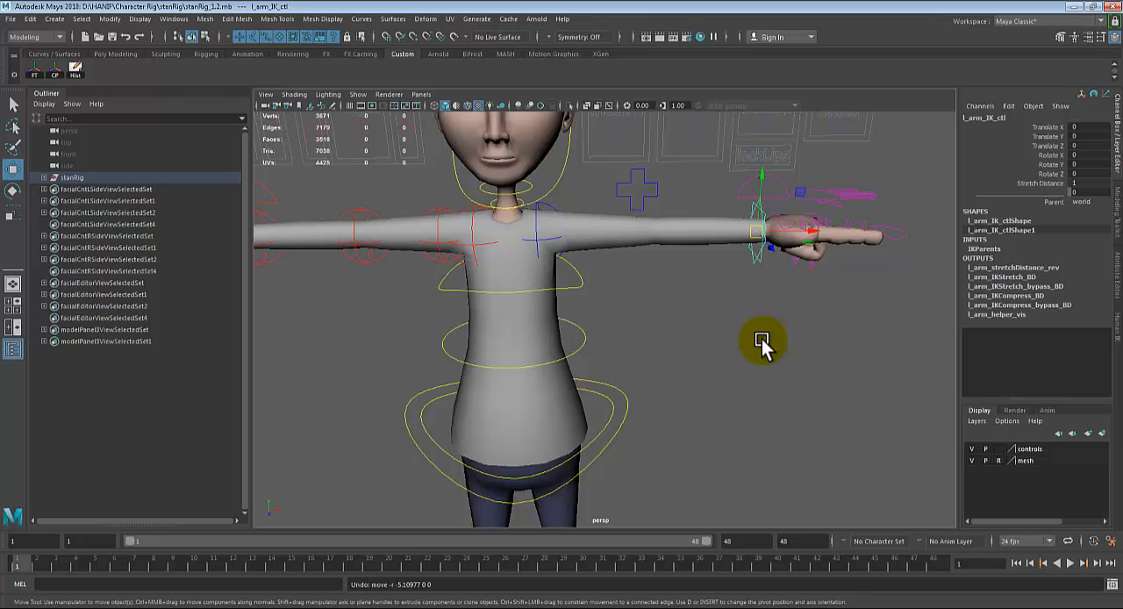
Step: Set Curl to 0 on the left pinky, ring and middle finger controls
left_click_drag(839, 243, 687, 342, "alt")
left_click(913, 213)
key("q")
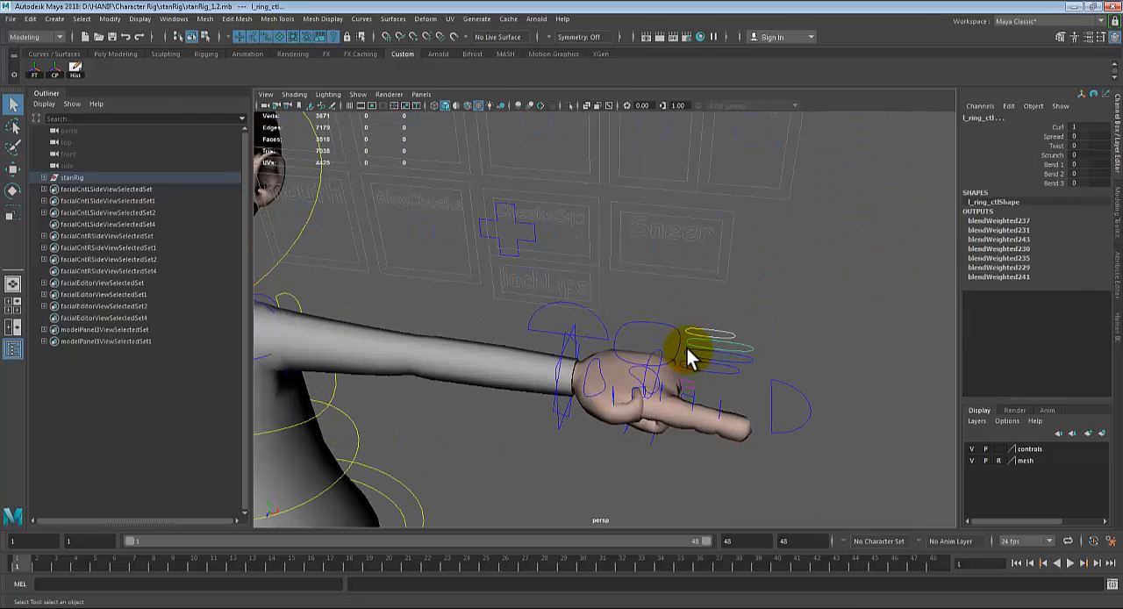
left_click(687, 348)
left_click(1086, 127)
type("0")
key("Return")
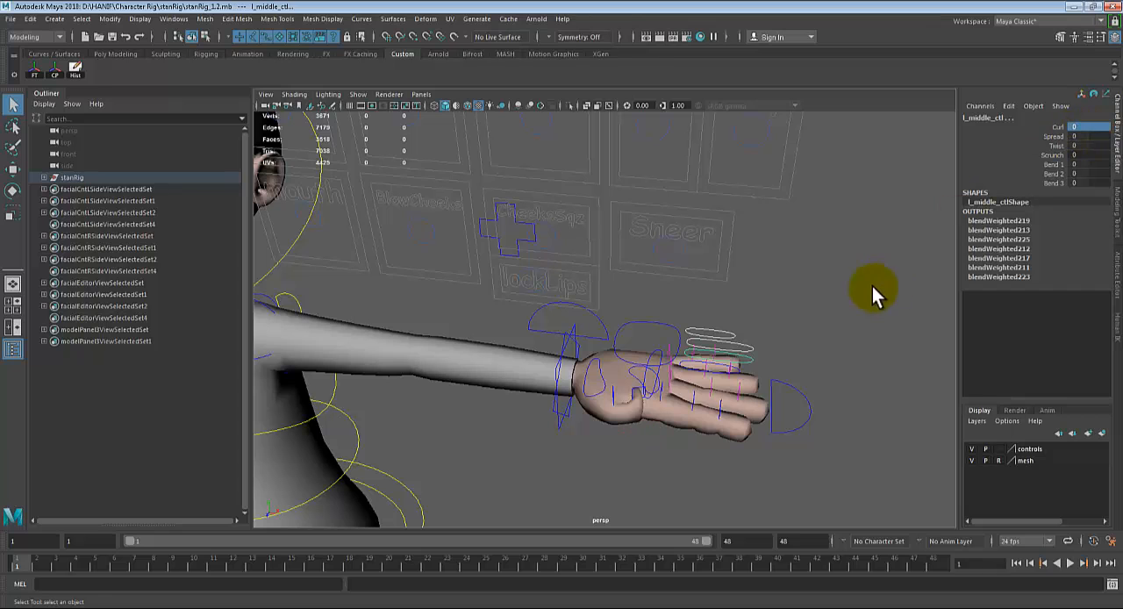
Step: Rotate the left arm IK control to about 83 in Rotate Z so the hand bends upward
right_click_drag(805, 335, 773, 362, "alt")
middle_click_drag(800, 337, 814, 319, "alt")
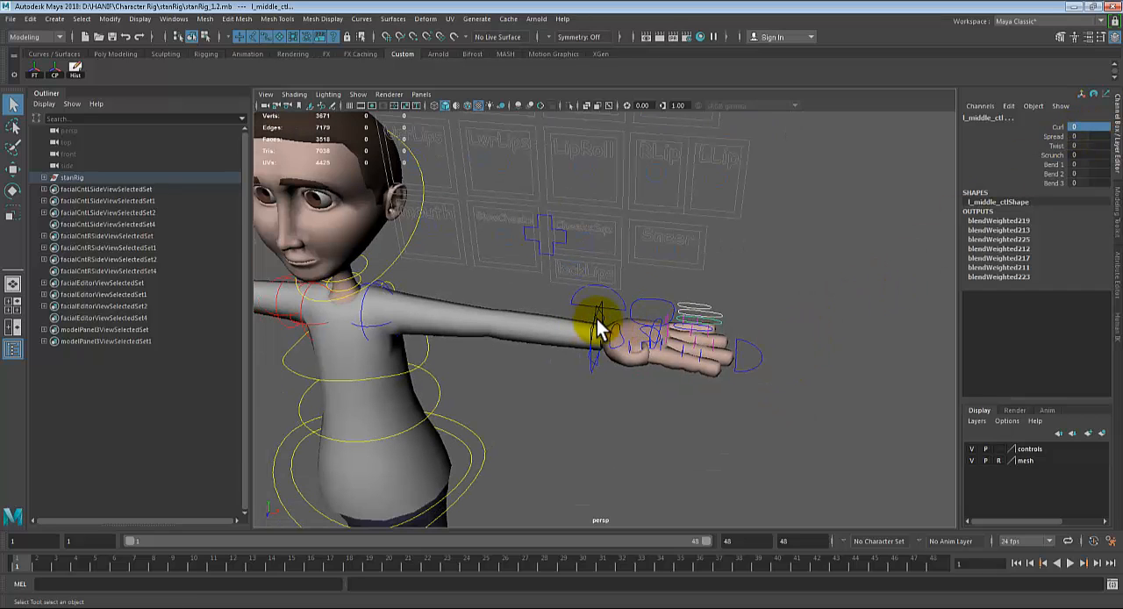
left_click(594, 321)
key("e")
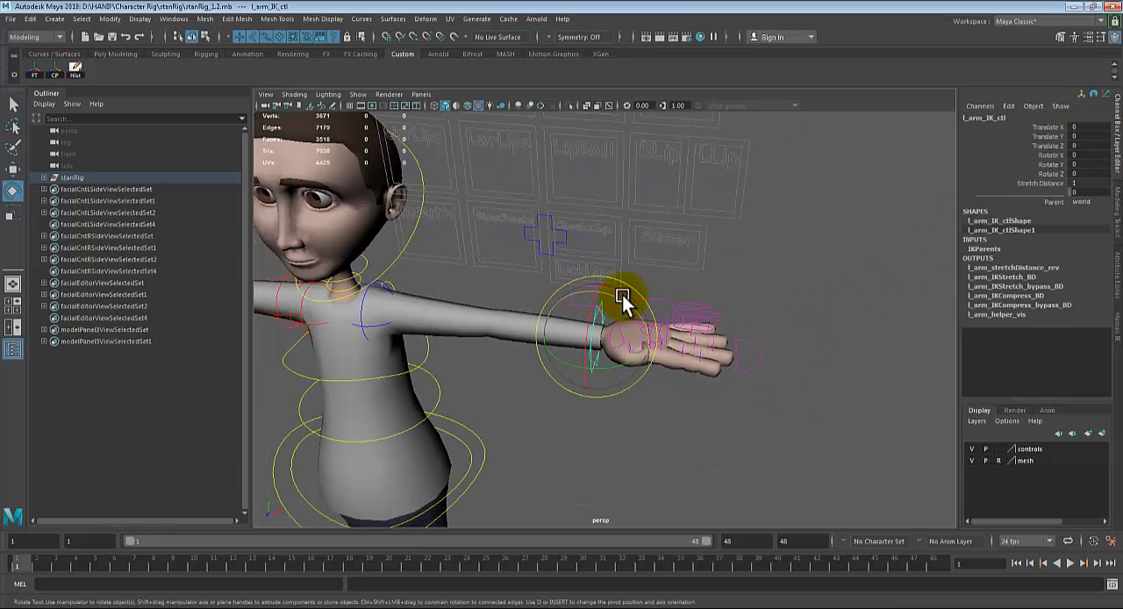
left_click_drag(622, 300, 546, 301)
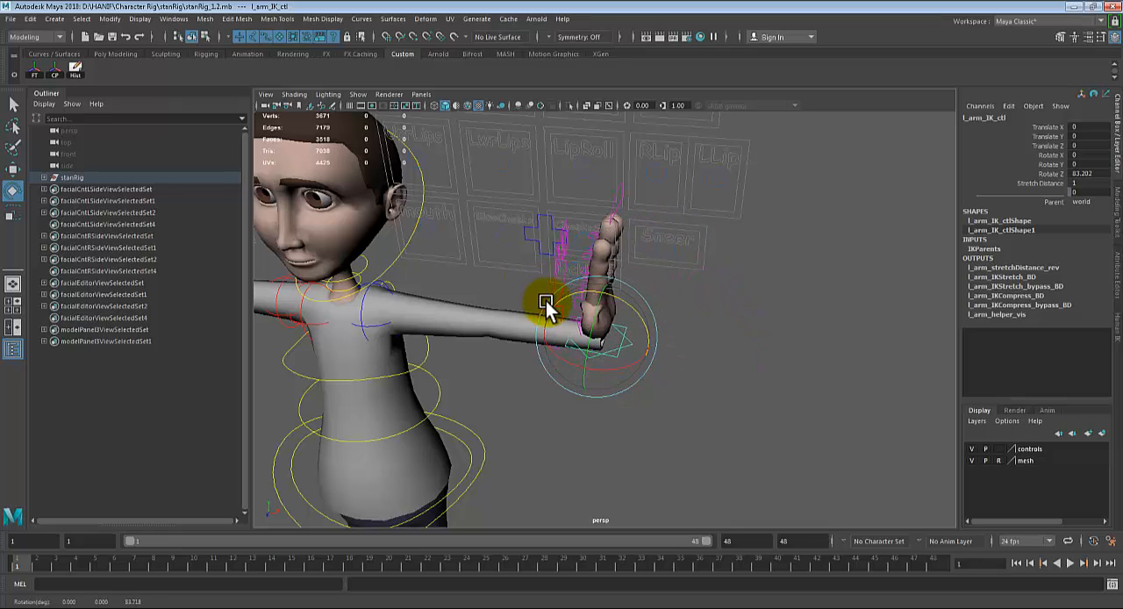
Step: Set Curl to 0 on the left thumb control
key("q")
right_click_drag(545, 301, 596, 325, "alt")
left_click_drag(597, 322, 551, 288, "alt")
left_click(548, 280)
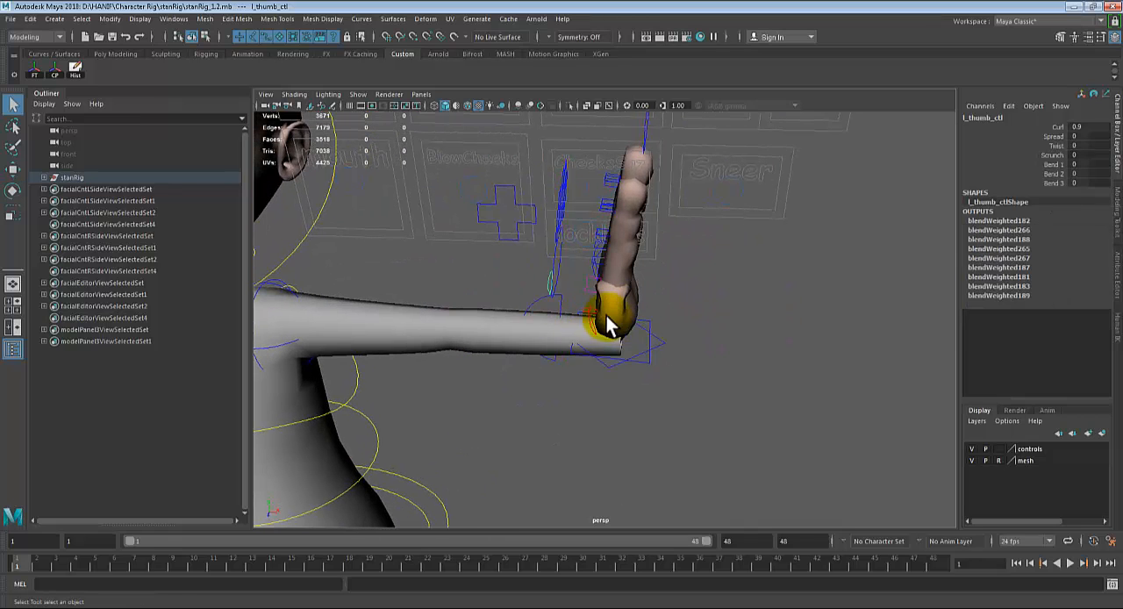
left_click_drag(607, 316, 531, 309, "alt")
left_click(1085, 127)
type("0")
key("Return")
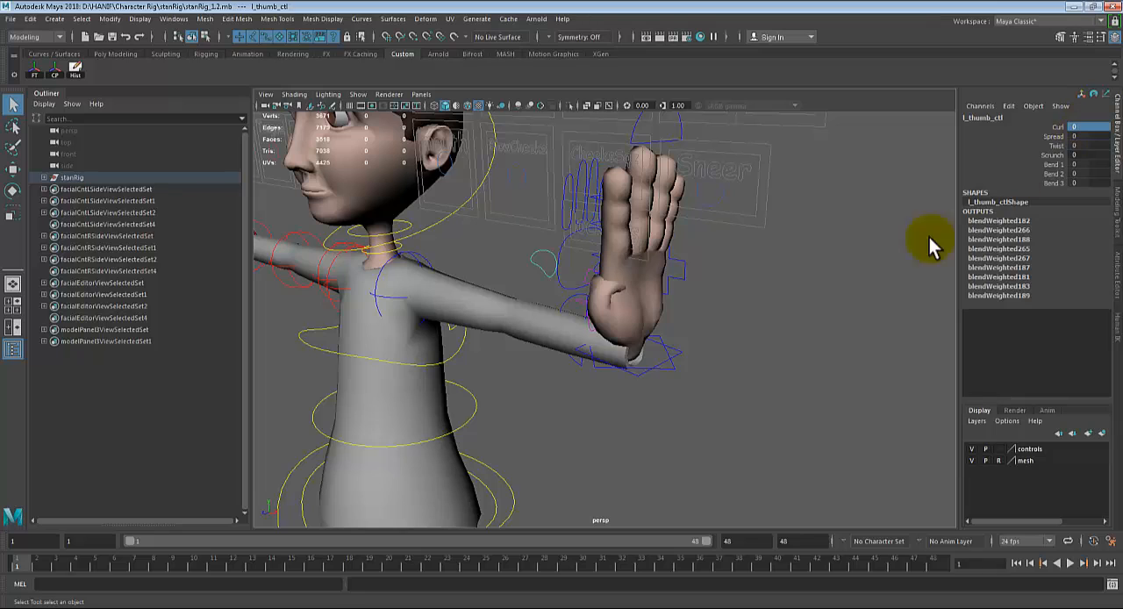
Step: Test lowering the hips override control with the left arm in IK and the palm raised, and undo the move
mouse_move(815, 308)
left_mouse_down("alt")
mouse_move(789, 319)
mouse_move(780, 308)
mouse_move(816, 307)
left_mouse_up("alt")
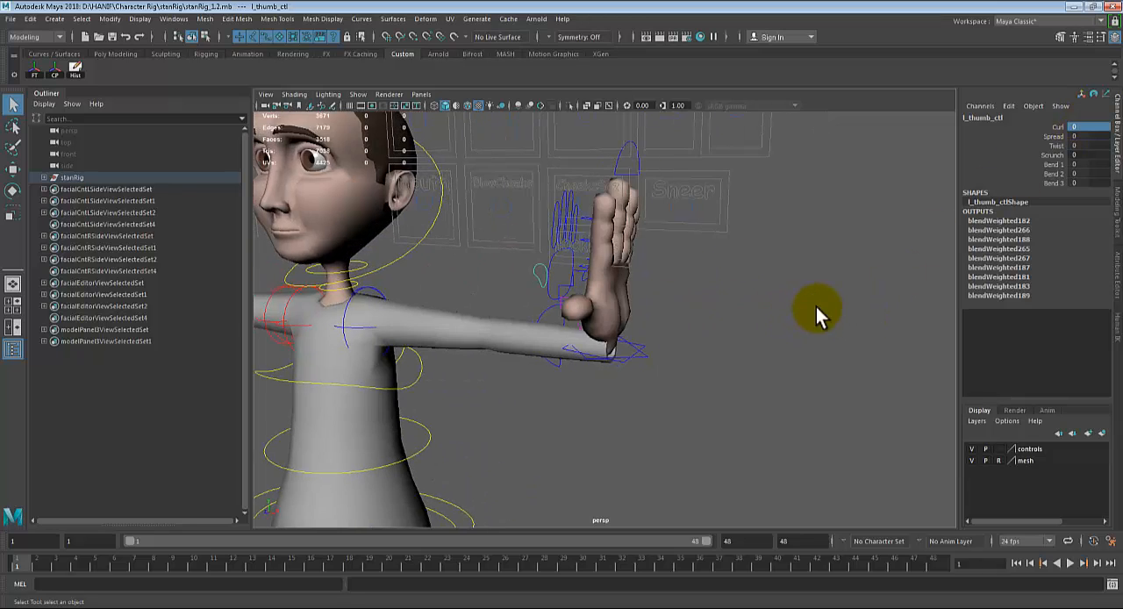
right_click_drag(693, 305, 600, 305, "alt")
left_click_drag(685, 320, 706, 311, "alt")
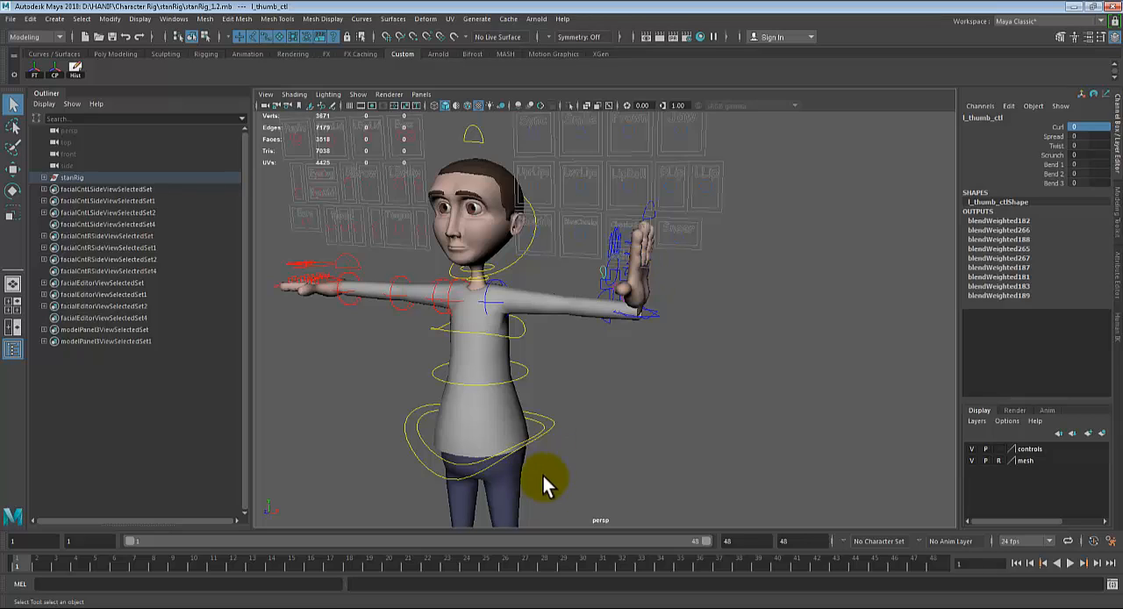
left_click(552, 423)
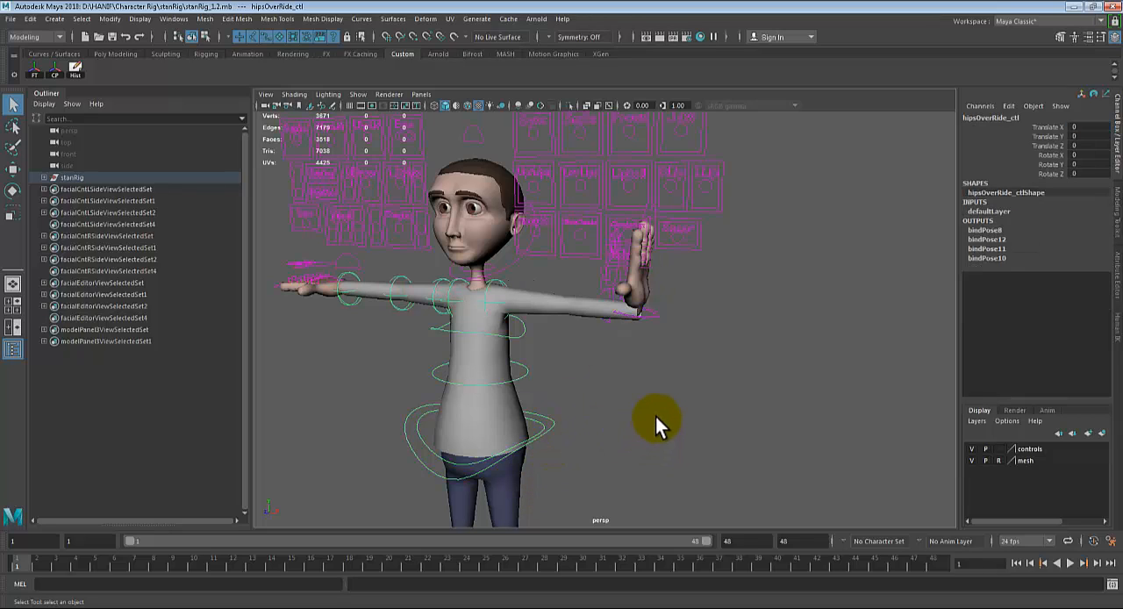
middle_click_drag(599, 363, 672, 294, "alt")
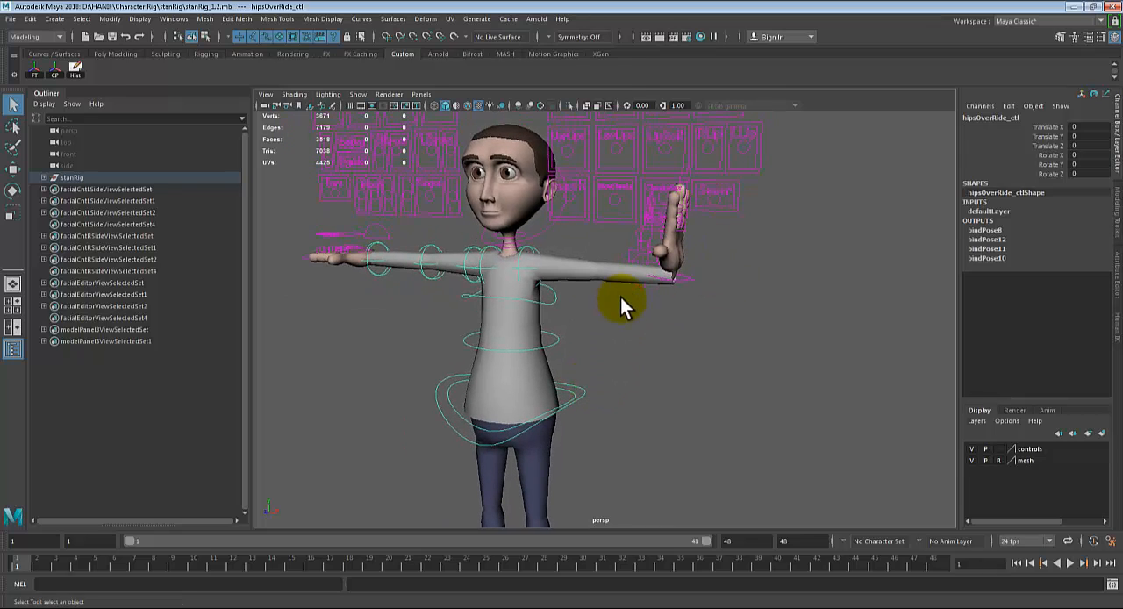
key("w")
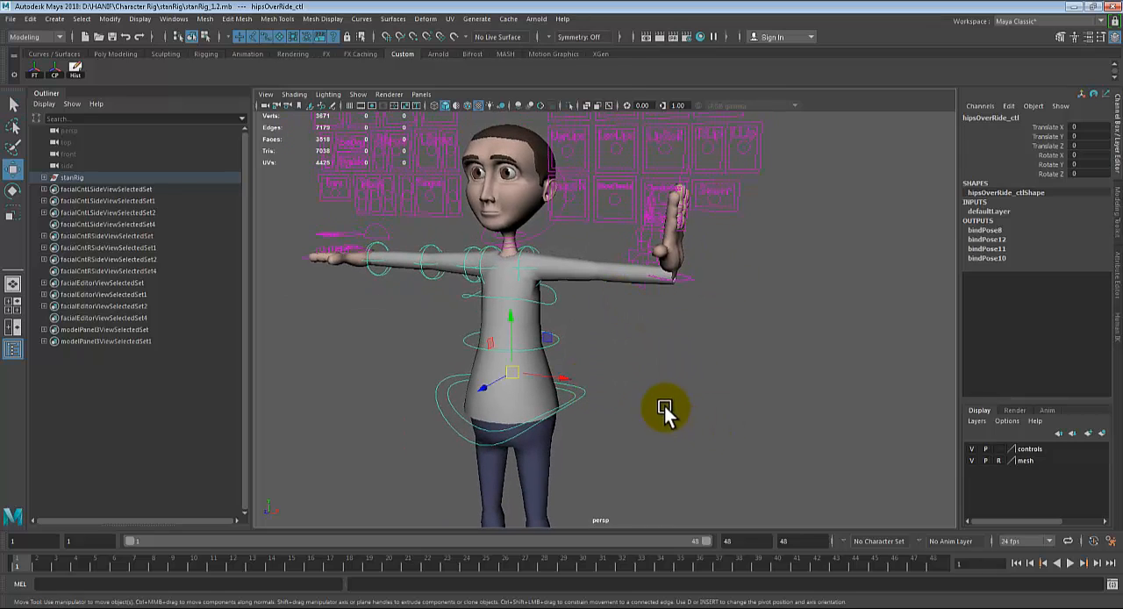
middle_click_drag(664, 407, 665, 388, "alt")
left_click(507, 358)
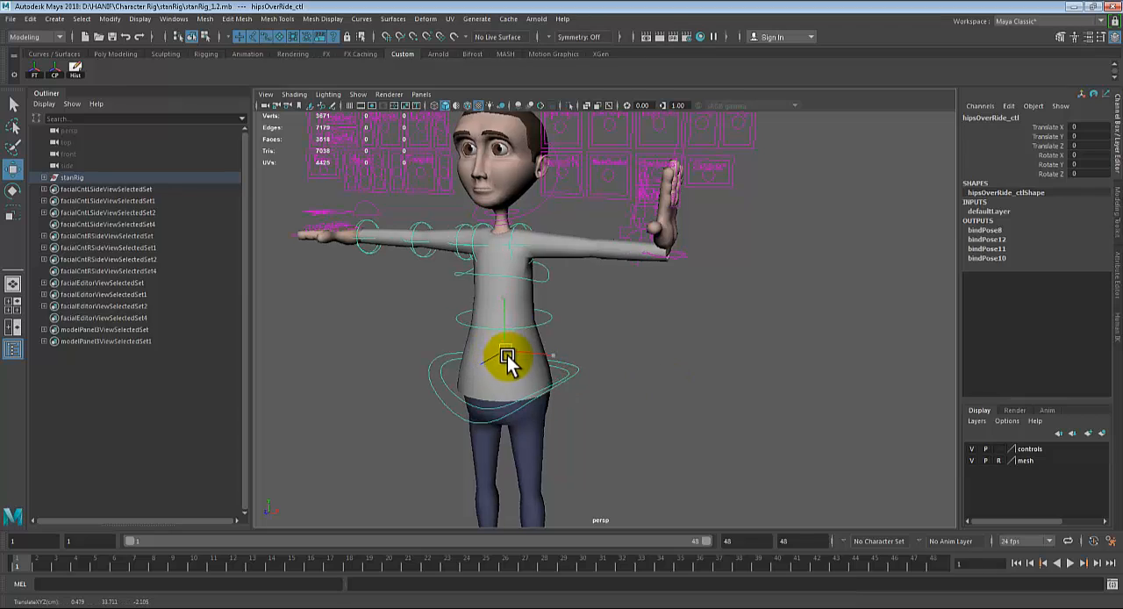
left_click_drag(507, 357, 508, 383)
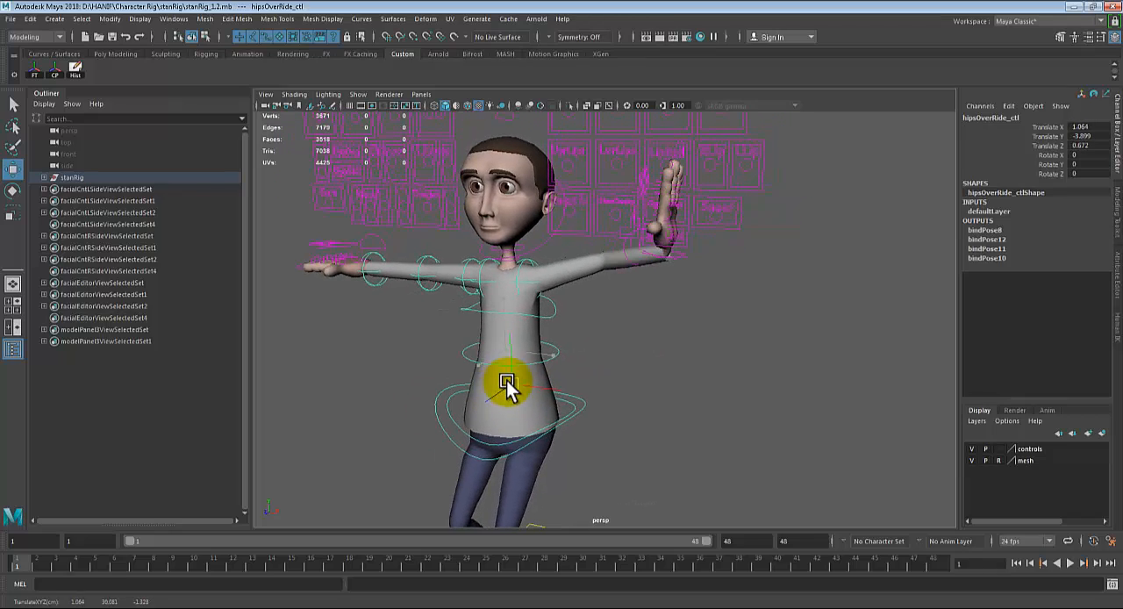
key("ctrl+z")
key("ctrl+z")
key("ctrl+z")
key("ctrl+z")
key("ctrl+z")
key("ctrl+z")
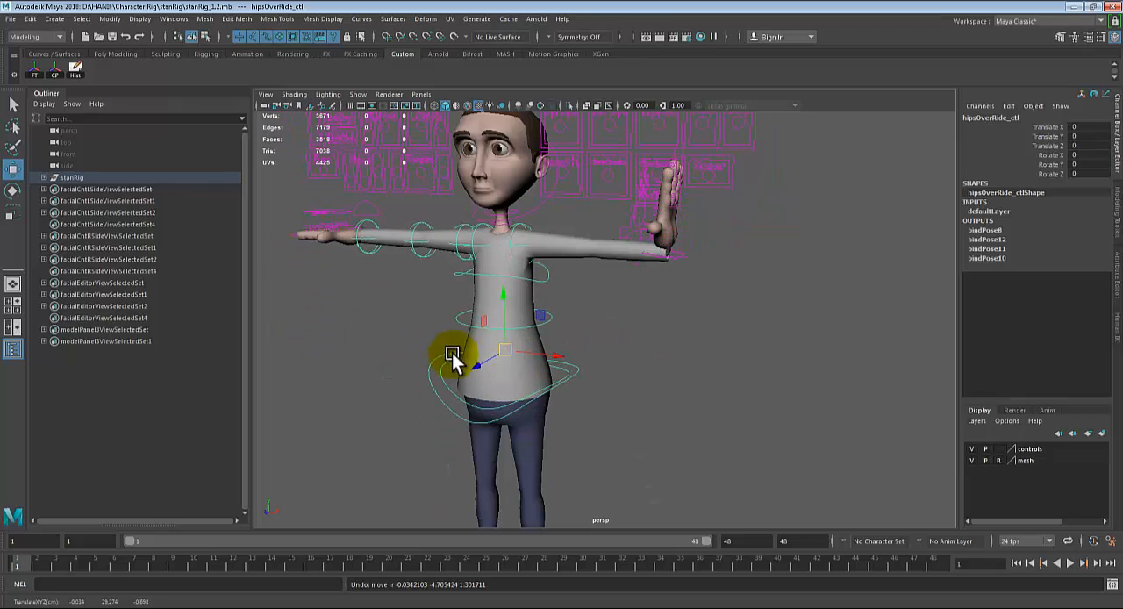
Step: Rotate the right wrist control to about -93 in Rotate Z so the hand bends upward like the left one
middle_click_drag(452, 353, 521, 391, "alt")
left_click_drag(522, 390, 477, 350, "alt")
scroll(436, 329, "up", 2)
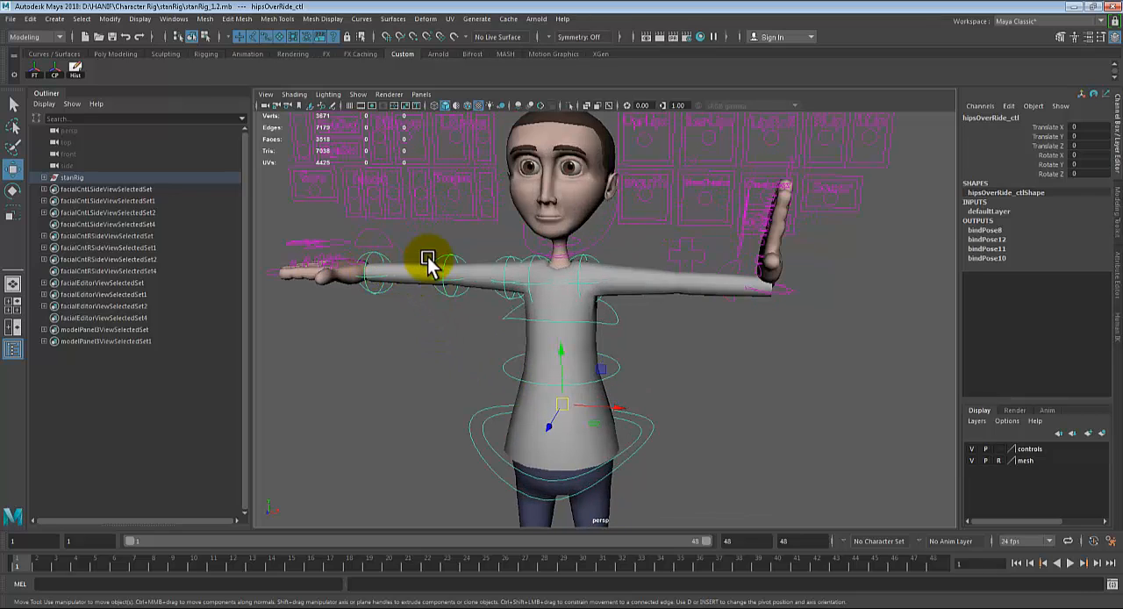
left_click(394, 261)
key("e")
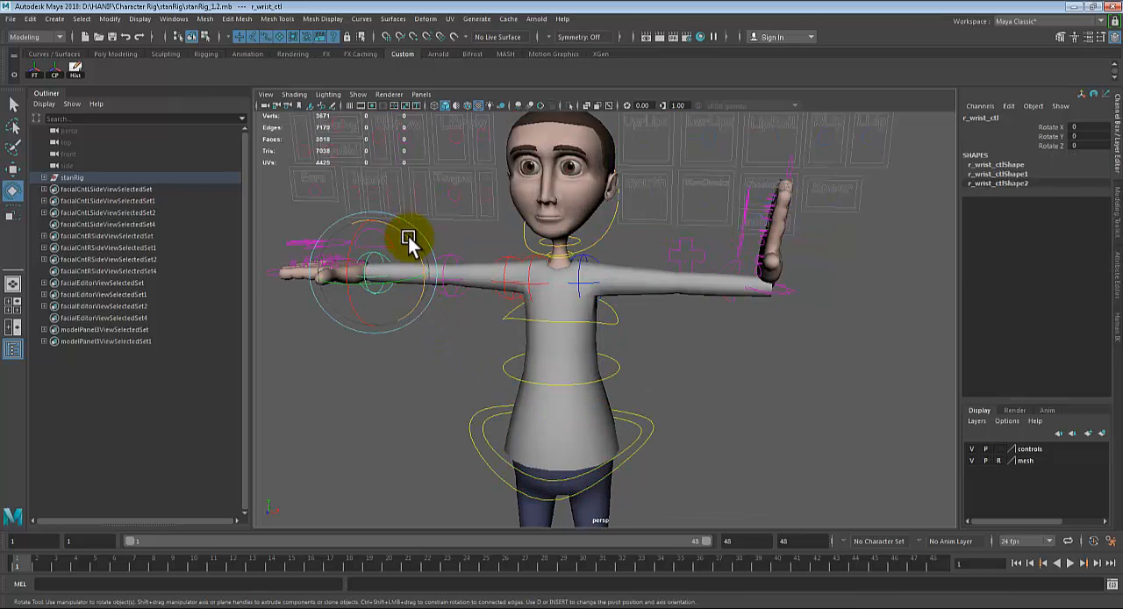
left_click_drag(409, 243, 426, 301)
left_click_drag(778, 375, 653, 320, "alt")
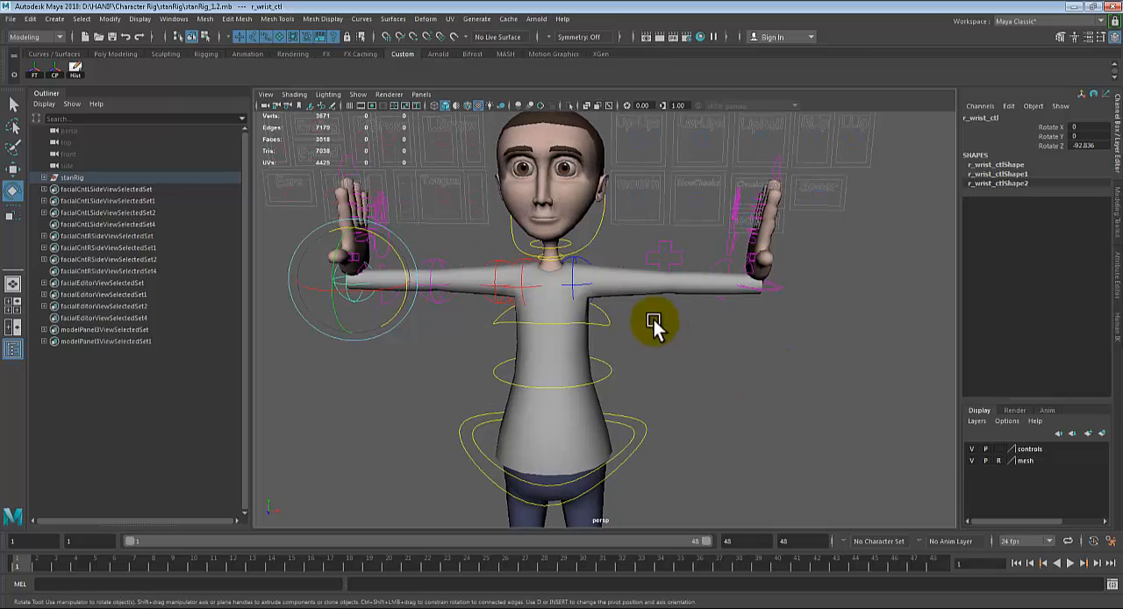
Step: Test shifting the hips override control sideways along X to compare the FK right arm with the IK left arm, and undo the moves
middle_click_drag(647, 492, 753, 422, "alt")
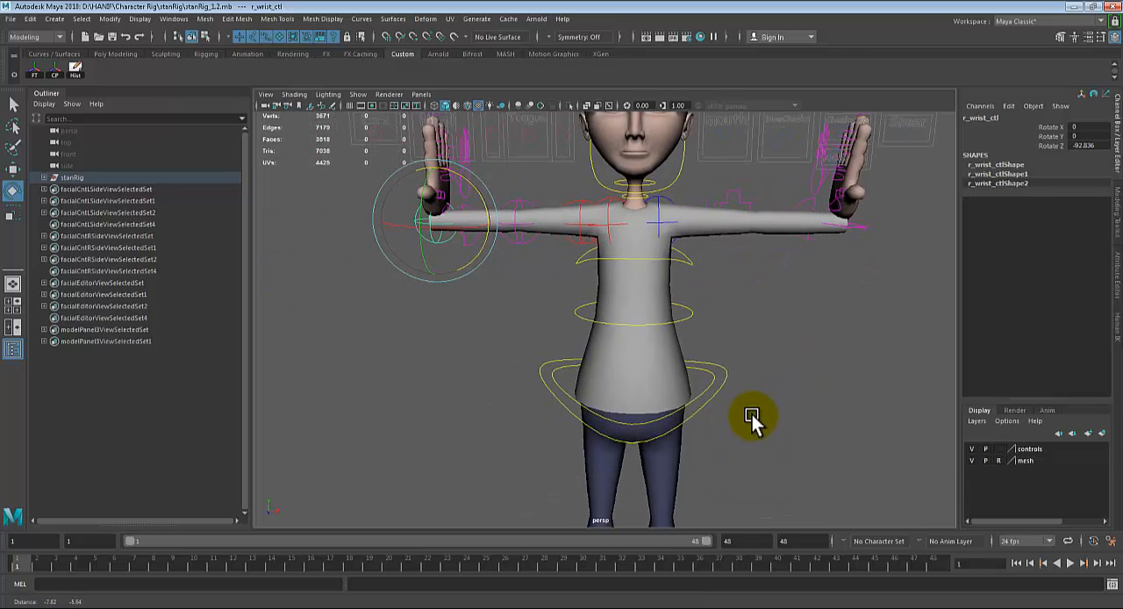
right_click_drag(753, 420, 724, 398, "alt")
left_click(702, 380)
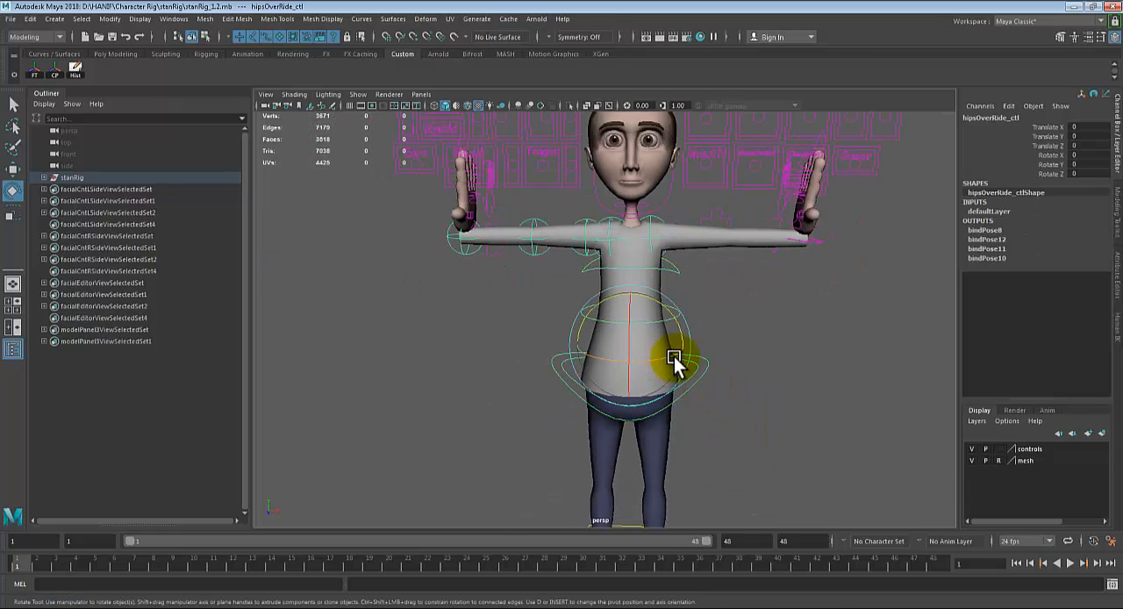
key("w")
left_click_drag(686, 344, 743, 325)
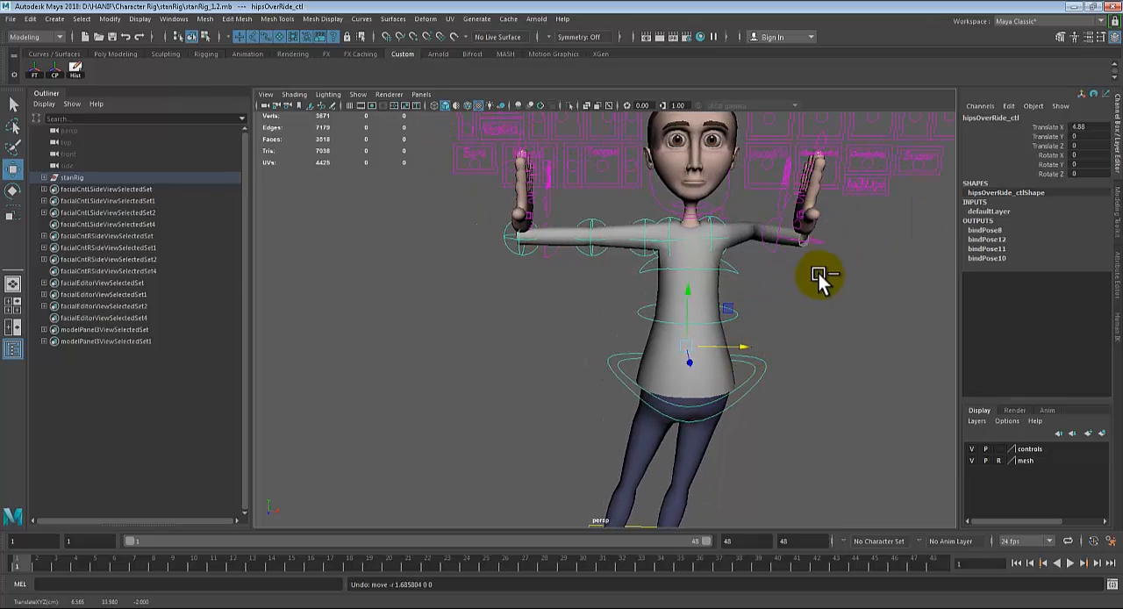
key("ctrl+z")
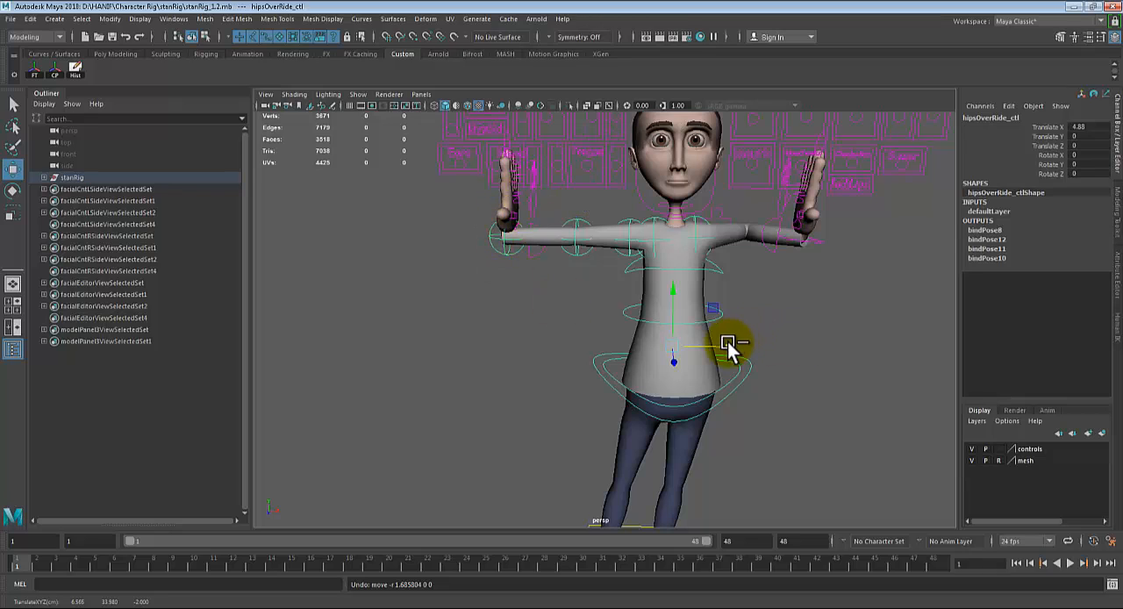
key("ctrl+z")
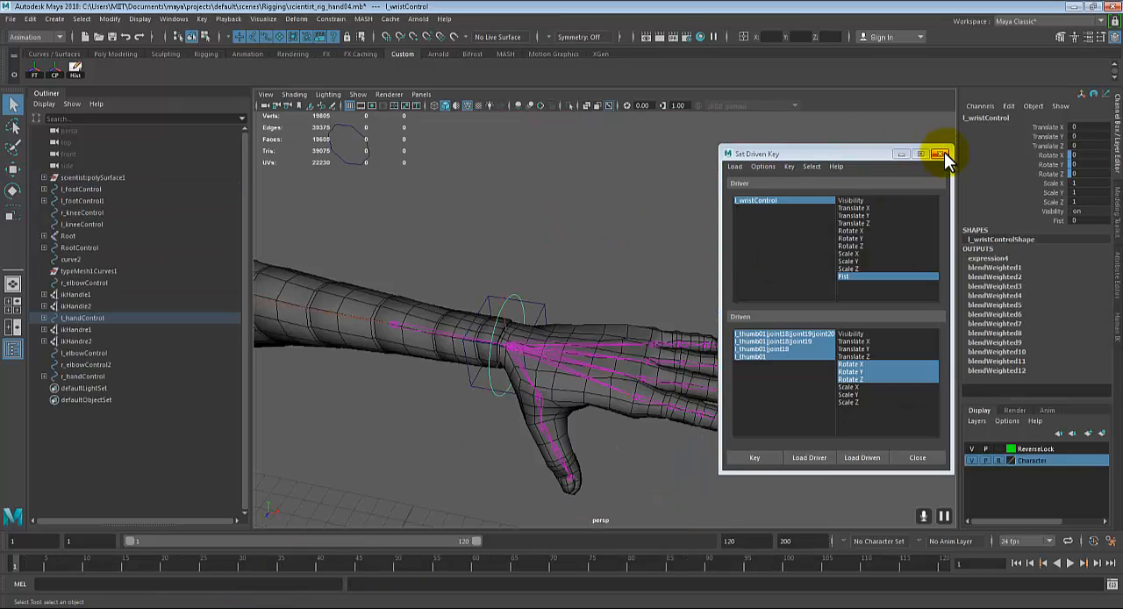
Step: Close the Set Driven Key window in the scientist_rig_hand04 scene, leaving the left wrist control selected
left_click(944, 154)
scroll(734, 301, "down", 2)
middle_click_drag(707, 388, 806, 319, "alt")
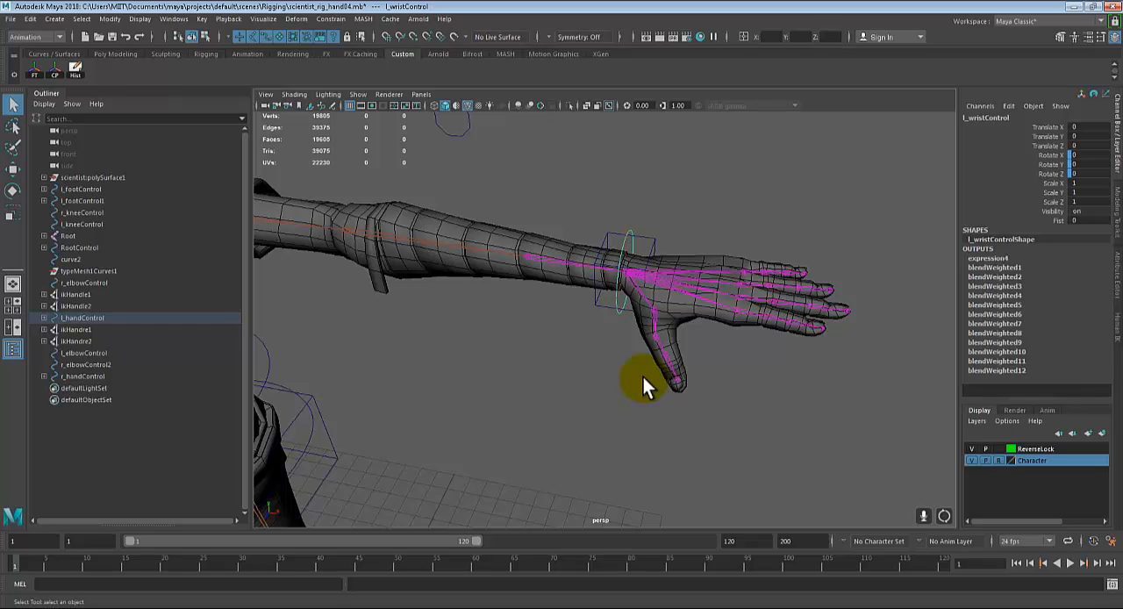
left_click_drag(643, 379, 595, 355, "alt")
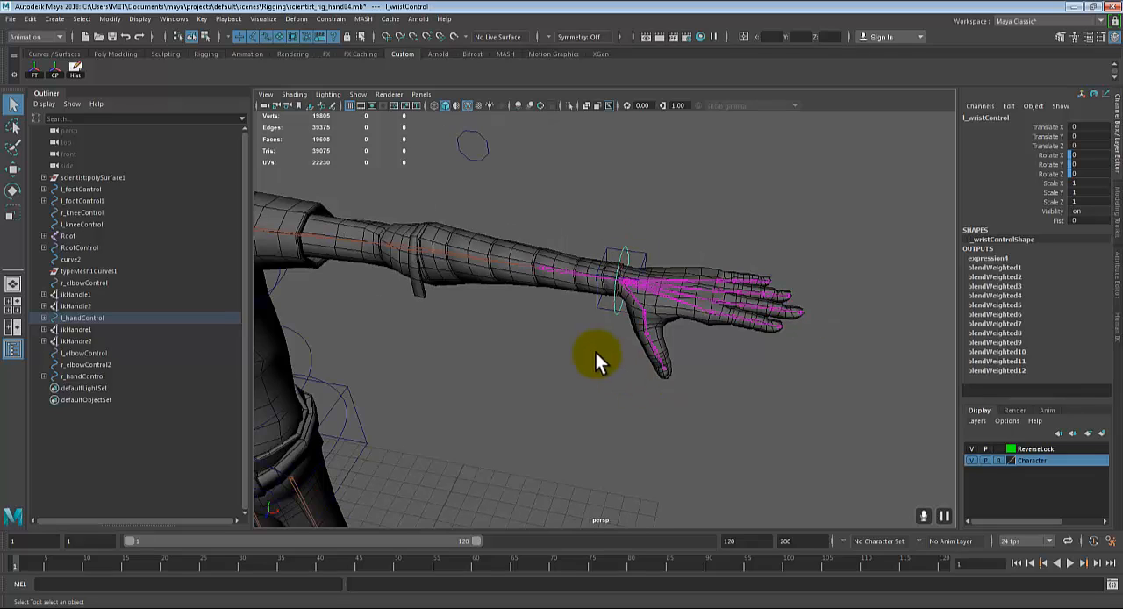